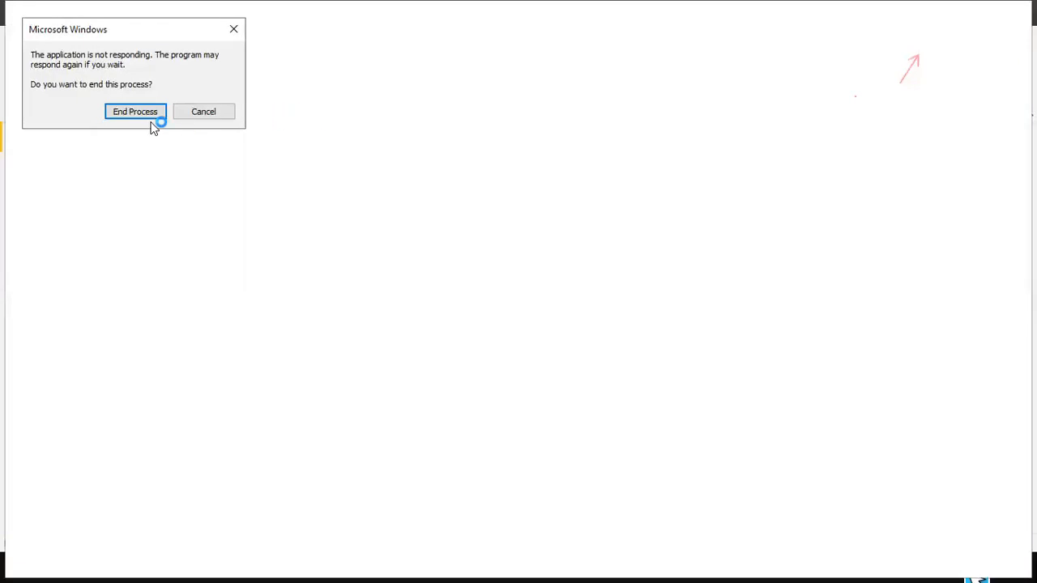
Step: End the unresponsive process, return to Power BI Desktop and close its start screen
{"action": "left_click", "coordinate": [137, 111]}
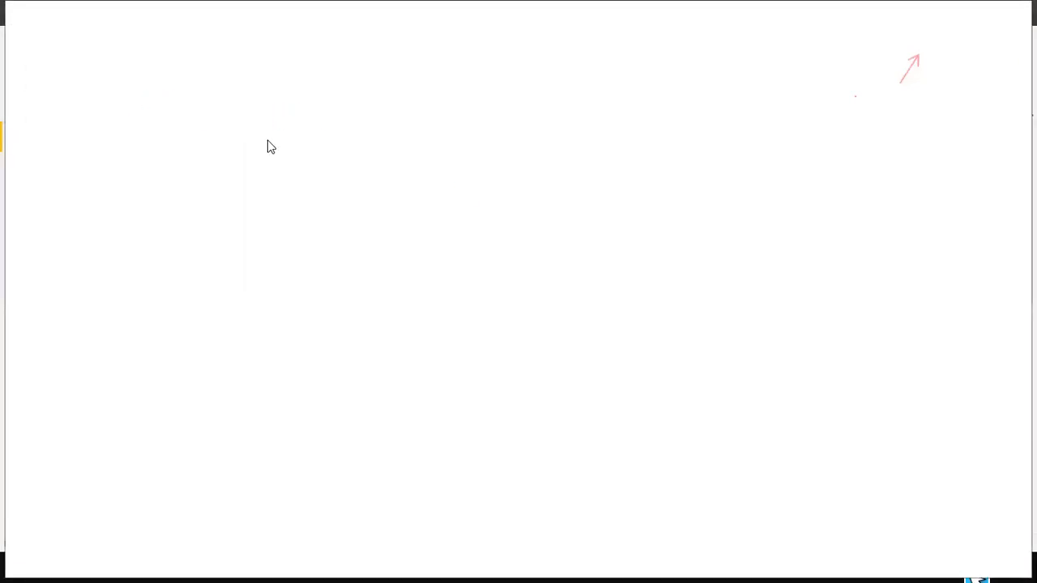
{"action": "key", "text": "alt+Tab"}
{"action": "key", "text": "alt+Tab"}
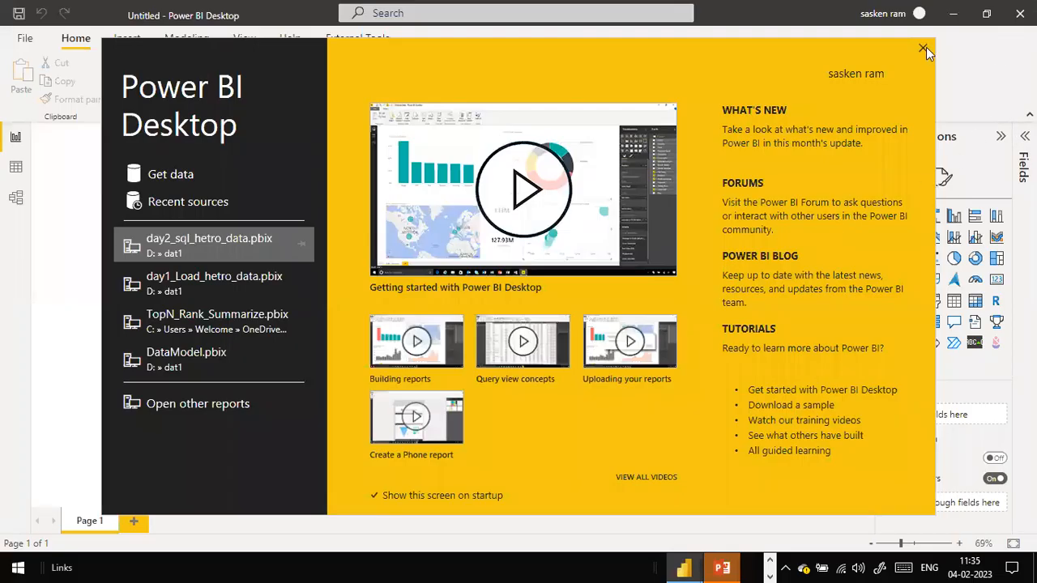
{"action": "left_click", "coordinate": [925, 48]}
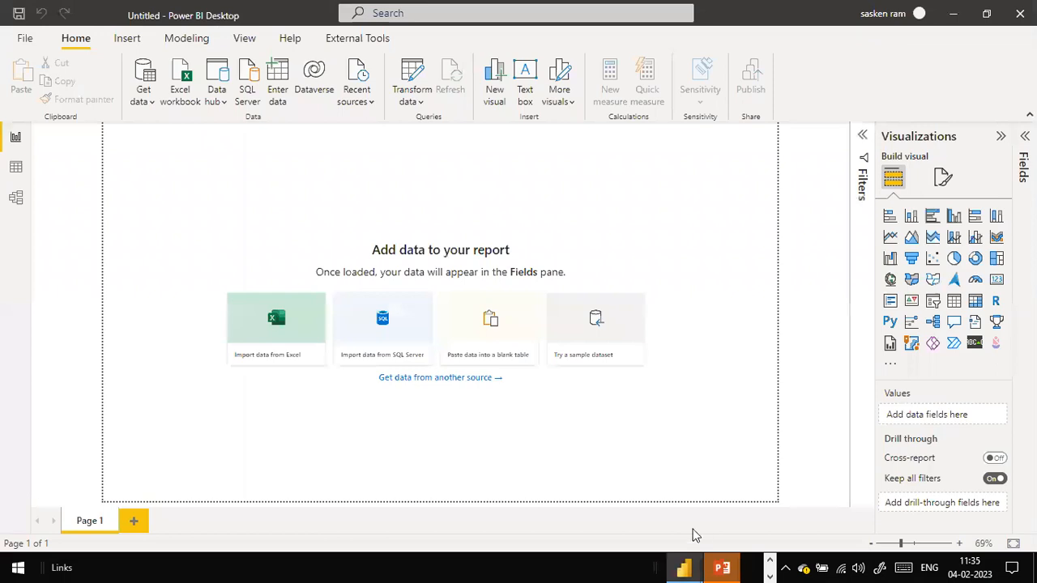
Step: Review the data source overview slide in the running PowerPoint slide show, and return to the blank Power BI Desktop report
{"action": "mouse_move", "coordinate": [733, 564]}
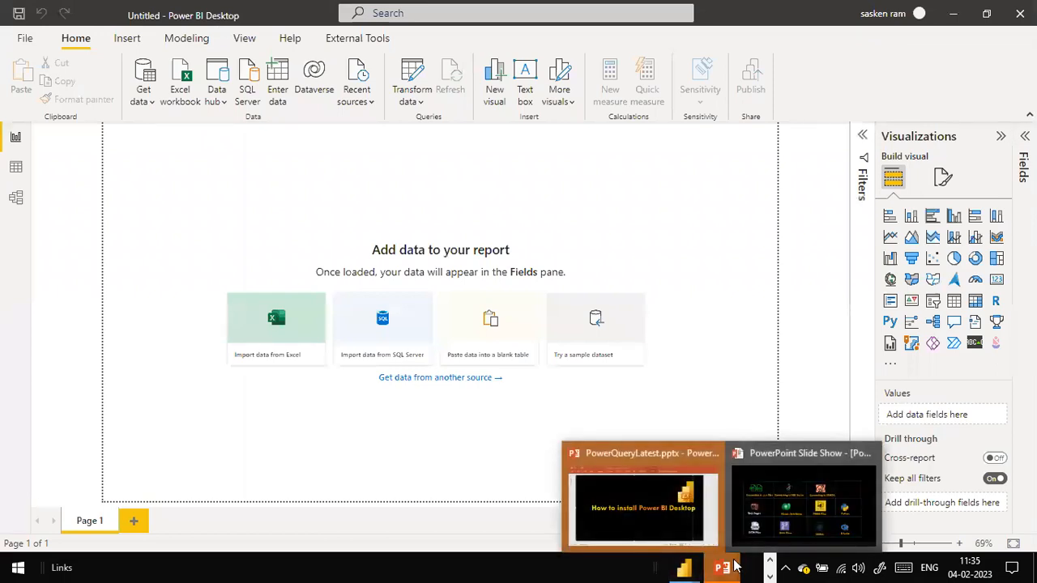
{"action": "left_click", "coordinate": [750, 532]}
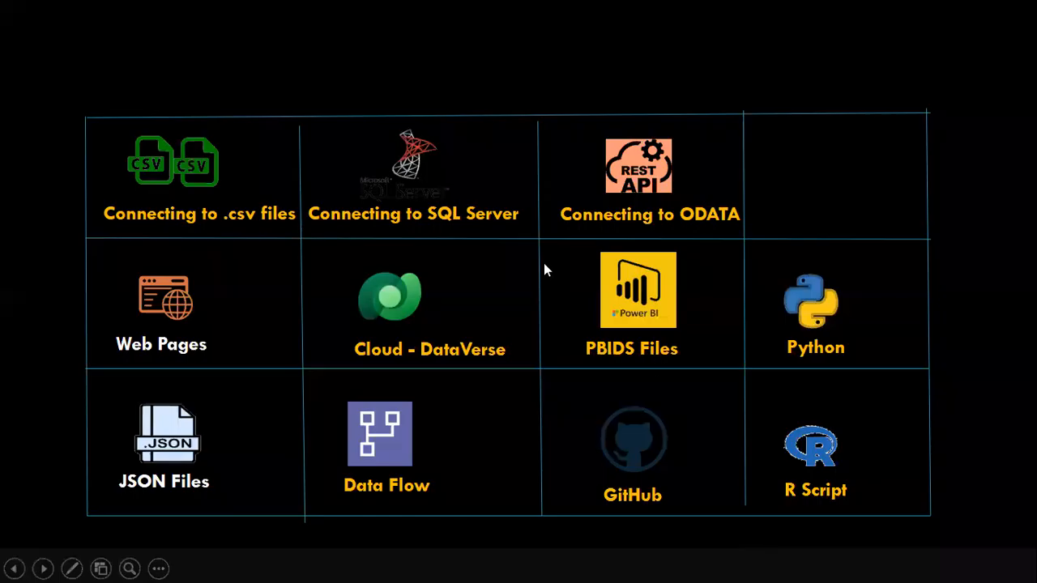
{"action": "key", "text": "alt+Tab"}
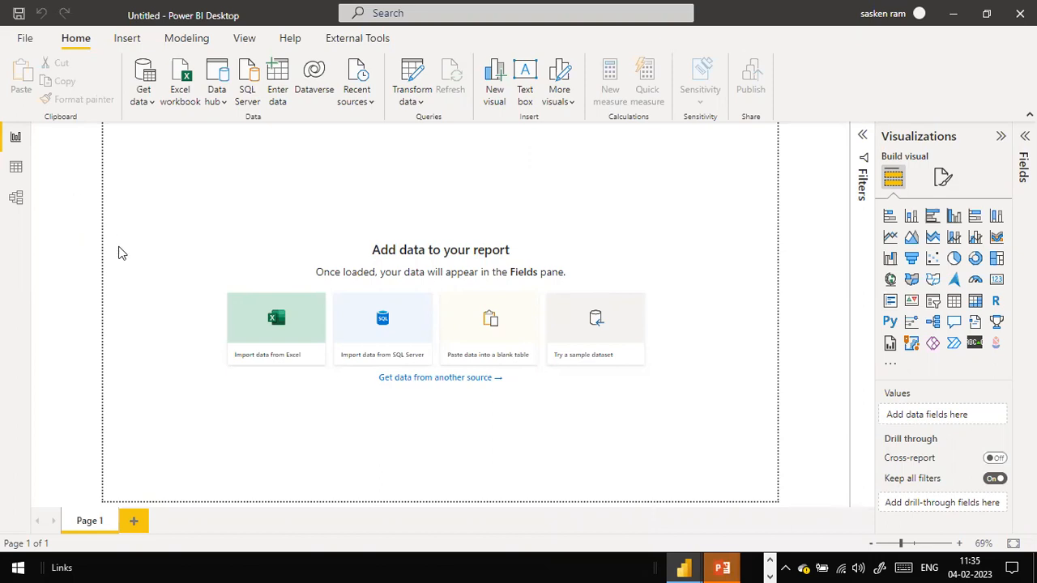
Step: Start the Epic Pen annotation tool from the desktop, return to Power BI Desktop and move the pen toolbar off the report canvas
{"action": "left_click", "coordinate": [771, 562]}
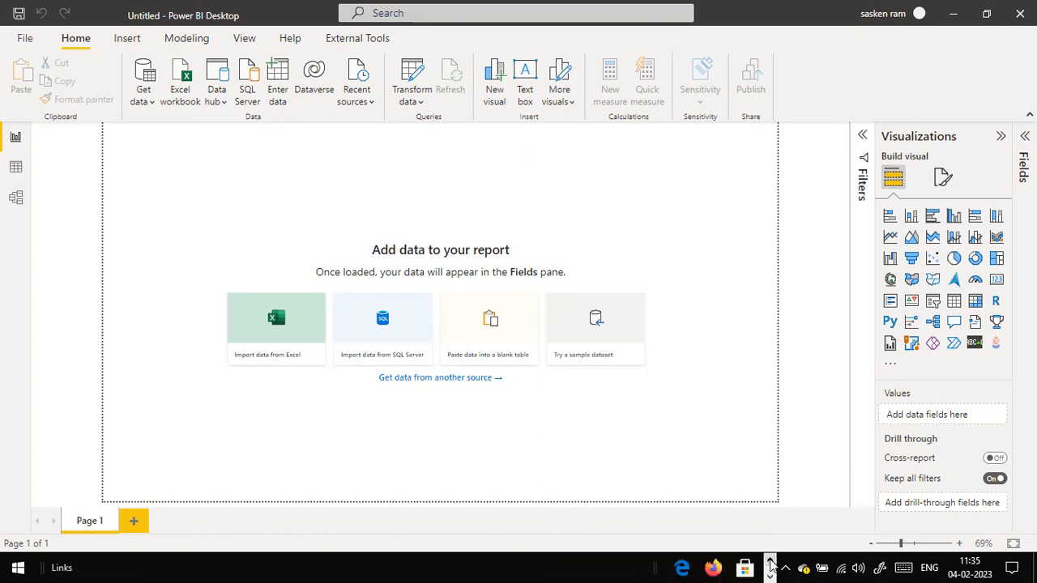
{"action": "key", "text": "super+d"}
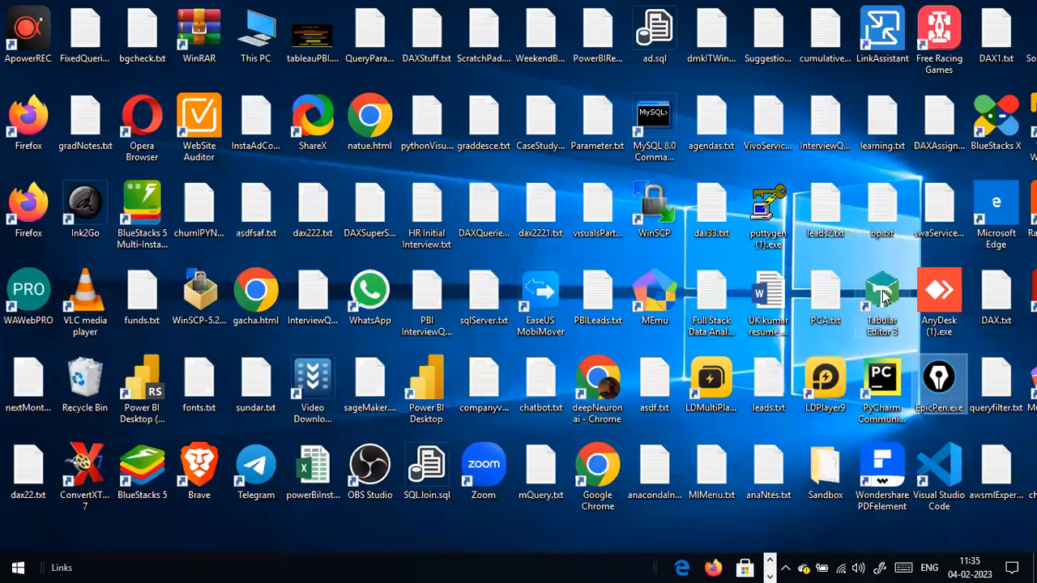
{"action": "key", "text": "alt+Tab"}
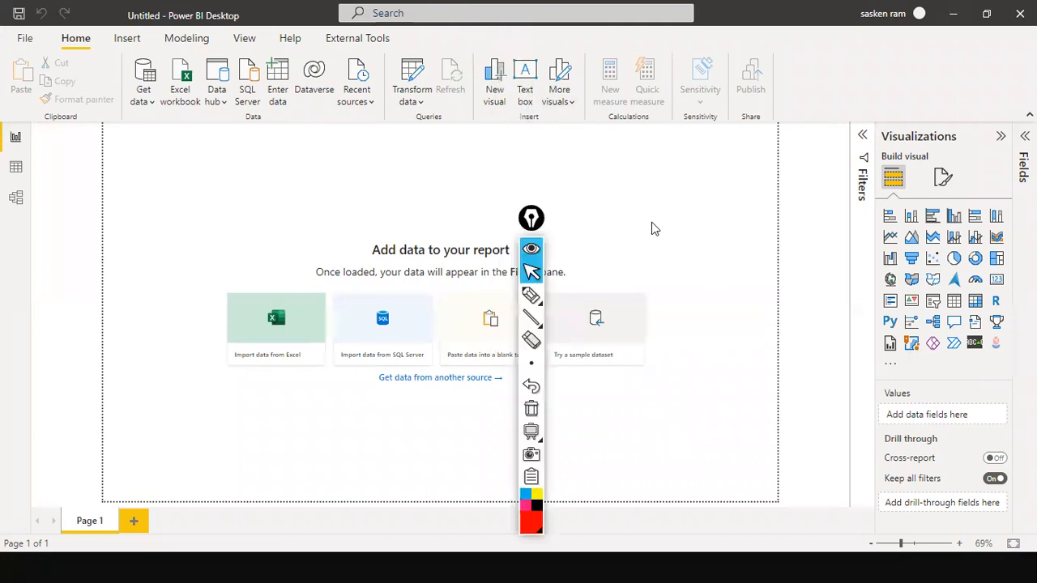
{"action": "left_click", "coordinate": [546, 230]}
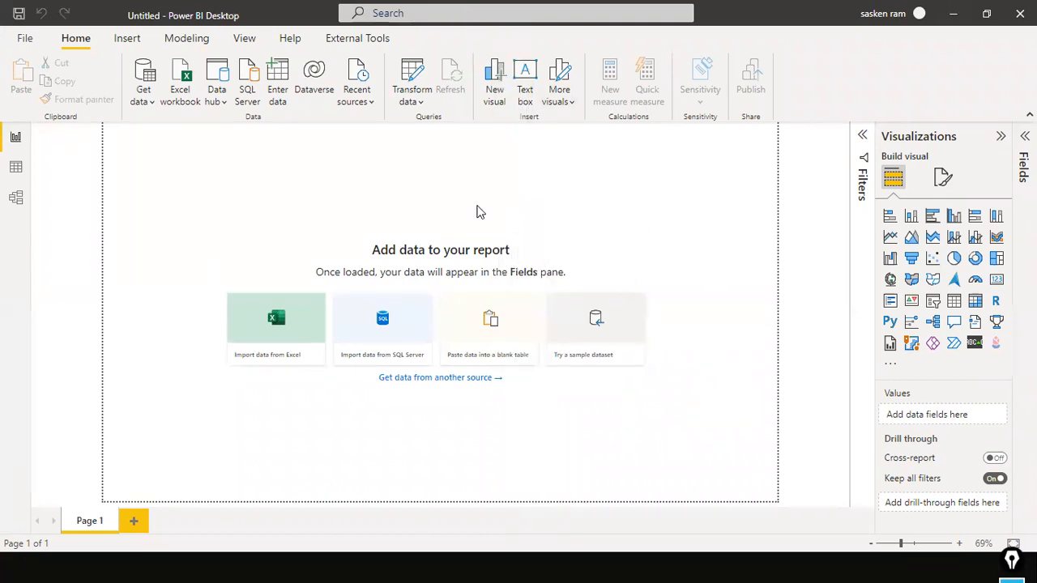
Step: Mark the view switcher, report canvas and visual gallery with red boxes, and point red arrows at Report view and the Visualizations heading
{"action": "left_click", "coordinate": [140, 106]}
{"action": "left_click", "coordinate": [456, 180]}
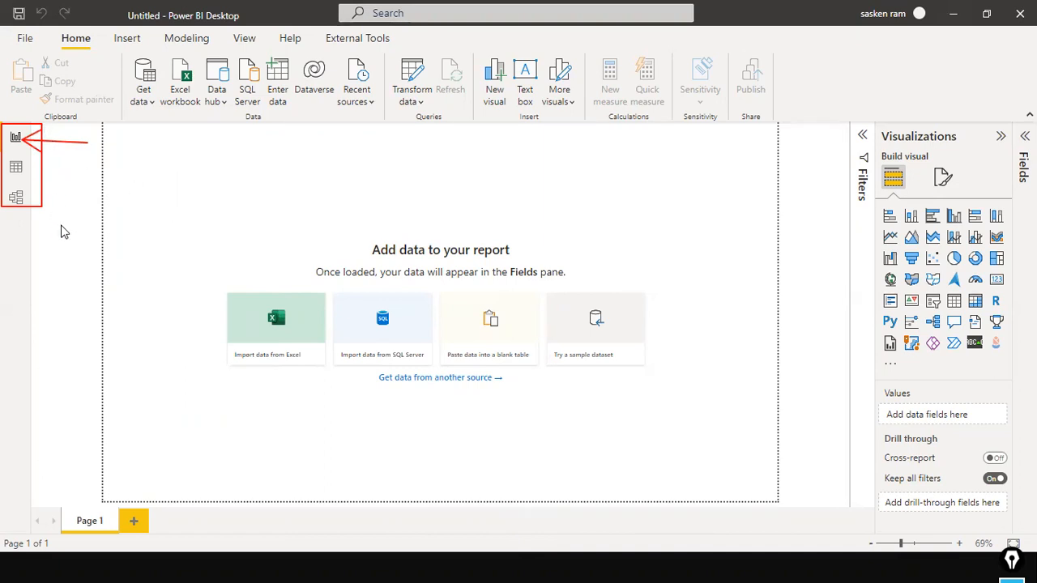
{"action": "mouse_move", "coordinate": [47, 126]}
{"action": "left_mouse_down"}
{"action": "mouse_move", "coordinate": [46, 173]}
{"action": "mouse_move", "coordinate": [446, 508]}
{"action": "mouse_move", "coordinate": [709, 547]}
{"action": "mouse_move", "coordinate": [819, 521]}
{"action": "mouse_move", "coordinate": [844, 535]}
{"action": "left_mouse_up"}
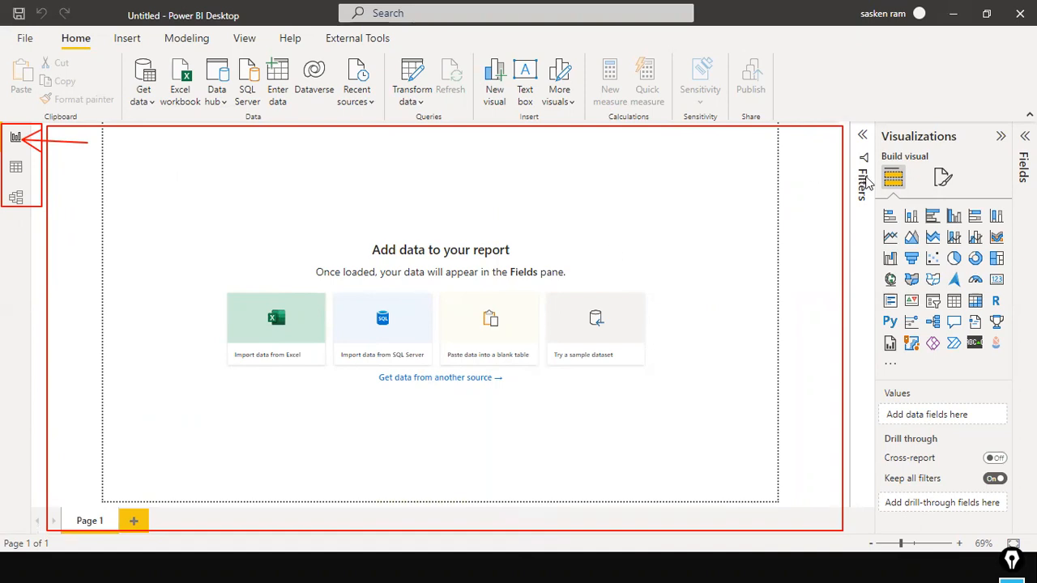
{"action": "left_click_drag", "start_coordinate": [919, 75], "coordinate": [920, 135]}
{"action": "mouse_move", "coordinate": [857, 202]}
{"action": "left_mouse_down"}
{"action": "mouse_move", "coordinate": [880, 285]}
{"action": "mouse_move", "coordinate": [982, 369]}
{"action": "mouse_move", "coordinate": [1009, 374]}
{"action": "left_mouse_up"}
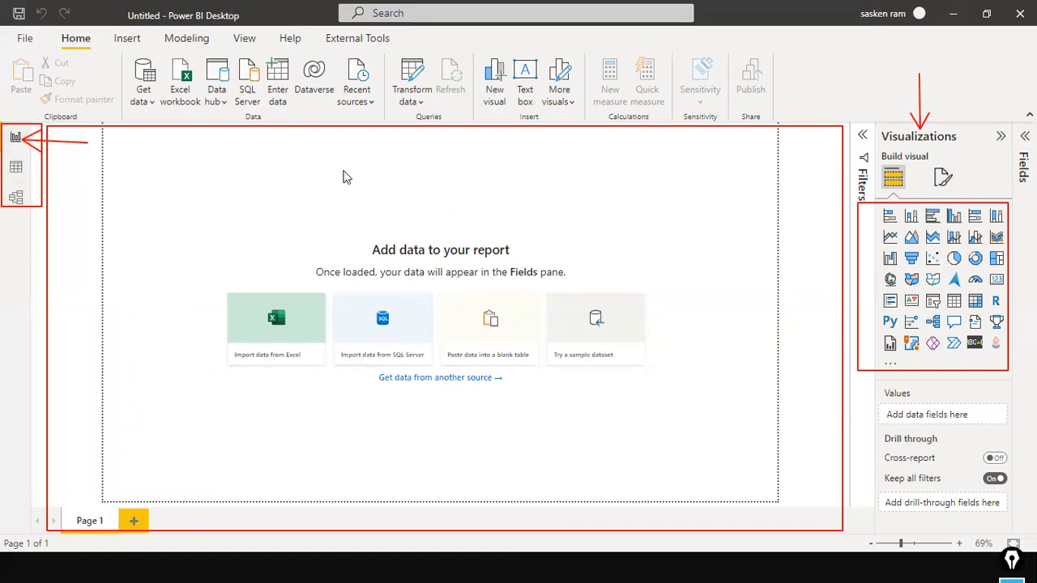
Step: View the empty Data and Model views, and return to Report view
{"action": "left_click", "coordinate": [16, 171]}
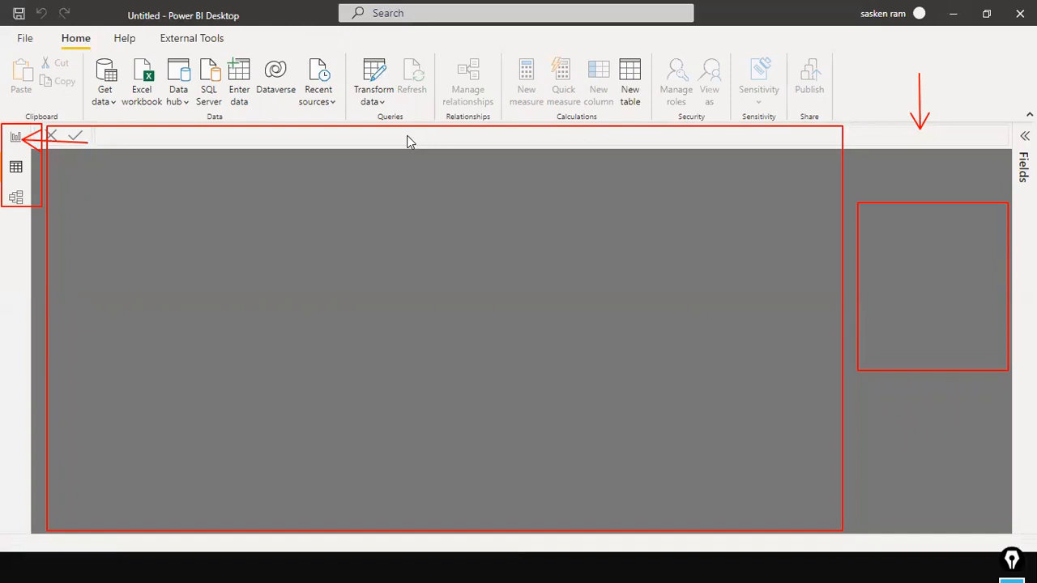
{"action": "left_click", "coordinate": [15, 198]}
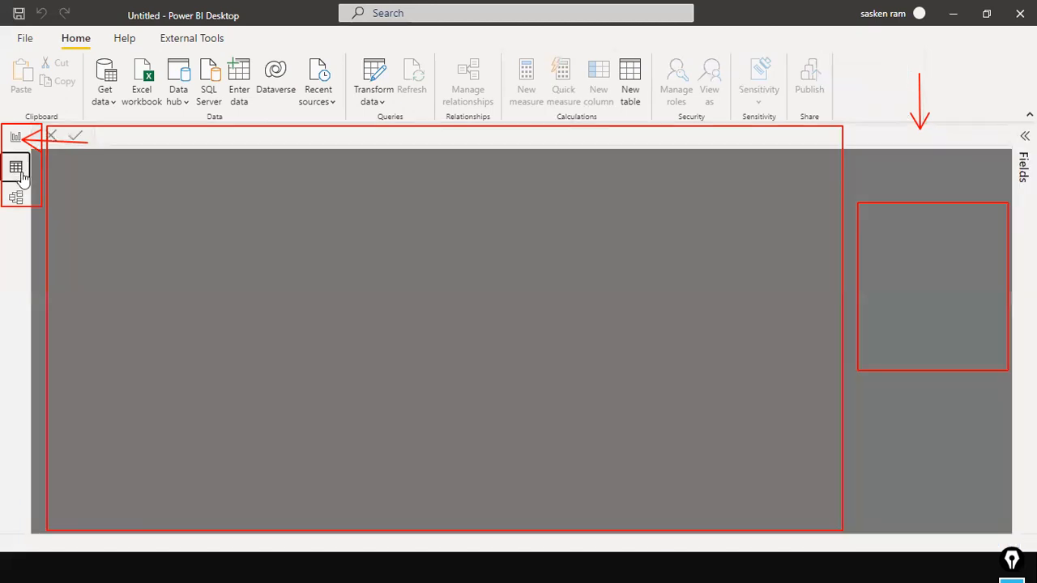
{"action": "left_click", "coordinate": [16, 137]}
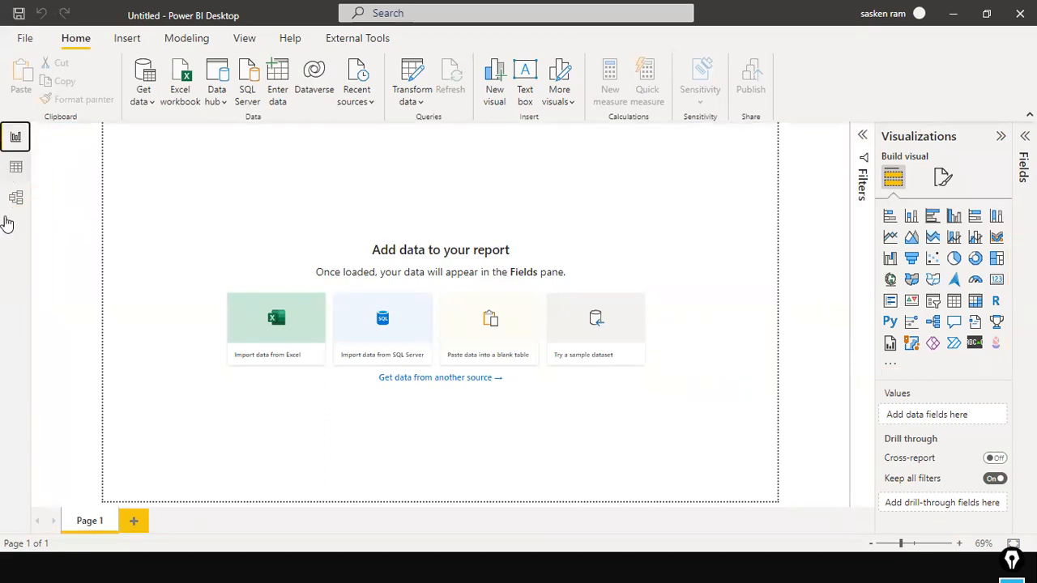
Step: Connect to a Text/CSV data source using the file sales_w04.csv from the dat1 folder on drive D
{"action": "left_click", "coordinate": [145, 98]}
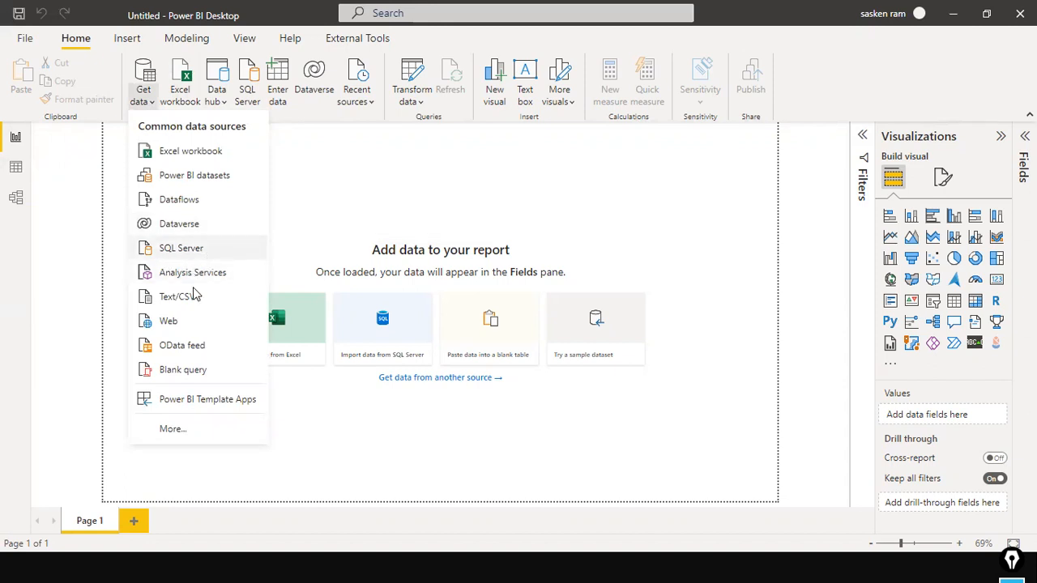
{"action": "left_click", "coordinate": [215, 138]}
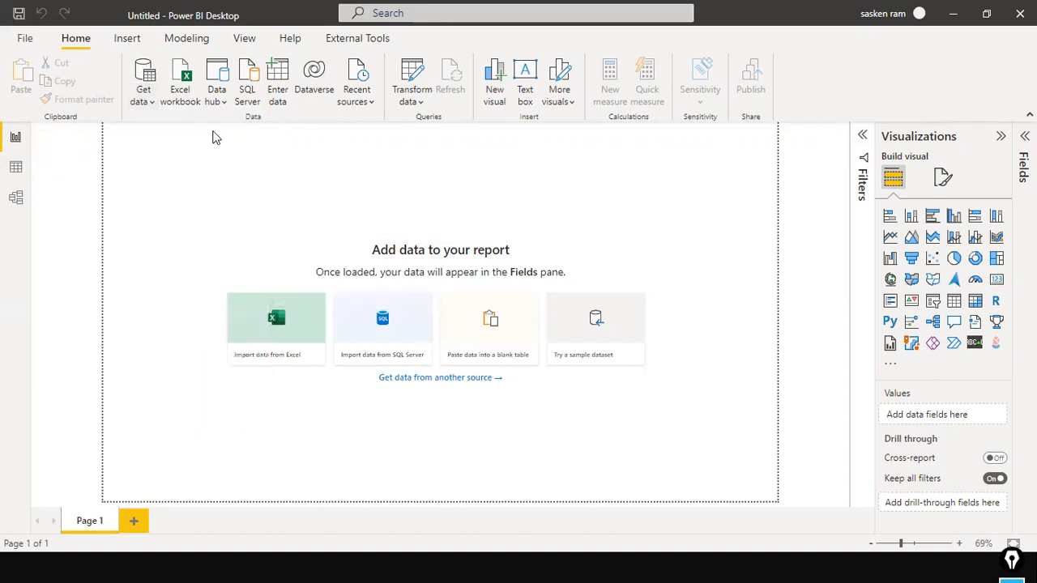
{"action": "left_click", "coordinate": [143, 98]}
{"action": "left_click", "coordinate": [149, 104]}
{"action": "left_click", "coordinate": [150, 104]}
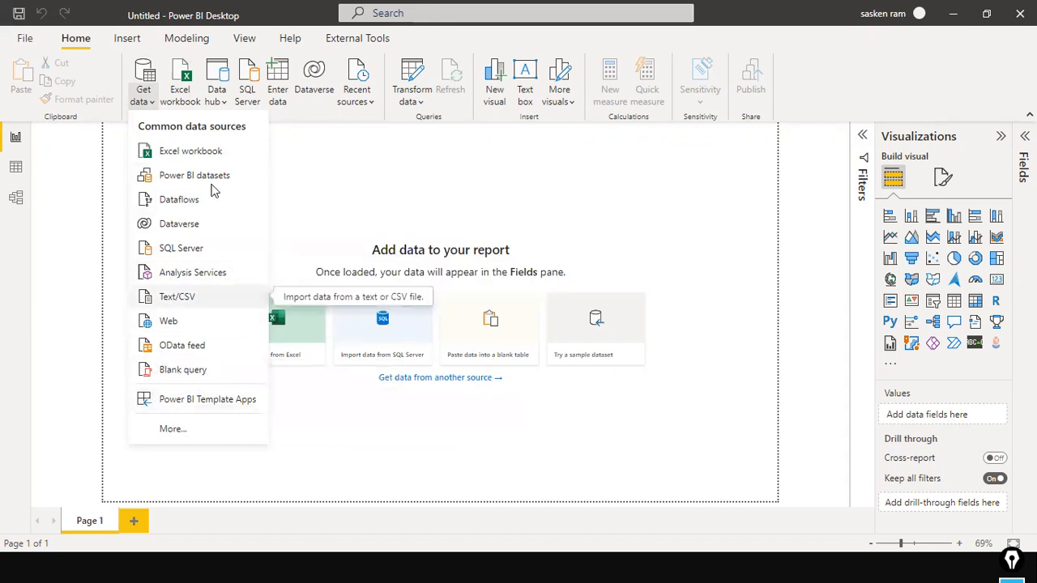
{"action": "left_click", "coordinate": [172, 301]}
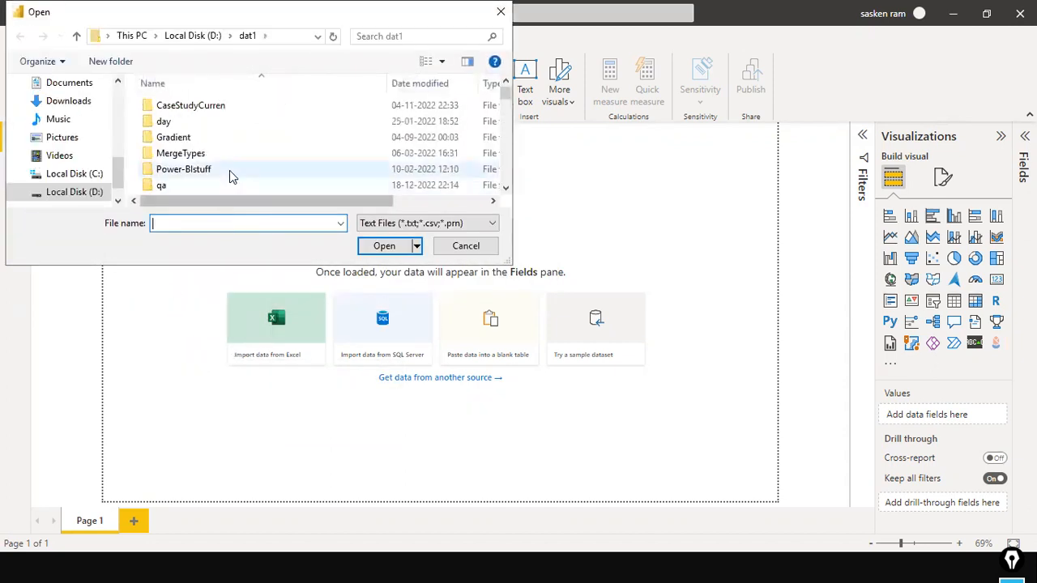
{"action": "type", "text": "sales_w04.csv"}
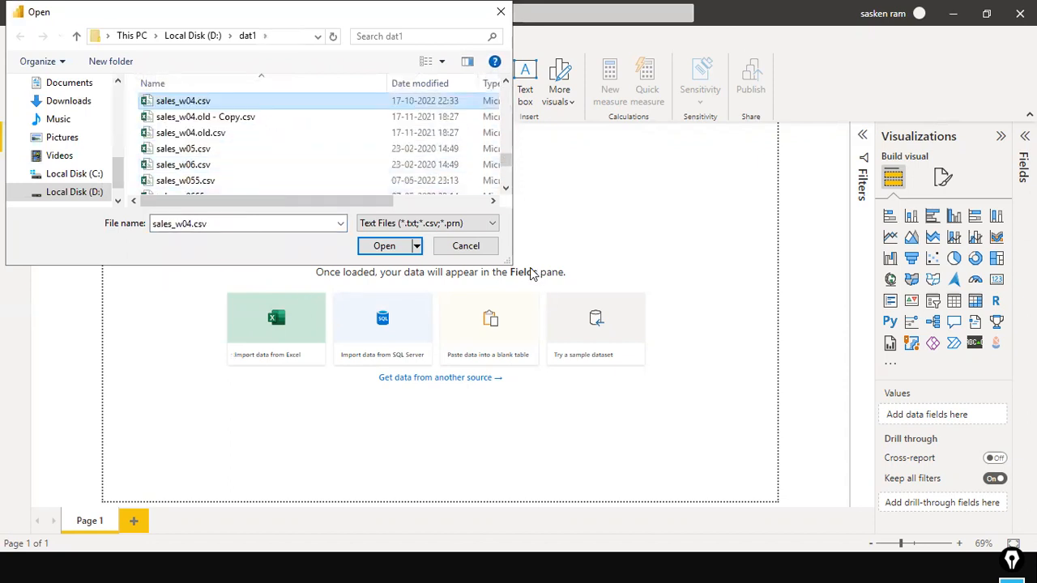
{"action": "left_click", "coordinate": [384, 245]}
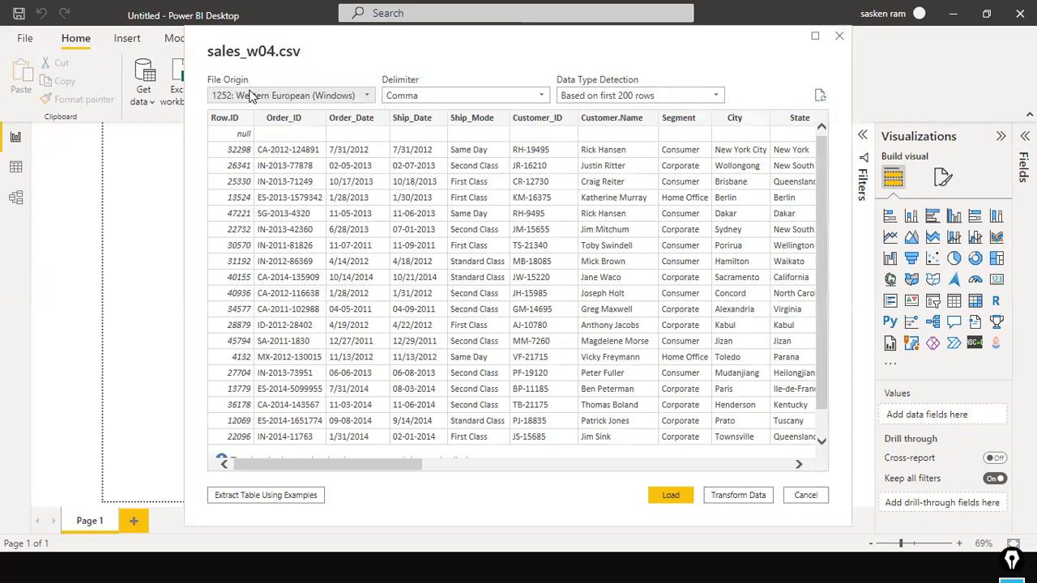
Step: Mark the sales_w04.csv file name in the import preview with a red box and an arrow, and annotate the File Origin setting
{"action": "left_click_drag", "start_coordinate": [194, 31], "coordinate": [316, 68]}
{"action": "left_click_drag", "start_coordinate": [401, 47], "coordinate": [315, 63]}
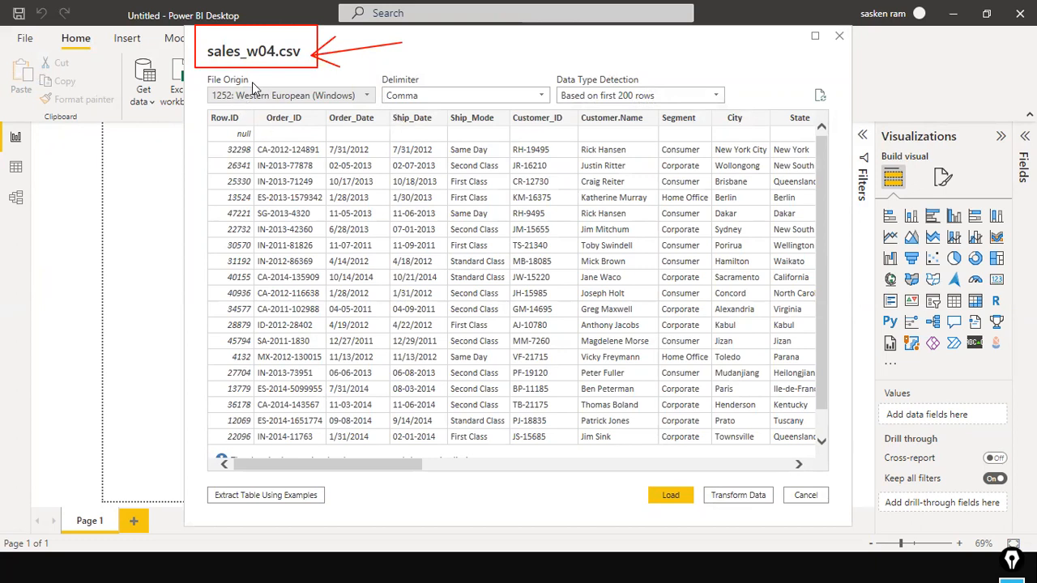
{"action": "left_click_drag", "start_coordinate": [286, 81], "coordinate": [291, 72]}
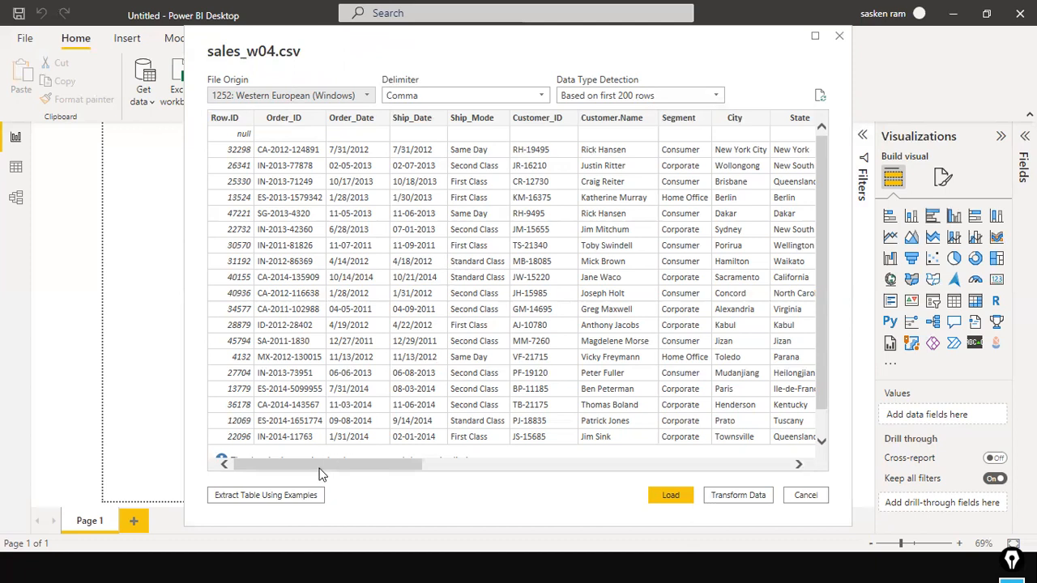
Step: Examine the last columns of the sales_w04.csv preview from first to last row, checking the Sales values for inconsistent formats
{"action": "left_click_drag", "start_coordinate": [320, 474], "coordinate": [134, 446]}
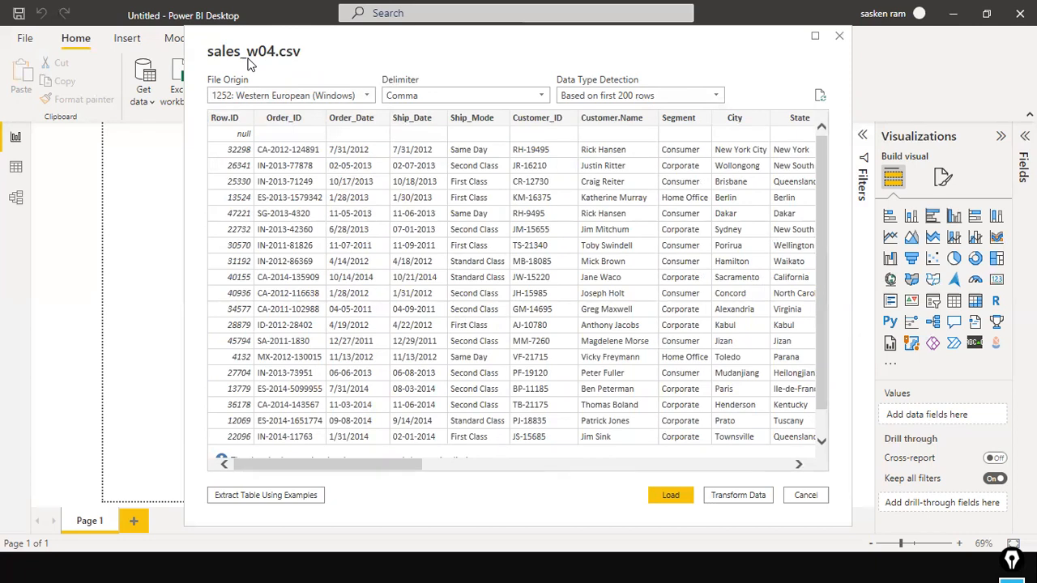
{"action": "left_click_drag", "start_coordinate": [336, 467], "coordinate": [706, 479]}
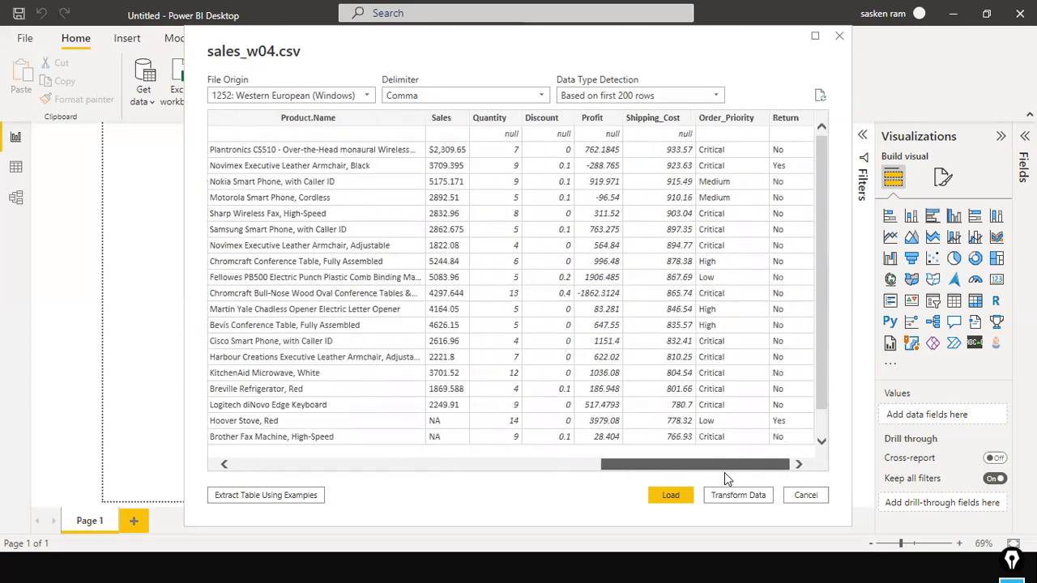
{"action": "left_click_drag", "start_coordinate": [724, 472], "coordinate": [736, 441]}
{"action": "scroll", "coordinate": [744, 397], "scroll_direction": "down", "scroll_amount": 1}
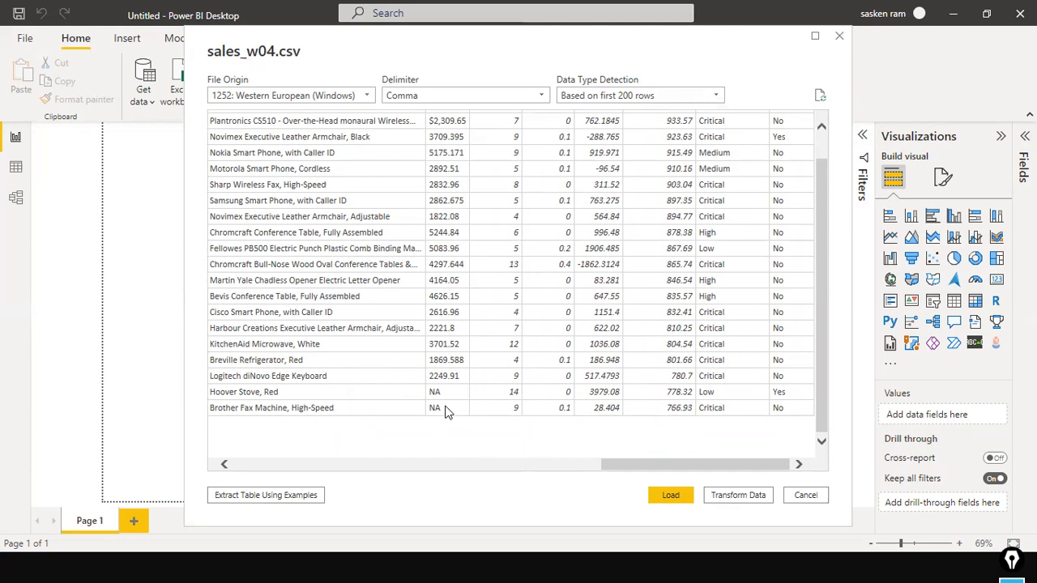
{"action": "scroll", "coordinate": [444, 407], "scroll_direction": "up", "scroll_amount": 2}
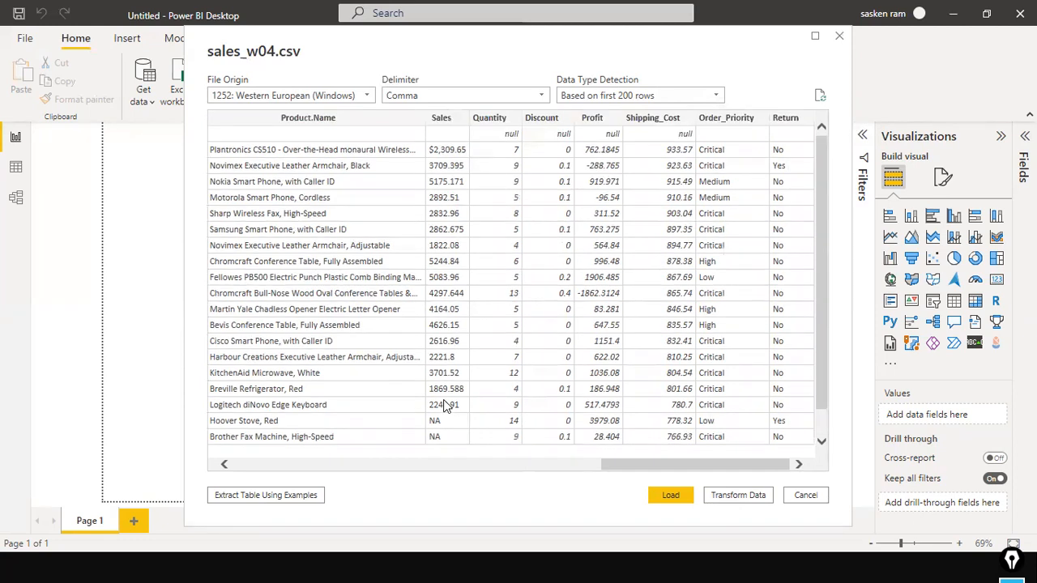
{"action": "scroll", "coordinate": [444, 406], "scroll_direction": "down", "scroll_amount": 2}
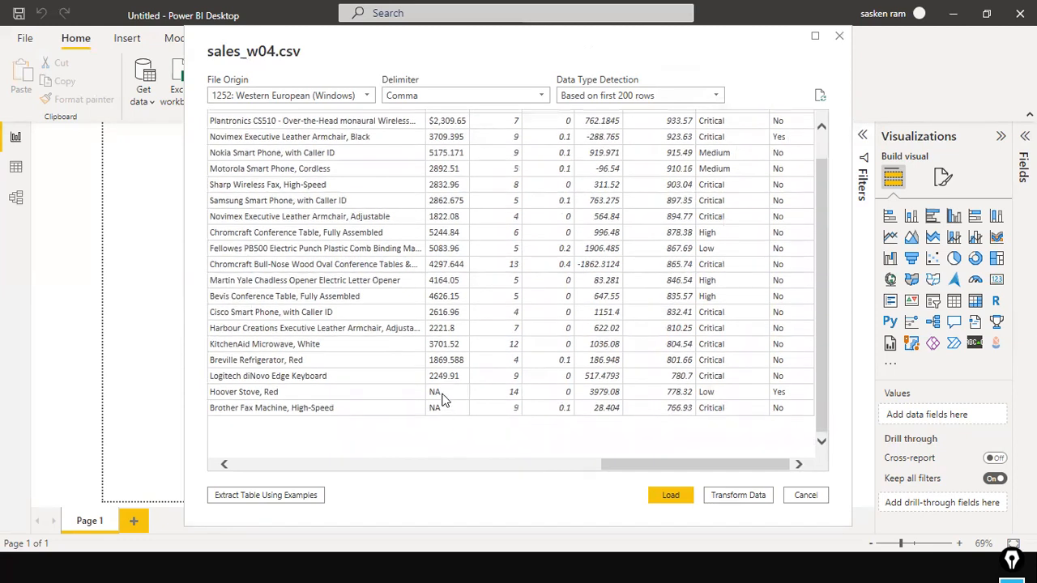
{"action": "scroll", "coordinate": [444, 399], "scroll_direction": "up", "scroll_amount": 2}
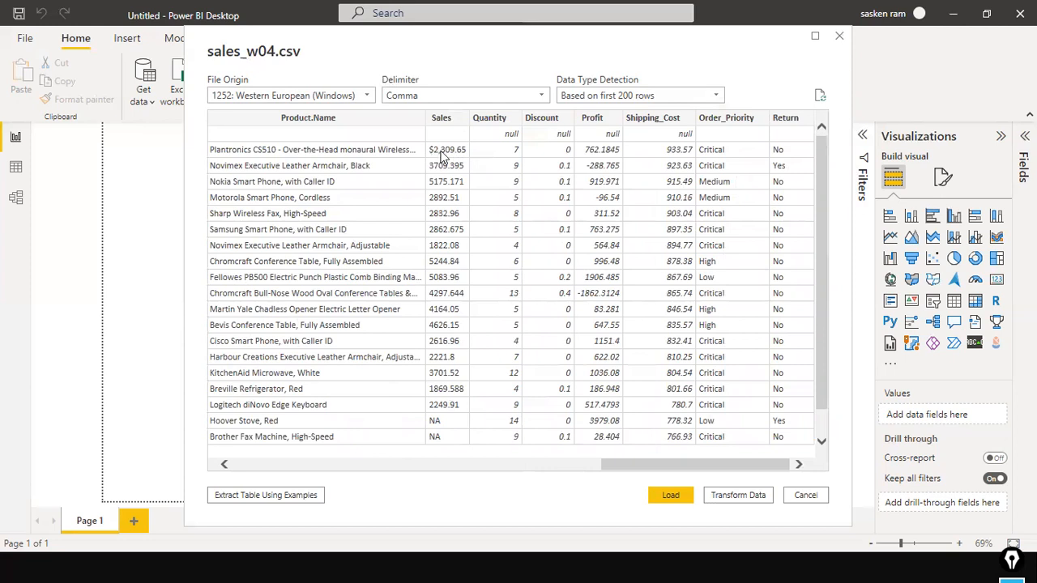
{"action": "scroll", "coordinate": [429, 228], "scroll_direction": "down", "scroll_amount": 1}
{"action": "scroll", "coordinate": [430, 229], "scroll_direction": "up", "scroll_amount": 1}
Step: Review the preview again from the Row.ID column across to the Category, Product.Name, Sales and Profit columns
{"action": "scroll", "coordinate": [240, 435], "scroll_direction": "left", "scroll_amount": 10}
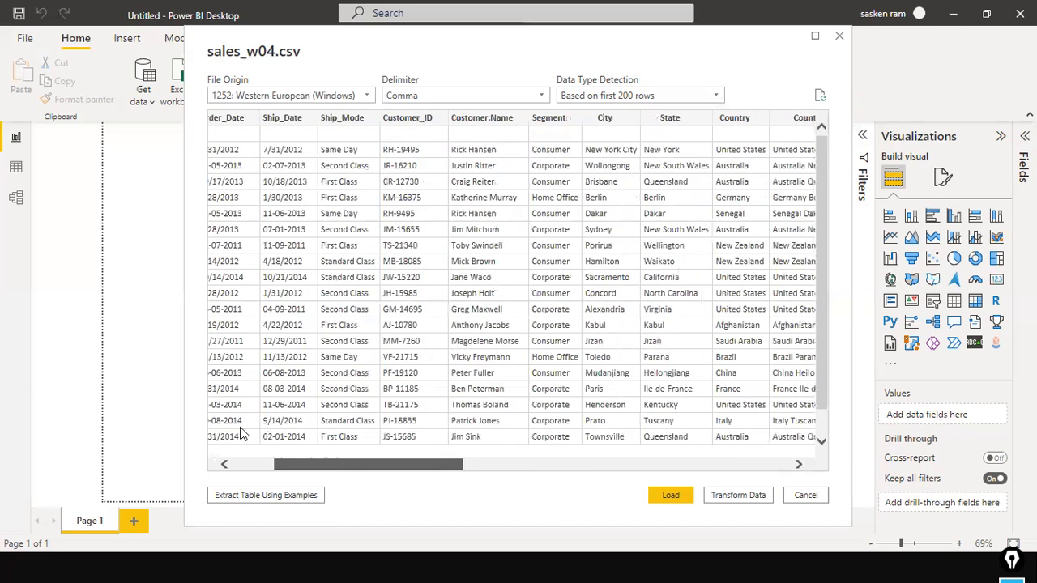
{"action": "scroll", "coordinate": [240, 435], "scroll_direction": "left", "scroll_amount": 5}
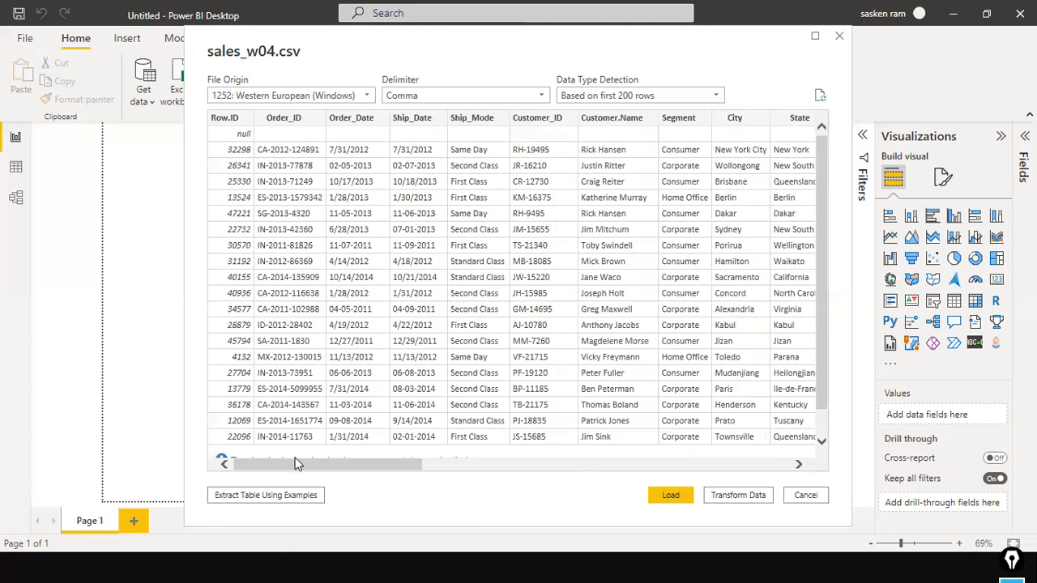
{"action": "left_click_drag", "start_coordinate": [288, 469], "coordinate": [604, 455]}
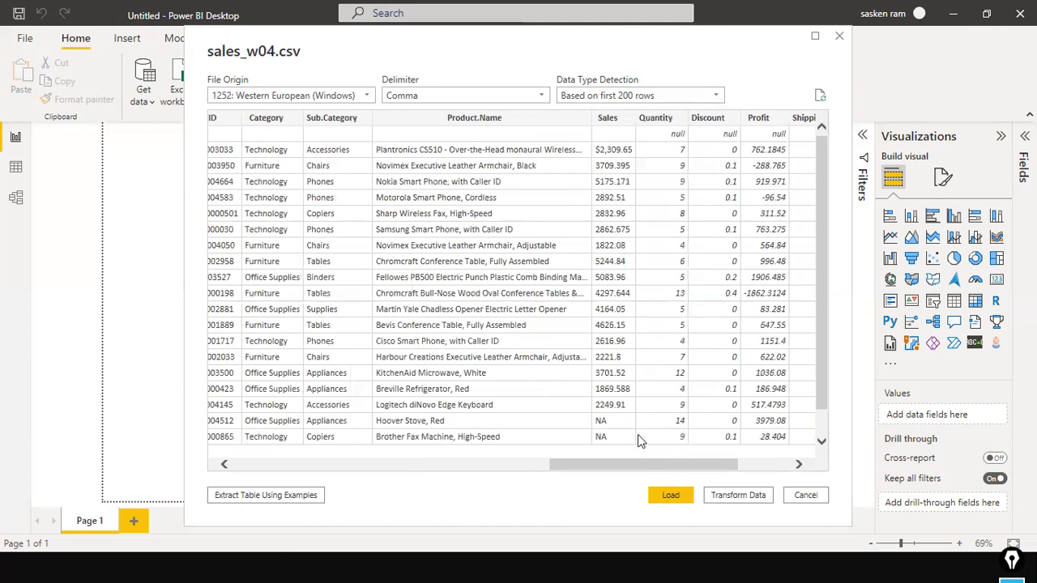
{"action": "scroll", "coordinate": [669, 444], "scroll_direction": "down", "scroll_amount": 1}
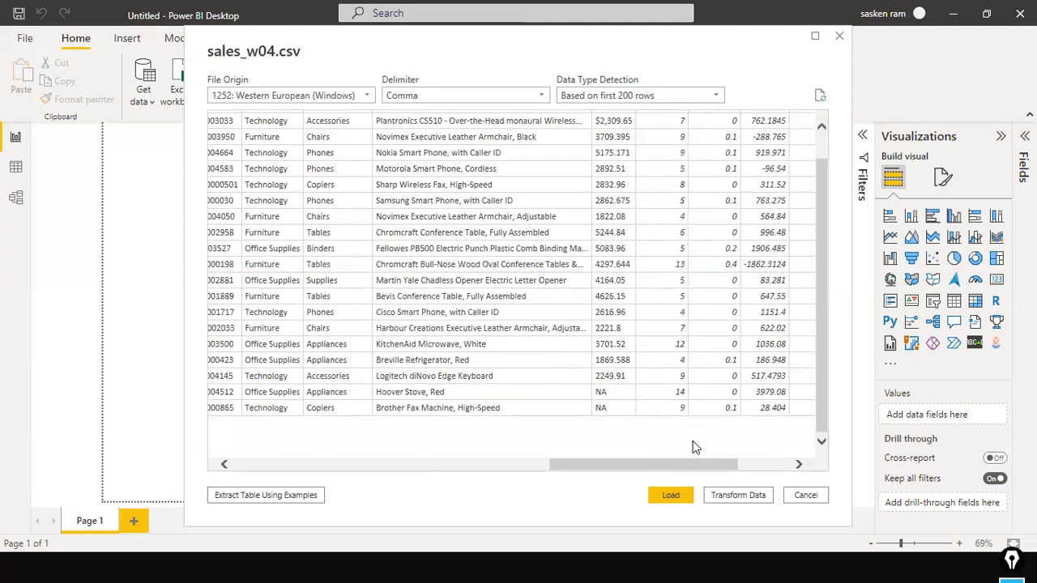
{"action": "scroll", "coordinate": [344, 229], "scroll_direction": "up", "scroll_amount": 1}
{"action": "scroll", "coordinate": [344, 232], "scroll_direction": "down", "scroll_amount": 1}
{"action": "scroll", "coordinate": [344, 232], "scroll_direction": "up", "scroll_amount": 1}
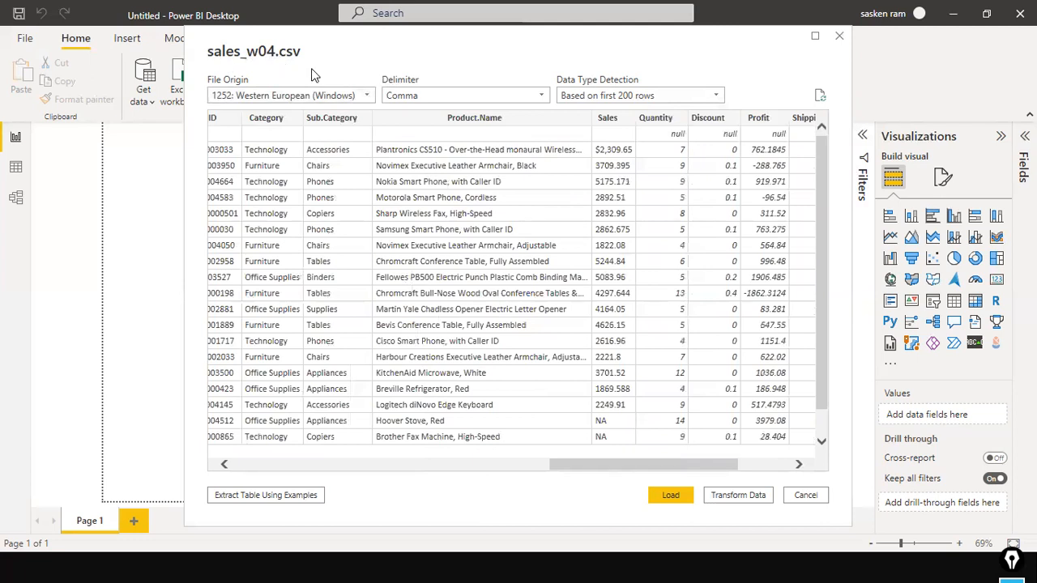
Step: Examine the first and last rows of the Category through Profit columns in the sales_w04.csv preview
{"action": "scroll", "coordinate": [366, 199], "scroll_direction": "down", "scroll_amount": 1}
{"action": "scroll", "coordinate": [338, 230], "scroll_direction": "up", "scroll_amount": 1}
{"action": "scroll", "coordinate": [453, 164], "scroll_direction": "down", "scroll_amount": 1}
{"action": "scroll", "coordinate": [453, 164], "scroll_direction": "up", "scroll_amount": 1}
{"action": "scroll", "coordinate": [450, 162], "scroll_direction": "down", "scroll_amount": 1}
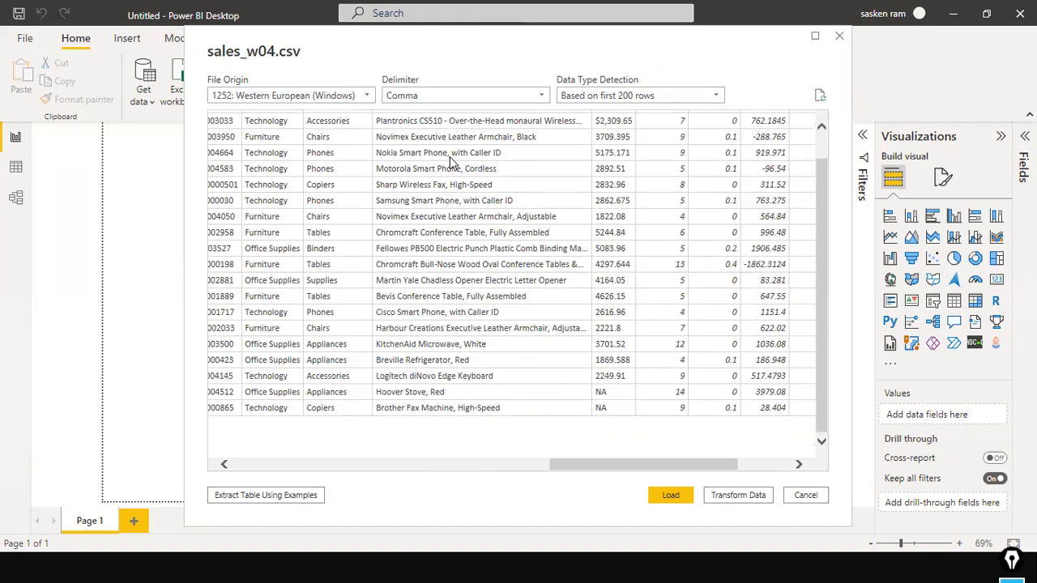
{"action": "scroll", "coordinate": [449, 160], "scroll_direction": "up", "scroll_amount": 1}
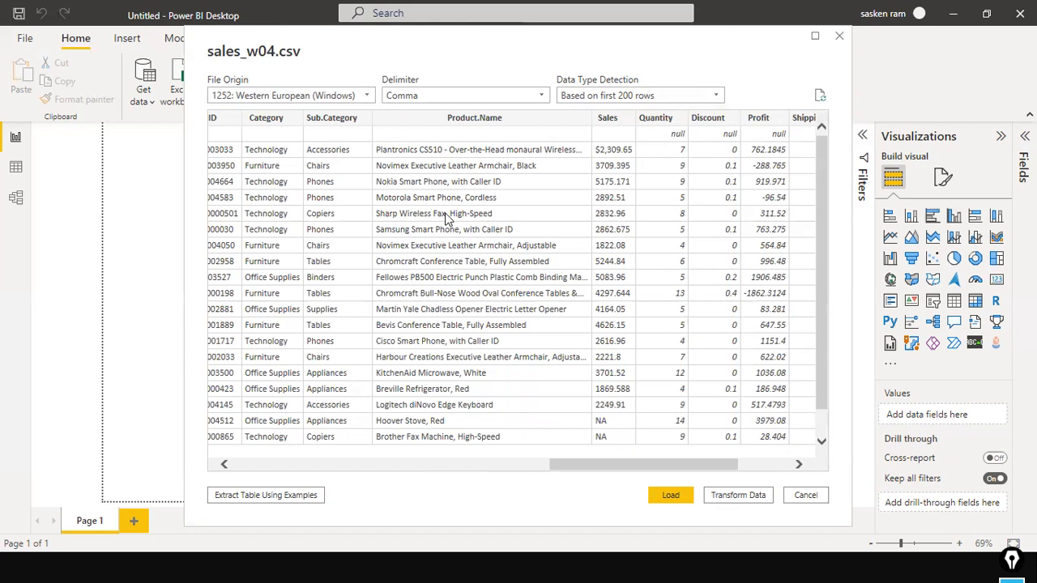
{"action": "scroll", "coordinate": [446, 217], "scroll_direction": "down", "scroll_amount": 1}
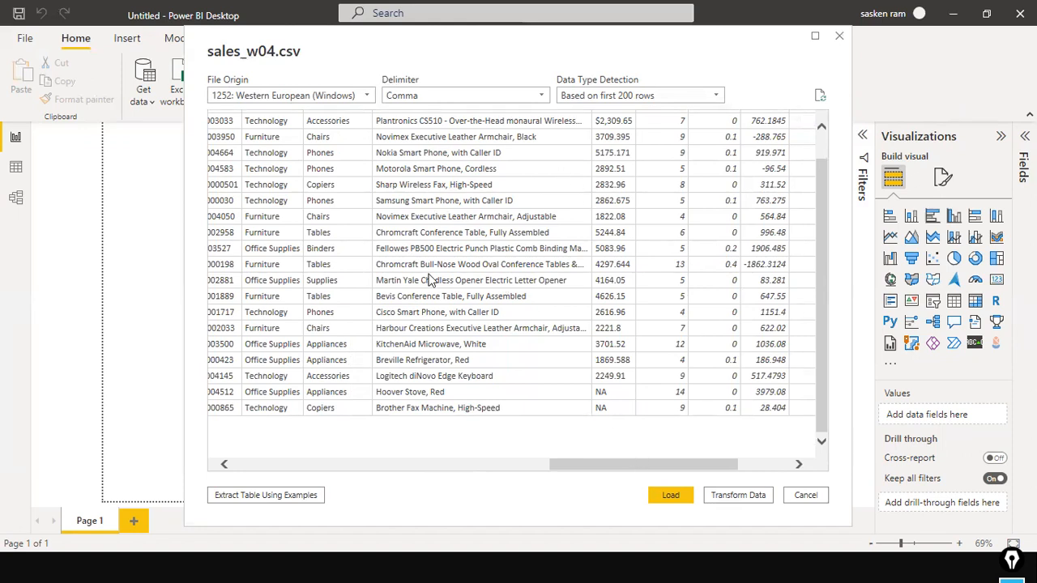
{"action": "scroll", "coordinate": [429, 280], "scroll_direction": "up", "scroll_amount": 1}
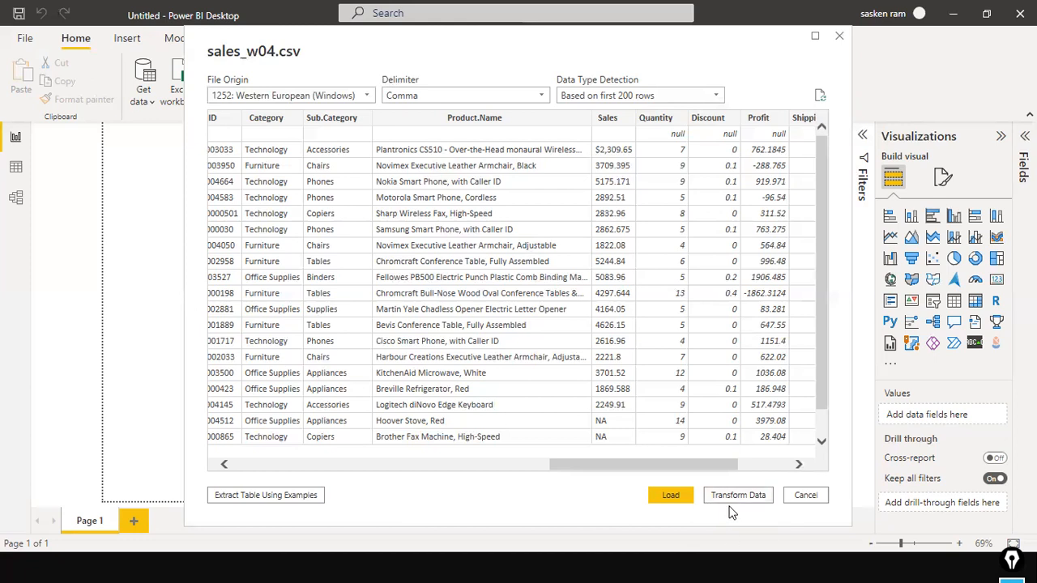
Step: Load the sales_w04.csv data and mark the Fields pane and its sales_w04 table with temporary red arrows
{"action": "left_click", "coordinate": [669, 495]}
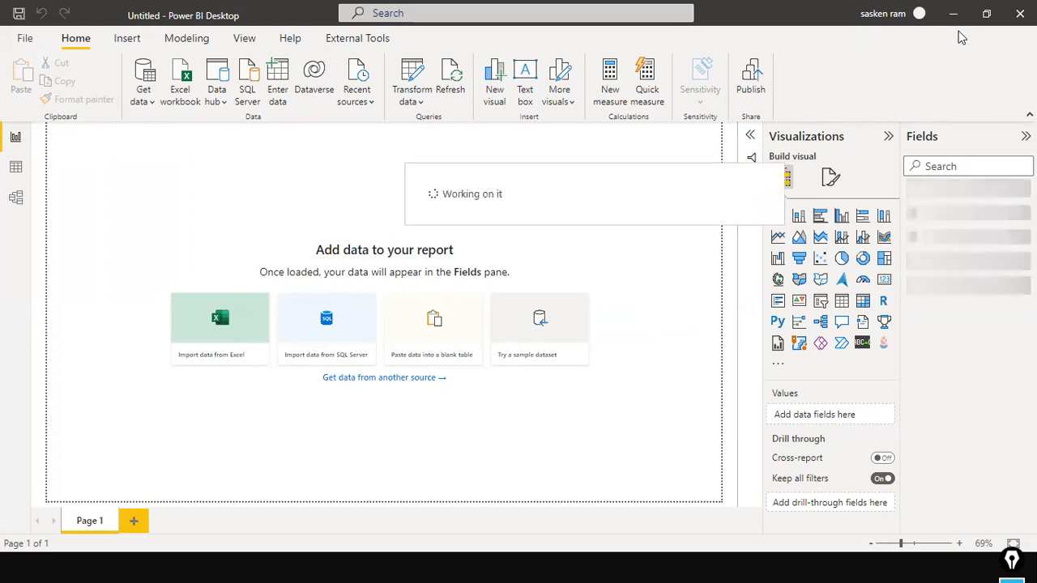
{"action": "mouse_move", "coordinate": [934, 44]}
{"action": "left_mouse_down"}
{"action": "mouse_move", "coordinate": [931, 121]}
{"action": "mouse_move", "coordinate": [969, 168]}
{"action": "mouse_move", "coordinate": [955, 179]}
{"action": "left_mouse_up"}
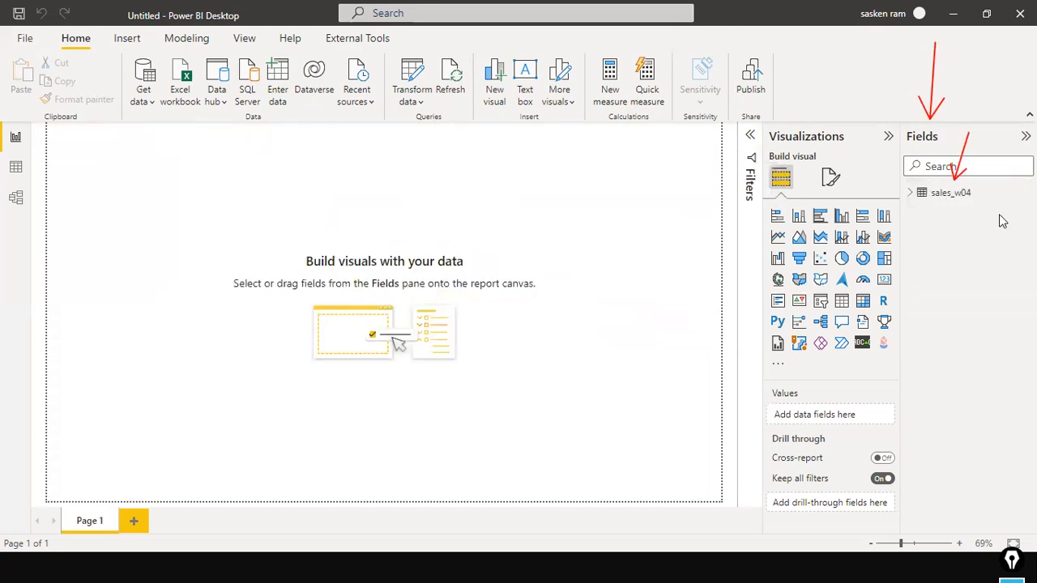
{"action": "key", "text": "Escape"}
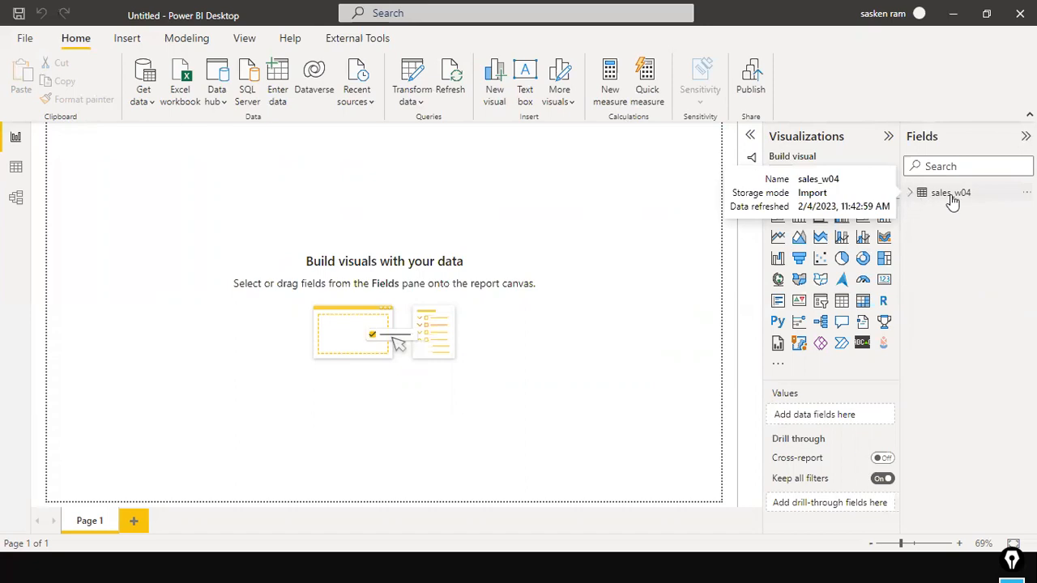
Step: Expand the sales_w04 table in the Fields pane, look through its full field list and point out the table name
{"action": "left_click", "coordinate": [910, 194]}
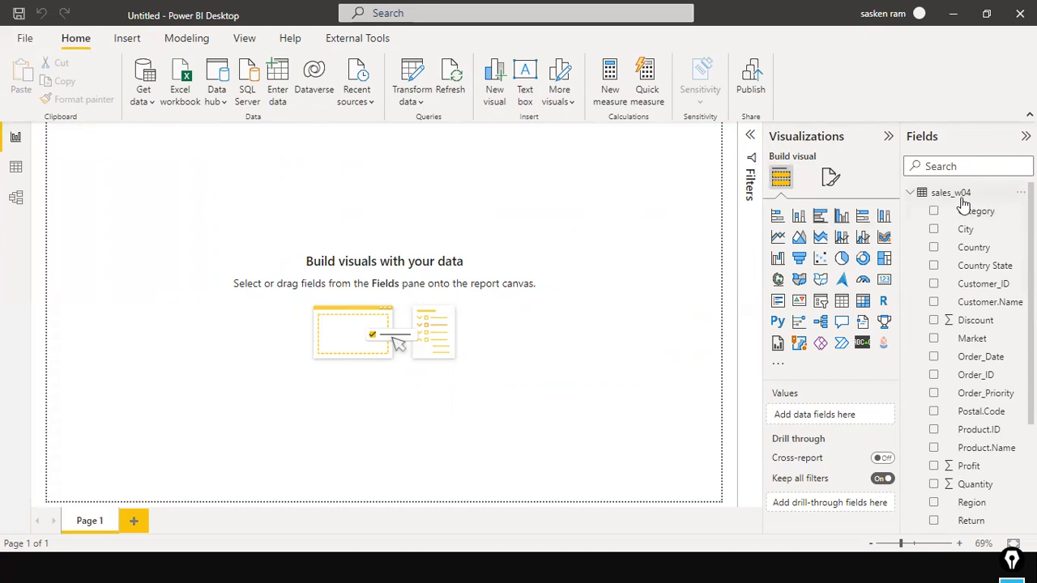
{"action": "scroll", "coordinate": [961, 264], "scroll_direction": "down", "scroll_amount": 3}
{"action": "scroll", "coordinate": [961, 265], "scroll_direction": "up", "scroll_amount": 3}
{"action": "left_click_drag", "start_coordinate": [945, 116], "coordinate": [951, 182]}
Step: Inspect the sales_w04 table in Data view across all columns and point a temporary red arrow at its row count
{"action": "left_click", "coordinate": [14, 173]}
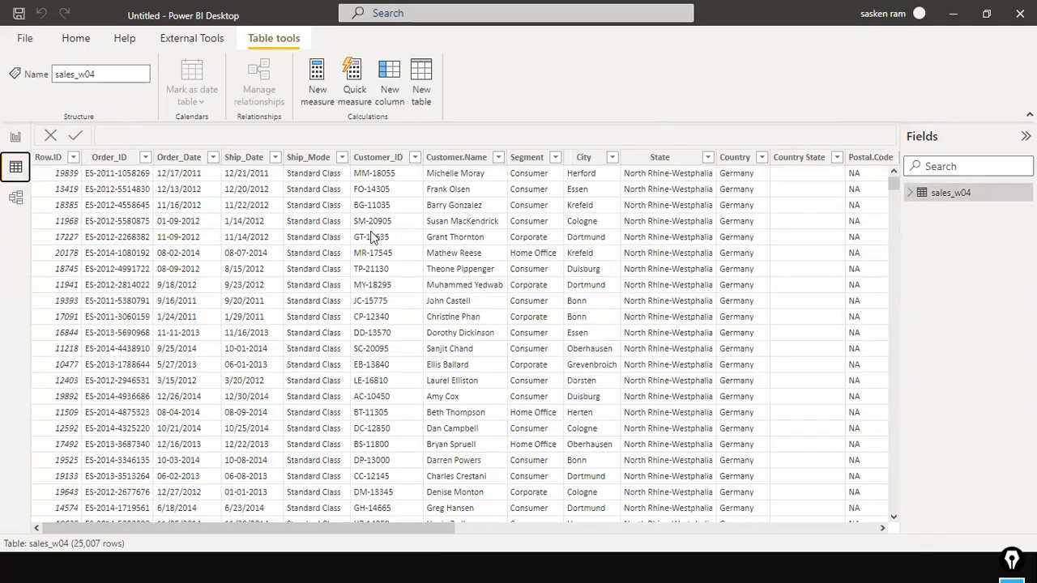
{"action": "left_click_drag", "start_coordinate": [363, 539], "coordinate": [841, 543]}
{"action": "left_click_drag", "start_coordinate": [757, 535], "coordinate": [266, 511]}
{"action": "left_click_drag", "start_coordinate": [8, 351], "coordinate": [78, 530]}
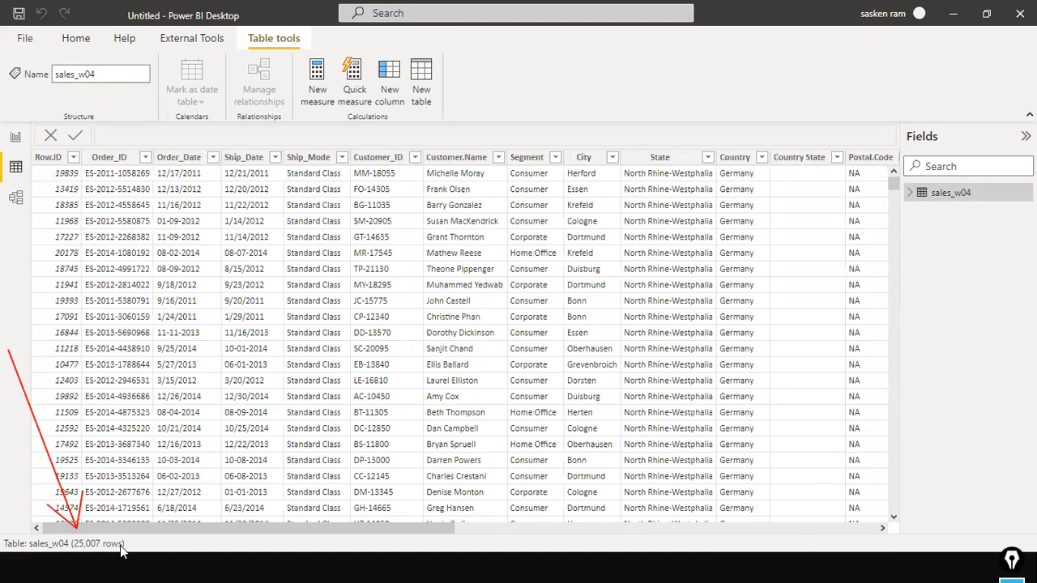
{"action": "key", "text": "Escape"}
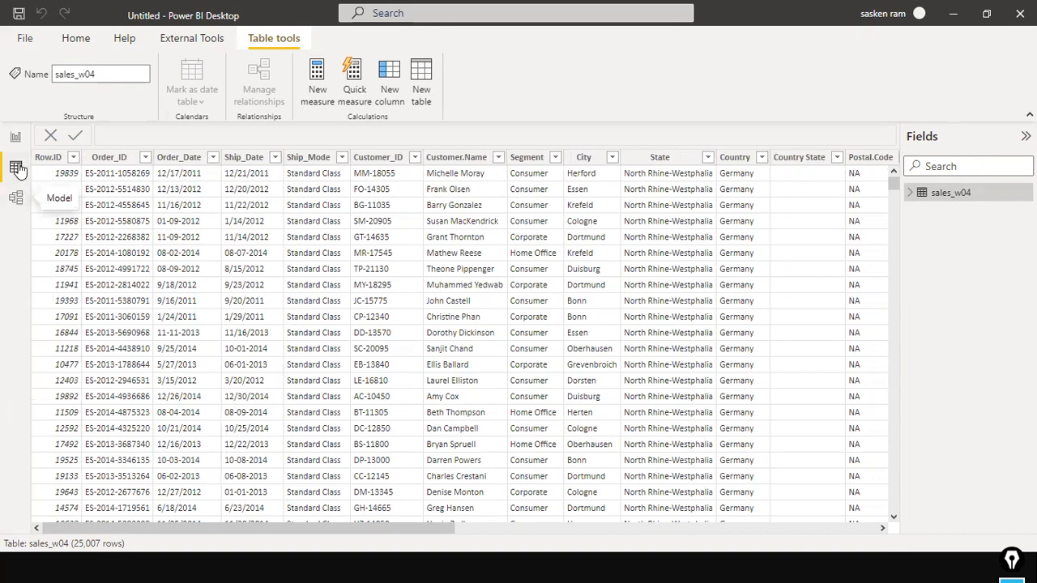
Step: Show the Model view and make the sales_w04 table card taller and slightly wider, looking through its fields
{"action": "left_click", "coordinate": [17, 138]}
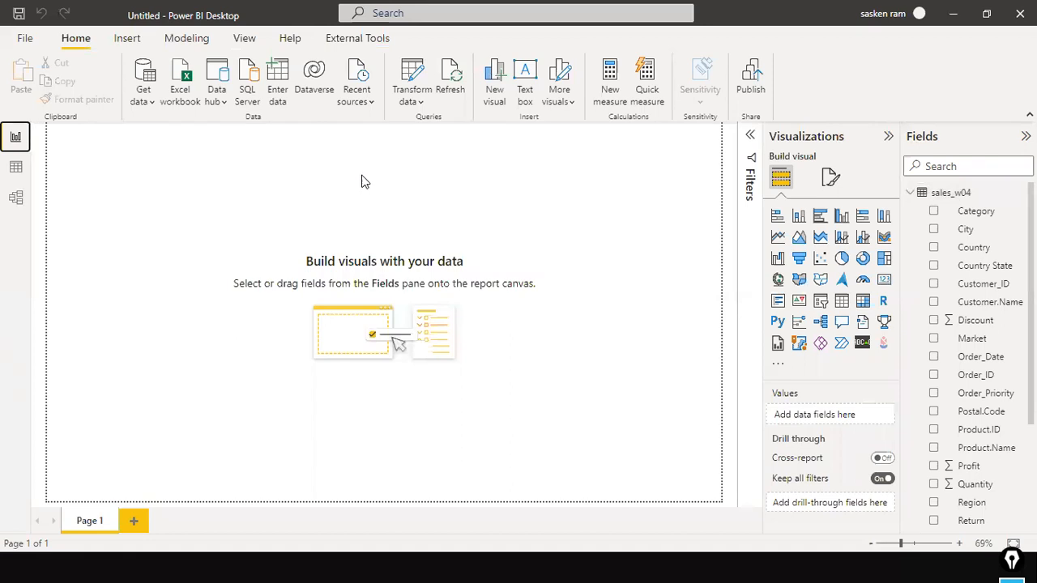
{"action": "left_click", "coordinate": [27, 202]}
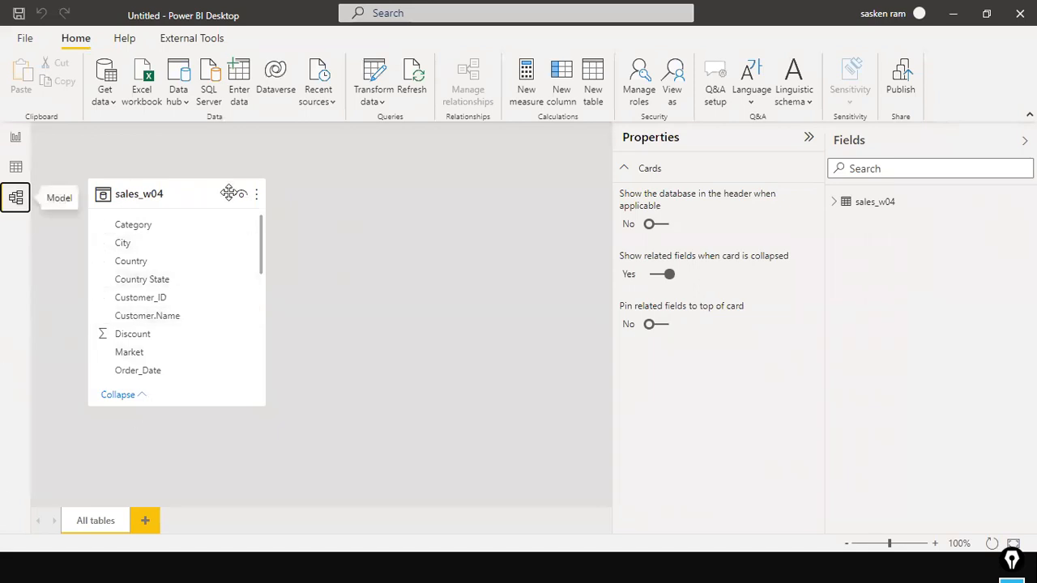
{"action": "left_click_drag", "start_coordinate": [142, 405], "coordinate": [123, 491]}
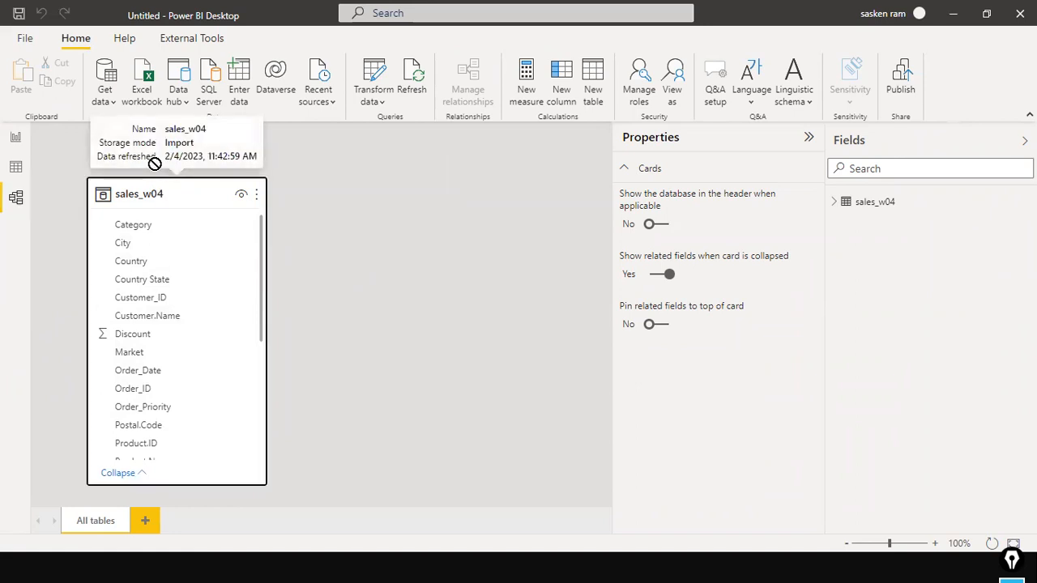
{"action": "scroll", "coordinate": [224, 340], "scroll_direction": "down", "scroll_amount": 3}
{"action": "scroll", "coordinate": [224, 340], "scroll_direction": "up", "scroll_amount": 3}
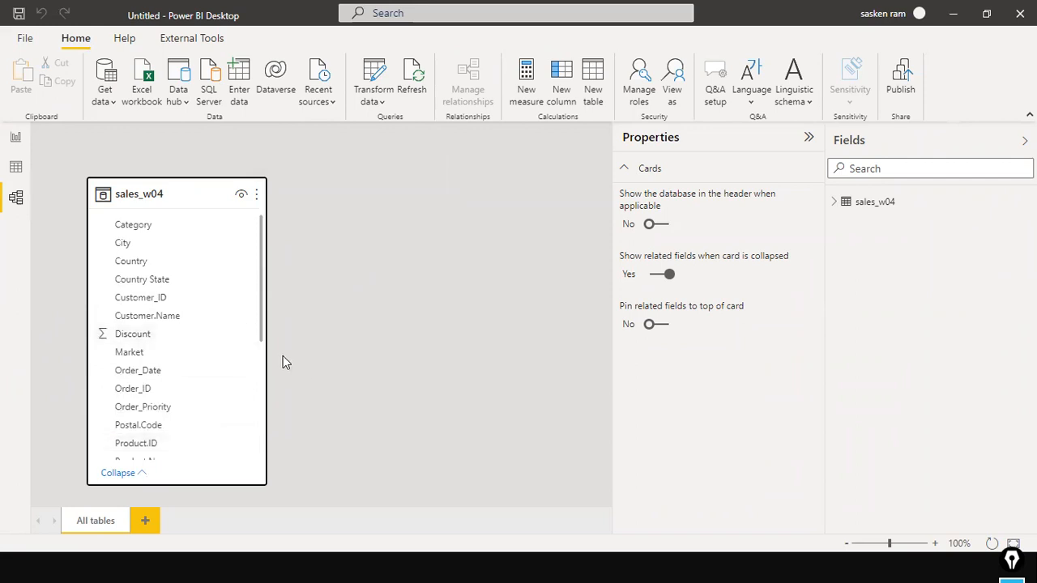
{"action": "left_click_drag", "start_coordinate": [267, 352], "coordinate": [288, 356]}
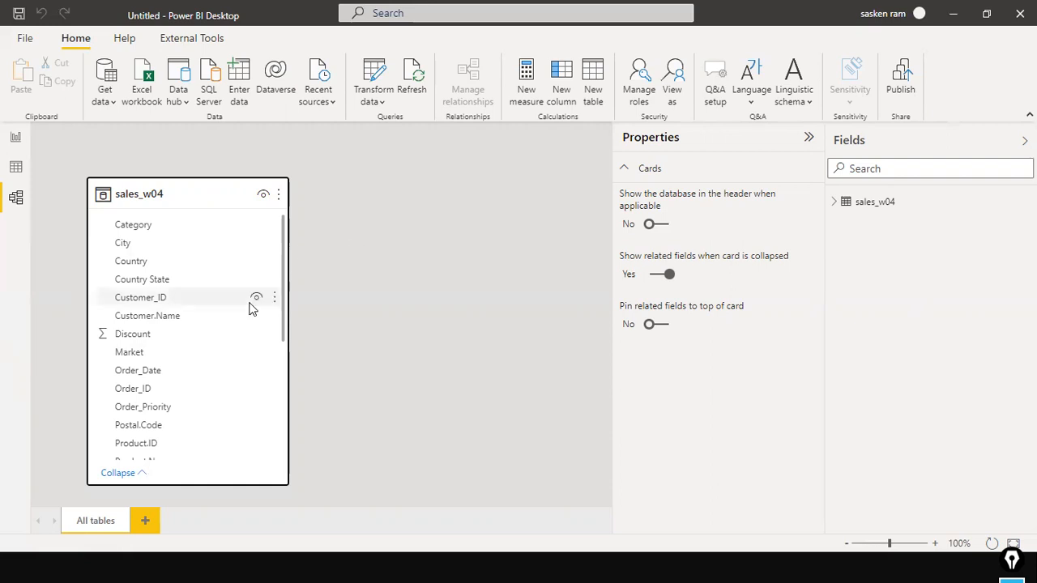
Step: Return to Report view and open the sales_w04 query in the Power Query Editor with Transform data
{"action": "left_click", "coordinate": [18, 140]}
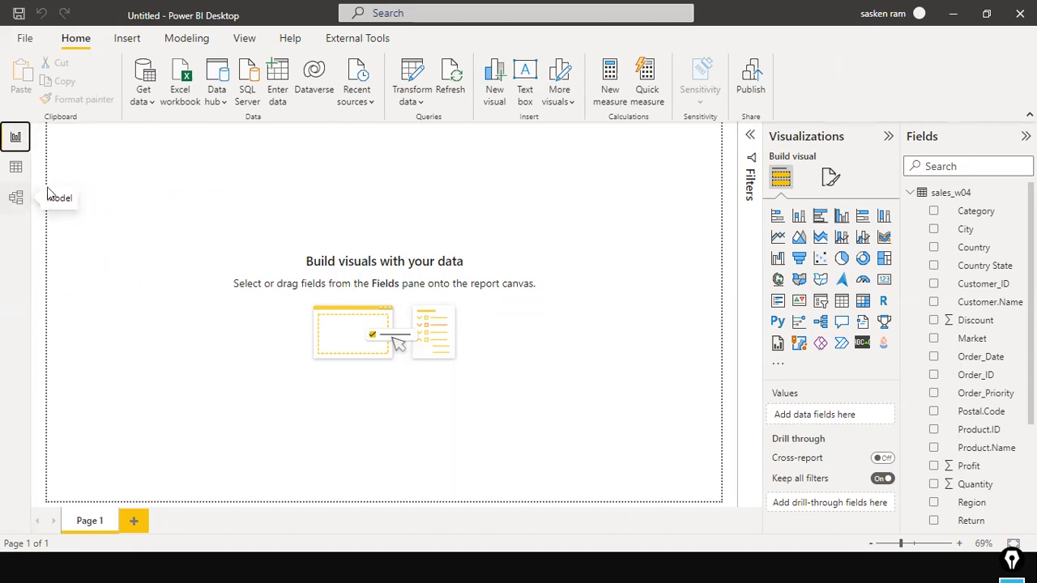
{"action": "left_click", "coordinate": [424, 99]}
{"action": "left_click", "coordinate": [435, 124]}
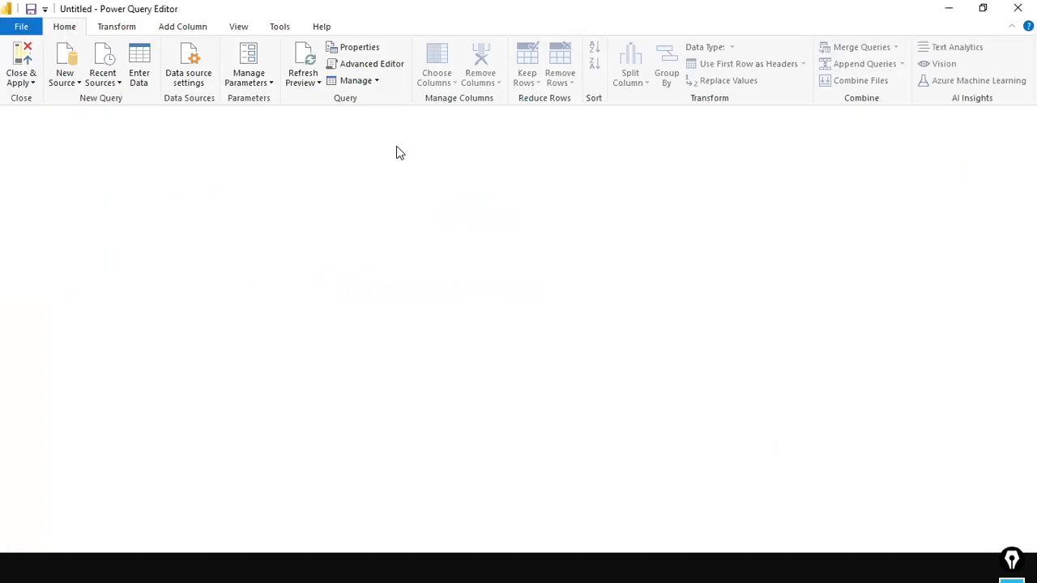
{"action": "key", "text": "alt+Tab"}
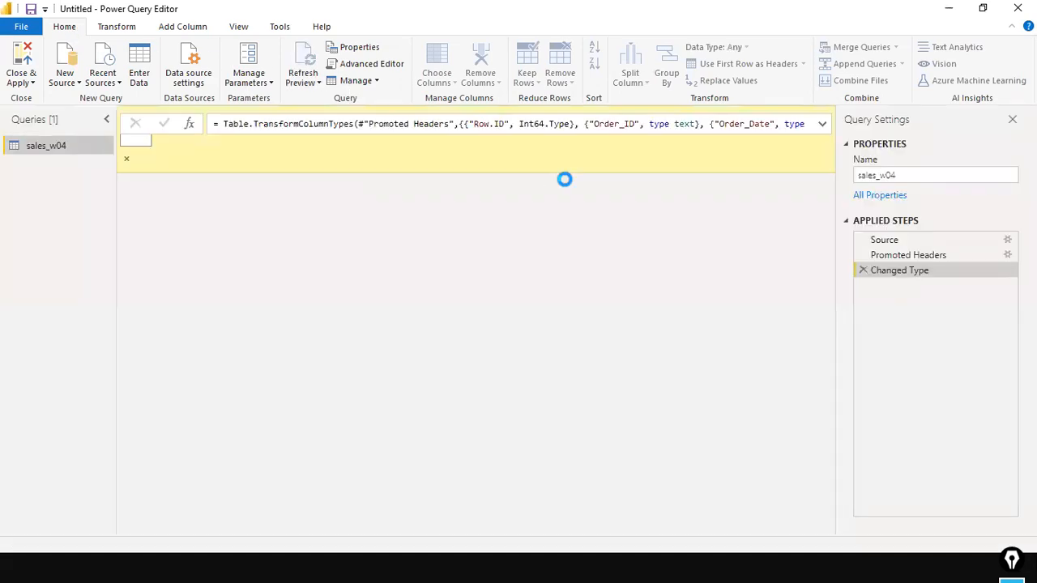
{"action": "key", "text": "alt+Tab"}
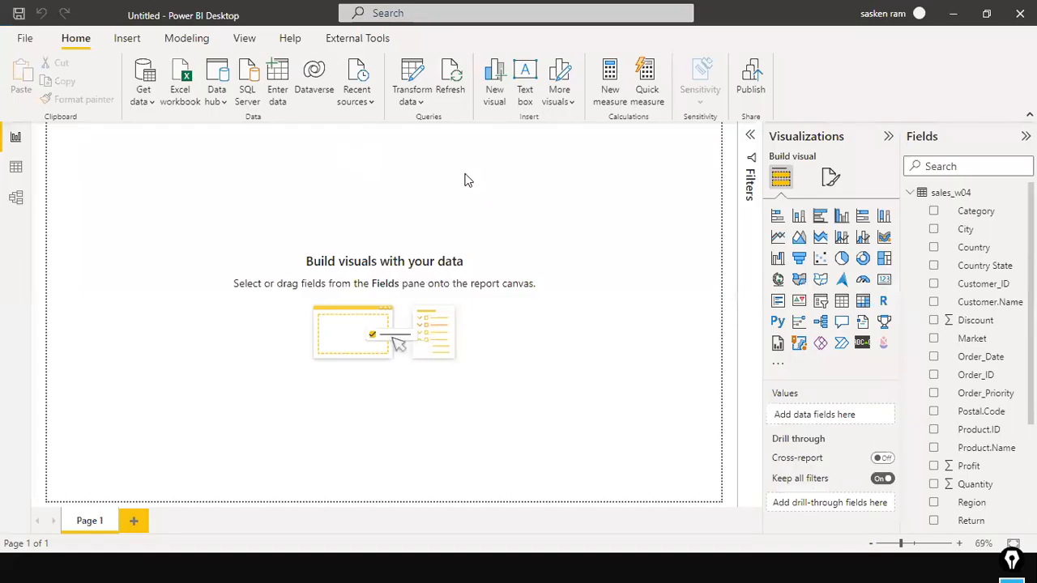
{"action": "left_click", "coordinate": [420, 103]}
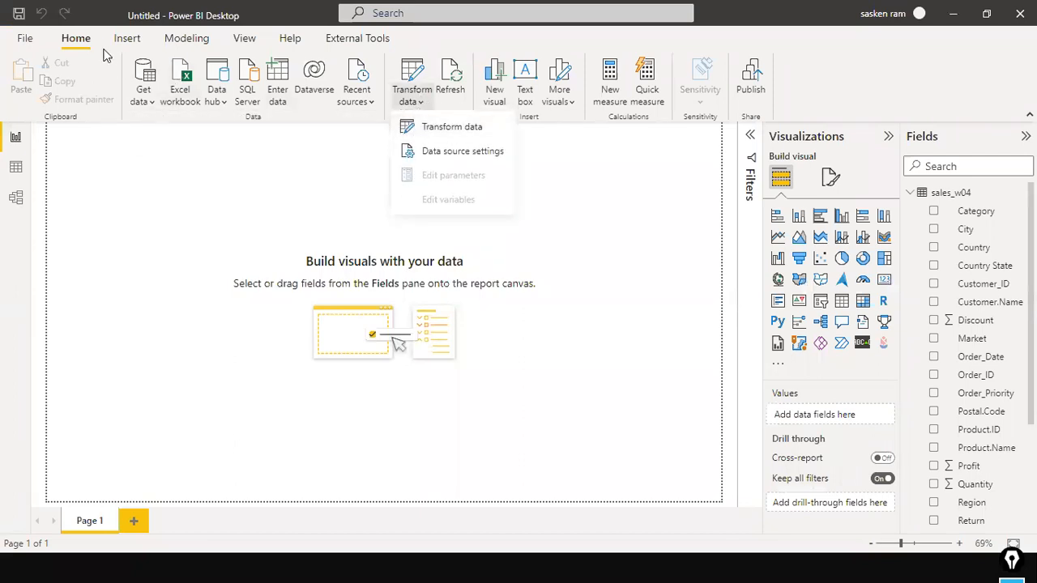
{"action": "left_click", "coordinate": [451, 127]}
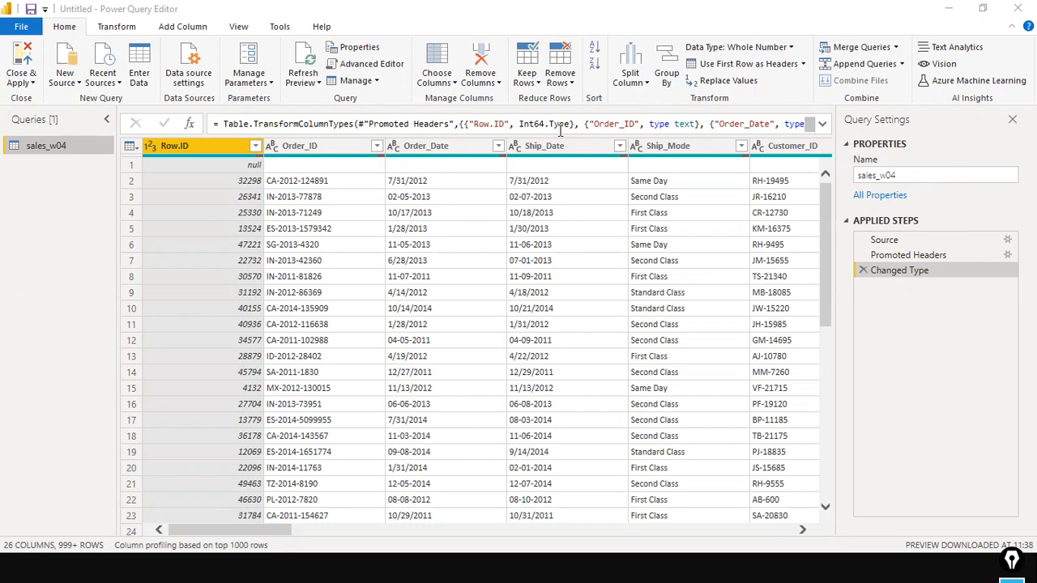
Step: Compare the sales_w04 rows in the Power Query Editor with the same table in Power BI Desktop's Data view
{"action": "key", "text": "alt+Tab"}
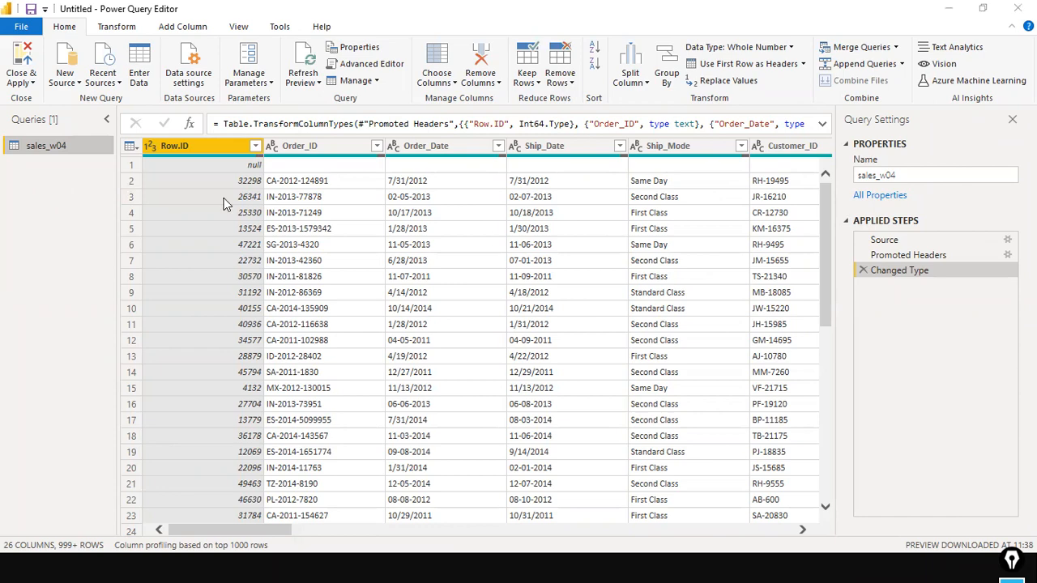
{"action": "key", "text": "alt+Tab"}
{"action": "left_click", "coordinate": [16, 168]}
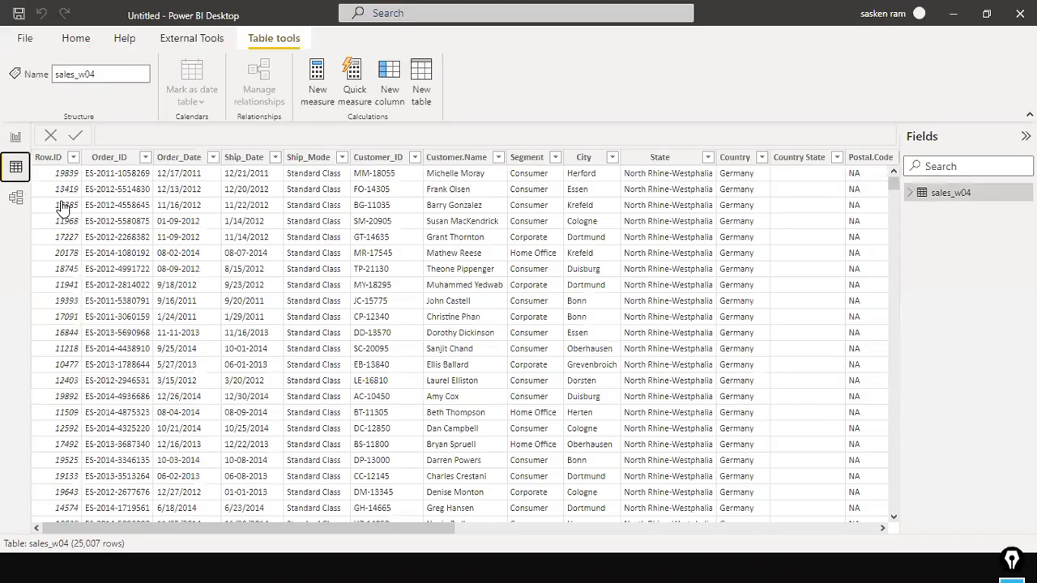
{"action": "key", "text": "alt+Tab"}
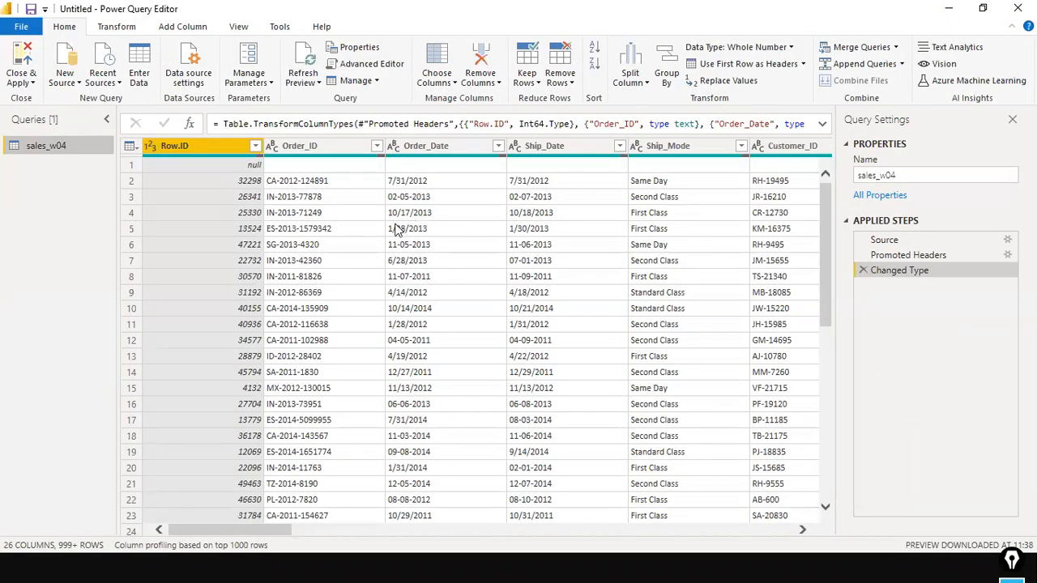
{"action": "key", "text": "alt+Tab"}
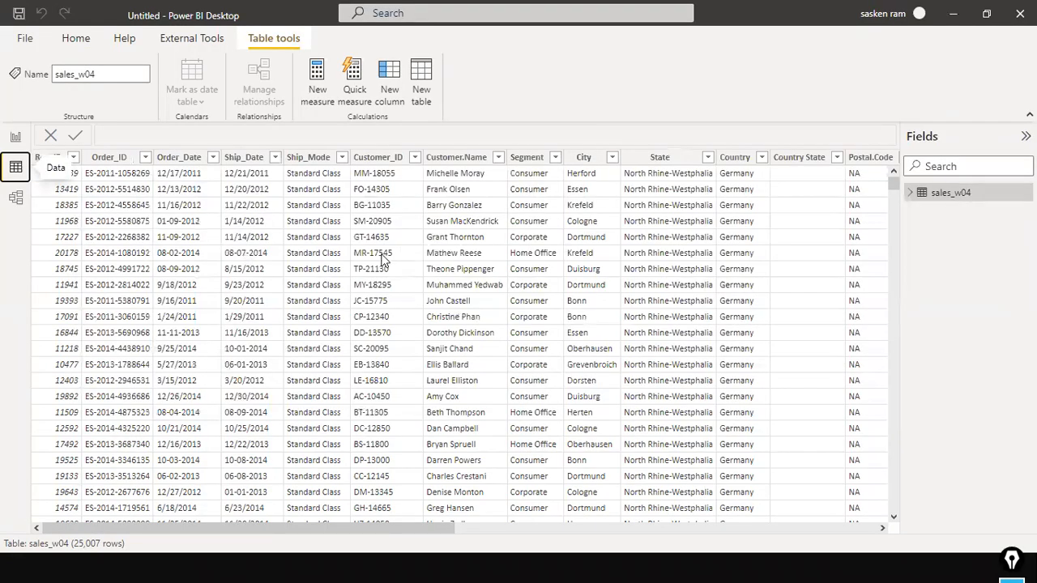
{"action": "key", "text": "alt+Tab"}
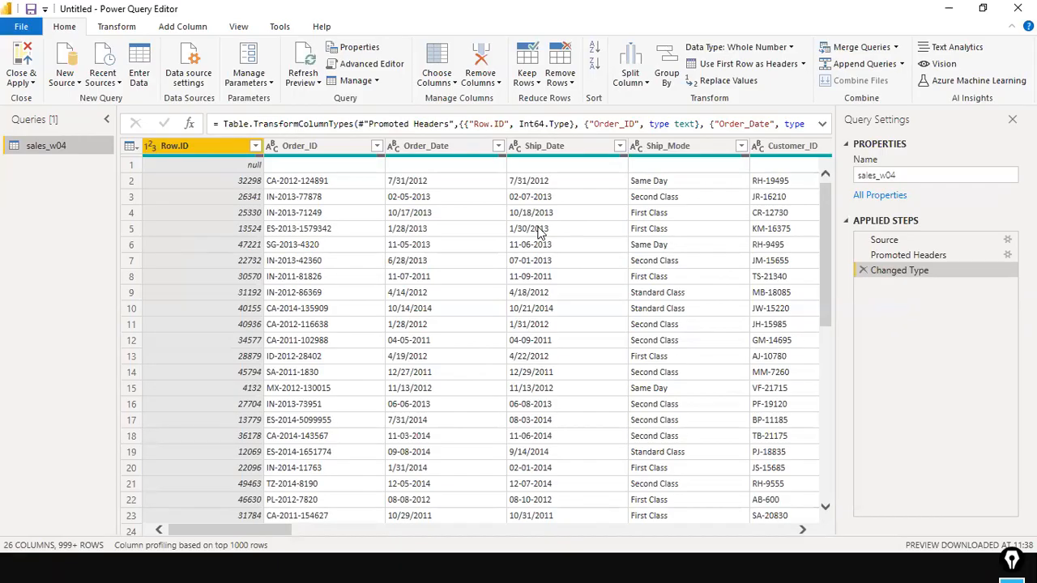
{"action": "key", "text": "alt+Tab"}
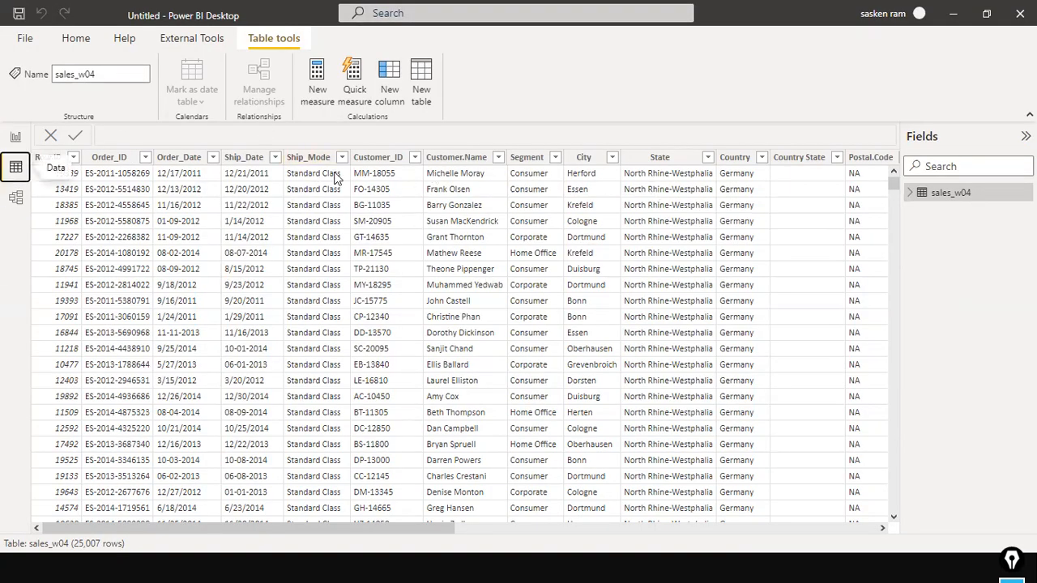
Step: Check the data type of the Order_Date column and its available type options, and compare it with the Ship_Date column
{"action": "left_click", "coordinate": [183, 162]}
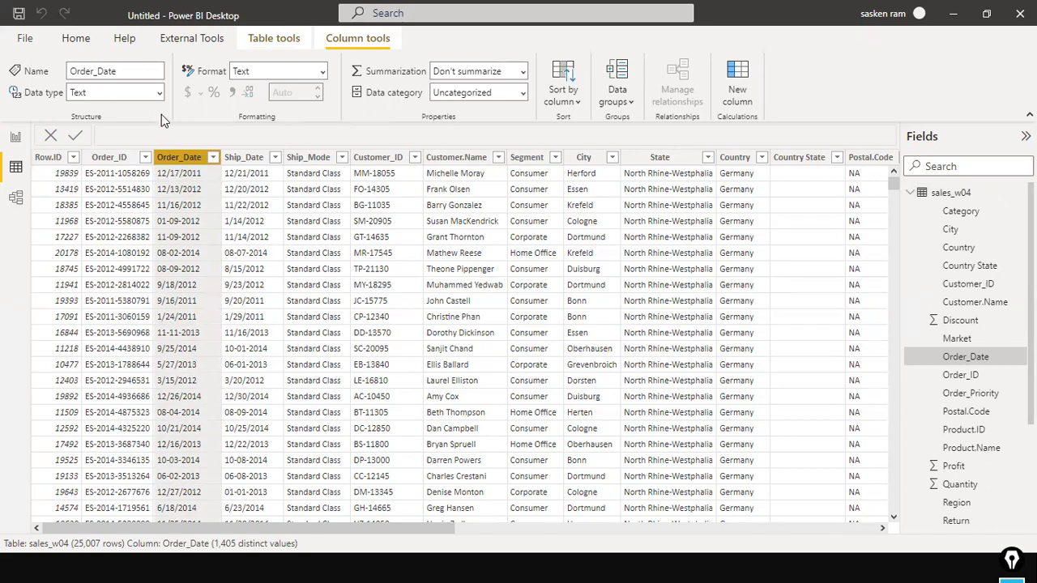
{"action": "left_click", "coordinate": [159, 93]}
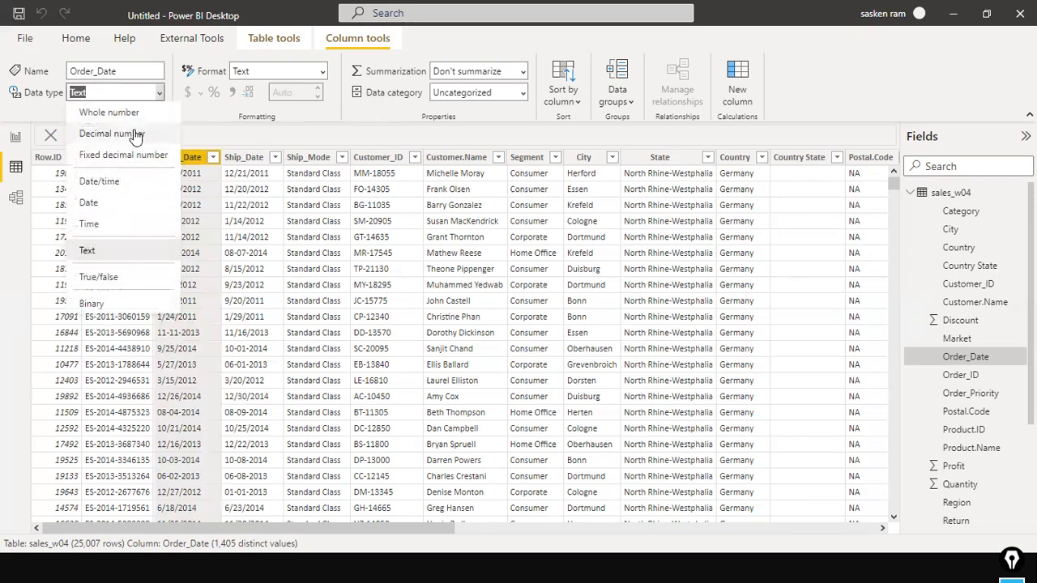
{"action": "left_click", "coordinate": [192, 120]}
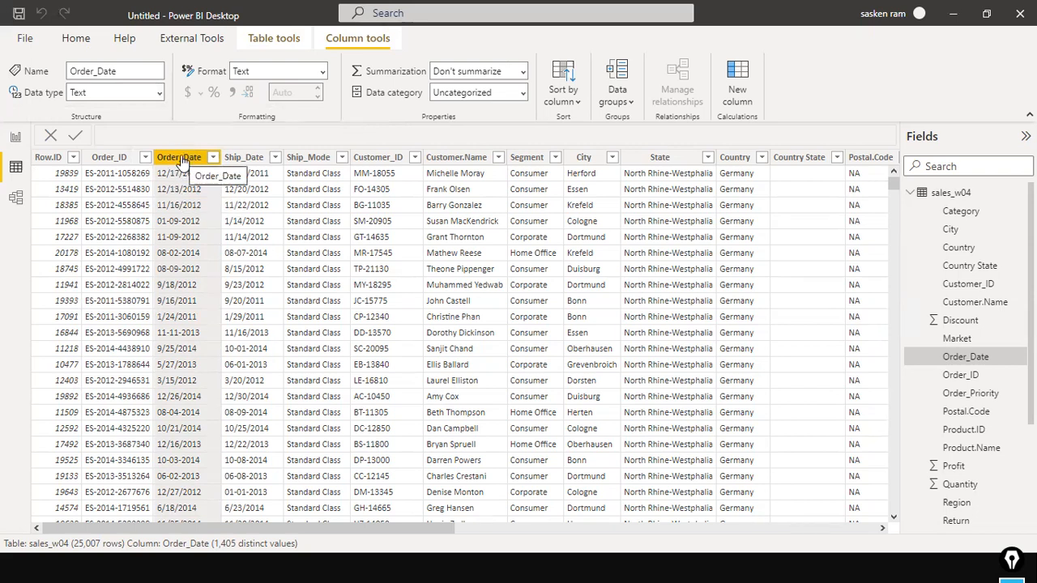
{"action": "left_click", "coordinate": [159, 92]}
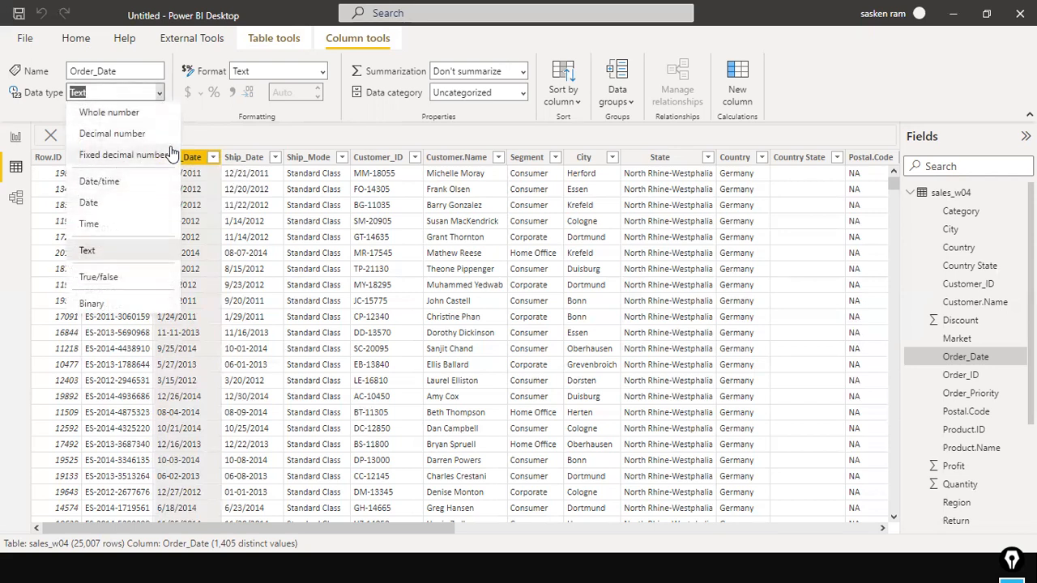
{"action": "left_click", "coordinate": [201, 126]}
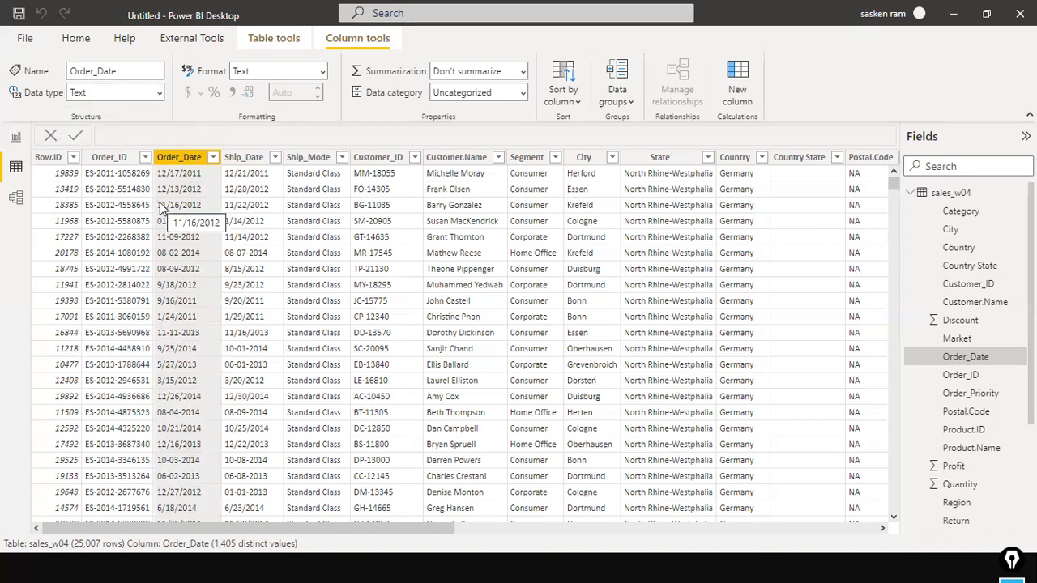
{"action": "left_click", "coordinate": [239, 161]}
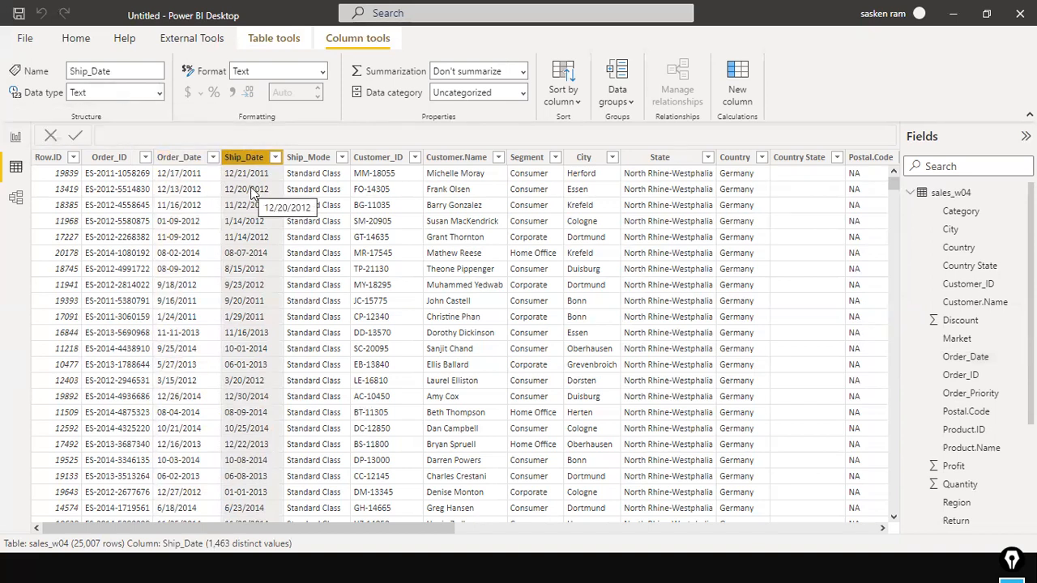
{"action": "left_click", "coordinate": [182, 161]}
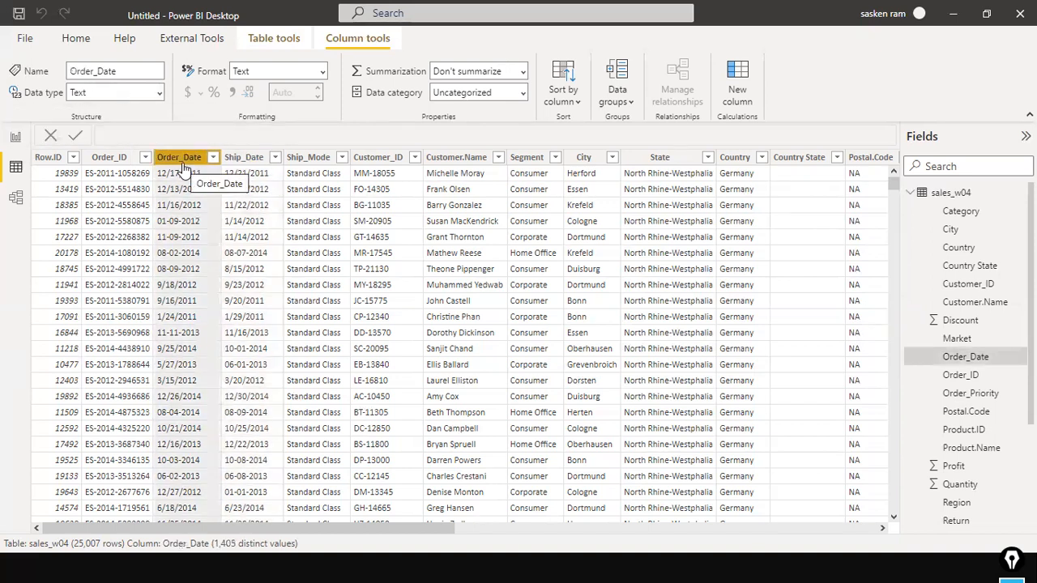
Step: Review the data type options and column commands for Order_Date in the Data view, and look through the column's date values
{"action": "left_click", "coordinate": [158, 94]}
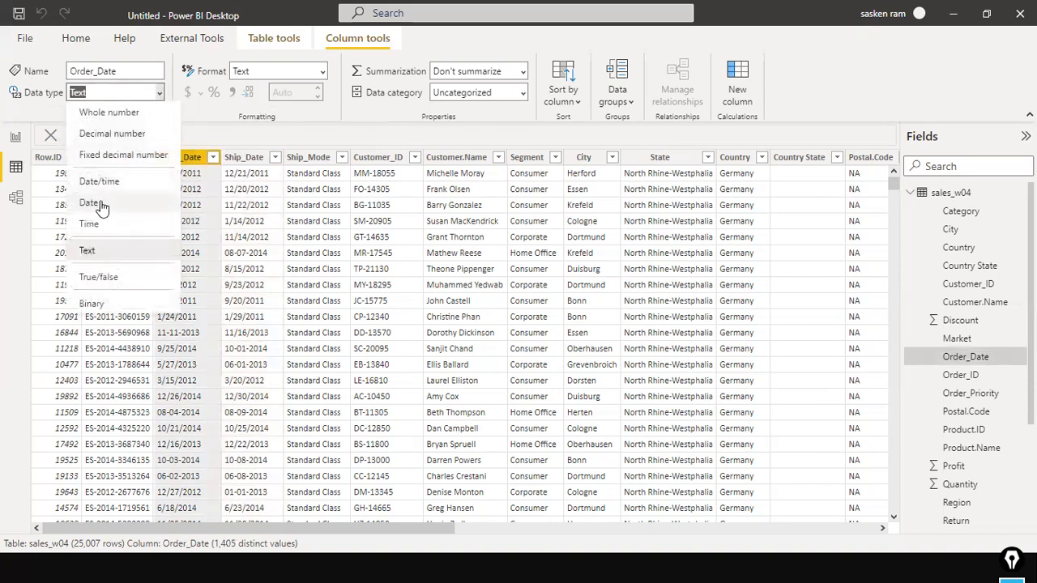
{"action": "left_click", "coordinate": [203, 121]}
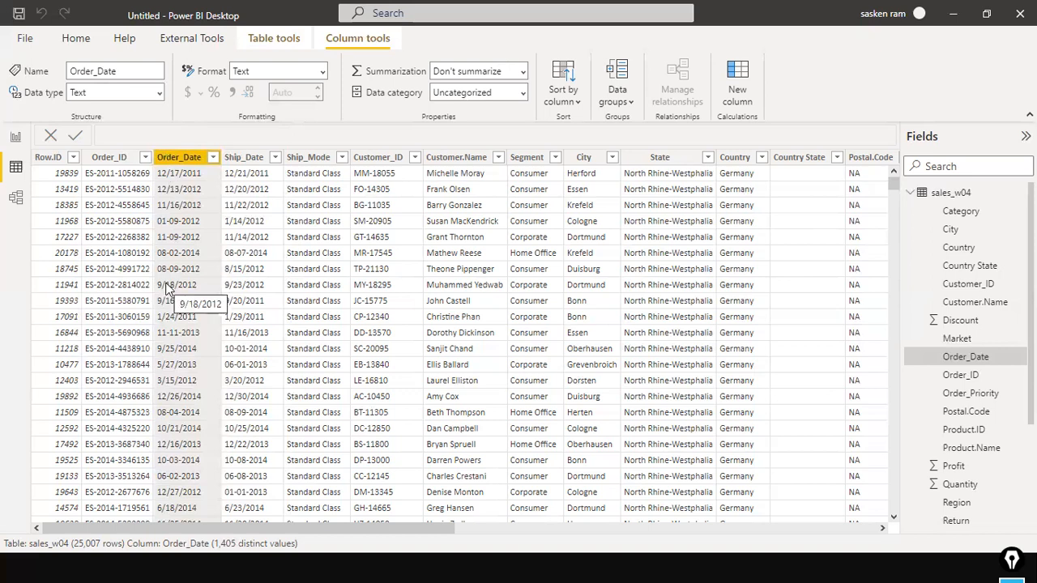
{"action": "left_click", "coordinate": [159, 97]}
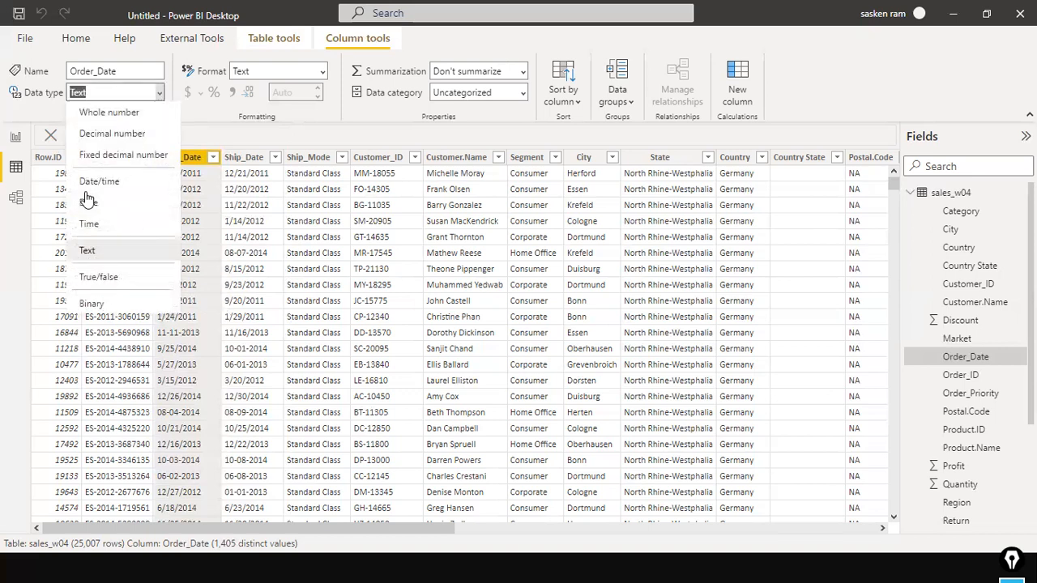
{"action": "left_click", "coordinate": [205, 132]}
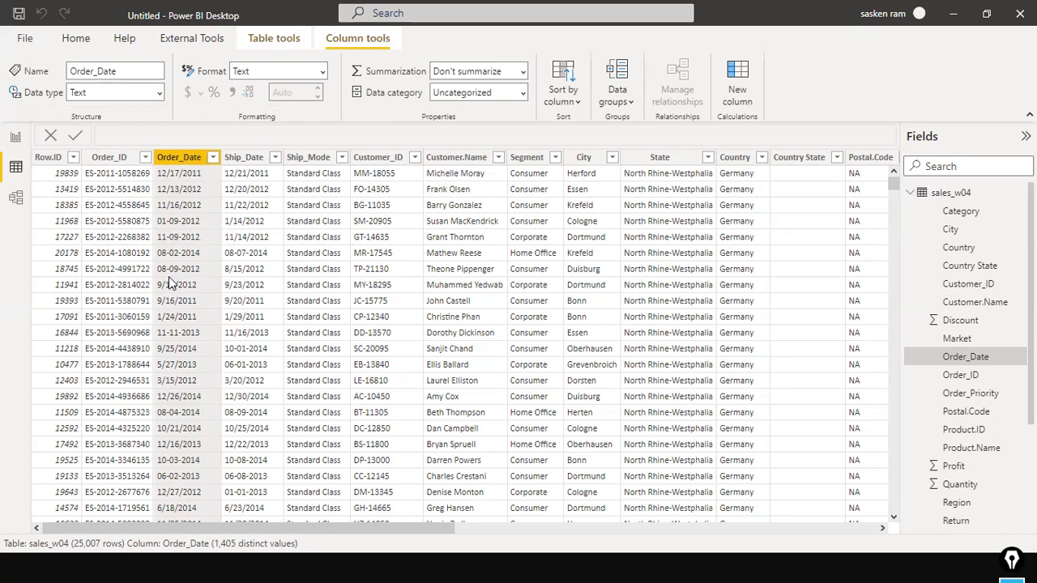
{"action": "scroll", "coordinate": [193, 272], "scroll_direction": "down", "scroll_amount": 3}
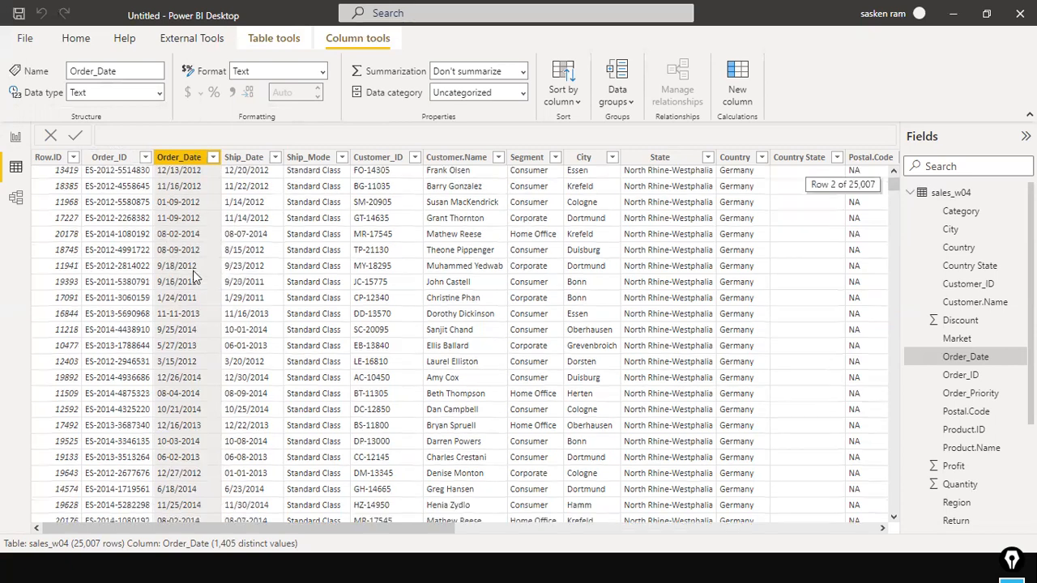
{"action": "scroll", "coordinate": [193, 271], "scroll_direction": "down", "scroll_amount": 3}
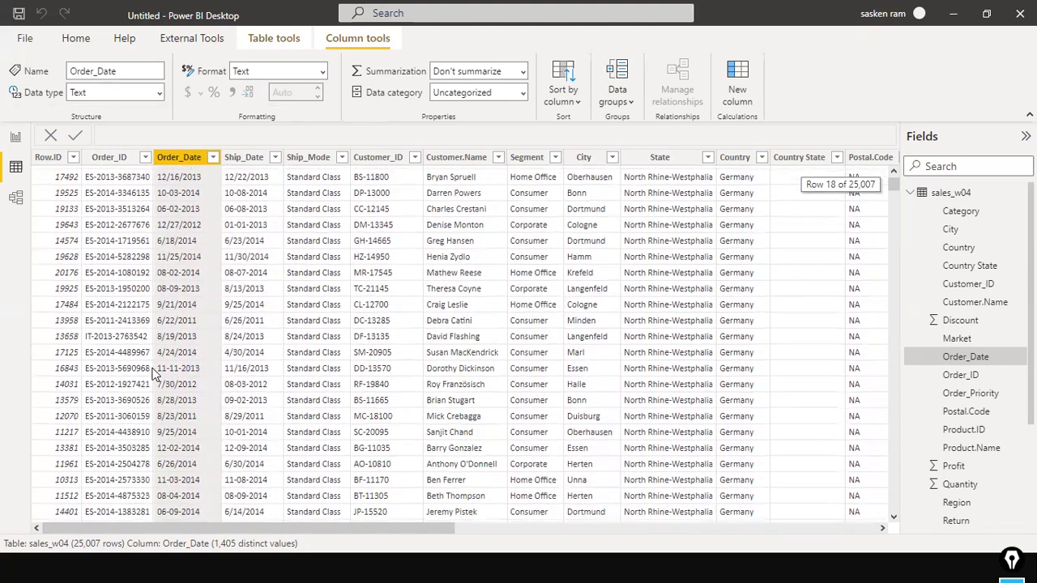
{"action": "scroll", "coordinate": [161, 469], "scroll_direction": "down", "scroll_amount": 4}
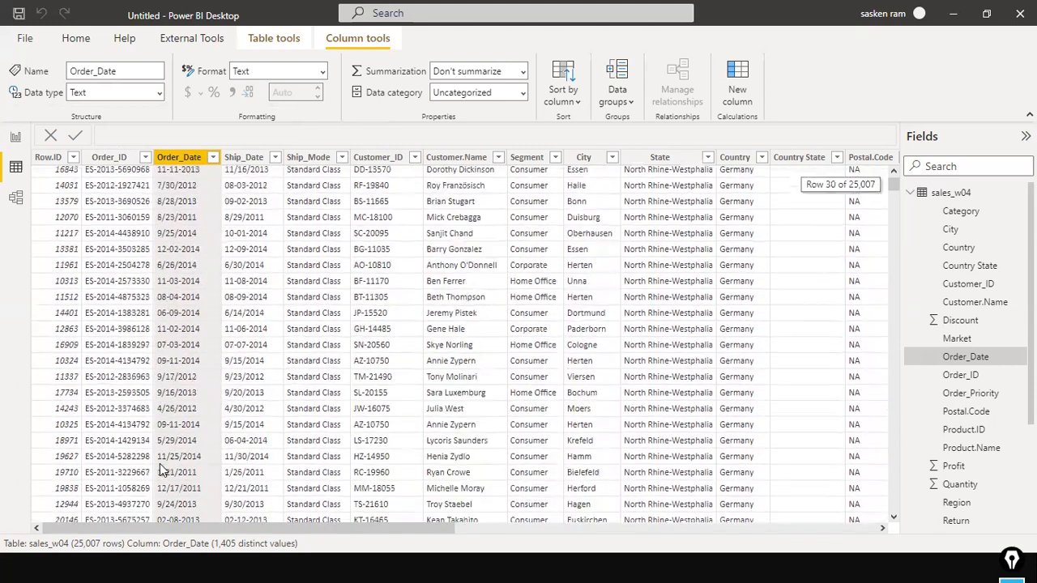
{"action": "scroll", "coordinate": [161, 468], "scroll_direction": "up", "scroll_amount": 9}
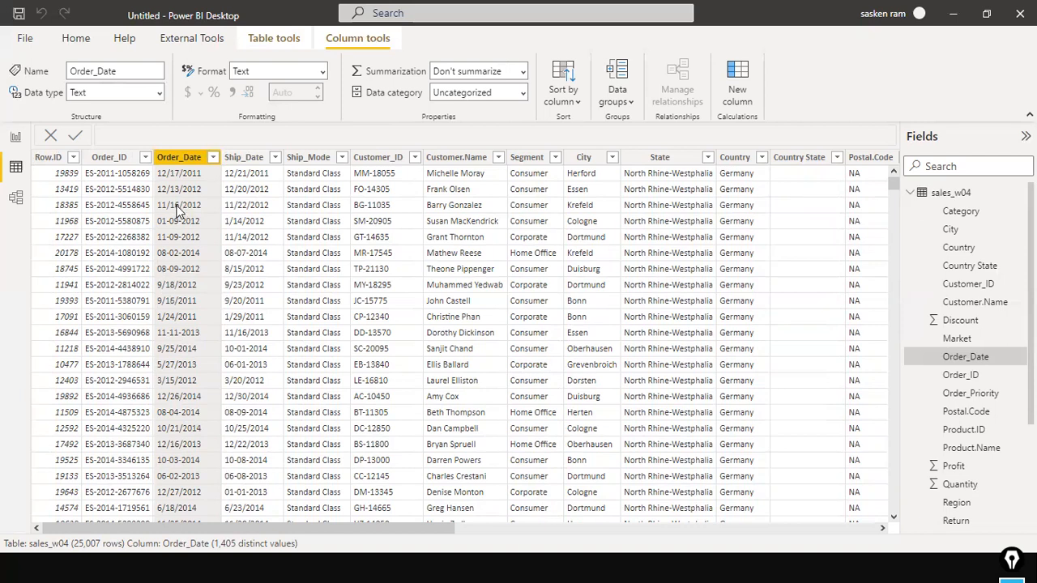
{"action": "right_click", "coordinate": [182, 156]}
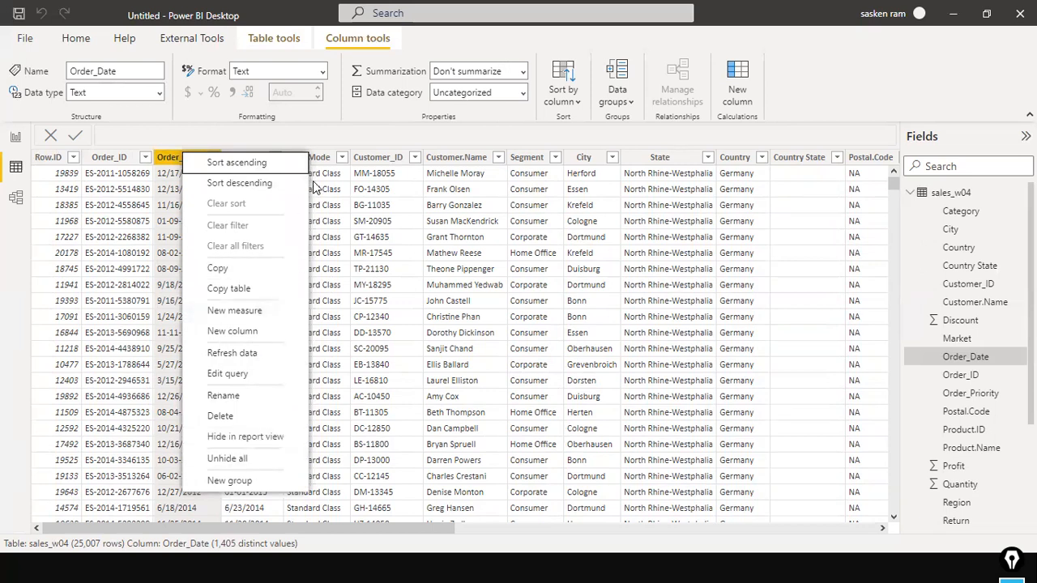
{"action": "left_click", "coordinate": [360, 135]}
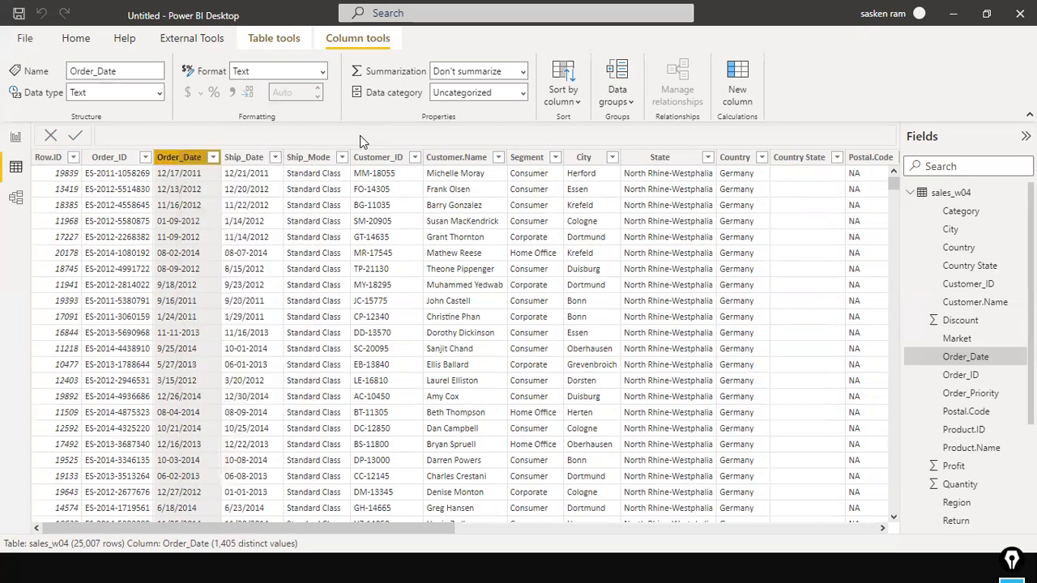
Step: Return to Report view and open the sales_w04 query in the Power Query Editor with Transform data
{"action": "key", "text": "alt+Tab"}
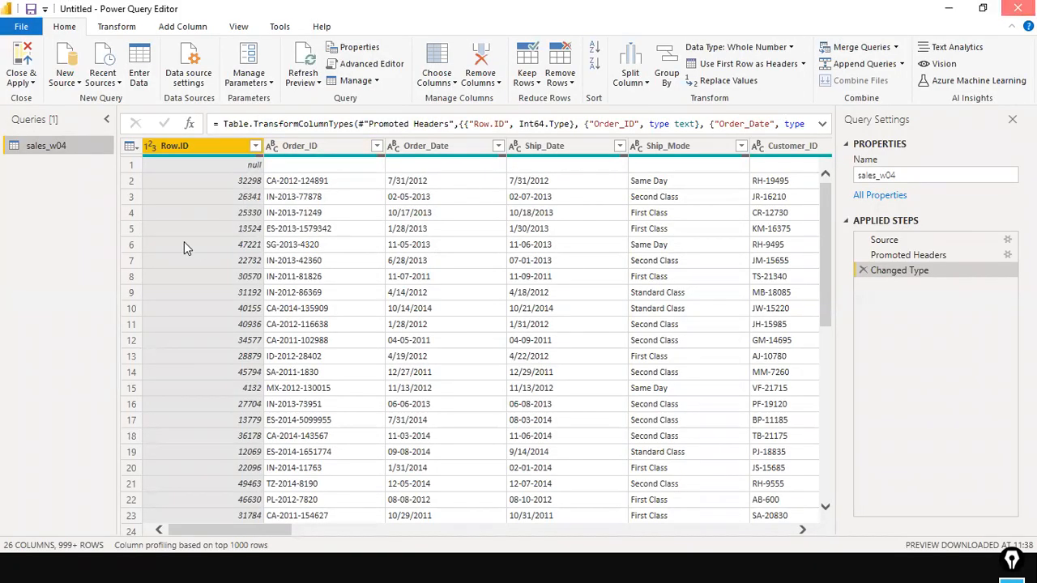
{"action": "key", "text": "alt+Tab"}
{"action": "left_click", "coordinate": [16, 137]}
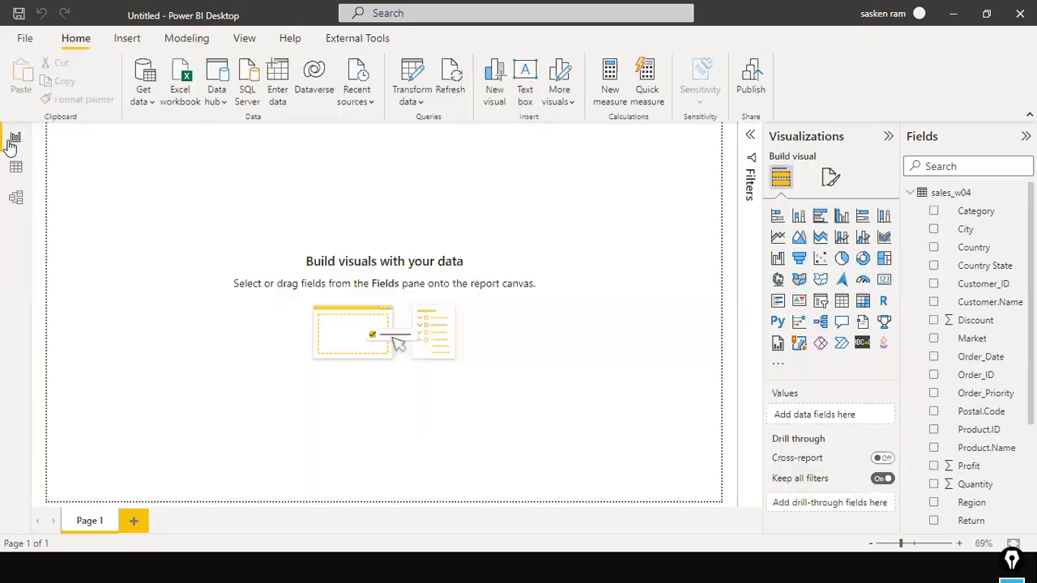
{"action": "left_click", "coordinate": [411, 102]}
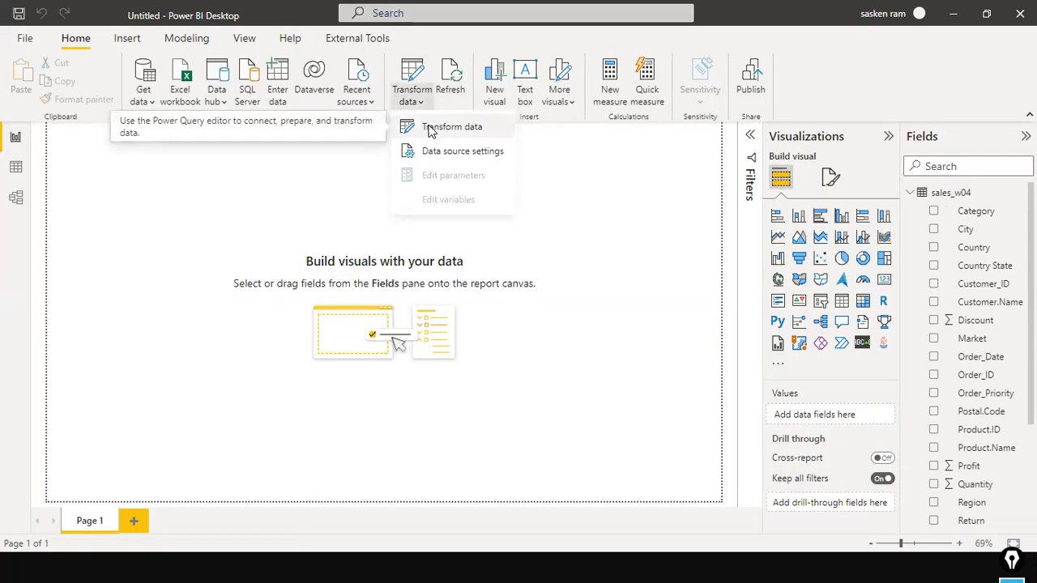
{"action": "left_click", "coordinate": [430, 129]}
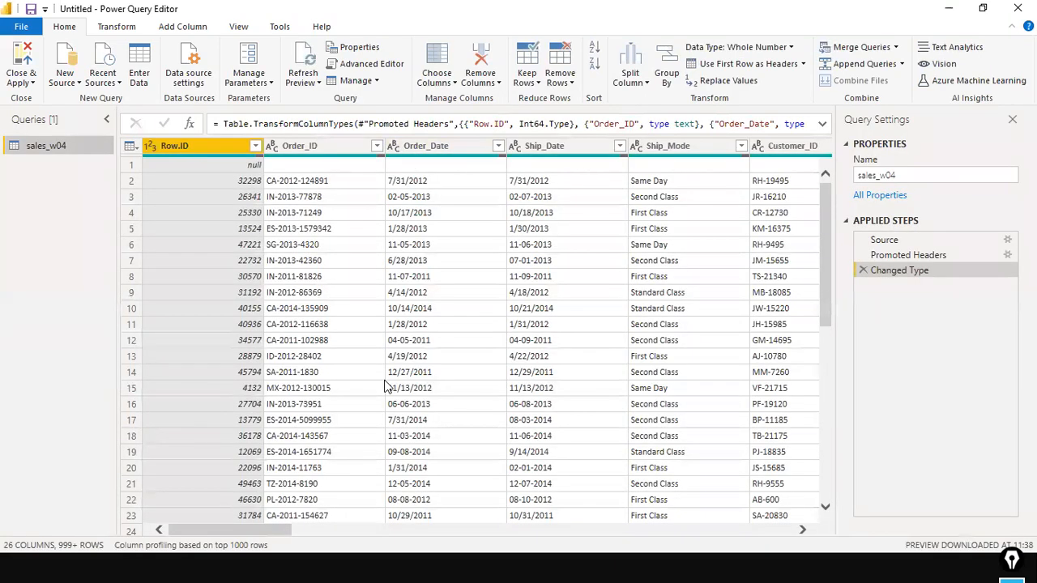
Step: Select the Order_Date column, and check the filter choices and data type options of the Row.ID column
{"action": "left_click", "coordinate": [439, 146]}
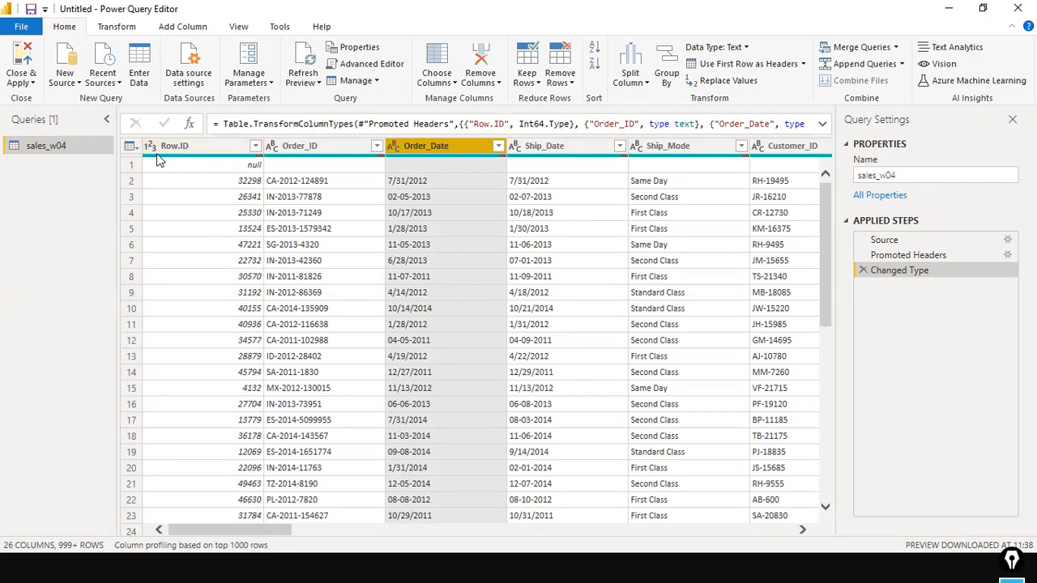
{"action": "left_click", "coordinate": [256, 147]}
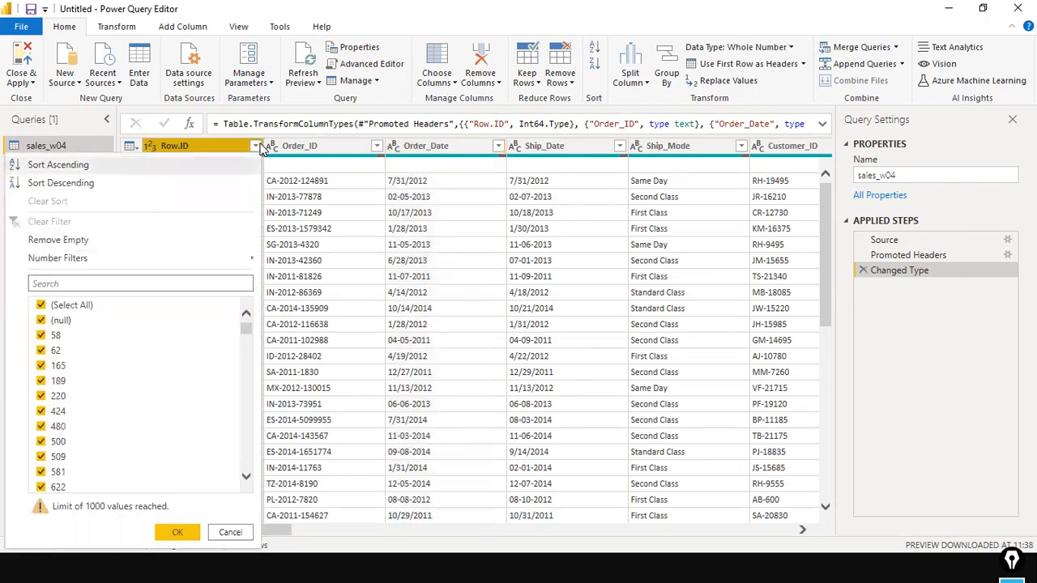
{"action": "left_click", "coordinate": [256, 146]}
{"action": "left_click", "coordinate": [147, 147]}
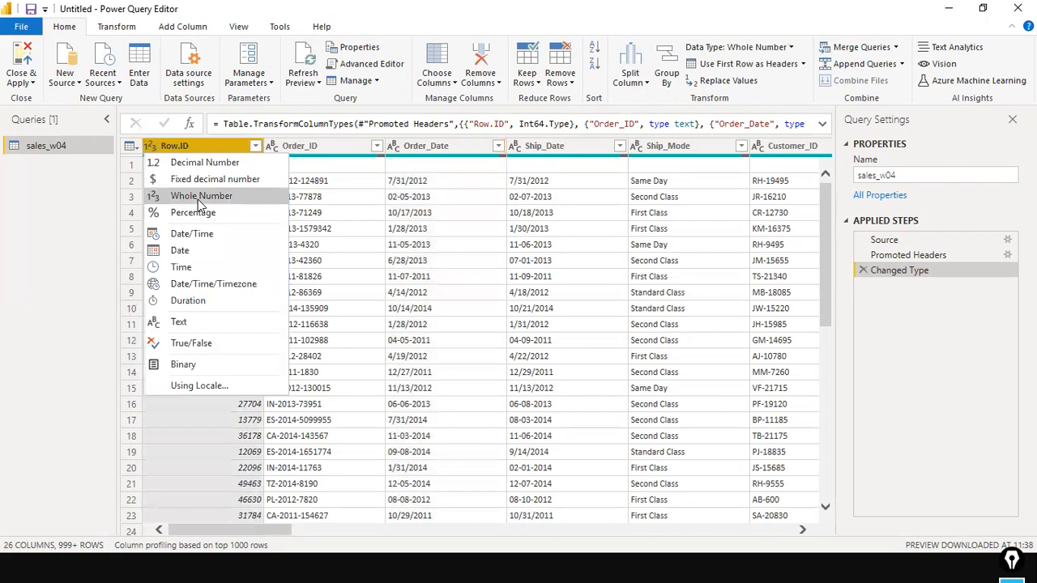
{"action": "left_click", "coordinate": [228, 46]}
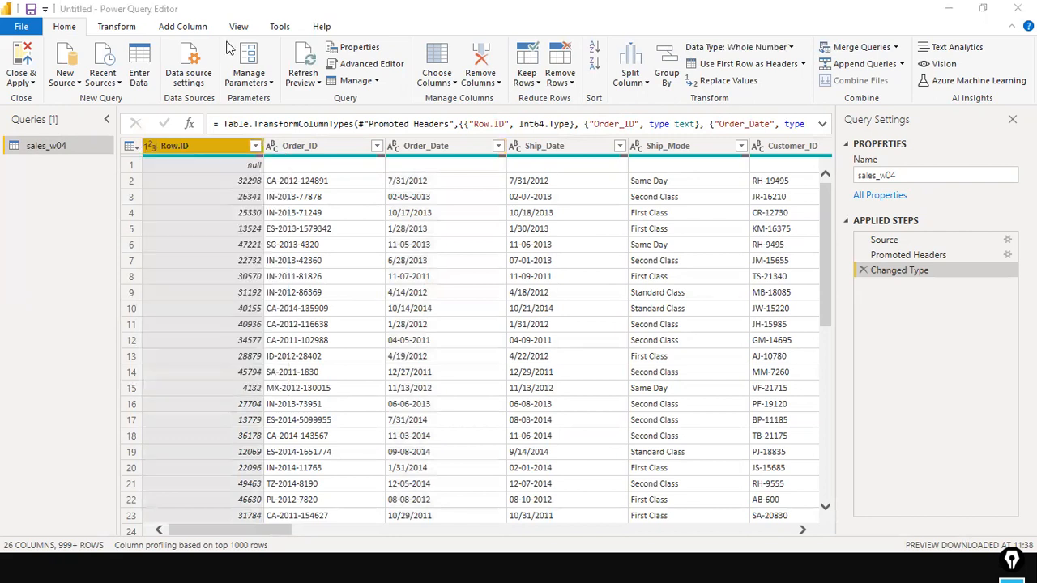
Step: Check the data types and available type options of the Discount, Quantity and Sales columns
{"action": "left_click", "coordinate": [261, 520]}
{"action": "left_click_drag", "start_coordinate": [276, 533], "coordinate": [732, 548]}
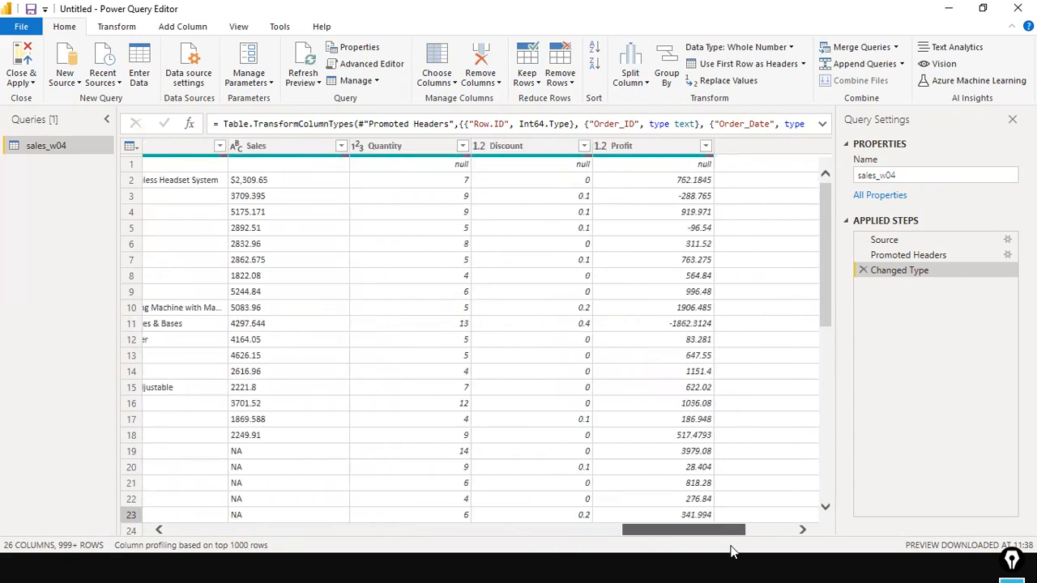
{"action": "left_click", "coordinate": [479, 147]}
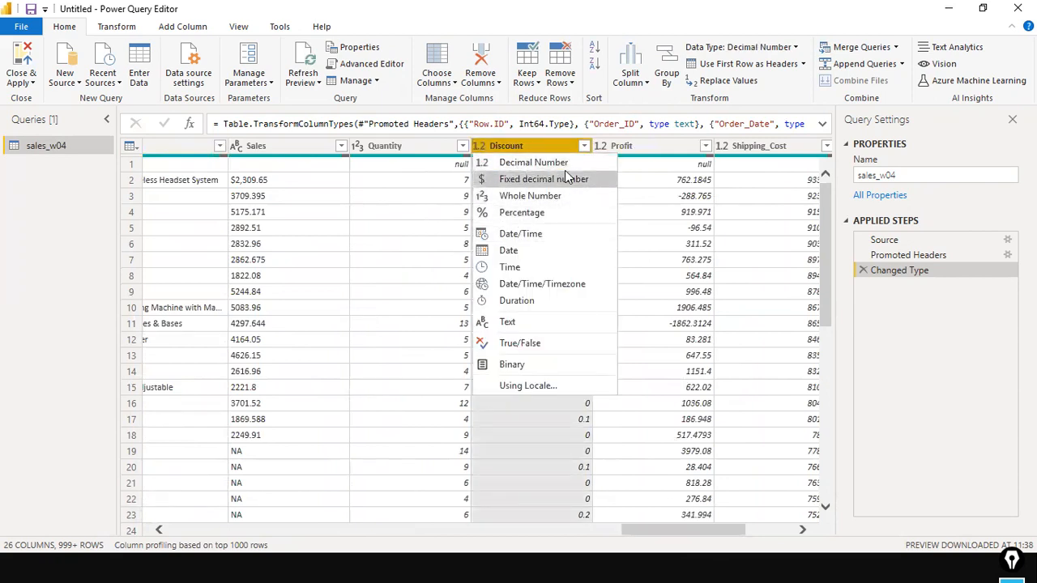
{"action": "left_click", "coordinate": [700, 29]}
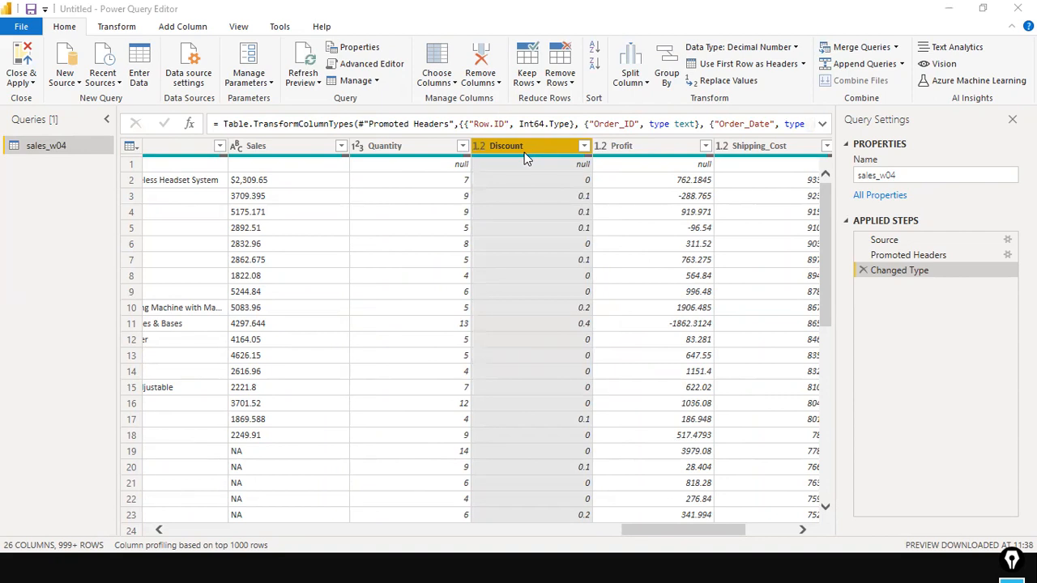
{"action": "left_click", "coordinate": [405, 146]}
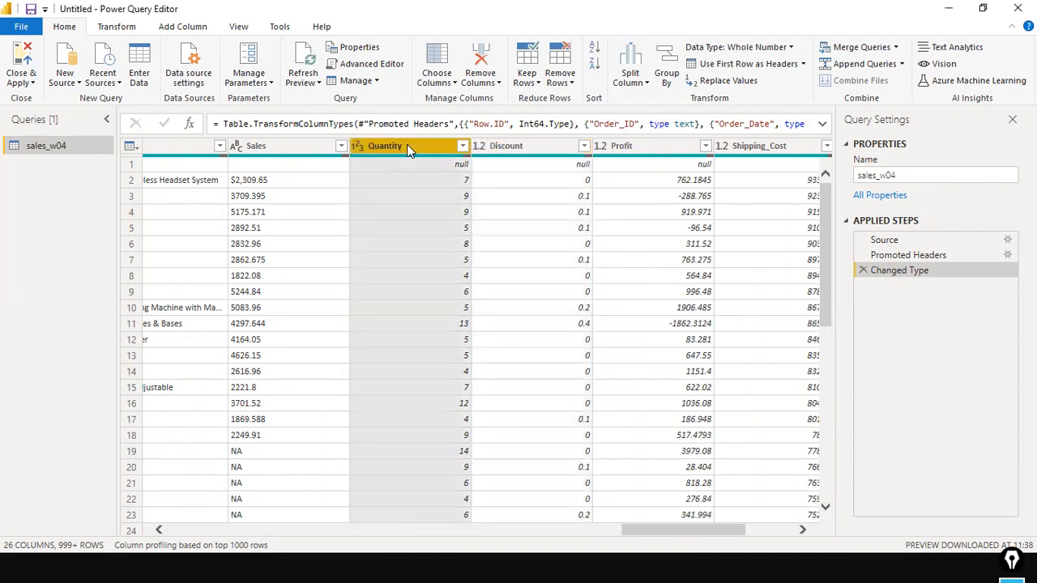
{"action": "left_click", "coordinate": [358, 147]}
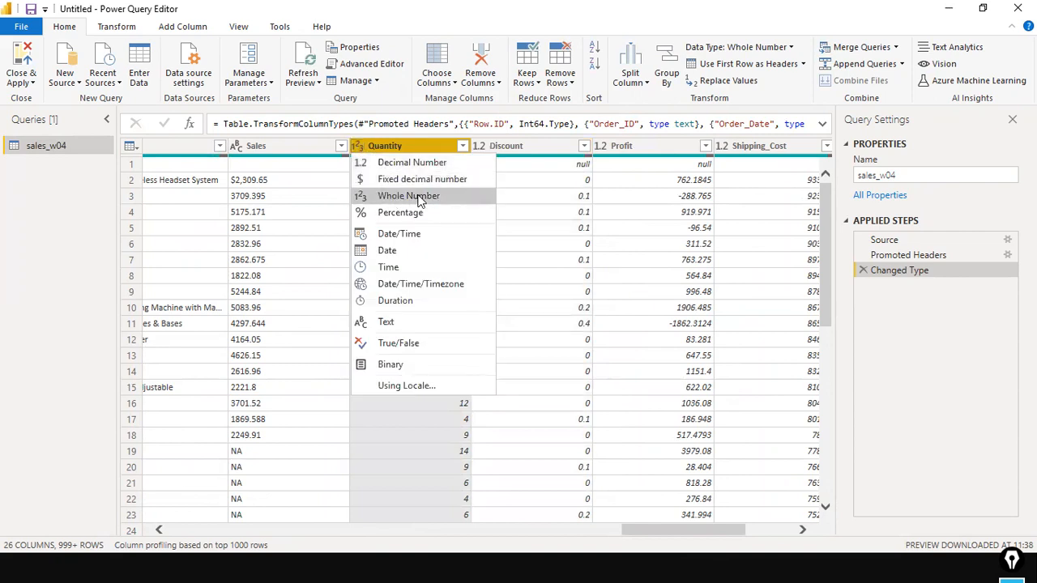
{"action": "left_click", "coordinate": [714, 27]}
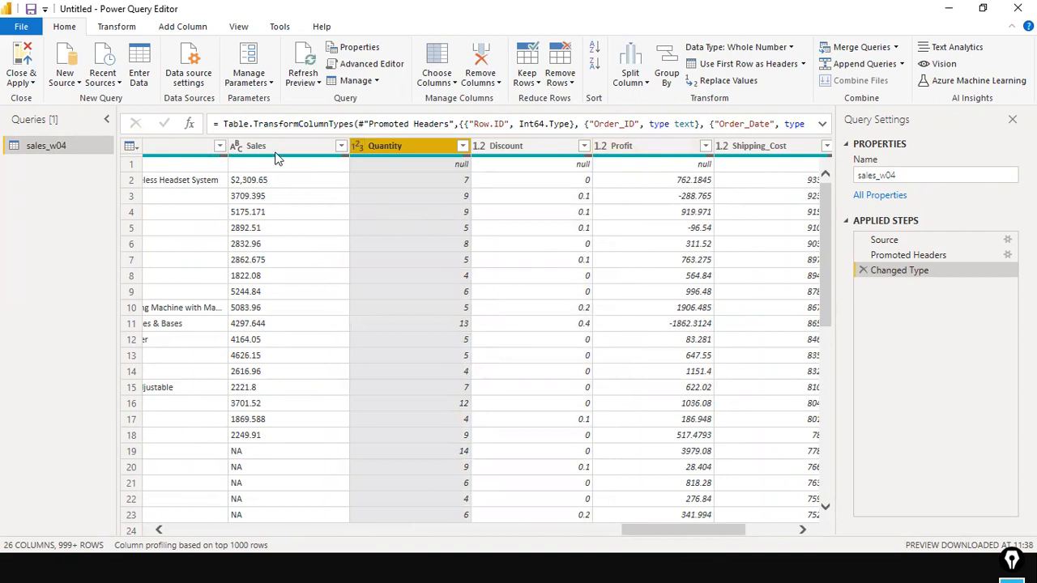
{"action": "left_click", "coordinate": [239, 147]}
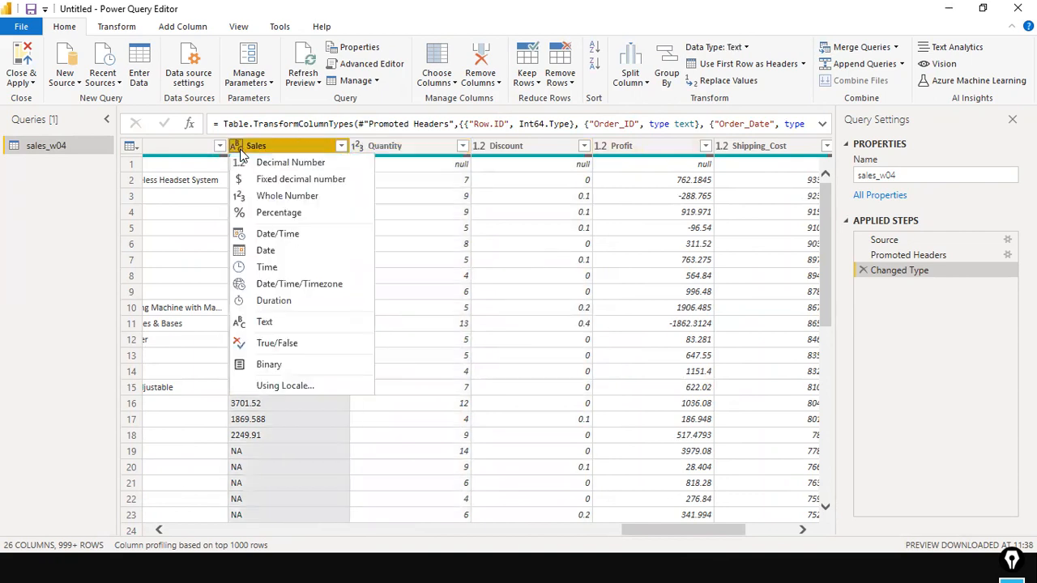
{"action": "left_click", "coordinate": [542, 36]}
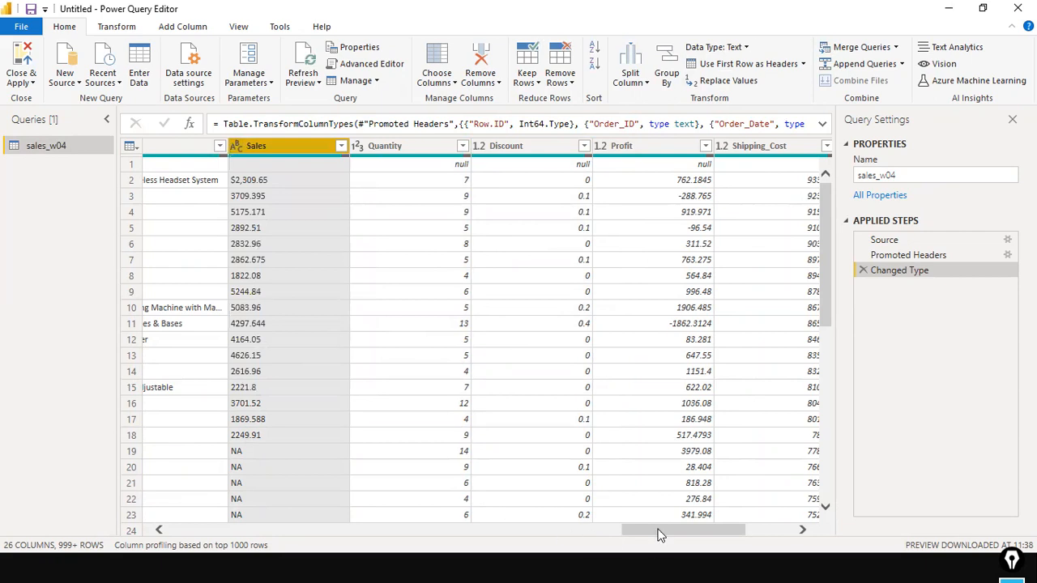
Step: Change the Order_Date column's data type to Date, replacing the current type conversion
{"action": "left_click", "coordinate": [547, 528]}
{"action": "left_click_drag", "start_coordinate": [546, 524], "coordinate": [190, 496]}
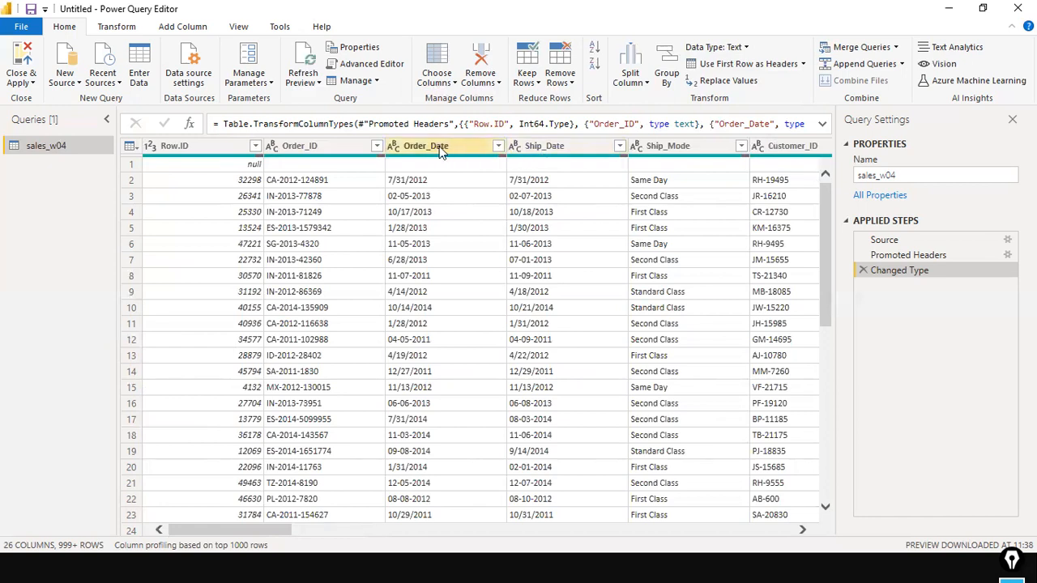
{"action": "left_click", "coordinate": [396, 146]}
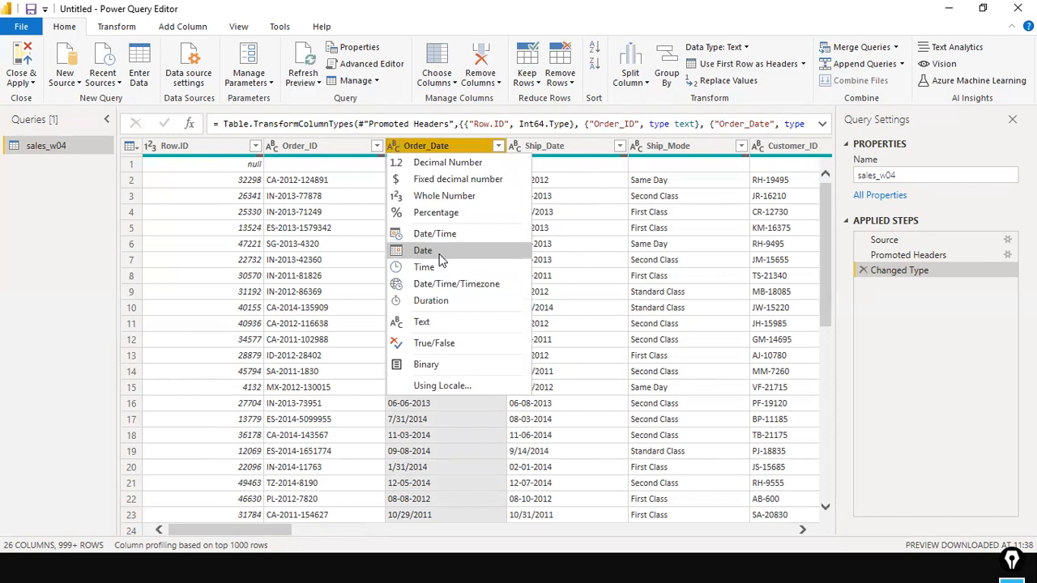
{"action": "left_click", "coordinate": [442, 258]}
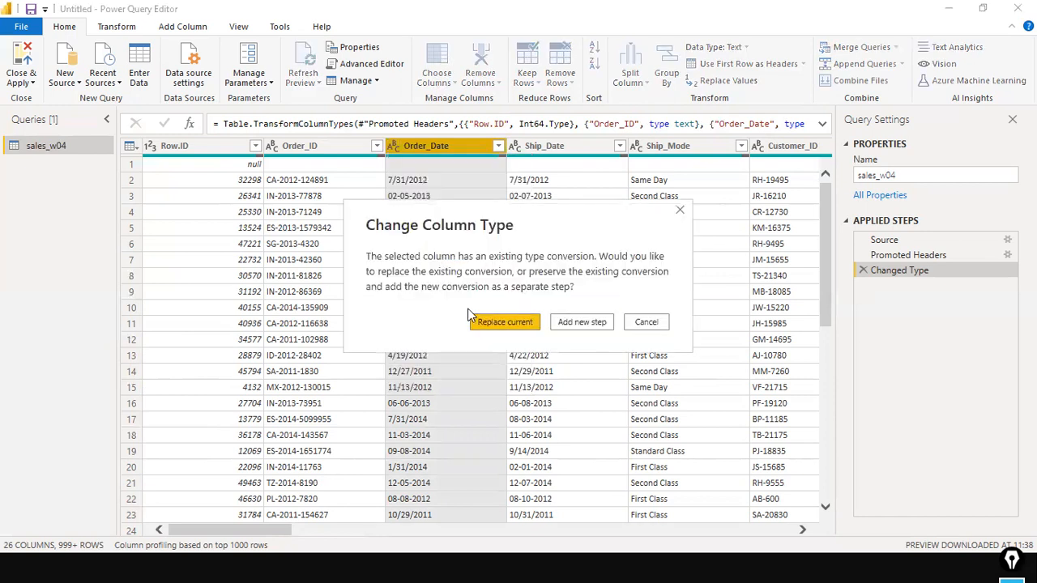
{"action": "left_click", "coordinate": [487, 321]}
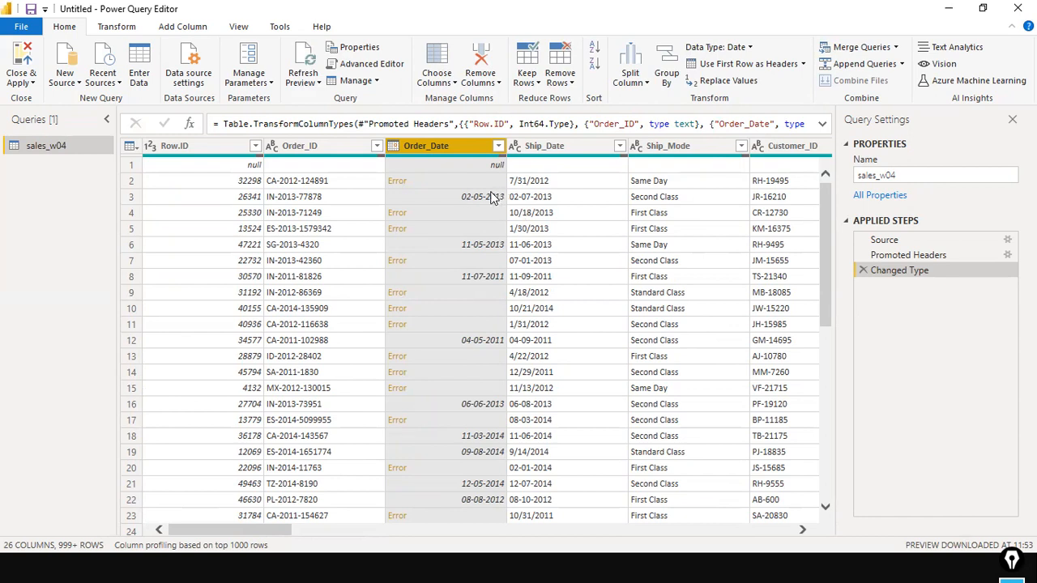
Step: Inspect the error details of the Order_Date cell in row 2 and delete the Order_Date applied step this adds
{"action": "left_click", "coordinate": [397, 182]}
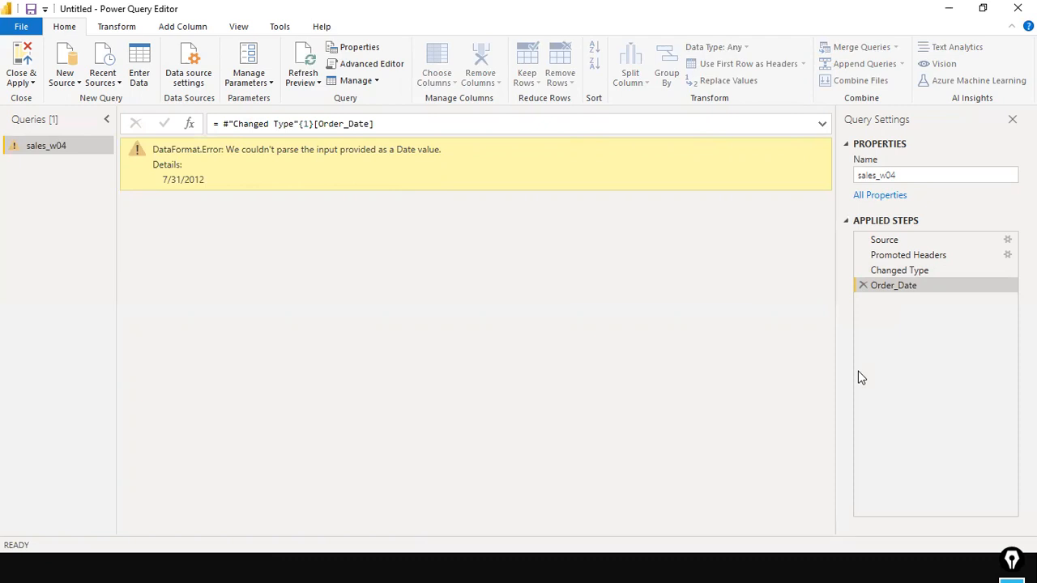
{"action": "mouse_move", "coordinate": [880, 342]}
{"action": "left_mouse_down"}
{"action": "mouse_move", "coordinate": [880, 301]}
{"action": "mouse_move", "coordinate": [863, 289]}
{"action": "left_mouse_up"}
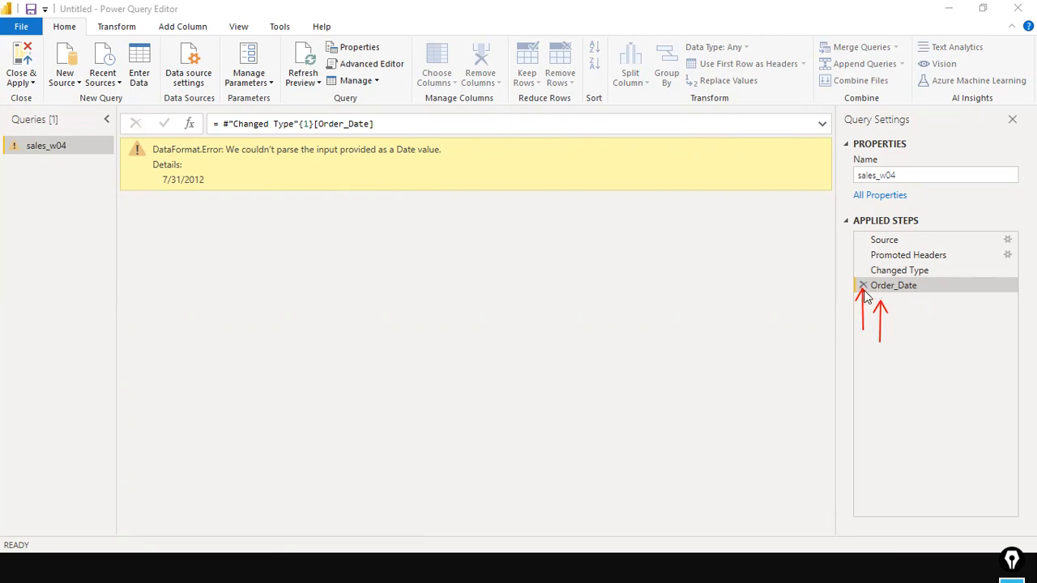
{"action": "left_click", "coordinate": [862, 285]}
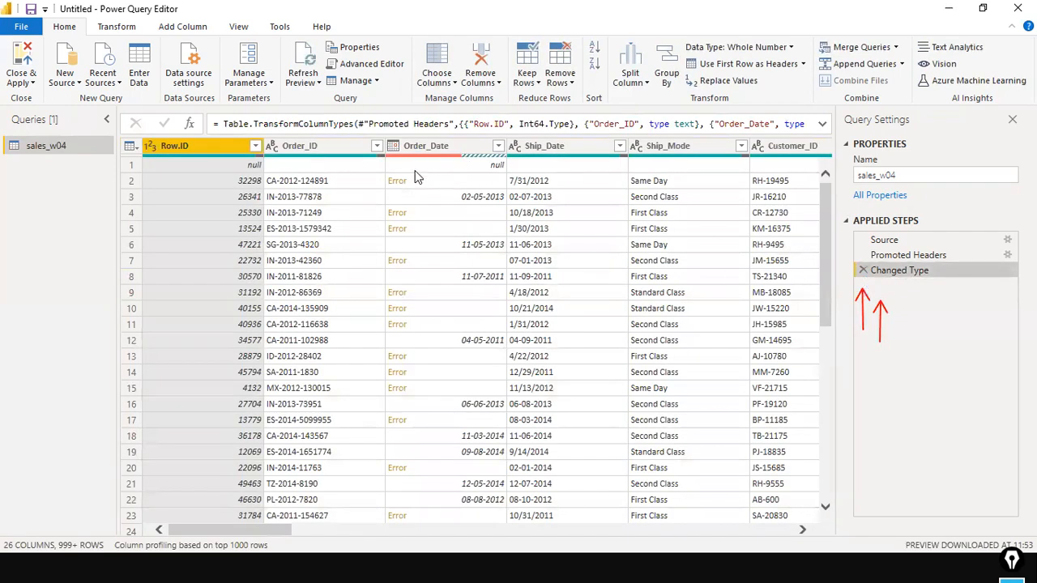
Step: Reopen the data type options of the Order_Date column and choose Date
{"action": "left_click", "coordinate": [394, 146]}
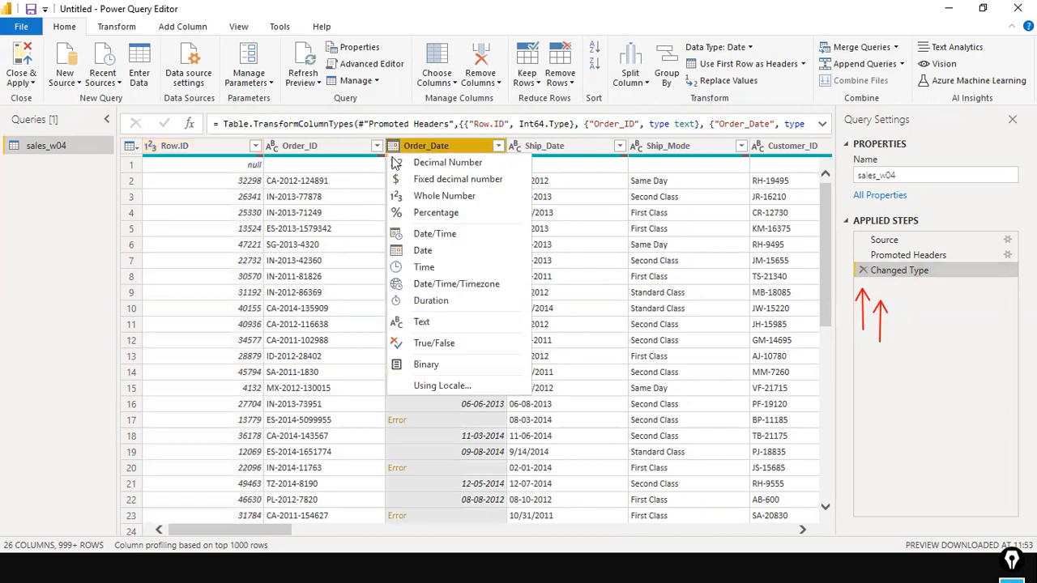
{"action": "left_click", "coordinate": [422, 252]}
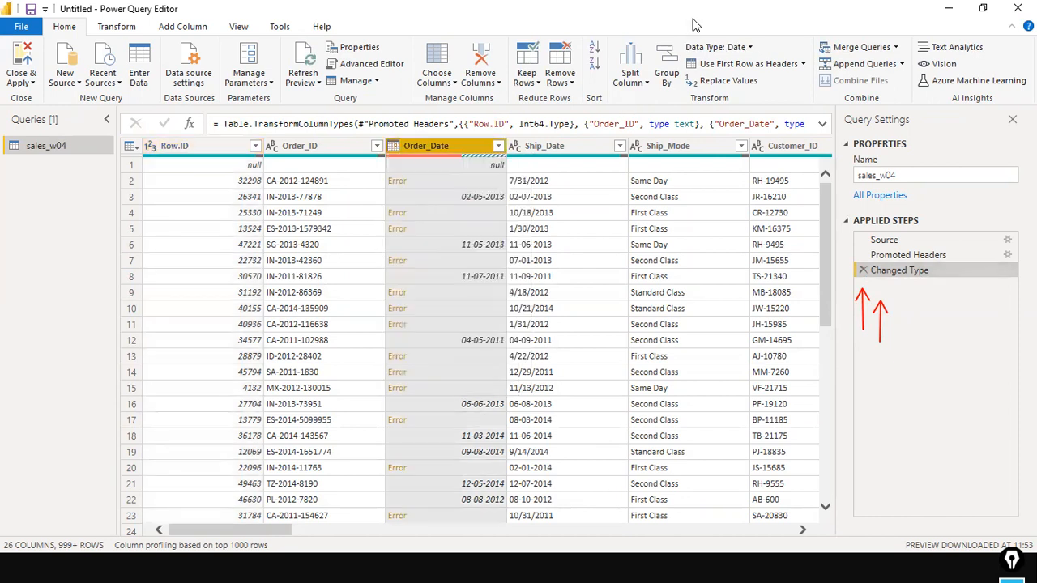
Step: Delete the Changed Type applied step and look over the Order_Date column's data type options and column commands
{"action": "left_click", "coordinate": [864, 272]}
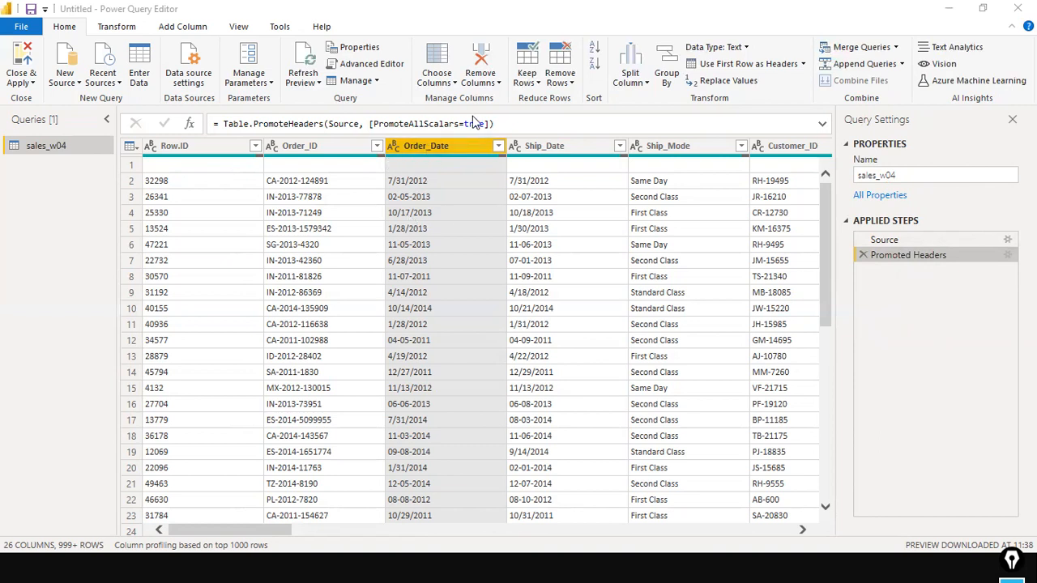
{"action": "left_click", "coordinate": [394, 147]}
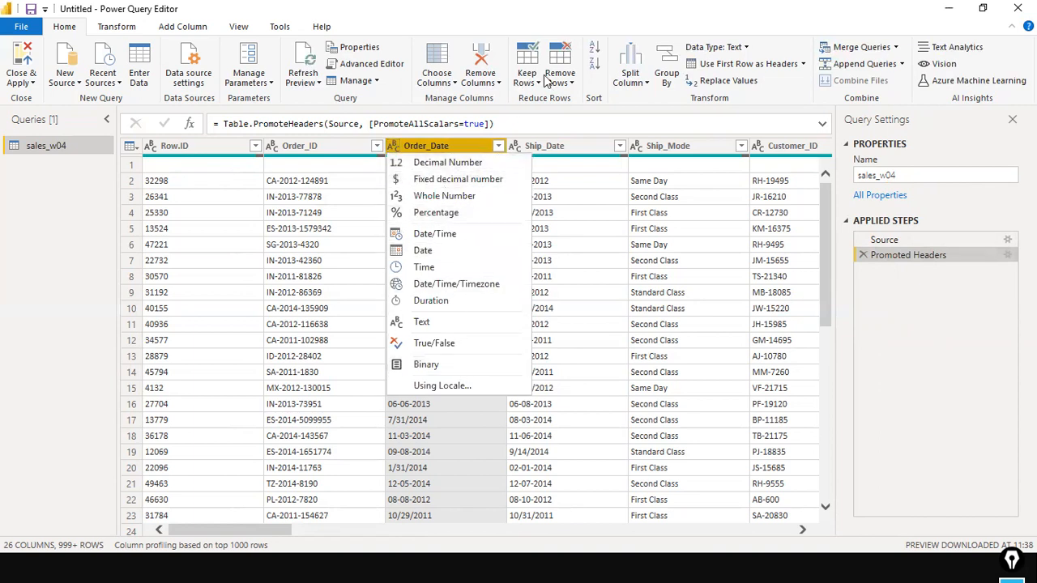
{"action": "left_click", "coordinate": [676, 18]}
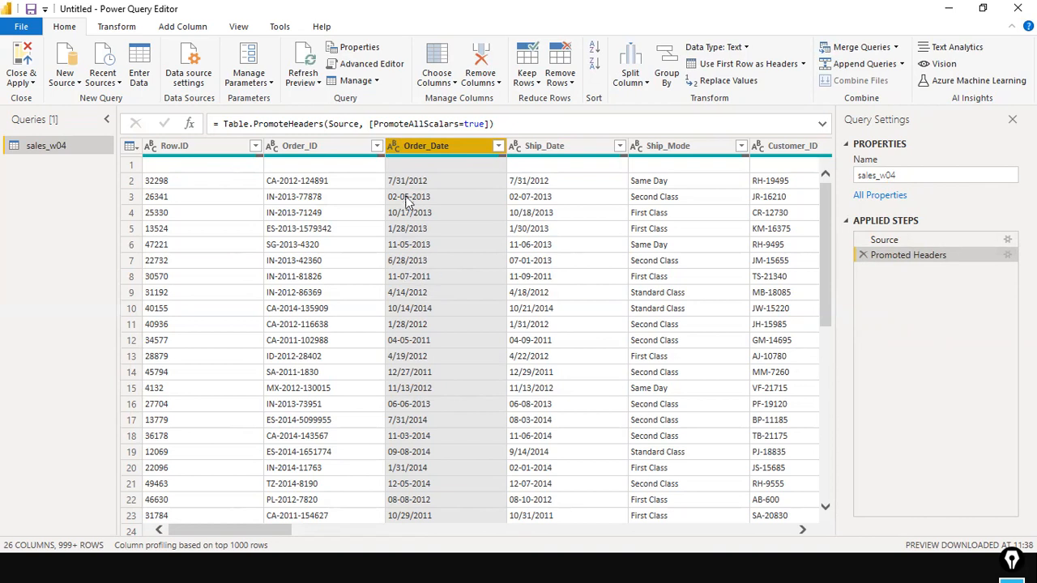
{"action": "right_click", "coordinate": [467, 154]}
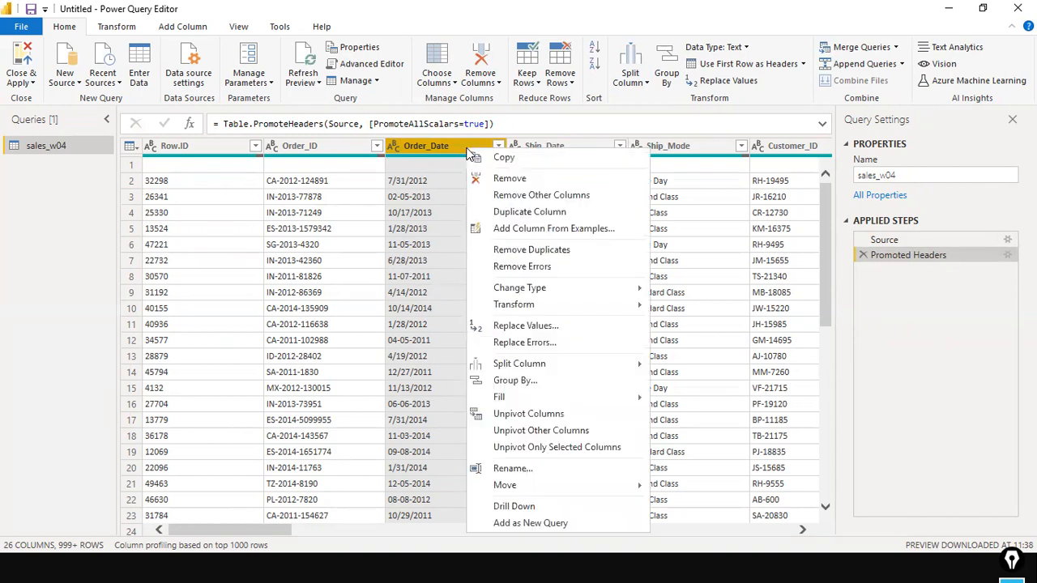
{"action": "left_click", "coordinate": [702, 16]}
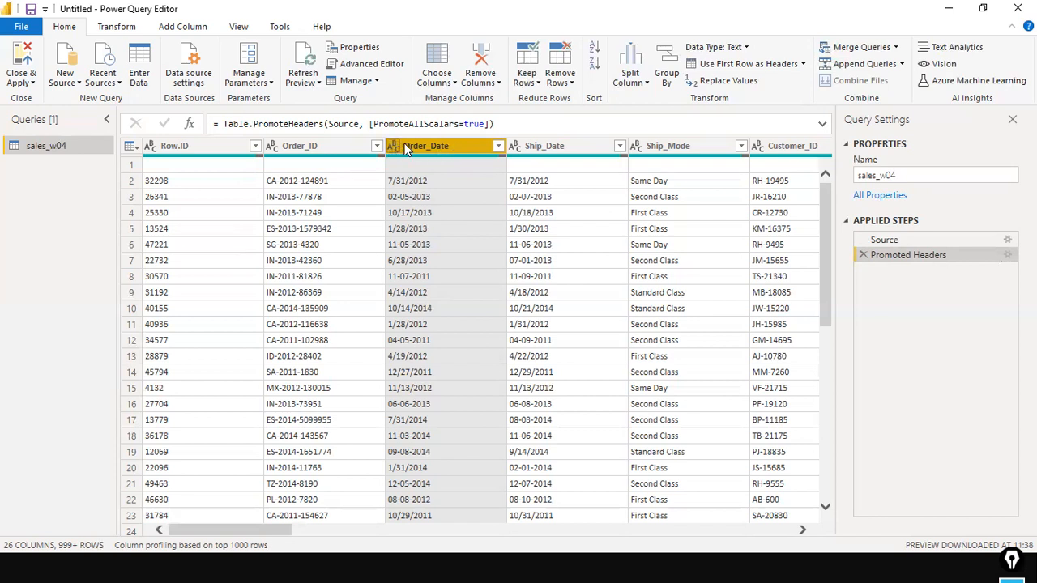
Step: Replace every "-" with "/" in the Order_Date column and look through the replaced dates
{"action": "right_click", "coordinate": [438, 152]}
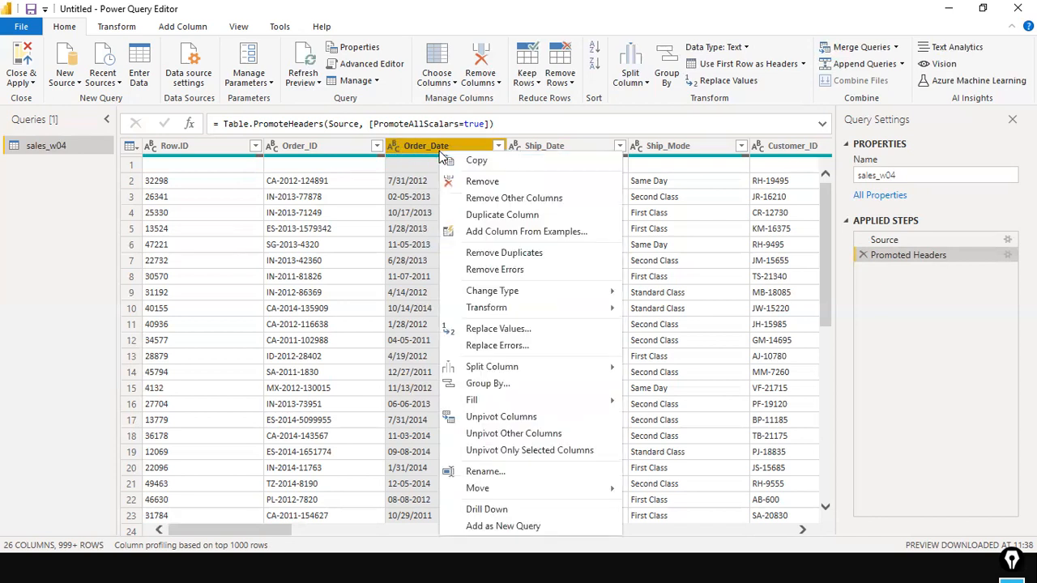
{"action": "left_click", "coordinate": [534, 331]}
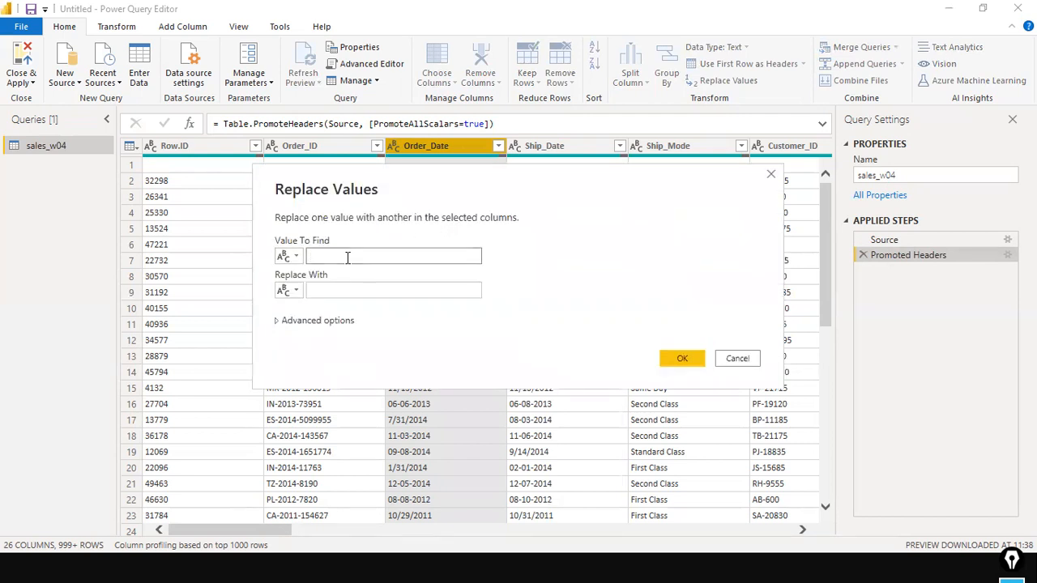
{"action": "type", "text": "-"}
{"action": "left_click", "coordinate": [321, 290]}
{"action": "type", "text": "/"}
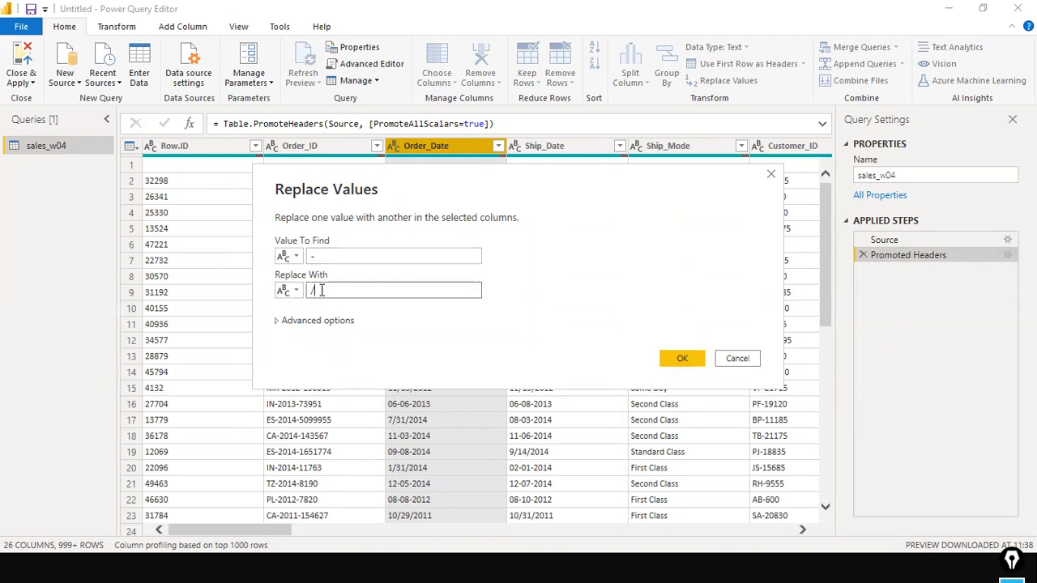
{"action": "left_click", "coordinate": [364, 254]}
{"action": "left_click", "coordinate": [340, 284]}
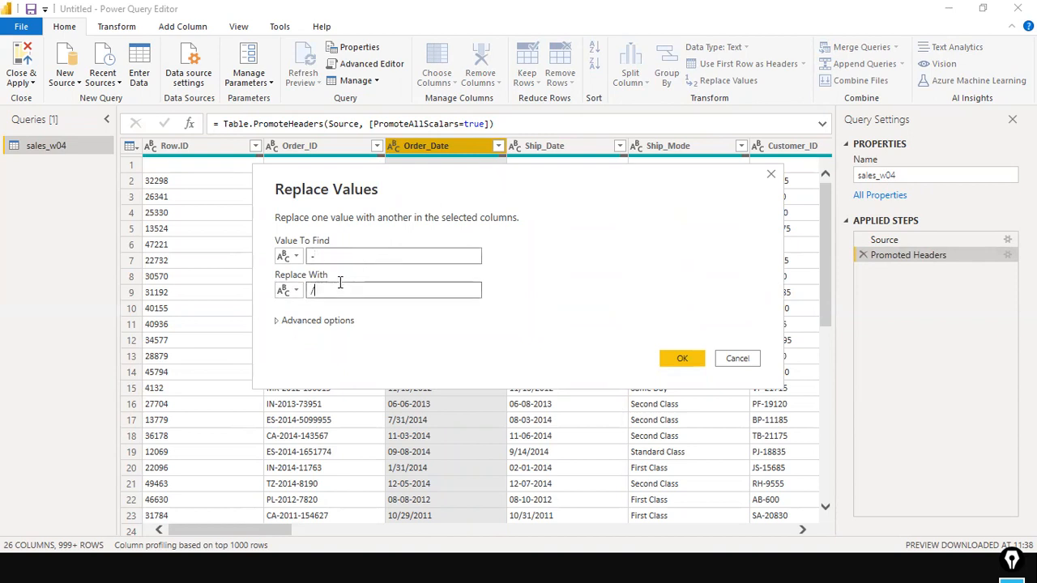
{"action": "left_click", "coordinate": [337, 256]}
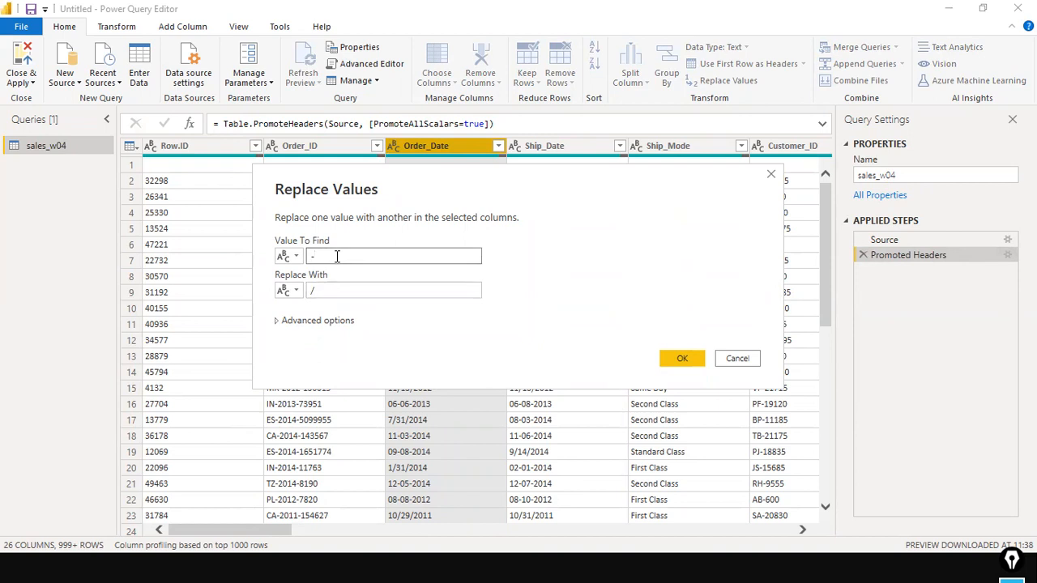
{"action": "left_click", "coordinate": [342, 287]}
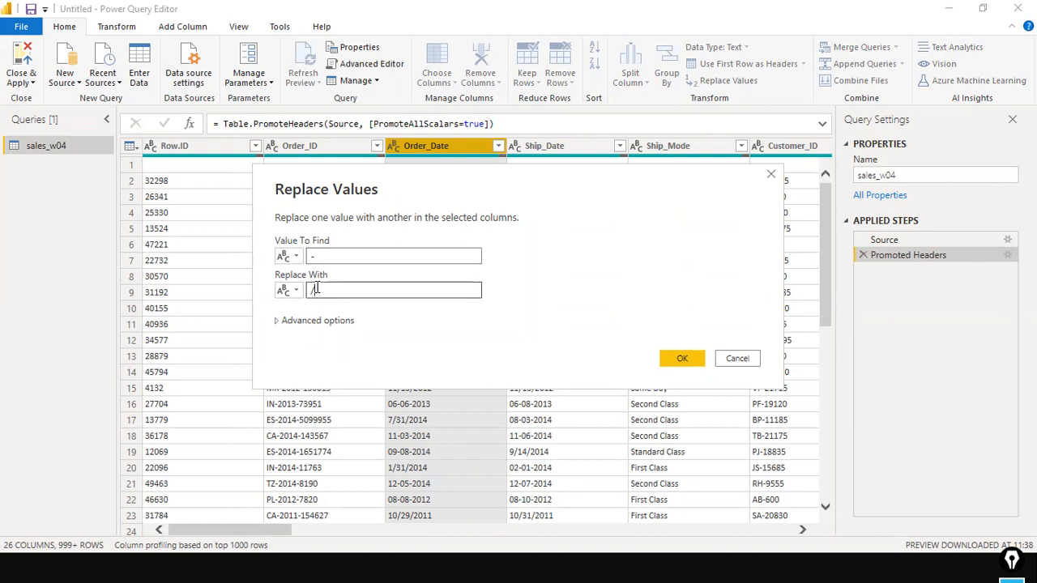
{"action": "left_click", "coordinate": [677, 358]}
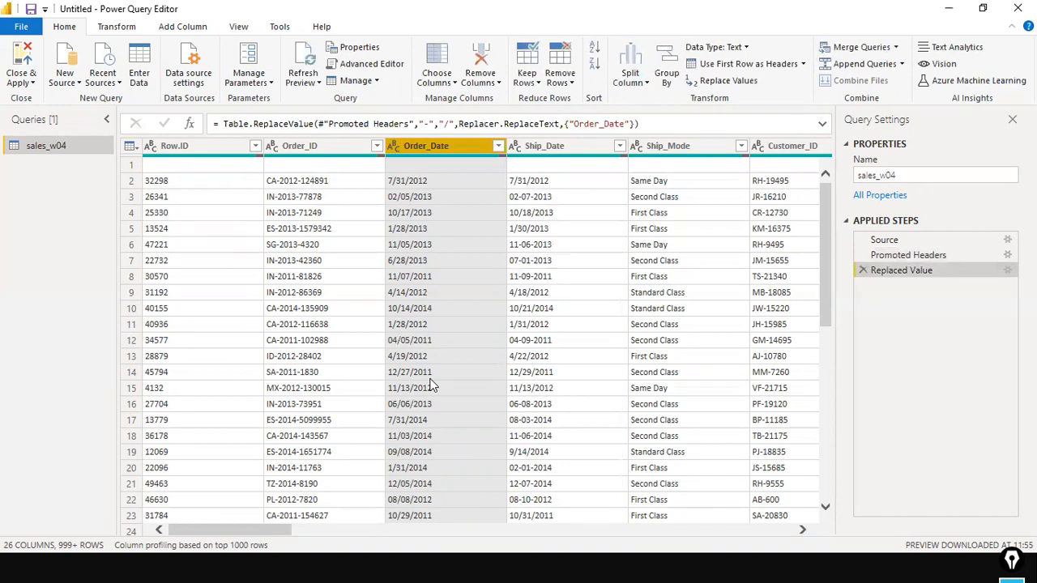
{"action": "scroll", "coordinate": [426, 274], "scroll_direction": "down", "scroll_amount": 5}
{"action": "scroll", "coordinate": [427, 274], "scroll_direction": "up", "scroll_amount": 5}
{"action": "scroll", "coordinate": [427, 273], "scroll_direction": "down", "scroll_amount": 5}
{"action": "scroll", "coordinate": [427, 273], "scroll_direction": "up", "scroll_amount": 4}
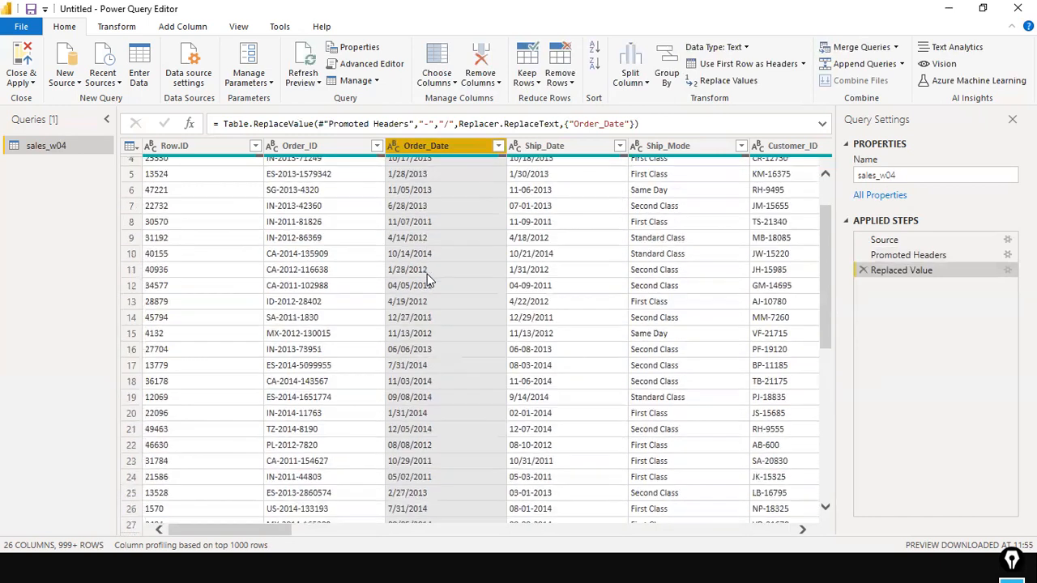
{"action": "scroll", "coordinate": [427, 276], "scroll_direction": "up", "scroll_amount": 1}
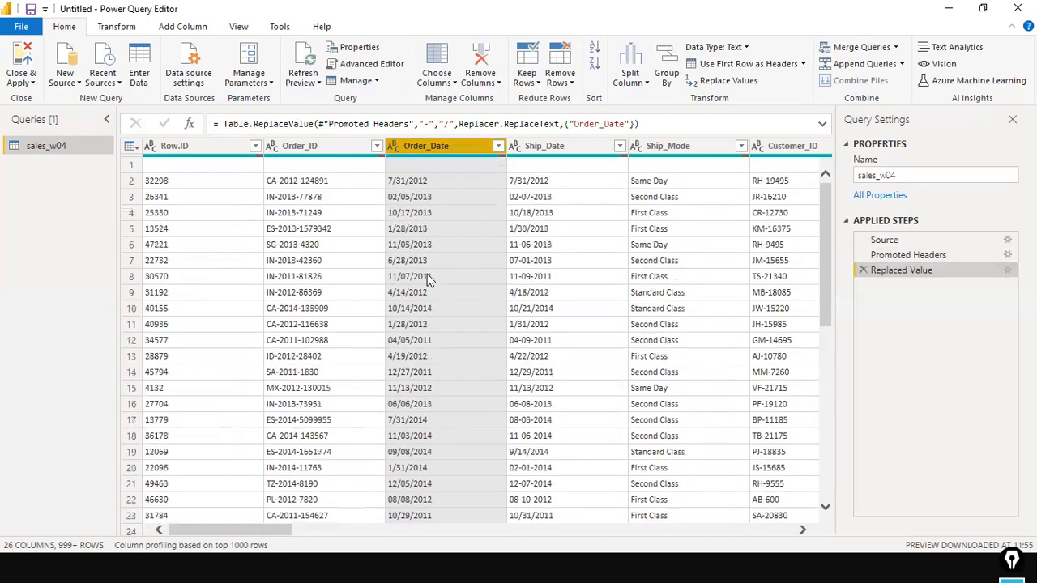
Step: Start a locale-based type change for the Order_Date column and set its data type to Date
{"action": "left_click", "coordinate": [396, 147]}
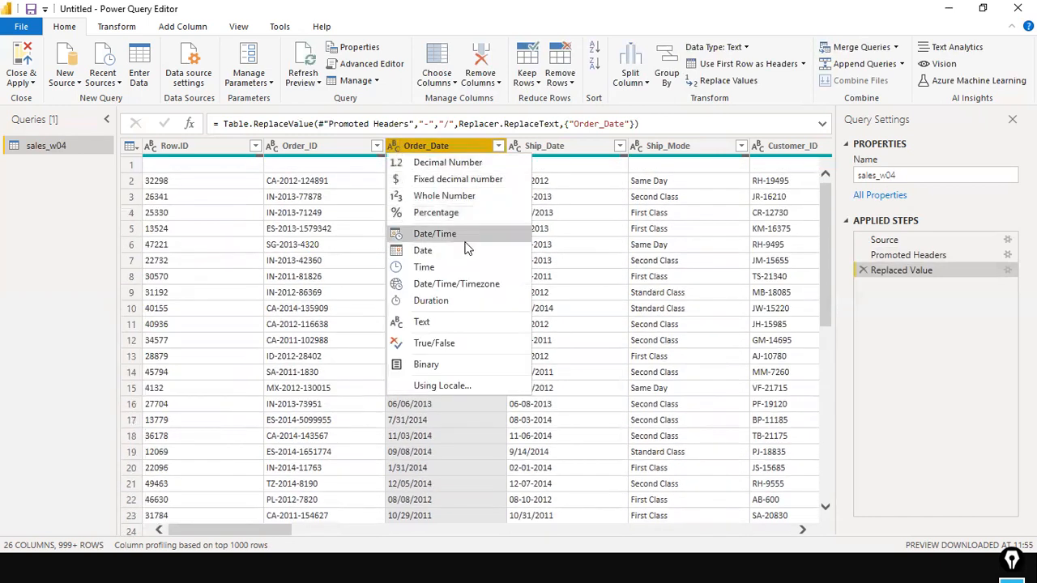
{"action": "left_click", "coordinate": [441, 386]}
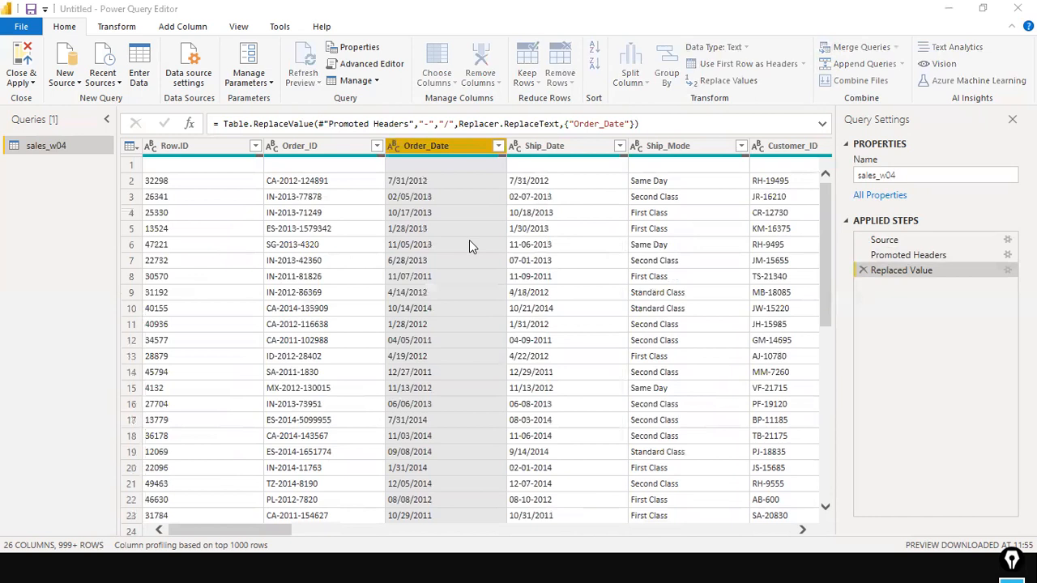
{"action": "left_click_drag", "start_coordinate": [494, 200], "coordinate": [533, 93]}
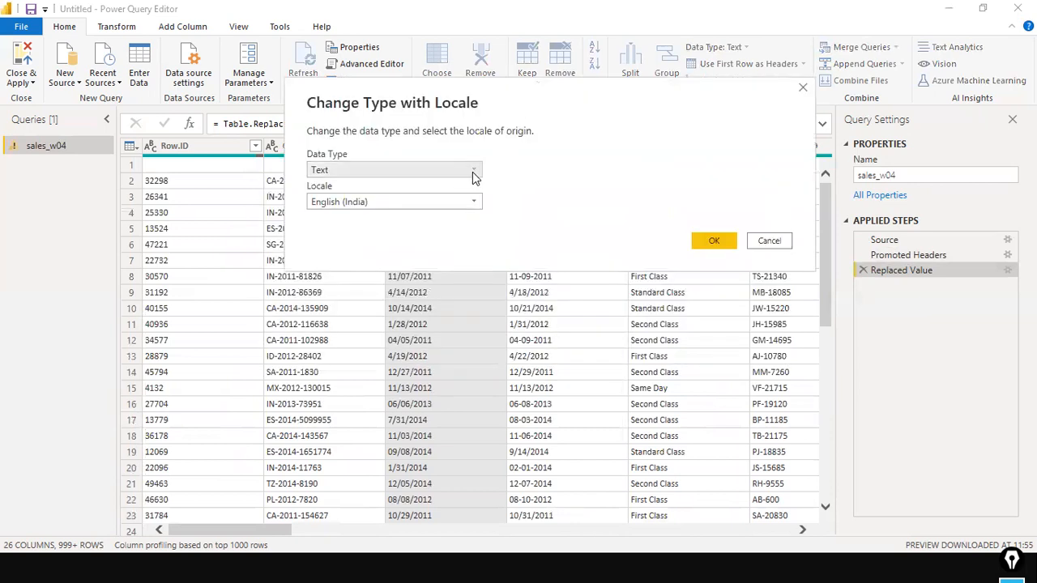
{"action": "left_click", "coordinate": [474, 177]}
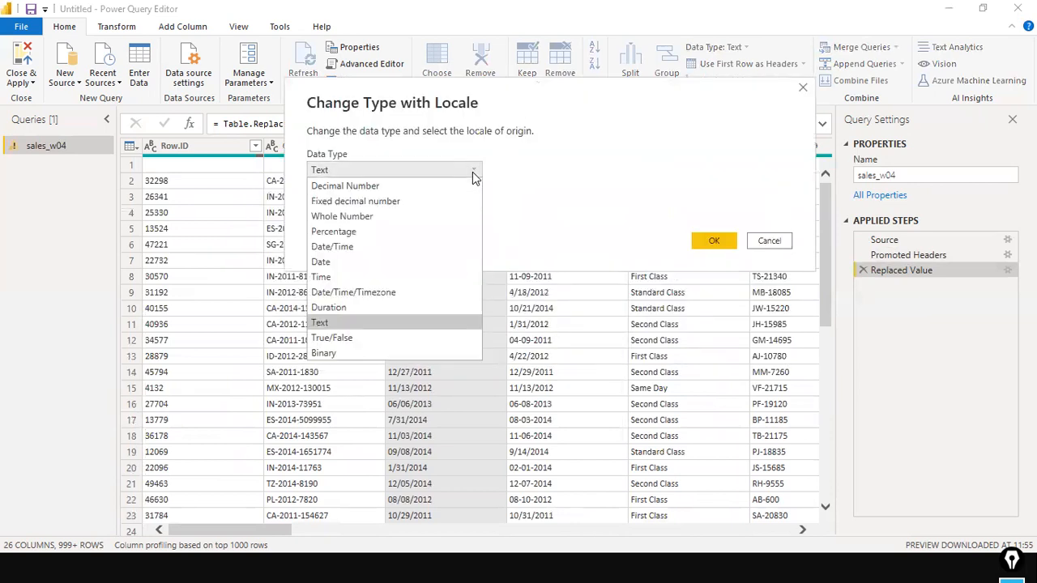
{"action": "left_click", "coordinate": [366, 260]}
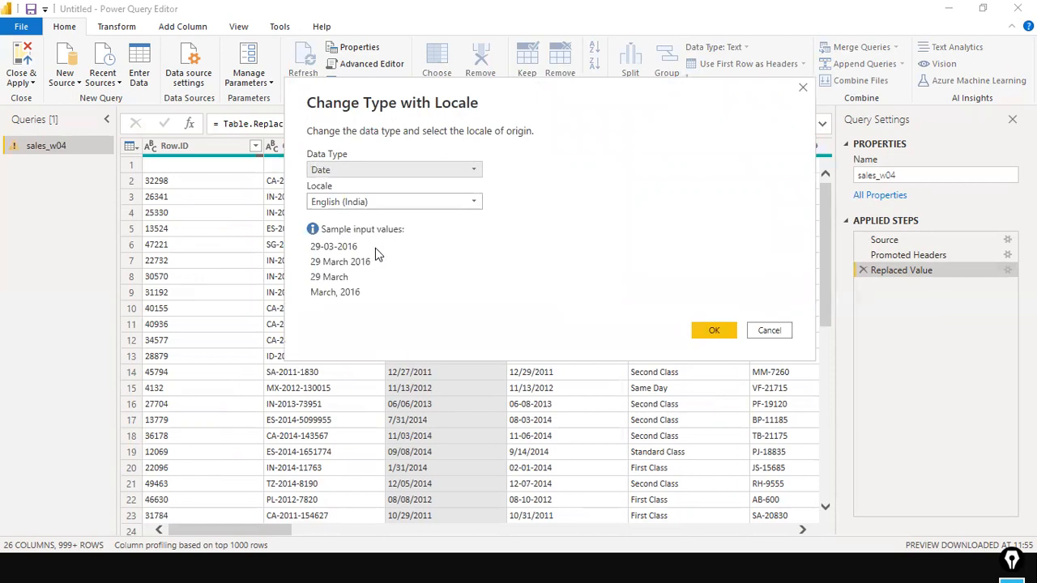
Step: Set the locale of origin to English (United States) and apply the type change to Order_Date
{"action": "left_click", "coordinate": [475, 202]}
{"action": "scroll", "coordinate": [453, 287], "scroll_direction": "down", "scroll_amount": 8}
{"action": "scroll", "coordinate": [454, 287], "scroll_direction": "down", "scroll_amount": 12}
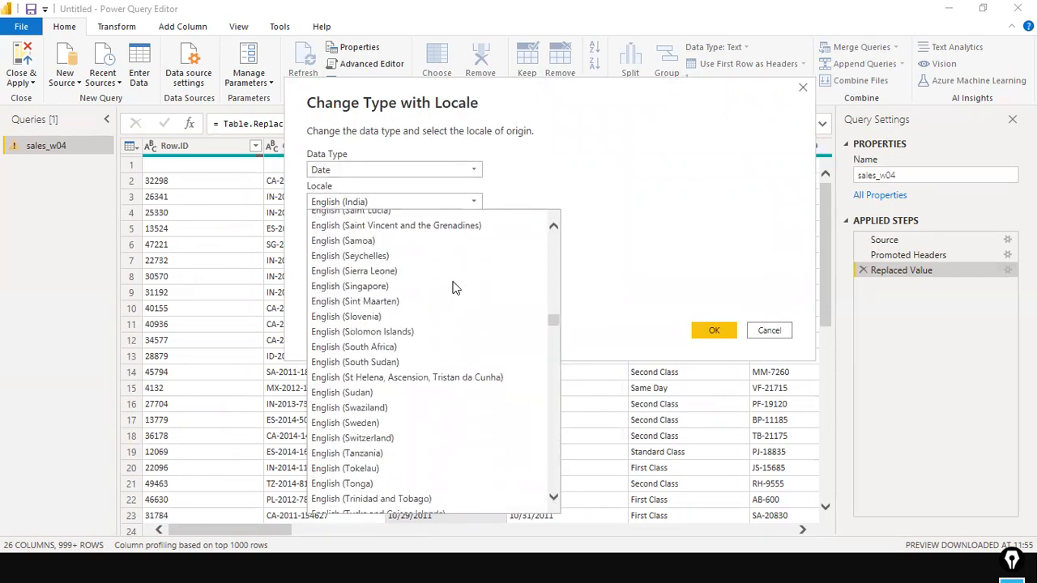
{"action": "scroll", "coordinate": [454, 287], "scroll_direction": "down", "scroll_amount": 7}
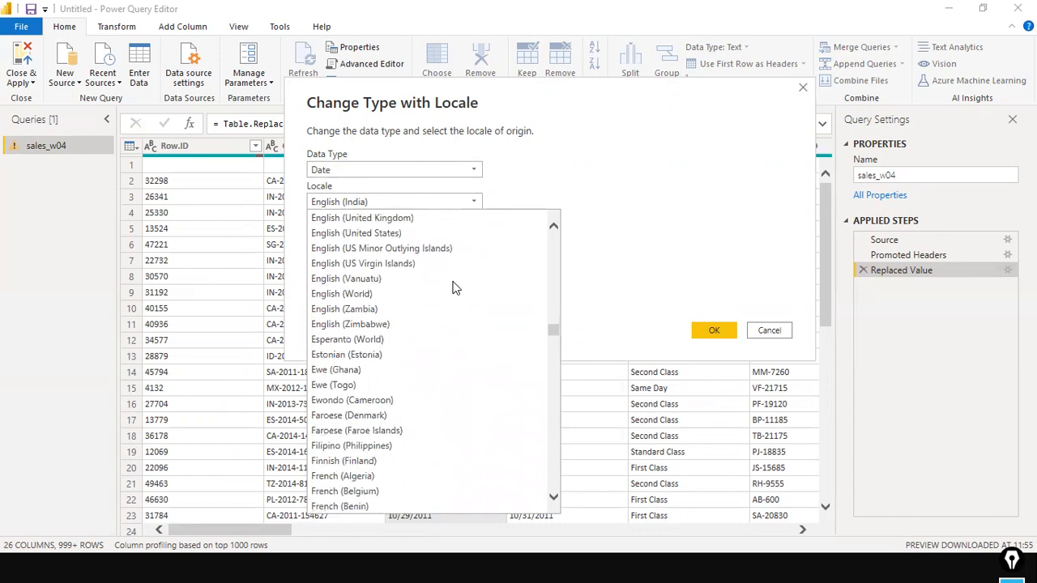
{"action": "scroll", "coordinate": [454, 287], "scroll_direction": "down", "scroll_amount": 9}
{"action": "scroll", "coordinate": [453, 287], "scroll_direction": "up", "scroll_amount": 11}
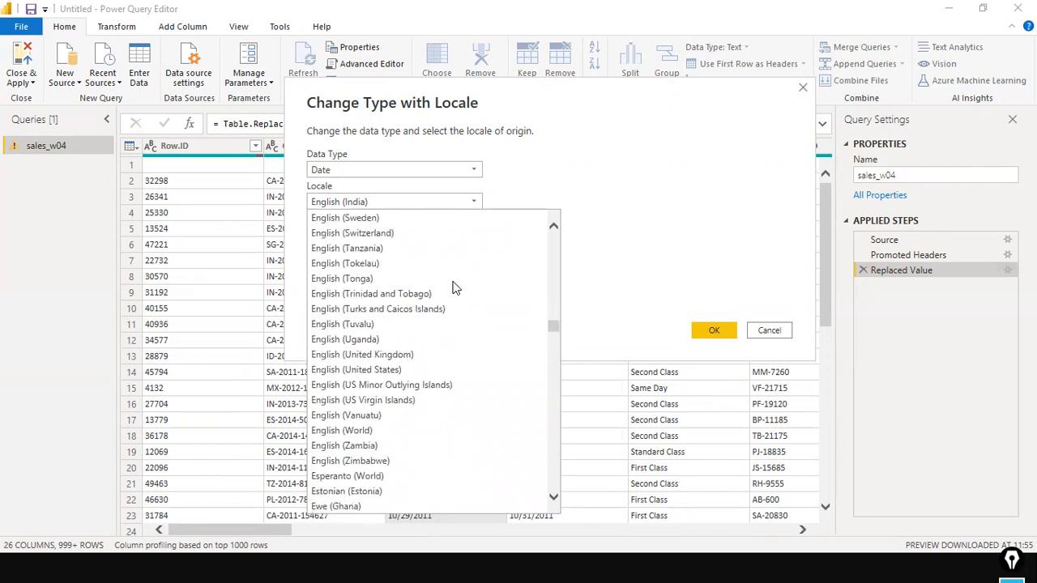
{"action": "left_click", "coordinate": [399, 371]}
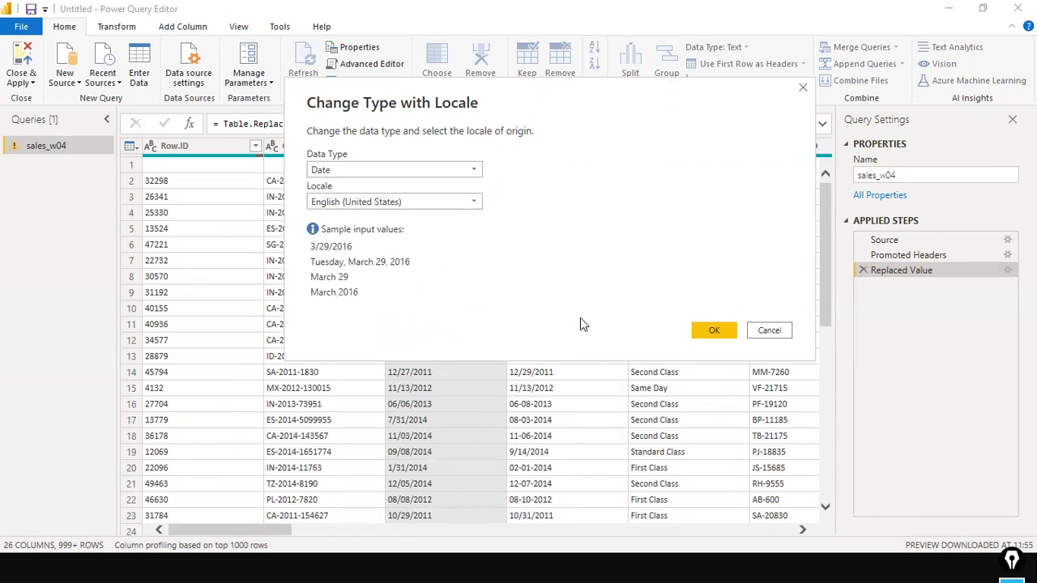
{"action": "left_click", "coordinate": [713, 332]}
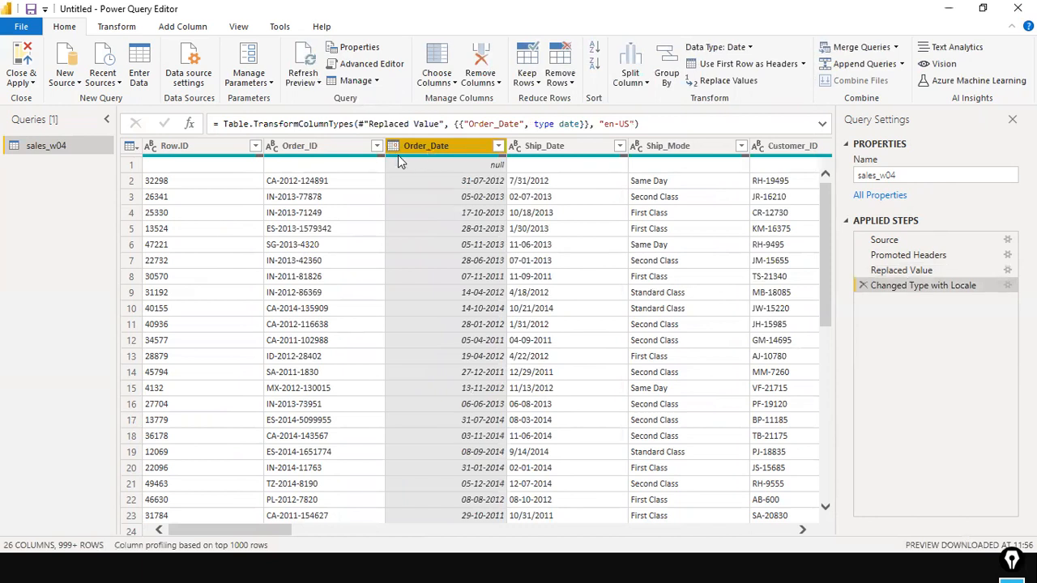
Step: Examine the Changed Type with Locale formula part by part: function, previous step, column, date type and "en-US" locale
{"action": "mouse_move", "coordinate": [398, 158]}
{"action": "left_click", "coordinate": [679, 126]}
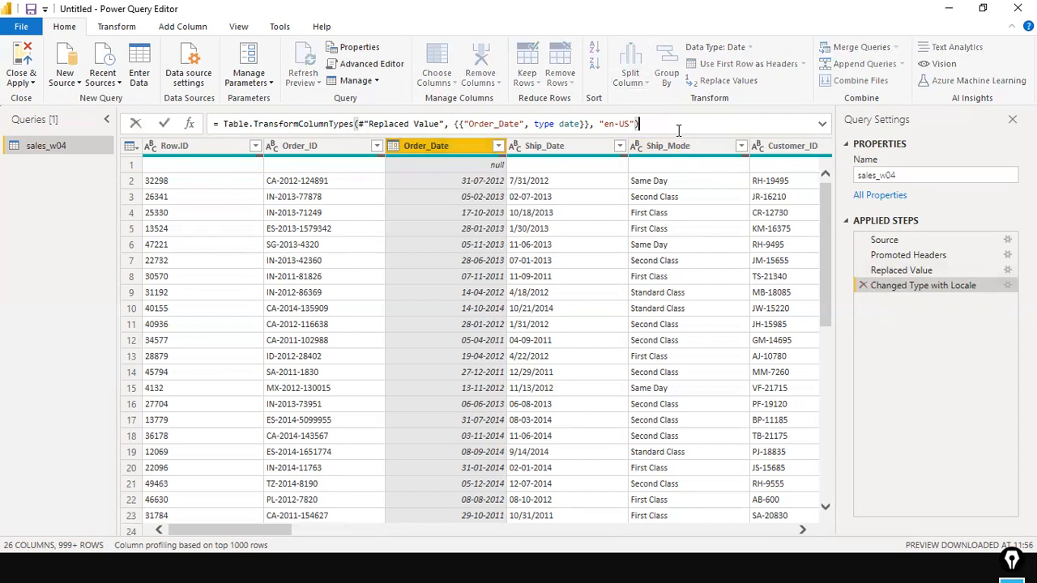
{"action": "left_click_drag", "start_coordinate": [223, 124], "coordinate": [450, 124]}
{"action": "left_click", "coordinate": [520, 124]}
{"action": "left_click", "coordinate": [580, 123]}
{"action": "left_click_drag", "start_coordinate": [606, 123], "coordinate": [630, 123]}
{"action": "left_click_drag", "start_coordinate": [640, 124], "coordinate": [39, 132]}
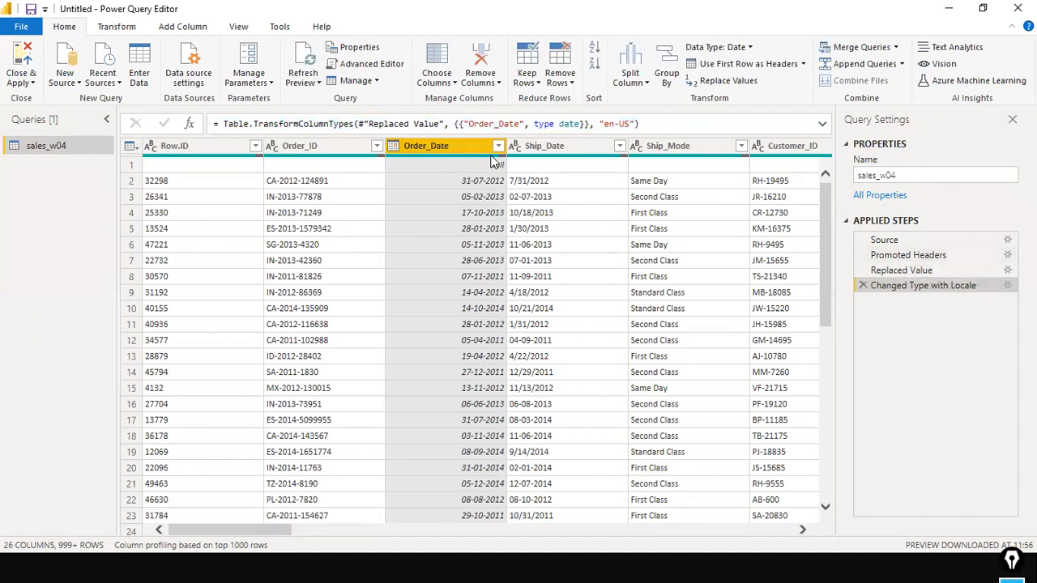
Step: Review the column commands available for Order_Date and compare them with the complete formula of the type conversion step
{"action": "mouse_move", "coordinate": [494, 161]}
{"action": "right_click", "coordinate": [460, 150]}
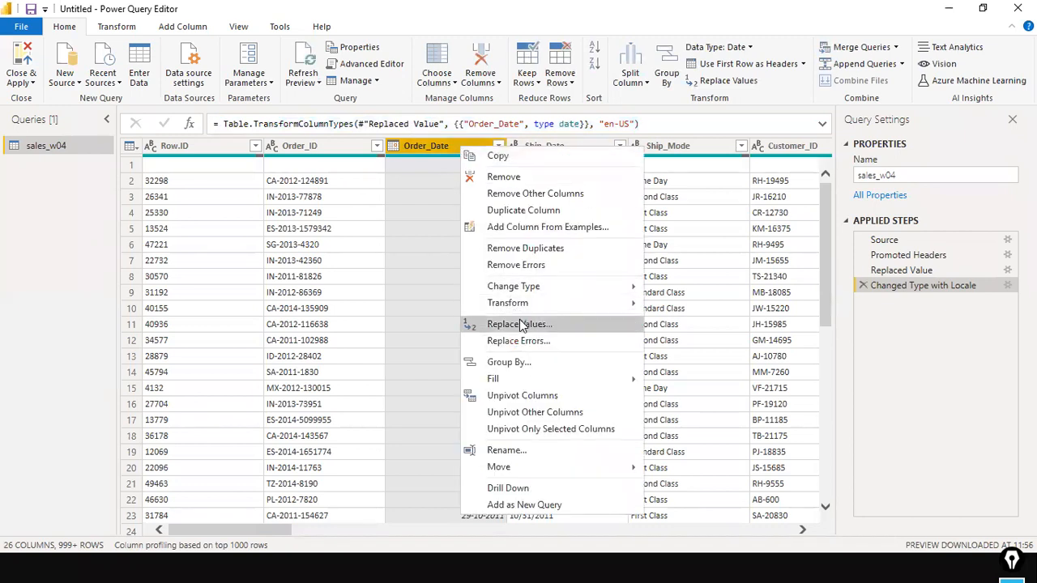
{"action": "left_click", "coordinate": [702, 10]}
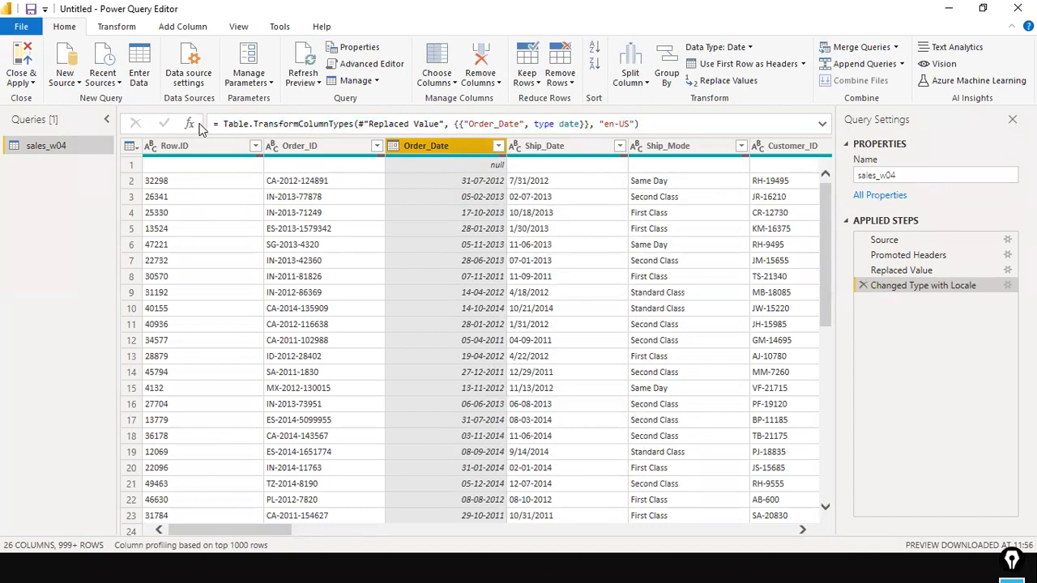
{"action": "left_click", "coordinate": [224, 124]}
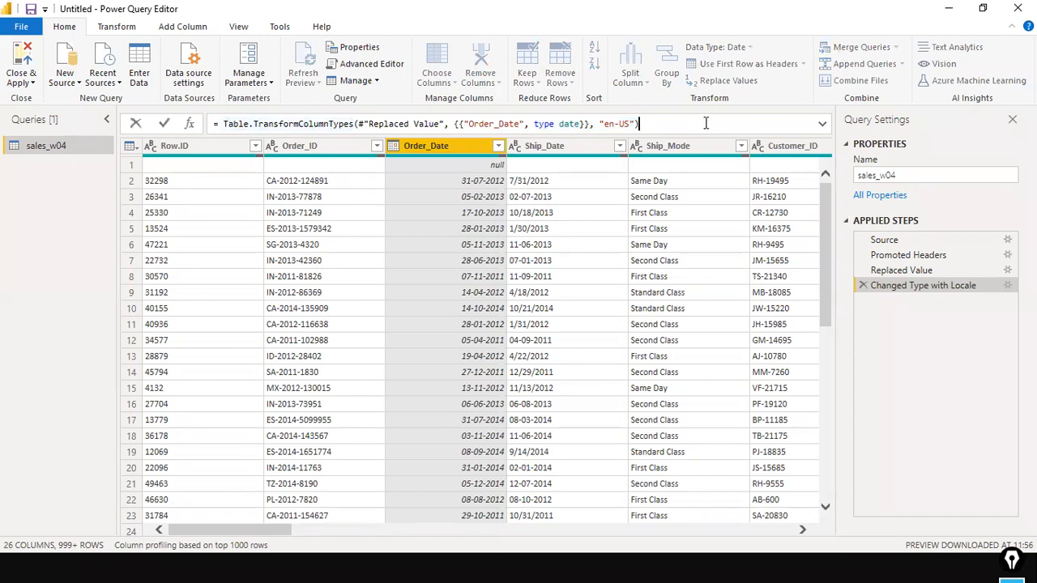
{"action": "left_click_drag", "start_coordinate": [636, 124], "coordinate": [162, 126]}
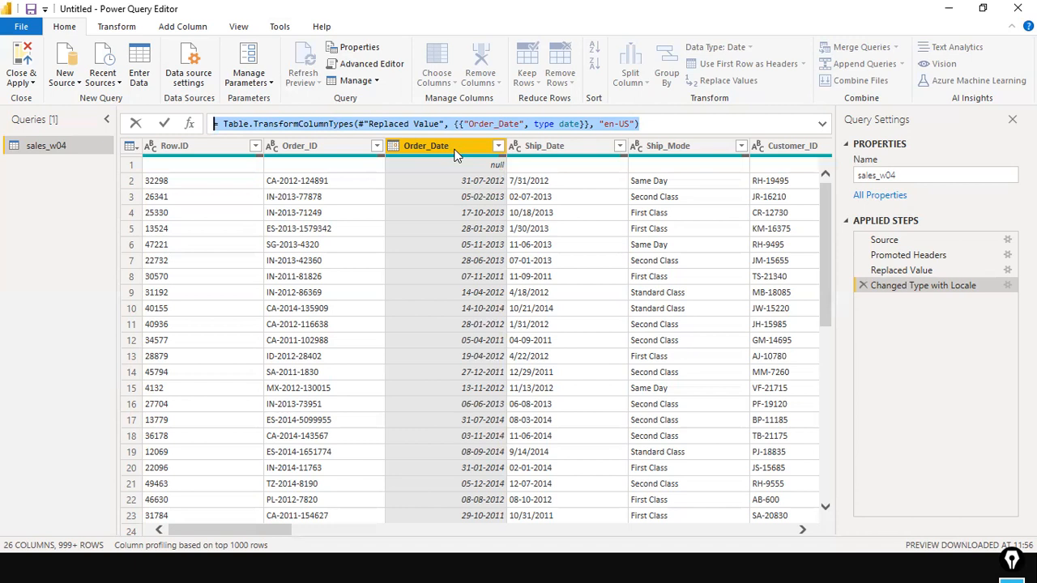
{"action": "left_click", "coordinate": [652, 126]}
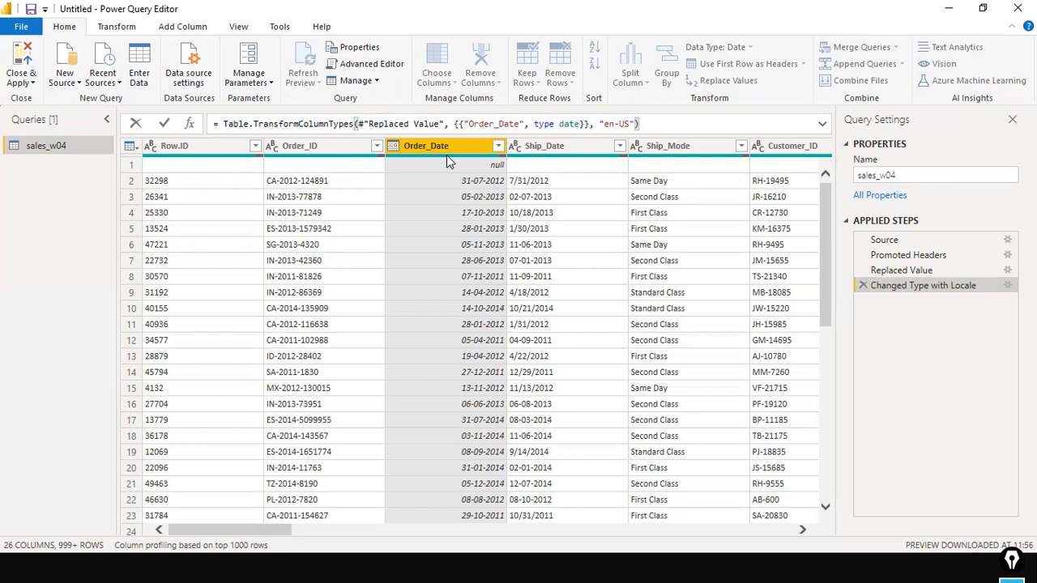
{"action": "left_click", "coordinate": [245, 123]}
{"action": "left_click_drag", "start_coordinate": [259, 123], "coordinate": [668, 111]}
{"action": "left_click", "coordinate": [682, 123]}
Step: Examine the Sales column's rows and its list of distinct values for non-numeric entries
{"action": "left_click_drag", "start_coordinate": [254, 526], "coordinate": [650, 512]}
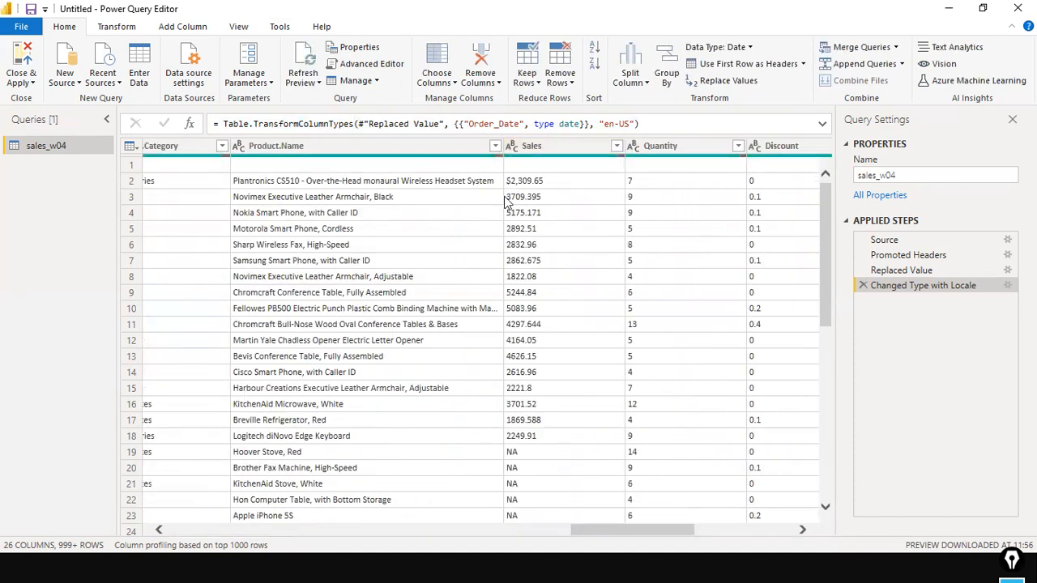
{"action": "scroll", "coordinate": [523, 183], "scroll_direction": "down", "scroll_amount": 3}
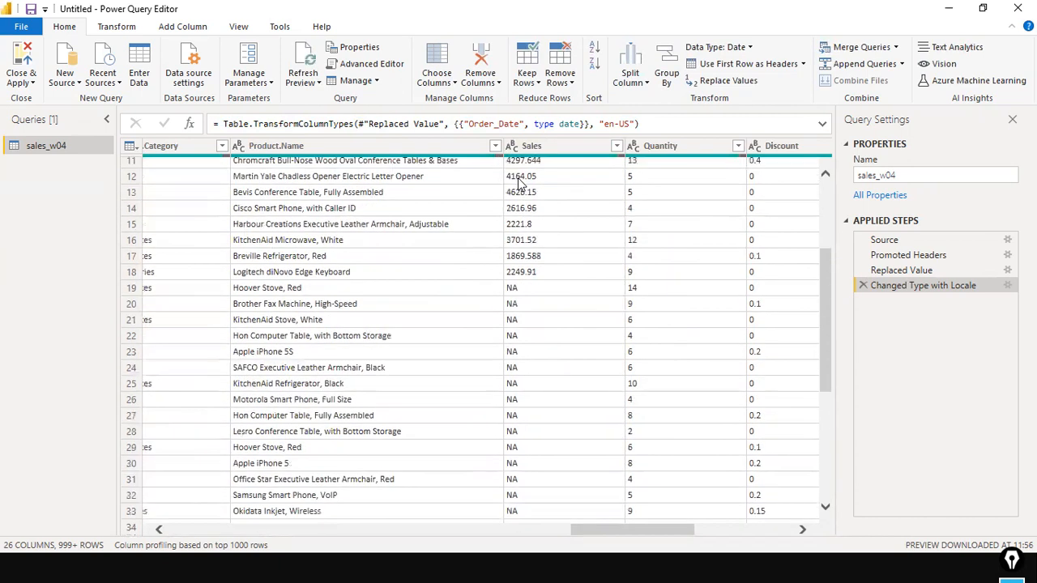
{"action": "scroll", "coordinate": [526, 180], "scroll_direction": "up", "scroll_amount": 3}
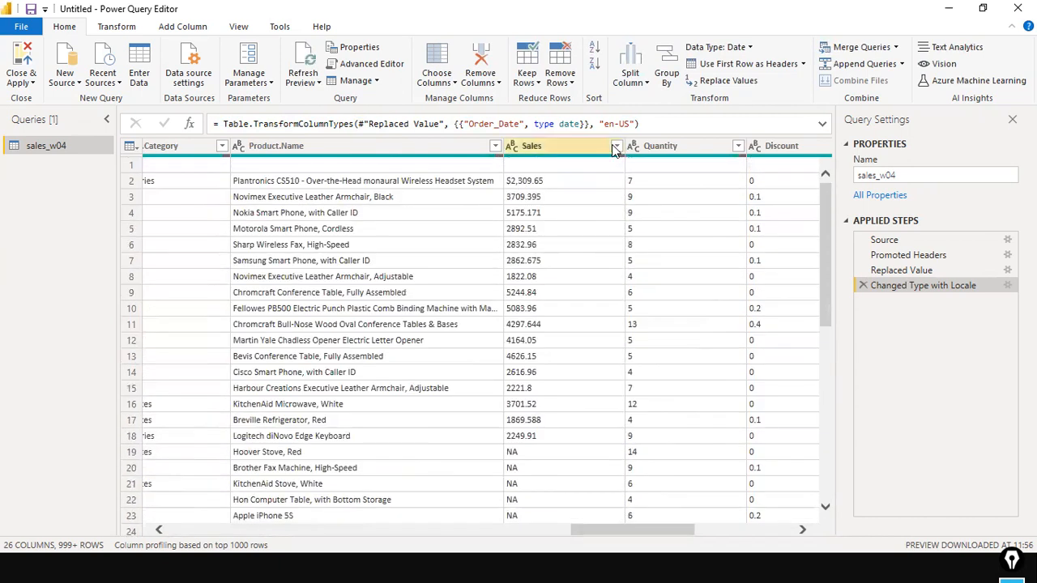
{"action": "left_click", "coordinate": [616, 146]}
{"action": "scroll", "coordinate": [509, 327], "scroll_direction": "down", "scroll_amount": 8}
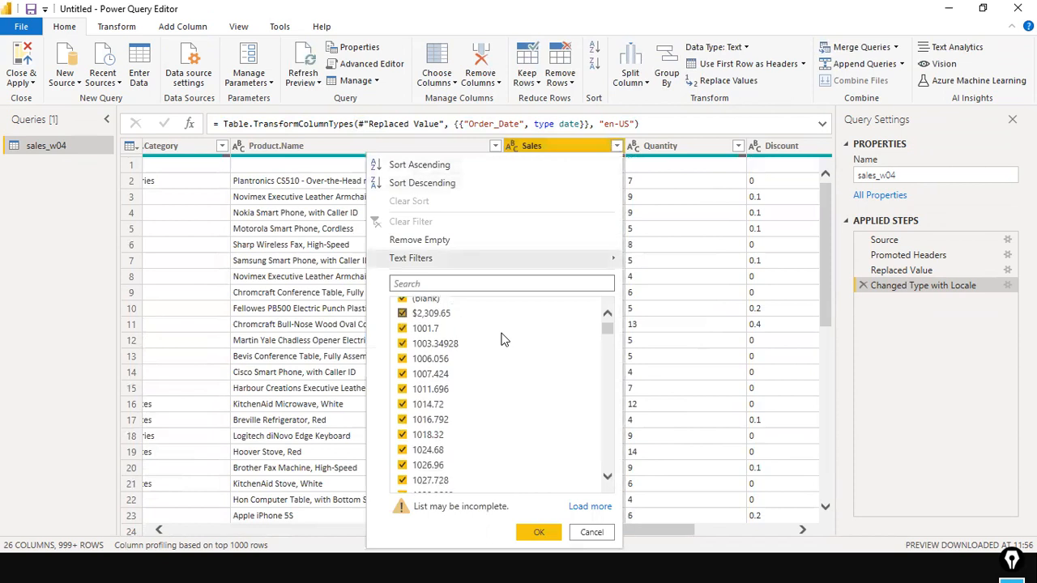
{"action": "scroll", "coordinate": [502, 339], "scroll_direction": "up", "scroll_amount": 8}
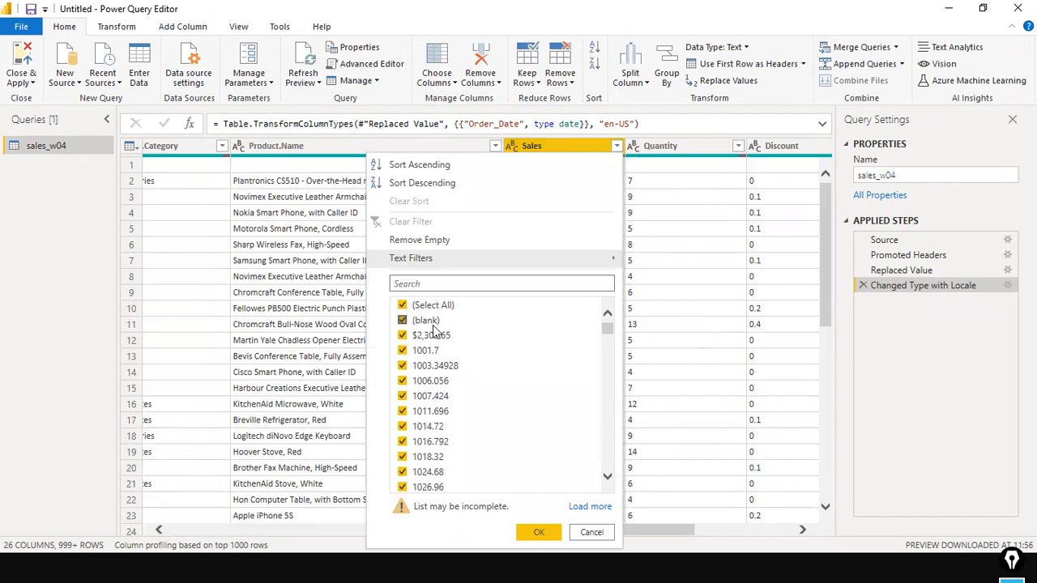
{"action": "left_click", "coordinate": [590, 532]}
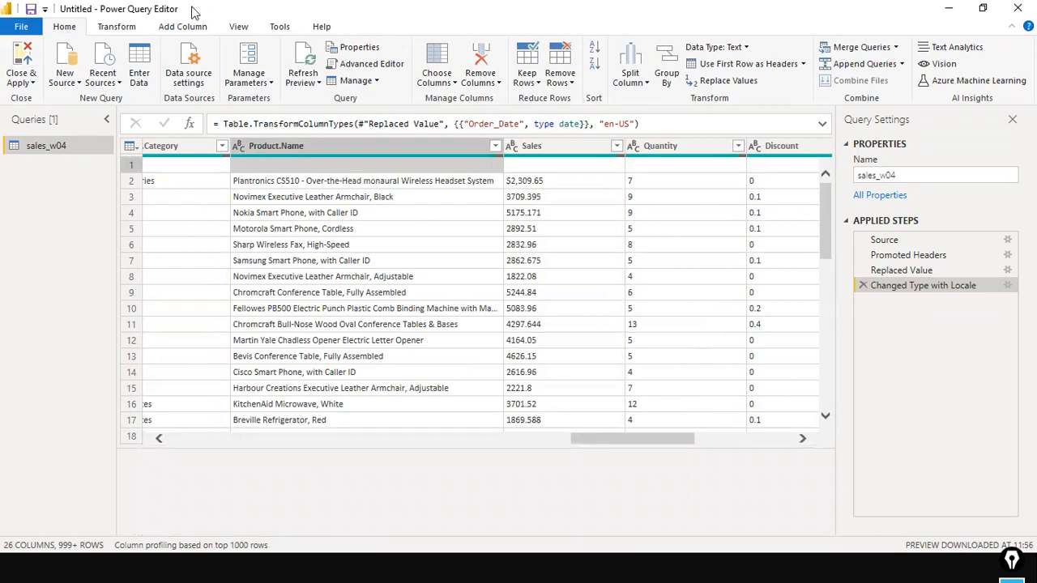
Step: Remove the top 1 row from the sales_w04 query
{"action": "left_click", "coordinate": [572, 87]}
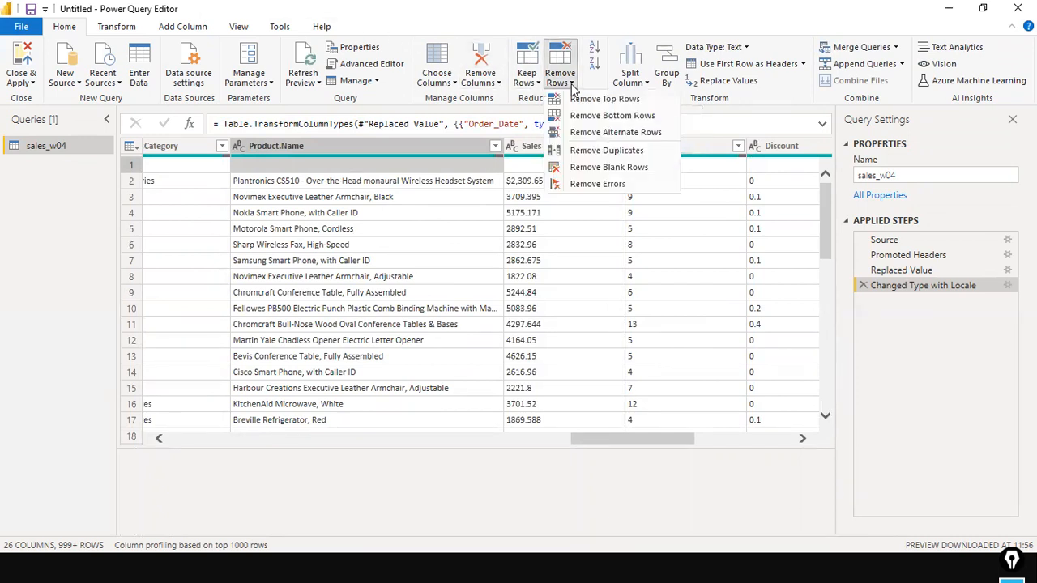
{"action": "left_click", "coordinate": [576, 101]}
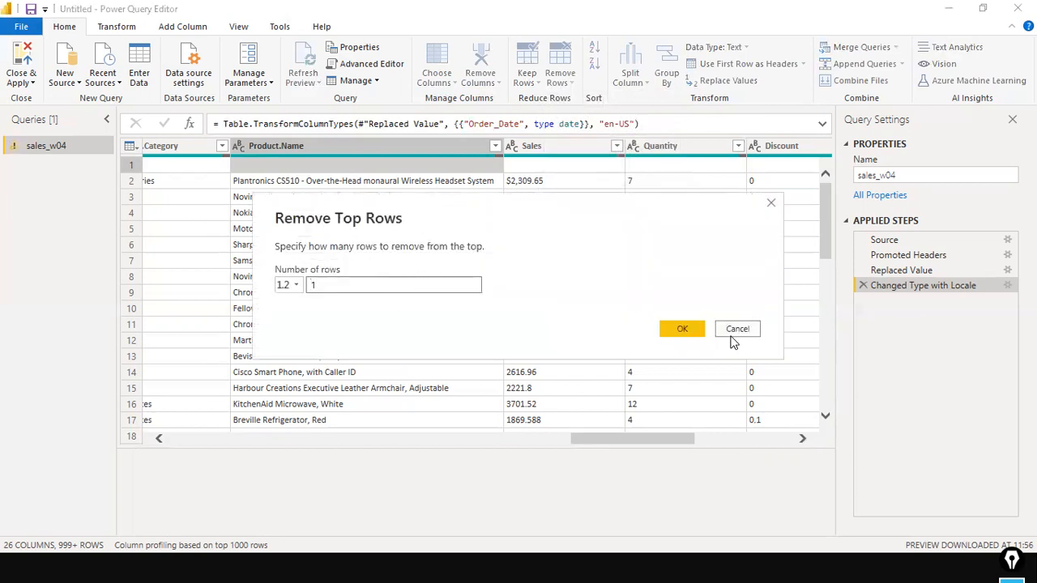
{"action": "left_click", "coordinate": [688, 327]}
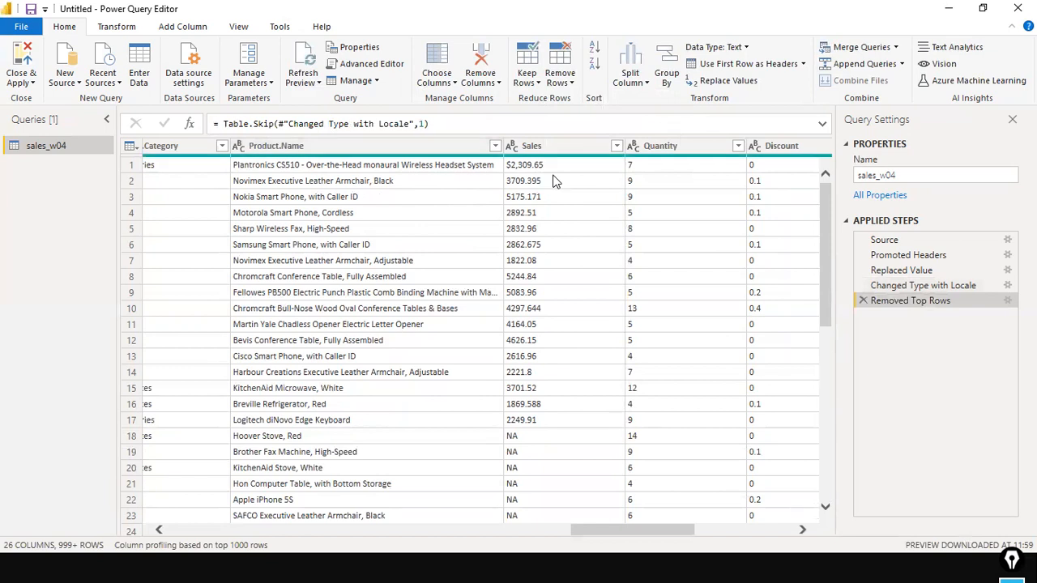
Step: Examine the Removed Top Rows formula: the Table.Skip function, the previous step reference and the row count
{"action": "left_click", "coordinate": [908, 286]}
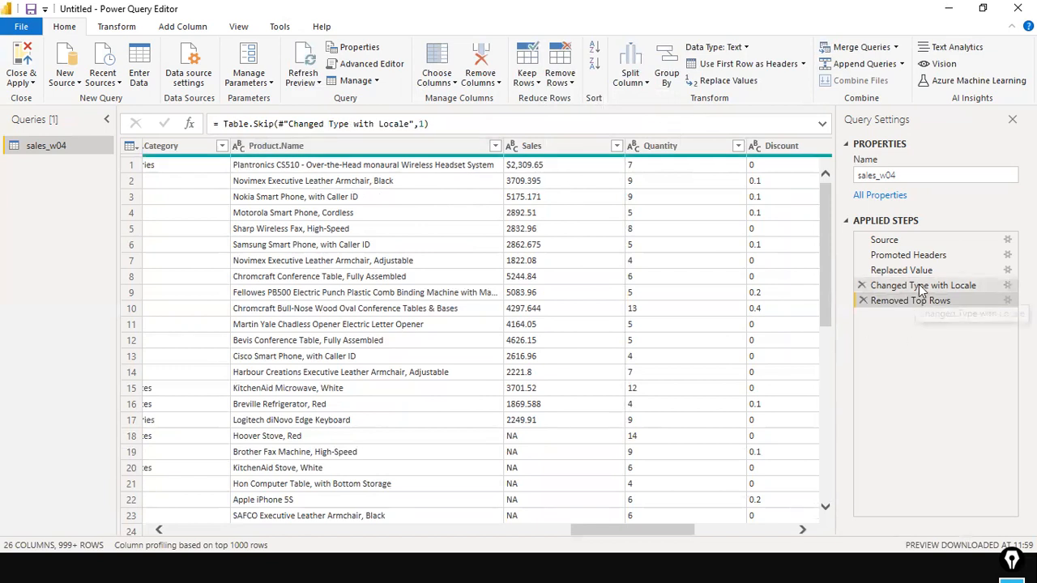
{"action": "left_click", "coordinate": [909, 301]}
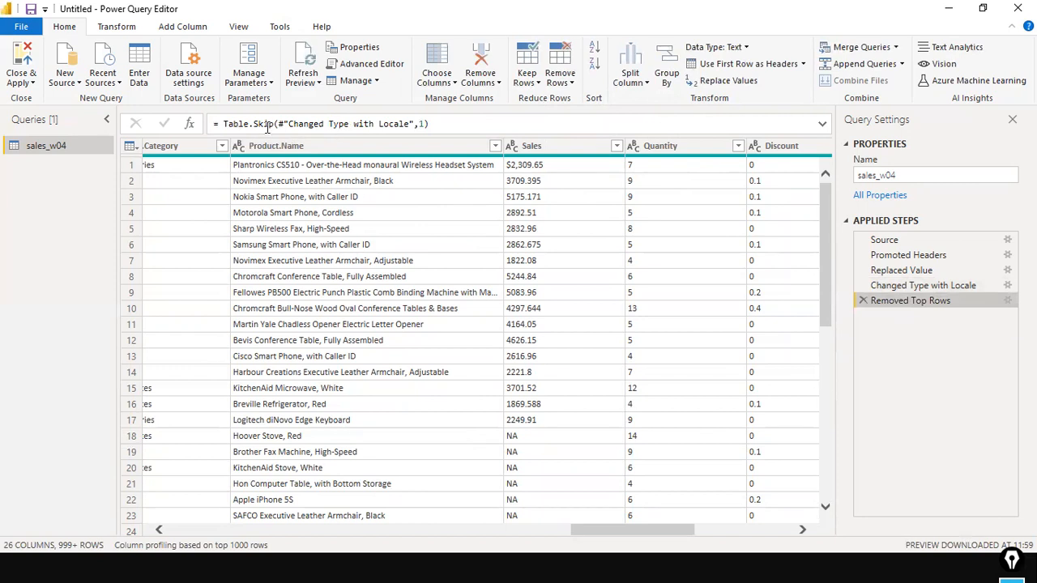
{"action": "left_click", "coordinate": [424, 123]}
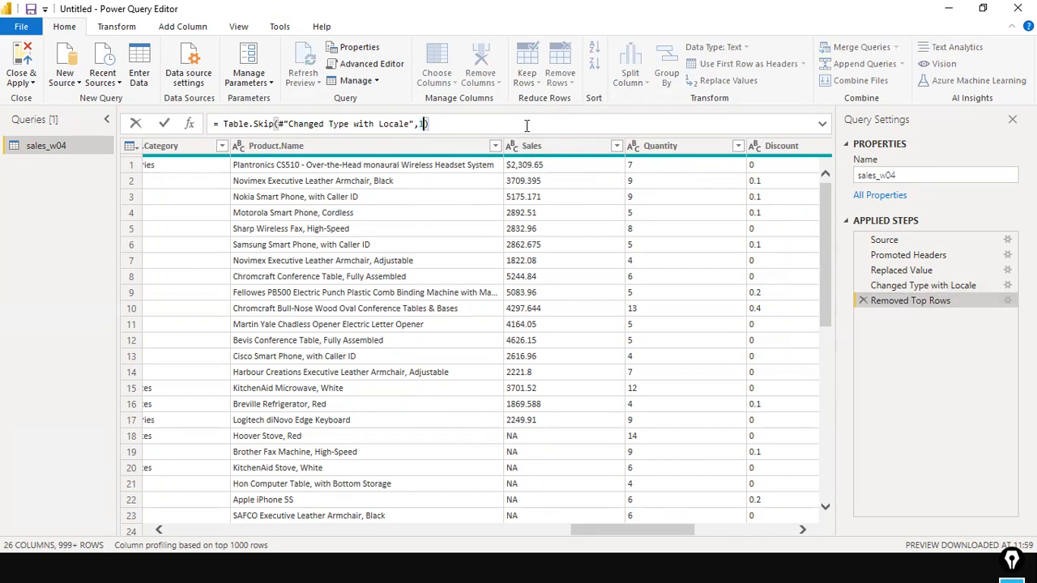
Step: Try to change the Sales column's data type to Decimal Number
{"action": "left_click", "coordinate": [532, 150]}
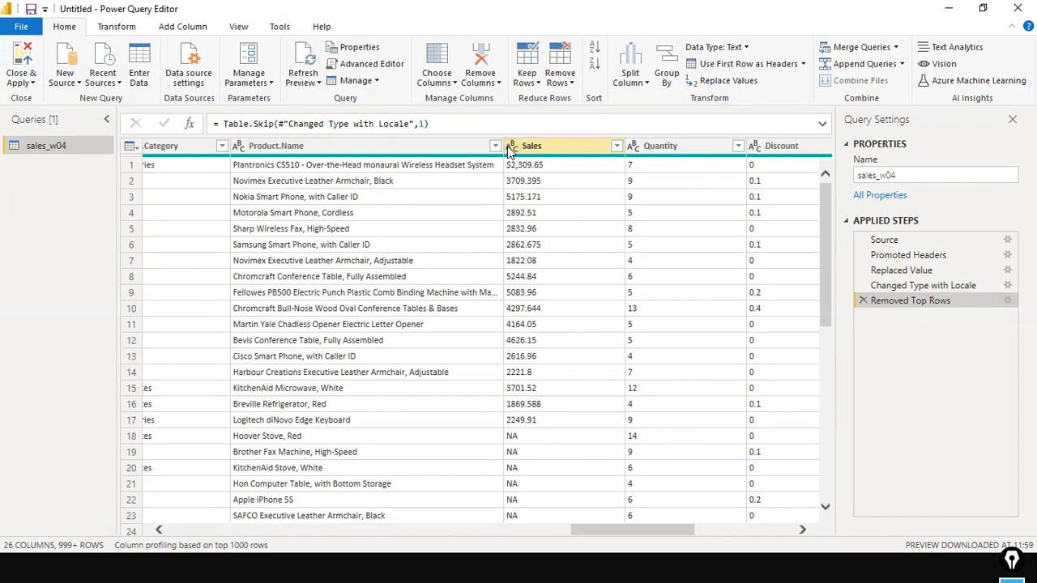
{"action": "left_click", "coordinate": [509, 148]}
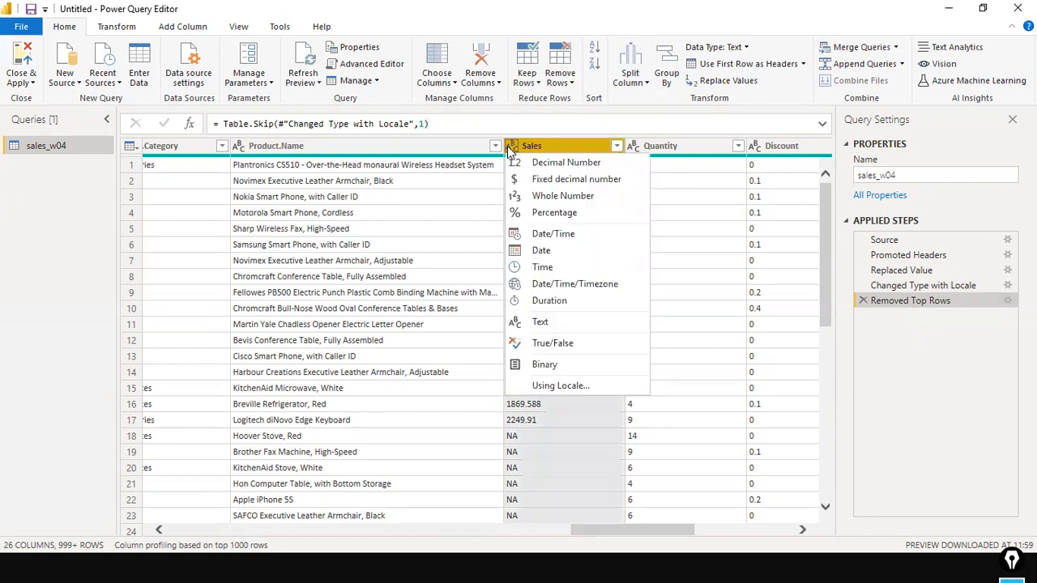
{"action": "left_click", "coordinate": [569, 163]}
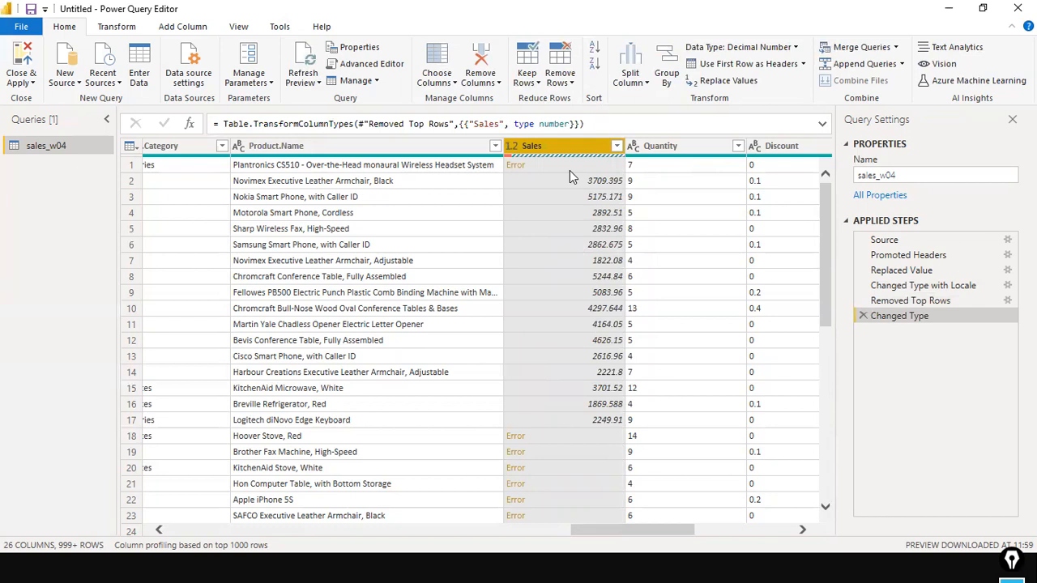
Step: Inspect the error details of the Sales value in row 18, and delete the Sales drill-down step
{"action": "scroll", "coordinate": [565, 238], "scroll_direction": "down", "scroll_amount": 4}
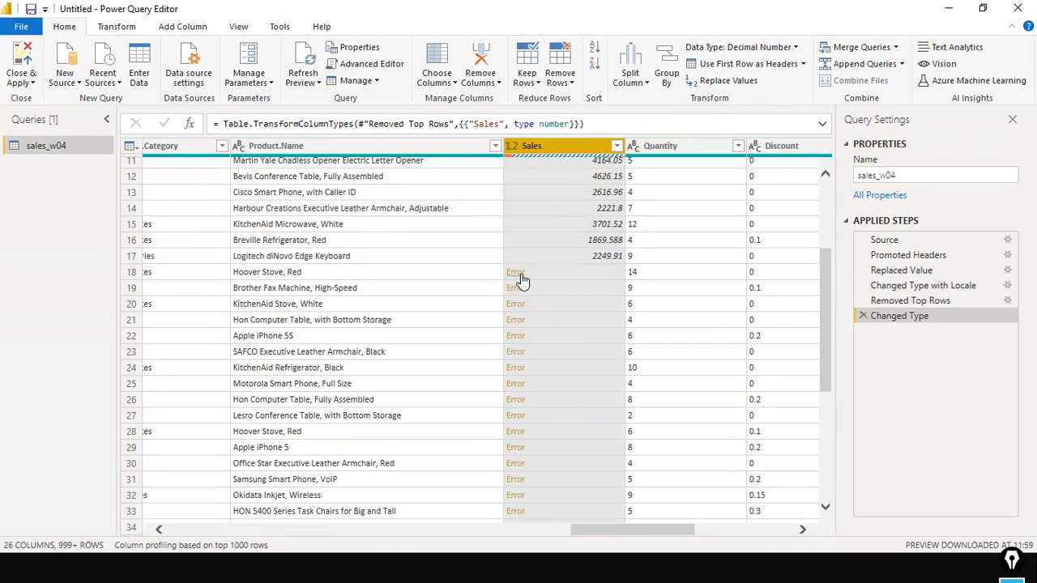
{"action": "left_click", "coordinate": [521, 275]}
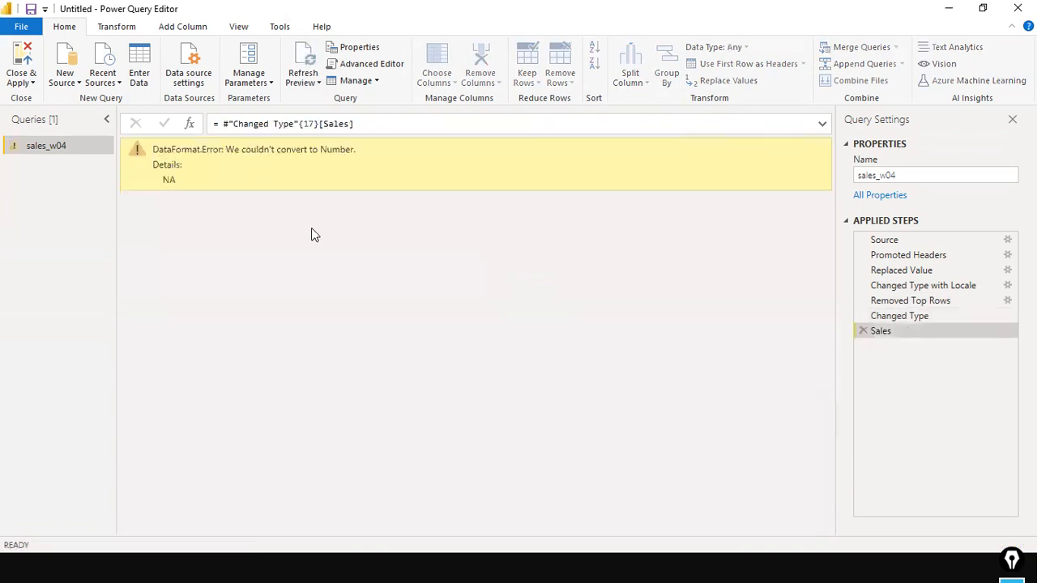
{"action": "double_click", "coordinate": [168, 179]}
{"action": "left_click", "coordinate": [863, 330]}
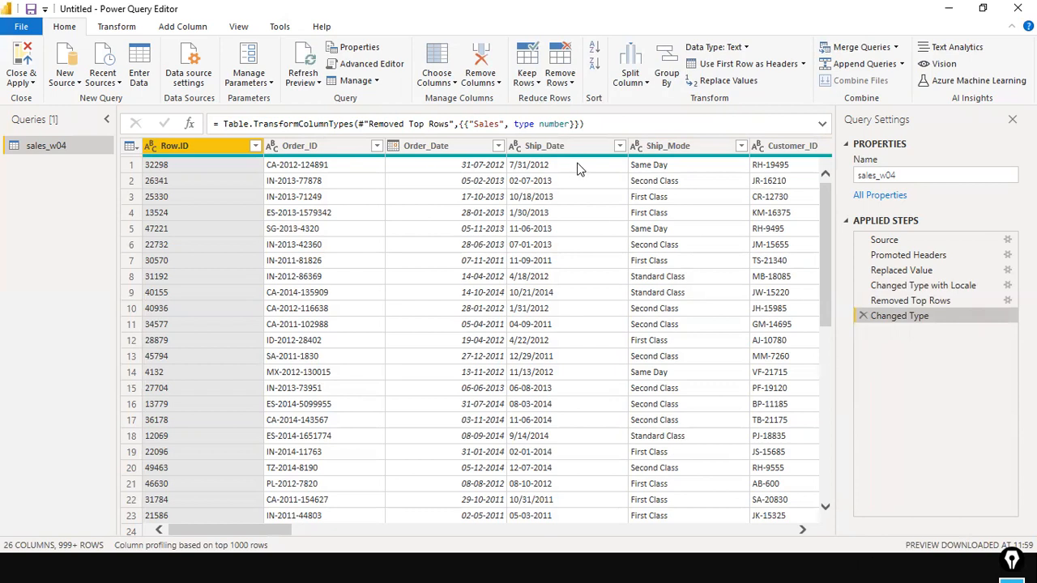
Step: Check the Sales column's conversion errors and delete the Changed Type step that made it a decimal number
{"action": "left_click", "coordinate": [619, 528]}
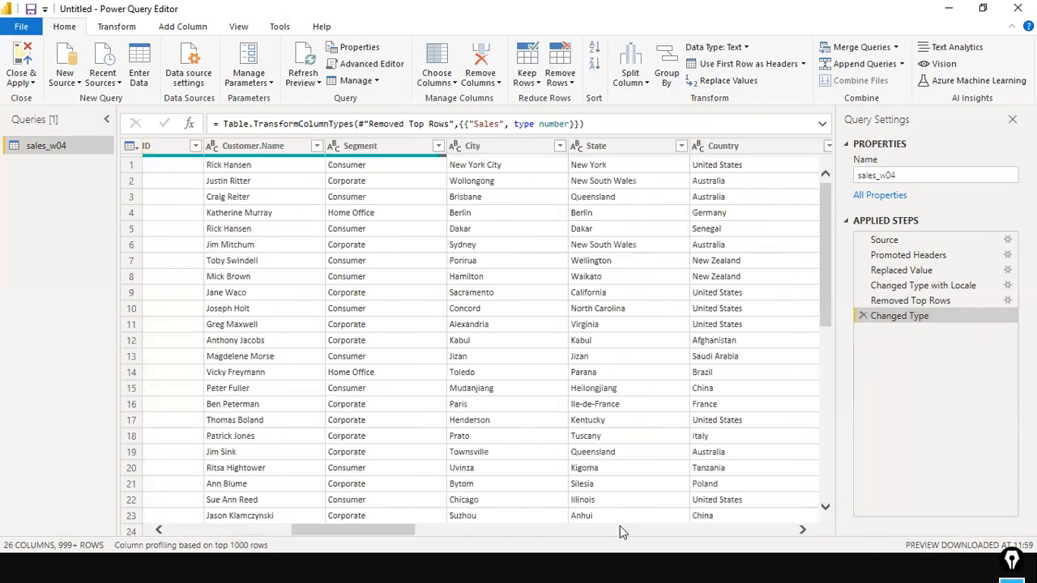
{"action": "left_click", "coordinate": [620, 528]}
{"action": "left_click", "coordinate": [620, 528]}
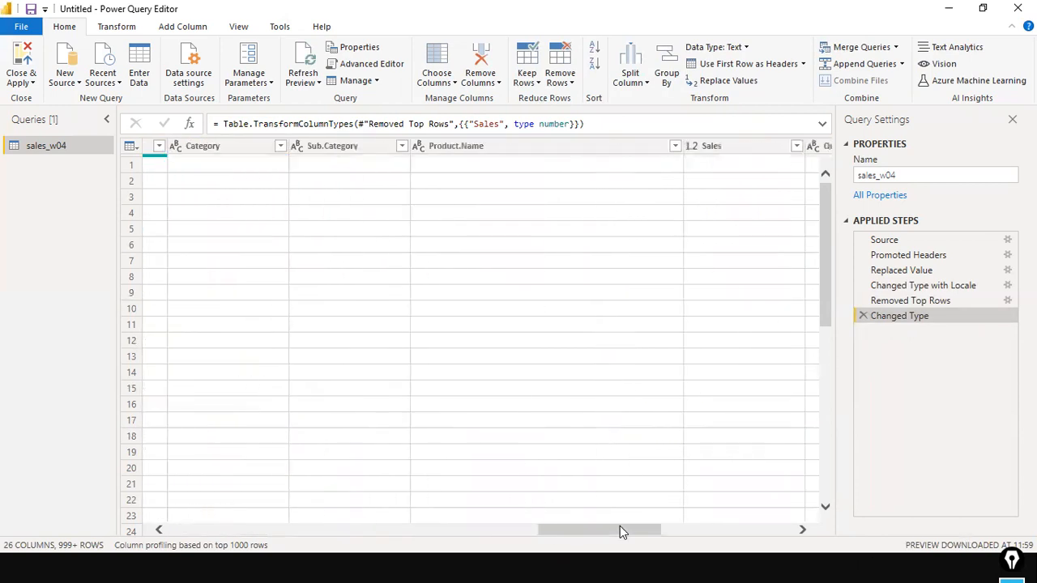
{"action": "left_click_drag", "start_coordinate": [619, 528], "coordinate": [682, 532]}
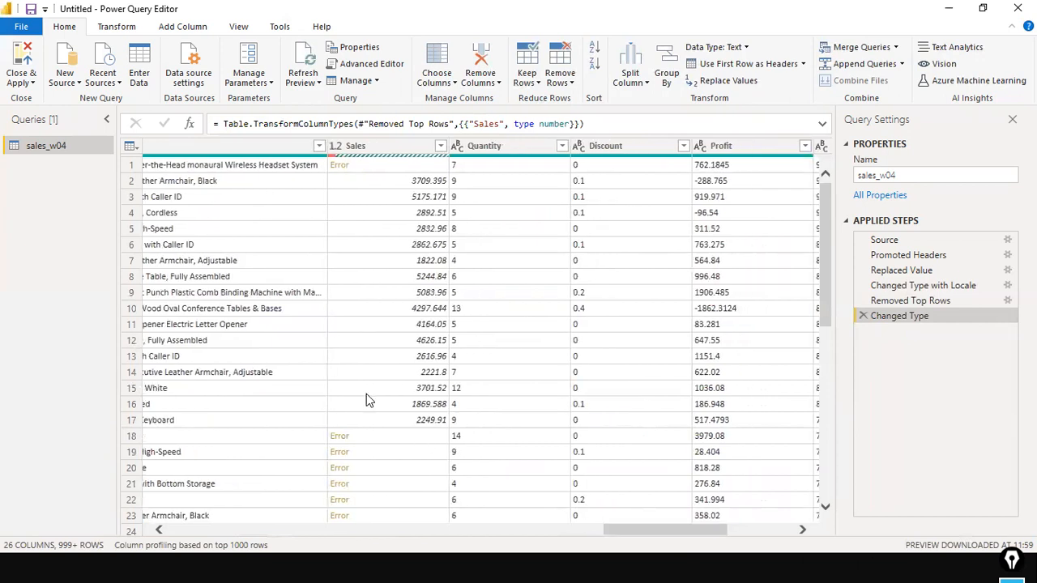
{"action": "scroll", "coordinate": [363, 437], "scroll_direction": "down", "scroll_amount": 3}
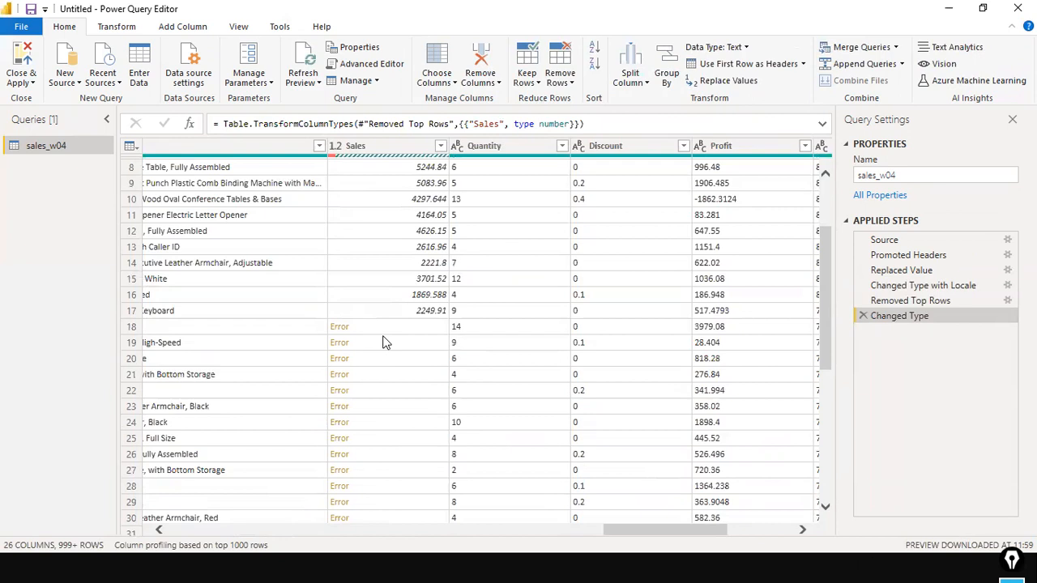
{"action": "scroll", "coordinate": [440, 255], "scroll_direction": "up", "scroll_amount": 3}
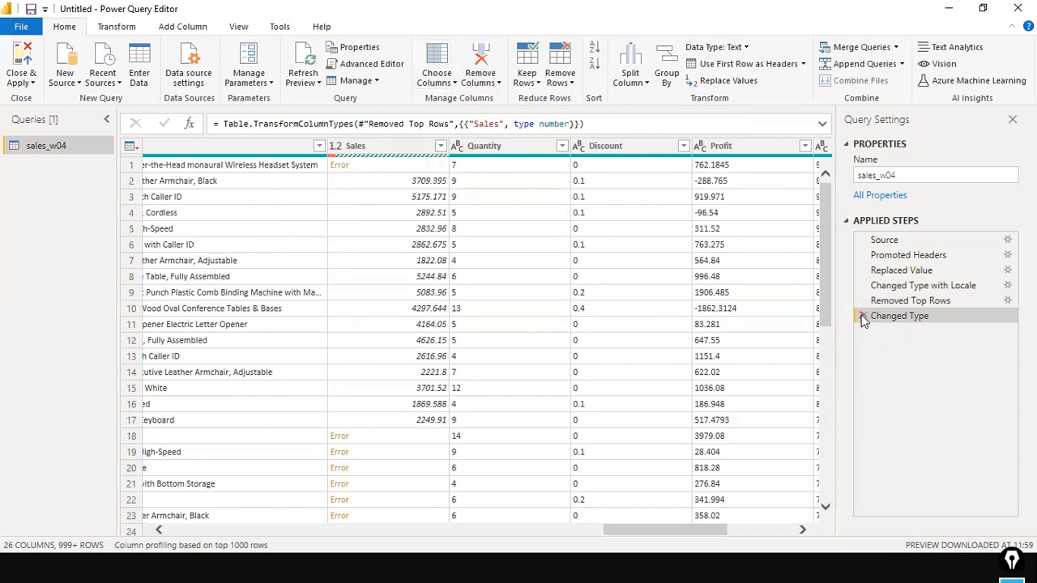
{"action": "left_click_drag", "start_coordinate": [856, 372], "coordinate": [859, 322]}
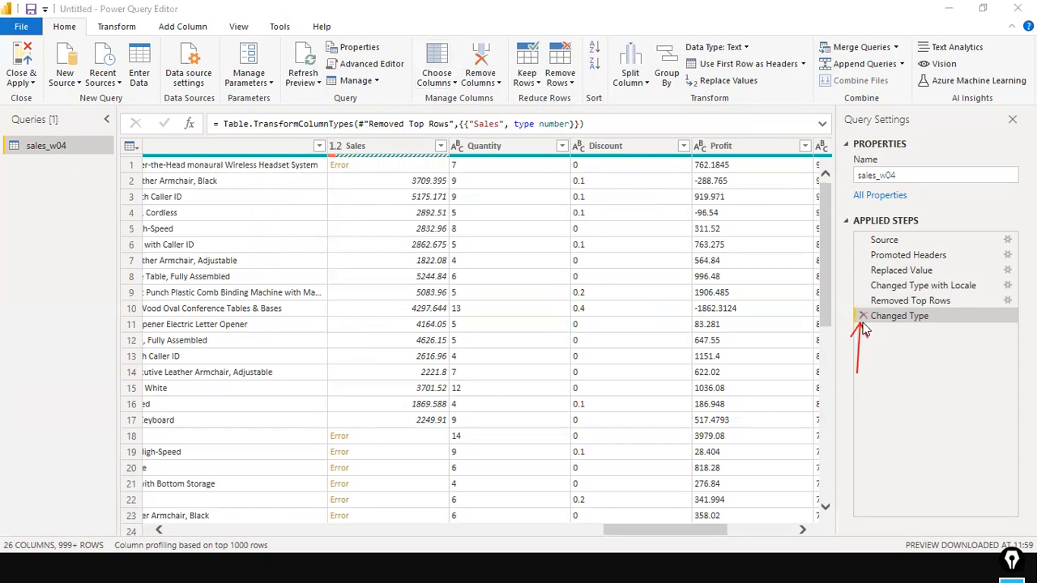
{"action": "left_click", "coordinate": [862, 316]}
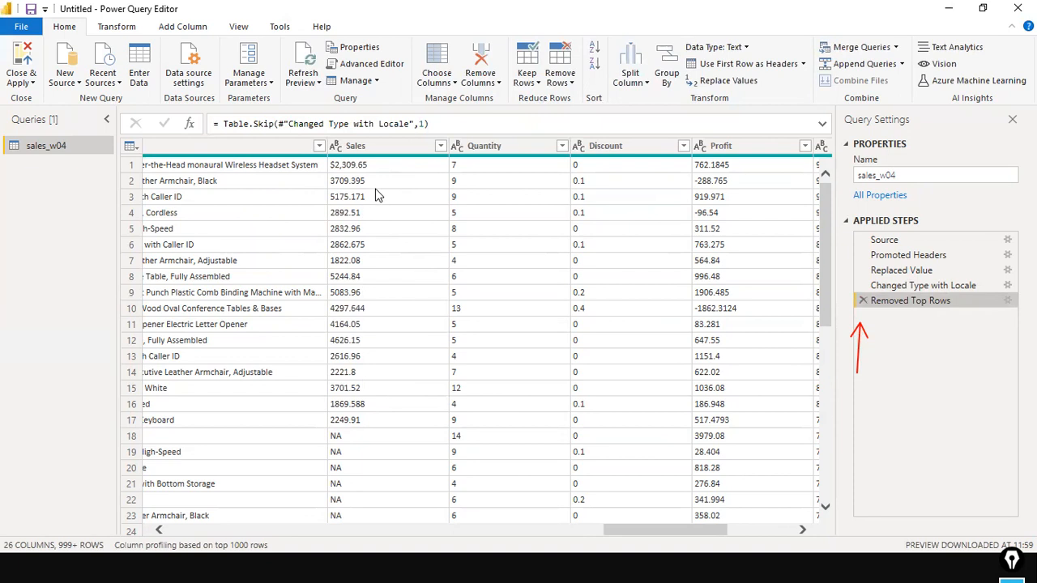
Step: Replace "$" with an empty value throughout the Sales column
{"action": "right_click", "coordinate": [386, 149]}
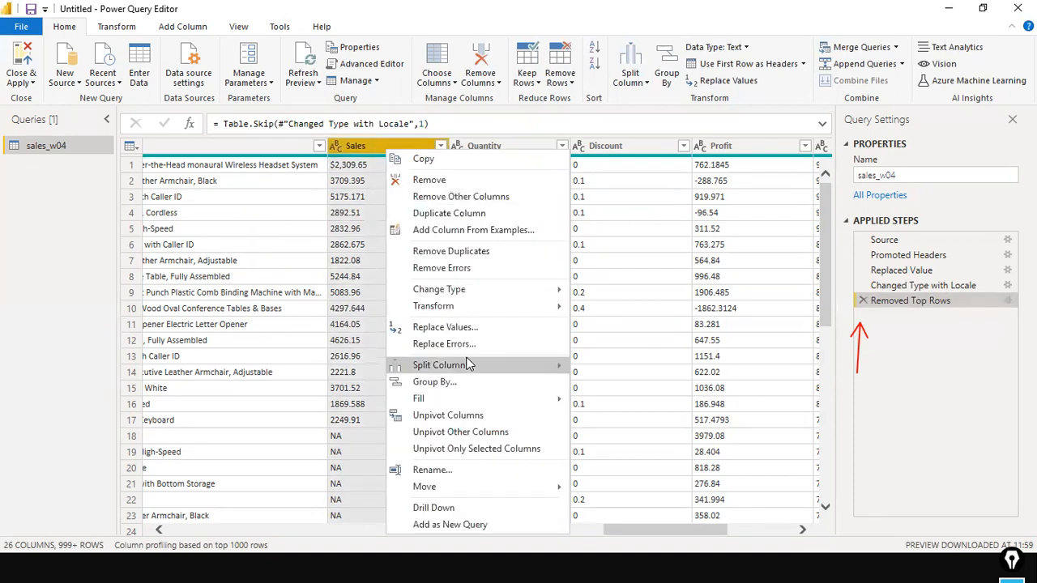
{"action": "left_click", "coordinate": [480, 327]}
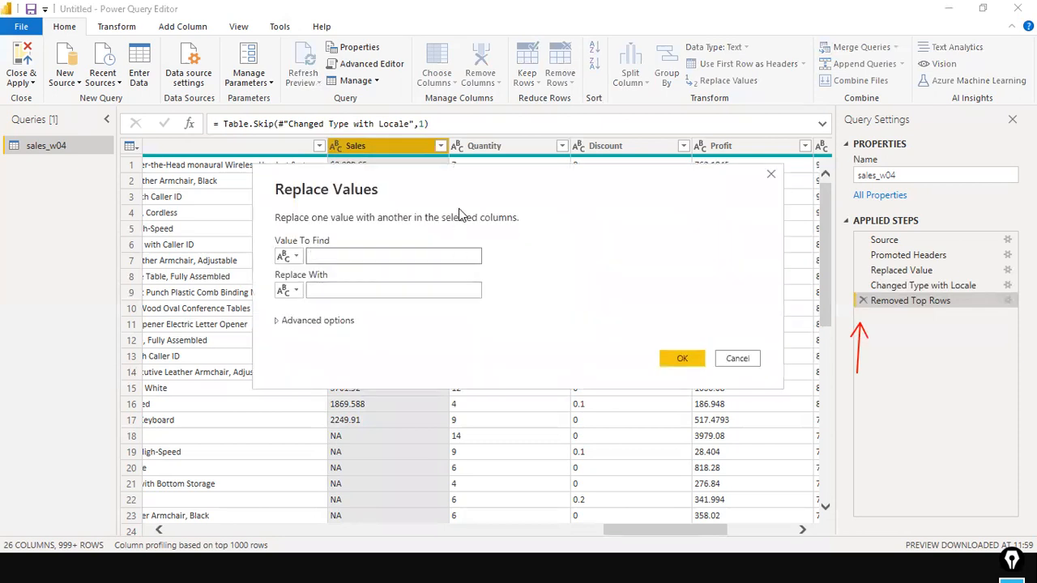
{"action": "left_click_drag", "start_coordinate": [530, 166], "coordinate": [753, 135]}
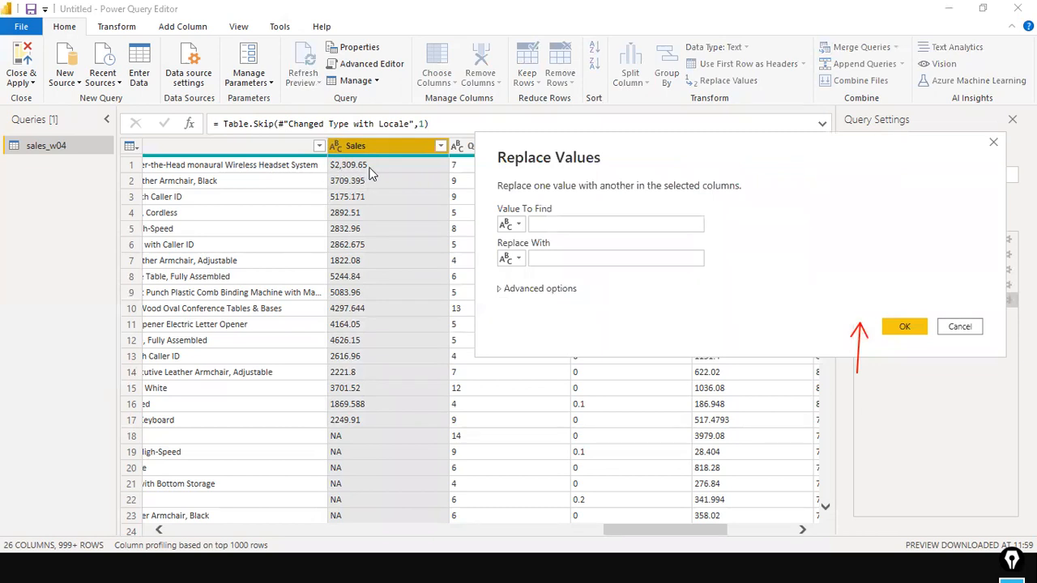
{"action": "left_click", "coordinate": [557, 226]}
{"action": "type", "text": "$"}
{"action": "left_click", "coordinate": [550, 262]}
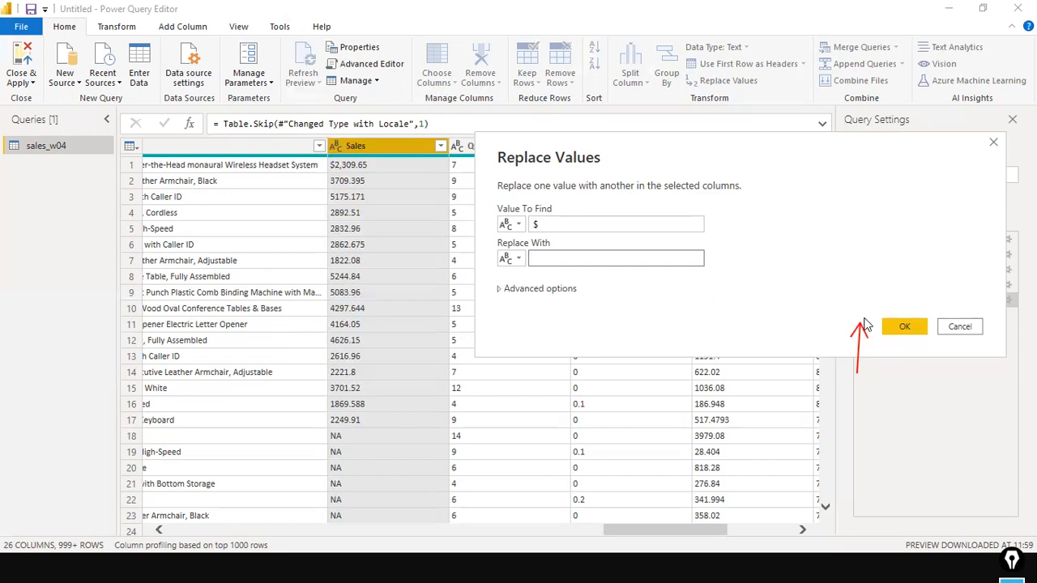
{"action": "left_click", "coordinate": [894, 327]}
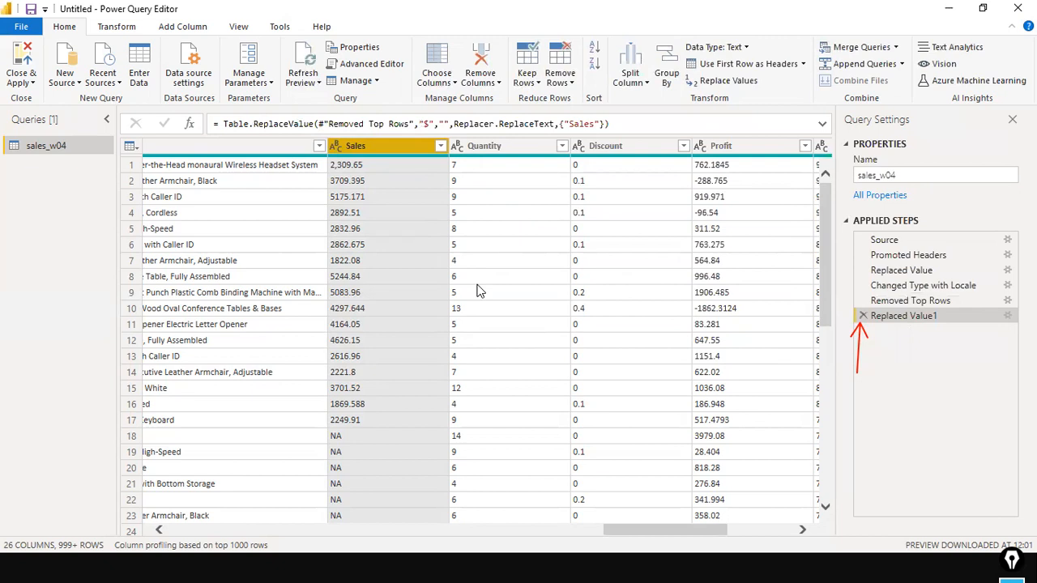
Step: Replace "NA" with 0 throughout the Sales column
{"action": "scroll", "coordinate": [416, 270], "scroll_direction": "down", "scroll_amount": 1}
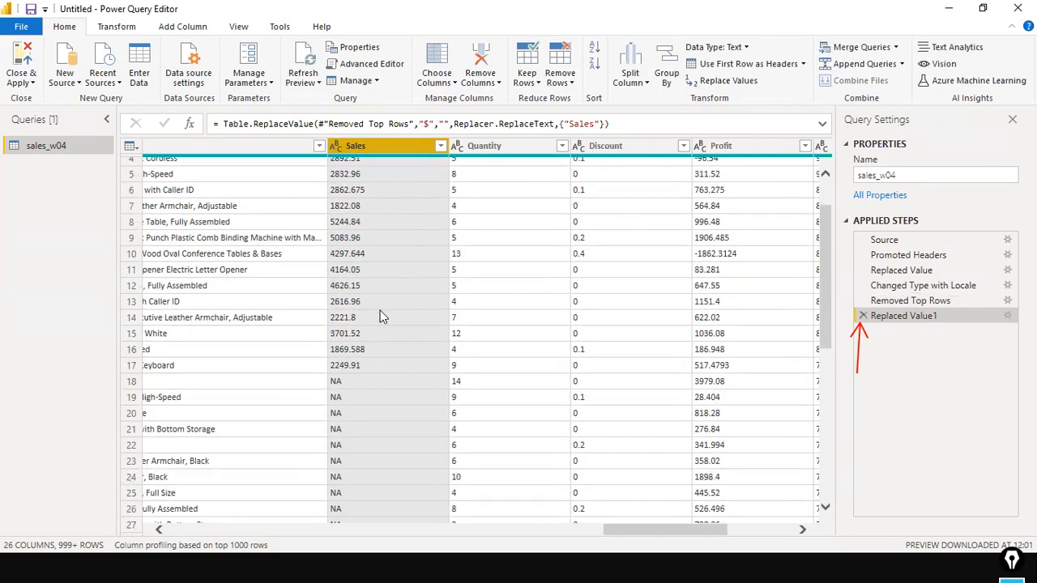
{"action": "scroll", "coordinate": [380, 310], "scroll_direction": "up", "scroll_amount": 1}
{"action": "right_click", "coordinate": [392, 146]}
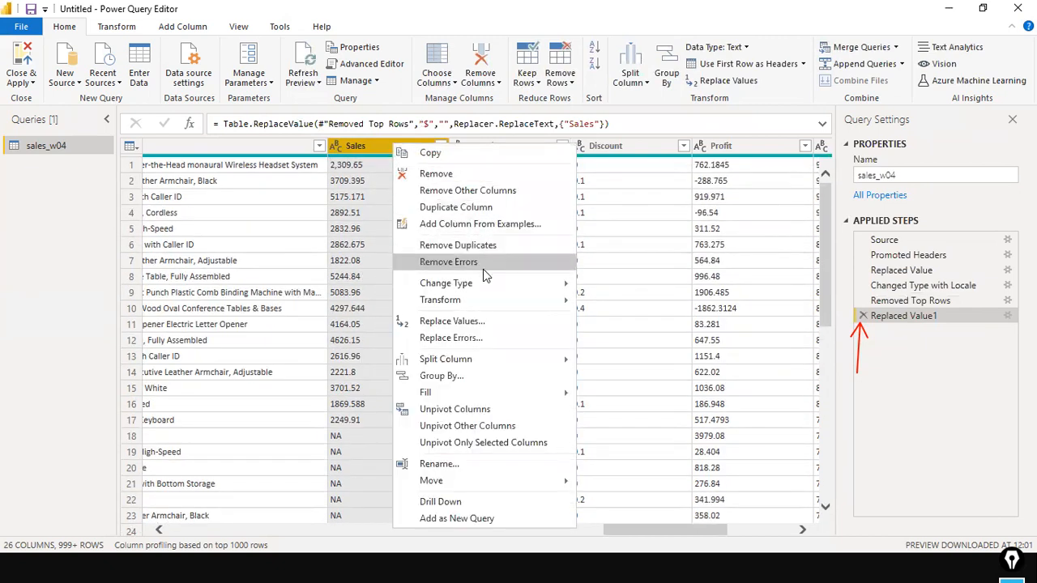
{"action": "left_click", "coordinate": [452, 322]}
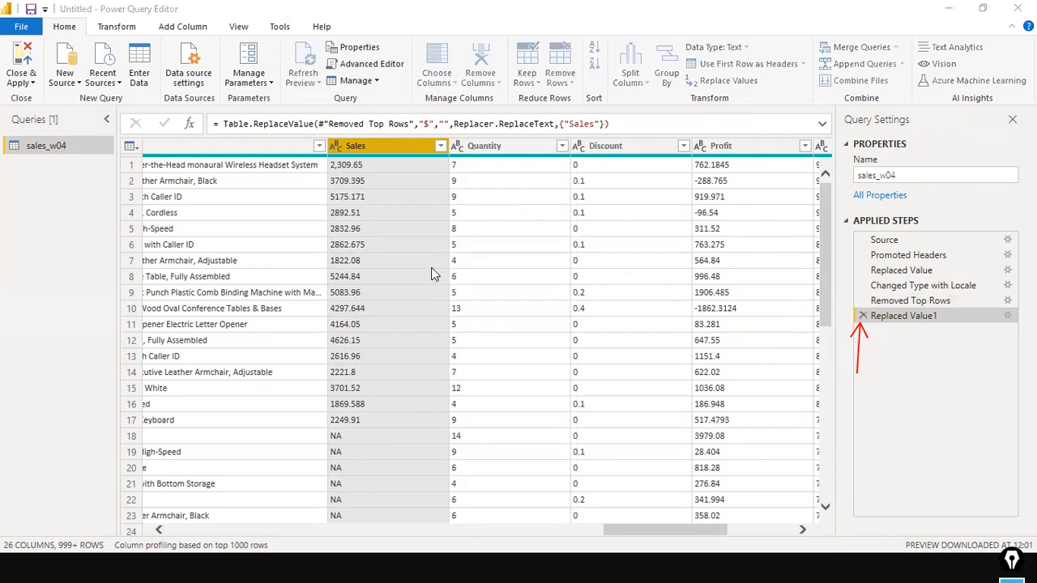
{"action": "type", "text": "NA"}
{"action": "left_click", "coordinate": [328, 288]}
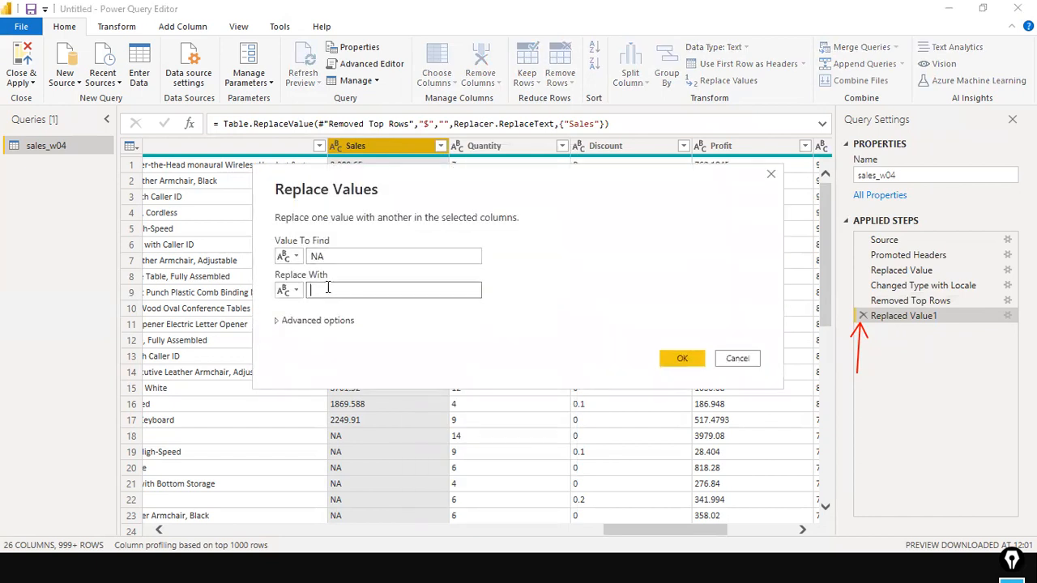
{"action": "type", "text": "0"}
{"action": "left_click", "coordinate": [662, 361]}
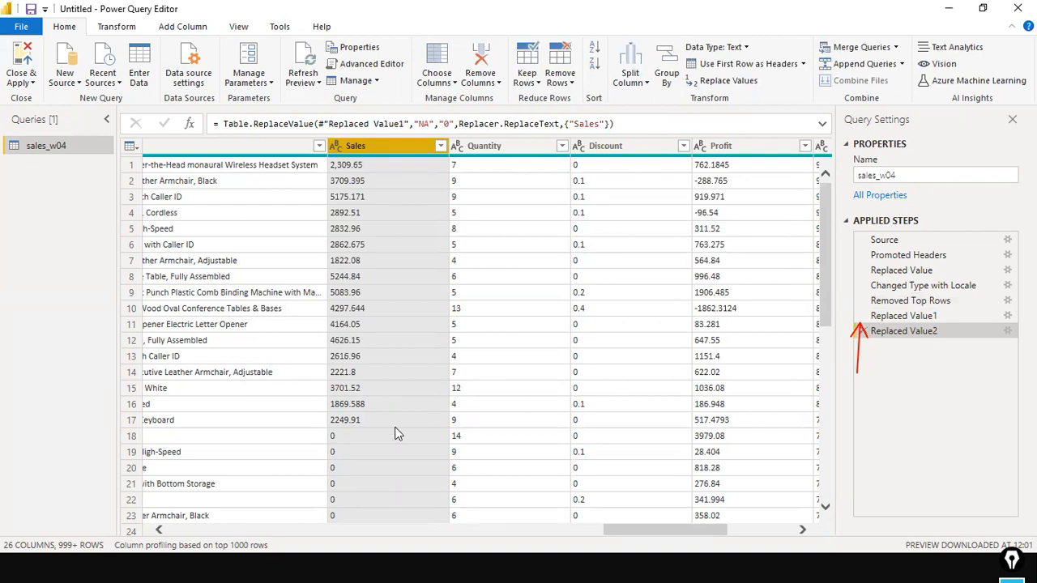
Step: Change the Sales column's data type to Decimal Number
{"action": "scroll", "coordinate": [397, 433], "scroll_direction": "down", "scroll_amount": 5}
{"action": "scroll", "coordinate": [397, 433], "scroll_direction": "up", "scroll_amount": 5}
{"action": "left_click", "coordinate": [335, 146]}
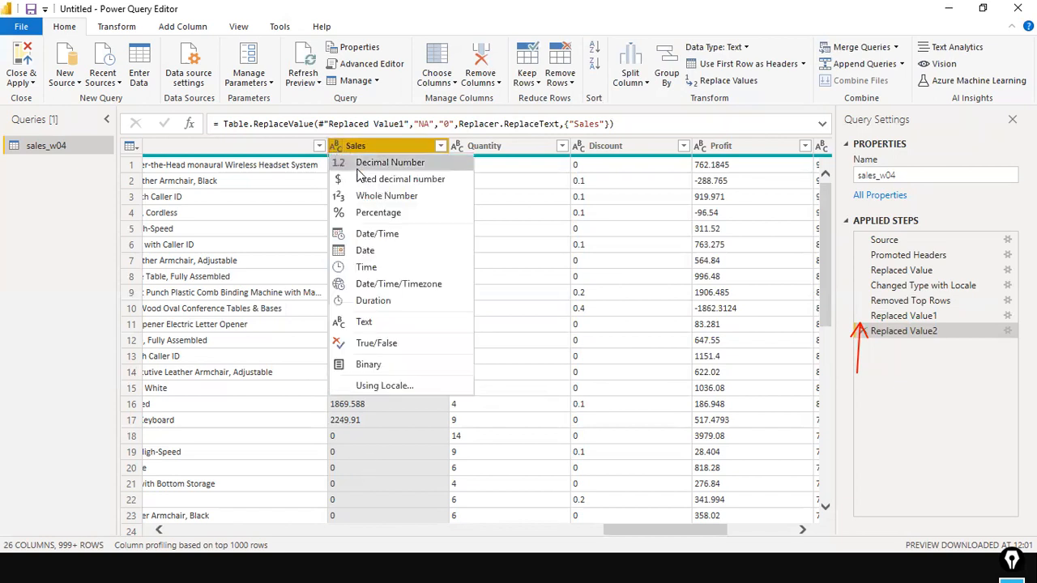
{"action": "left_click", "coordinate": [362, 164]}
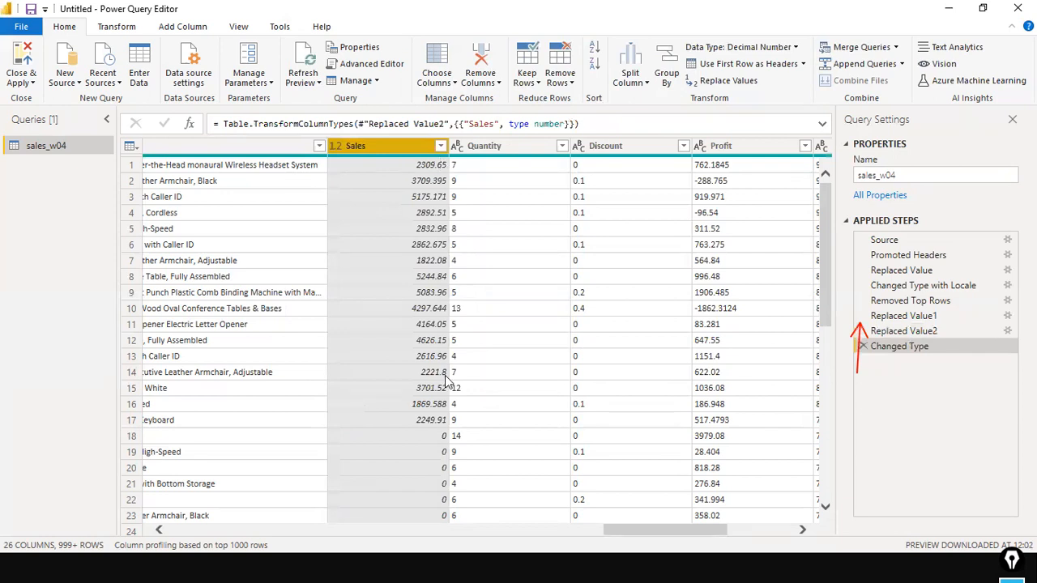
Step: Examine the Discount column's rows and its list of distinct filter values for non-numeric entries, without applying a filter
{"action": "left_click", "coordinate": [606, 152]}
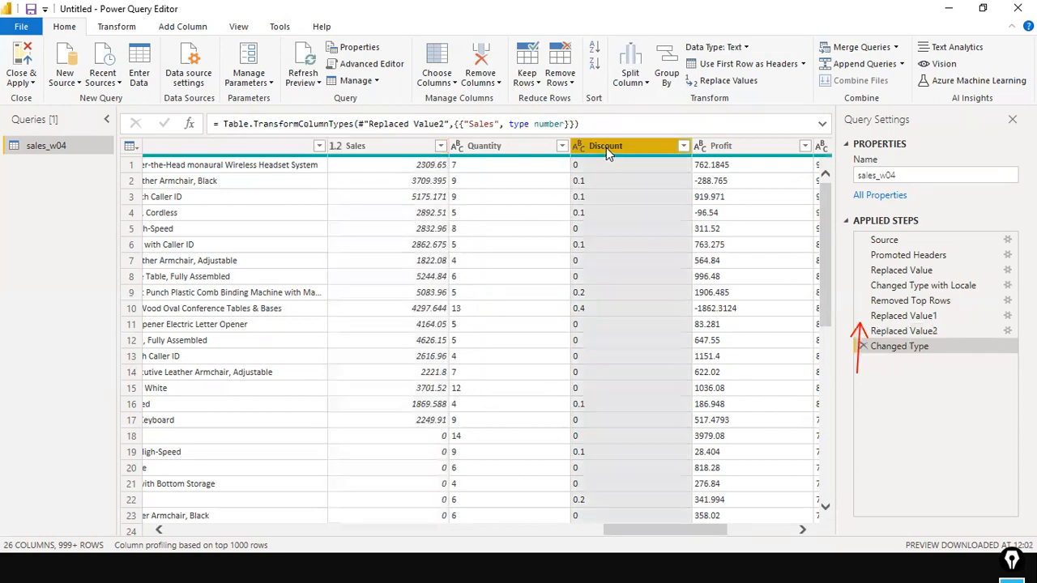
{"action": "scroll", "coordinate": [616, 225], "scroll_direction": "down", "scroll_amount": 8}
{"action": "scroll", "coordinate": [616, 225], "scroll_direction": "up", "scroll_amount": 6}
{"action": "scroll", "coordinate": [616, 232], "scroll_direction": "up", "scroll_amount": 3}
{"action": "left_click", "coordinate": [685, 147]}
{"action": "scroll", "coordinate": [599, 354], "scroll_direction": "down", "scroll_amount": 5}
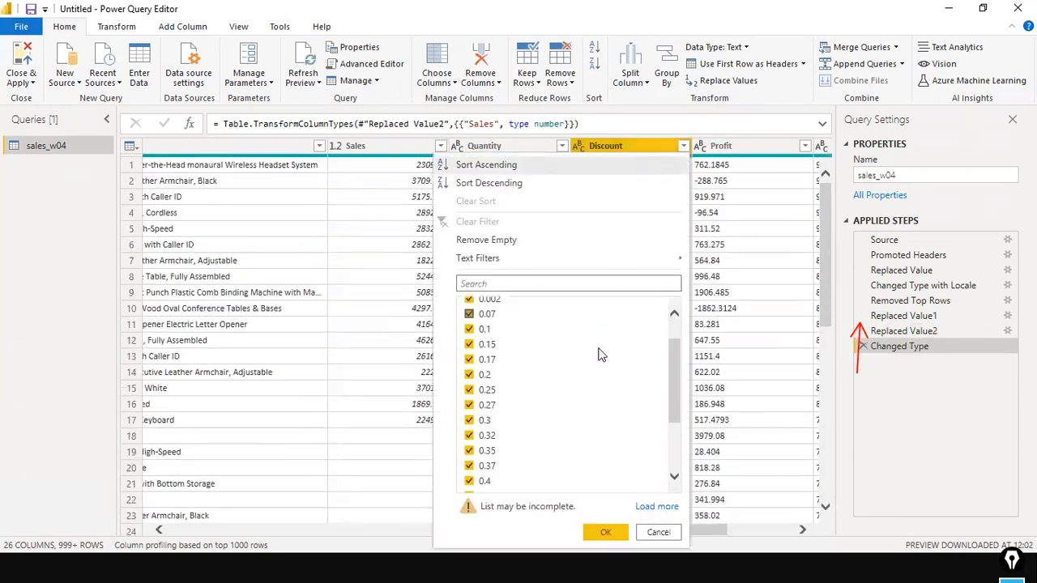
{"action": "scroll", "coordinate": [599, 354], "scroll_direction": "up", "scroll_amount": 5}
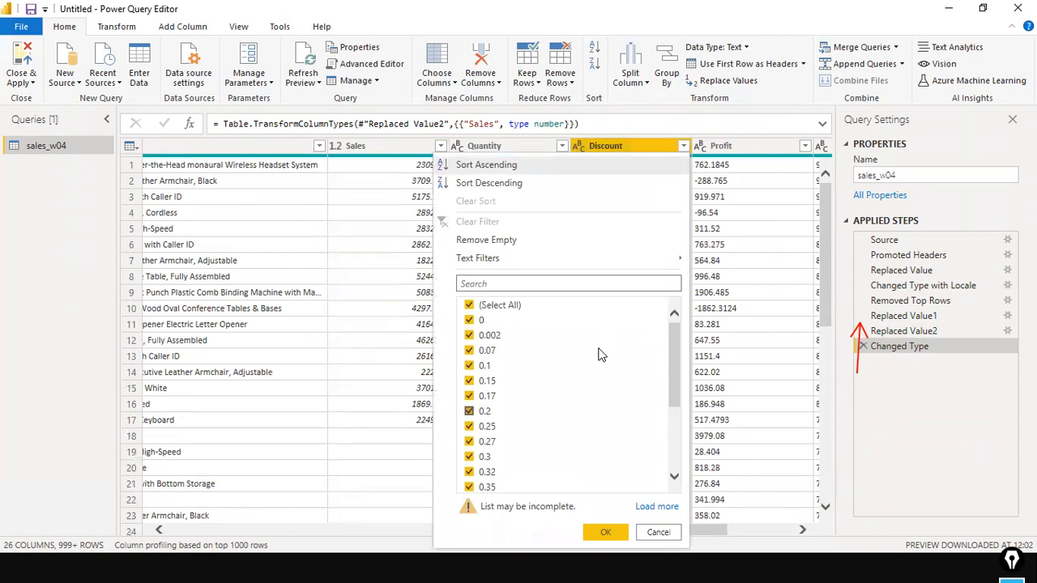
{"action": "left_click", "coordinate": [657, 534]}
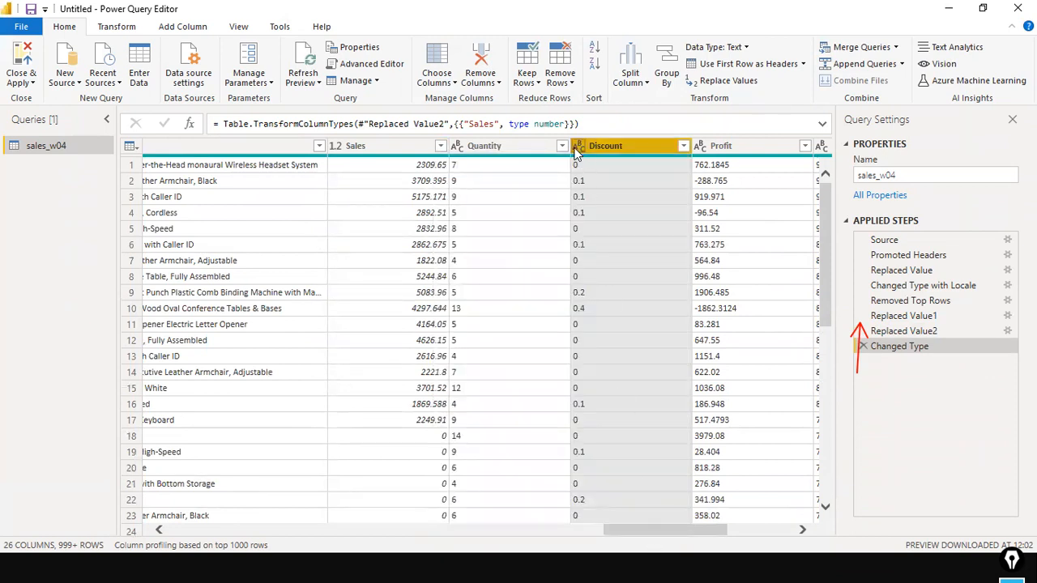
Step: Change the Discount column's data type to Decimal Number
{"action": "scroll", "coordinate": [613, 214], "scroll_direction": "down", "scroll_amount": 8}
{"action": "scroll", "coordinate": [613, 214], "scroll_direction": "up", "scroll_amount": 4}
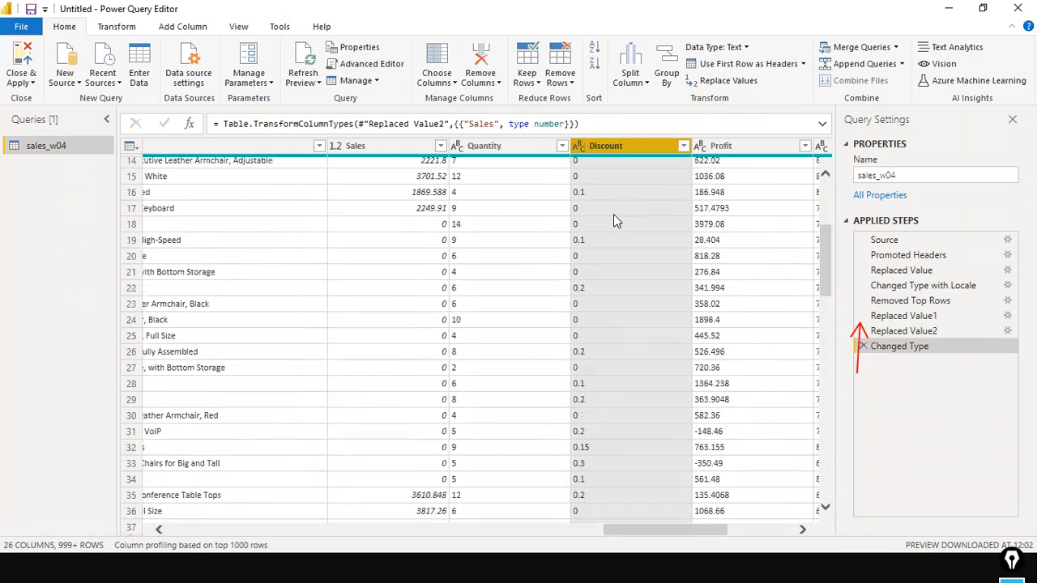
{"action": "scroll", "coordinate": [614, 214], "scroll_direction": "up", "scroll_amount": 5}
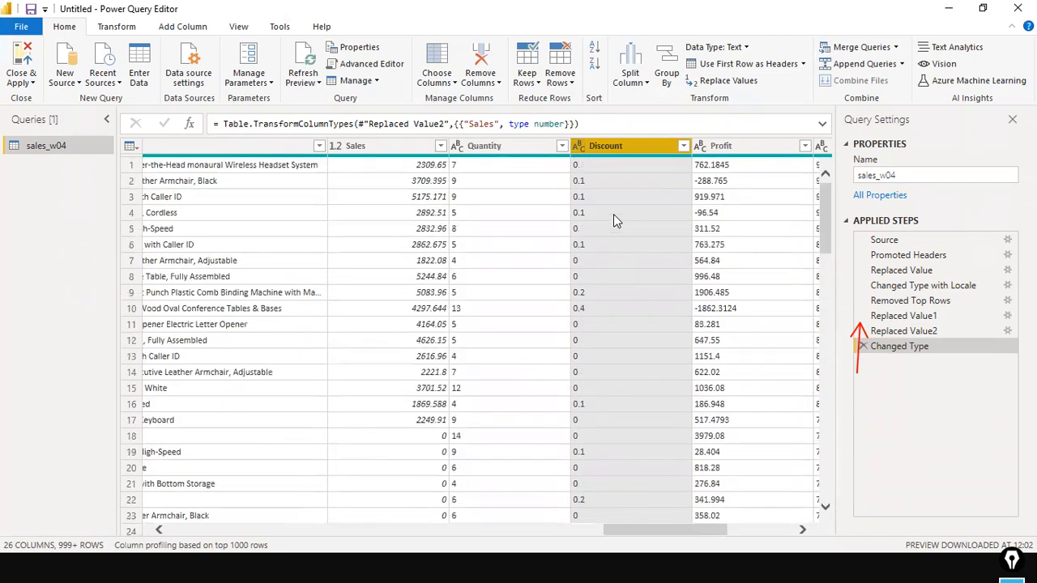
{"action": "left_click", "coordinate": [577, 147]}
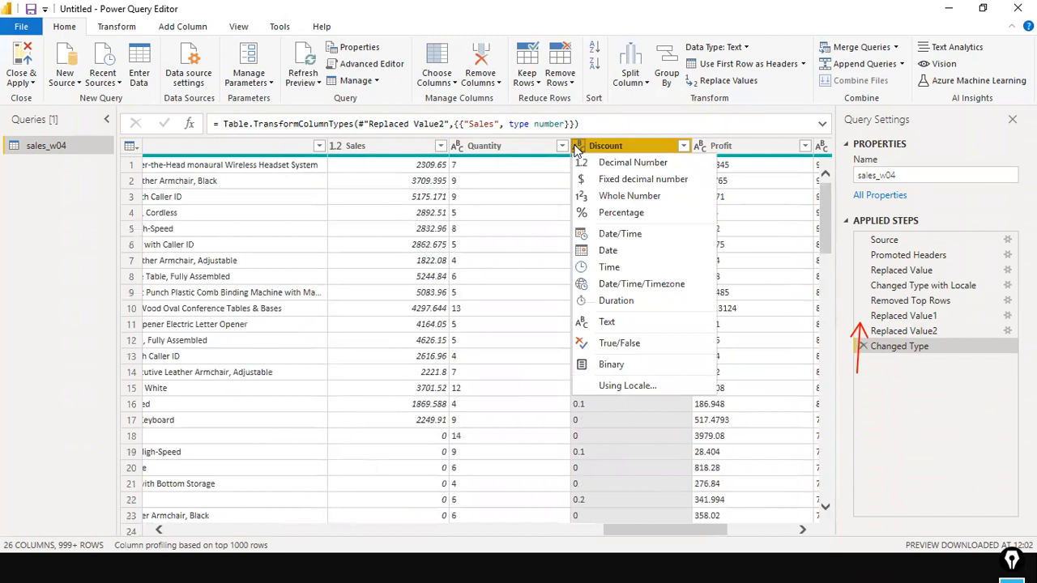
{"action": "left_click", "coordinate": [657, 162]}
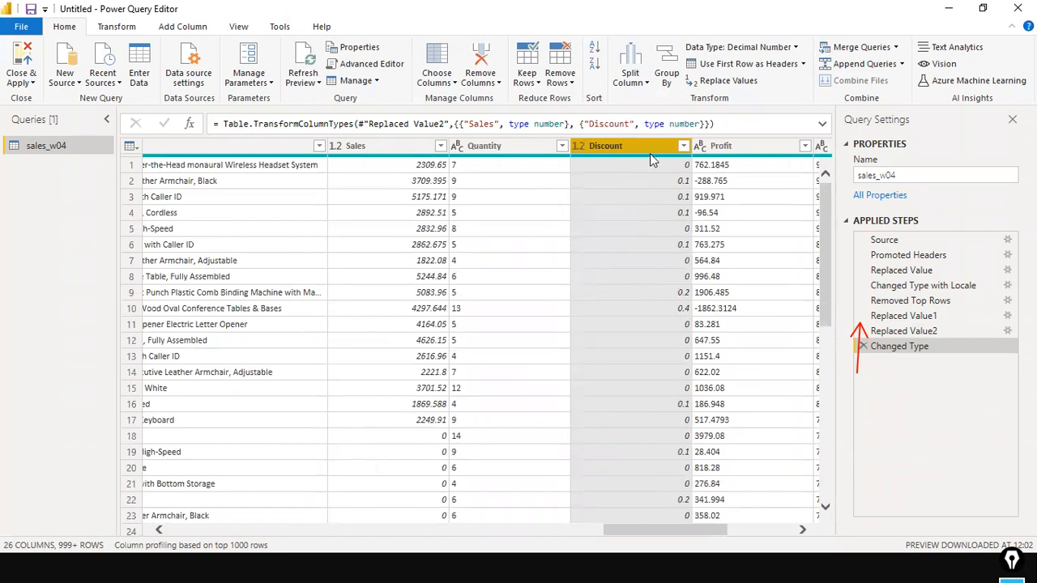
Step: Turn on Column quality for the data preview and check the Discount column's valid, error and empty figures
{"action": "left_click", "coordinate": [237, 28]}
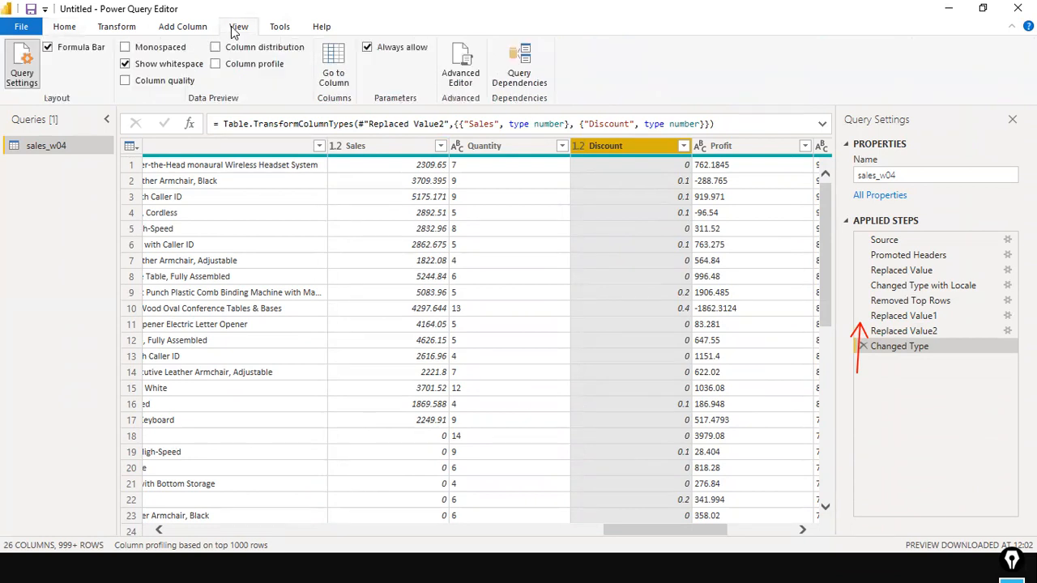
{"action": "left_click", "coordinate": [127, 82]}
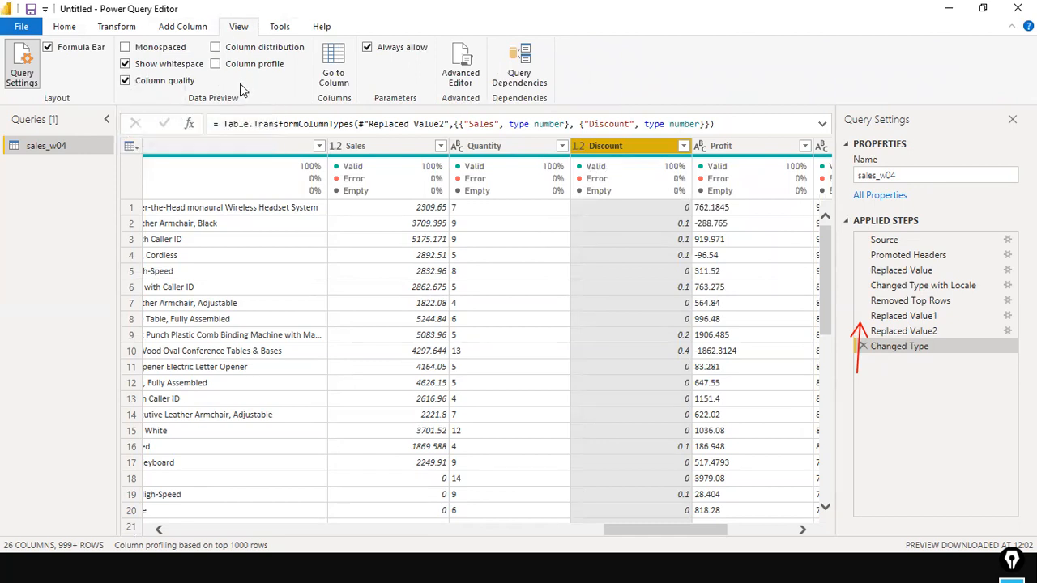
{"action": "mouse_move", "coordinate": [622, 187]}
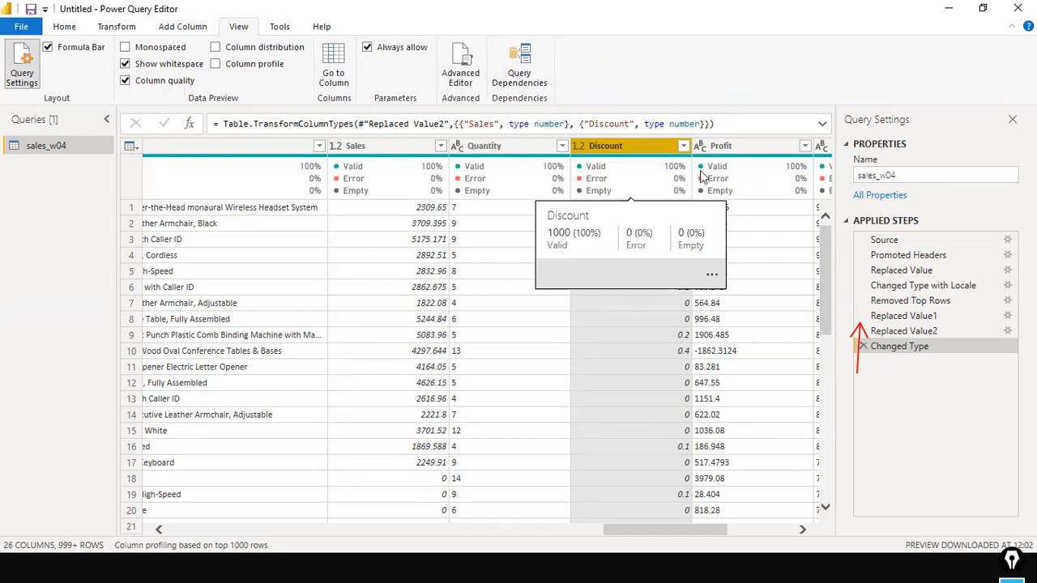
{"action": "mouse_move", "coordinate": [678, 175]}
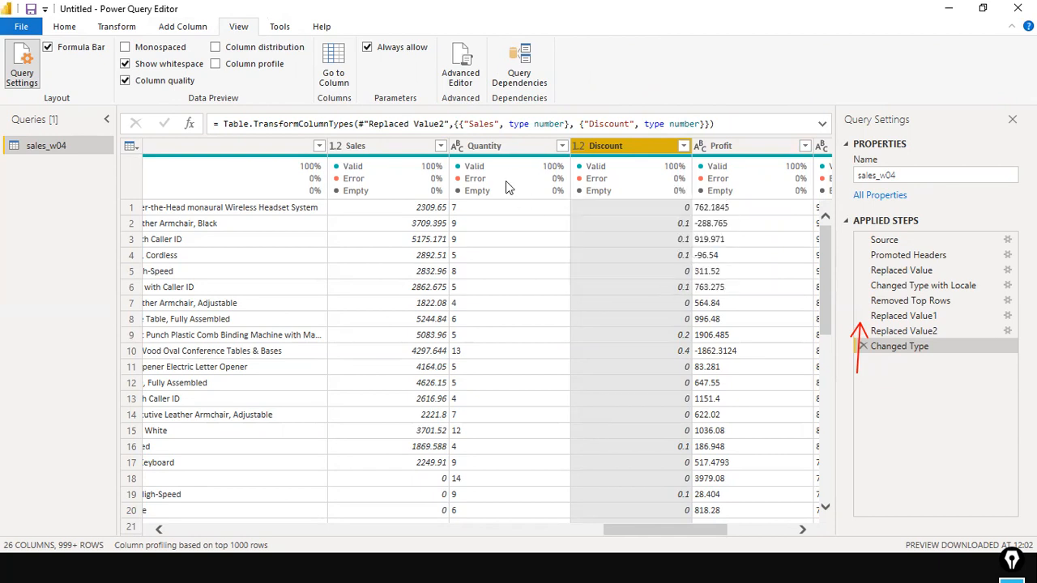
Step: Change the Quantity column's data type to Decimal Number and check its column quality
{"action": "left_click", "coordinate": [509, 148]}
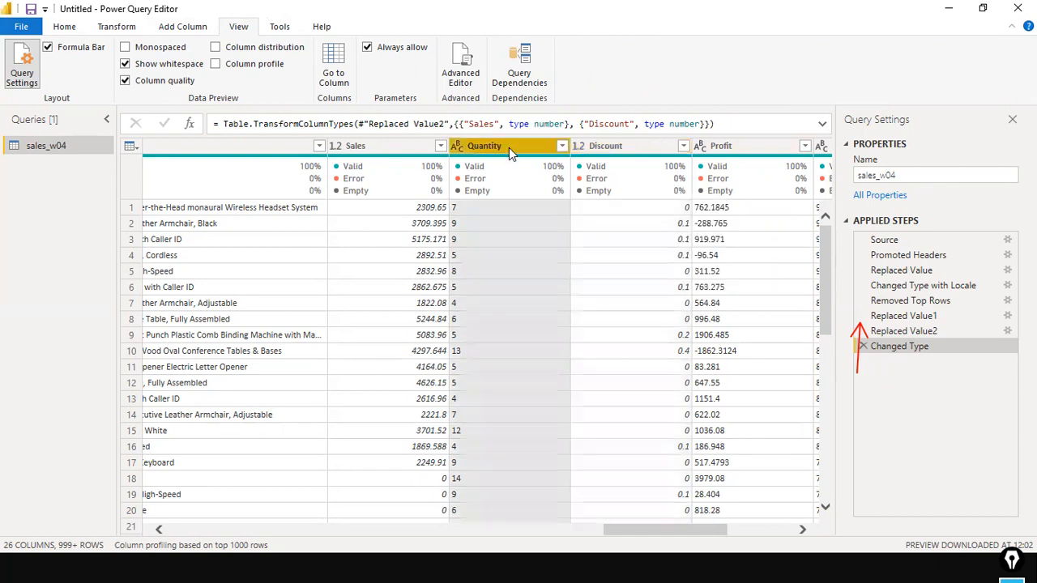
{"action": "left_click", "coordinate": [456, 146]}
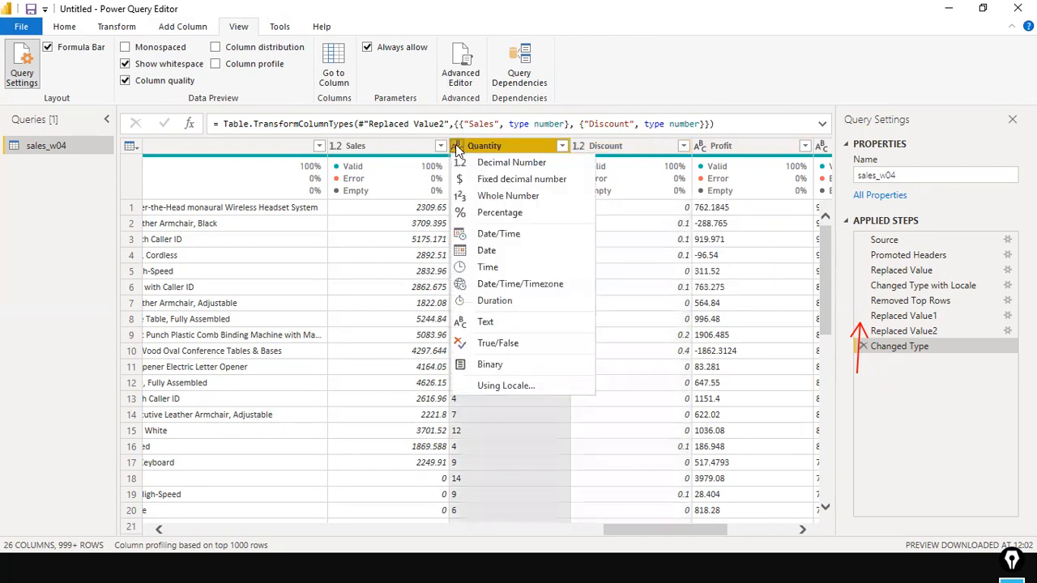
{"action": "left_click", "coordinate": [495, 161]}
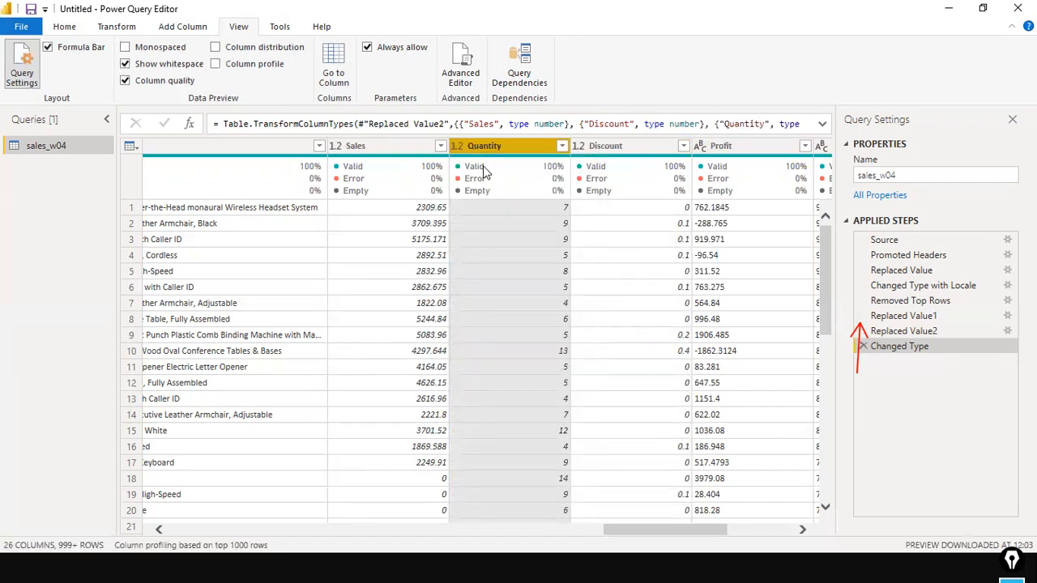
{"action": "mouse_move", "coordinate": [554, 174]}
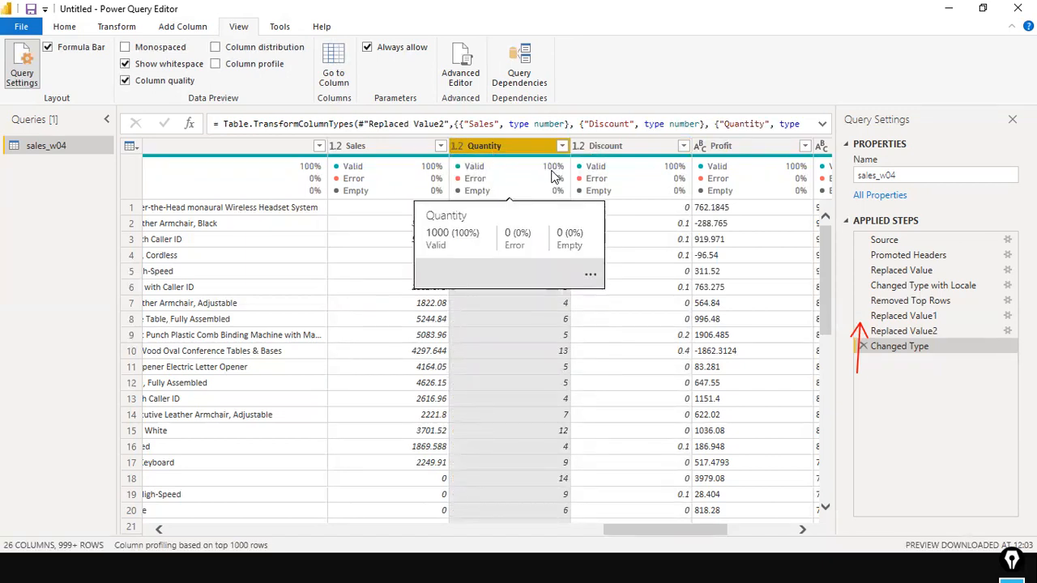
Step: Review the data type options for the Sales column without changing its type, and look through its converted values
{"action": "left_click", "coordinate": [405, 152]}
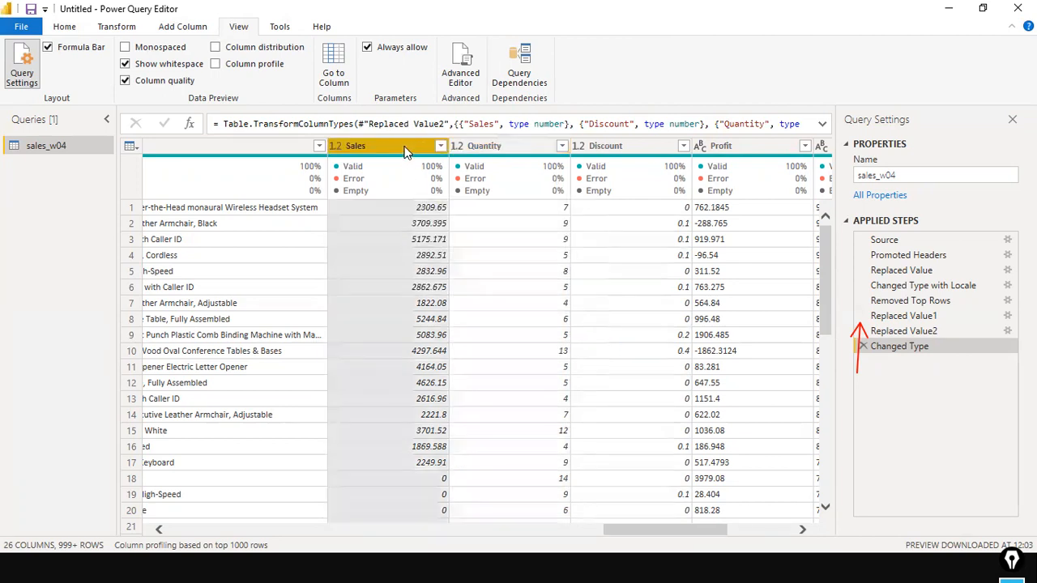
{"action": "left_click", "coordinate": [337, 150]}
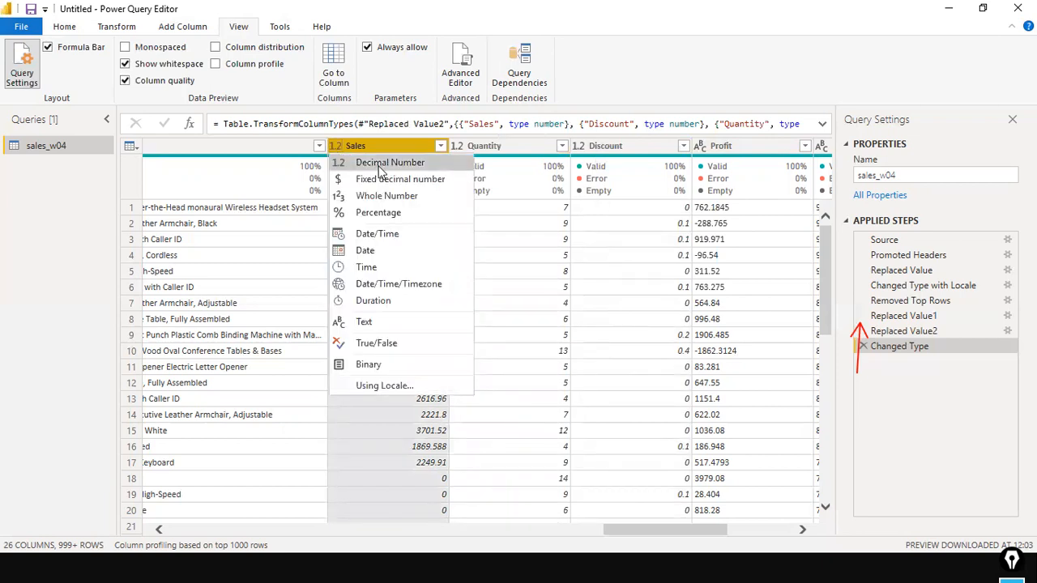
{"action": "left_click", "coordinate": [648, 89]}
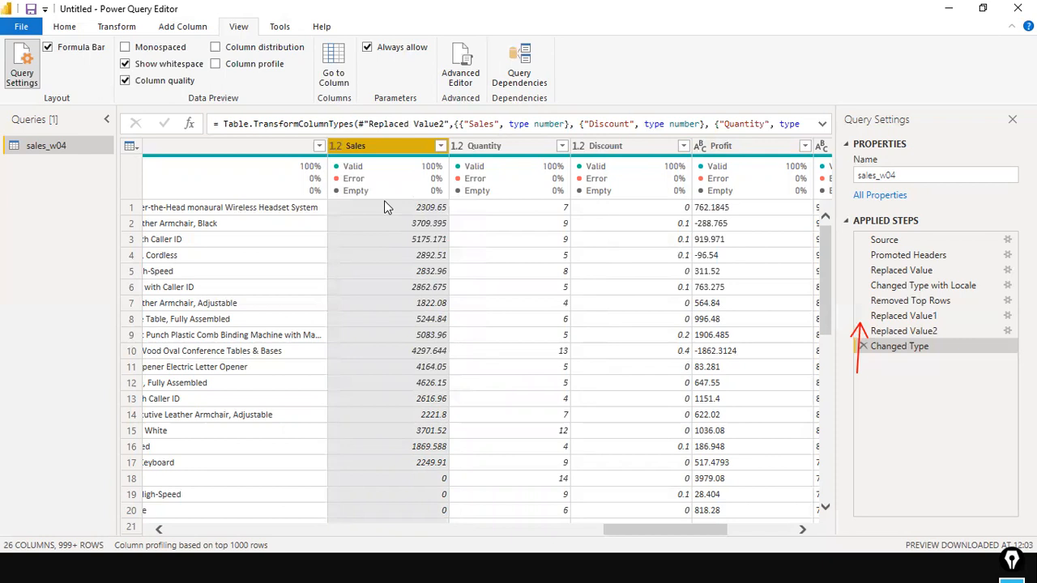
{"action": "scroll", "coordinate": [384, 200], "scroll_direction": "down", "scroll_amount": 4}
{"action": "scroll", "coordinate": [384, 200], "scroll_direction": "up", "scroll_amount": 4}
{"action": "scroll", "coordinate": [412, 218], "scroll_direction": "down", "scroll_amount": 3}
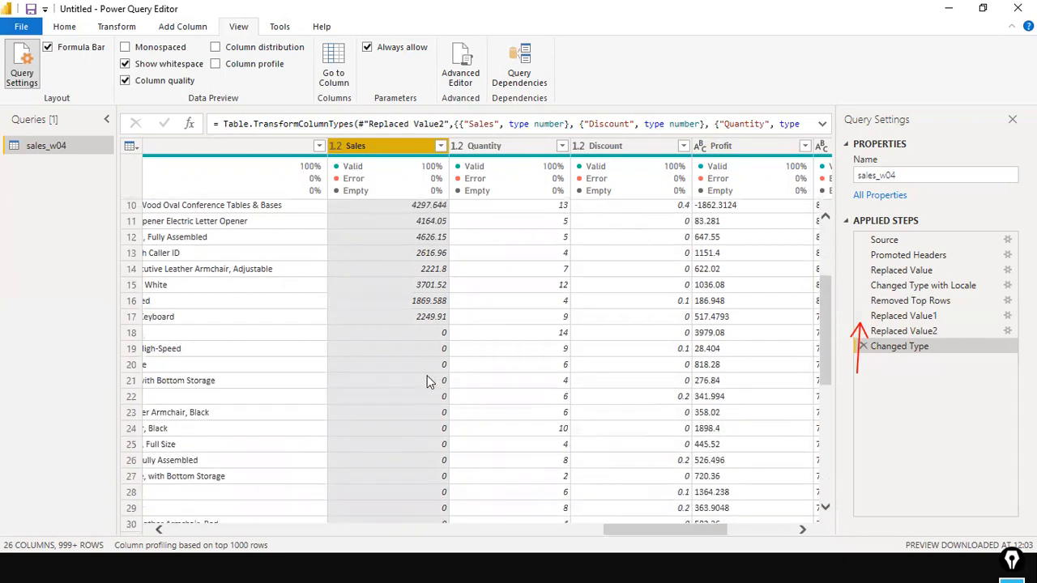
{"action": "scroll", "coordinate": [427, 372], "scroll_direction": "up", "scroll_amount": 3}
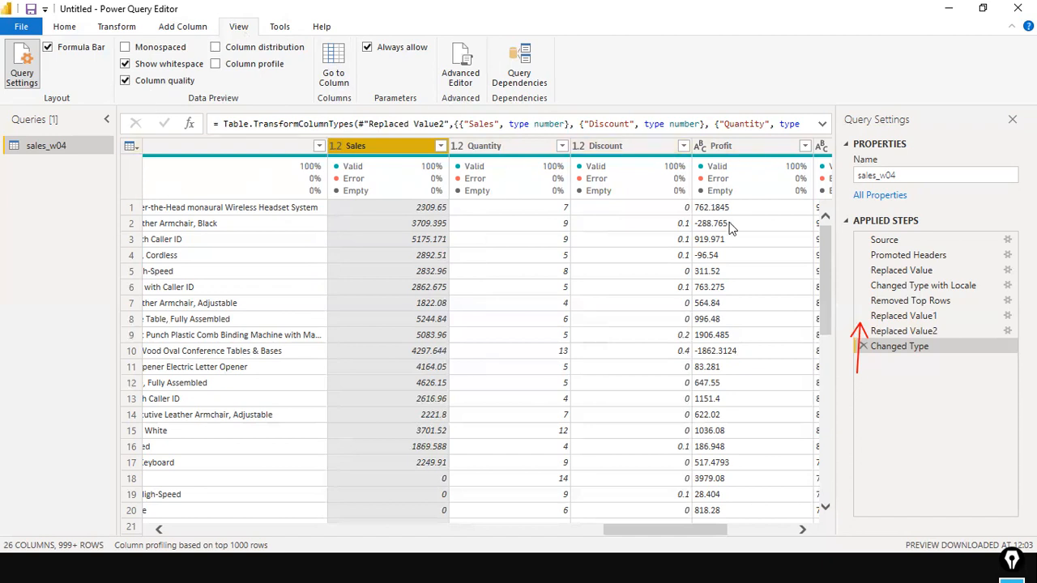
Step: Look over the first columns of the table and check the column quality of Ship_Date
{"action": "left_click_drag", "start_coordinate": [653, 532], "coordinate": [293, 488]}
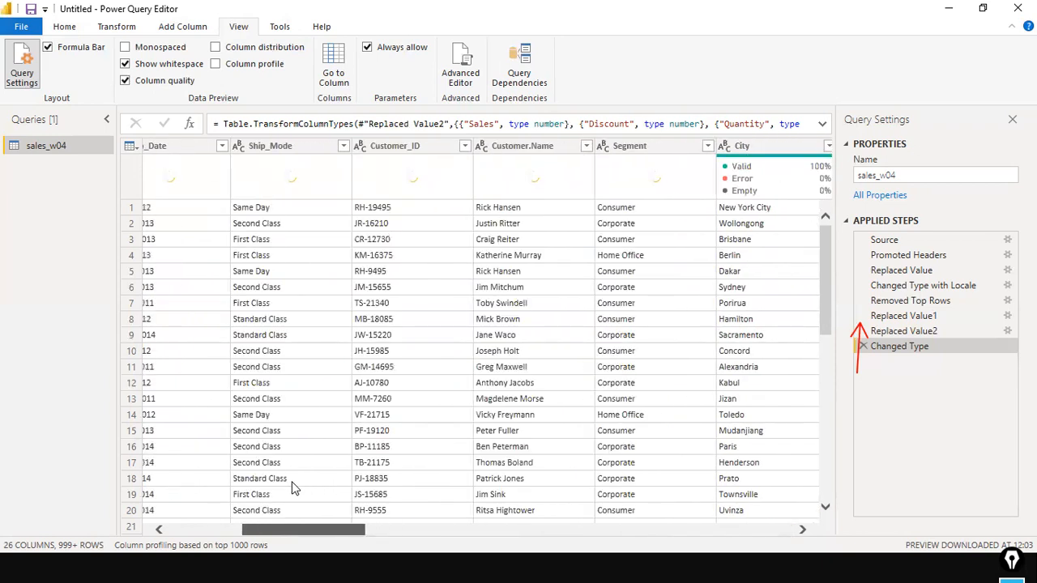
{"action": "left_click_drag", "start_coordinate": [294, 489], "coordinate": [215, 480]}
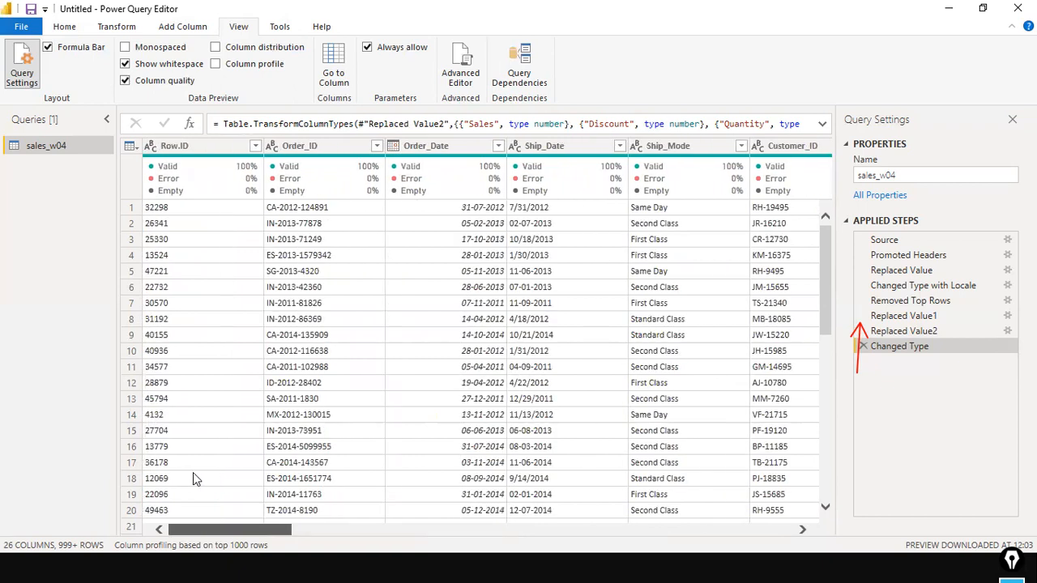
{"action": "left_click_drag", "start_coordinate": [193, 478], "coordinate": [251, 478]}
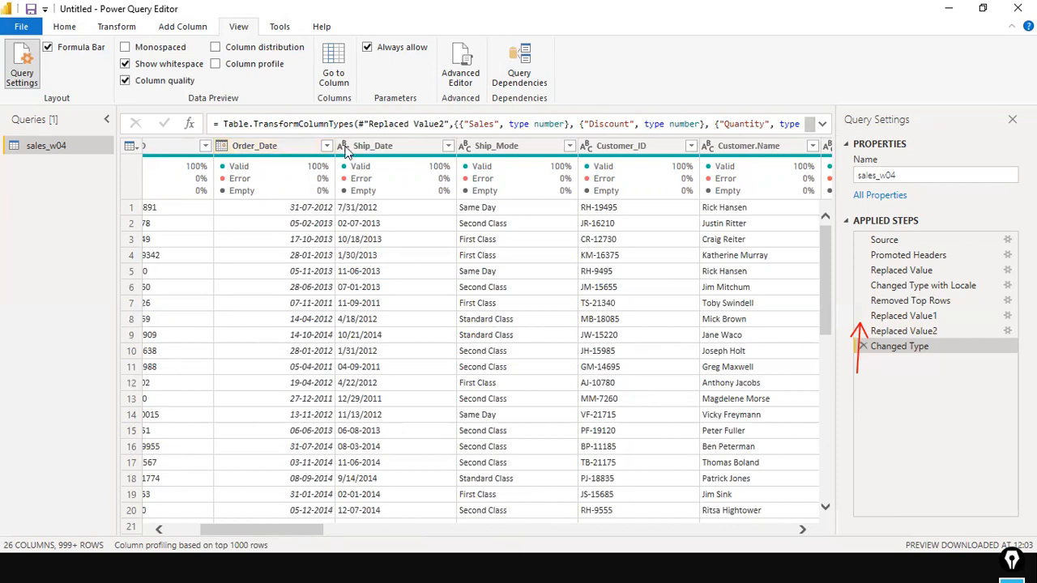
{"action": "mouse_move", "coordinate": [407, 170]}
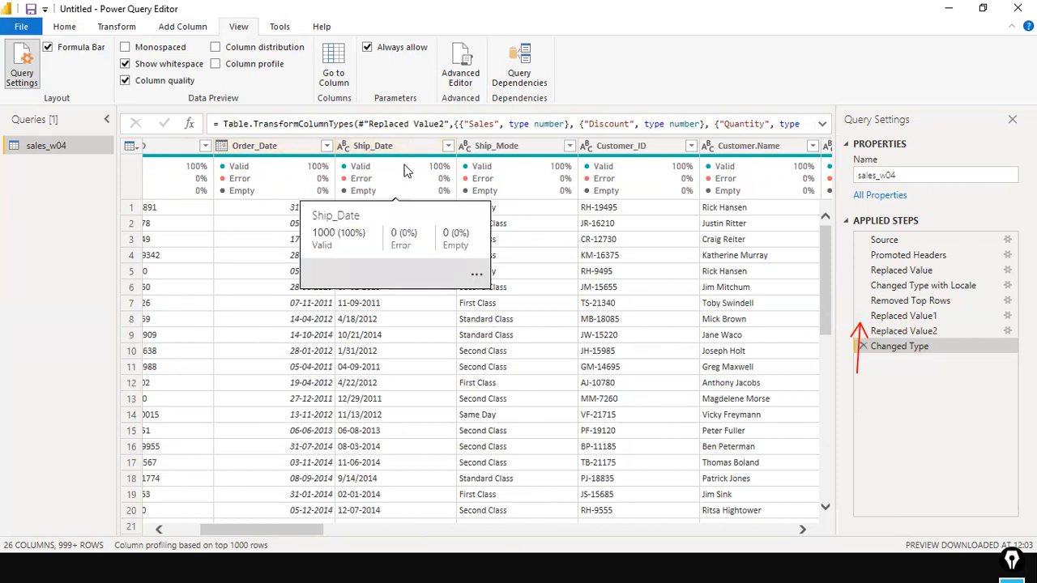
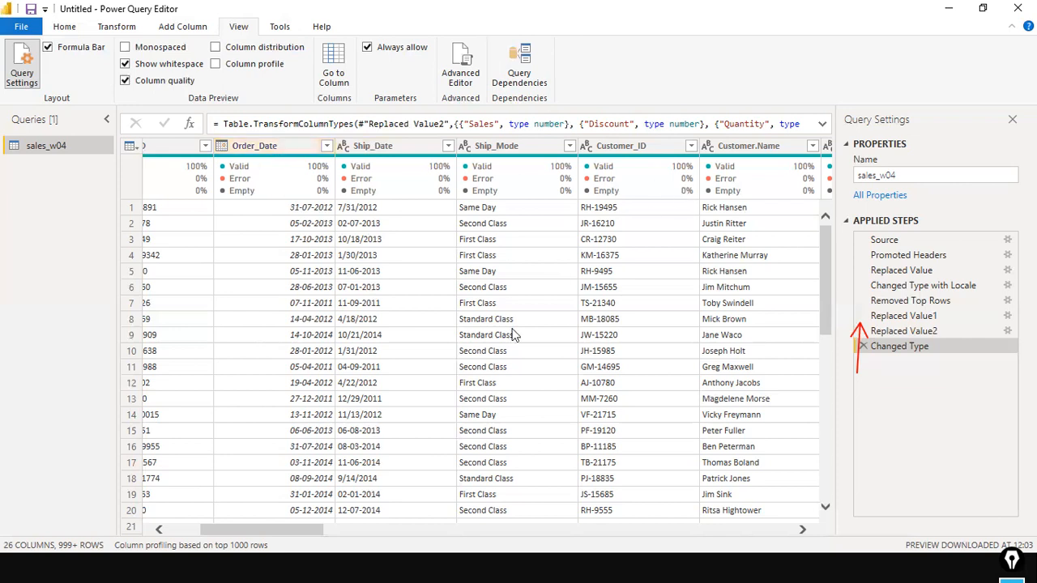
Step: Remove the Row.ID column from the sales_w04 query
{"action": "left_click_drag", "start_coordinate": [281, 530], "coordinate": [135, 452]}
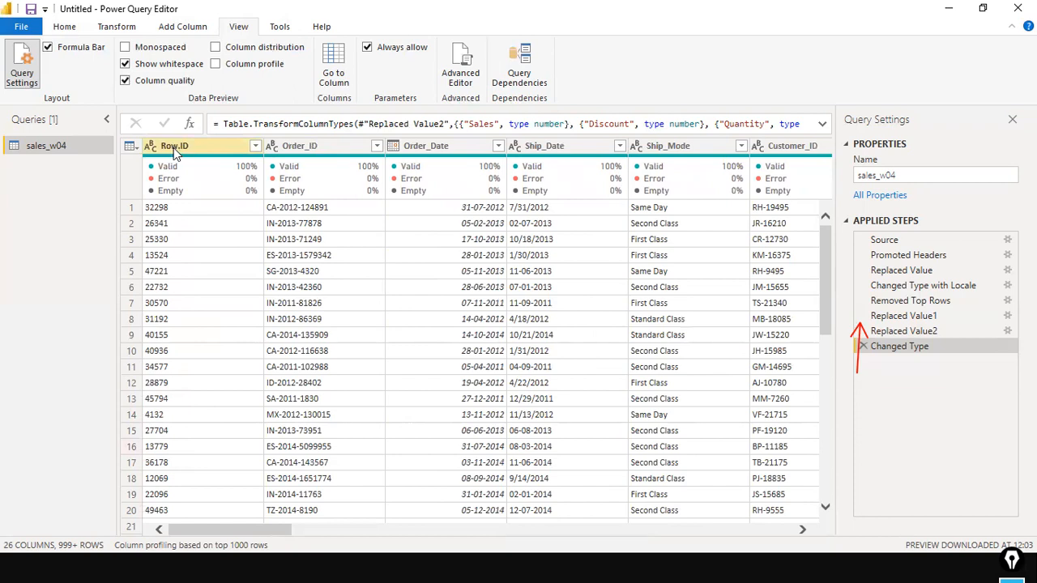
{"action": "right_click", "coordinate": [209, 149]}
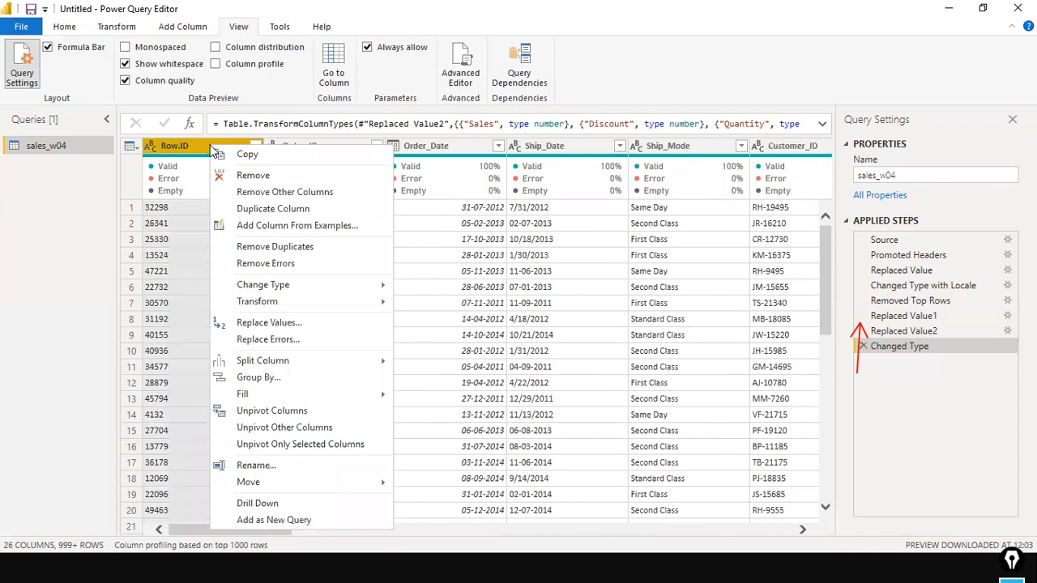
{"action": "left_click", "coordinate": [252, 176]}
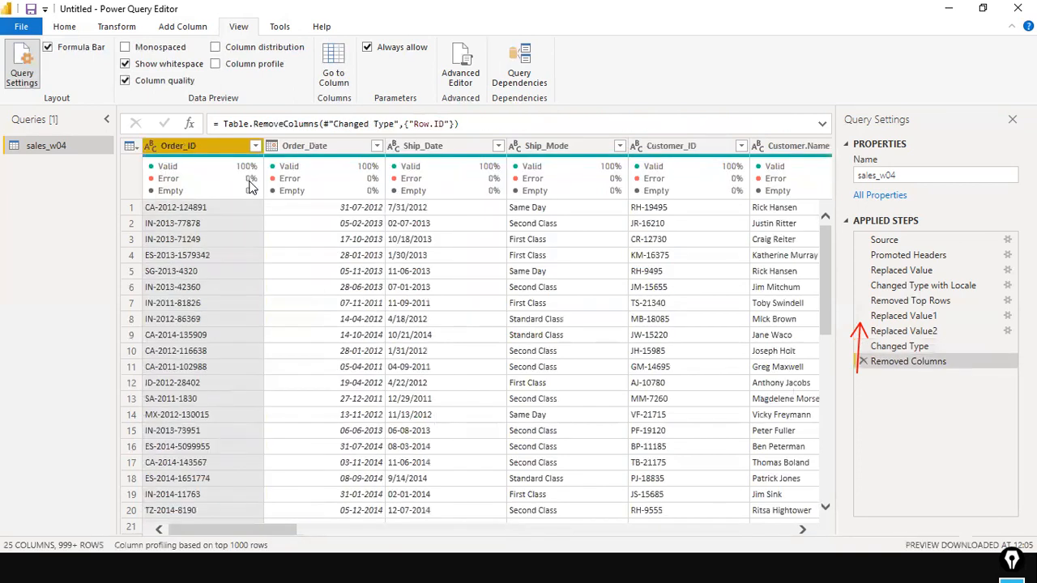
{"action": "left_click_drag", "start_coordinate": [932, 141], "coordinate": [956, 359]}
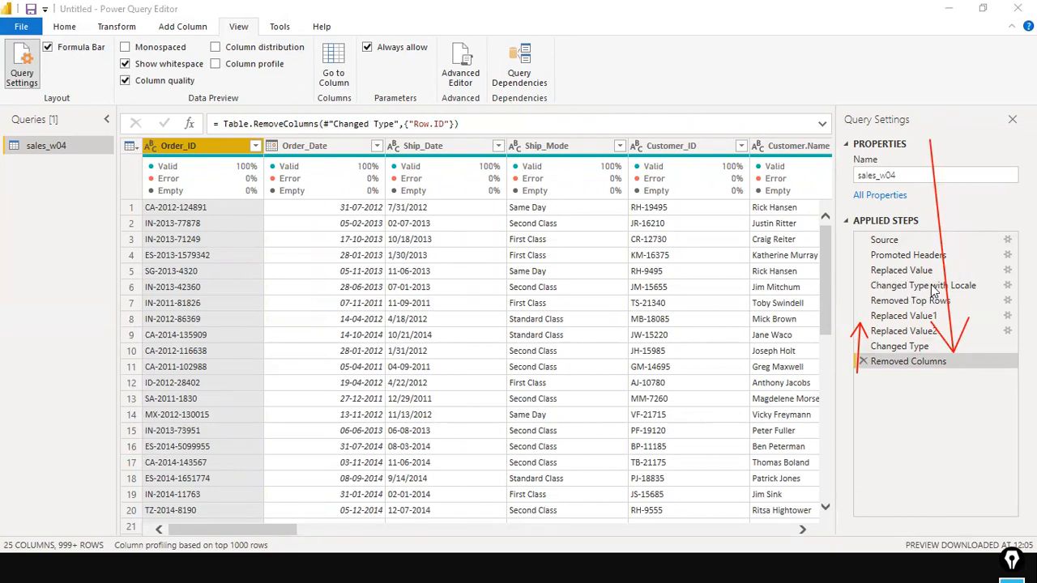
{"action": "key", "text": "Escape"}
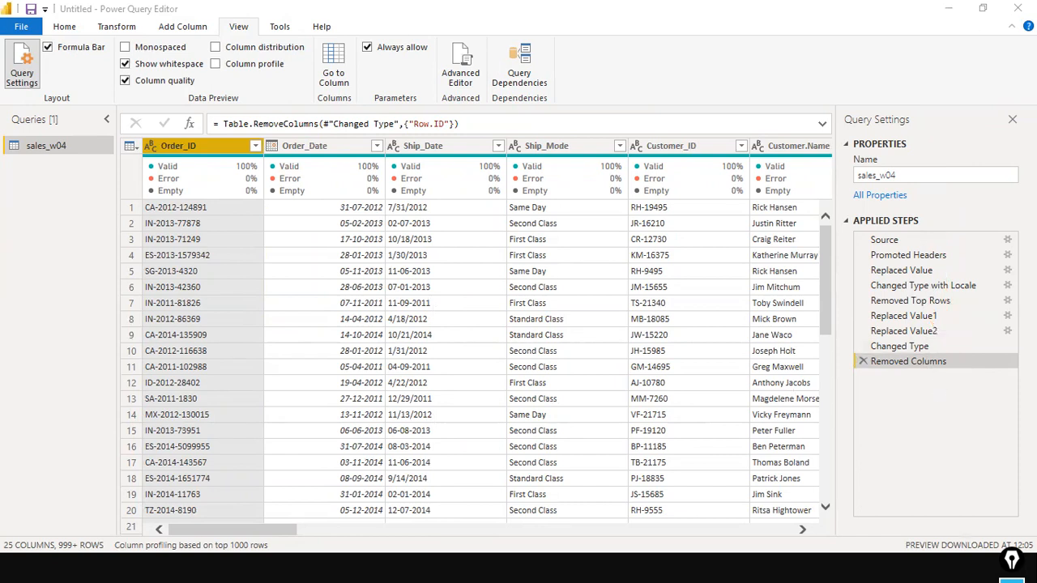
{"action": "left_click_drag", "start_coordinate": [828, 196], "coordinate": [871, 270]}
Step: View the query's Source step and highlight the CSV file path in its formula
{"action": "left_click", "coordinate": [895, 240]}
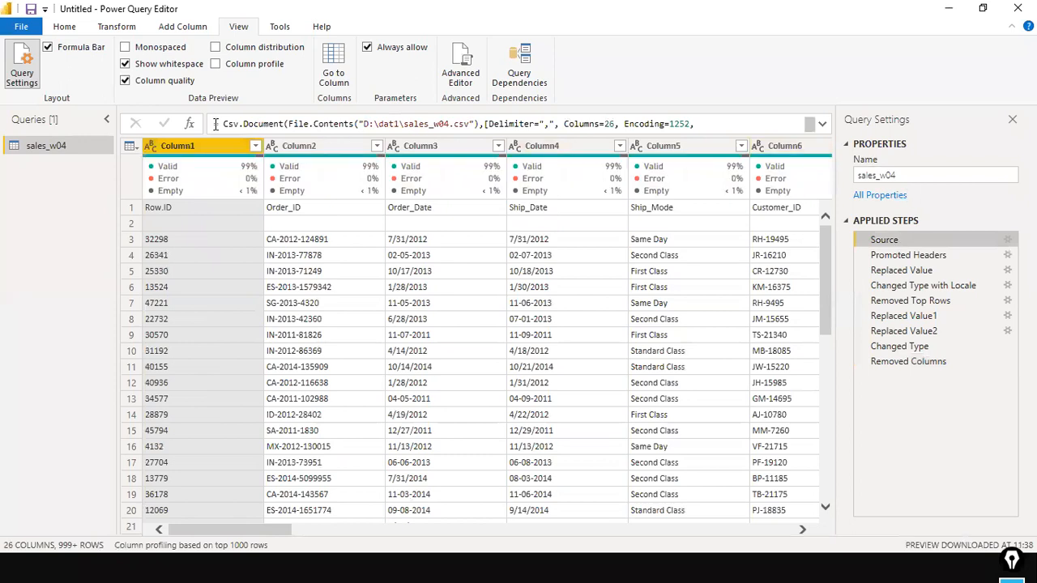
{"action": "left_click_drag", "start_coordinate": [468, 130], "coordinate": [367, 127]}
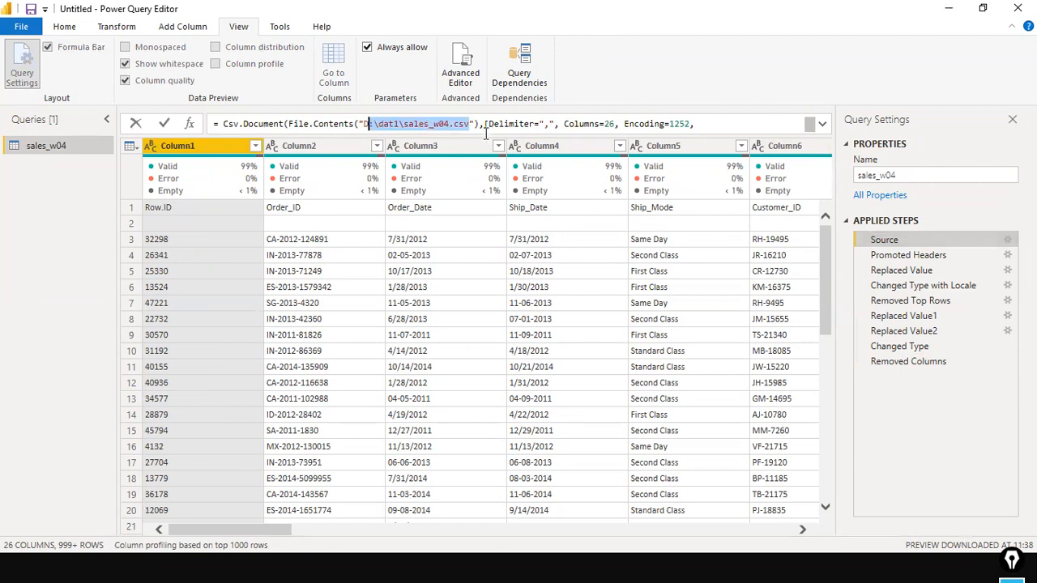
Step: Examine the Source step's full formula, highlighting the CSV file path, the comma delimiter and the column count
{"action": "left_click", "coordinate": [469, 123]}
{"action": "left_click_drag", "start_coordinate": [468, 123], "coordinate": [363, 124]}
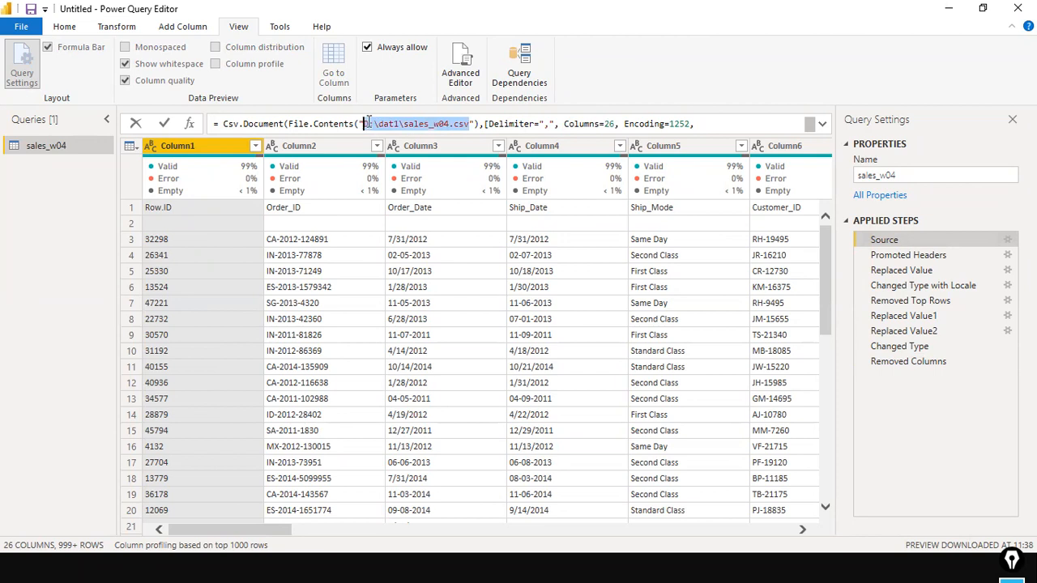
{"action": "left_click", "coordinate": [464, 123]}
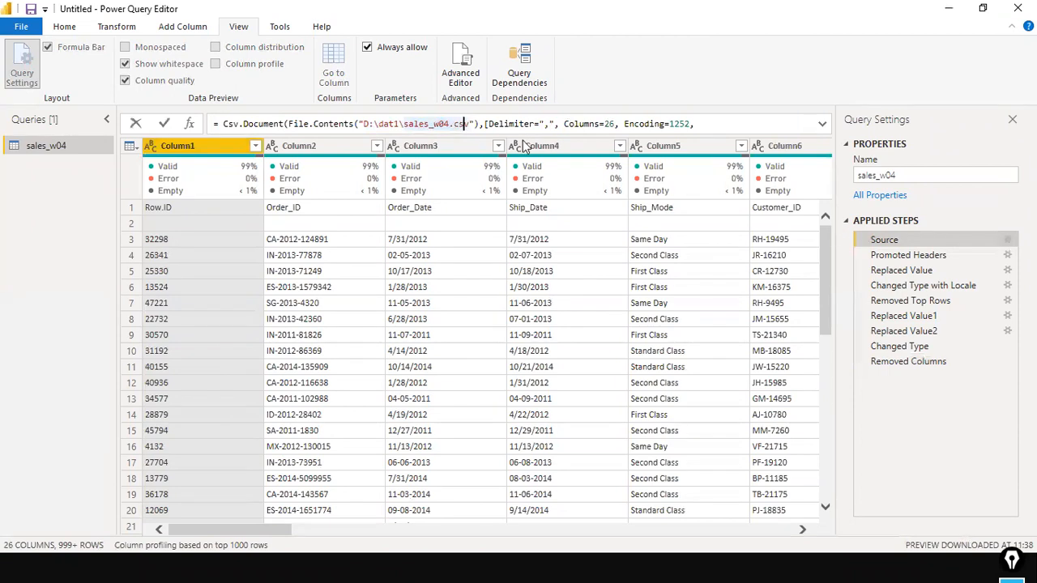
{"action": "double_click", "coordinate": [544, 124]}
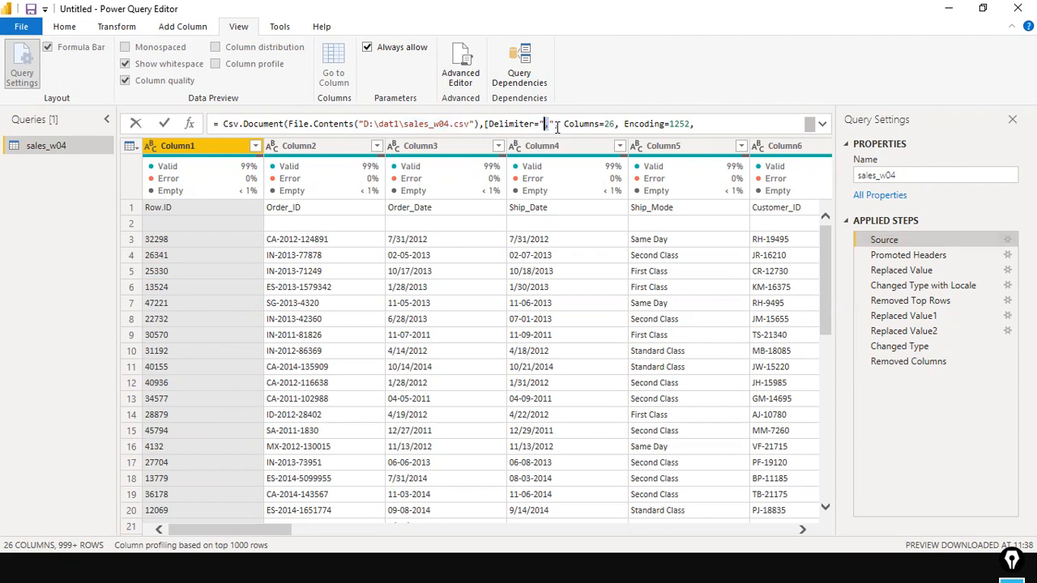
{"action": "left_click", "coordinate": [603, 124]}
{"action": "left_click", "coordinate": [823, 125]}
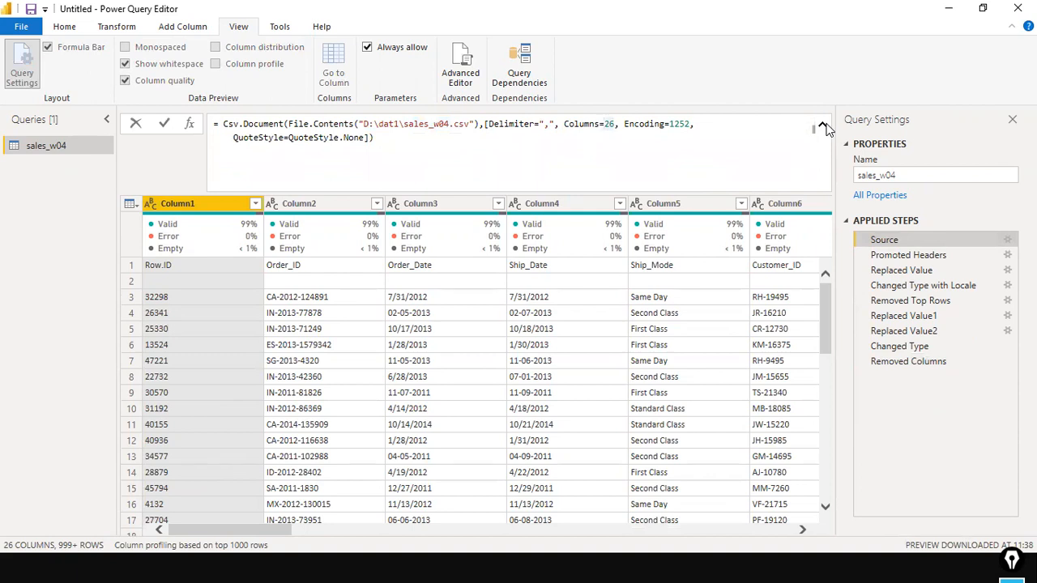
{"action": "left_click", "coordinate": [823, 127]}
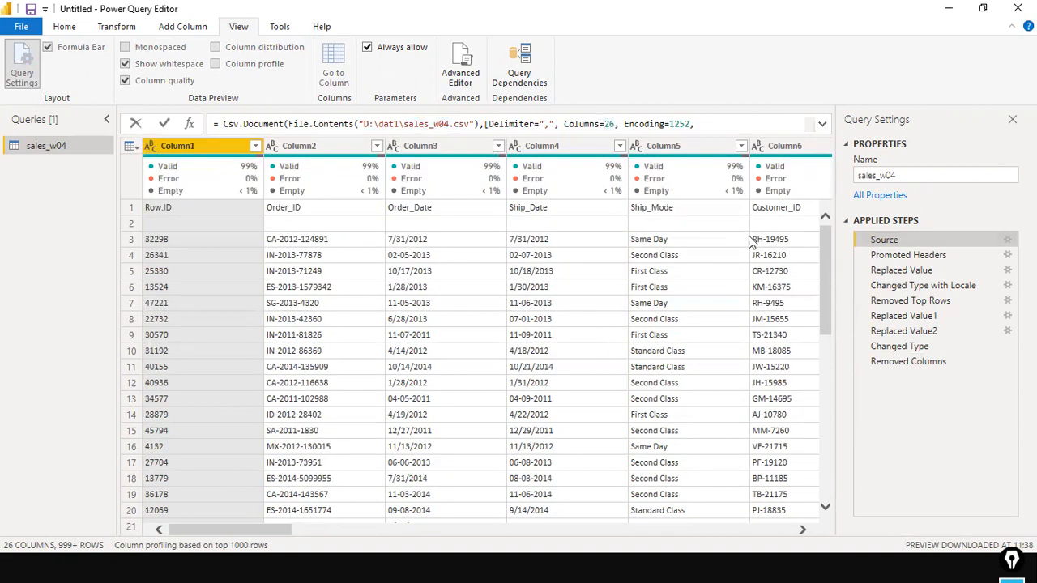
Step: Compare the Source and Promoted Headers steps, marking with an arrow how the first row moves up into the column headers
{"action": "left_click", "coordinate": [912, 257]}
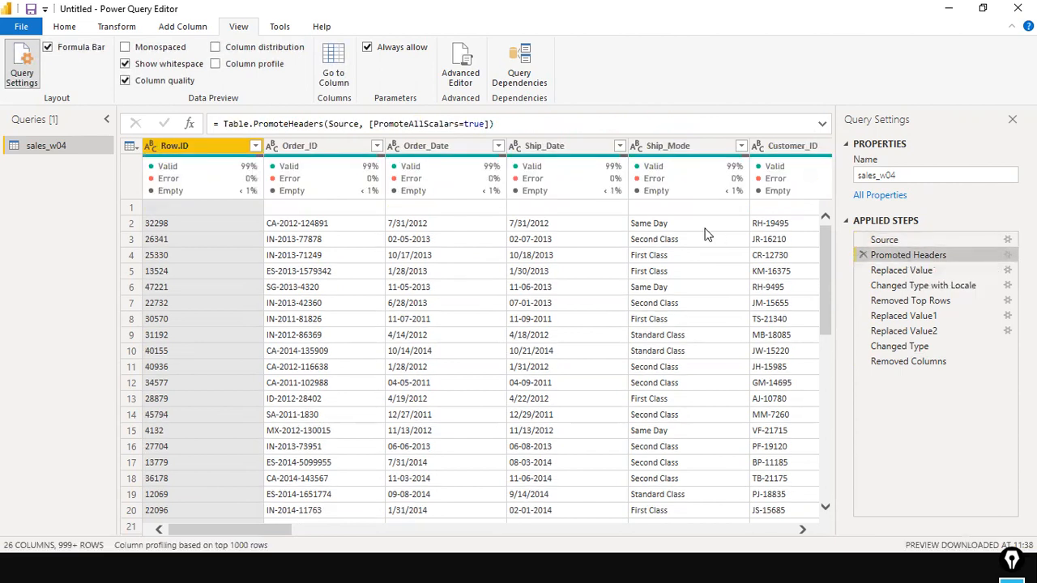
{"action": "left_click", "coordinate": [901, 242]}
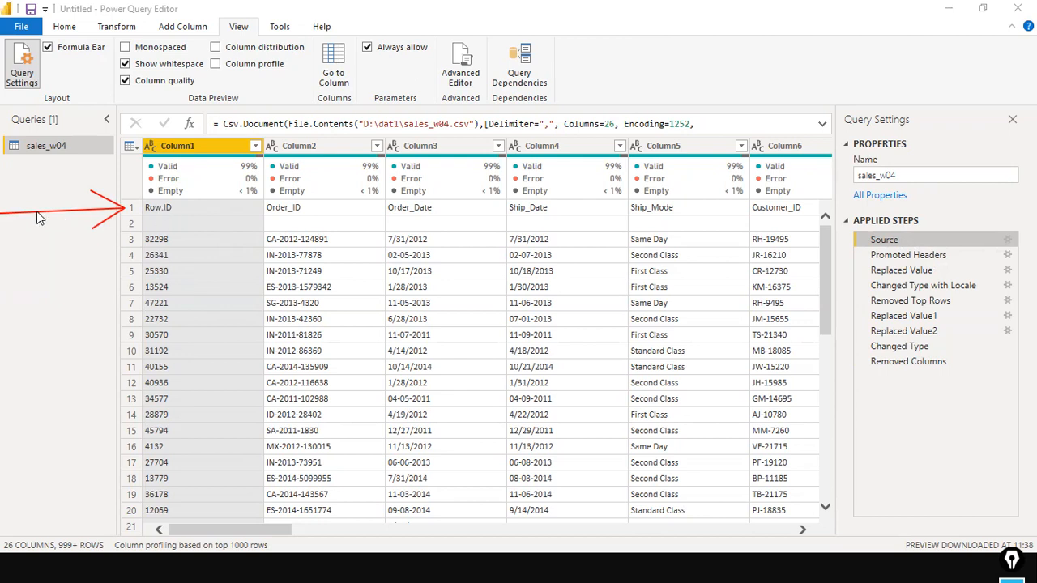
{"action": "left_click_drag", "start_coordinate": [68, 209], "coordinate": [160, 148]}
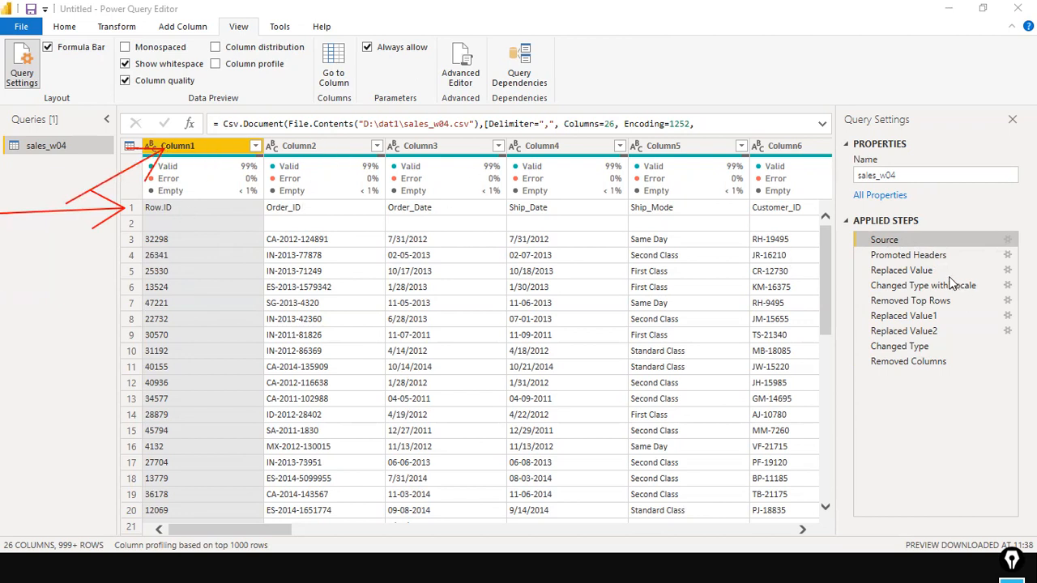
{"action": "left_click", "coordinate": [910, 258]}
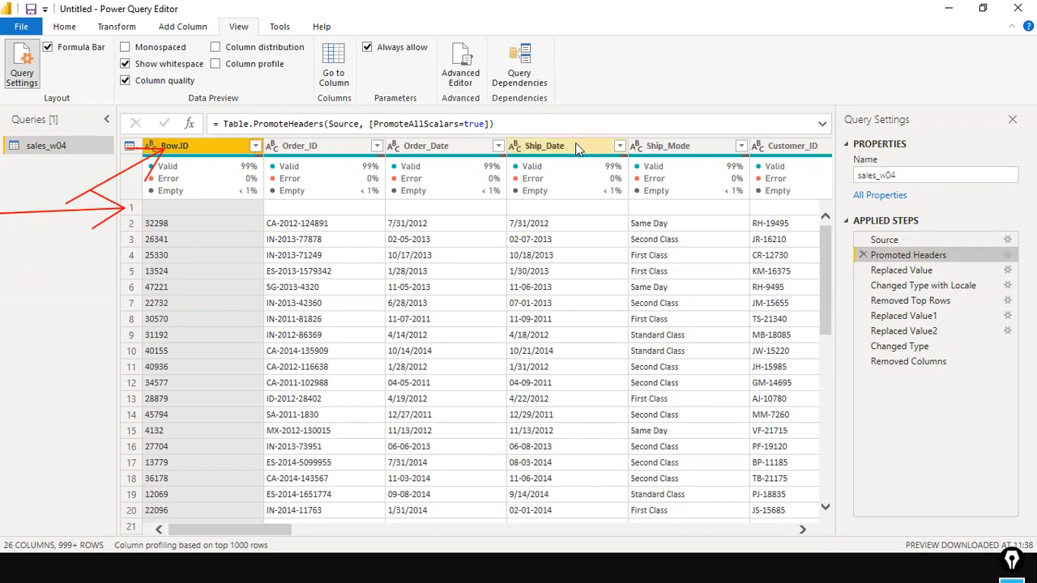
{"action": "mouse_move", "coordinate": [761, 193]}
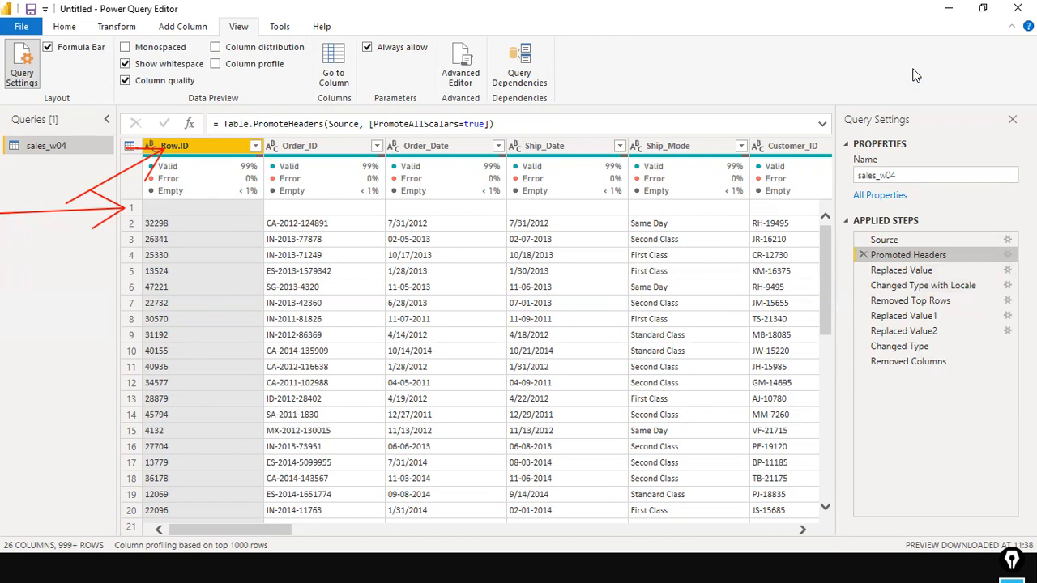
Step: View the Replaced Value step and expand its formula to inspect the Order_Date replacement
{"action": "left_click", "coordinate": [913, 271]}
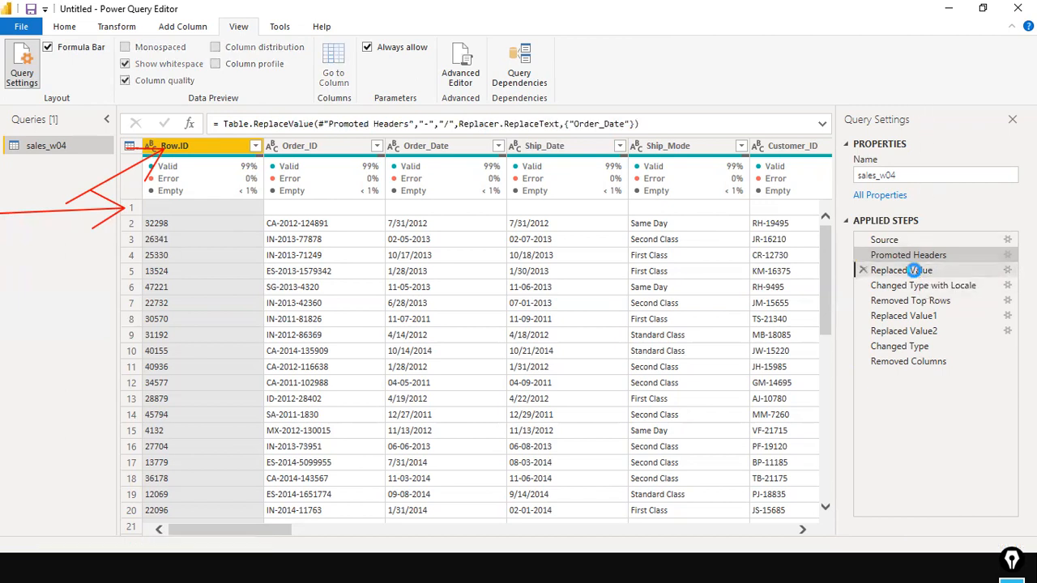
{"action": "left_click", "coordinate": [821, 127]}
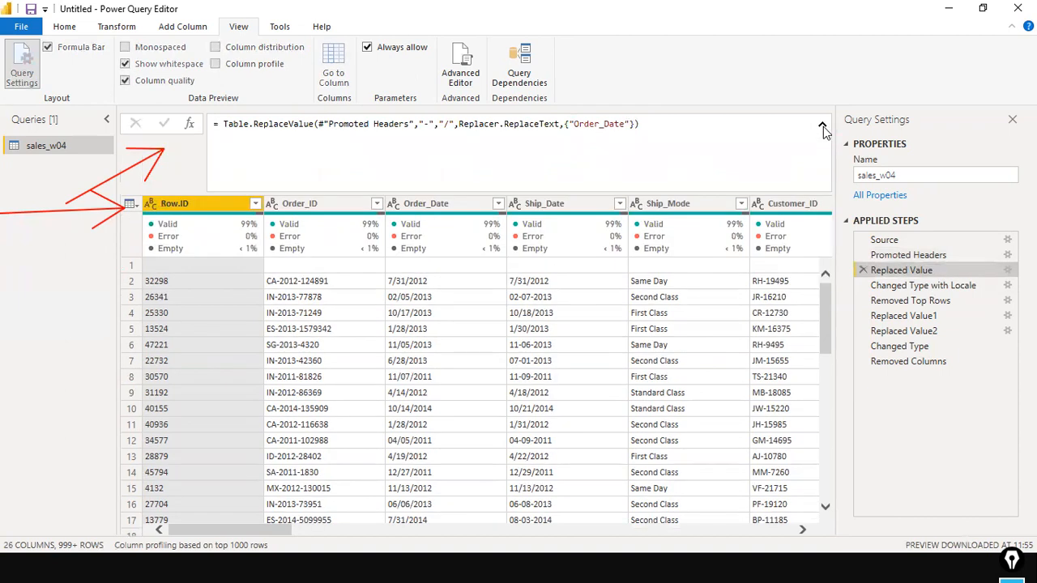
{"action": "left_click", "coordinate": [821, 127]}
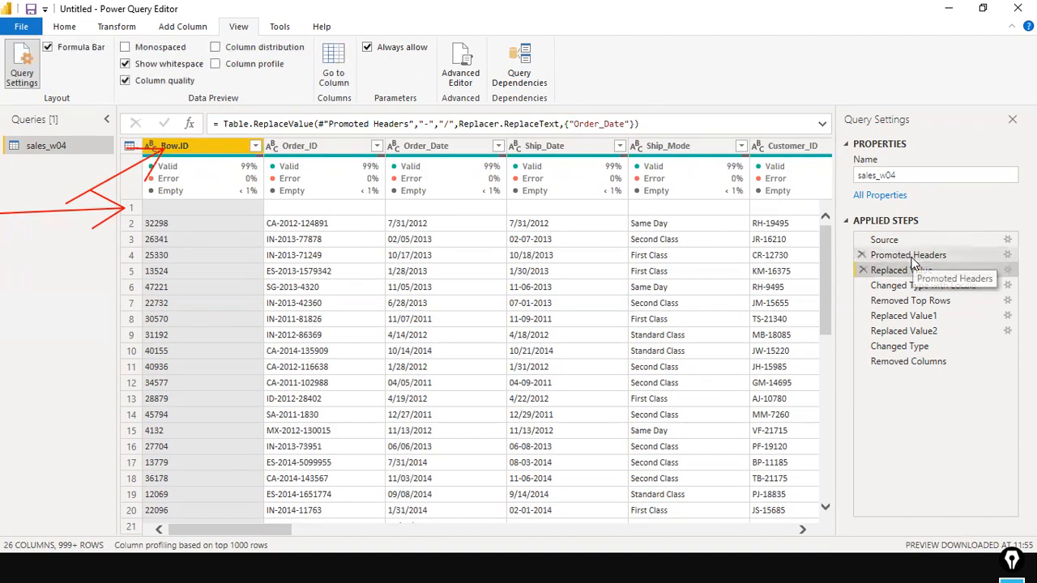
Step: Return to the Source step and expand its formula again to read it in full, collapsing it when done
{"action": "left_click_drag", "start_coordinate": [913, 261], "coordinate": [911, 257]}
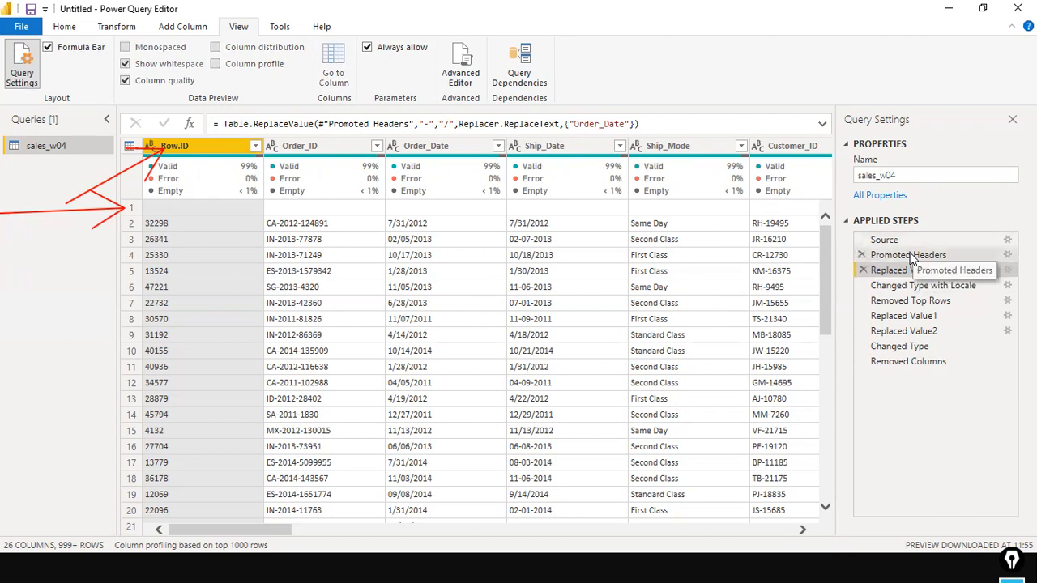
{"action": "left_click", "coordinate": [911, 256]}
{"action": "left_click", "coordinate": [909, 237]}
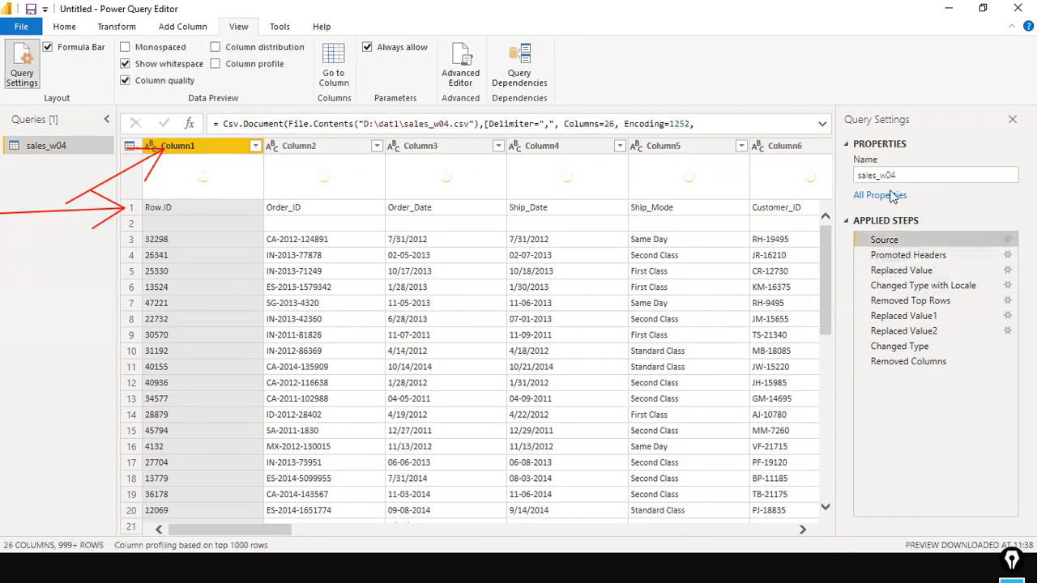
{"action": "left_click", "coordinate": [822, 127]}
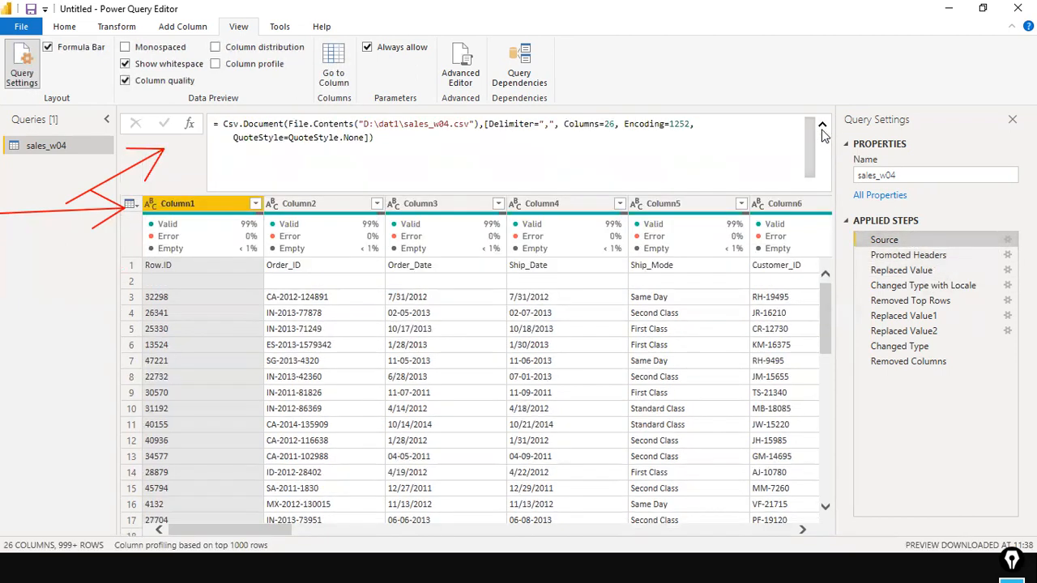
{"action": "left_click", "coordinate": [823, 128]}
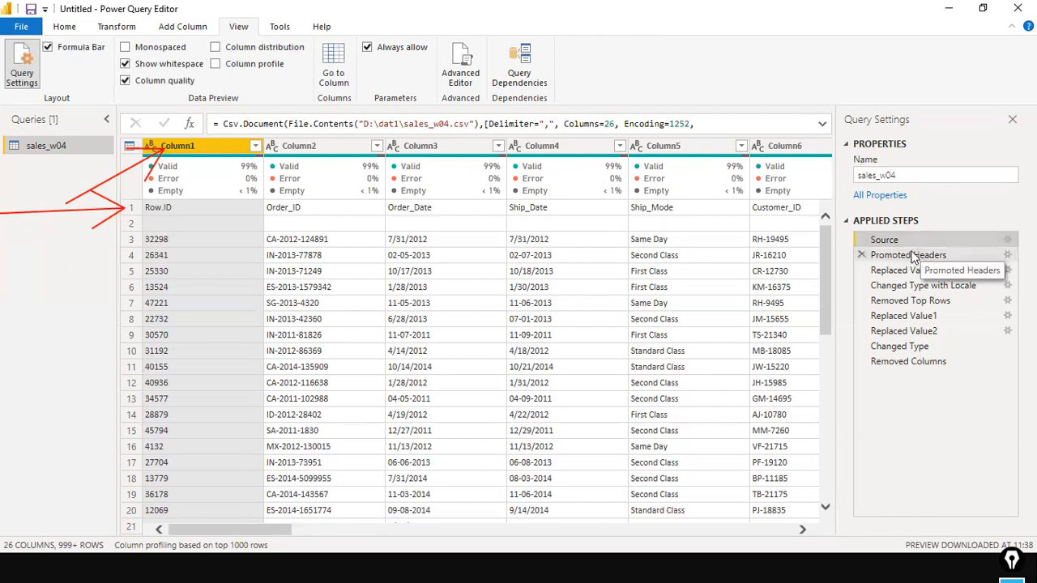
{"action": "left_click", "coordinate": [822, 126]}
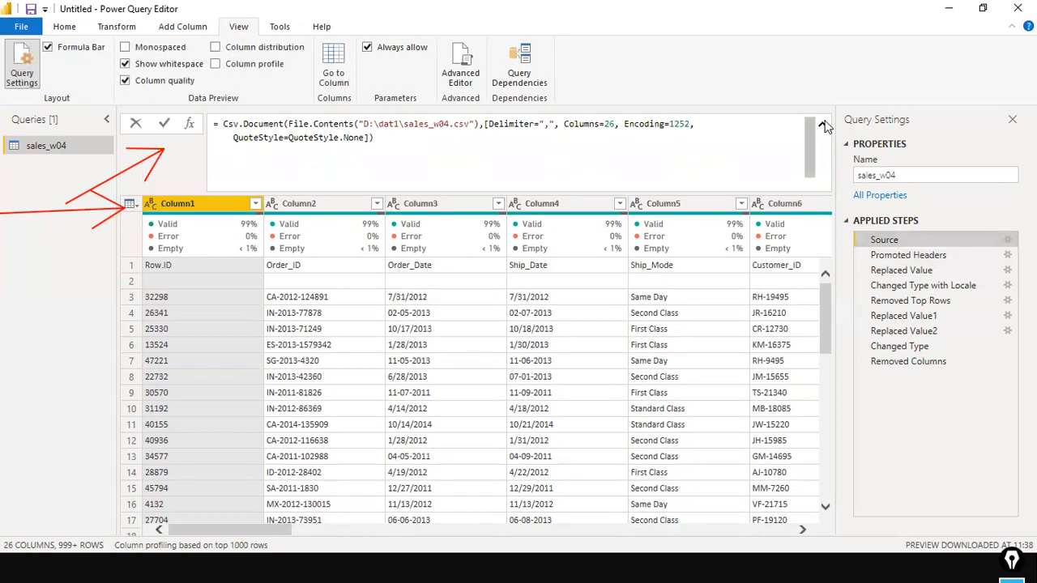
{"action": "left_click", "coordinate": [822, 126]}
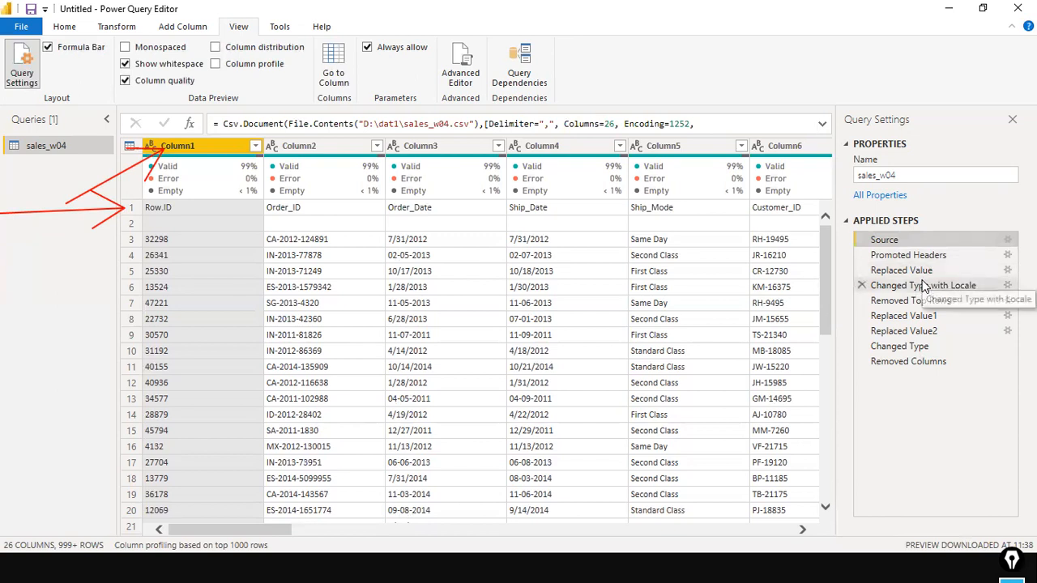
{"action": "left_click", "coordinate": [822, 127]}
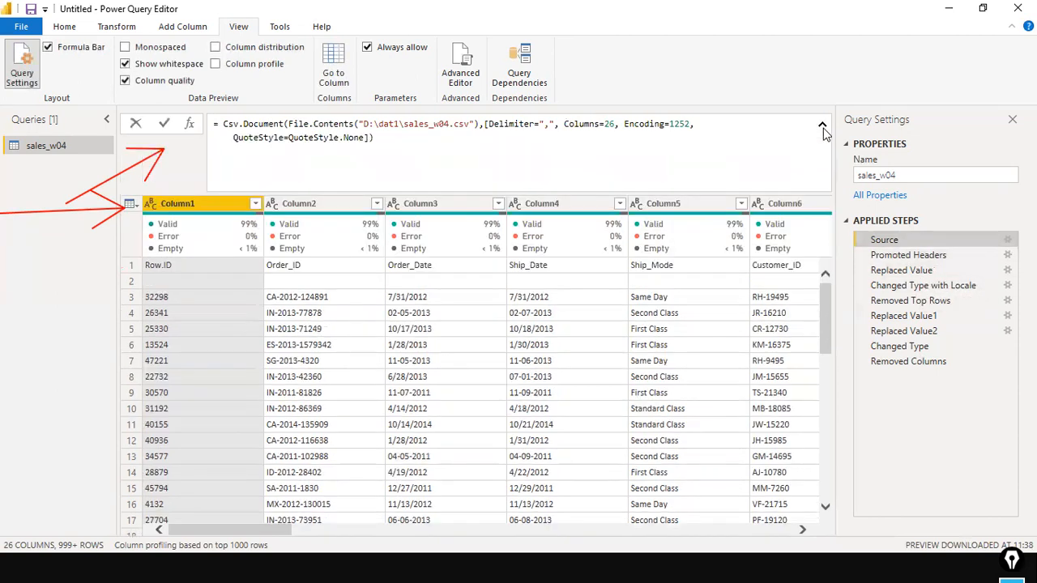
{"action": "left_click", "coordinate": [822, 127]}
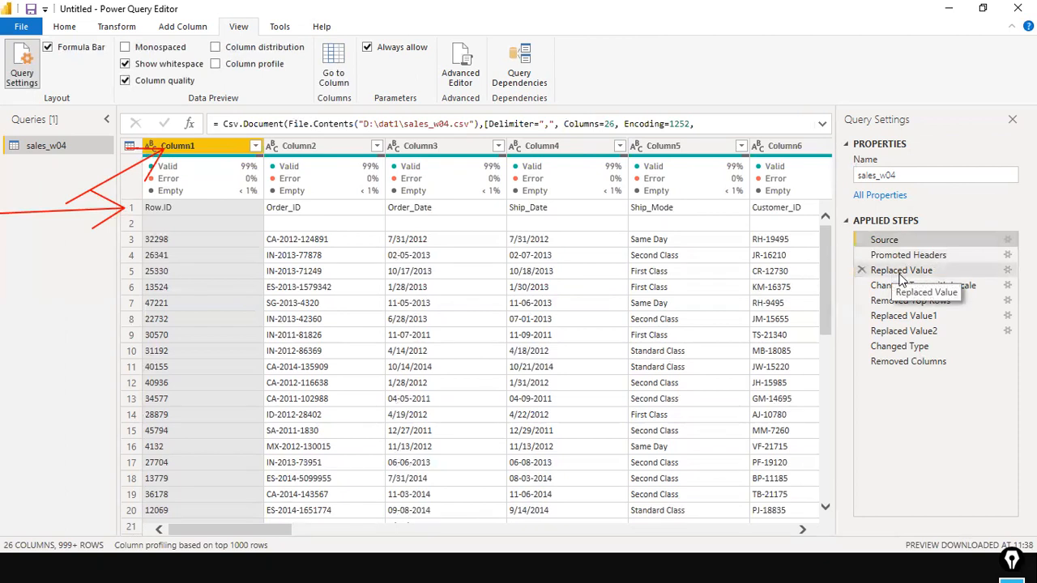
Step: View the table at the Removed Top Rows step and at the Changed Type with Locale step
{"action": "left_click", "coordinate": [909, 302]}
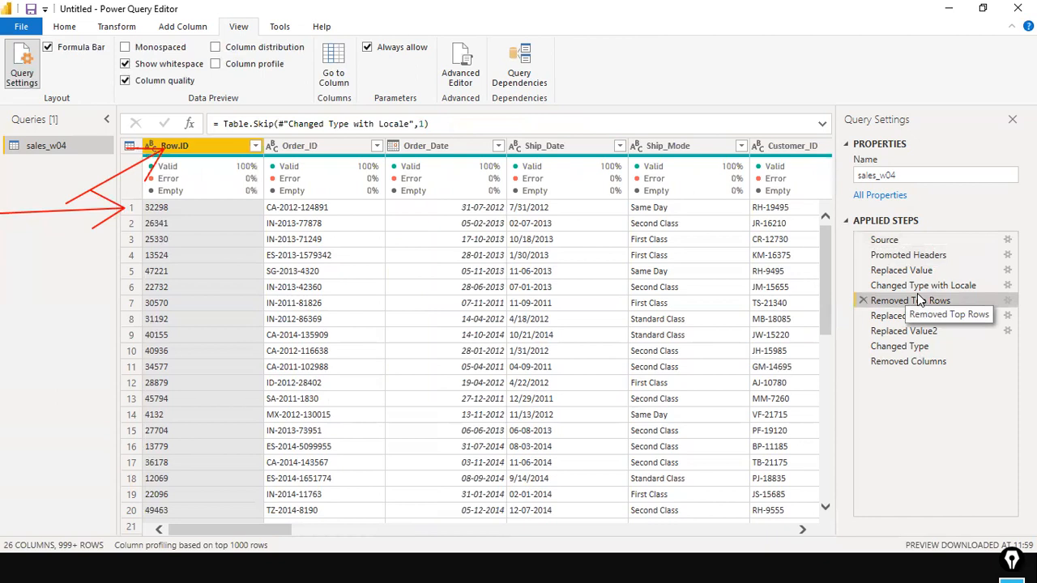
{"action": "left_click", "coordinate": [914, 285]}
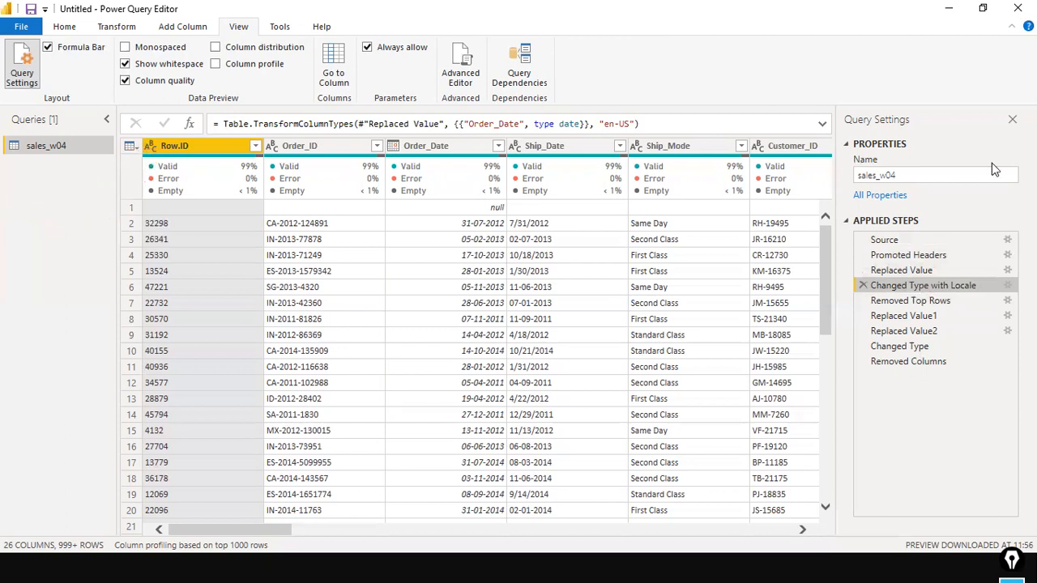
Step: Review the Close & Apply, Apply and Close options for the query editor without choosing any
{"action": "left_click", "coordinate": [22, 28]}
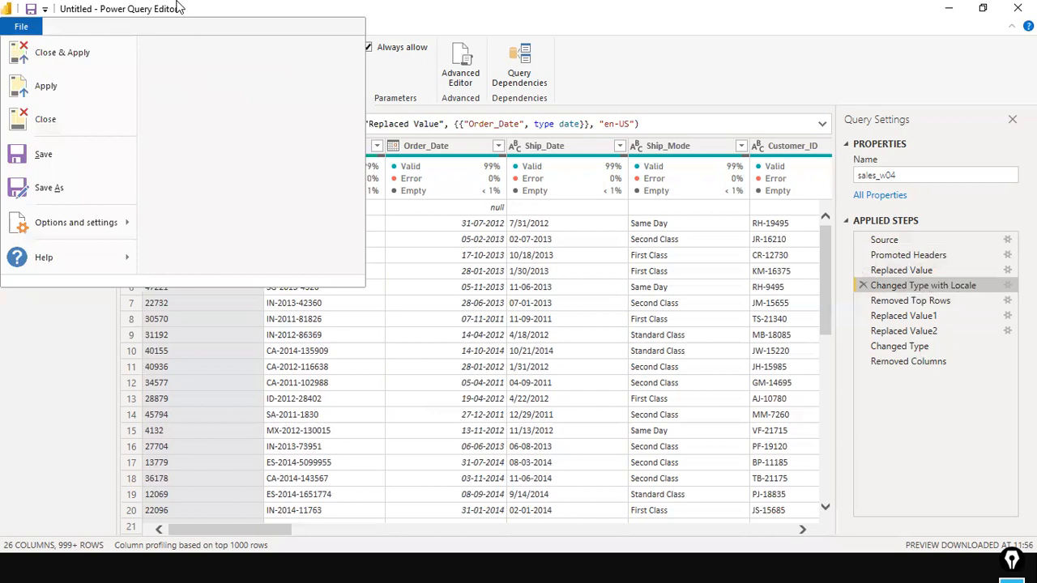
{"action": "left_click", "coordinate": [815, 62]}
{"action": "mouse_move", "coordinate": [639, 161]}
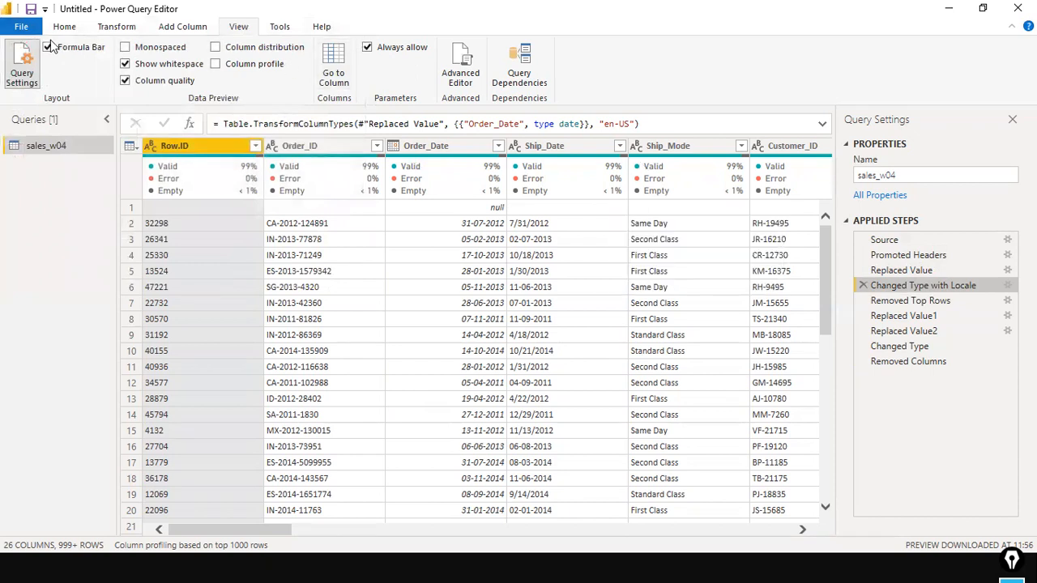
{"action": "left_click", "coordinate": [21, 27]}
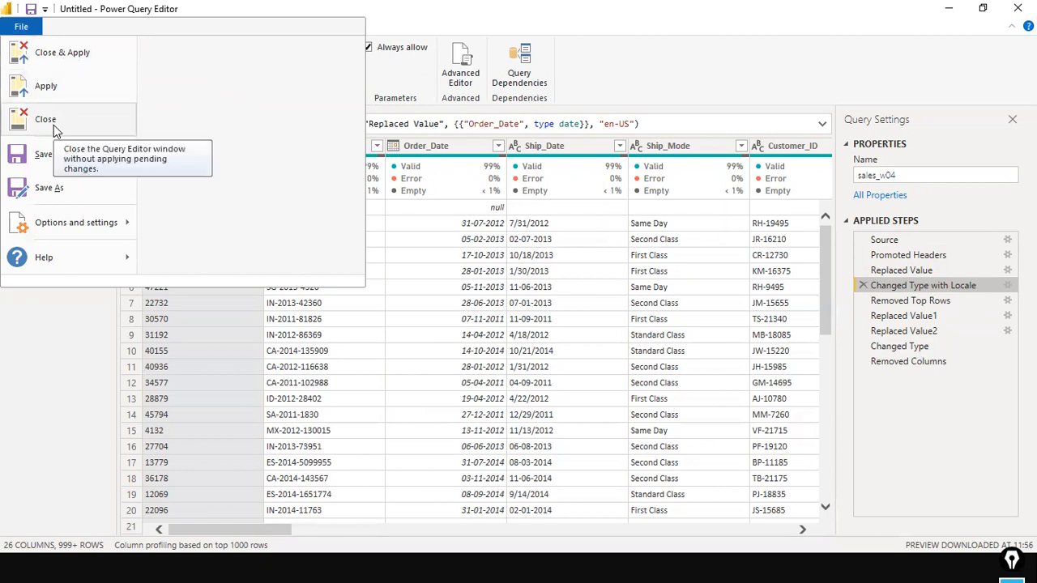
{"action": "left_click", "coordinate": [799, 85]}
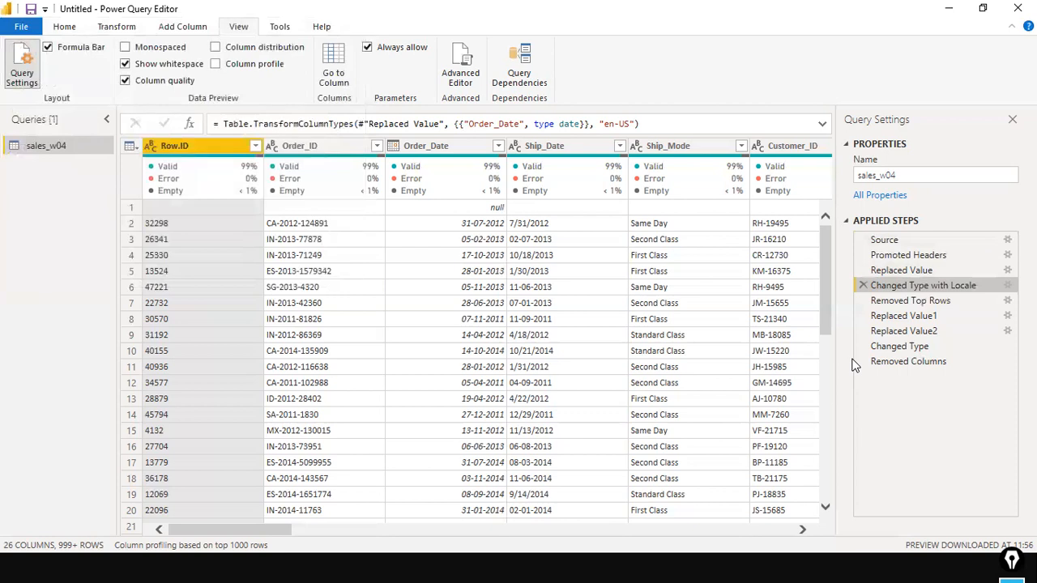
Step: View the final Removed Columns step and check the column quality details of Customer_ID
{"action": "left_click", "coordinate": [928, 366]}
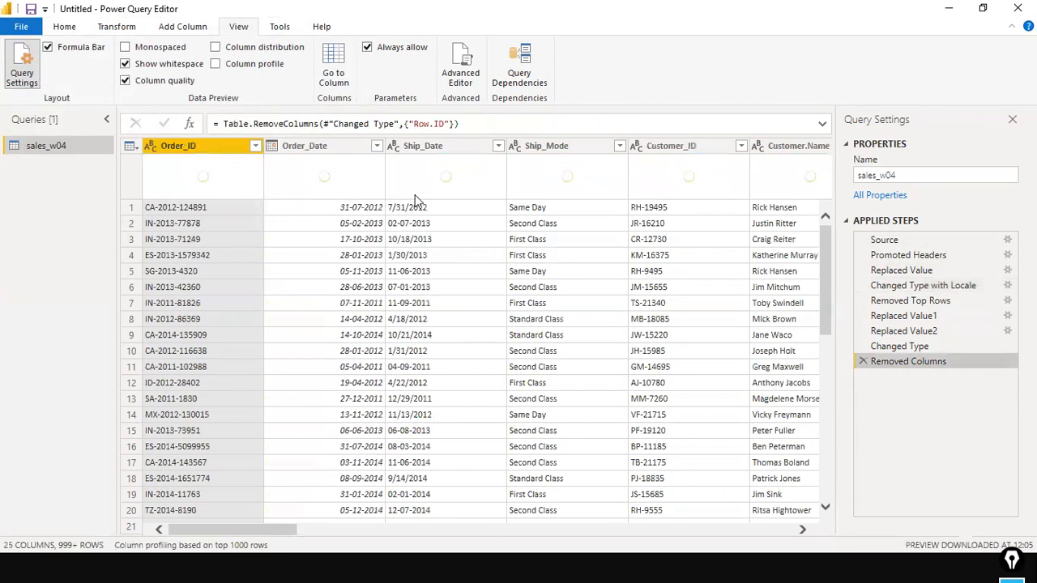
{"action": "mouse_move", "coordinate": [414, 196]}
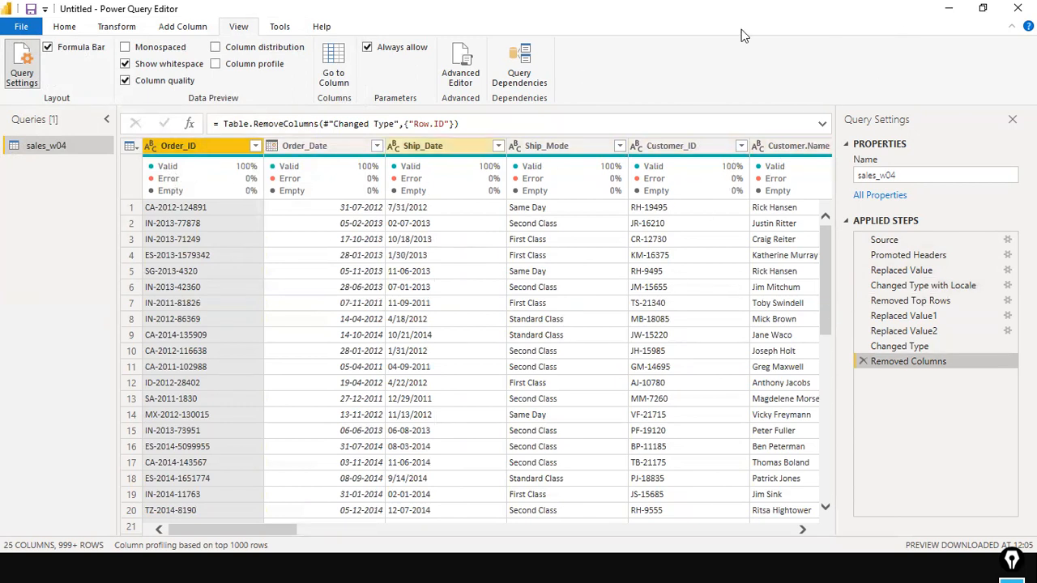
{"action": "mouse_move", "coordinate": [728, 173]}
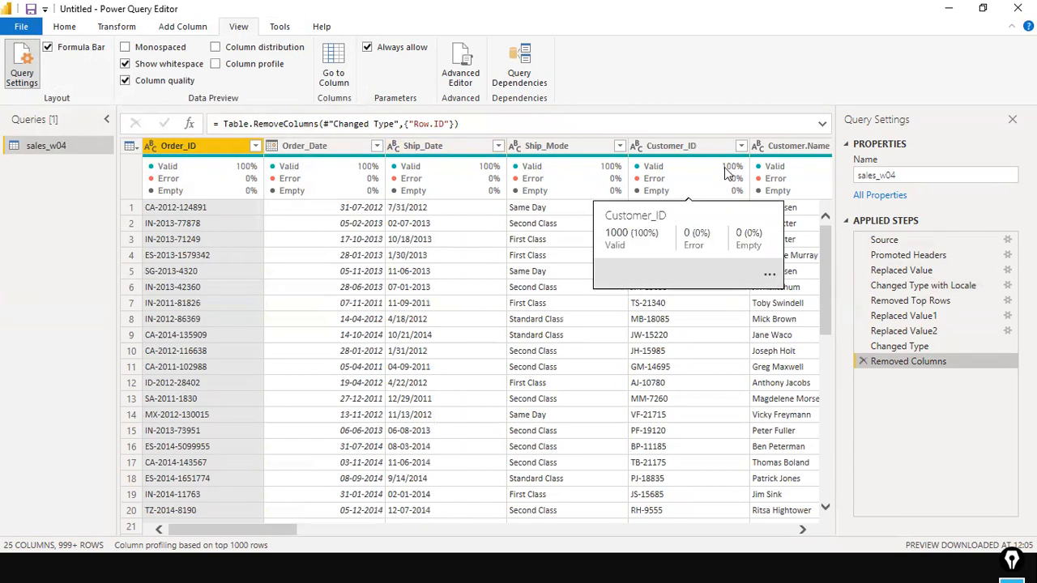
Step: Switch to Power BI Desktop and look for the Row.ID field in the sales_w04 table of the model view
{"action": "key", "text": "alt+Tab"}
{"action": "key", "text": "Tab"}
{"action": "key", "text": "Tab"}
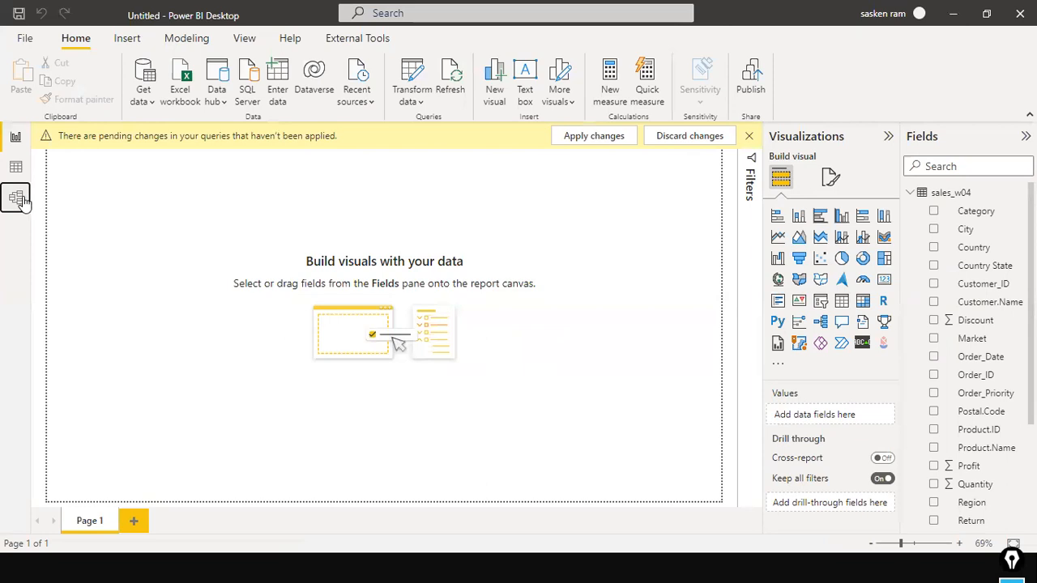
{"action": "left_click", "coordinate": [18, 198]}
{"action": "scroll", "coordinate": [203, 287], "scroll_direction": "down", "scroll_amount": 3}
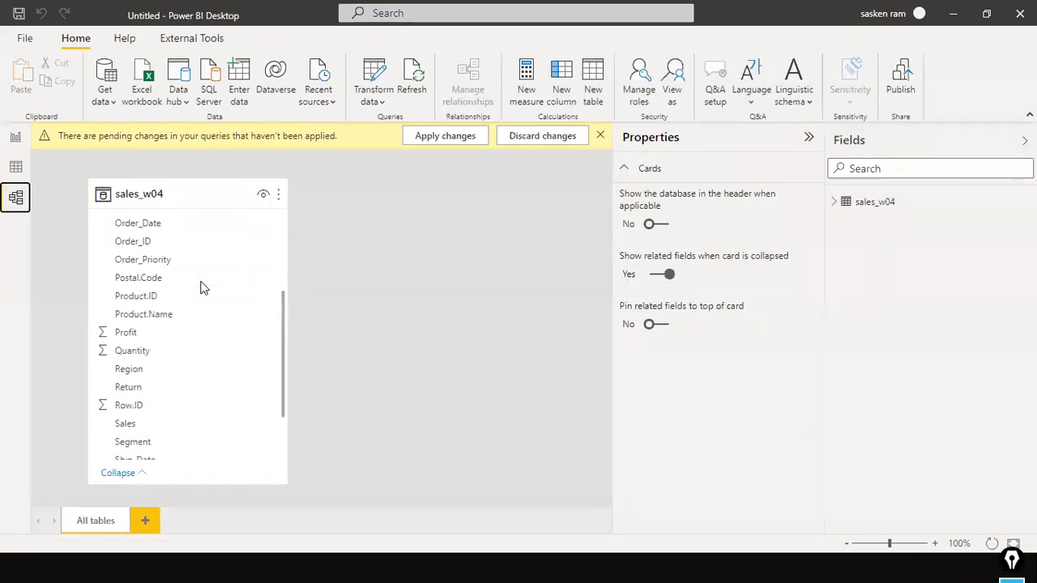
{"action": "scroll", "coordinate": [203, 288], "scroll_direction": "down", "scroll_amount": 2}
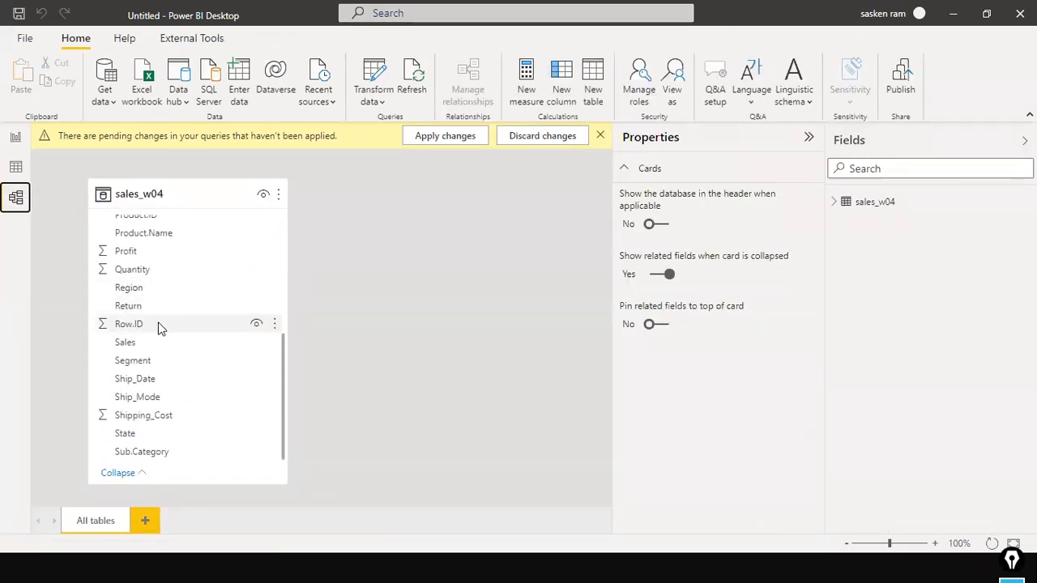
Step: Switch back to Power Query Editor with the sales_w04 query
{"action": "key", "text": "alt+Tab"}
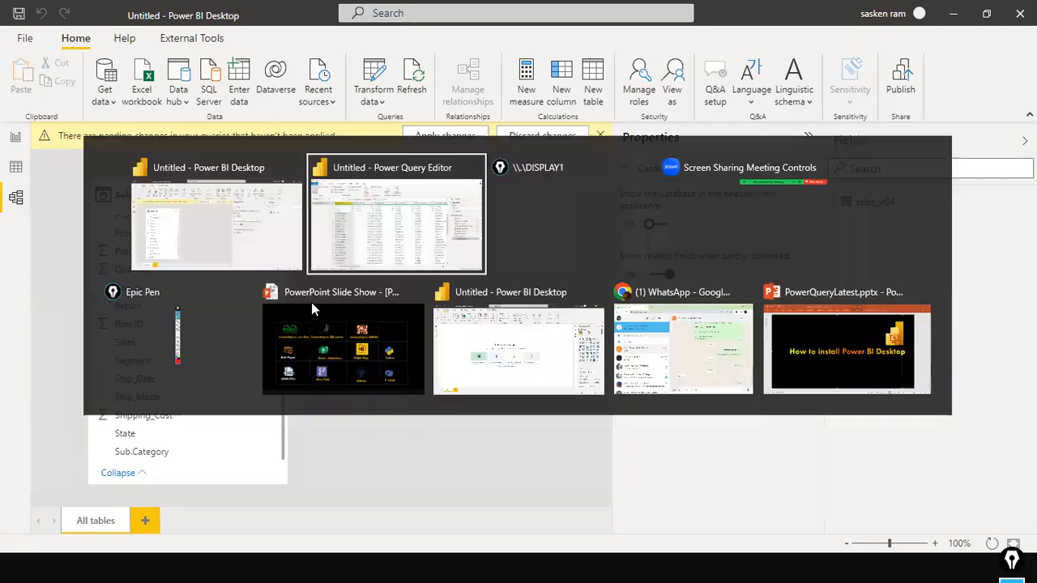
{"action": "key", "text": "alt+Tab"}
{"action": "key", "text": "alt+Tab"}
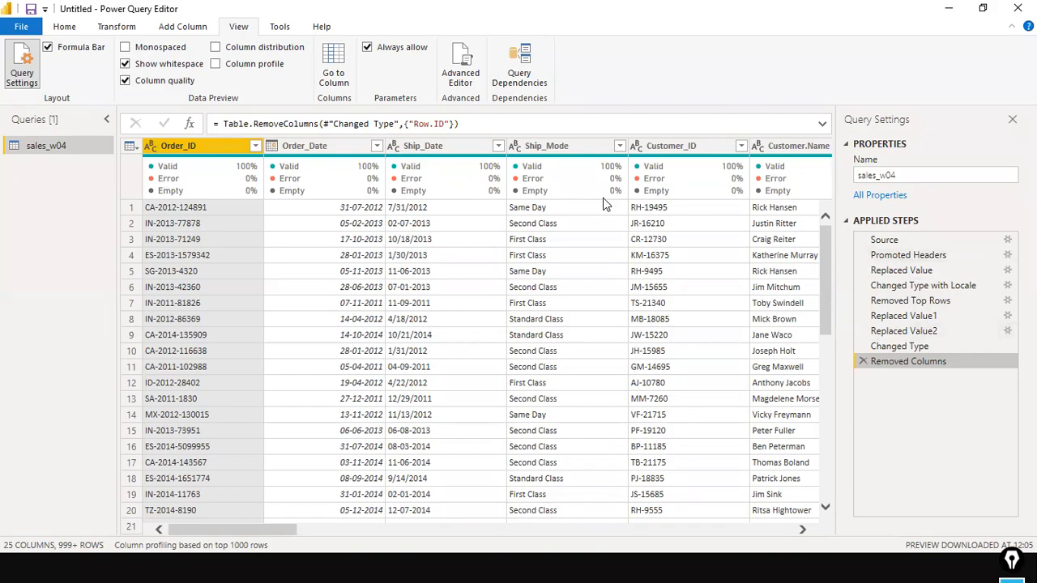
Step: Compare the sales_w04 fields in Power BI Desktop's model view with the query's columns in Power Query Editor
{"action": "key", "text": "alt+Tab"}
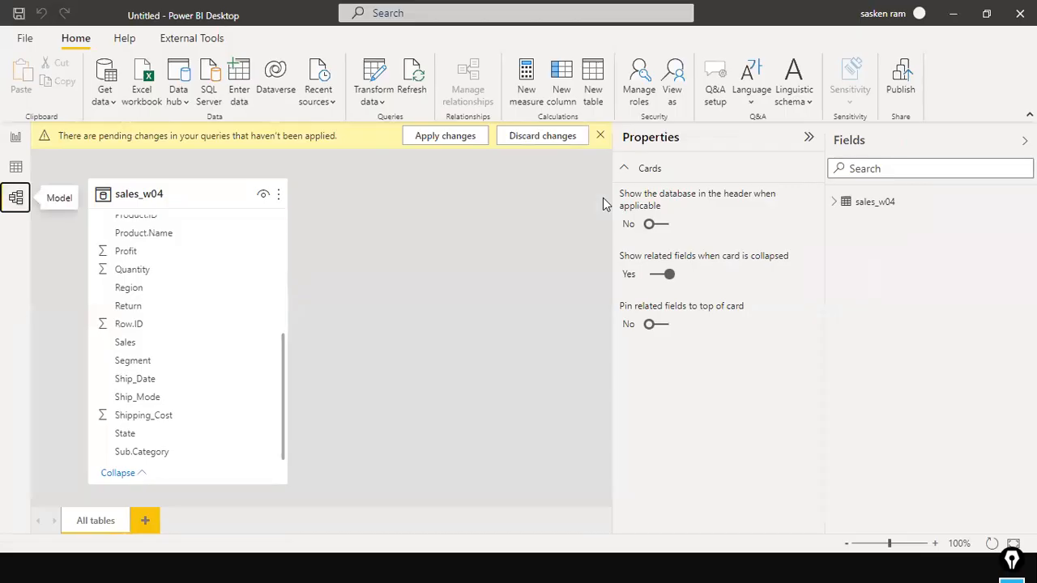
{"action": "key", "text": "alt+Tab"}
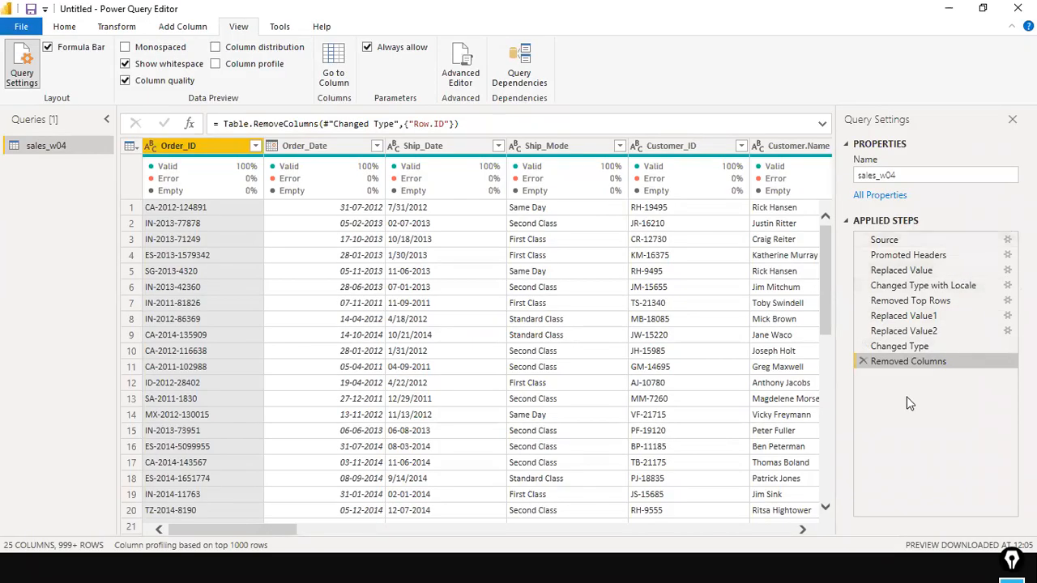
{"action": "key", "text": "alt+Tab"}
{"action": "key", "text": "alt+Tab"}
Step: Close Power Query Editor and apply the sales_w04 query changes, returning to Power BI Desktop
{"action": "left_click", "coordinate": [20, 28]}
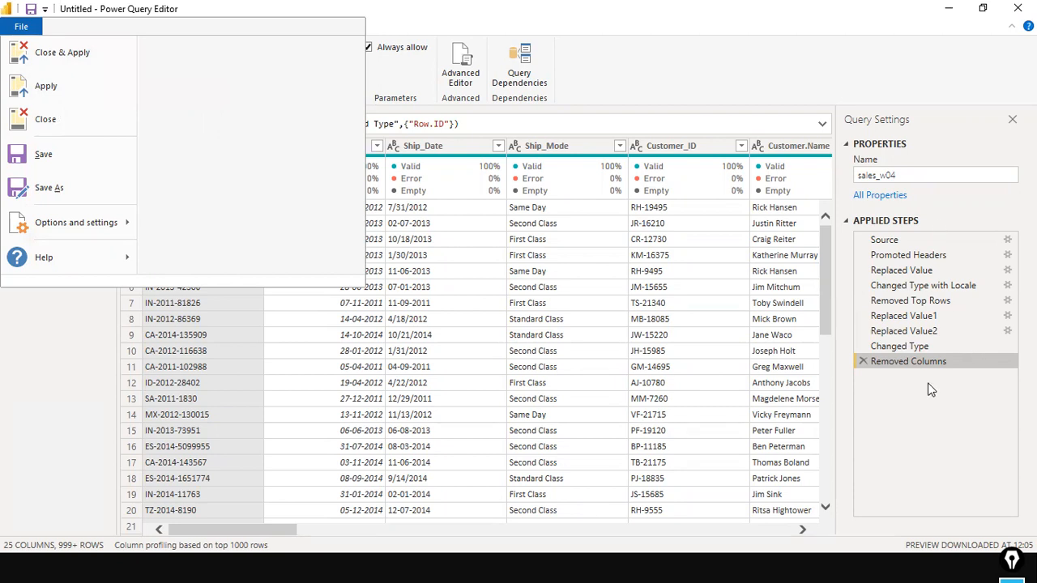
{"action": "left_click", "coordinate": [79, 56]}
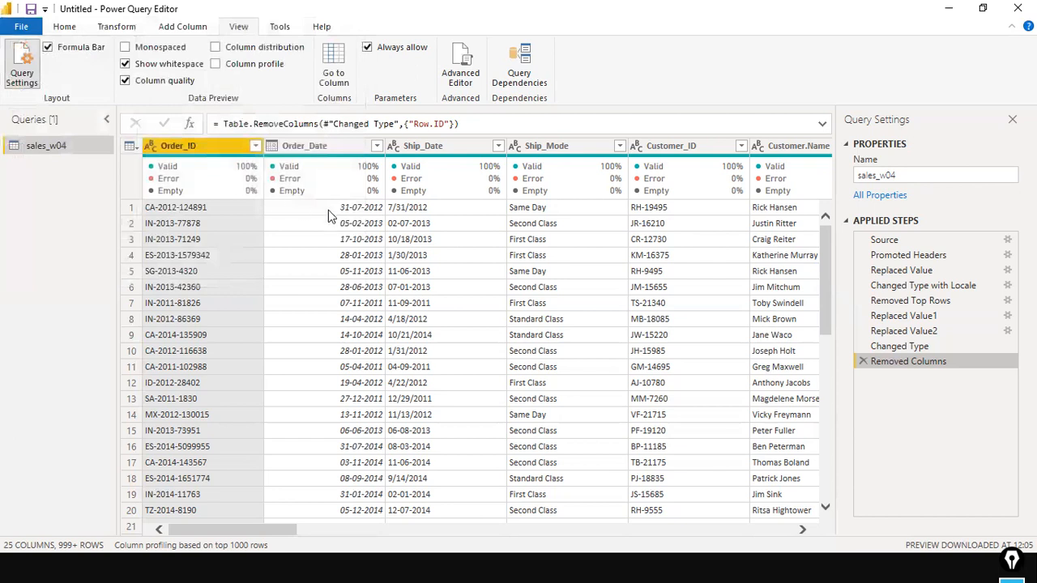
{"action": "key", "text": "alt+Tab"}
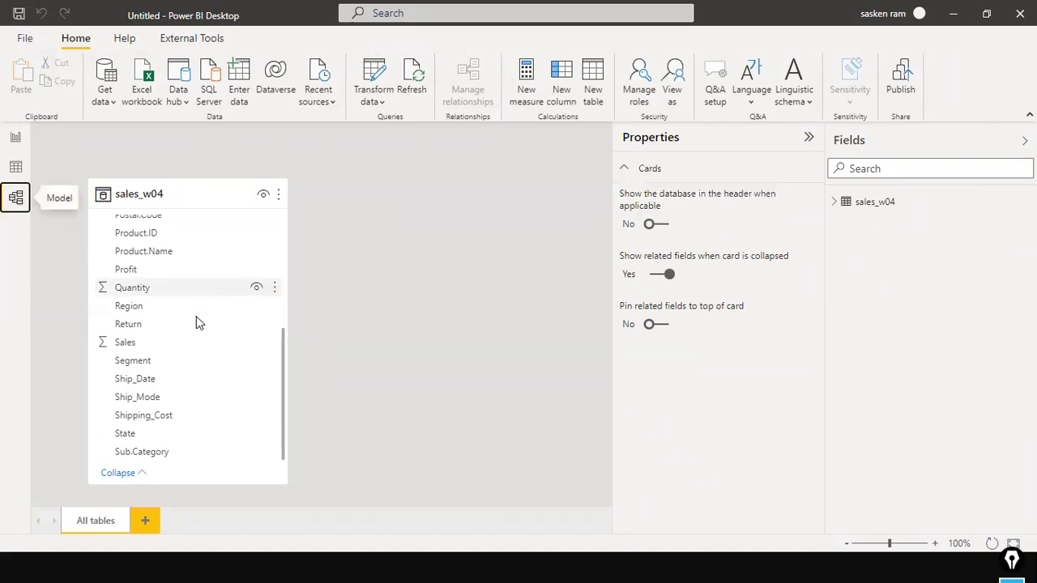
Step: Look through the sales_w04 field list in the model view to see whether Row.ID is still included
{"action": "scroll", "coordinate": [195, 333], "scroll_direction": "up", "scroll_amount": 5}
{"action": "scroll", "coordinate": [193, 339], "scroll_direction": "down", "scroll_amount": 5}
{"action": "scroll", "coordinate": [193, 338], "scroll_direction": "up", "scroll_amount": 5}
{"action": "scroll", "coordinate": [193, 338], "scroll_direction": "down", "scroll_amount": 4}
Step: Inspect the sales_w04 columns in the data view and review the options available for the Order_ID column
{"action": "left_click", "coordinate": [15, 178]}
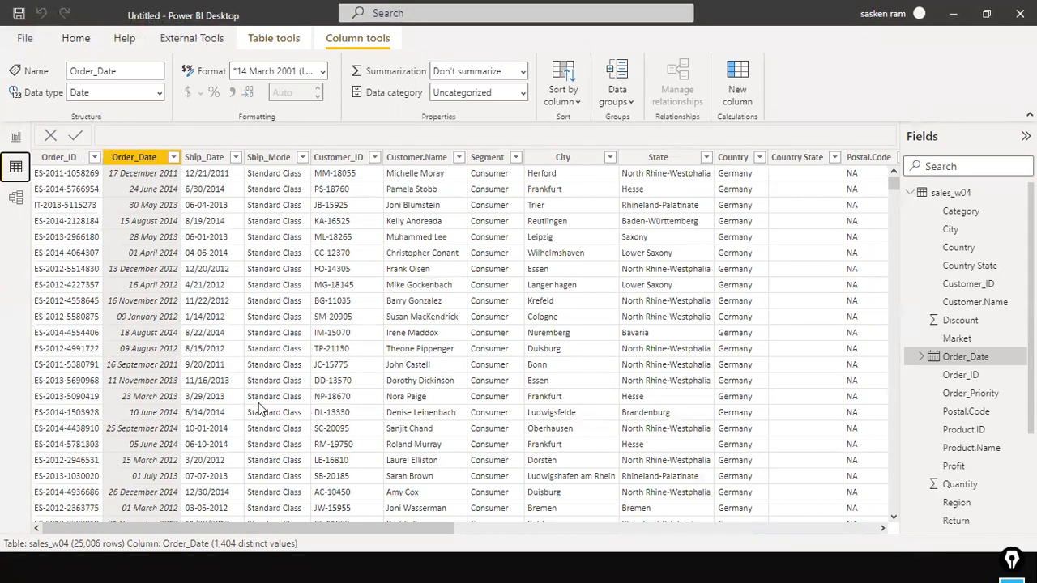
{"action": "left_click_drag", "start_coordinate": [249, 528], "coordinate": [183, 507]}
{"action": "right_click", "coordinate": [68, 164]}
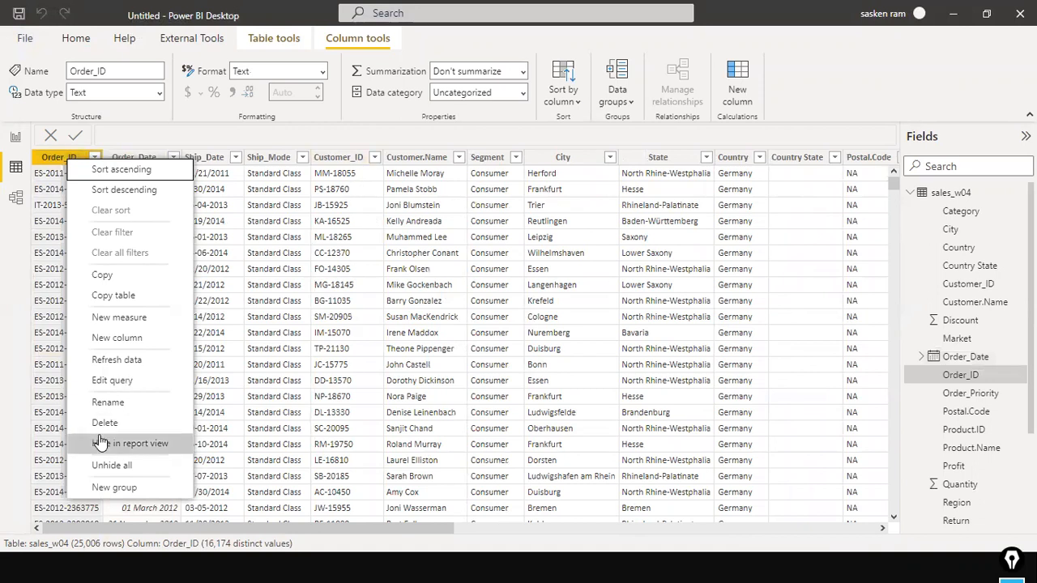
{"action": "left_click", "coordinate": [351, 132]}
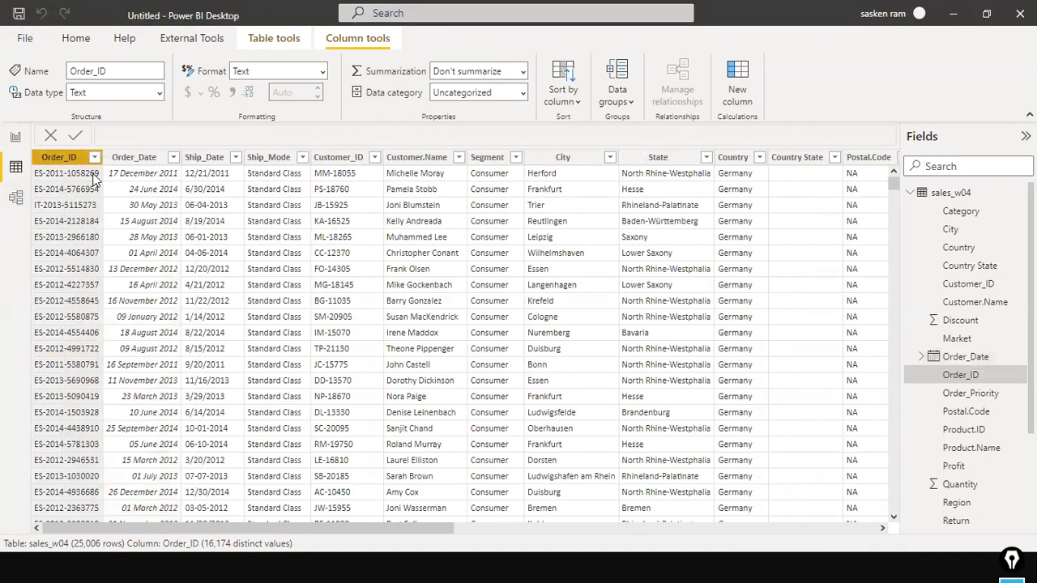
Step: Go to the report view and reopen Power Query Editor to transform the data
{"action": "left_click", "coordinate": [28, 137]}
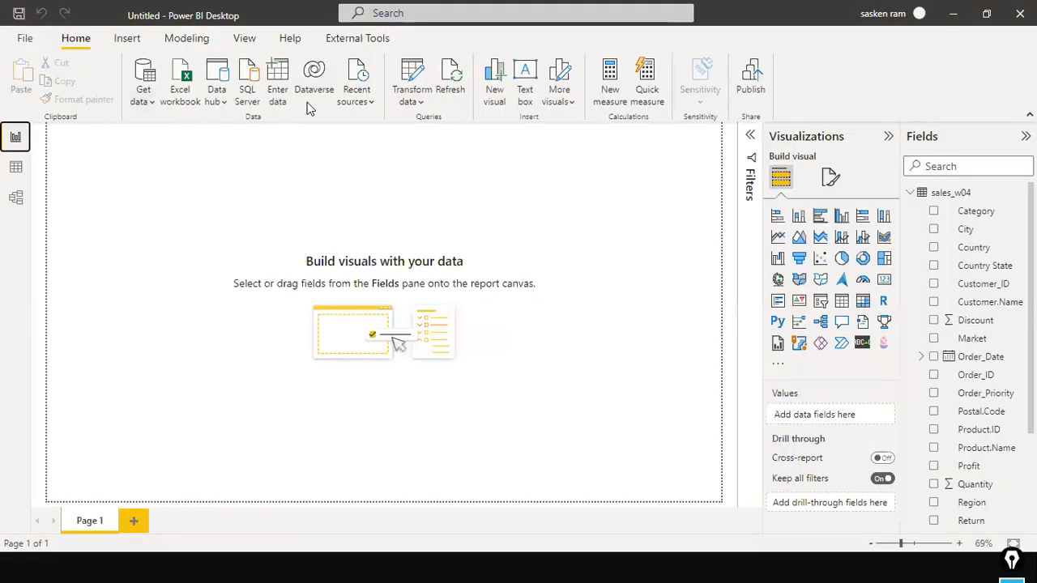
{"action": "left_click", "coordinate": [417, 108]}
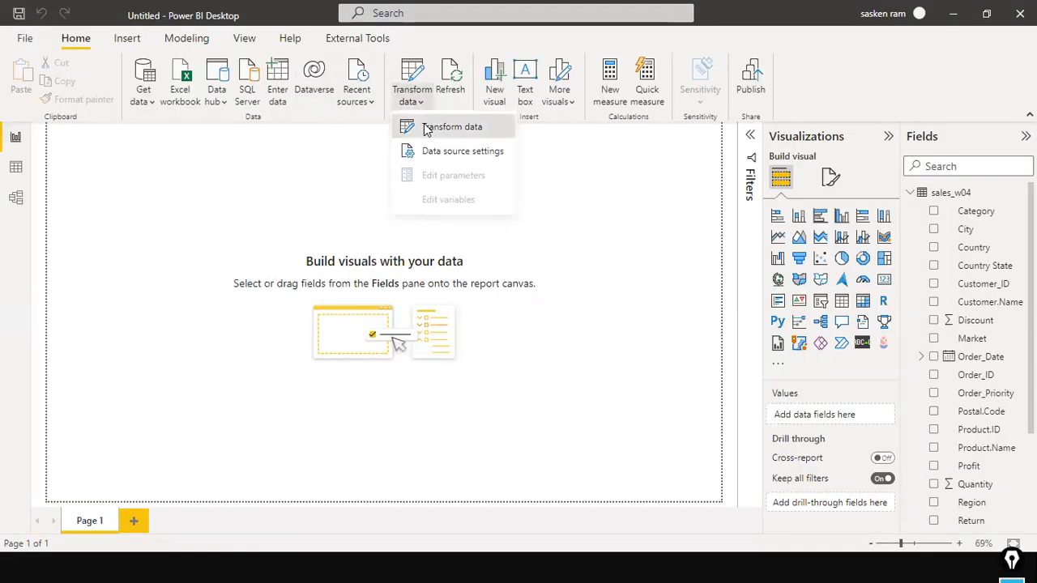
{"action": "left_click", "coordinate": [425, 125]}
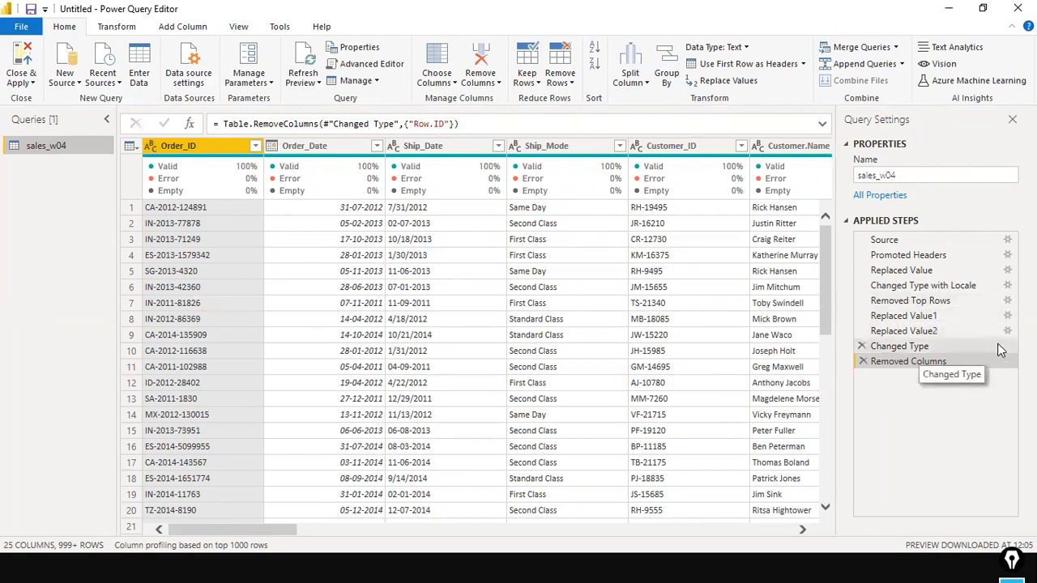
Step: Review the Removed Columns formula and delete that applied step from the sales_w04 query
{"action": "left_click_drag", "start_coordinate": [460, 124], "coordinate": [209, 122]}
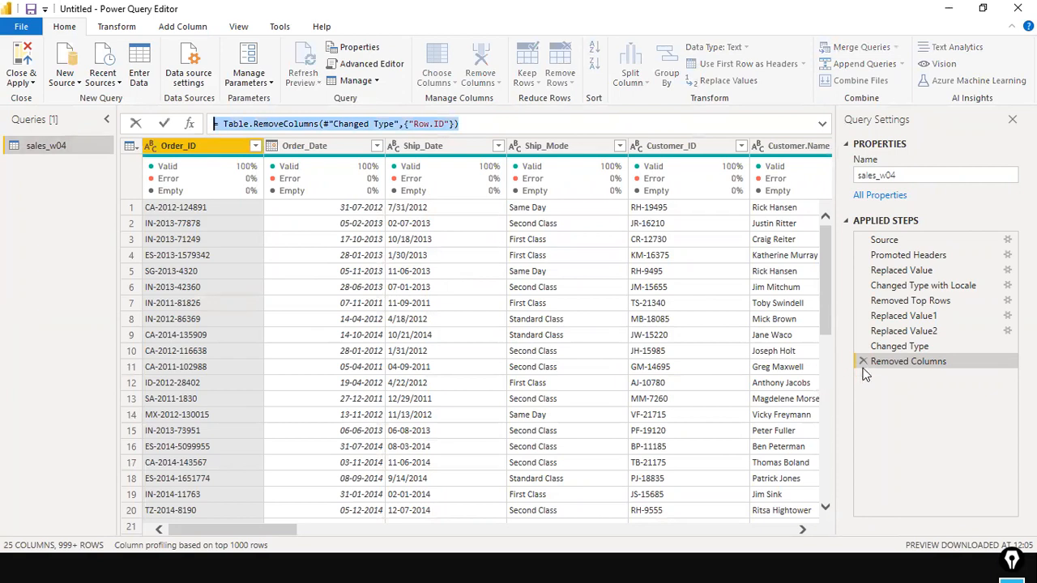
{"action": "left_click_drag", "start_coordinate": [860, 405], "coordinate": [865, 376]}
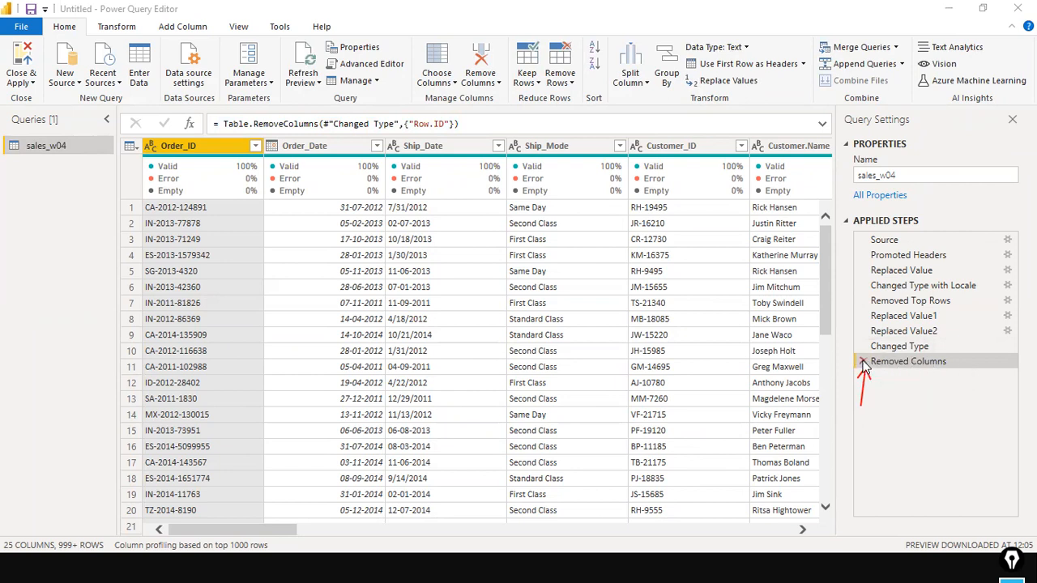
{"action": "left_click", "coordinate": [863, 362]}
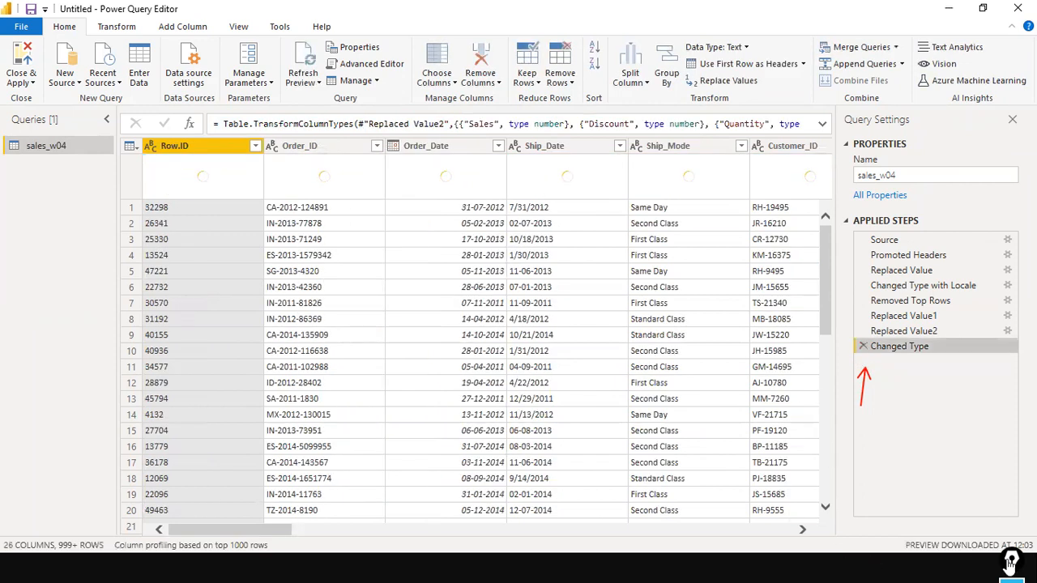
{"action": "left_click", "coordinate": [100, 233]}
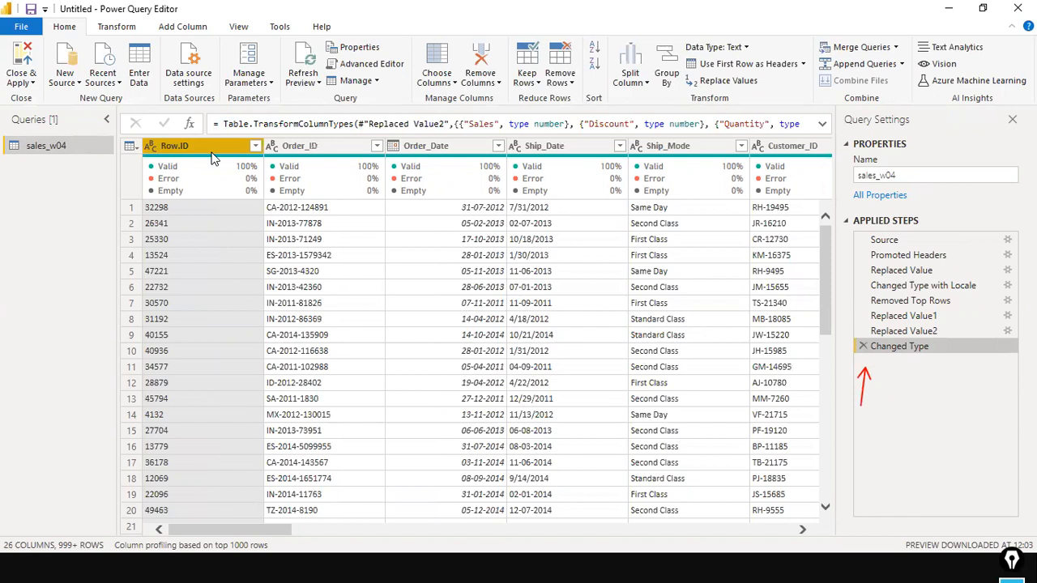
Step: Compare the sales_w04 table in Power BI Desktop's data view with the query, checking for the Row.ID column
{"action": "key", "text": "alt+Tab"}
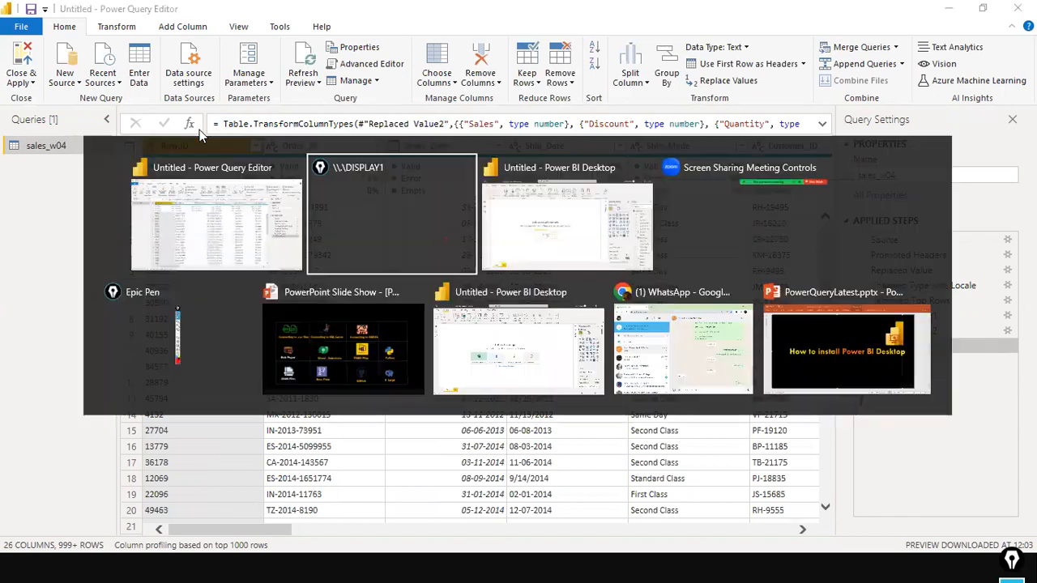
{"action": "key", "text": "alt+Tab"}
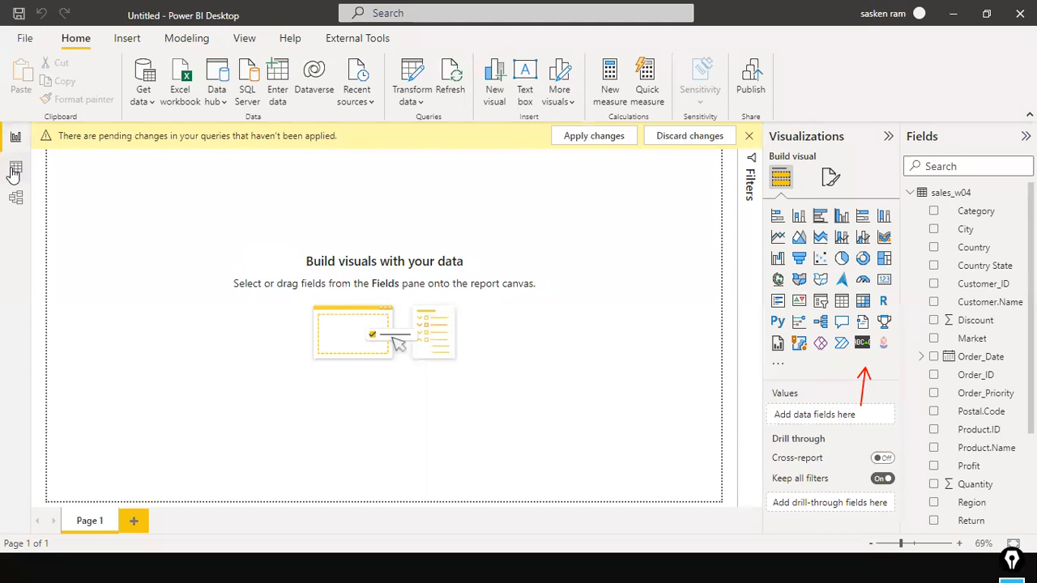
{"action": "left_click", "coordinate": [16, 167]}
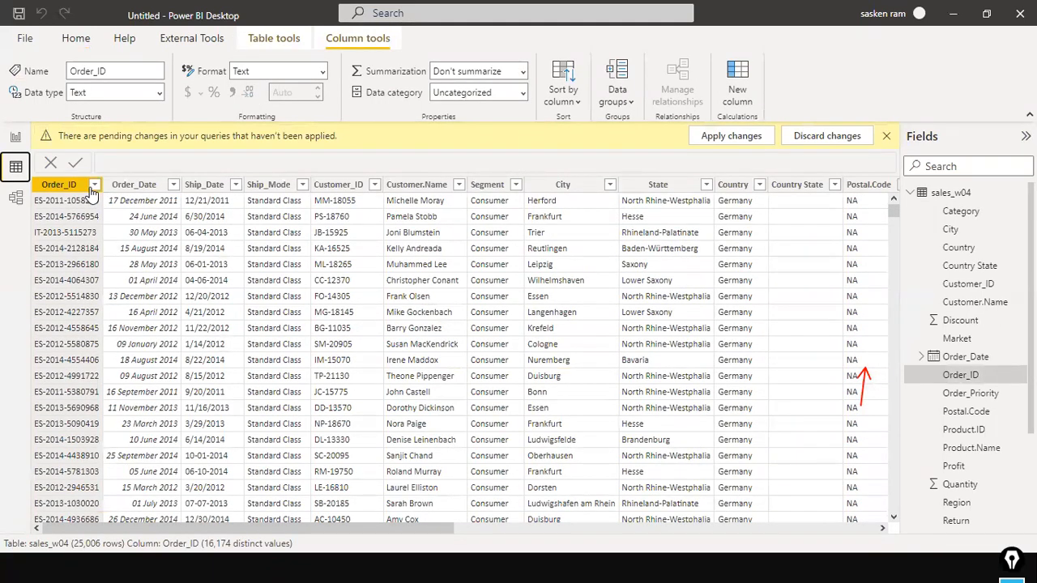
{"action": "key", "text": "alt+Tab"}
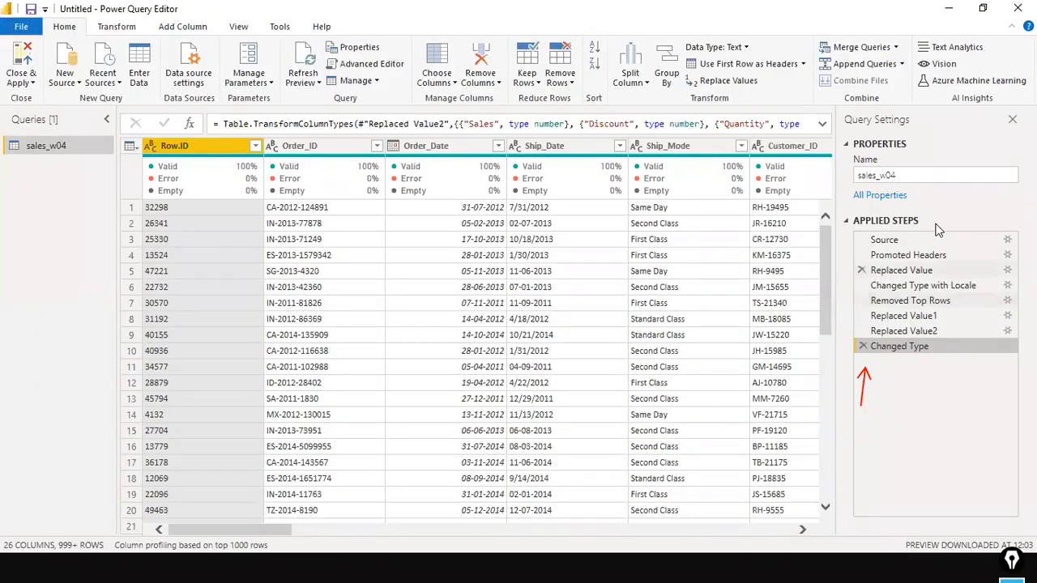
{"action": "key", "text": "alt+Tab"}
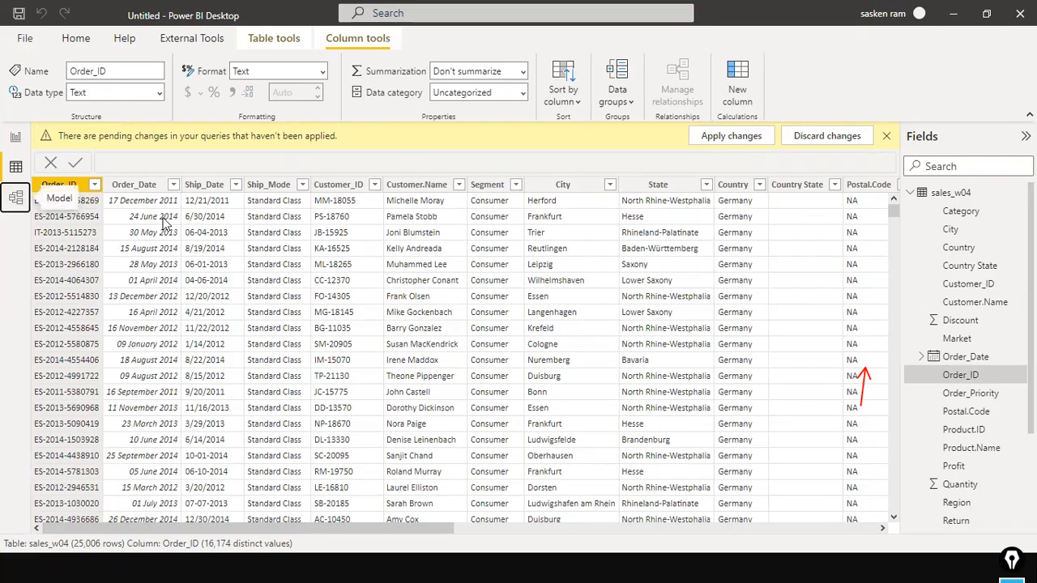
{"action": "left_click", "coordinate": [19, 169]}
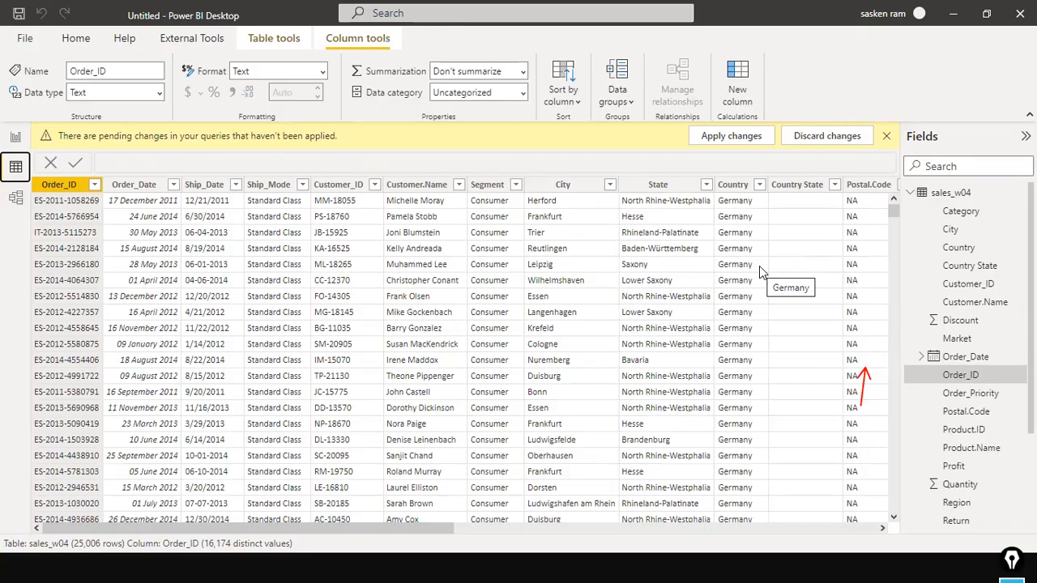
Step: Look through the query's columns as far as Return, and apply the pending query changes in Power BI Desktop
{"action": "key", "text": "alt+Tab"}
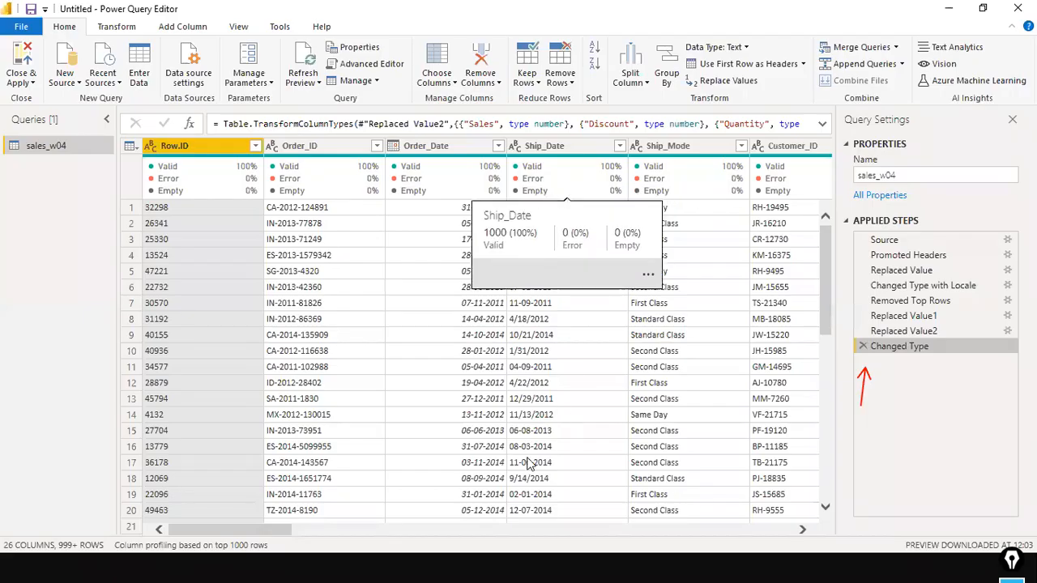
{"action": "left_click", "coordinate": [611, 531]}
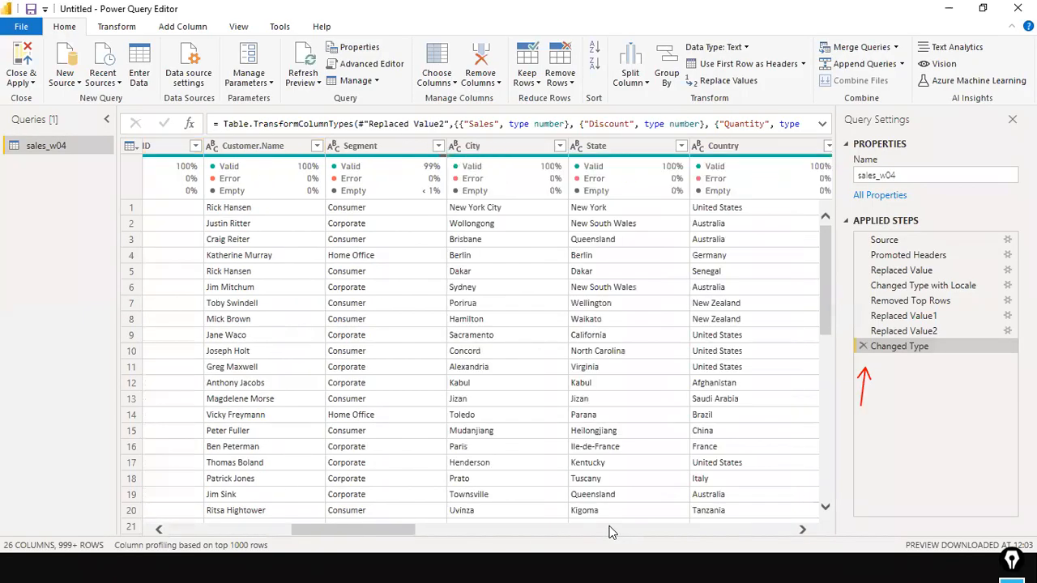
{"action": "left_click", "coordinate": [693, 528]}
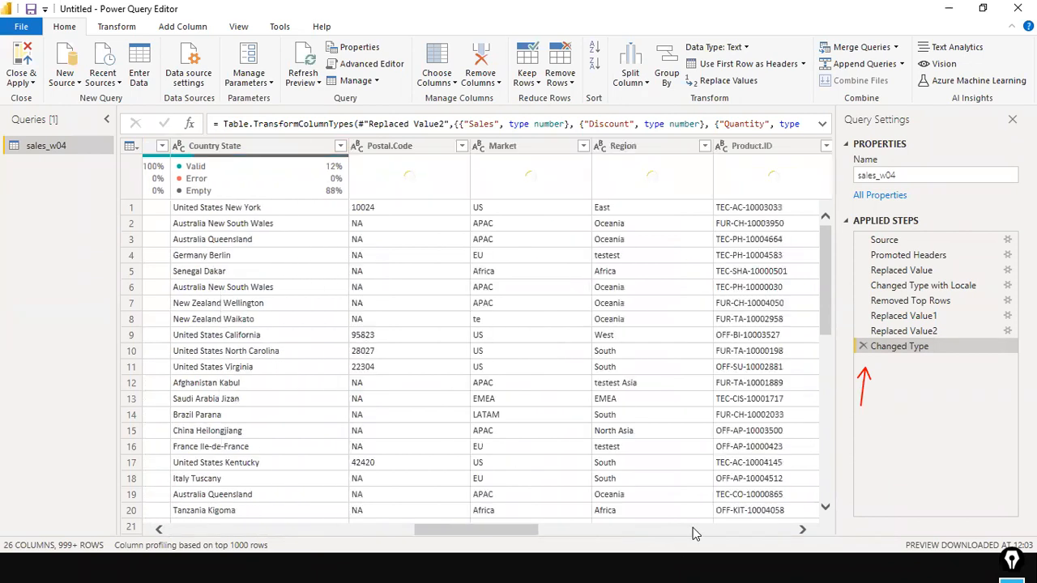
{"action": "left_click", "coordinate": [693, 528]}
{"action": "left_click", "coordinate": [693, 528]}
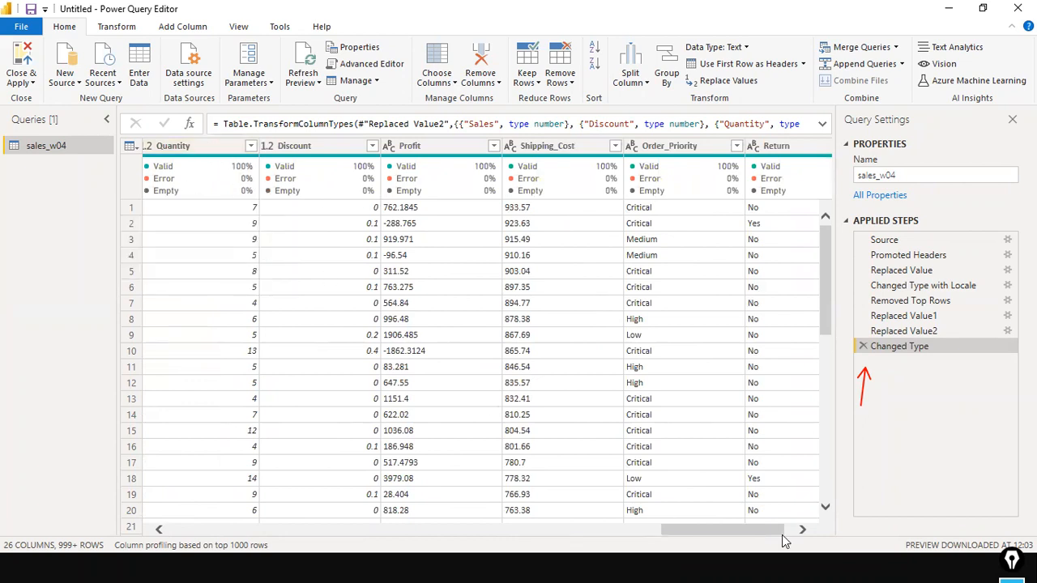
{"action": "left_click_drag", "start_coordinate": [748, 533], "coordinate": [728, 530]}
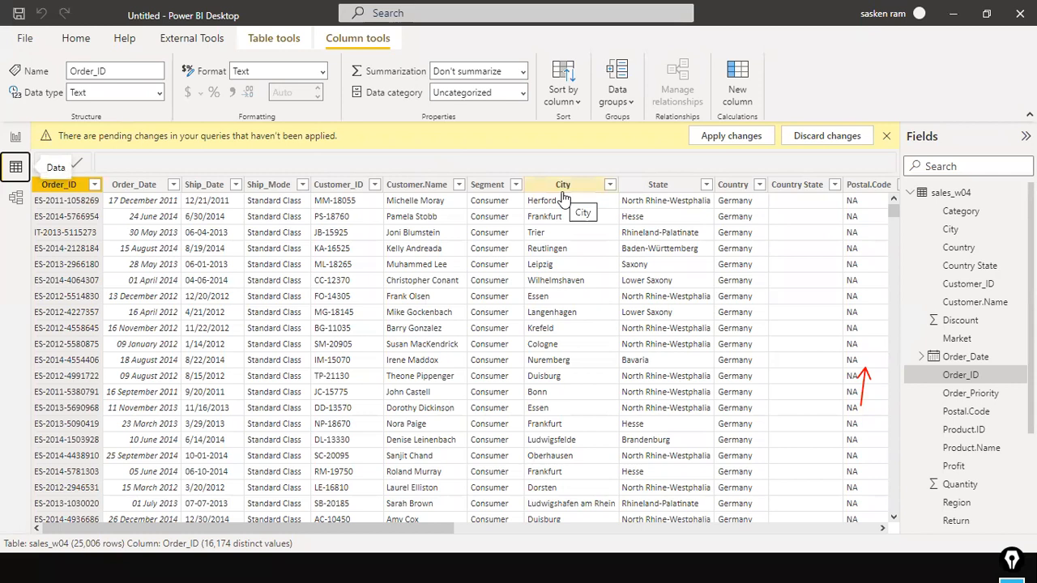
{"action": "left_click", "coordinate": [730, 142]}
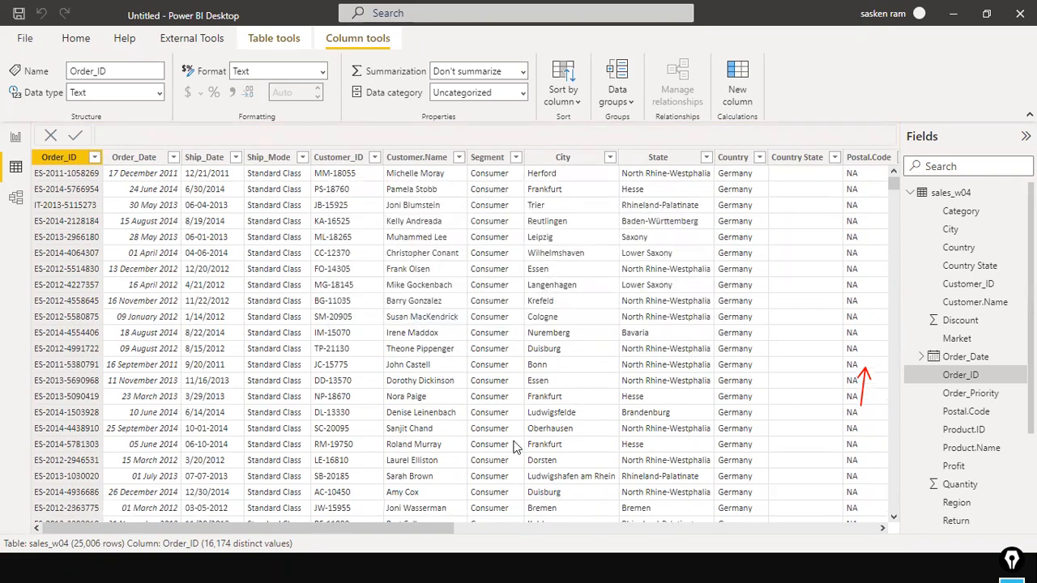
Step: Check the data types of the Order_Date and Sales columns in the data view
{"action": "left_click", "coordinate": [134, 158]}
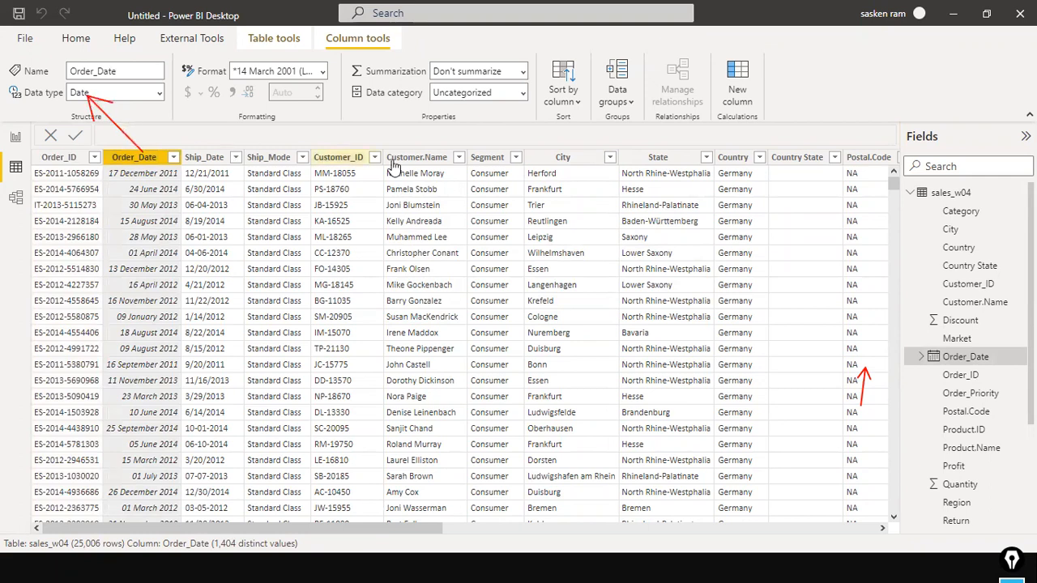
{"action": "left_click_drag", "start_coordinate": [399, 527], "coordinate": [671, 527]}
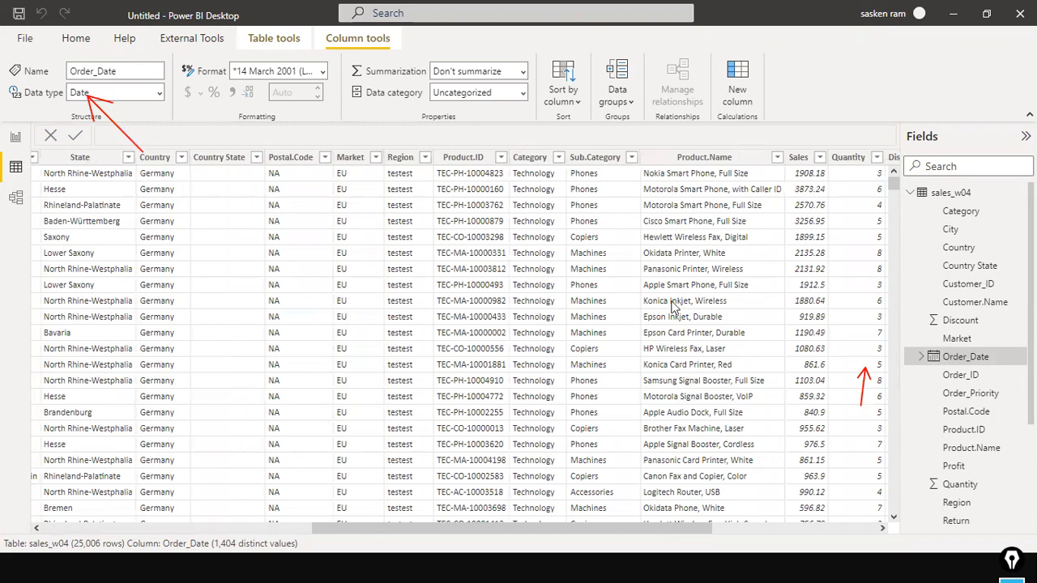
{"action": "left_click", "coordinate": [798, 161]}
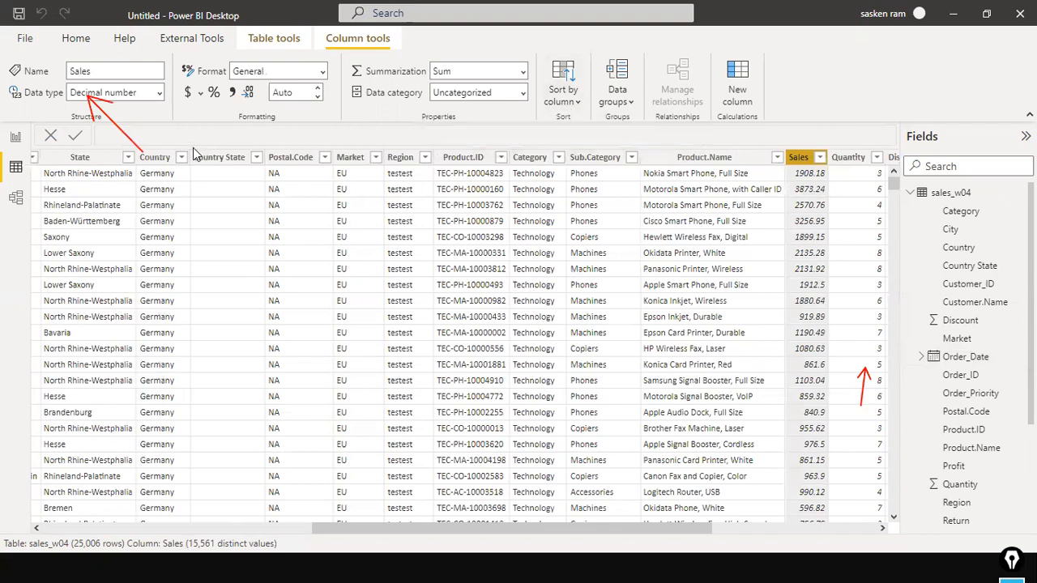
{"action": "left_click", "coordinate": [269, 527]}
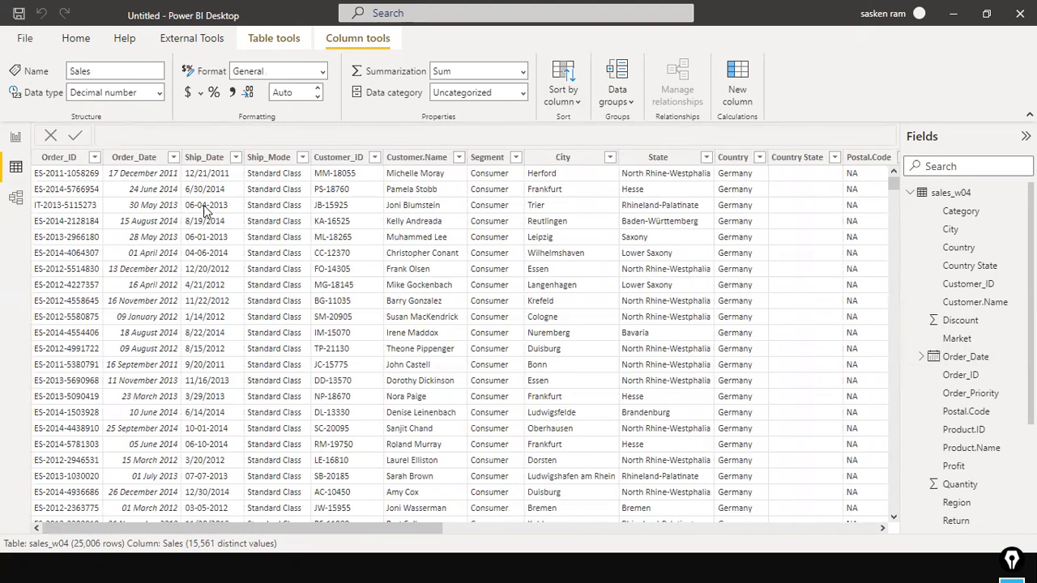
Step: Open the report view and examine the sales_w04 field list, including Row.ID and the fields marked for summarization
{"action": "left_click", "coordinate": [14, 139]}
{"action": "scroll", "coordinate": [1012, 245], "scroll_direction": "down", "scroll_amount": 1}
{"action": "scroll", "coordinate": [1013, 246], "scroll_direction": "down", "scroll_amount": 2}
{"action": "scroll", "coordinate": [1011, 242], "scroll_direction": "up", "scroll_amount": 3}
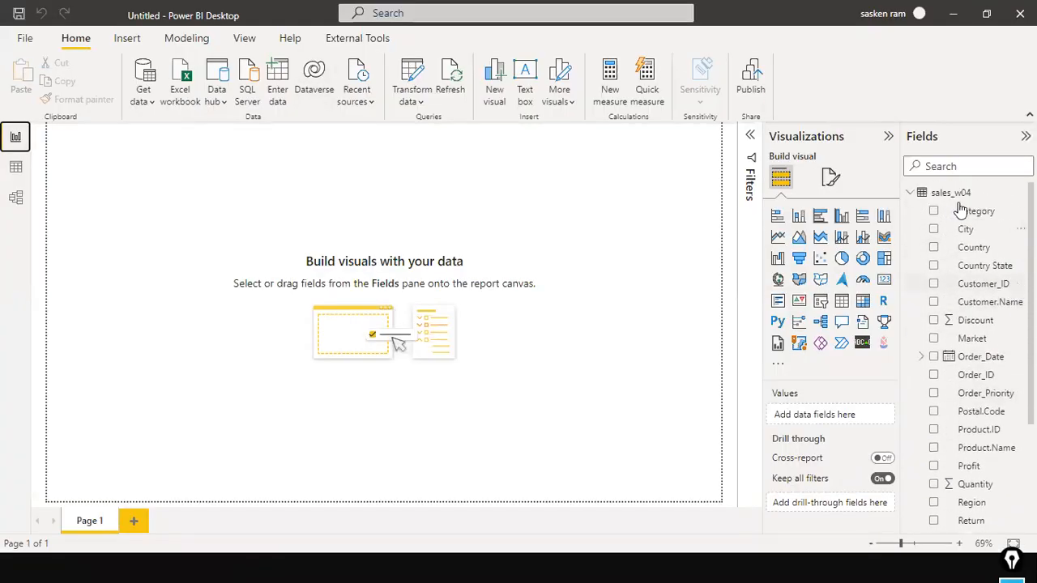
{"action": "scroll", "coordinate": [1000, 264], "scroll_direction": "down", "scroll_amount": 3}
{"action": "scroll", "coordinate": [999, 264], "scroll_direction": "up", "scroll_amount": 1}
{"action": "scroll", "coordinate": [988, 237], "scroll_direction": "down", "scroll_amount": 3}
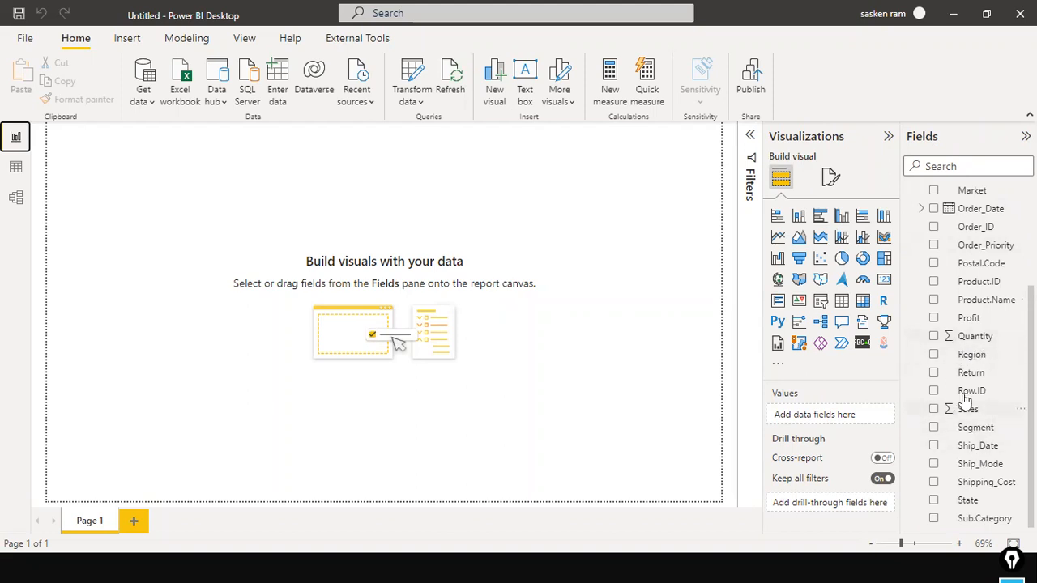
{"action": "scroll", "coordinate": [1013, 302], "scroll_direction": "up", "scroll_amount": 2}
{"action": "scroll", "coordinate": [1012, 302], "scroll_direction": "up", "scroll_amount": 1}
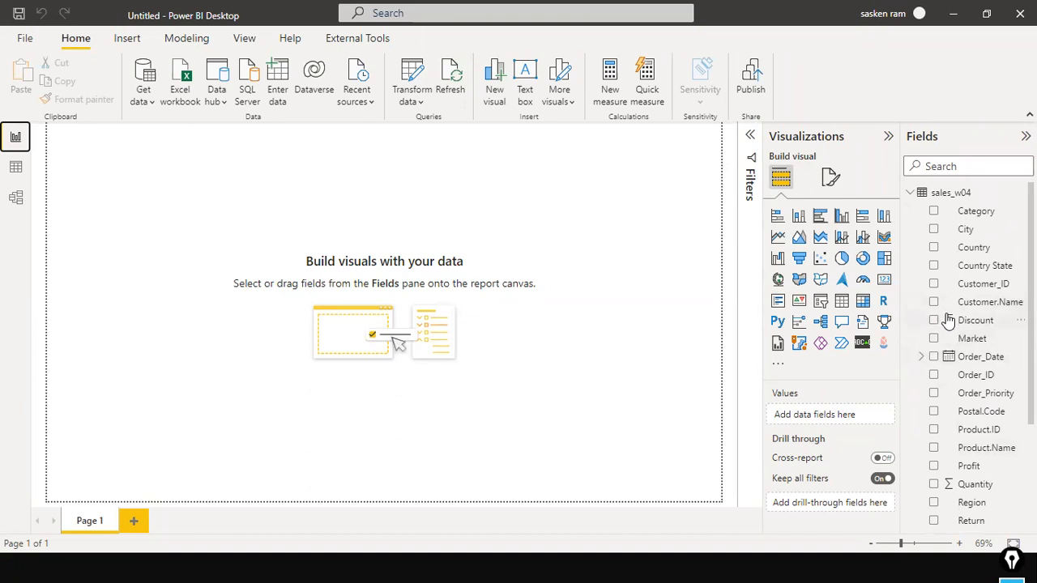
{"action": "scroll", "coordinate": [972, 281], "scroll_direction": "down", "scroll_amount": 3}
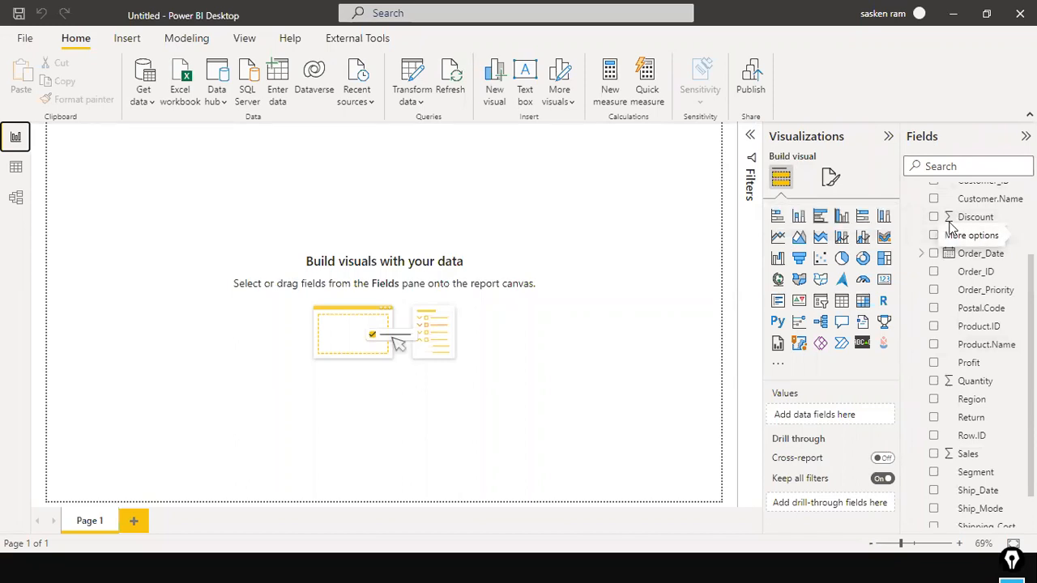
Step: Look through the whole sales_w04 field list, from Category to Sub.Category, for fields marked with the summation symbol
{"action": "scroll", "coordinate": [993, 230], "scroll_direction": "down", "scroll_amount": 1}
{"action": "scroll", "coordinate": [993, 230], "scroll_direction": "up", "scroll_amount": 3}
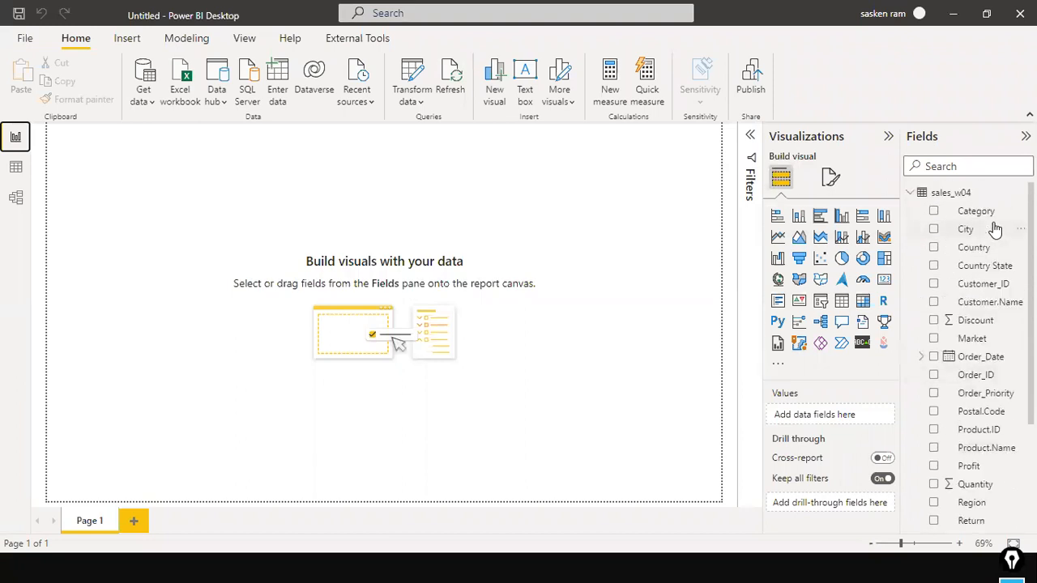
{"action": "scroll", "coordinate": [994, 230], "scroll_direction": "down", "scroll_amount": 3}
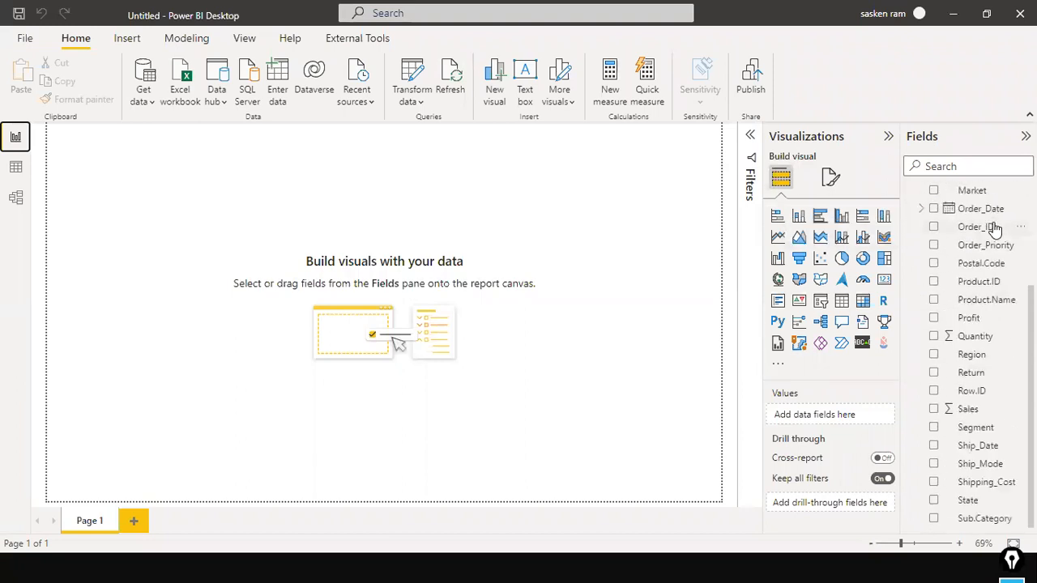
{"action": "scroll", "coordinate": [993, 230], "scroll_direction": "up", "scroll_amount": 3}
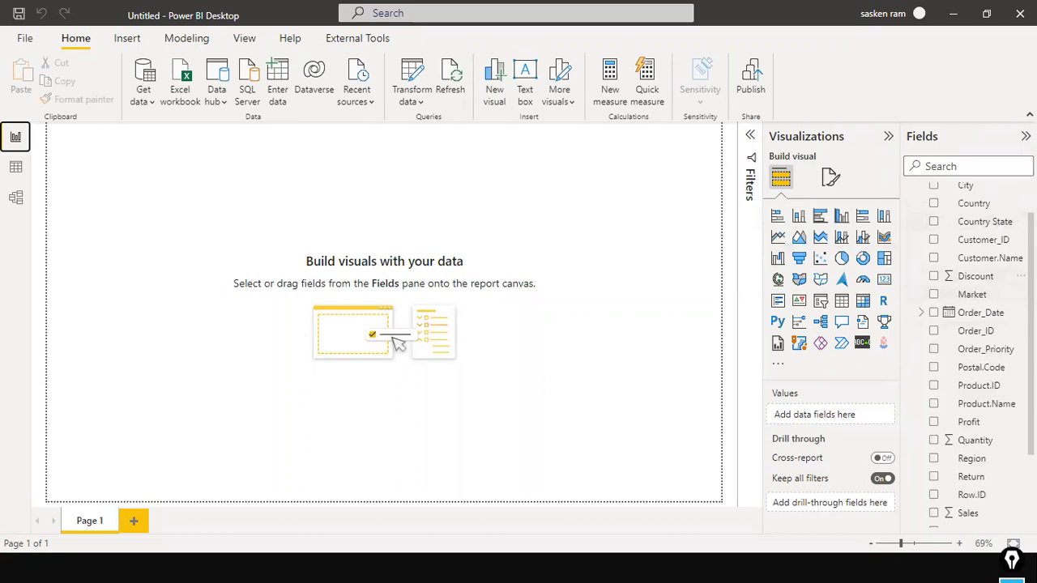
{"action": "scroll", "coordinate": [961, 294], "scroll_direction": "down", "scroll_amount": 3}
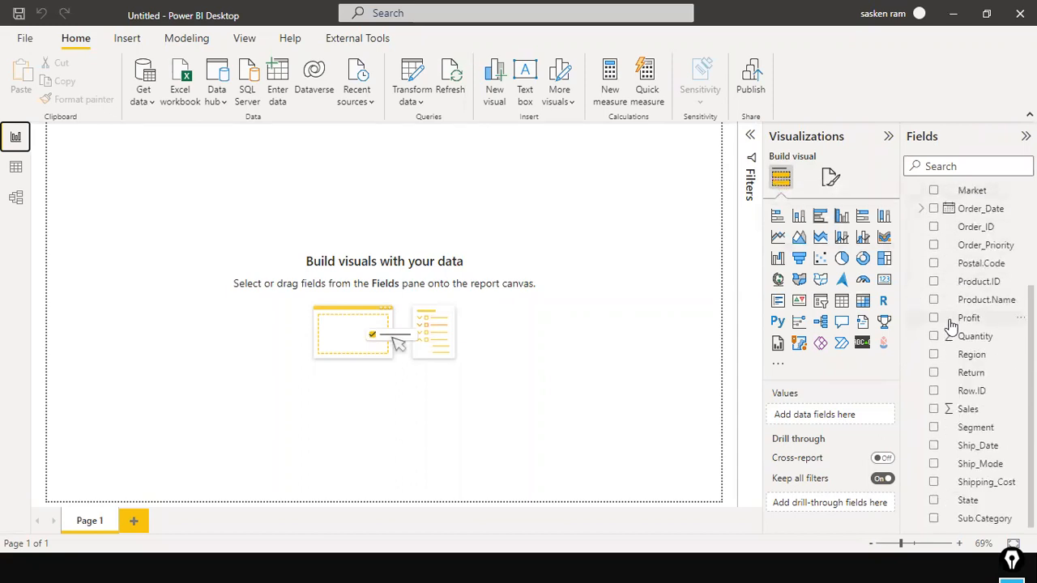
{"action": "scroll", "coordinate": [951, 324], "scroll_direction": "up", "scroll_amount": 3}
{"action": "scroll", "coordinate": [985, 322], "scroll_direction": "down", "scroll_amount": 3}
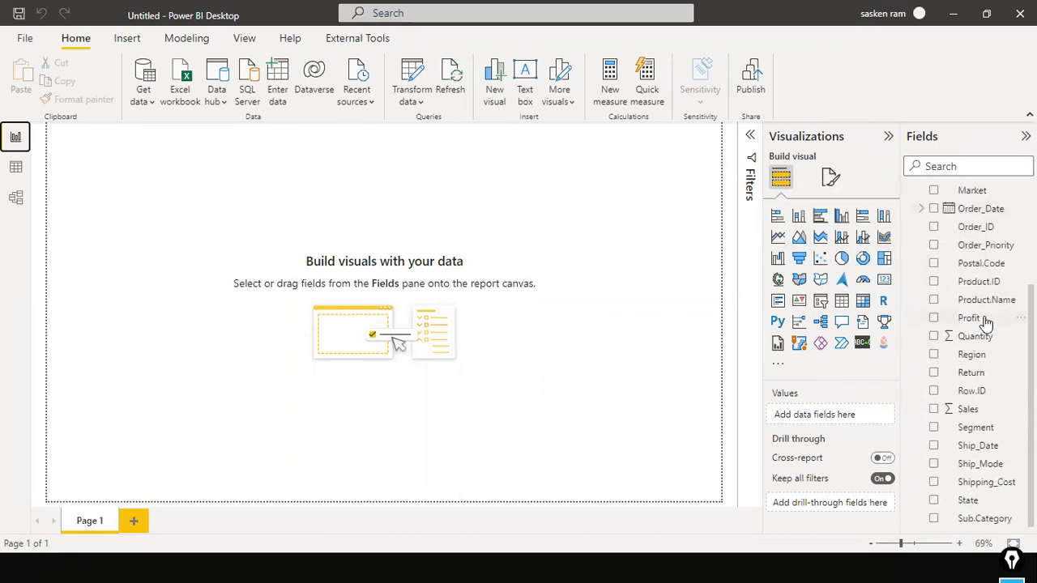
Step: Check the Sales field's data type and default summarization, and view the available summarization options without changing them
{"action": "left_click", "coordinate": [968, 411]}
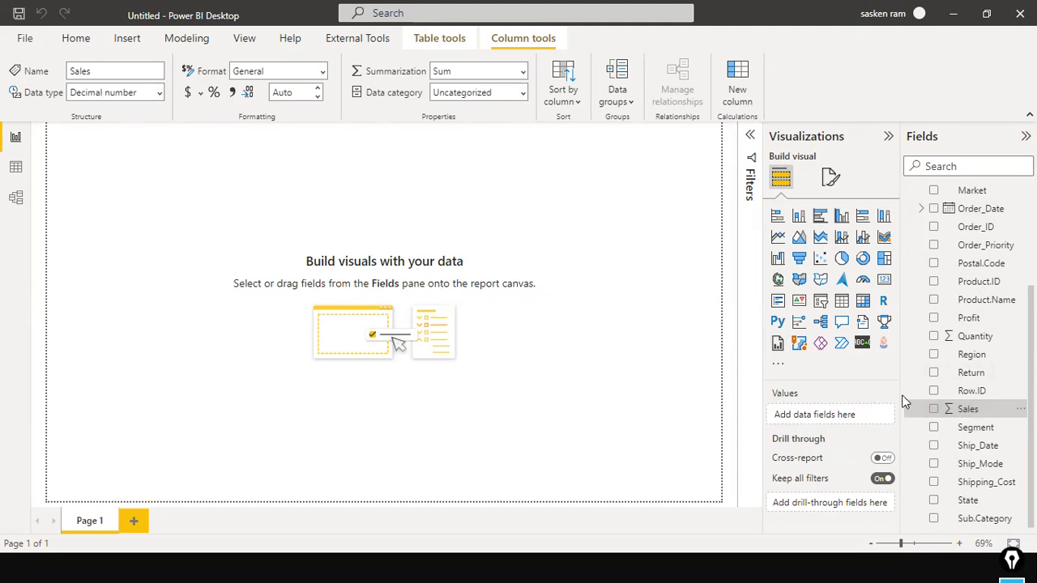
{"action": "mouse_move", "coordinate": [931, 409]}
{"action": "left_mouse_down"}
{"action": "mouse_move", "coordinate": [815, 375]}
{"action": "mouse_move", "coordinate": [237, 129]}
{"action": "left_mouse_up"}
{"action": "left_click_drag", "start_coordinate": [183, 107], "coordinate": [142, 110]}
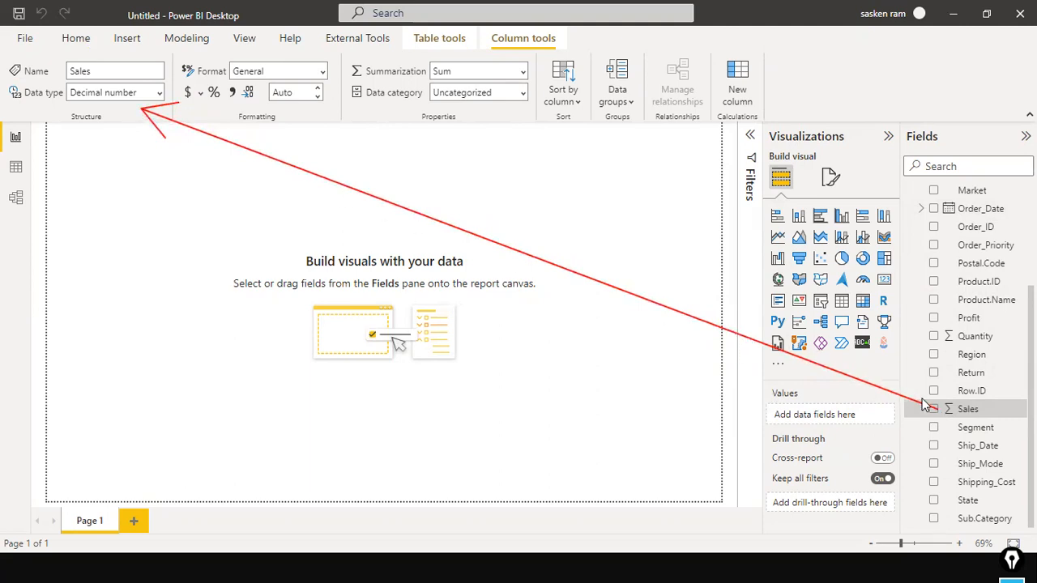
{"action": "mouse_move", "coordinate": [931, 409]}
{"action": "left_mouse_down"}
{"action": "mouse_move", "coordinate": [541, 174]}
{"action": "mouse_move", "coordinate": [484, 77]}
{"action": "left_mouse_up"}
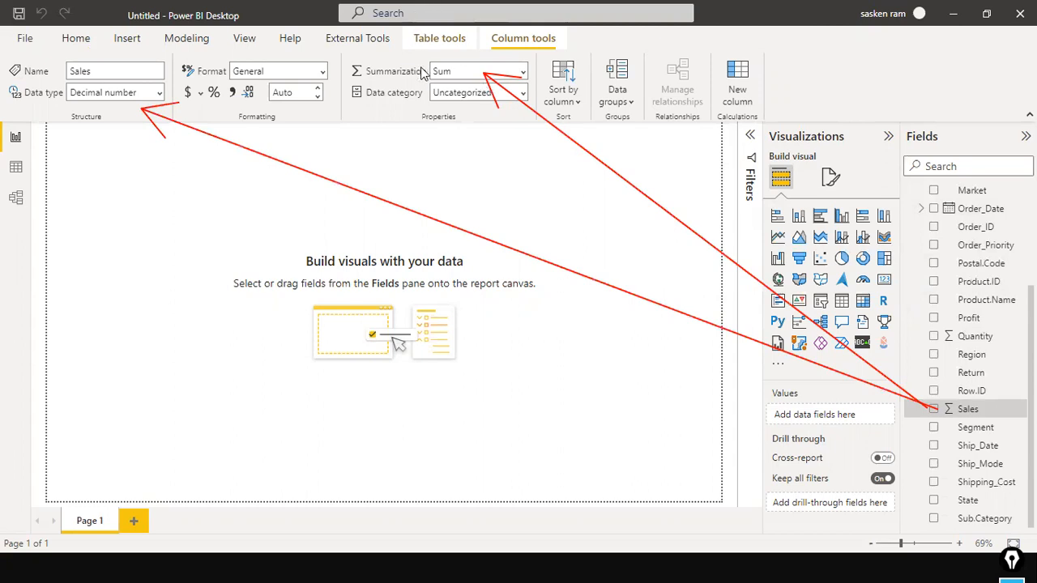
{"action": "left_click", "coordinate": [523, 74]}
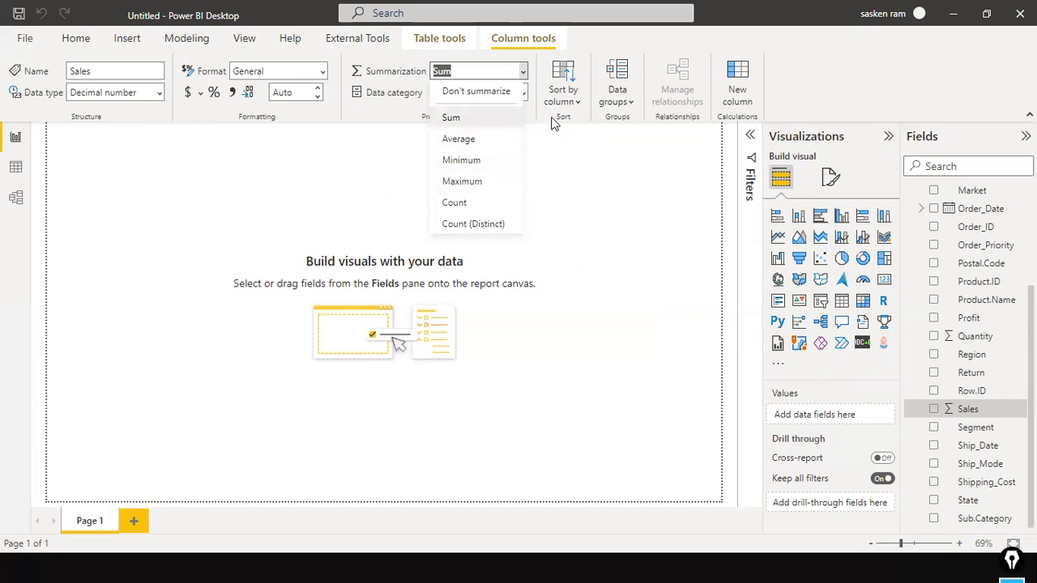
{"action": "left_click", "coordinate": [524, 128]}
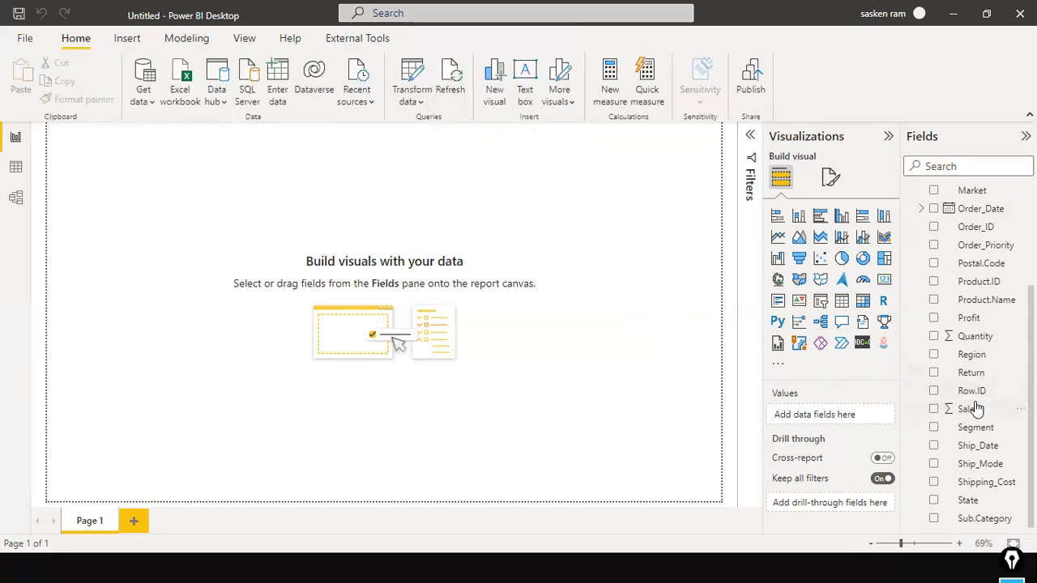
{"action": "left_click", "coordinate": [532, 170]}
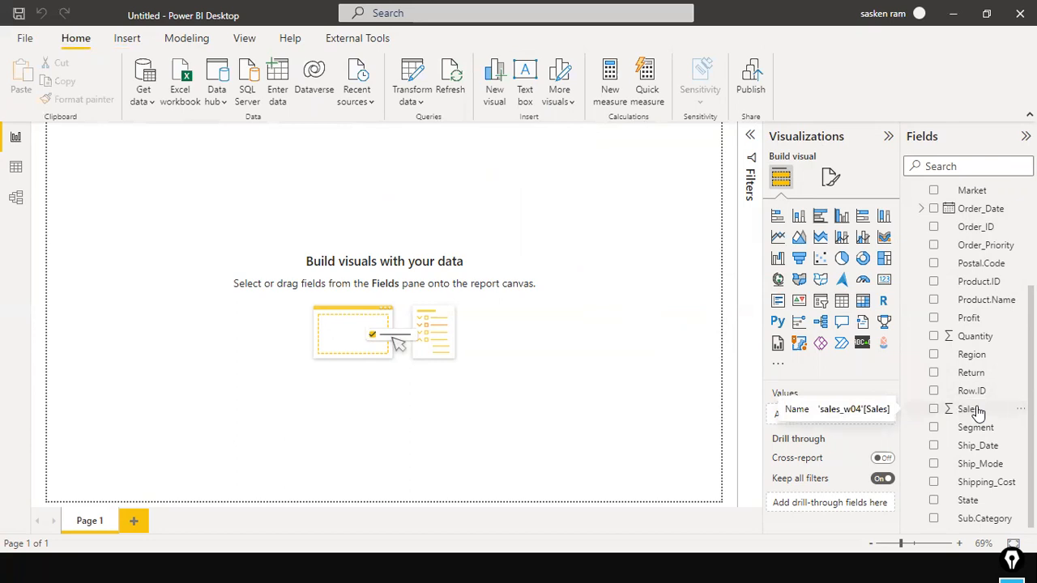
Step: Add a table visual to Page 1, move it in from the page corner, widen it, and add the Sales field
{"action": "left_click", "coordinate": [843, 302]}
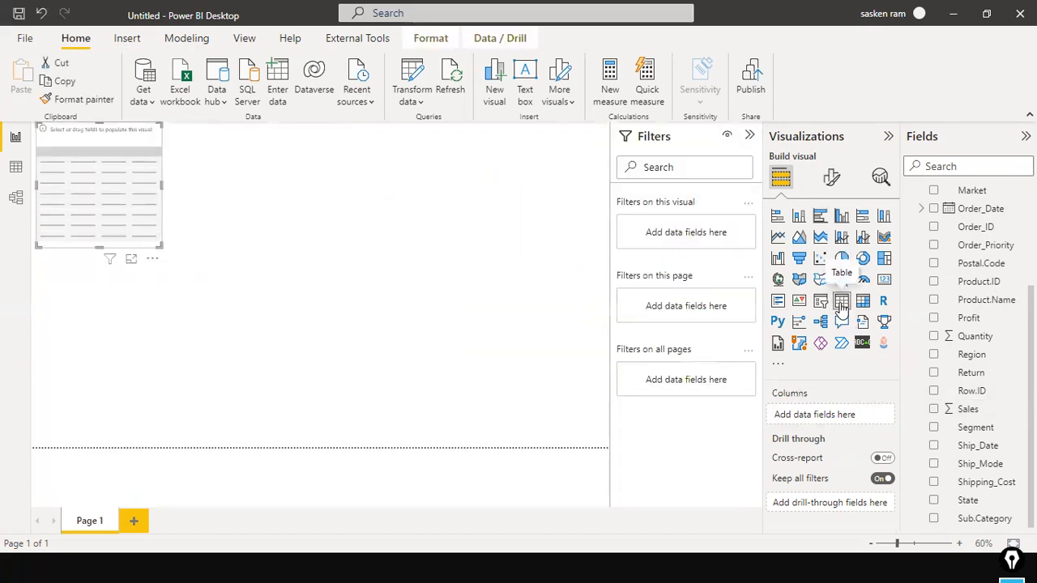
{"action": "left_click_drag", "start_coordinate": [125, 137], "coordinate": [233, 233]}
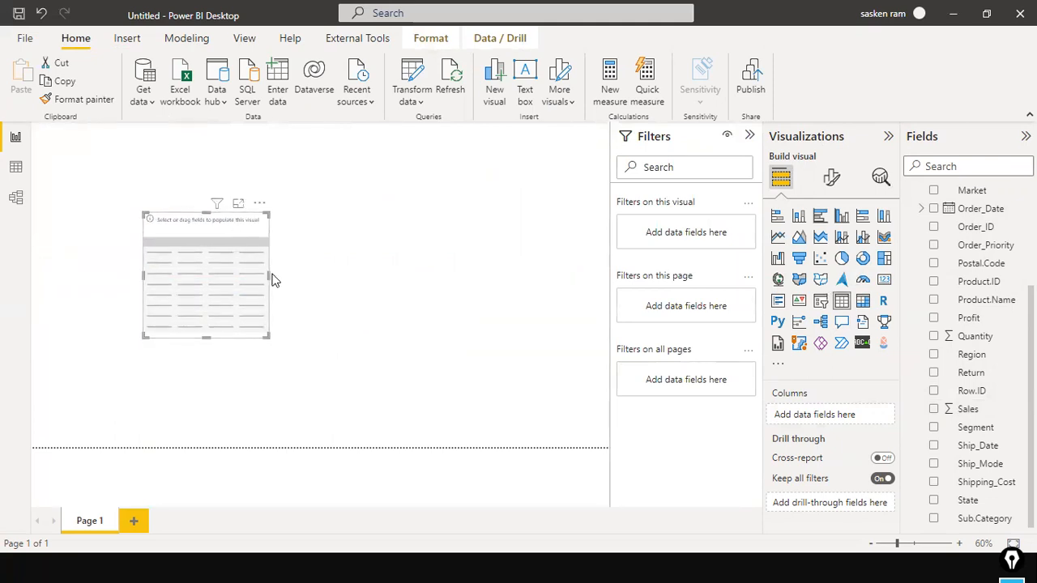
{"action": "left_click_drag", "start_coordinate": [268, 275], "coordinate": [354, 324]}
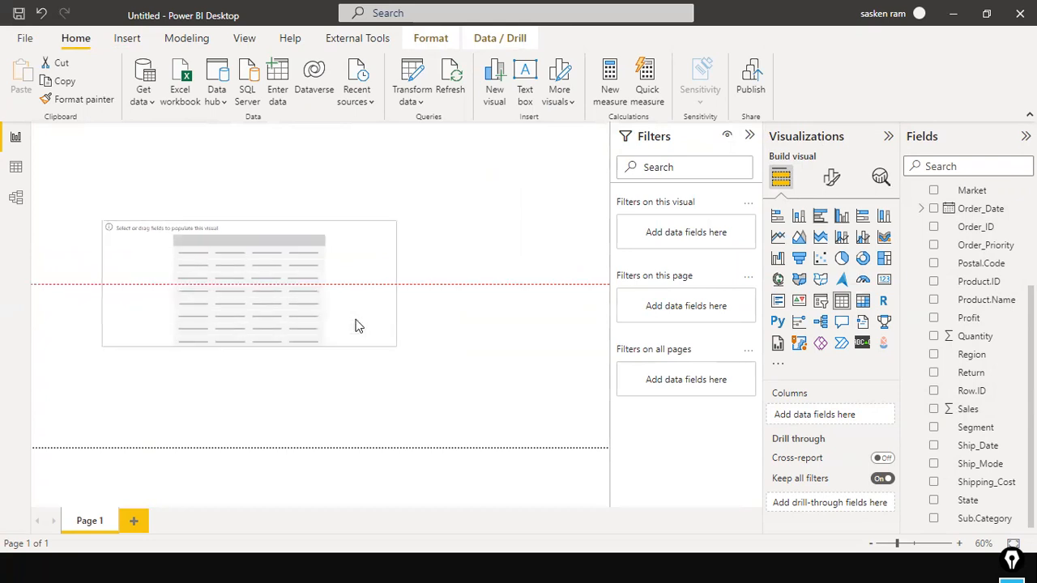
{"action": "left_click_drag", "start_coordinate": [977, 415], "coordinate": [288, 278]}
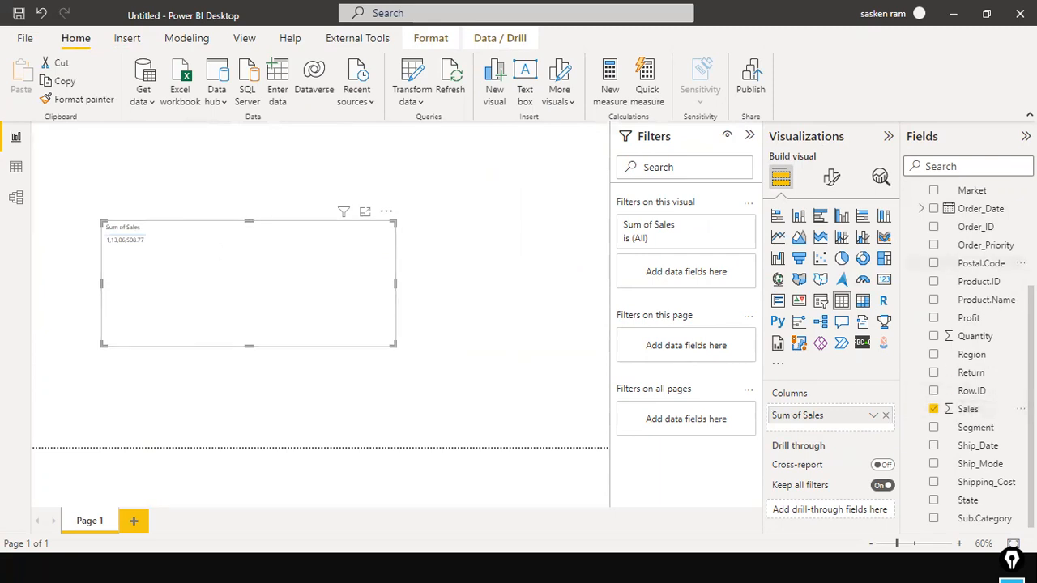
Step: Check the sales_w04 row count in the data view, and return to the report view to review the Sales table visual
{"action": "scroll", "coordinate": [972, 243], "scroll_direction": "up", "scroll_amount": 4}
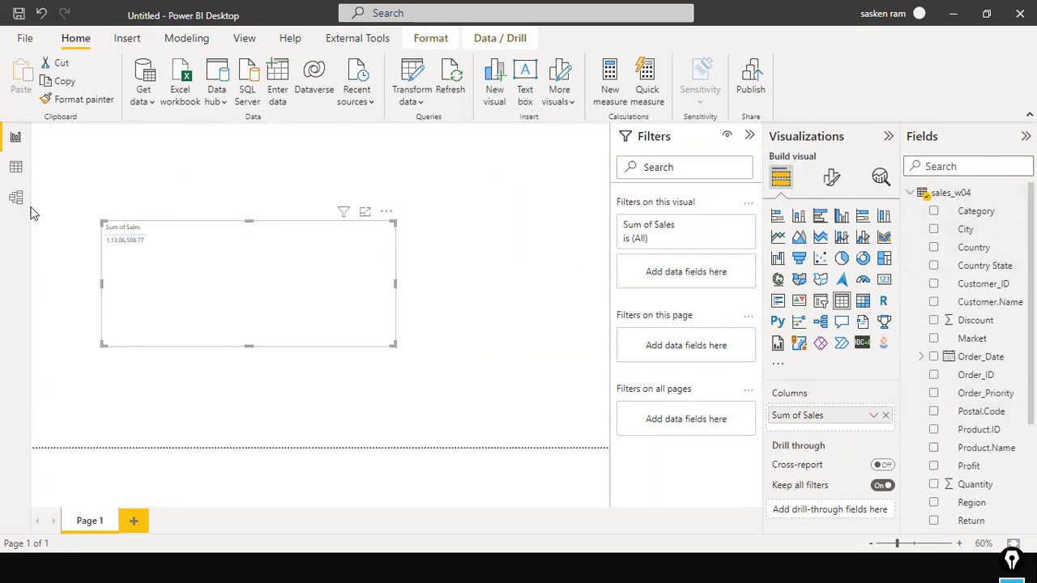
{"action": "left_click", "coordinate": [16, 167]}
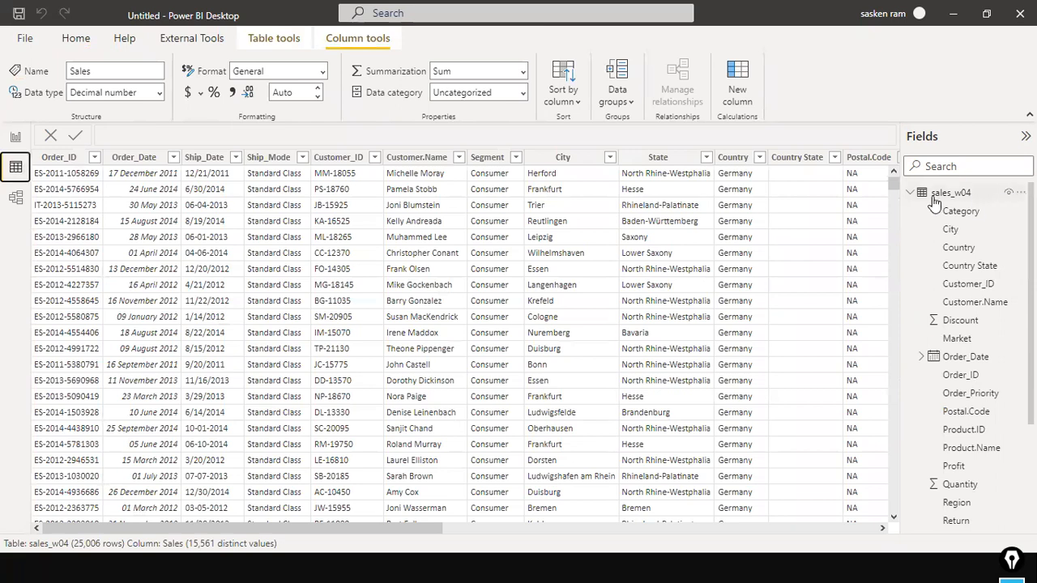
{"action": "left_click_drag", "start_coordinate": [1, 384], "coordinate": [71, 529]}
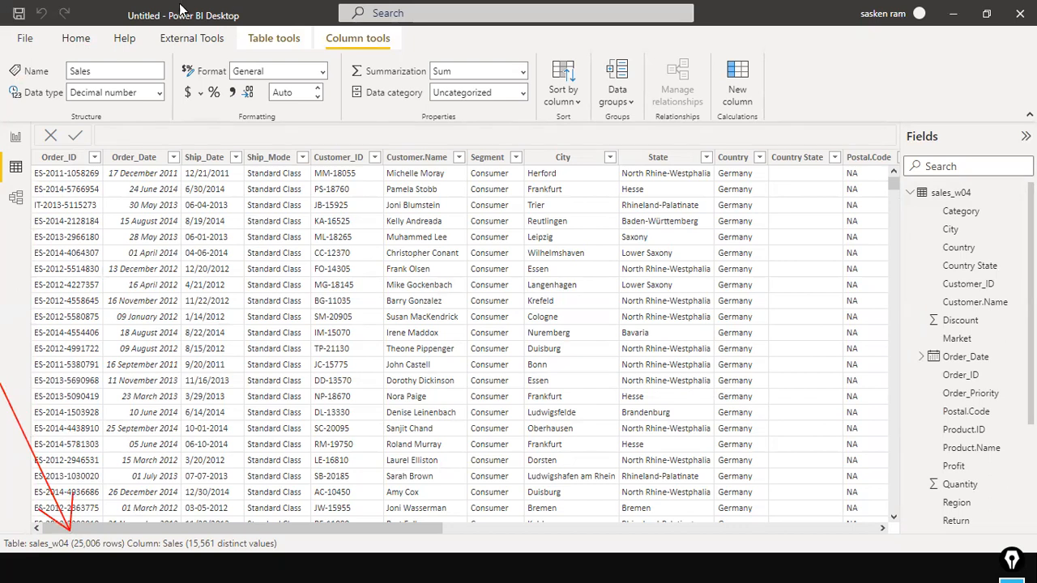
{"action": "left_click", "coordinate": [14, 138]}
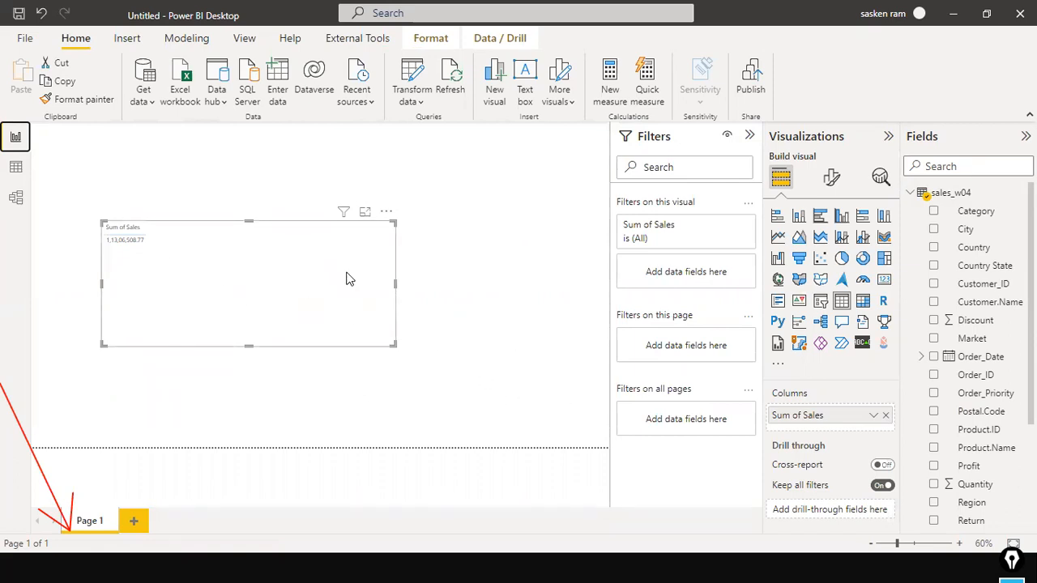
{"action": "left_click_drag", "start_coordinate": [880, 419], "coordinate": [982, 458]}
{"action": "scroll", "coordinate": [982, 453], "scroll_direction": "down", "scroll_amount": 3}
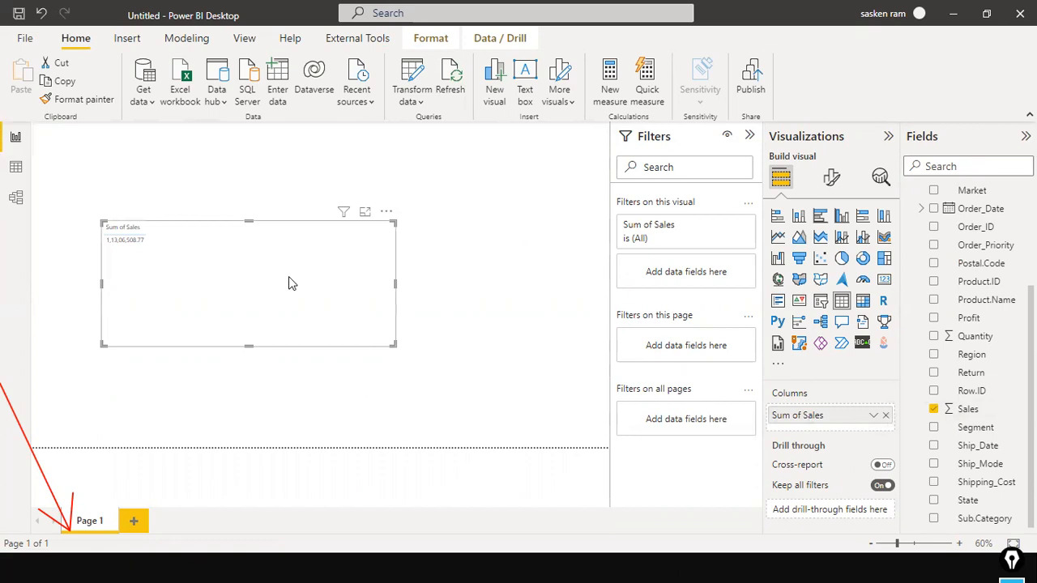
Step: Select the table visual and set its Sales column to Don't summarize
{"action": "left_click", "coordinate": [448, 275]}
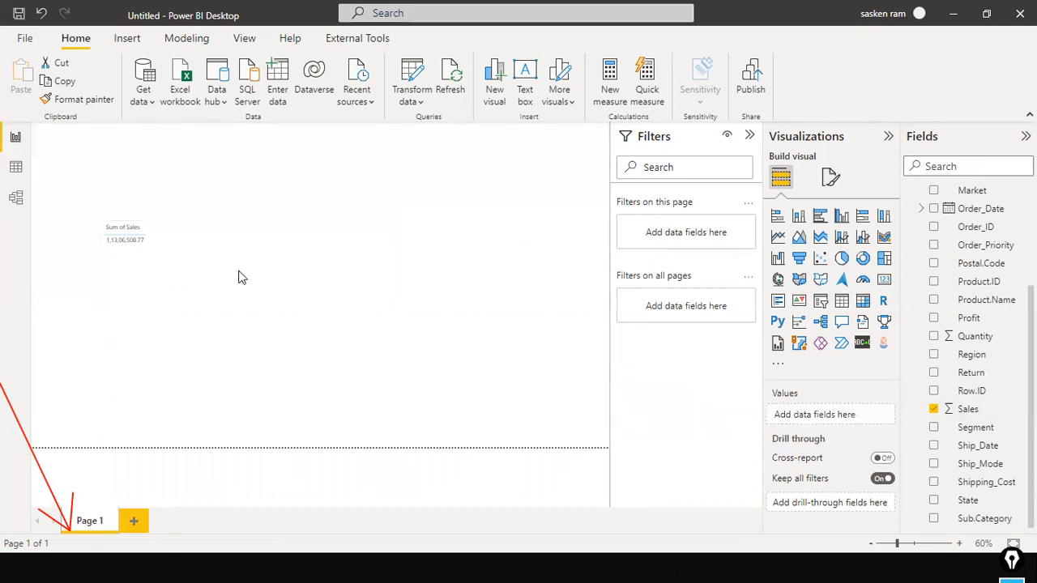
{"action": "left_click", "coordinate": [165, 260]}
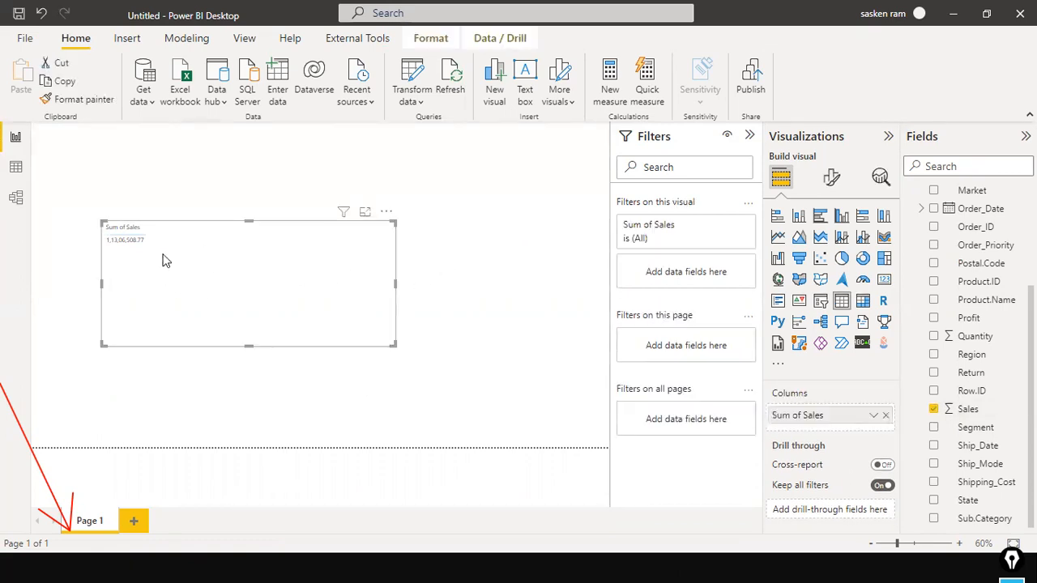
{"action": "mouse_move", "coordinate": [211, 272]}
{"action": "left_mouse_down"}
{"action": "mouse_move", "coordinate": [313, 318]}
{"action": "mouse_move", "coordinate": [614, 394]}
{"action": "mouse_move", "coordinate": [773, 423]}
{"action": "mouse_move", "coordinate": [770, 398]}
{"action": "left_mouse_up"}
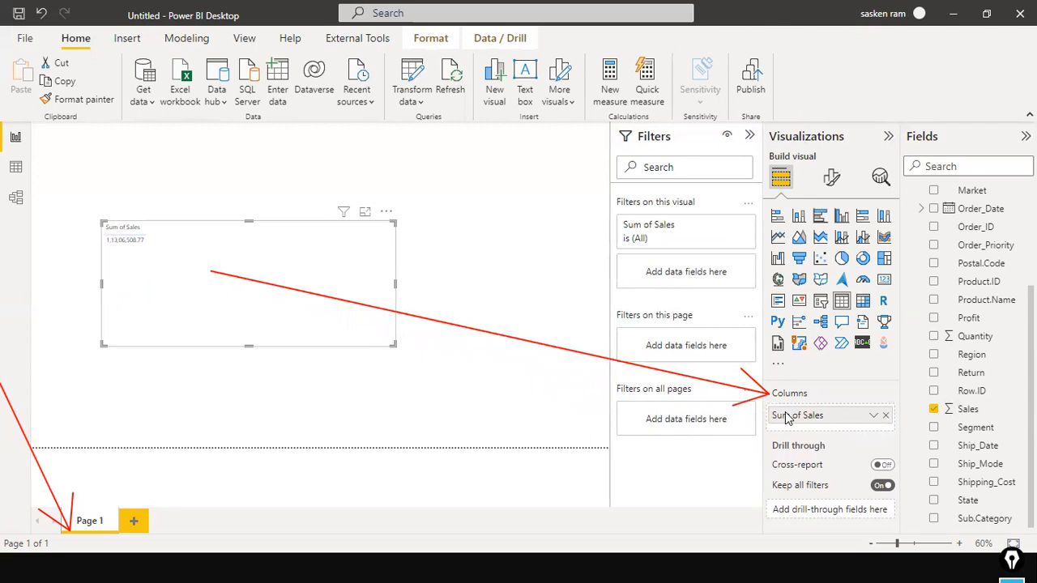
{"action": "left_click_drag", "start_coordinate": [707, 385], "coordinate": [768, 416]}
{"action": "left_click", "coordinate": [874, 417]}
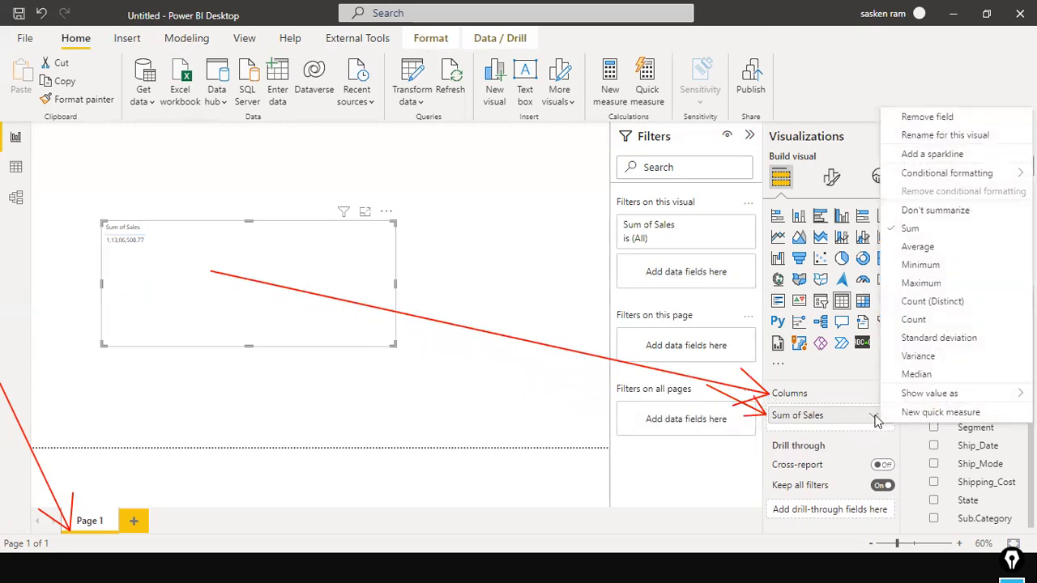
{"action": "left_click", "coordinate": [931, 212]}
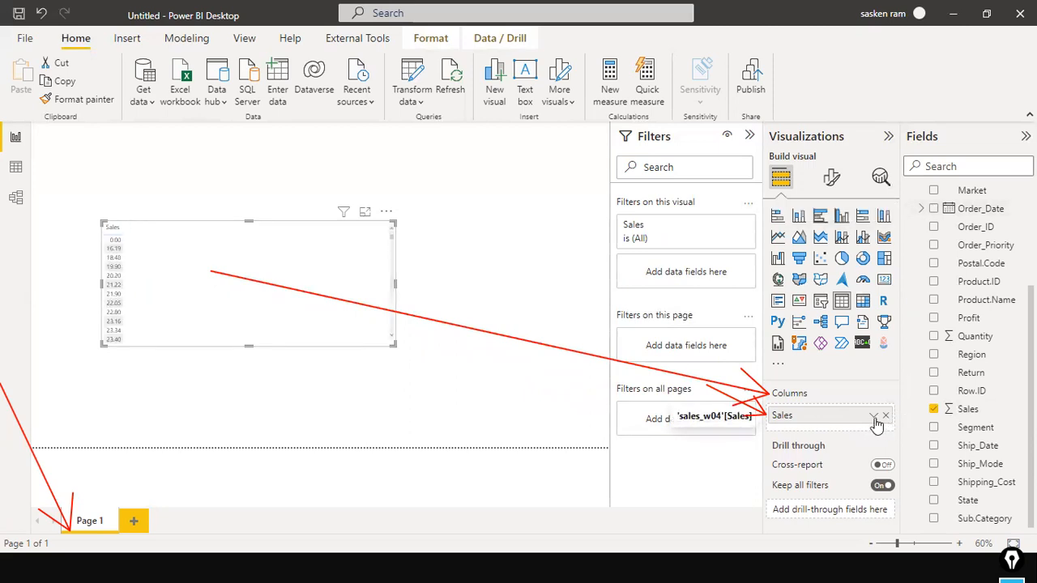
{"action": "left_click", "coordinate": [874, 418]}
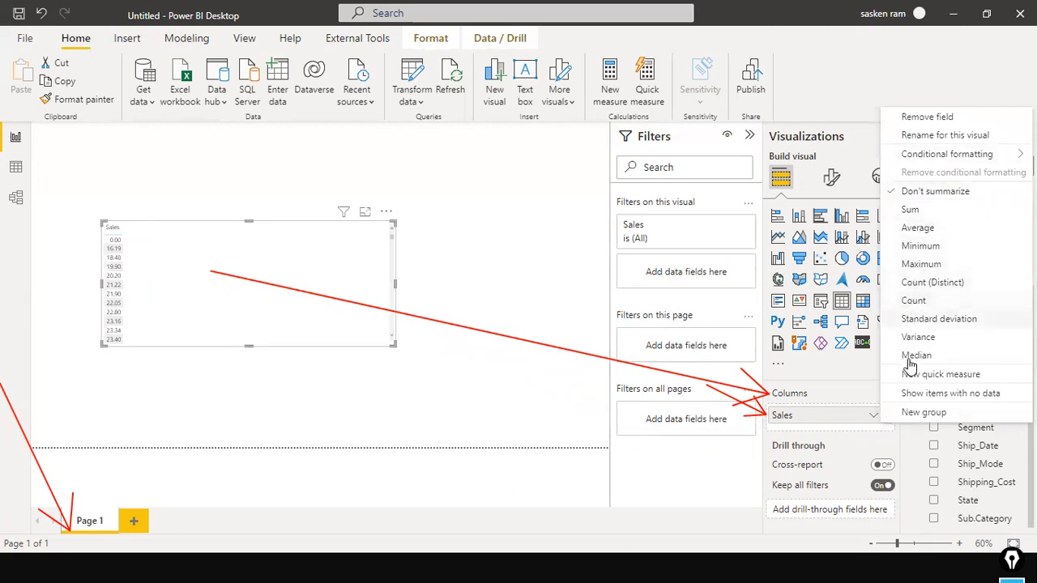
{"action": "left_click", "coordinate": [883, 49]}
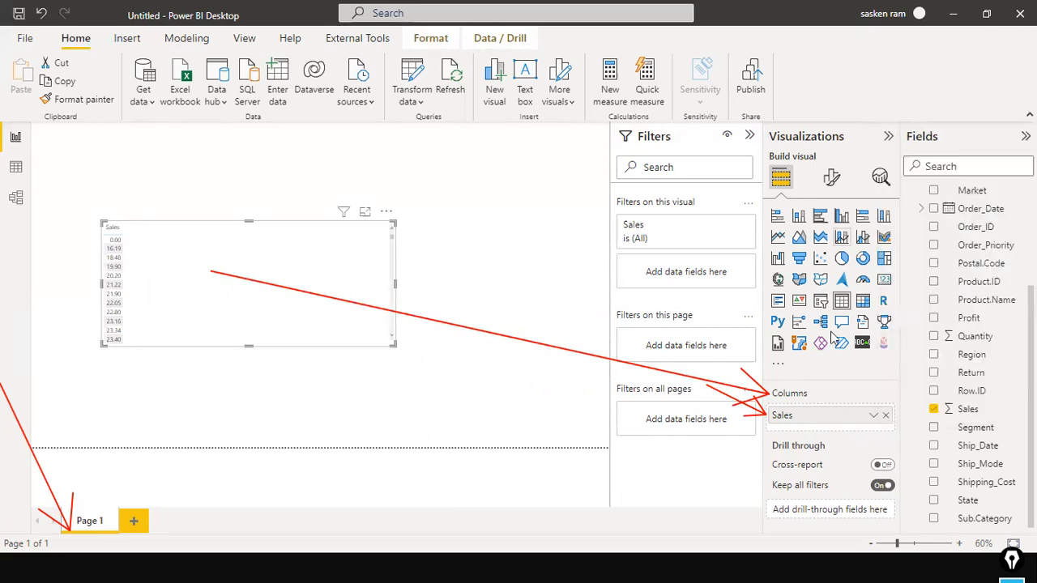
{"action": "left_click", "coordinate": [874, 416]}
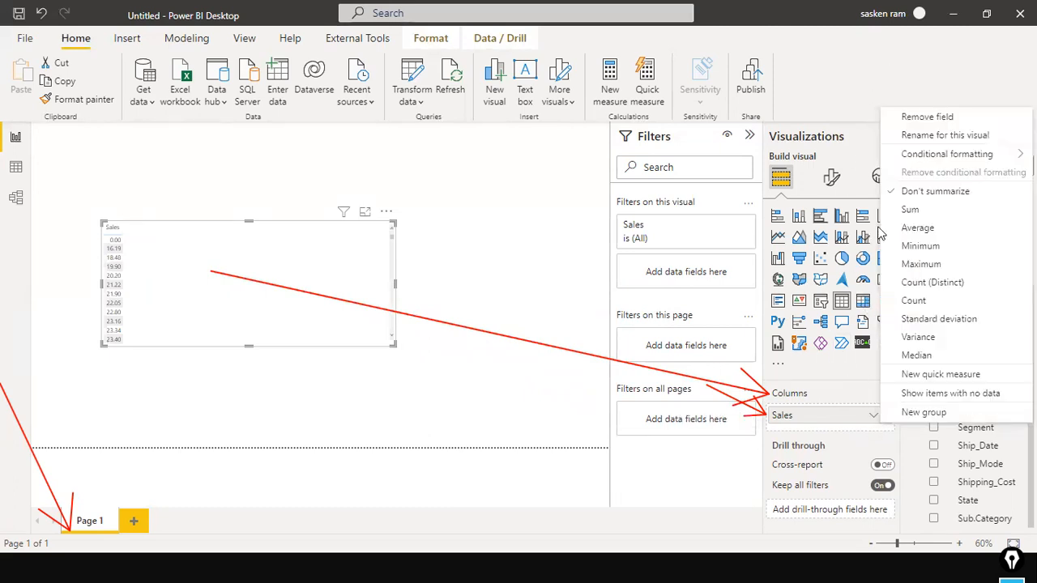
{"action": "left_click", "coordinate": [870, 62]}
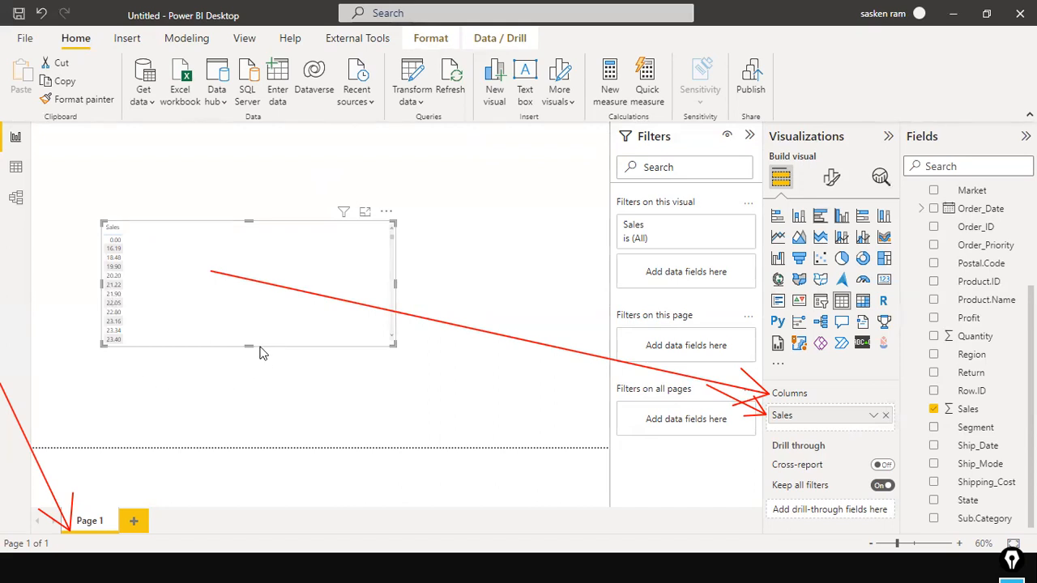
Step: Make the table visual taller so it shows more of the individual Sales rows
{"action": "left_click_drag", "start_coordinate": [249, 346], "coordinate": [255, 403]}
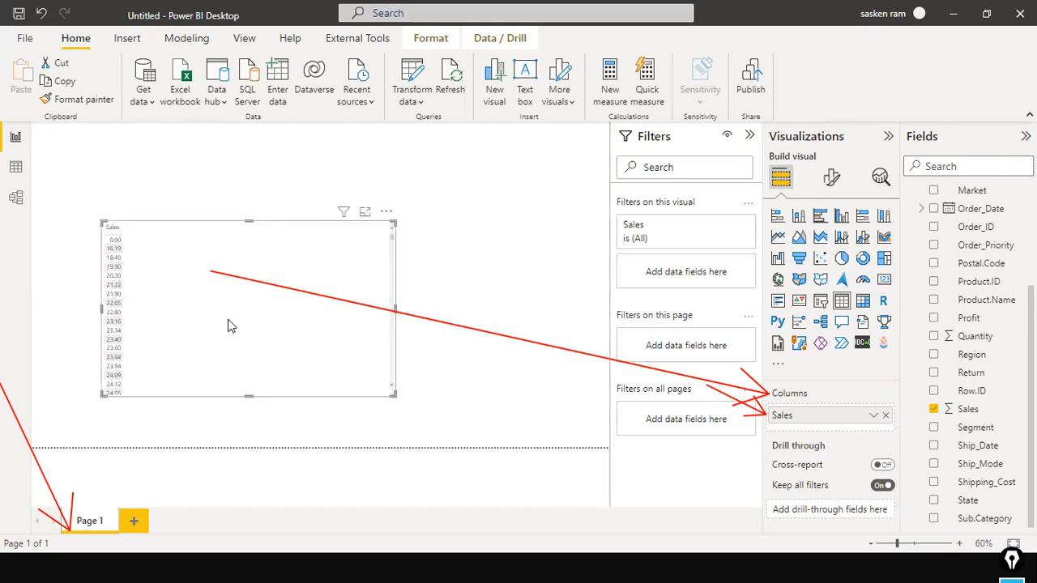
{"action": "scroll", "coordinate": [228, 326], "scroll_direction": "down", "scroll_amount": 6}
{"action": "scroll", "coordinate": [228, 326], "scroll_direction": "up", "scroll_amount": 6}
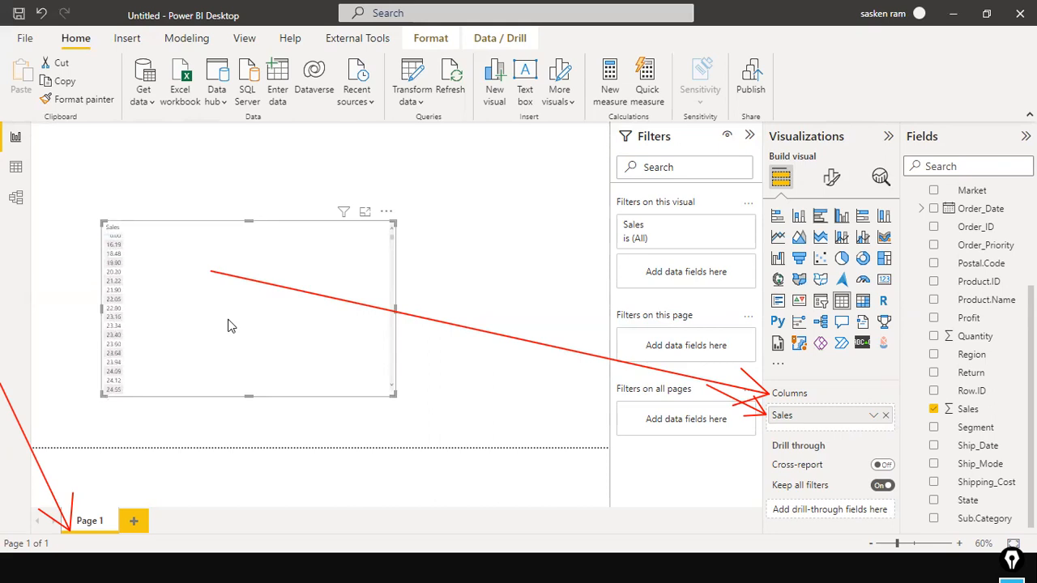
Step: Set the aggregation of the table's Sales column to Sum
{"action": "left_click", "coordinate": [873, 415]}
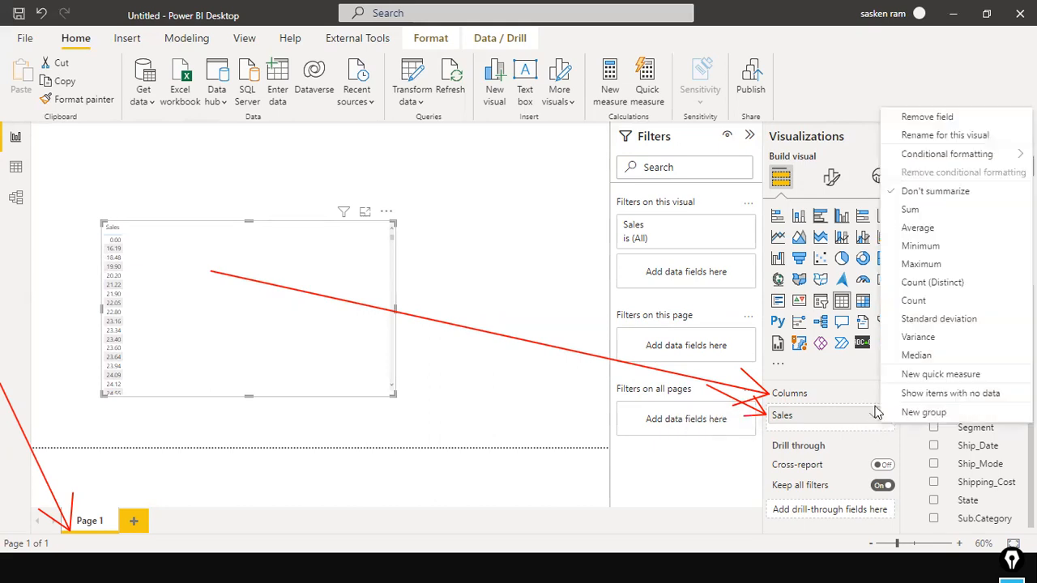
{"action": "left_click", "coordinate": [910, 210]}
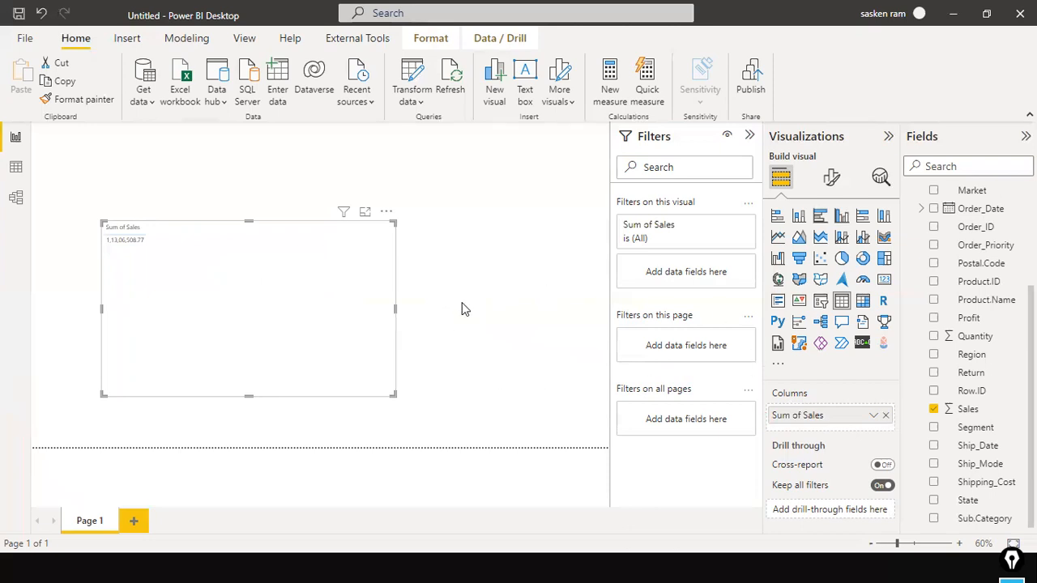
{"action": "left_click", "coordinate": [461, 307]}
{"action": "left_click", "coordinate": [146, 238]}
Step: Add the Category field to the table and place it before Sum of Sales
{"action": "scroll", "coordinate": [997, 294], "scroll_direction": "up", "scroll_amount": 4}
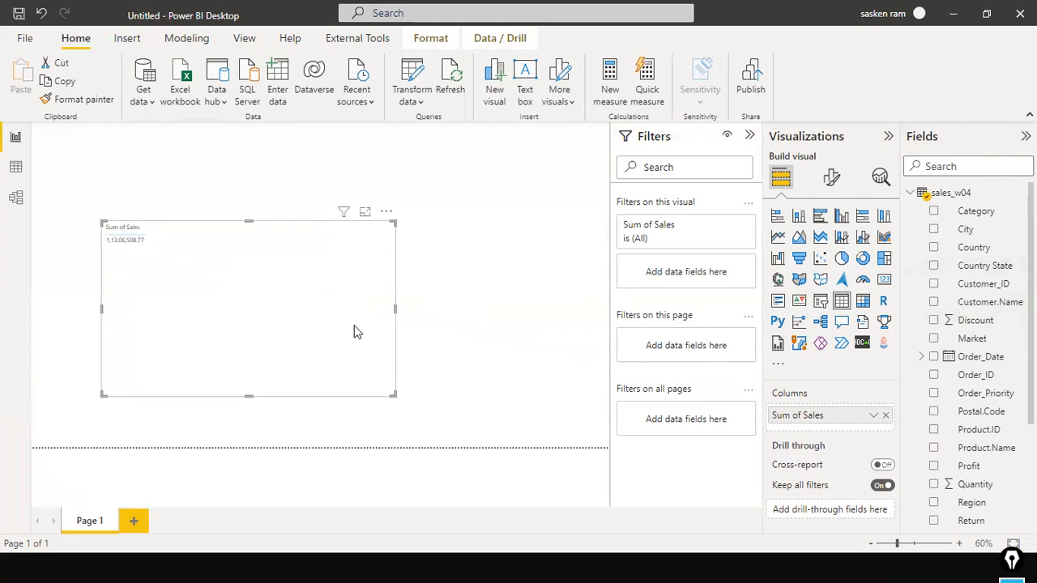
{"action": "left_click", "coordinate": [873, 416]}
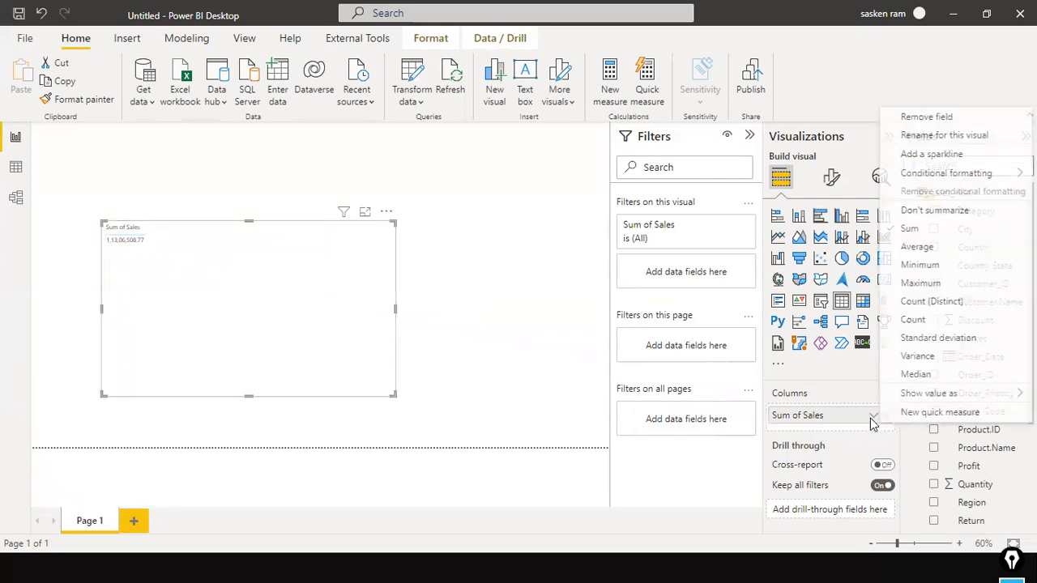
{"action": "left_click", "coordinate": [844, 66]}
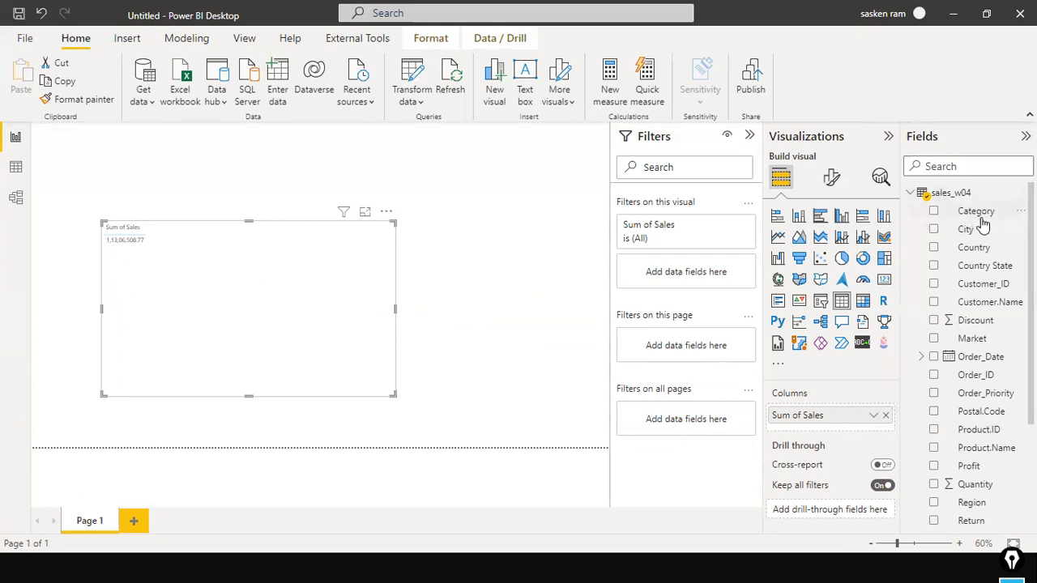
{"action": "left_click_drag", "start_coordinate": [982, 220], "coordinate": [167, 265]}
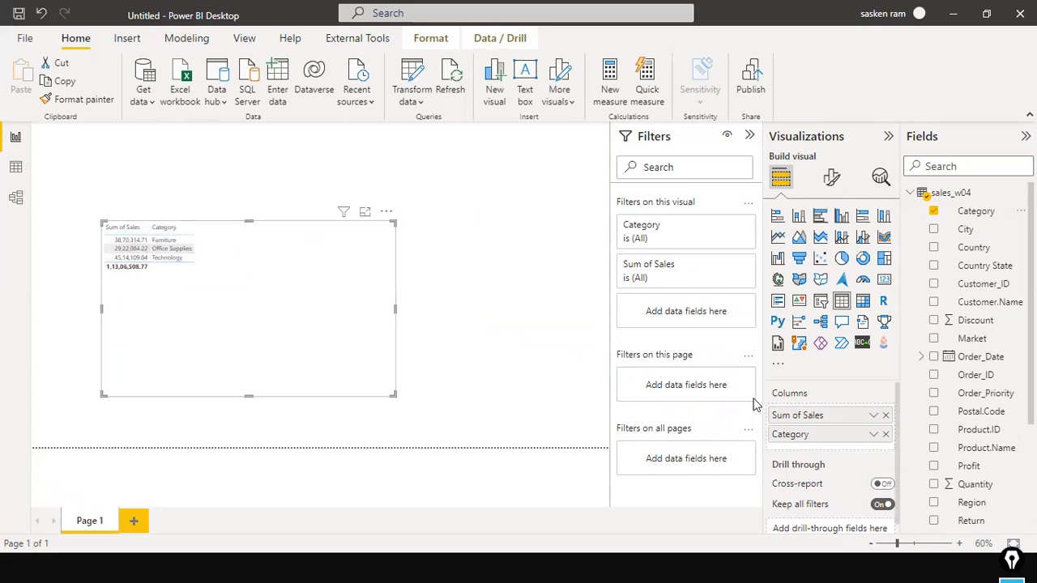
{"action": "mouse_move", "coordinate": [366, 298]}
{"action": "left_mouse_down"}
{"action": "mouse_move", "coordinate": [671, 410]}
{"action": "mouse_move", "coordinate": [764, 394]}
{"action": "left_mouse_up"}
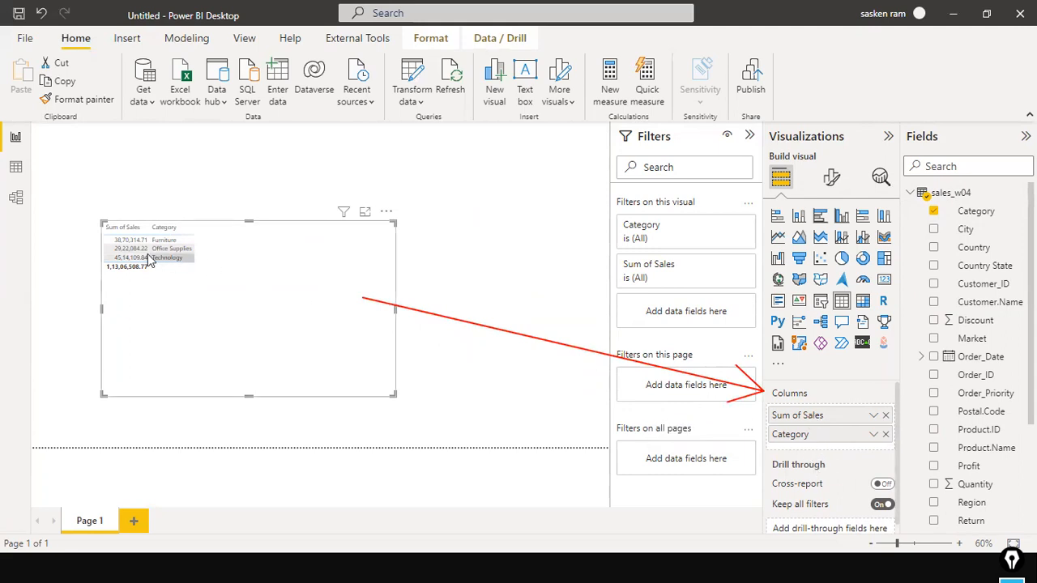
{"action": "left_click_drag", "start_coordinate": [821, 440], "coordinate": [822, 419]}
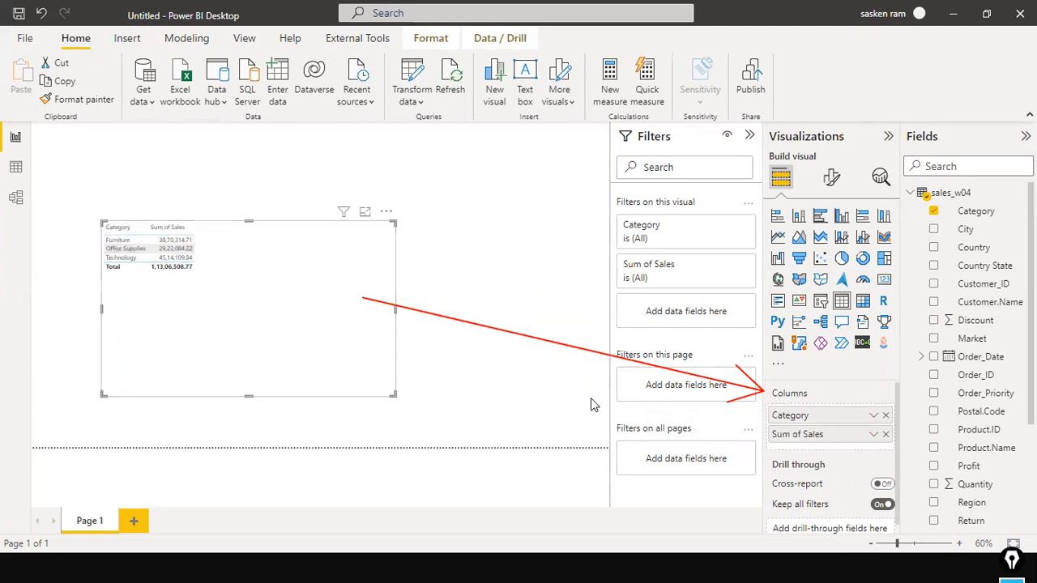
{"action": "mouse_move", "coordinate": [142, 146]}
{"action": "left_mouse_down"}
{"action": "mouse_move", "coordinate": [122, 206]}
{"action": "mouse_move", "coordinate": [139, 193]}
{"action": "left_mouse_up"}
{"action": "mouse_move", "coordinate": [195, 176]}
{"action": "left_mouse_down"}
{"action": "mouse_move", "coordinate": [189, 217]}
{"action": "mouse_move", "coordinate": [196, 212]}
{"action": "left_mouse_up"}
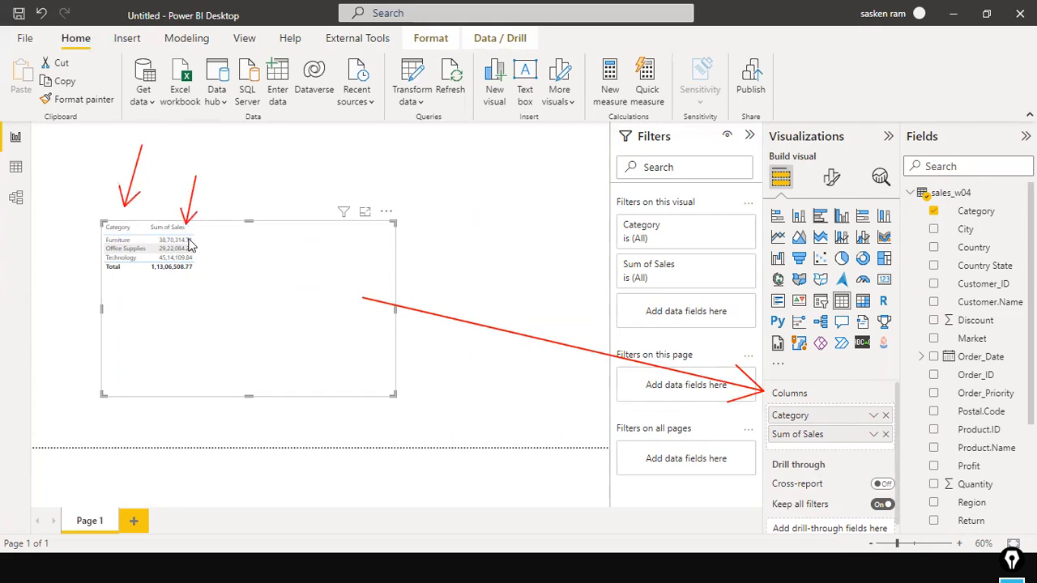
{"action": "left_click_drag", "start_coordinate": [337, 281], "coordinate": [201, 274]}
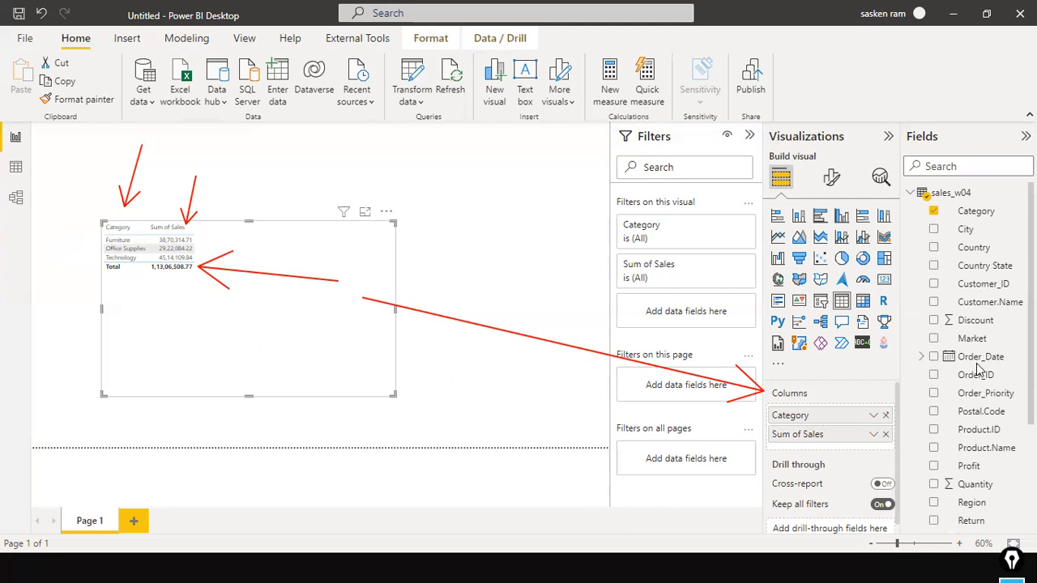
Step: Find the Segment field by searching for "se", replace Category with it ahead of Sum of Sales, and clear the field search
{"action": "left_click", "coordinate": [956, 167]}
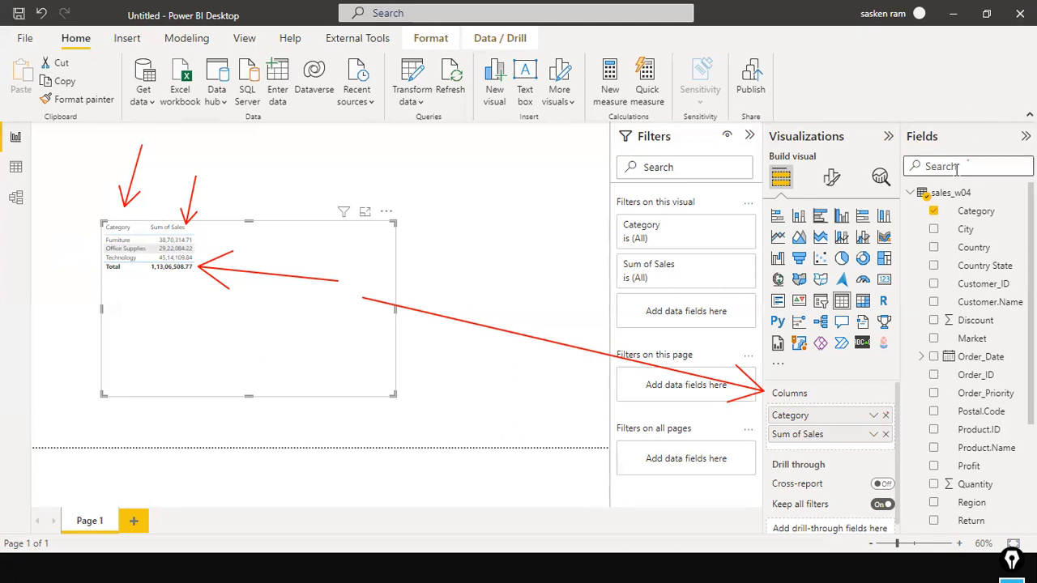
{"action": "type", "text": "se"}
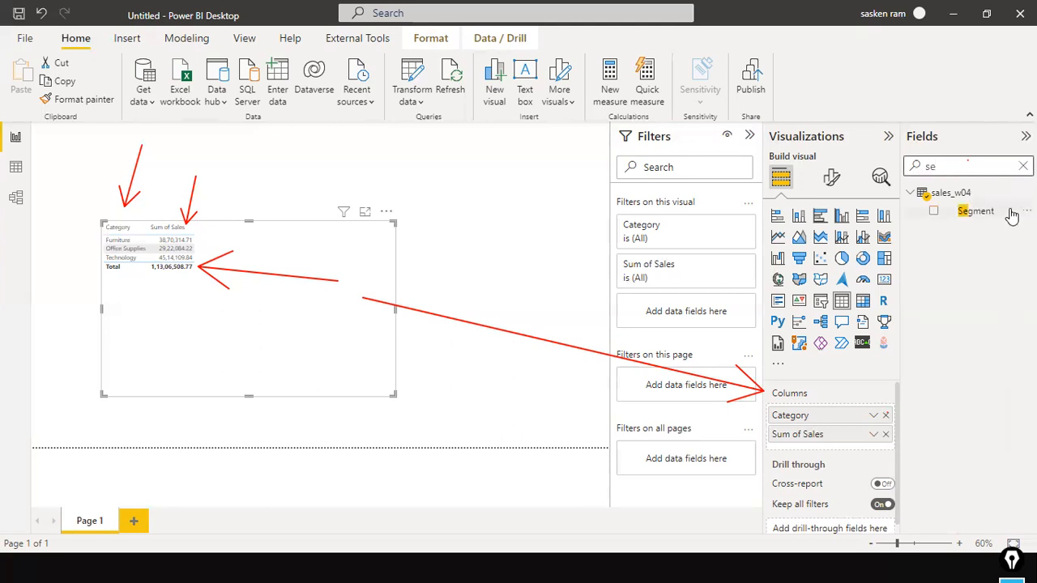
{"action": "left_click_drag", "start_coordinate": [992, 212], "coordinate": [185, 243]}
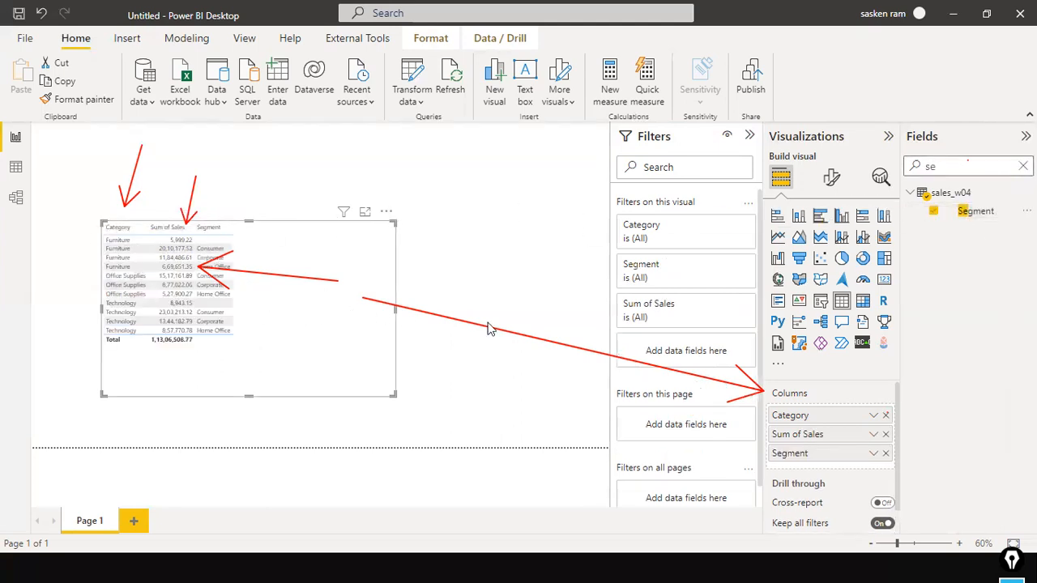
{"action": "left_click", "coordinate": [885, 416]}
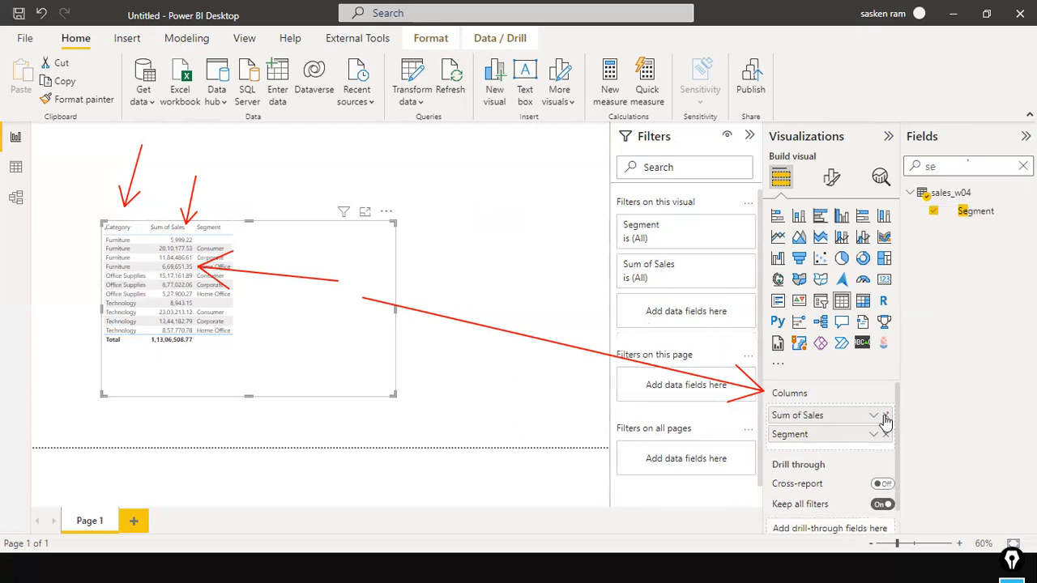
{"action": "left_click_drag", "start_coordinate": [800, 438], "coordinate": [814, 413]}
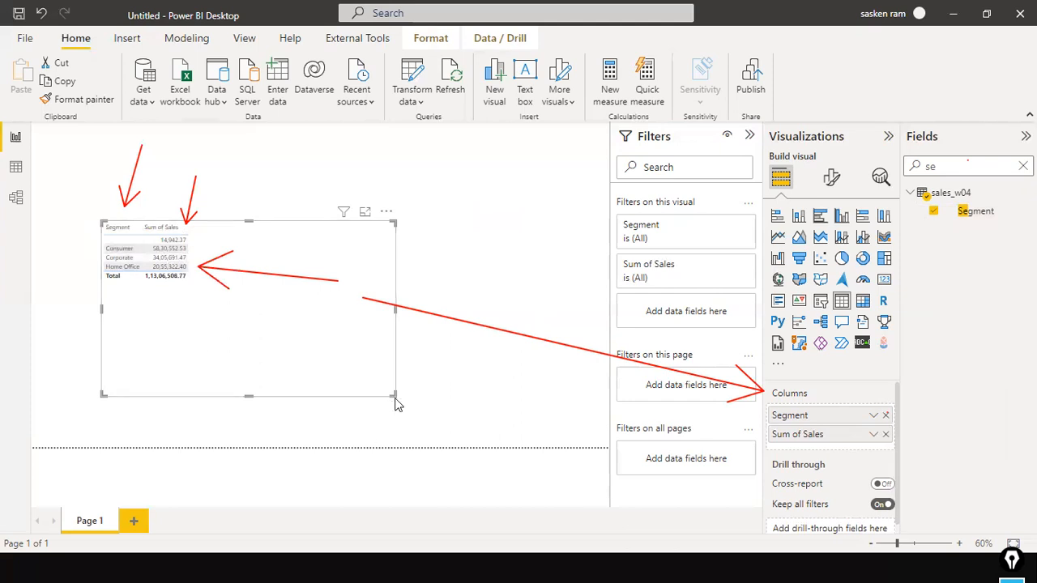
{"action": "left_click", "coordinate": [408, 289]}
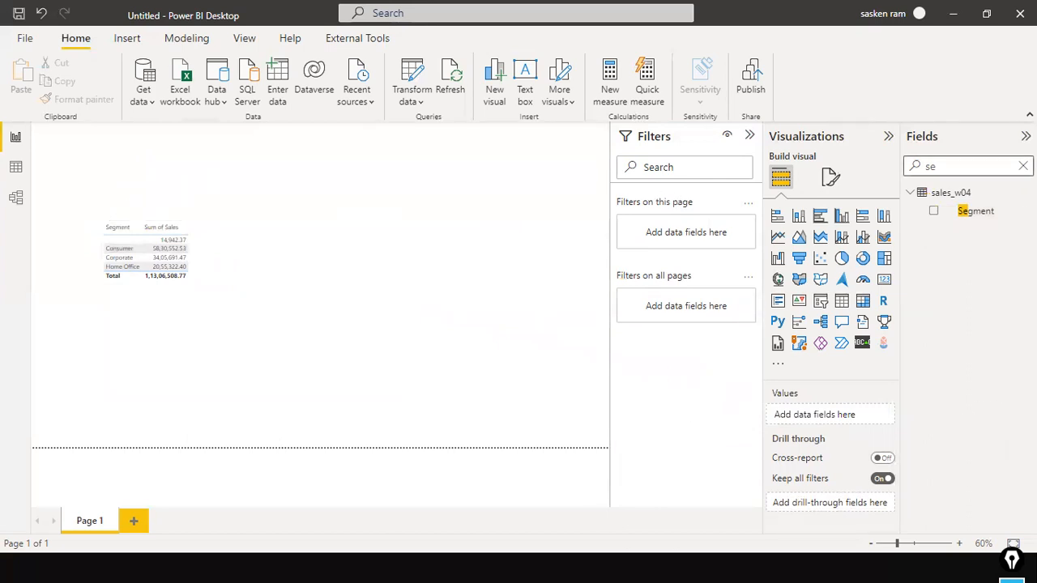
{"action": "left_click", "coordinate": [1023, 166]}
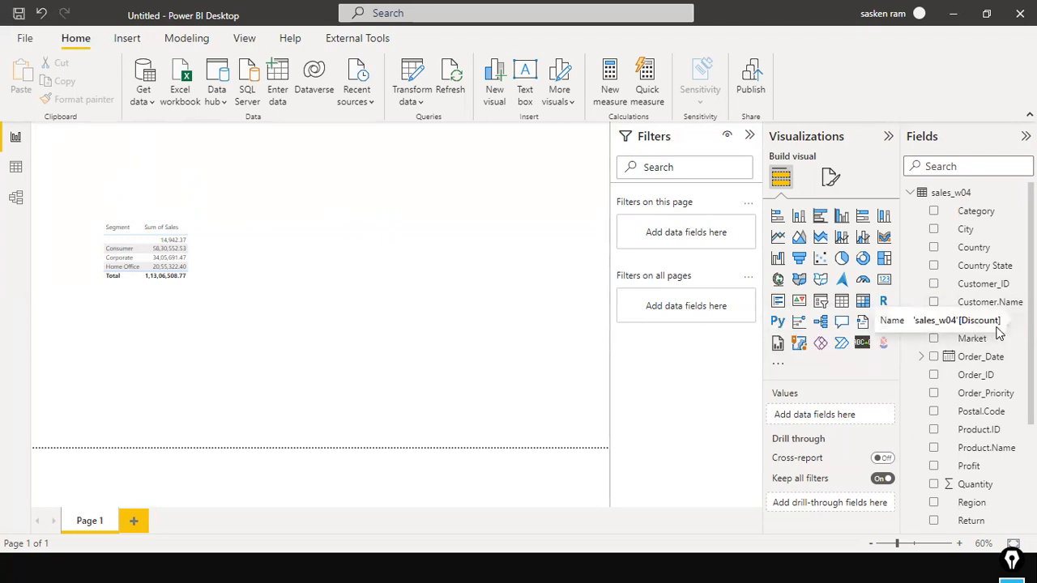
{"action": "scroll", "coordinate": [997, 334], "scroll_direction": "down", "scroll_amount": 3}
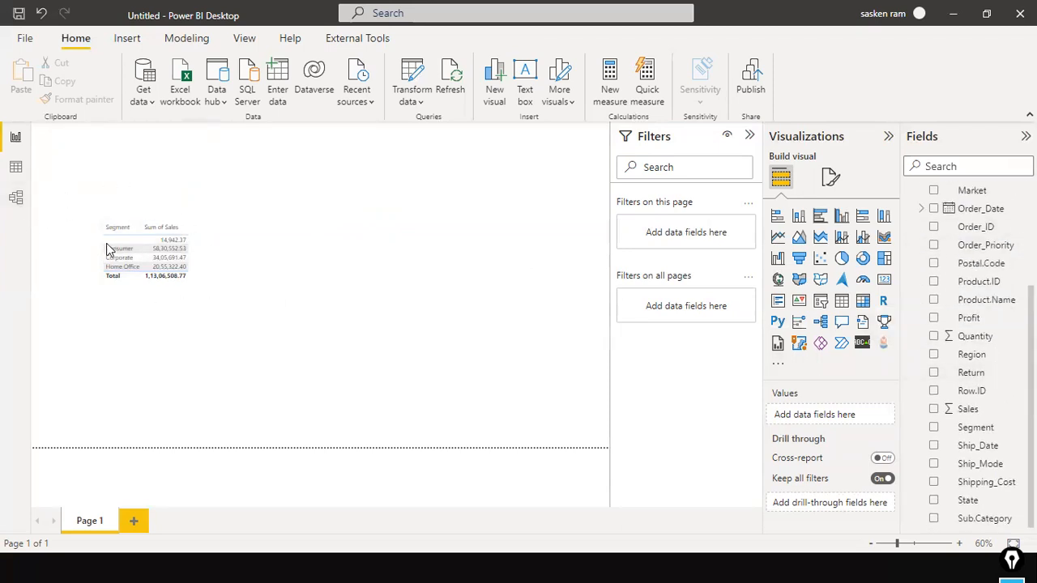
Step: Look at the sales_w04 data in Data view and at Model view, and return to Report view
{"action": "left_click", "coordinate": [16, 137]}
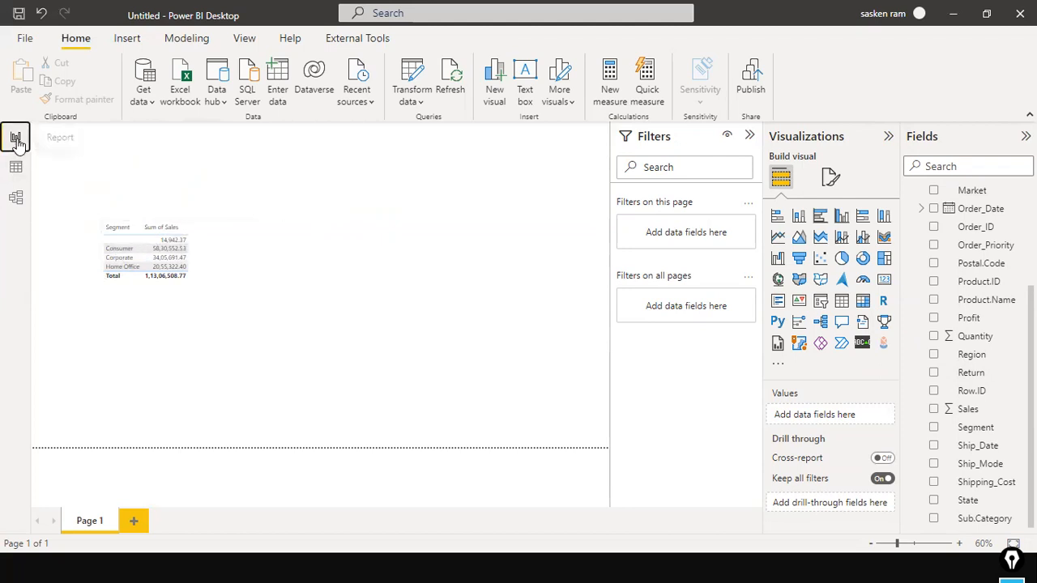
{"action": "left_click", "coordinate": [21, 174]}
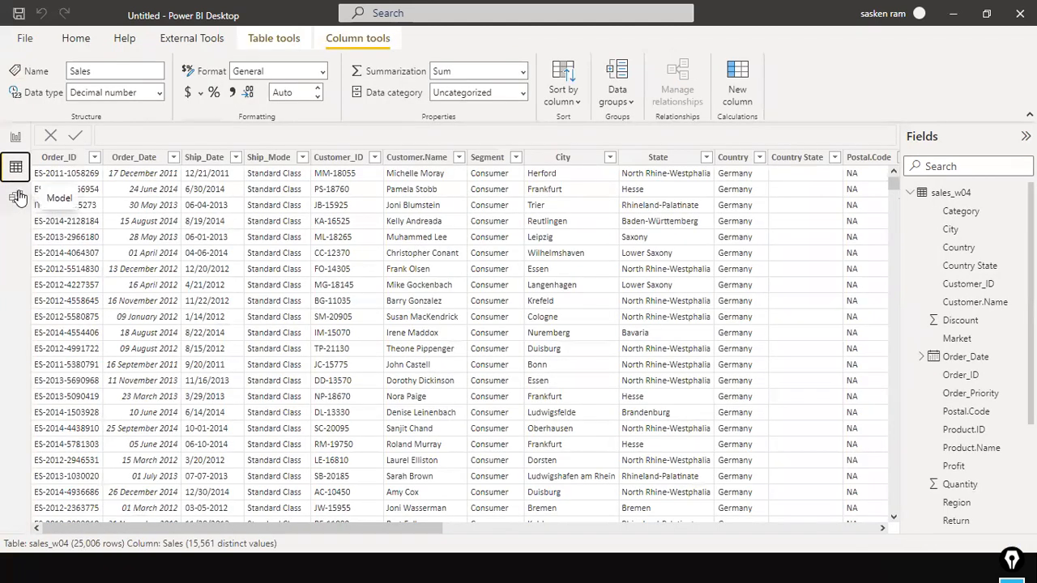
{"action": "left_click", "coordinate": [16, 198]}
{"action": "left_click", "coordinate": [17, 168]}
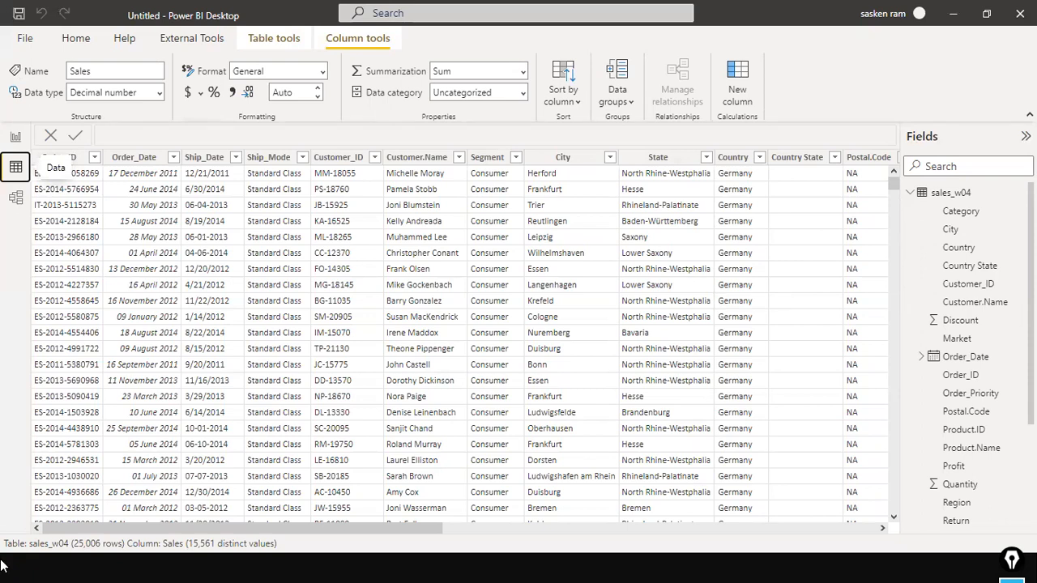
{"action": "left_click", "coordinate": [15, 136]}
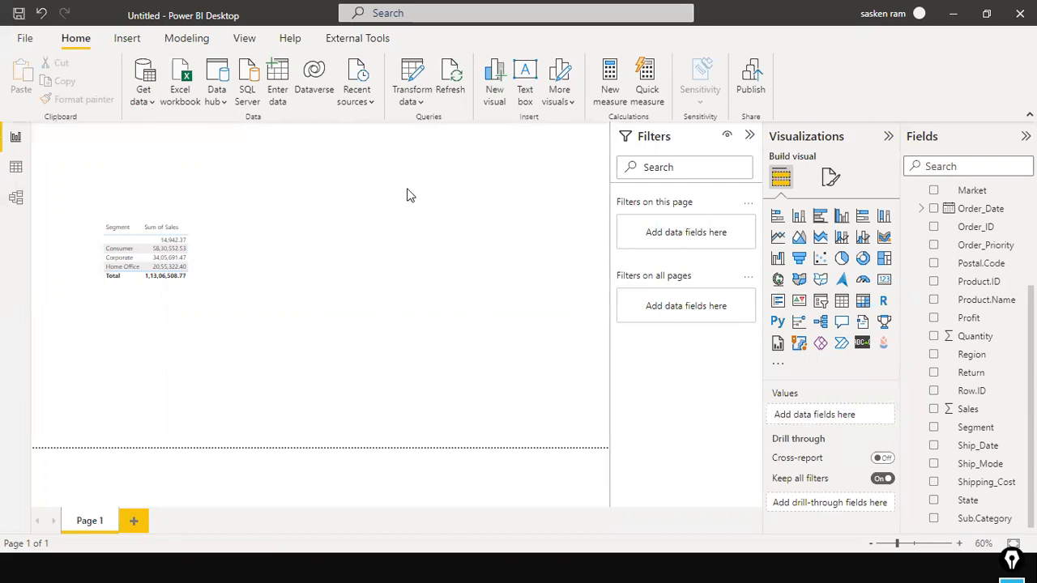
Step: Move the Segment sales table to the lower part of the page, shrink it and place a copy beside it
{"action": "left_click_drag", "start_coordinate": [215, 317], "coordinate": [220, 365]}
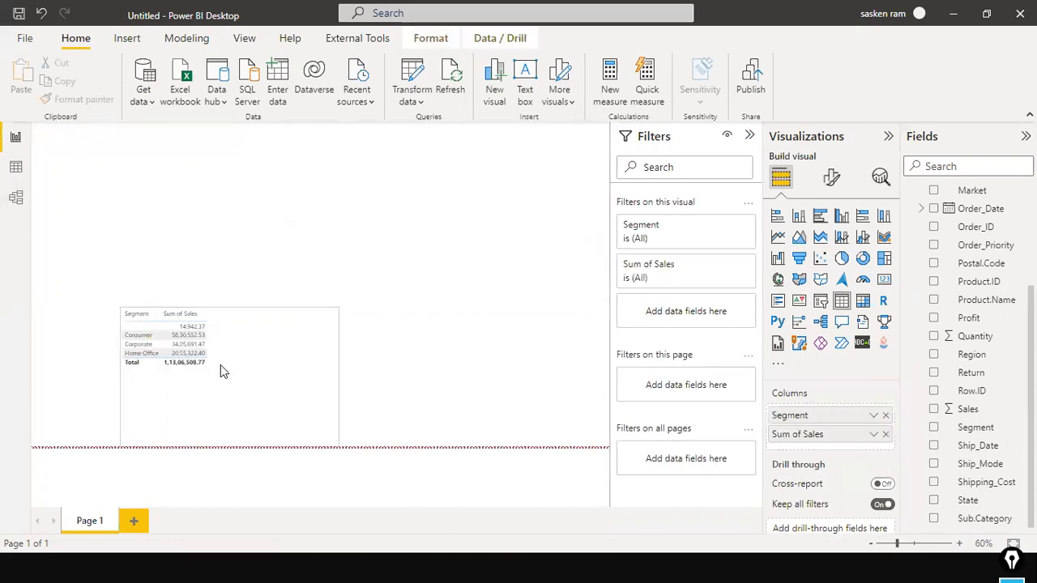
{"action": "left_click_drag", "start_coordinate": [338, 442], "coordinate": [366, 408]}
{"action": "key", "text": "ctrl+c"}
{"action": "key", "text": "ctrl+v"}
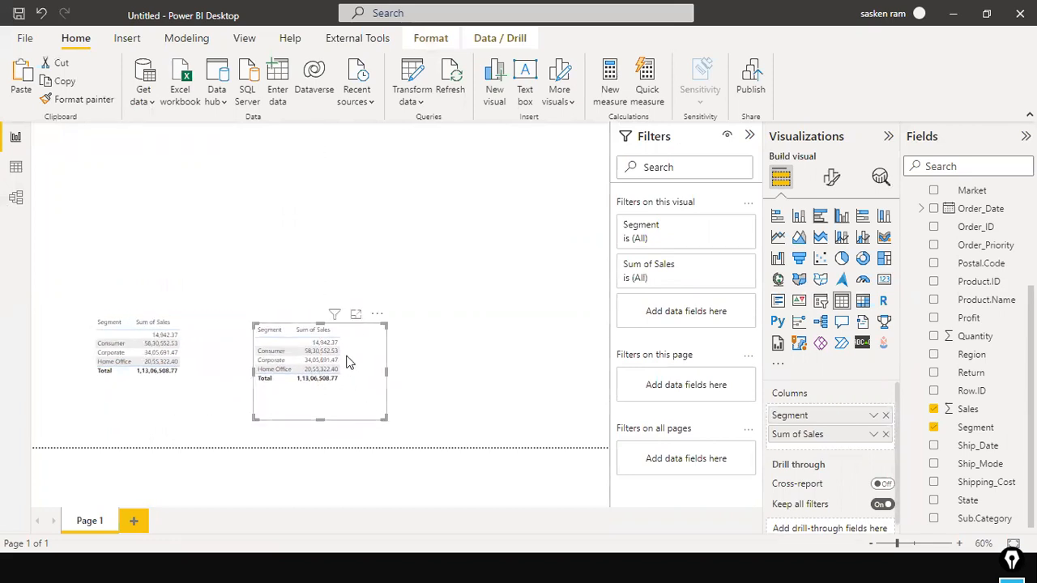
Step: Convert the copied Segment table to a clustered column chart, move it up slightly, widen it, and deselect it
{"action": "left_click", "coordinate": [841, 217]}
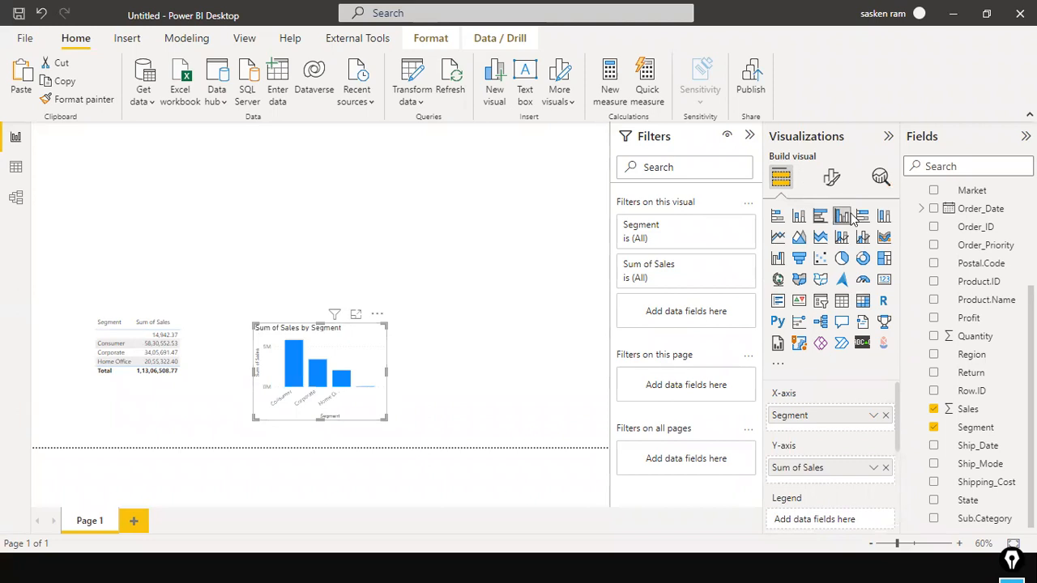
{"action": "left_click_drag", "start_coordinate": [321, 342], "coordinate": [319, 327]}
{"action": "left_click_drag", "start_coordinate": [385, 358], "coordinate": [456, 360]}
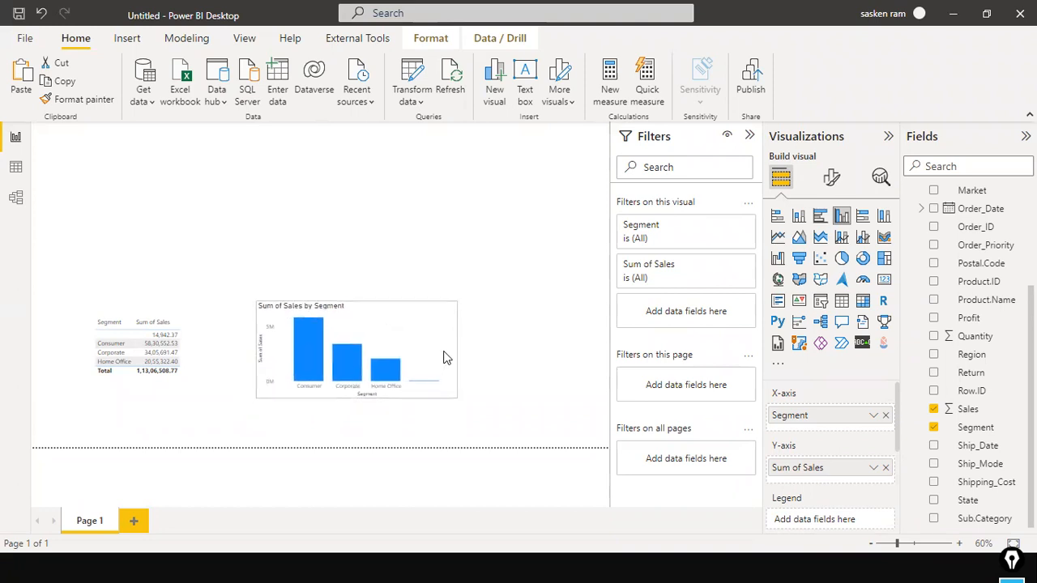
{"action": "left_click", "coordinate": [537, 290]}
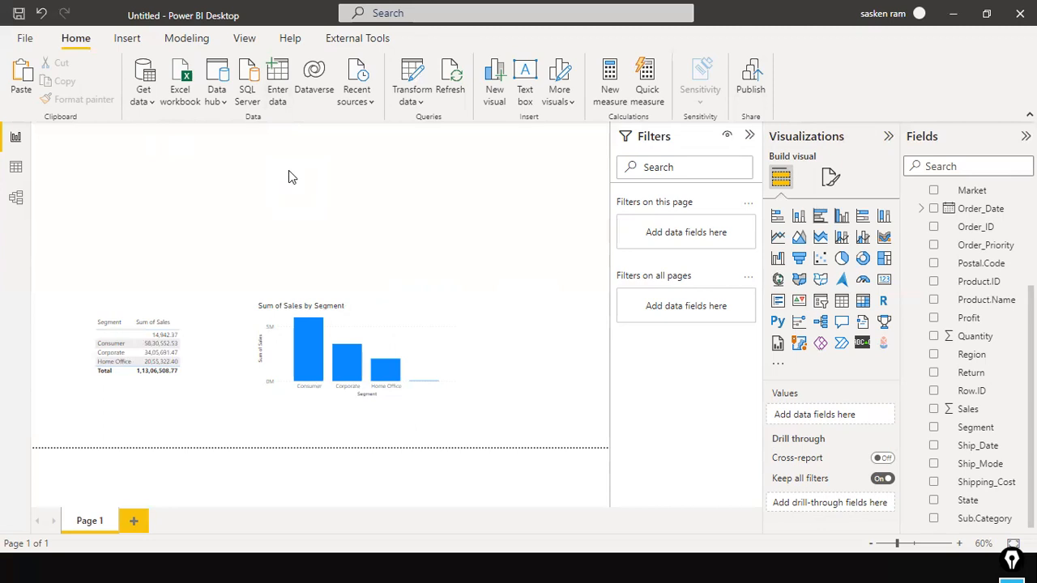
Step: Start publishing the report, save it as day1_SalesbySegment in the dat1 folder, and browse the destination workspaces
{"action": "left_click", "coordinate": [750, 85]}
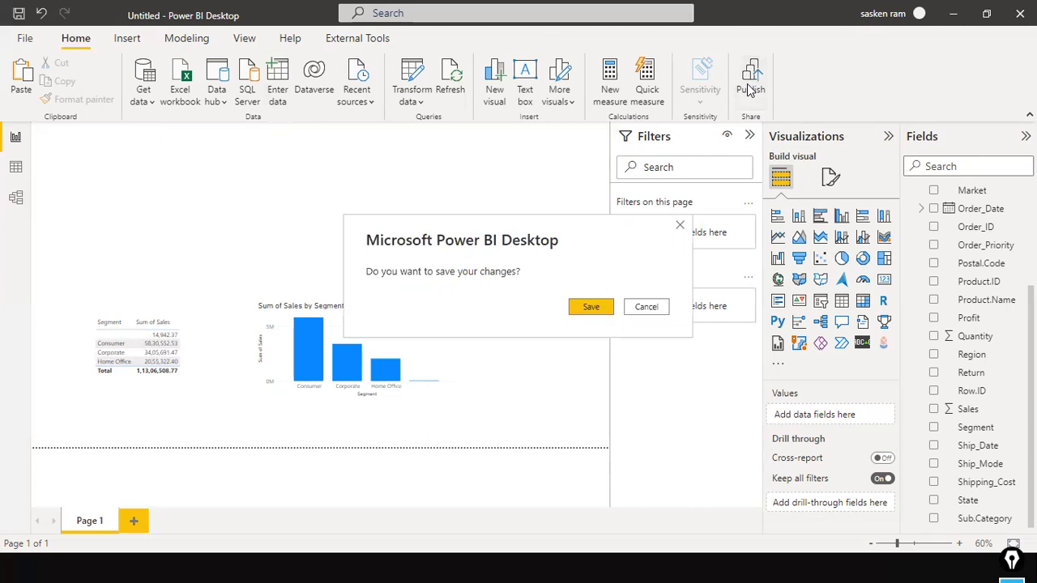
{"action": "left_click", "coordinate": [588, 307]}
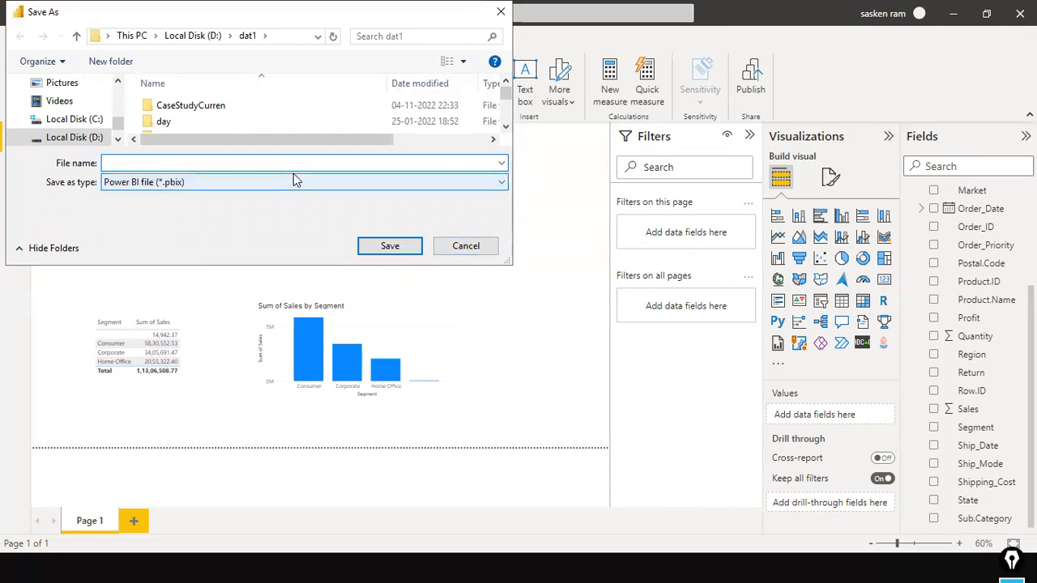
{"action": "type", "text": "day1_"}
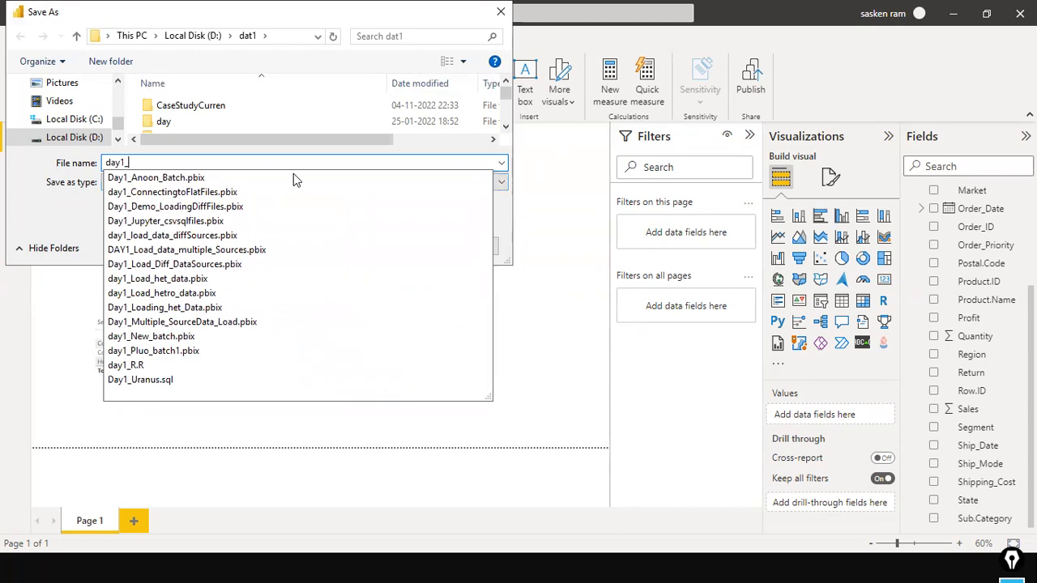
{"action": "type", "text": "Sales"}
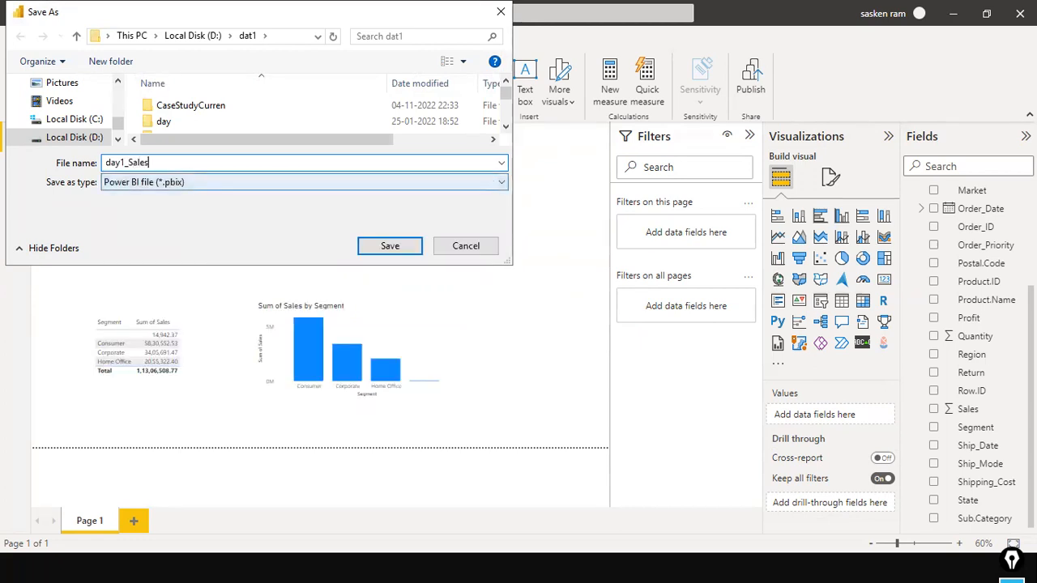
{"action": "type", "text": "bySegment"}
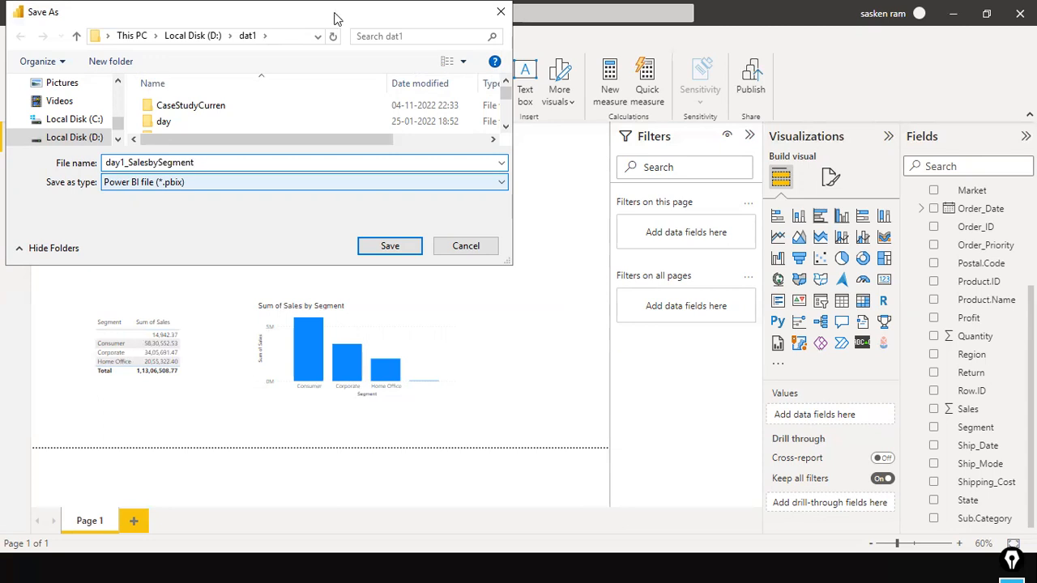
{"action": "left_click", "coordinate": [389, 245]}
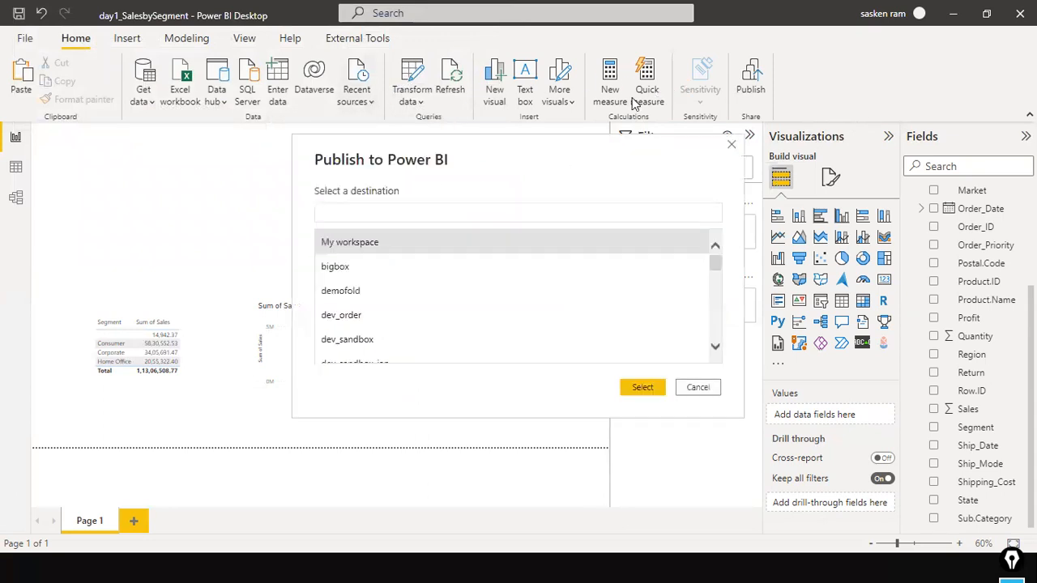
{"action": "left_click_drag", "start_coordinate": [459, 169], "coordinate": [502, 105]}
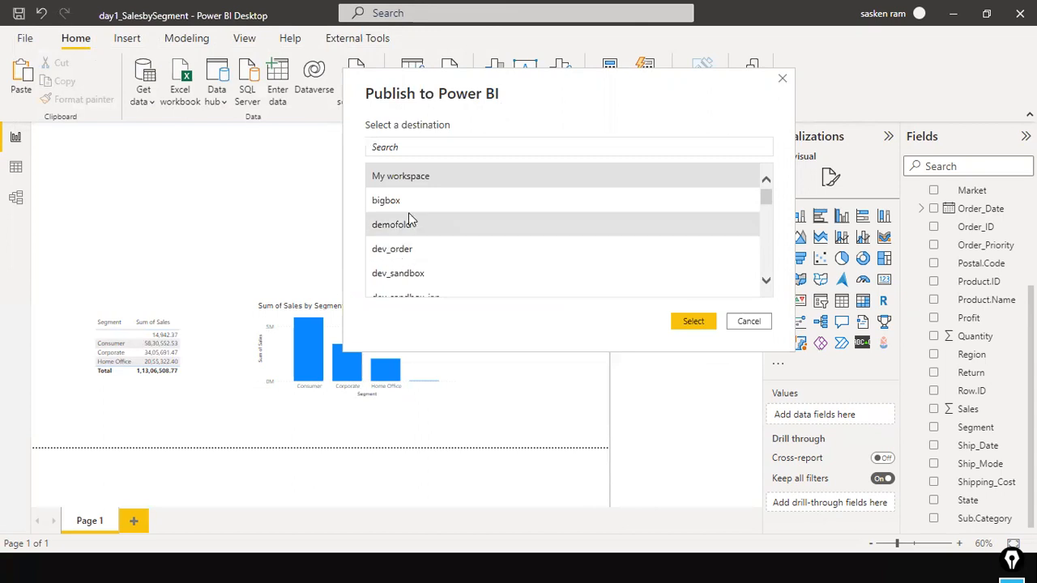
{"action": "scroll", "coordinate": [423, 219], "scroll_direction": "down", "scroll_amount": 1}
{"action": "scroll", "coordinate": [424, 219], "scroll_direction": "up", "scroll_amount": 1}
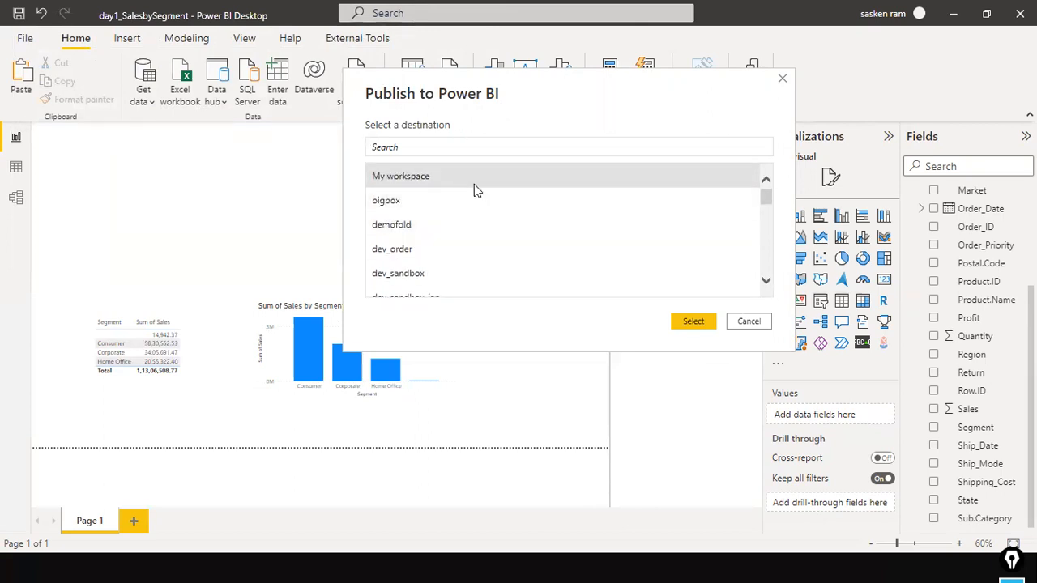
Step: Switch to Chrome, load app.powerbi.com in a new tab, and maximize the browser window
{"action": "key", "text": "alt+Tab"}
{"action": "key", "text": "Tab"}
{"action": "key", "text": "Tab"}
{"action": "key", "text": "Tab"}
{"action": "key", "text": "Tab"}
{"action": "key", "text": "Tab"}
{"action": "key", "text": "Tab"}
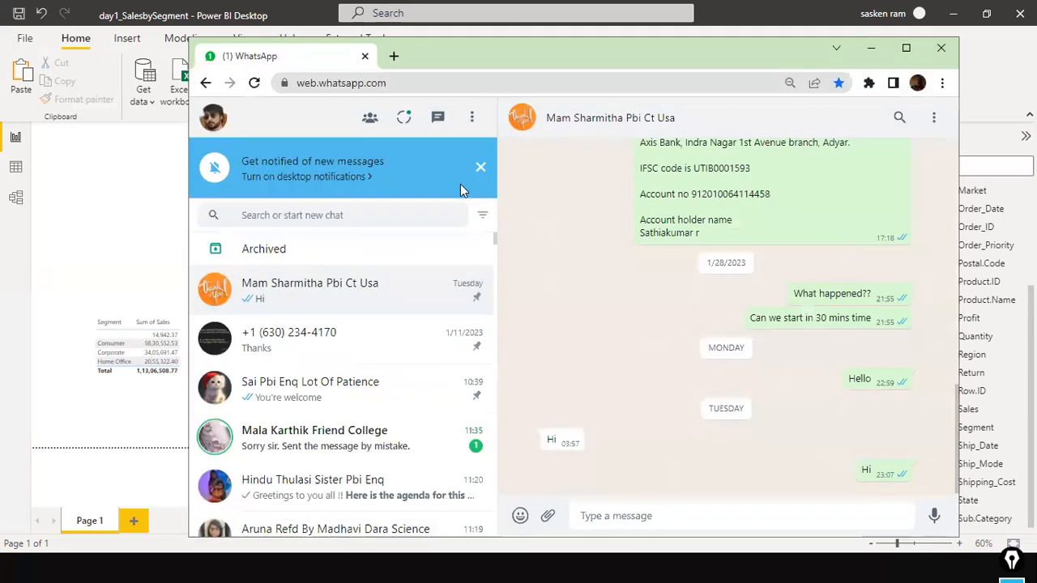
{"action": "left_click", "coordinate": [395, 53]}
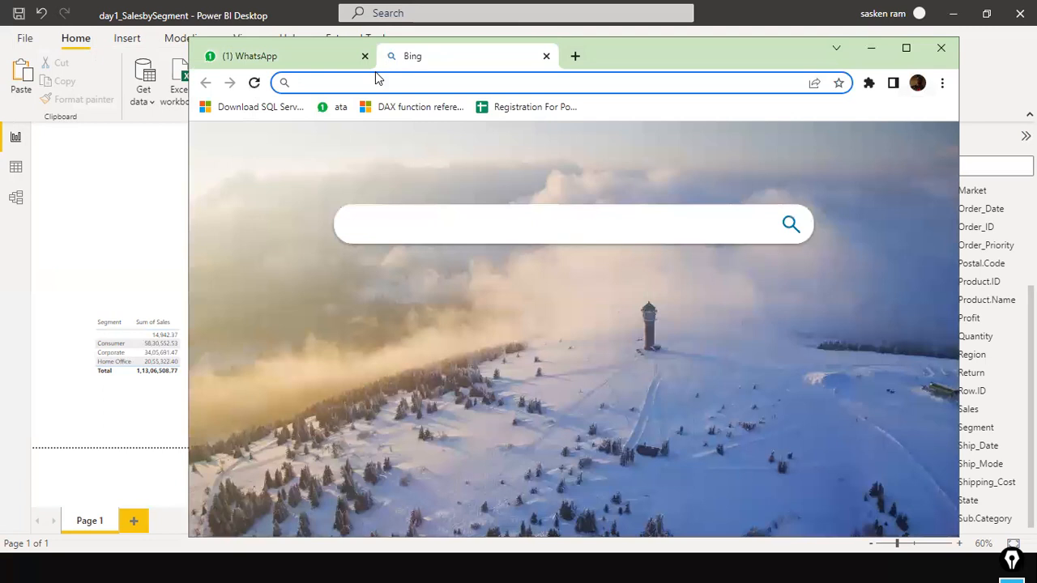
{"action": "type", "text": "ap"}
{"action": "key", "text": "Return"}
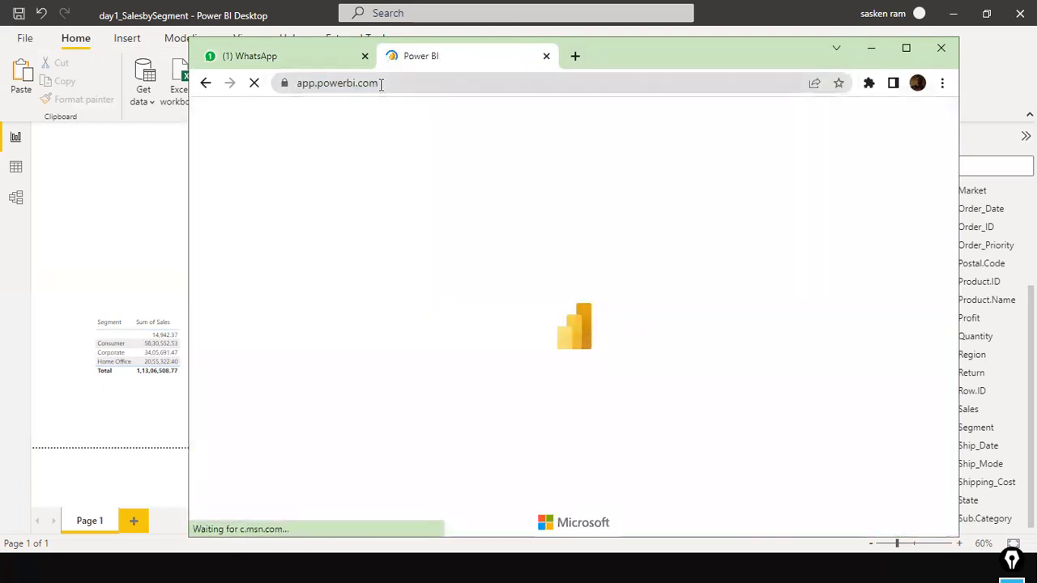
{"action": "left_click", "coordinate": [382, 83]}
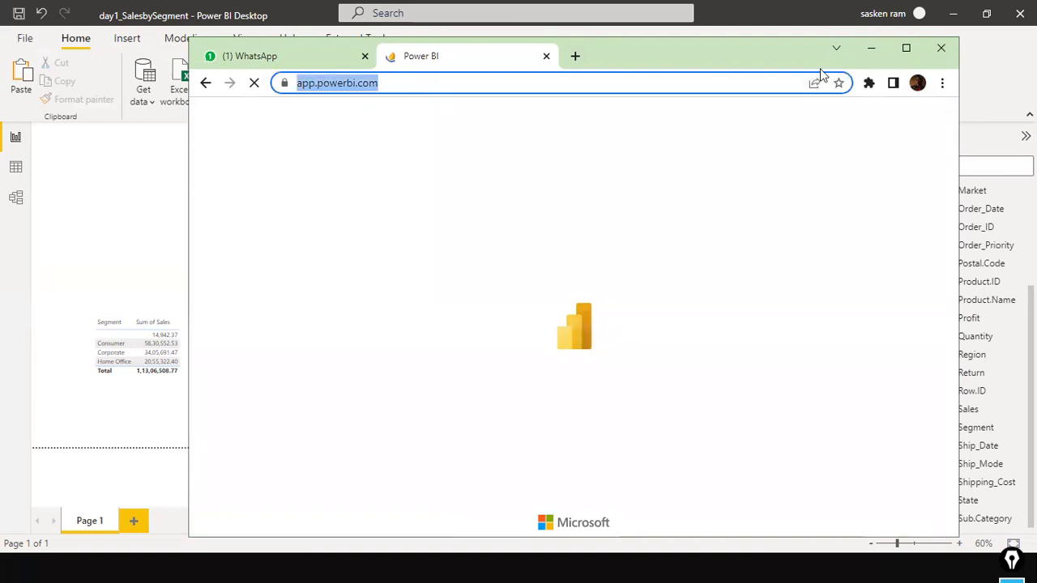
{"action": "left_click", "coordinate": [899, 52]}
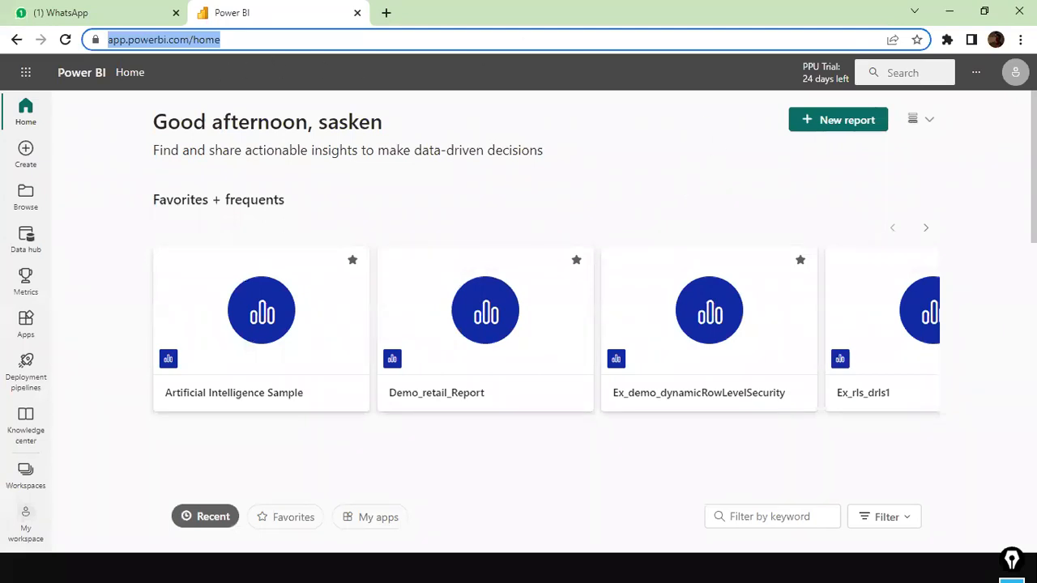
Step: Check the signed-in account's profile details, and return to Power BI Desktop to look through the publish destinations
{"action": "left_click", "coordinate": [1015, 72]}
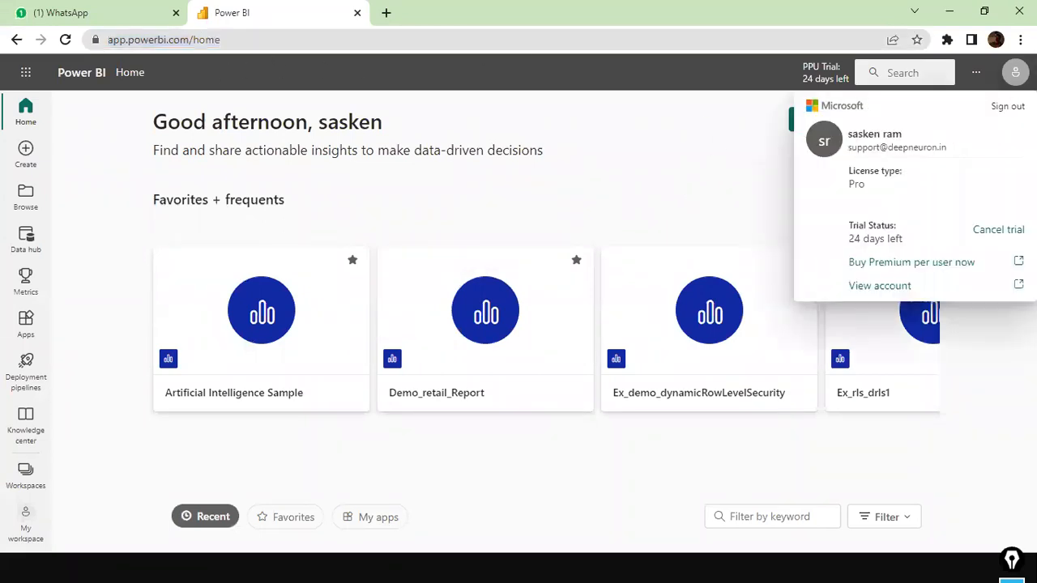
{"action": "left_click", "coordinate": [685, 90]}
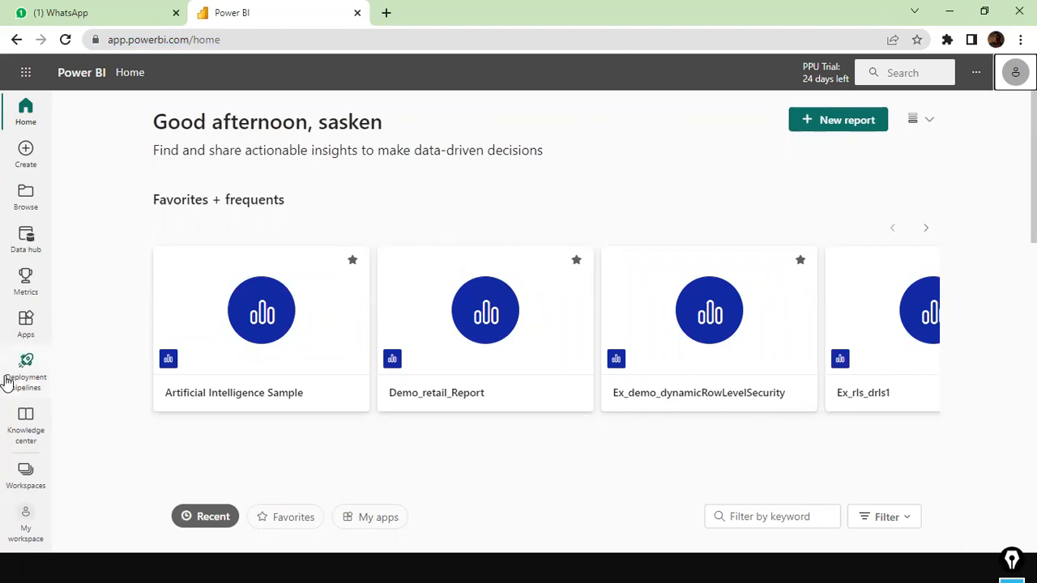
{"action": "key", "text": "alt+Tab"}
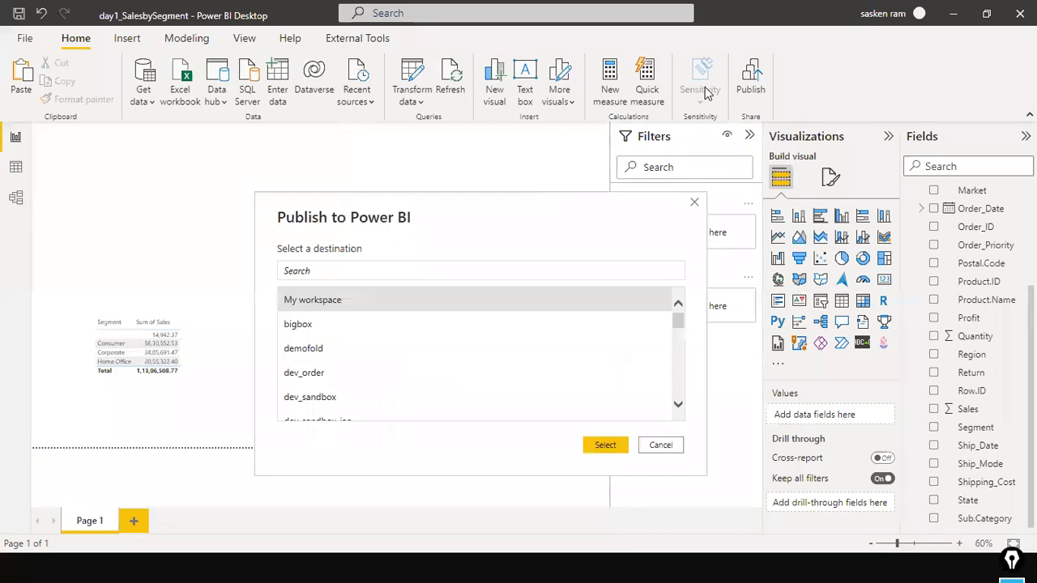
{"action": "key", "text": "alt+Tab"}
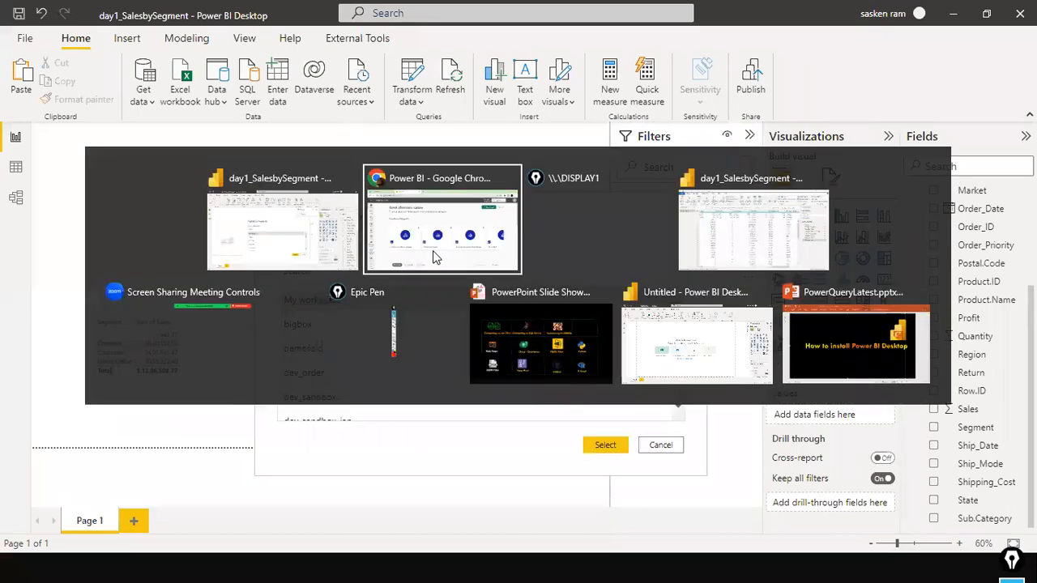
{"action": "key", "text": "alt+Tab"}
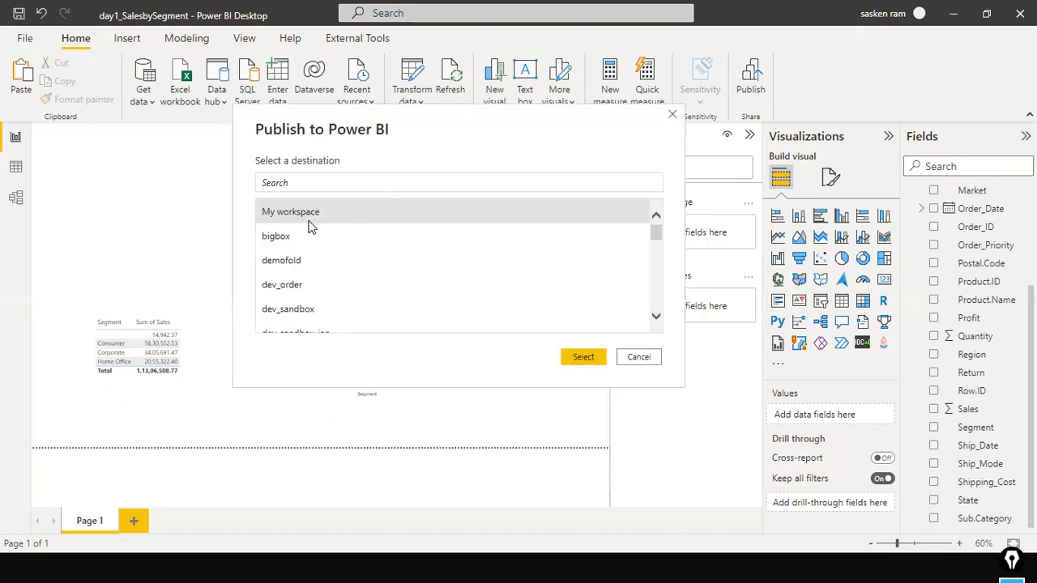
{"action": "scroll", "coordinate": [303, 243], "scroll_direction": "down", "scroll_amount": 2}
{"action": "scroll", "coordinate": [298, 266], "scroll_direction": "down", "scroll_amount": 2}
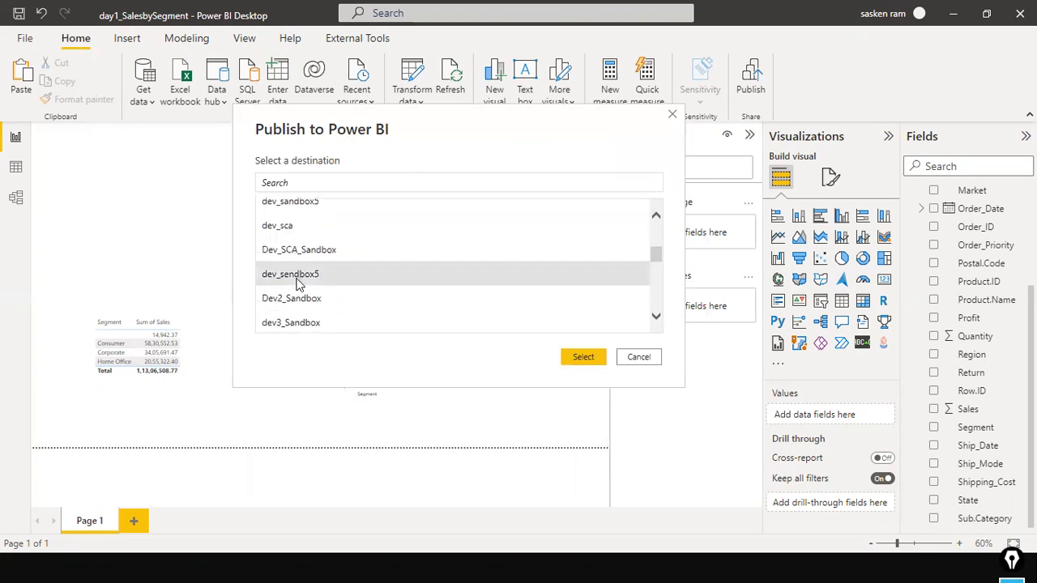
Step: Switch to the Power BI service in Chrome, look through the list of workspaces, and open the demofold workspace
{"action": "key", "text": "alt+Tab"}
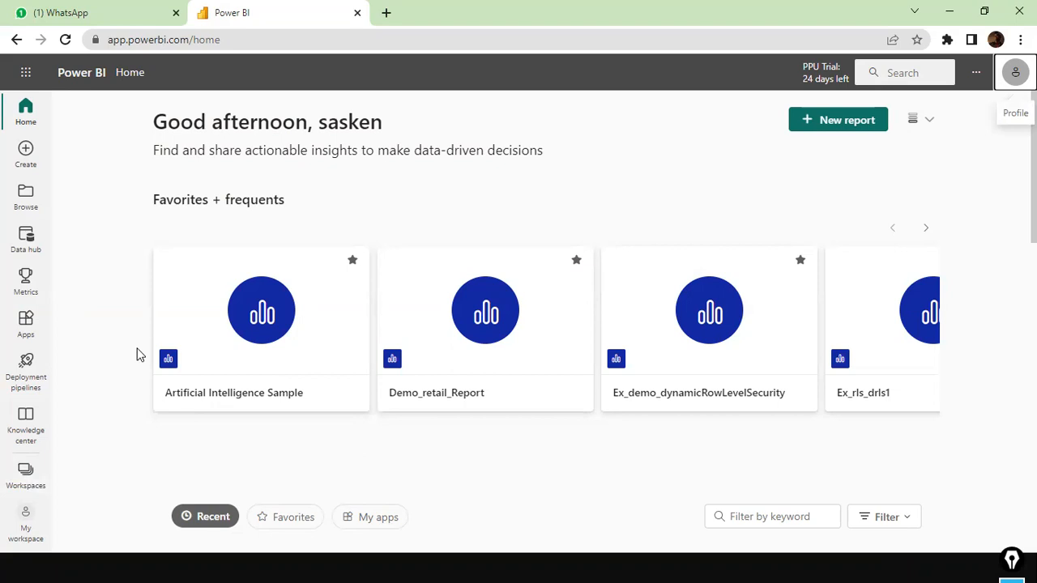
{"action": "left_click_drag", "start_coordinate": [138, 354], "coordinate": [34, 468]}
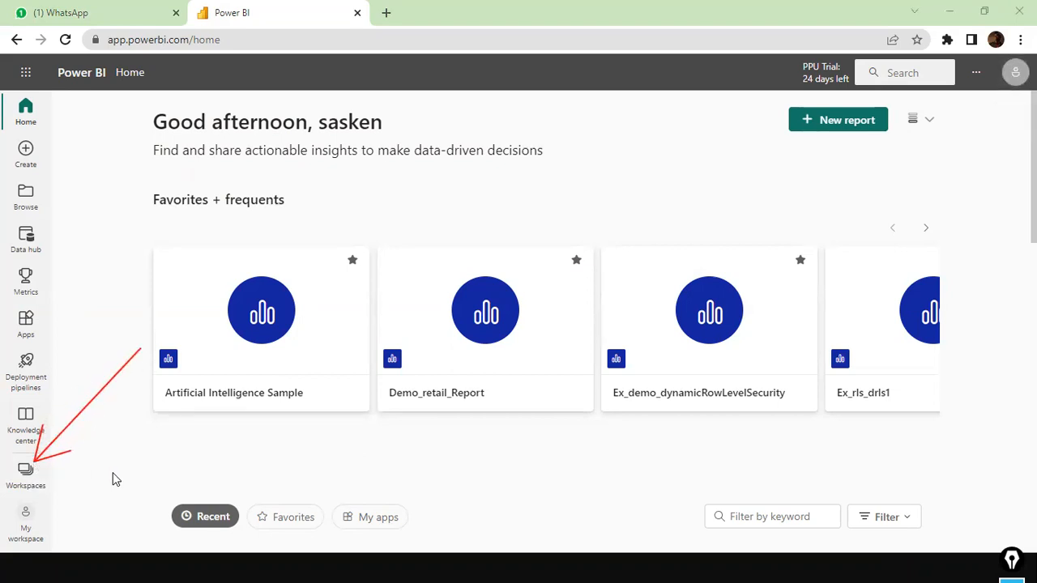
{"action": "left_click", "coordinate": [25, 475]}
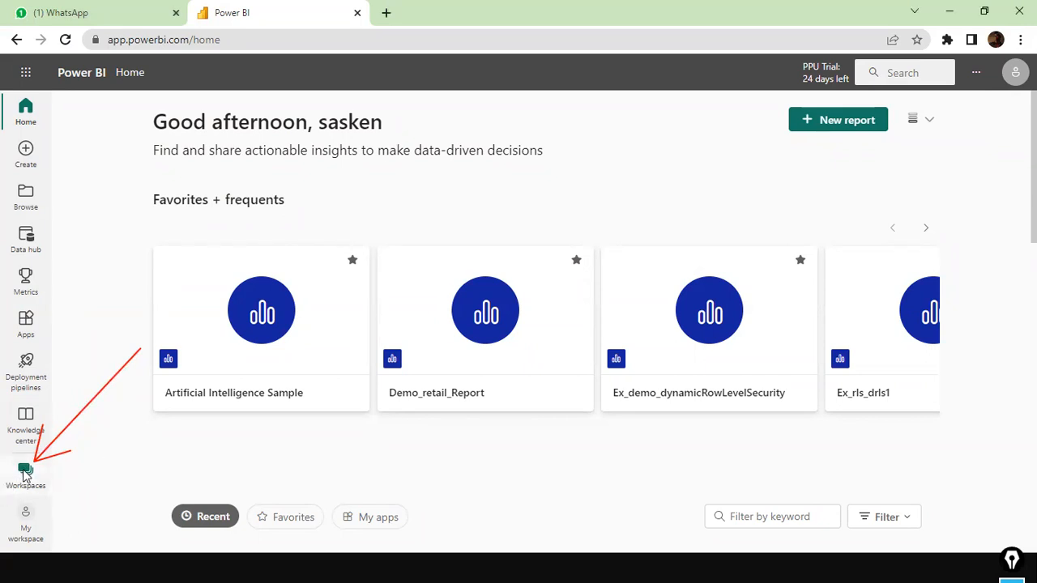
{"action": "scroll", "coordinate": [178, 243], "scroll_direction": "down", "scroll_amount": 1}
{"action": "scroll", "coordinate": [178, 245], "scroll_direction": "down", "scroll_amount": 6}
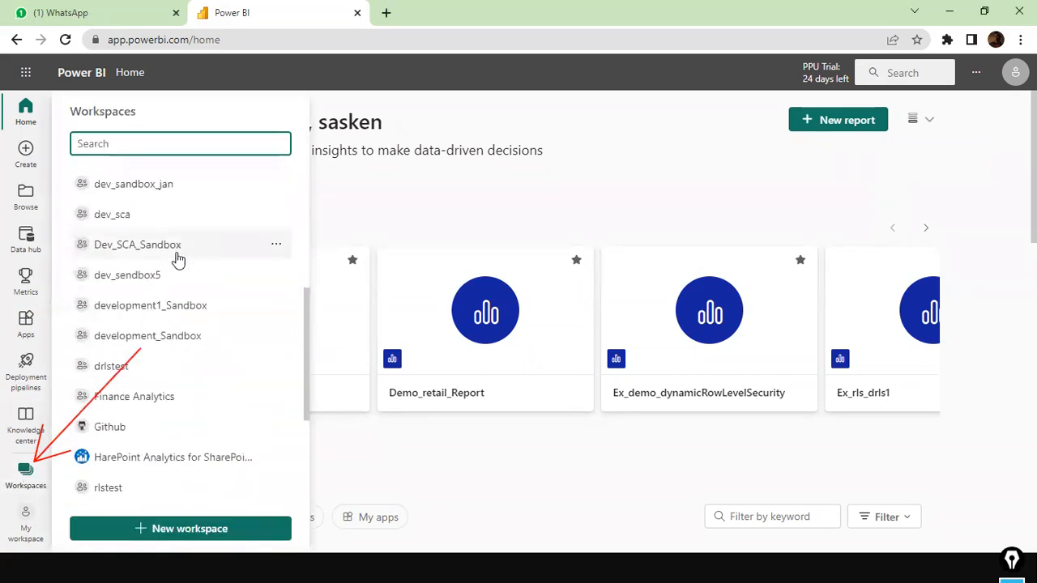
{"action": "scroll", "coordinate": [176, 292], "scroll_direction": "up", "scroll_amount": 5}
{"action": "scroll", "coordinate": [177, 292], "scroll_direction": "up", "scroll_amount": 2}
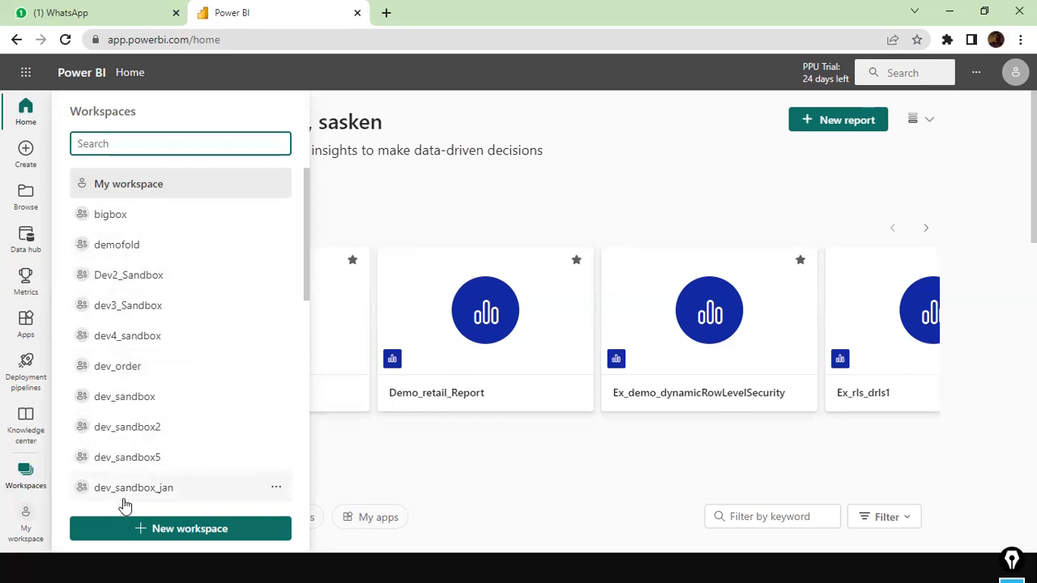
{"action": "scroll", "coordinate": [142, 320], "scroll_direction": "down", "scroll_amount": 3}
{"action": "scroll", "coordinate": [176, 250], "scroll_direction": "up", "scroll_amount": 3}
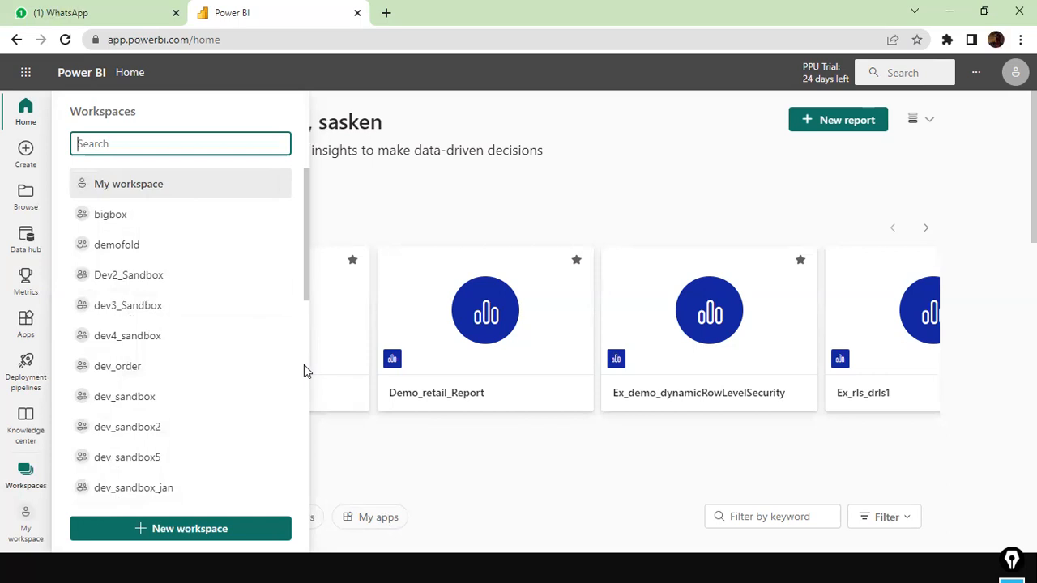
{"action": "left_click", "coordinate": [123, 257]}
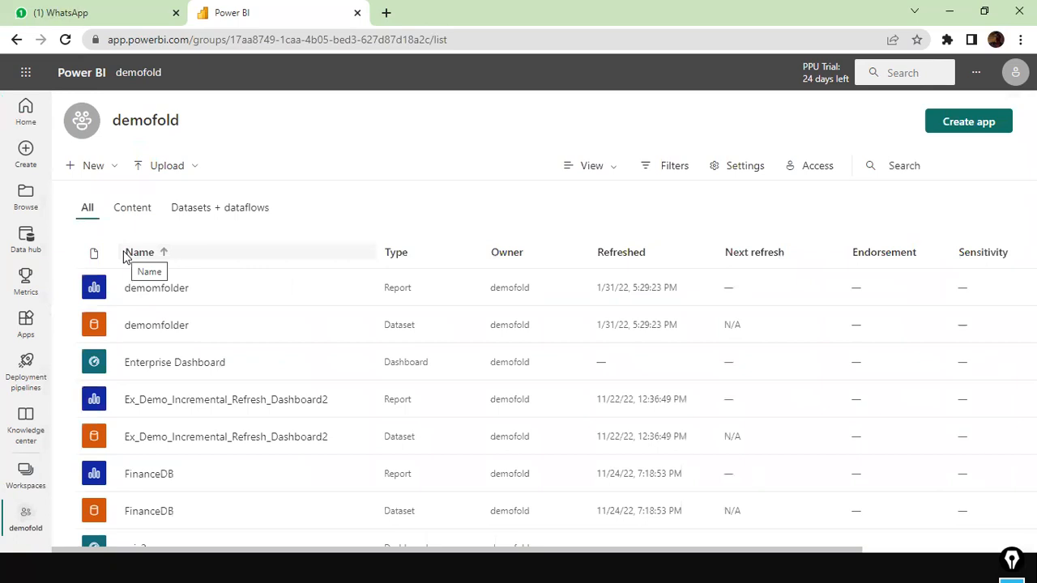
Step: Return to Power BI Desktop and publish the day1_SalesbySegment report to the demofold workspace
{"action": "key", "text": "alt+Tab"}
{"action": "key", "text": "alt+Tab"}
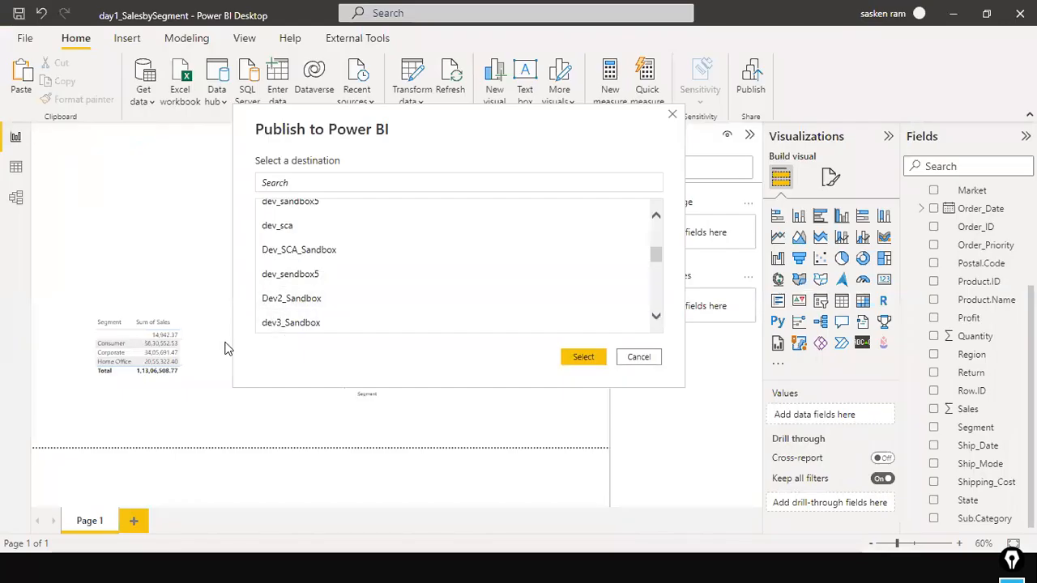
{"action": "scroll", "coordinate": [293, 259], "scroll_direction": "up", "scroll_amount": 1}
{"action": "scroll", "coordinate": [293, 260], "scroll_direction": "up", "scroll_amount": 2}
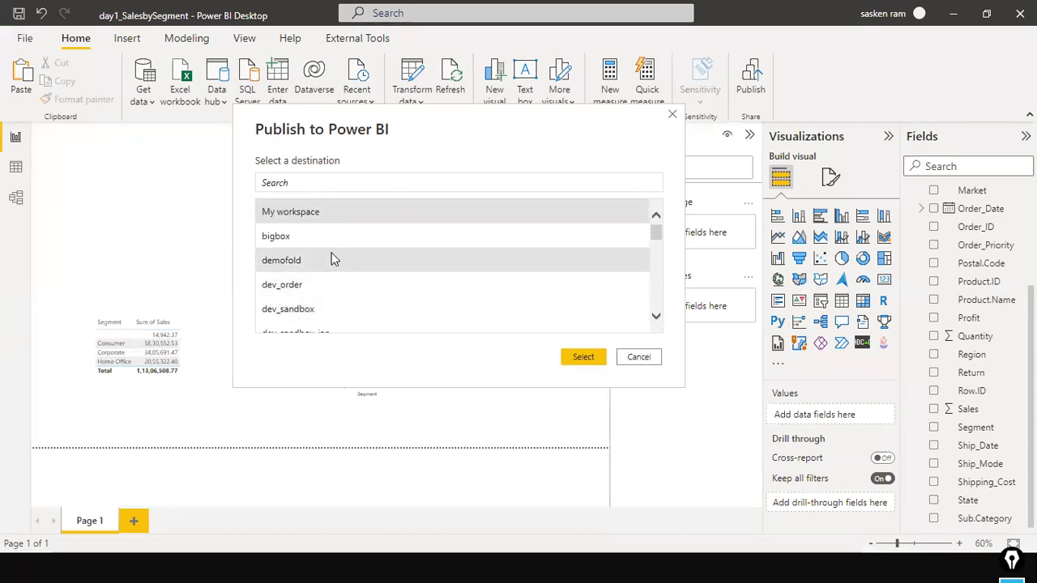
{"action": "left_click", "coordinate": [317, 267]}
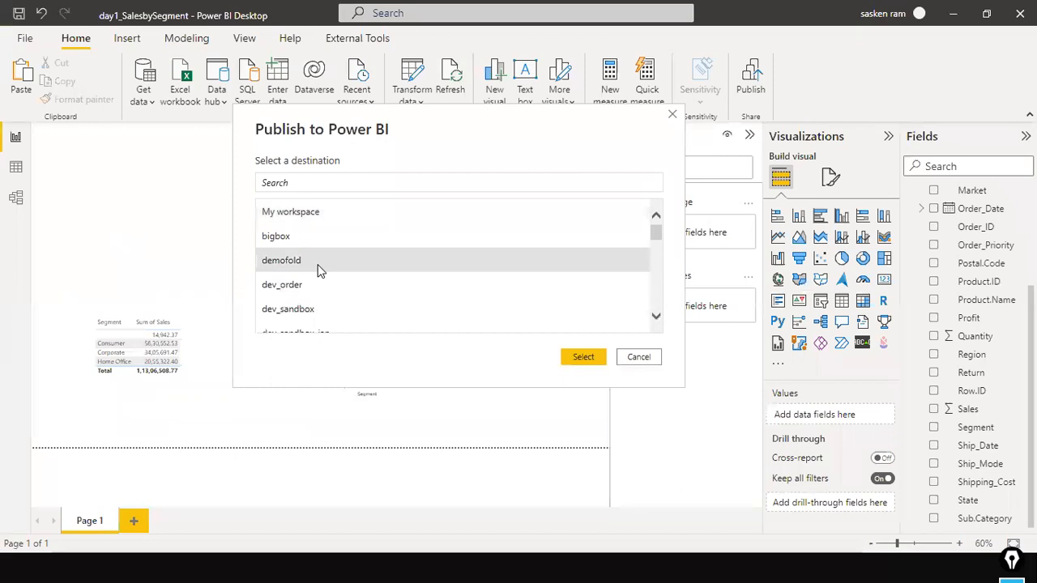
{"action": "left_click", "coordinate": [585, 358]}
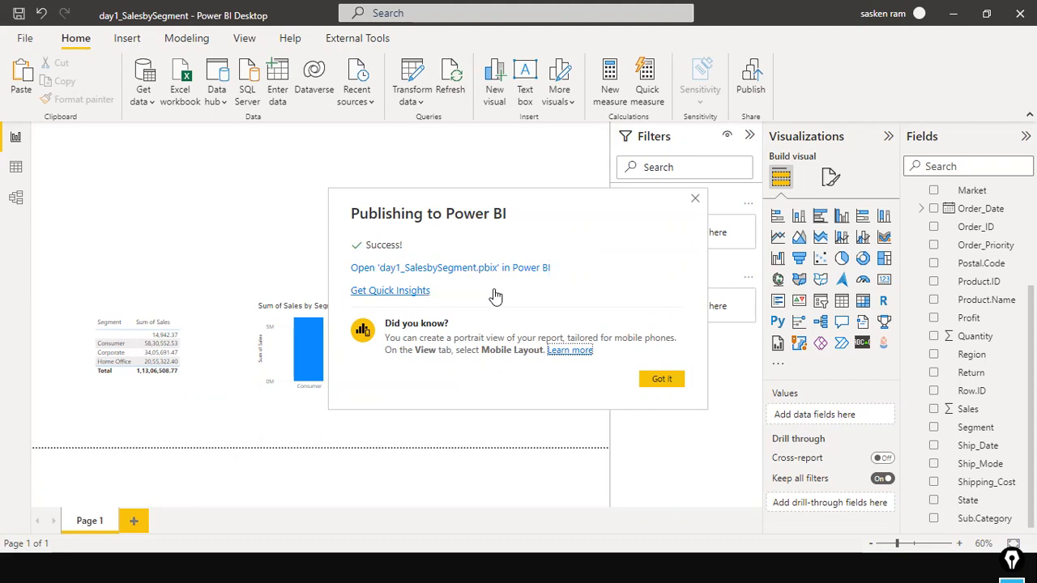
Step: Switch to the demofold workspace in Chrome and open the demomfolder report
{"action": "key", "text": "alt+Tab"}
{"action": "key", "text": "alt+Tab"}
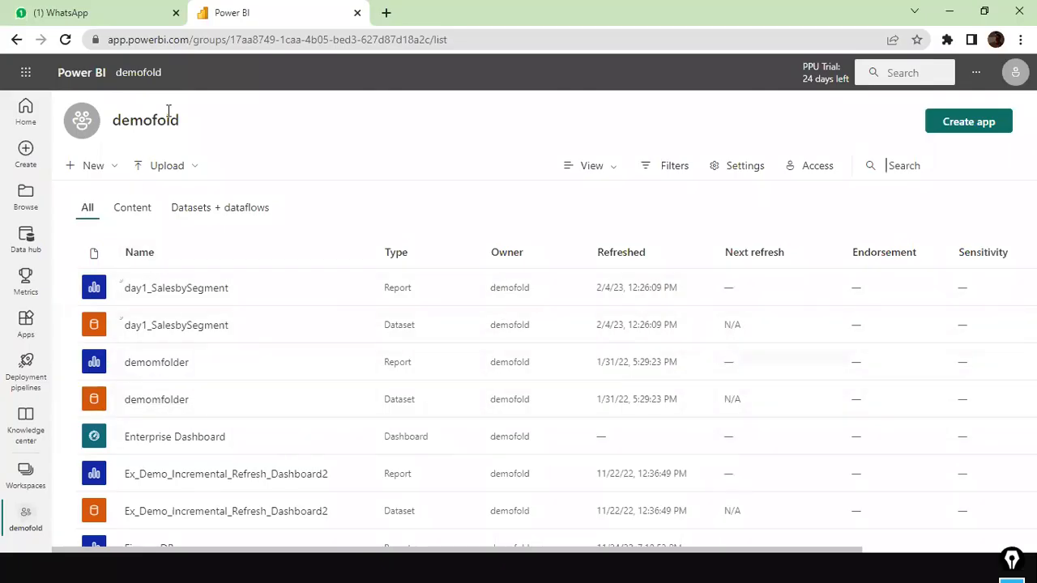
{"action": "left_click", "coordinate": [179, 368]}
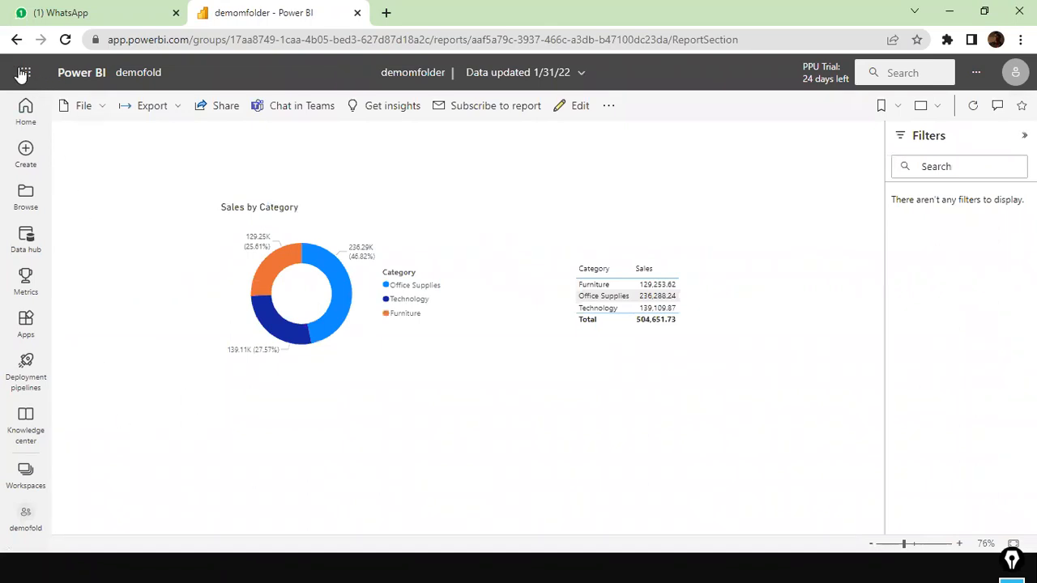
Step: Leave the demomfolder report, reopen the demofold workspace and check the day1_SalesbySegment report and dataset entries
{"action": "left_click", "coordinate": [16, 38]}
{"action": "left_click", "coordinate": [23, 486]}
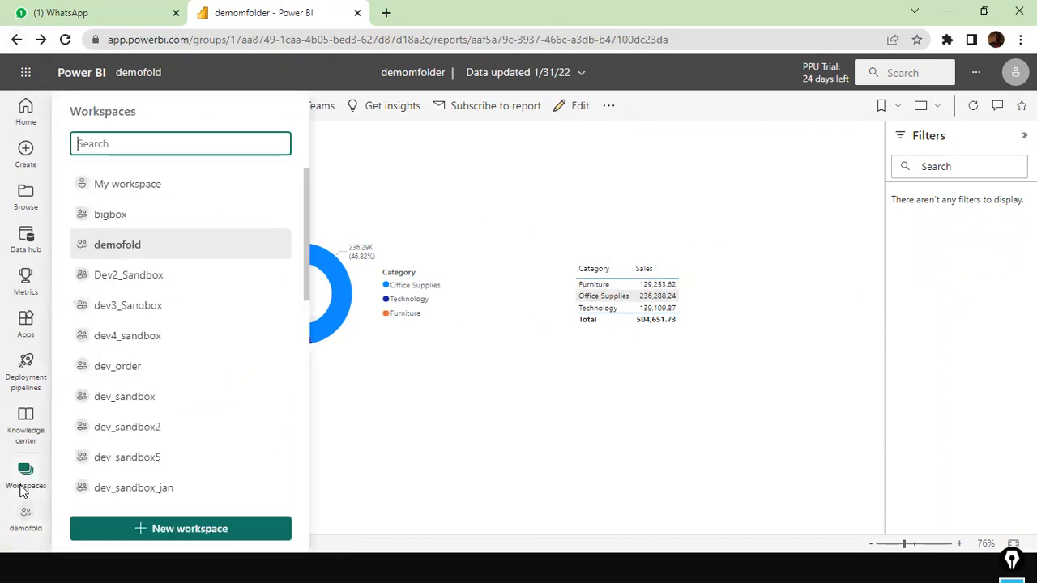
{"action": "left_click", "coordinate": [99, 243]}
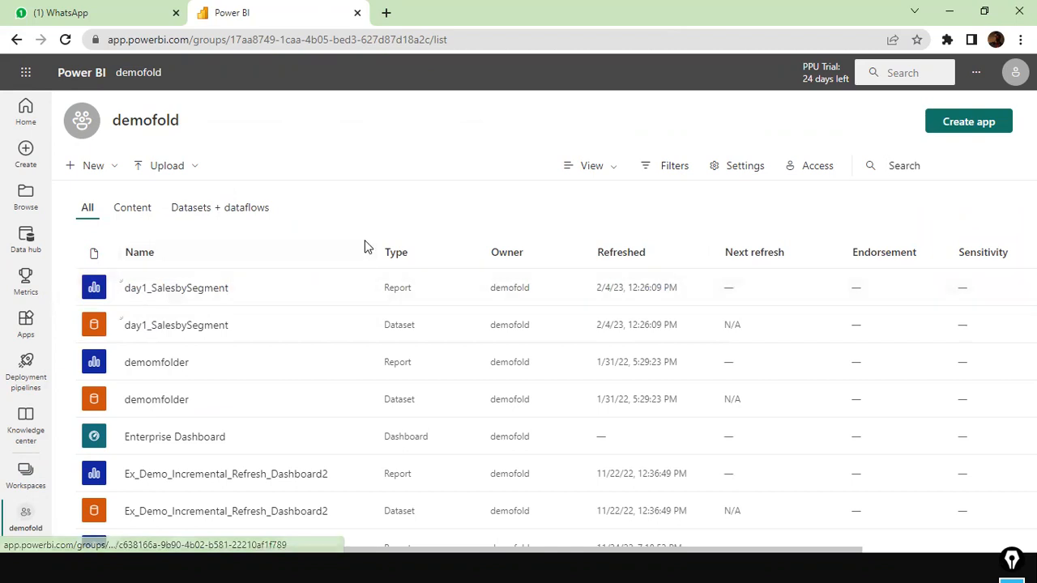
{"action": "mouse_move", "coordinate": [47, 238]}
{"action": "left_mouse_down"}
{"action": "mouse_move", "coordinate": [50, 337]}
{"action": "mouse_move", "coordinate": [121, 354]}
{"action": "mouse_move", "coordinate": [343, 361]}
{"action": "mouse_move", "coordinate": [344, 349]}
{"action": "left_mouse_up"}
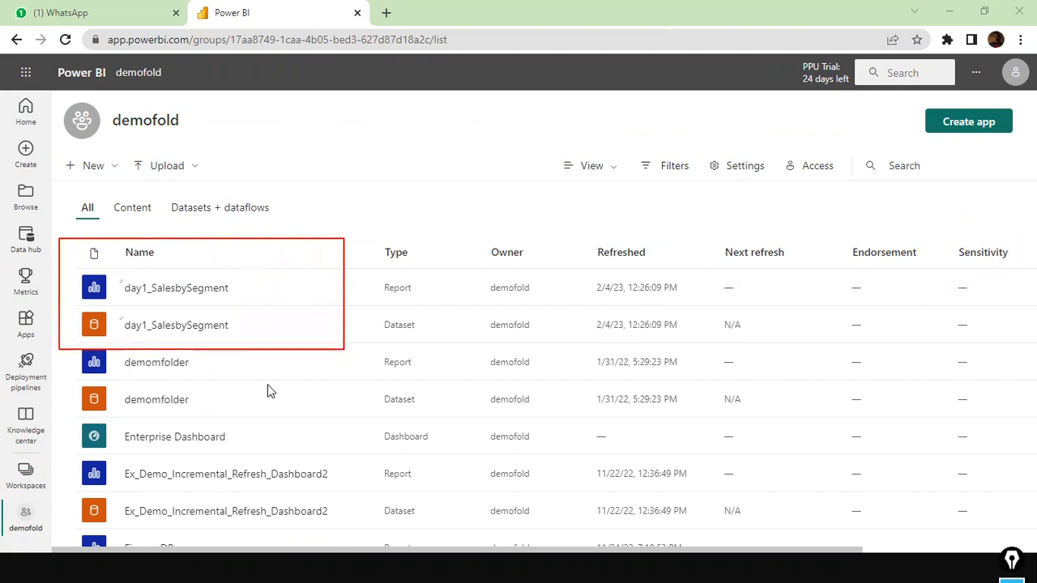
Step: Switch to Power BI Desktop and dismiss the publishing message for day1_SalesbySegment
{"action": "key", "text": "alt+Tab"}
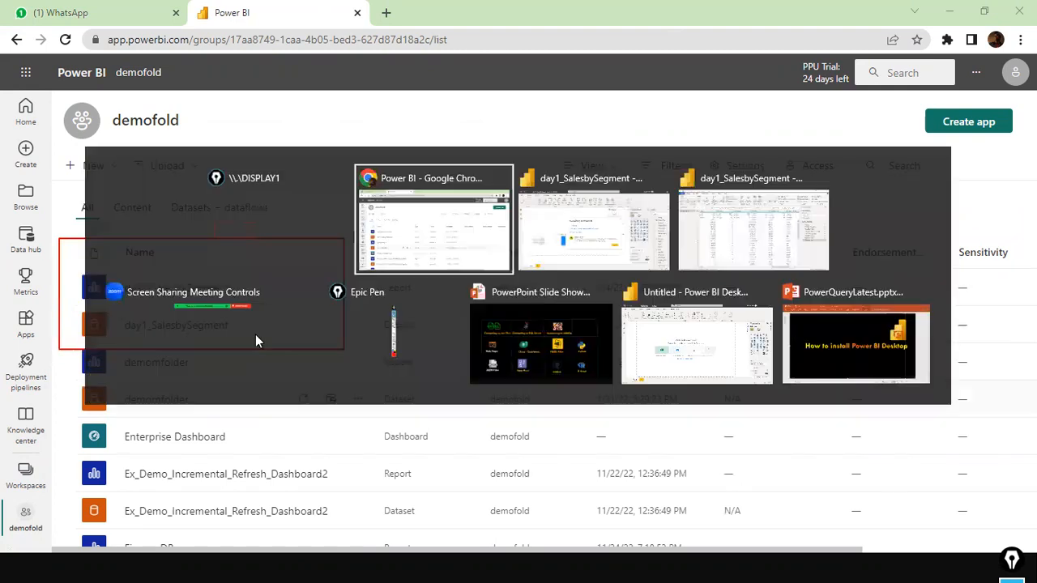
{"action": "key", "text": "alt+Tab"}
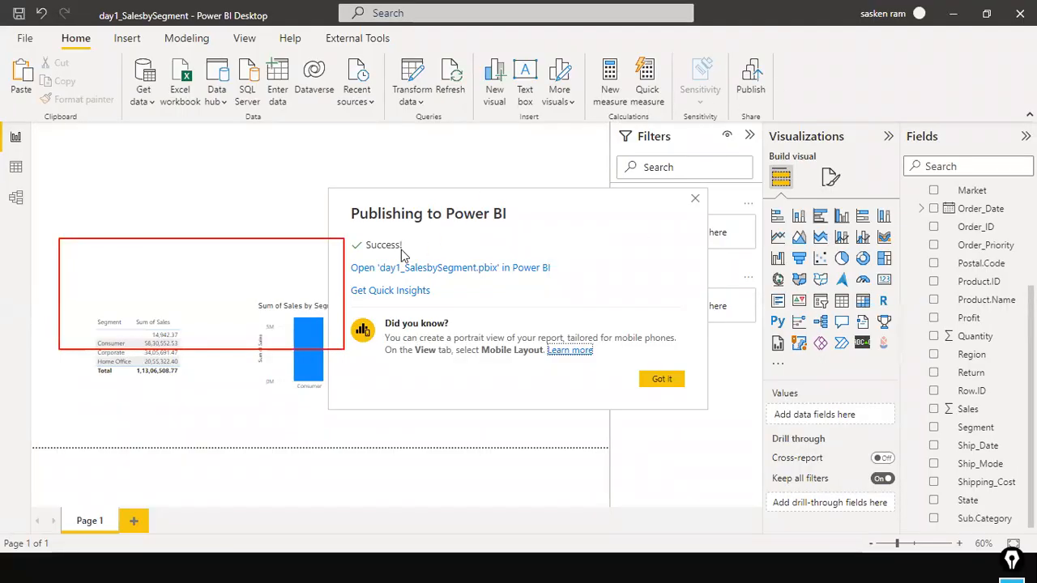
{"action": "left_click", "coordinate": [667, 388]}
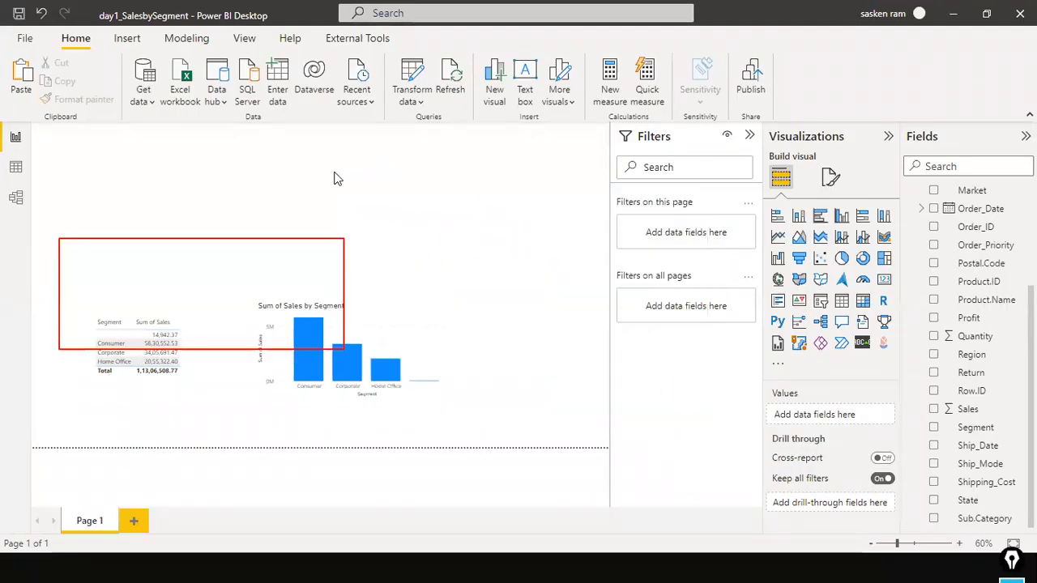
Step: Compare the day1_SalesbySegment report in Power BI Desktop with its published report and dataset in the demofold workspace in Chrome
{"action": "key", "text": "alt+Tab"}
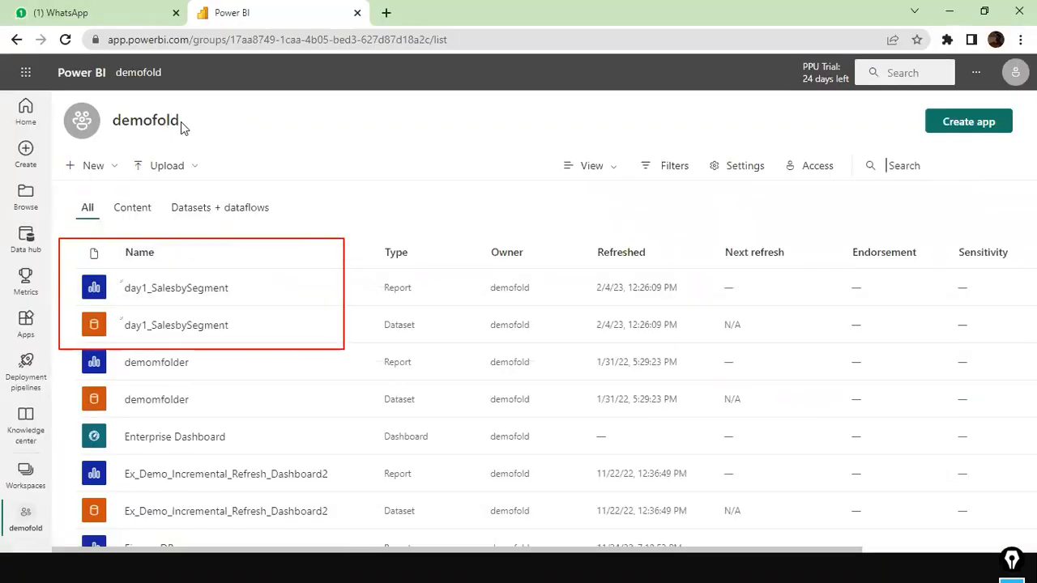
{"action": "key", "text": "alt+Tab"}
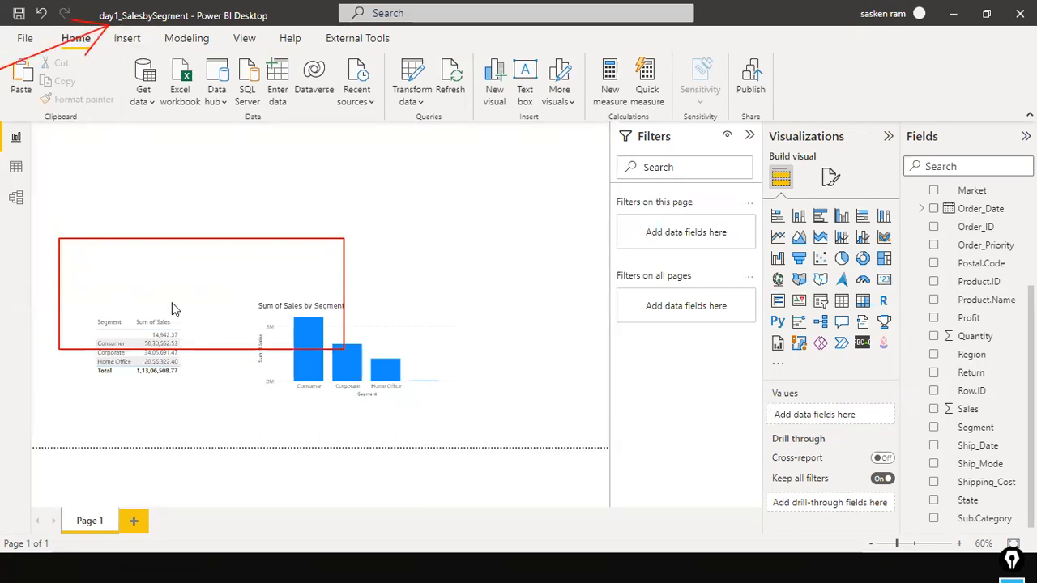
{"action": "key", "text": "alt+Tab"}
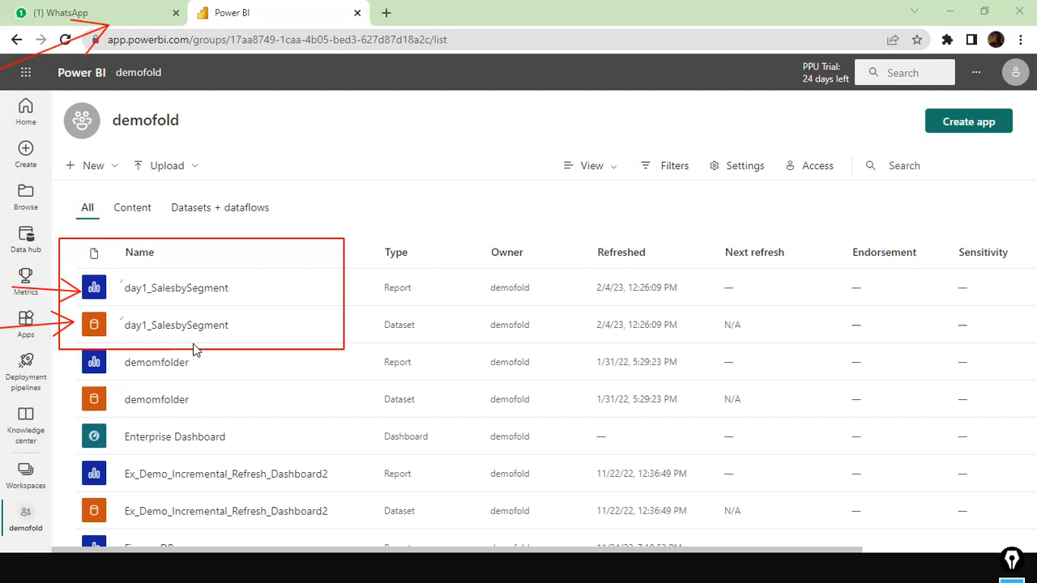
{"action": "key", "text": "alt+Tab"}
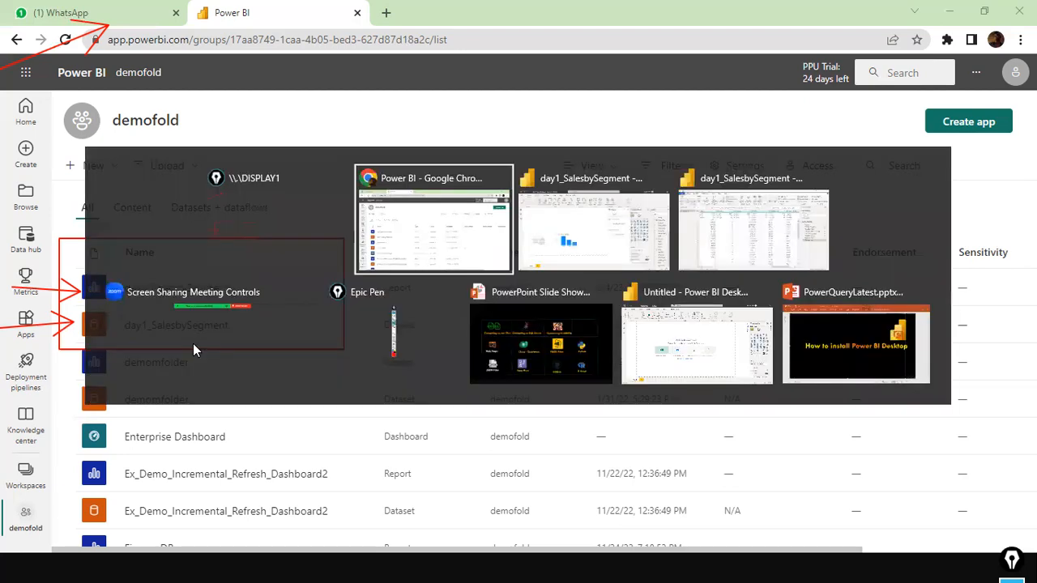
{"action": "key", "text": "alt+Tab"}
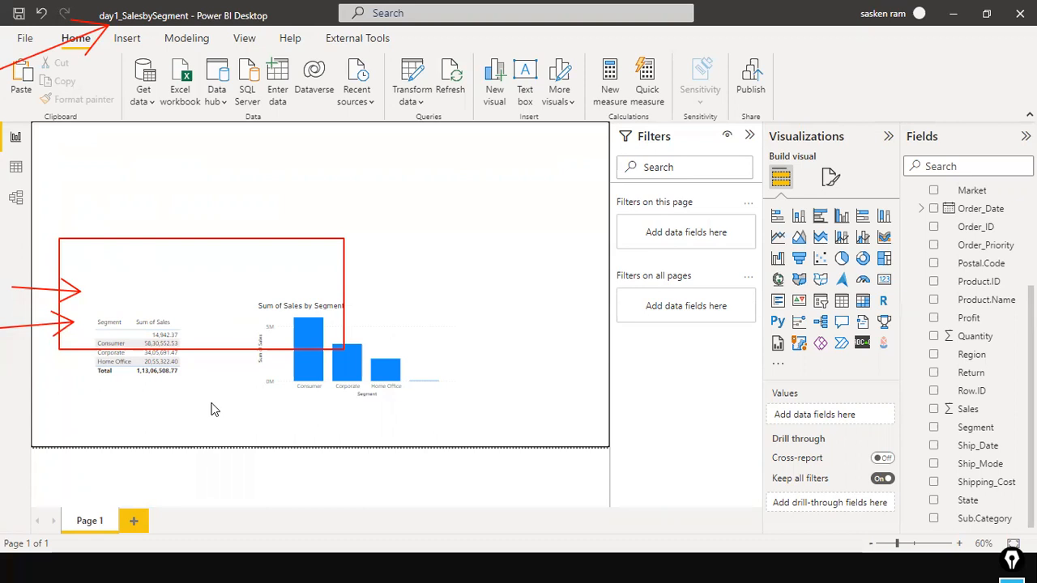
{"action": "key", "text": "alt+Tab"}
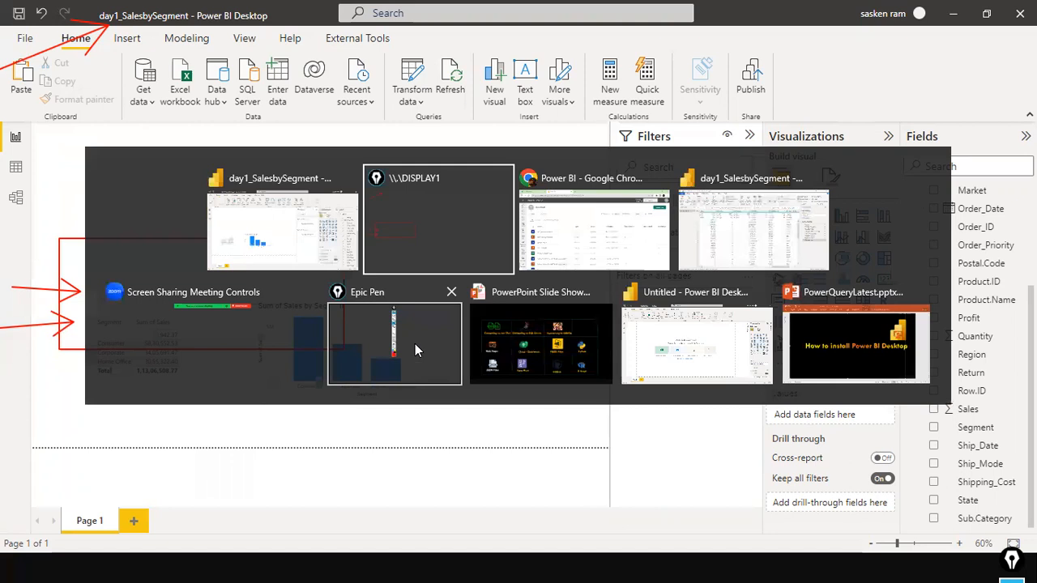
{"action": "key", "text": "alt+Tab"}
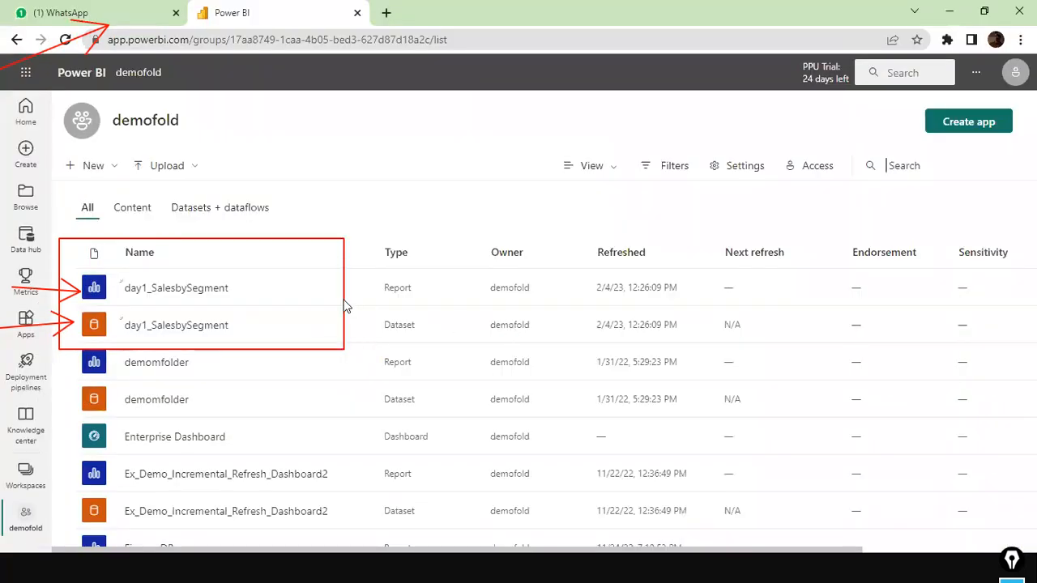
{"action": "key", "text": "alt+Tab"}
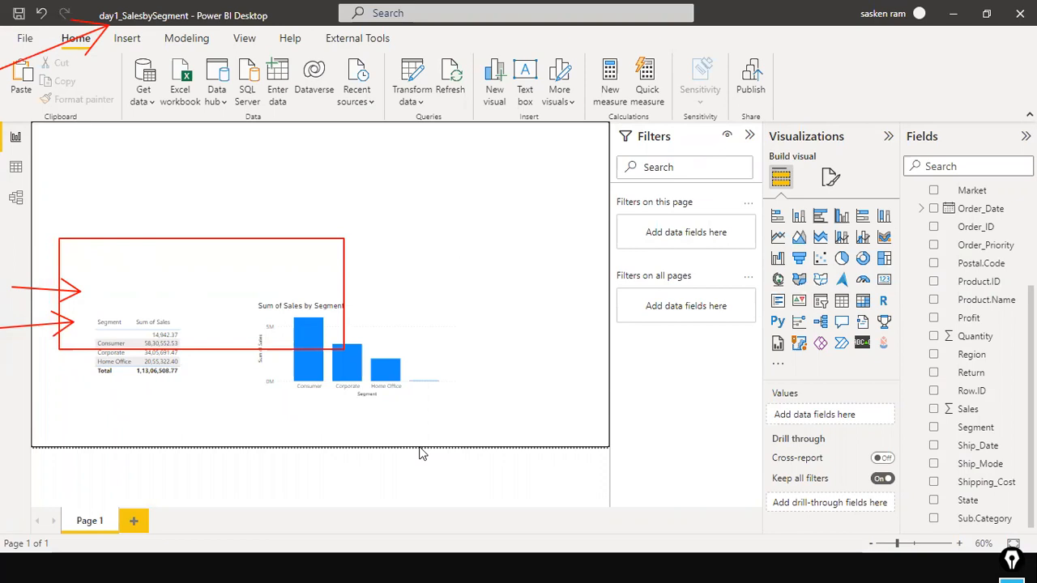
{"action": "key", "text": "alt+Tab"}
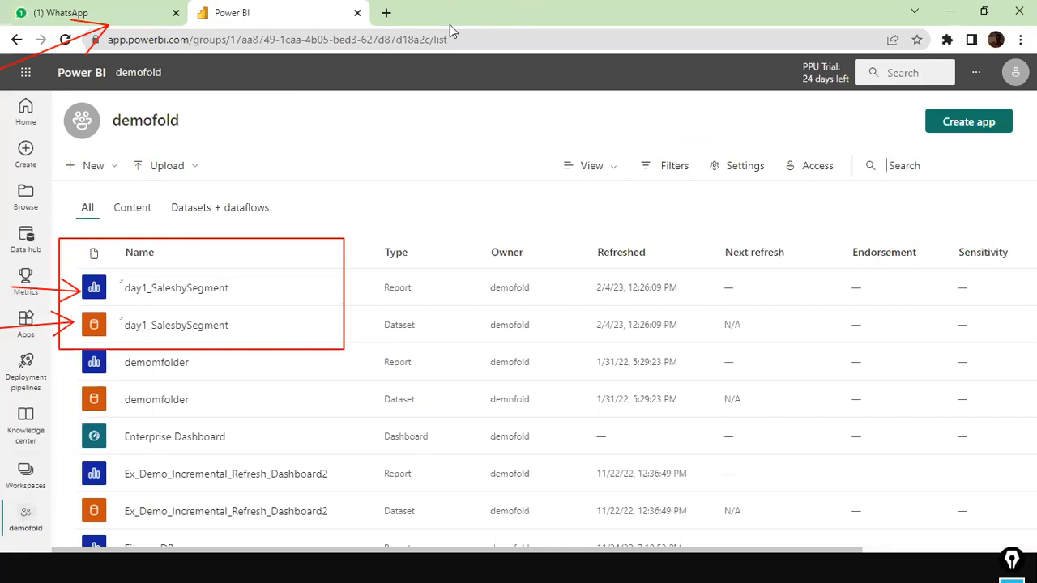
Step: Reduce the Chrome window from full-screen size and open google.com in a new browser tab
{"action": "left_click", "coordinate": [984, 11]}
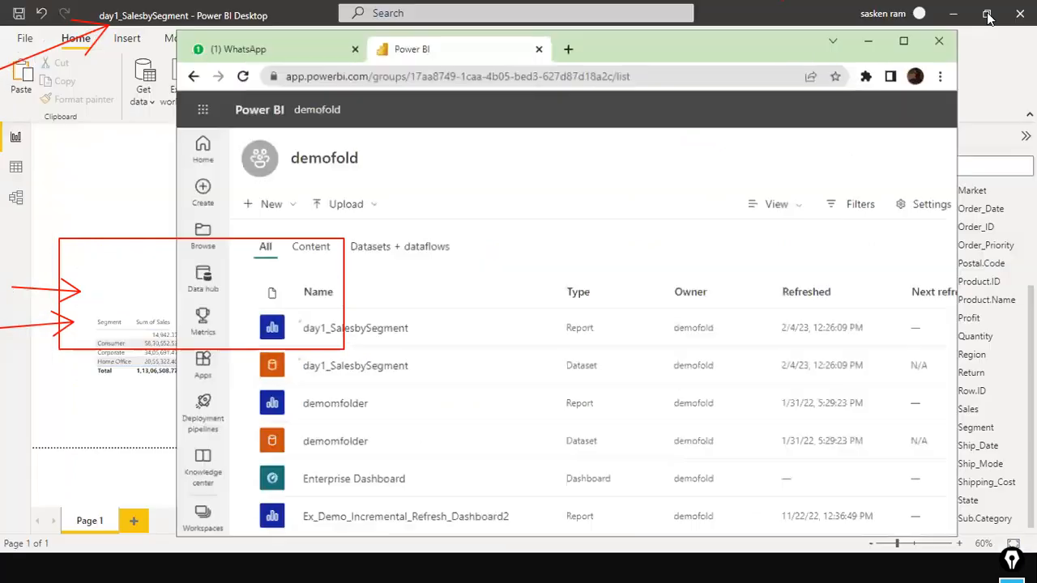
{"action": "left_click", "coordinate": [576, 56]}
{"action": "type", "text": "www"}
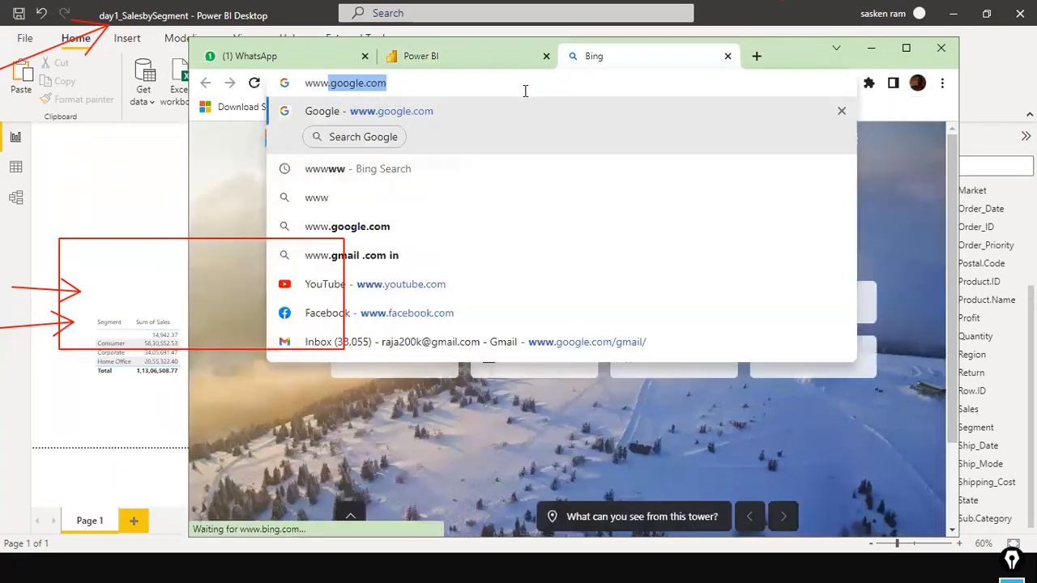
{"action": "key", "text": "Return"}
{"action": "left_click", "coordinate": [446, 257]}
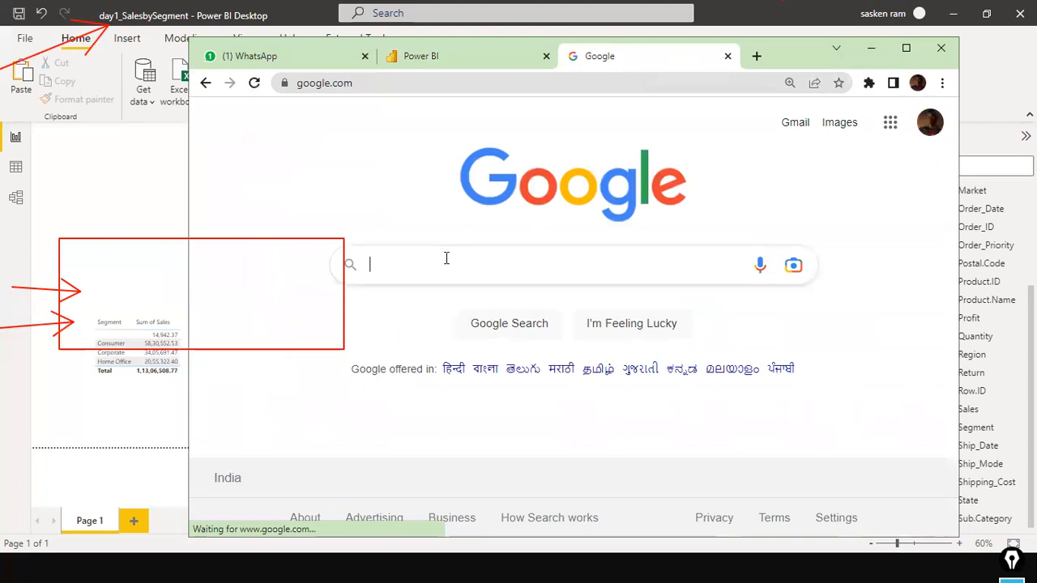
Step: Search Google for "download power bi data gateway"
{"action": "type", "text": "dowload "}
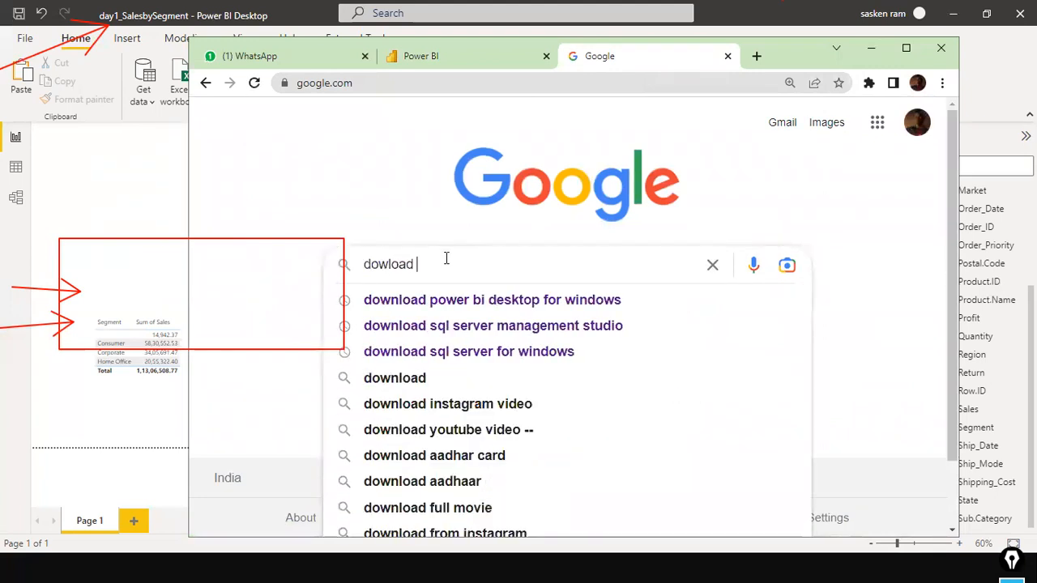
{"action": "type", "text": "power bi data"}
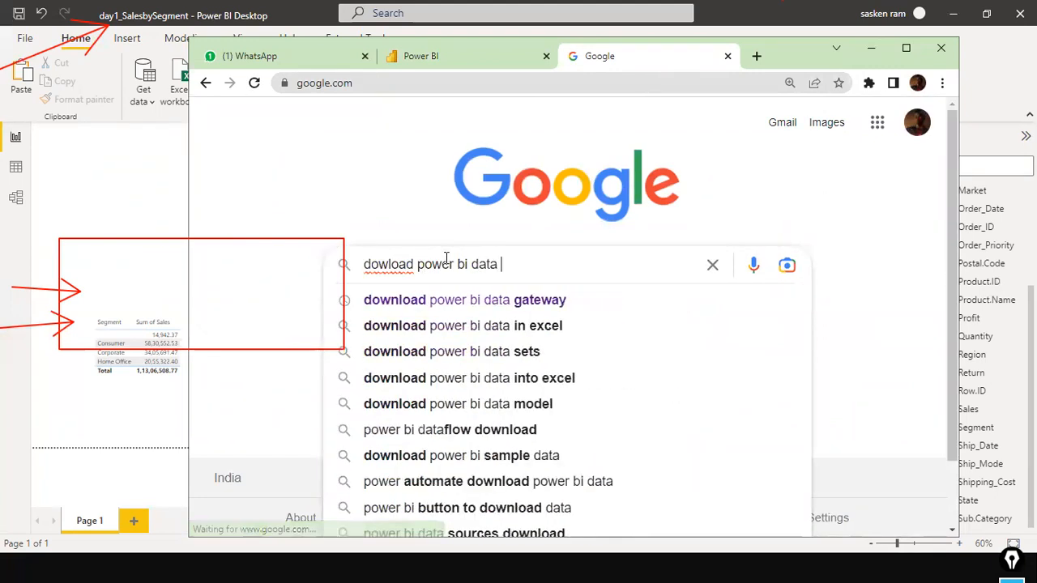
{"action": "key", "text": "Down"}
{"action": "key", "text": "Escape"}
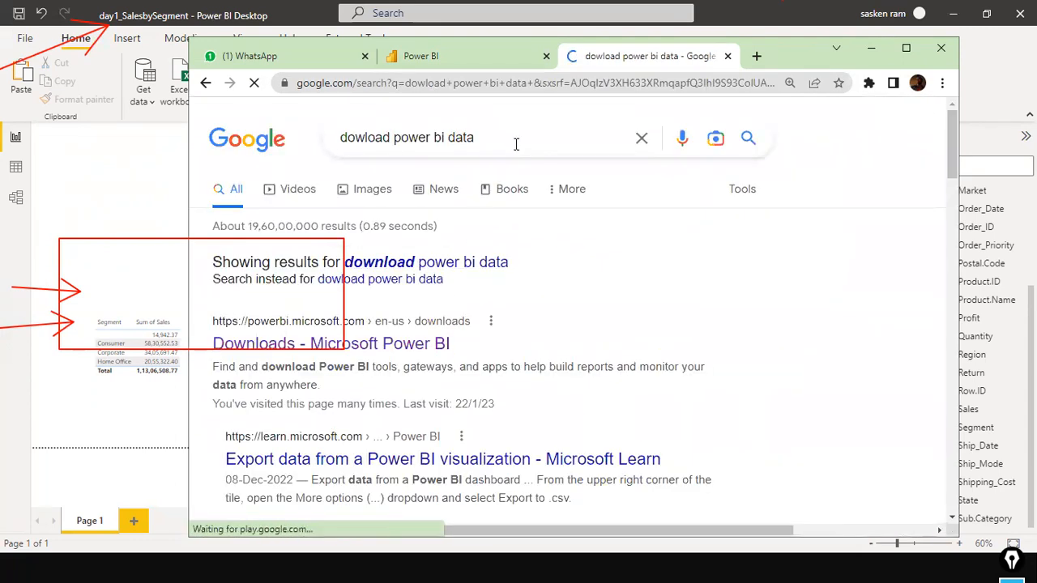
{"action": "left_click", "coordinate": [517, 140]}
{"action": "type", "text": "gate"}
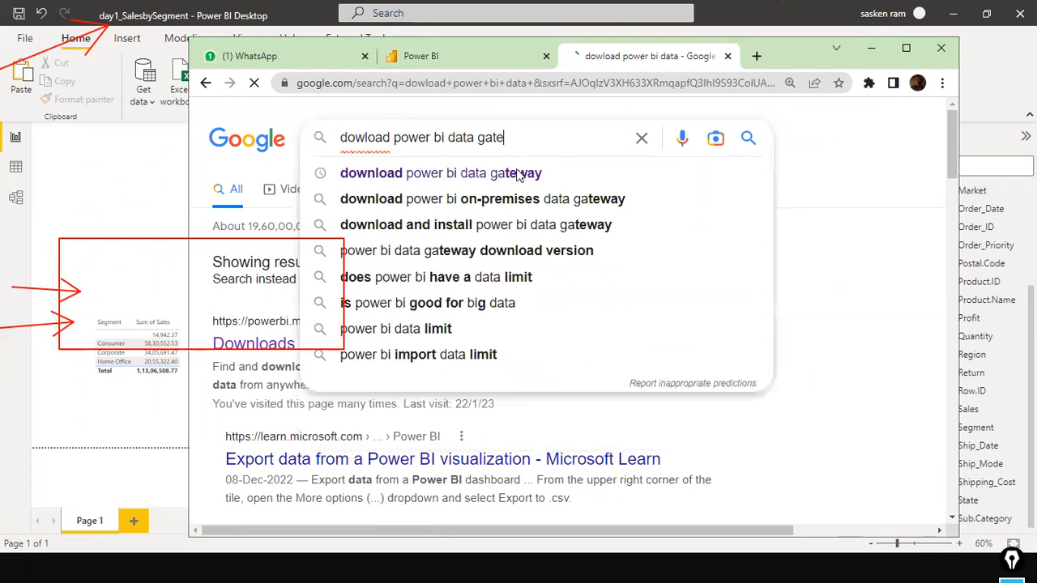
{"action": "left_click", "coordinate": [518, 174]}
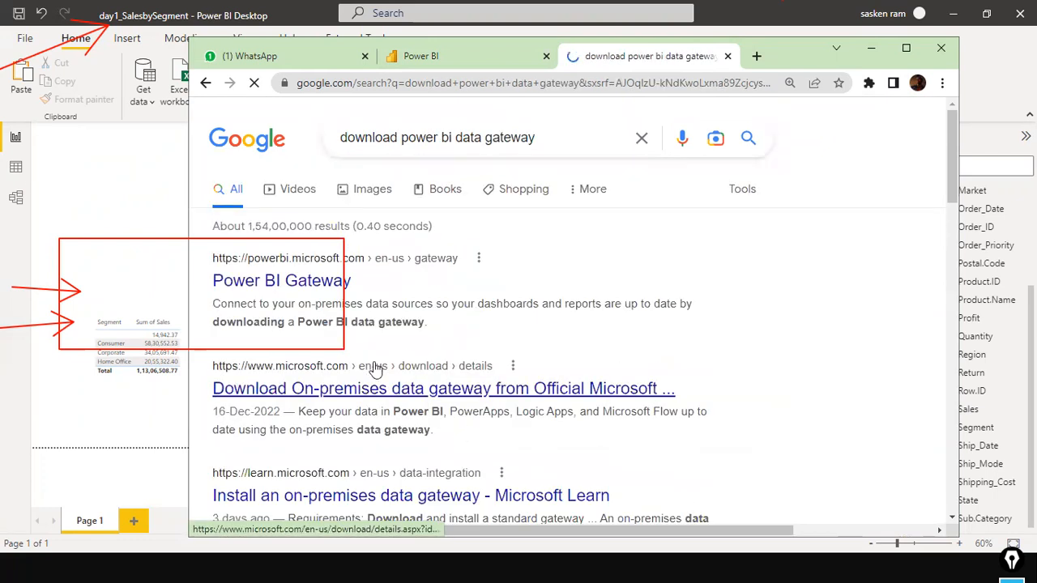
Step: Open the Power BI Gateway page on powerbi.microsoft.com and examine the standard mode and personal mode download options
{"action": "left_click", "coordinate": [342, 281]}
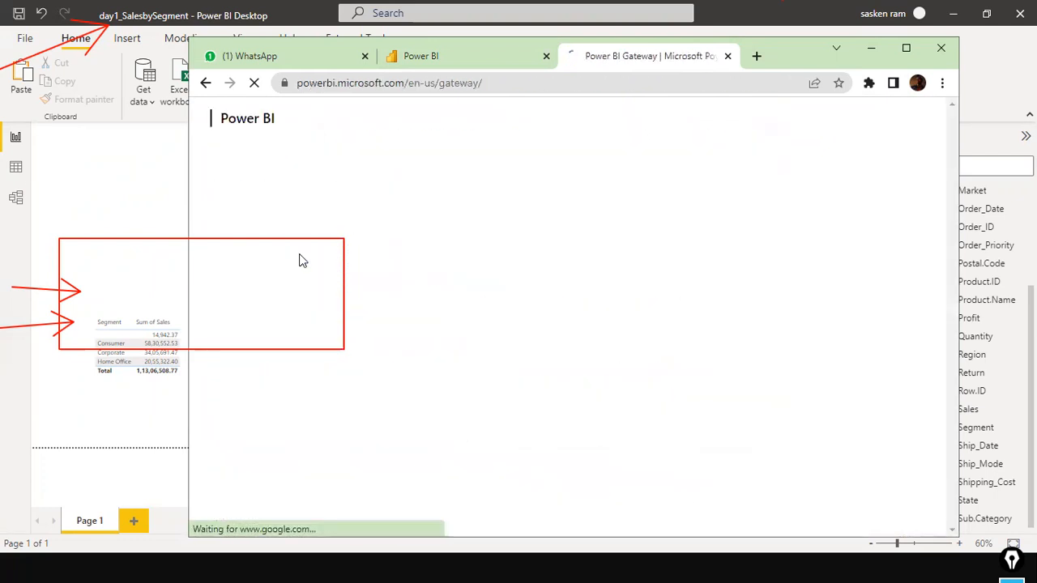
{"action": "scroll", "coordinate": [483, 179], "scroll_direction": "down", "scroll_amount": 1}
{"action": "scroll", "coordinate": [483, 179], "scroll_direction": "down", "scroll_amount": 3}
{"action": "scroll", "coordinate": [482, 179], "scroll_direction": "up", "scroll_amount": 4}
{"action": "scroll", "coordinate": [483, 186], "scroll_direction": "down", "scroll_amount": 2}
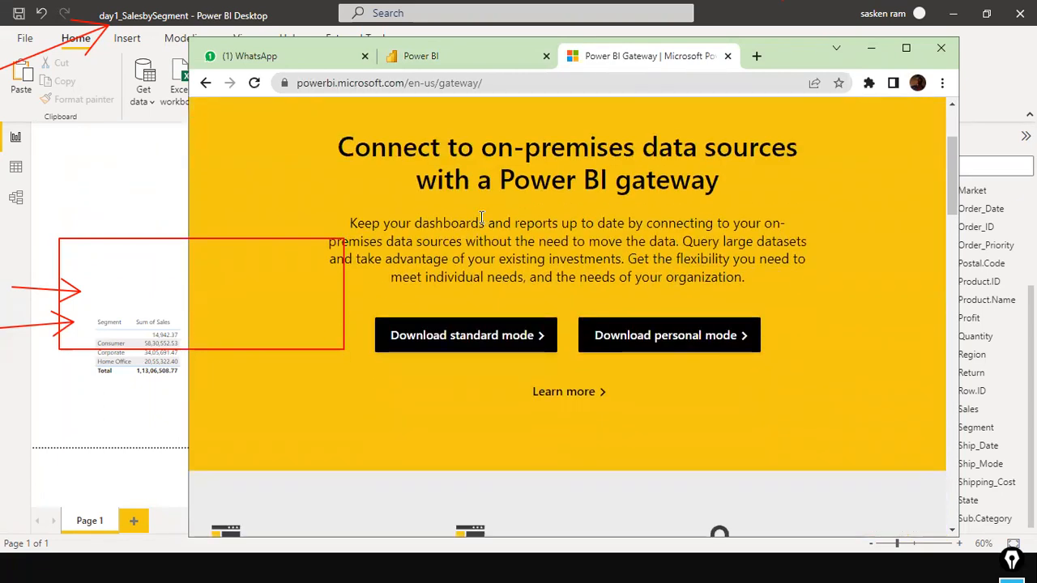
{"action": "mouse_move", "coordinate": [435, 181]}
{"action": "left_mouse_down"}
{"action": "mouse_move", "coordinate": [457, 297]}
{"action": "mouse_move", "coordinate": [475, 328]}
{"action": "left_mouse_up"}
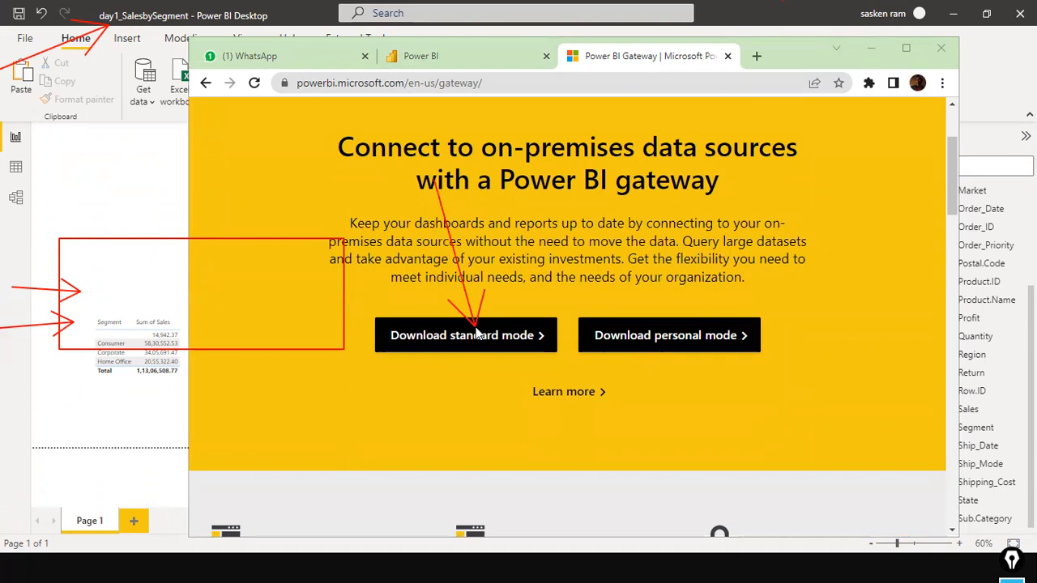
{"action": "mouse_move", "coordinate": [611, 204]}
{"action": "left_mouse_down"}
{"action": "mouse_move", "coordinate": [671, 288]}
{"action": "mouse_move", "coordinate": [677, 318]}
{"action": "mouse_move", "coordinate": [679, 297]}
{"action": "left_mouse_up"}
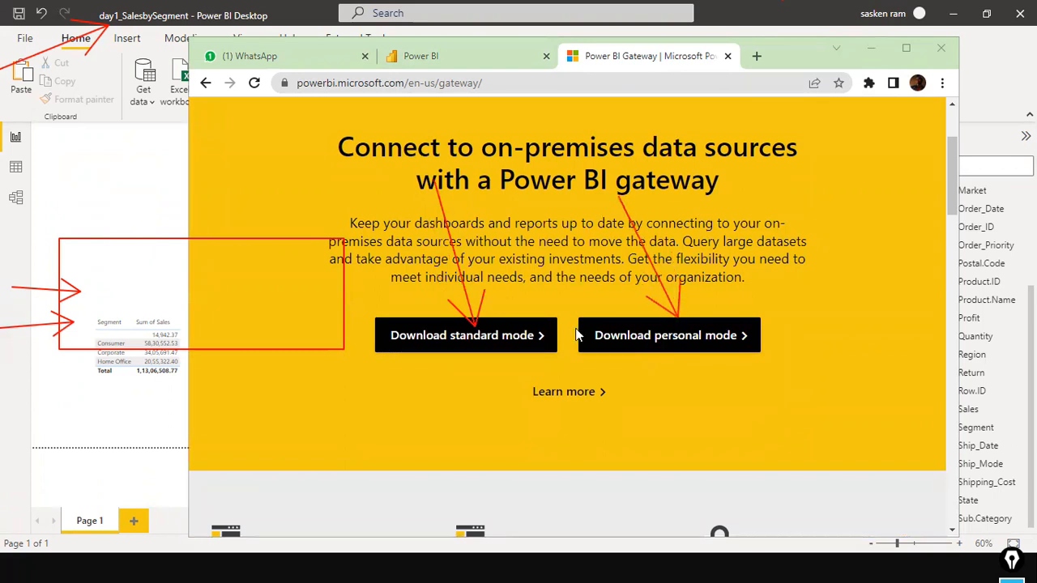
{"action": "mouse_move", "coordinate": [365, 149]}
{"action": "left_mouse_down"}
{"action": "mouse_move", "coordinate": [354, 300]}
{"action": "mouse_move", "coordinate": [554, 385]}
{"action": "left_mouse_up"}
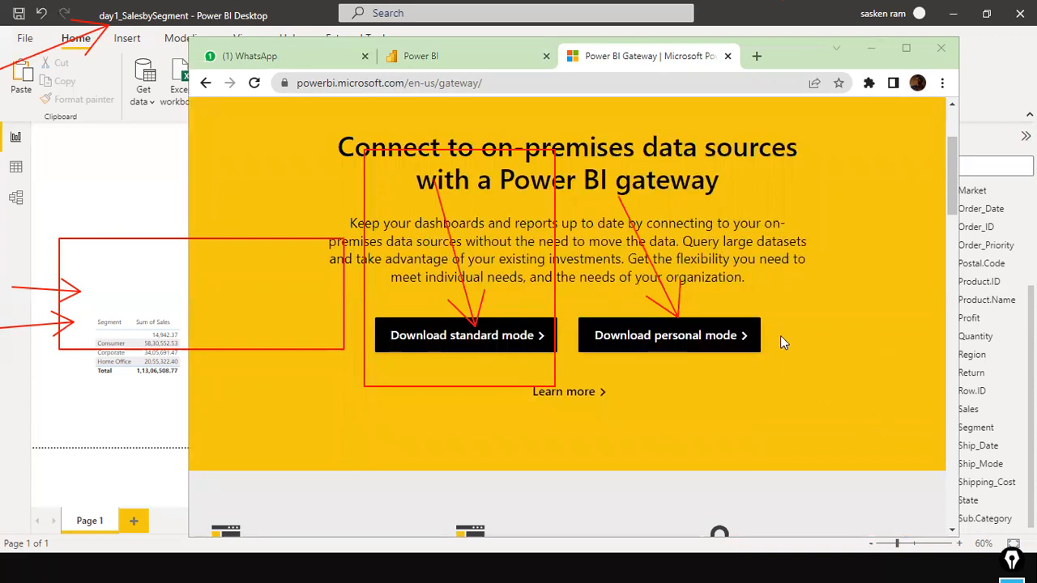
{"action": "left_click_drag", "start_coordinate": [448, 302], "coordinate": [472, 324]}
{"action": "left_click_drag", "start_coordinate": [785, 119], "coordinate": [770, 230]}
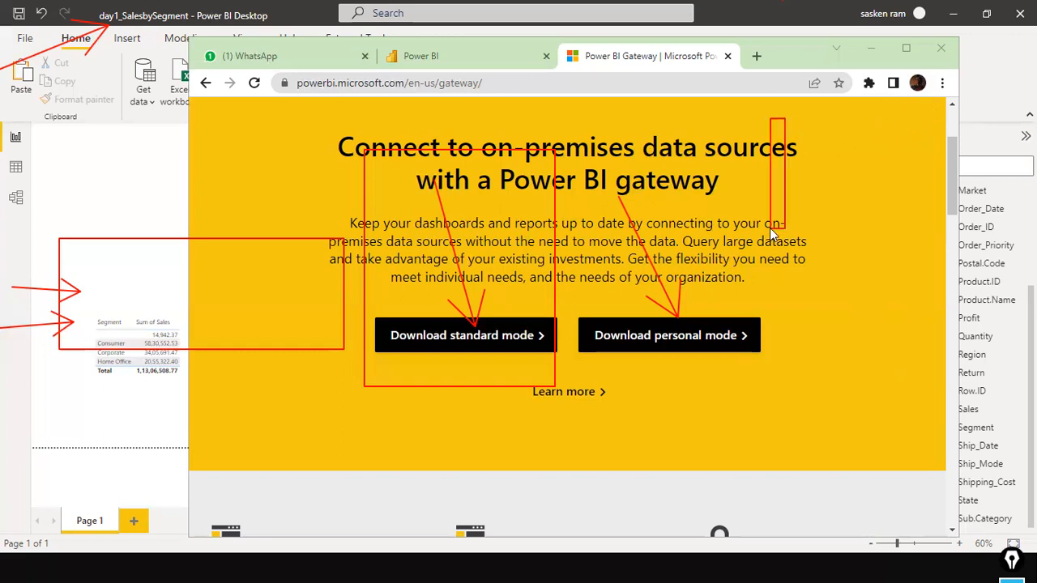
Step: Close the Power BI Gateway page and return to the demofold workspace
{"action": "key", "text": "Escape"}
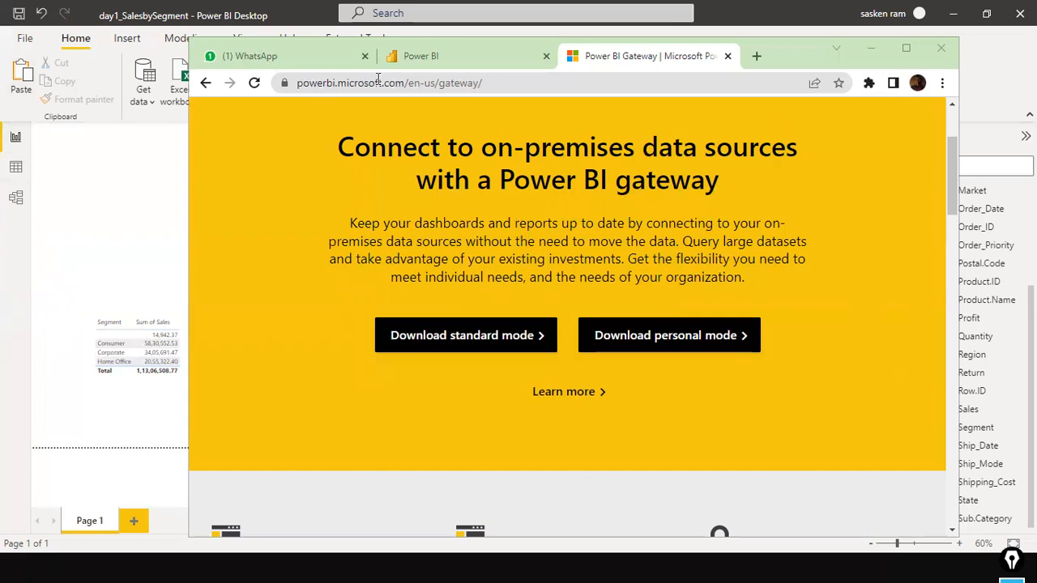
{"action": "left_click", "coordinate": [727, 58]}
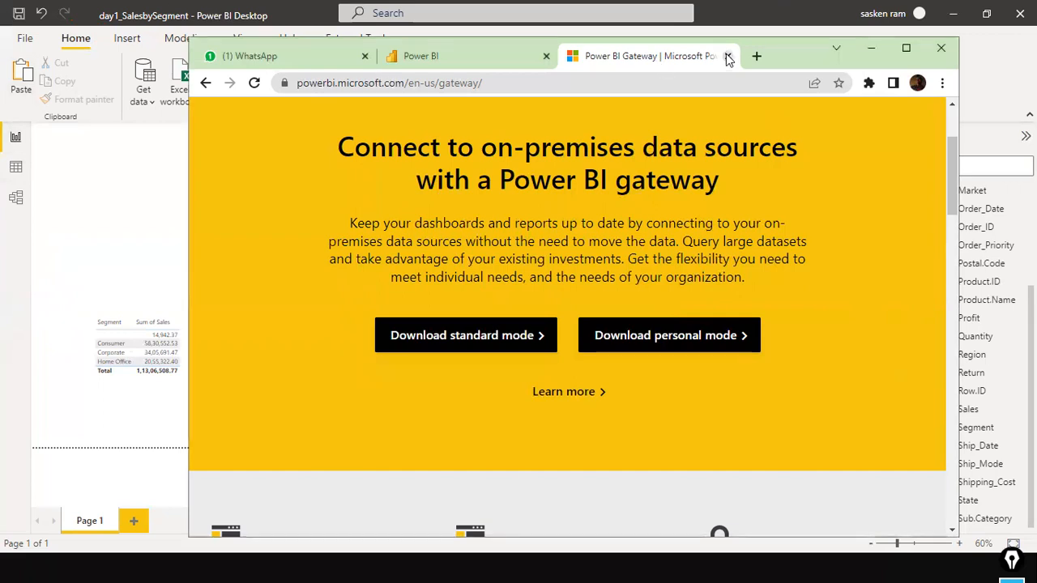
{"action": "left_click", "coordinate": [727, 57]}
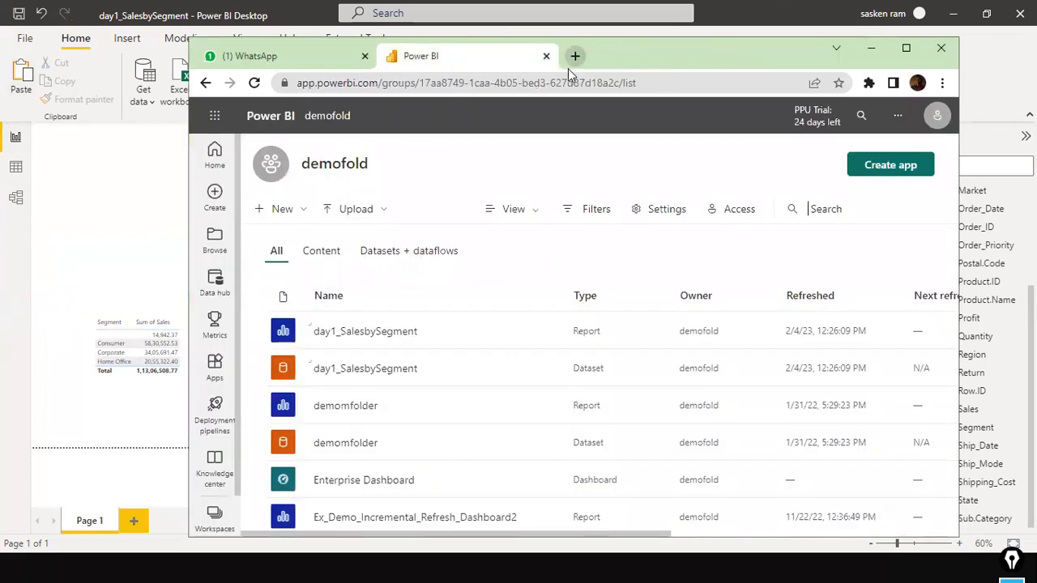
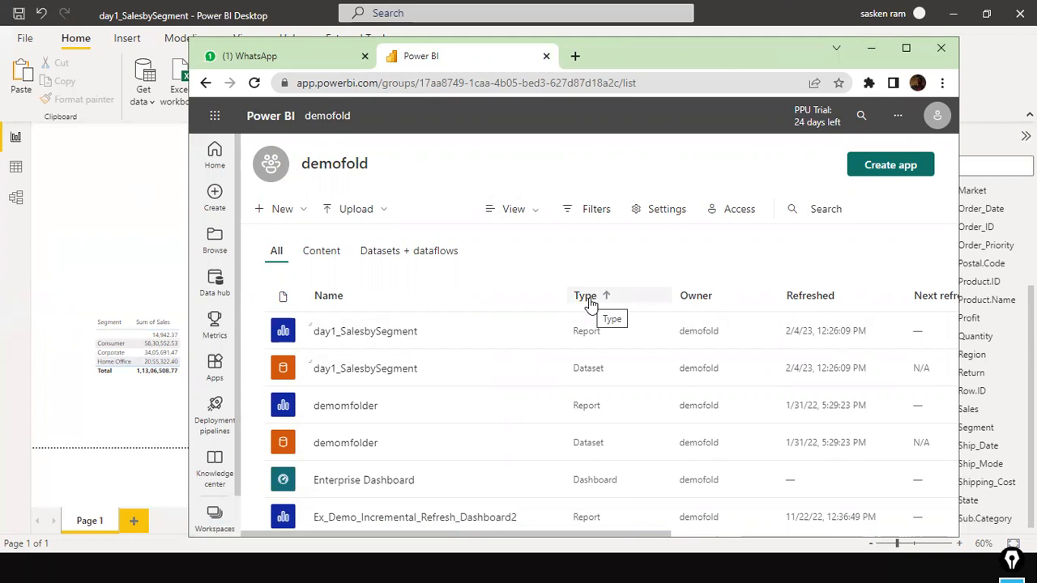
Step: Switch to Power BI Desktop, check the day1_SalesbySegment.pbix file extension in the Save As dialog, and close it without saving
{"action": "left_click", "coordinate": [95, 203]}
{"action": "key", "text": "alt+Tab"}
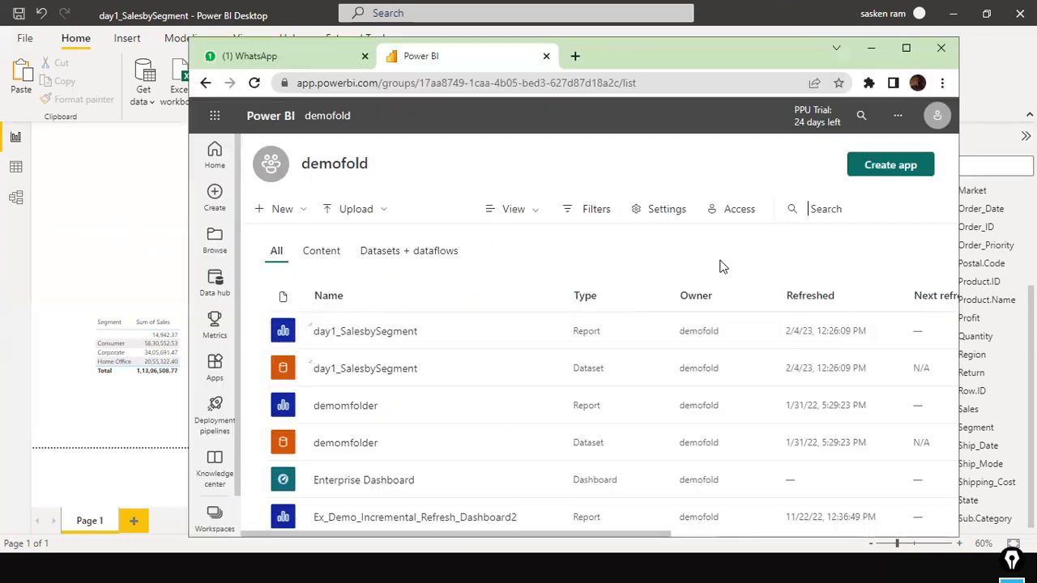
{"action": "left_click", "coordinate": [155, 234]}
{"action": "key", "text": "alt+Tab"}
{"action": "left_click", "coordinate": [86, 261]}
{"action": "left_click", "coordinate": [25, 37]}
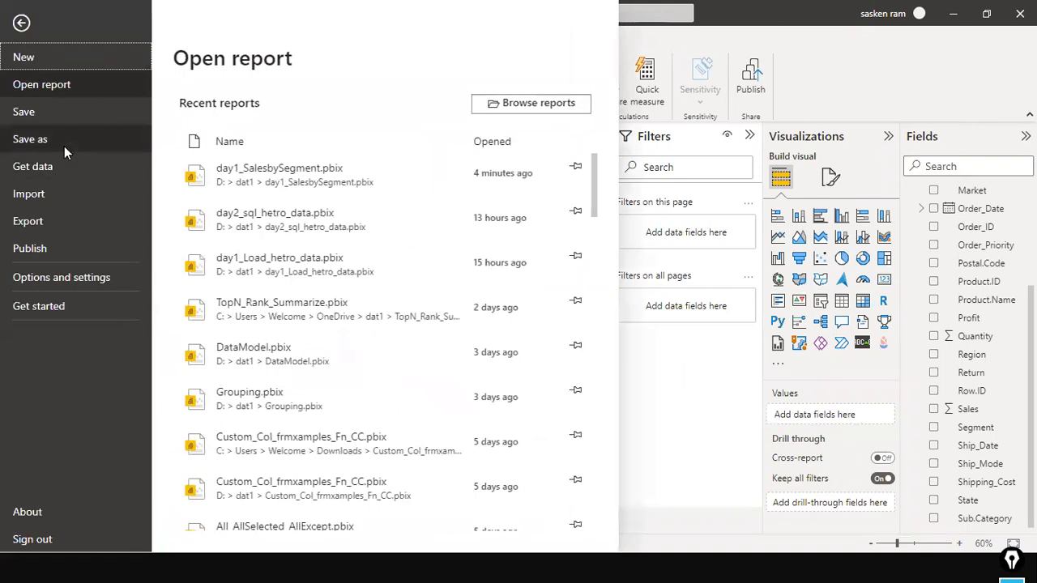
{"action": "key", "text": "Escape"}
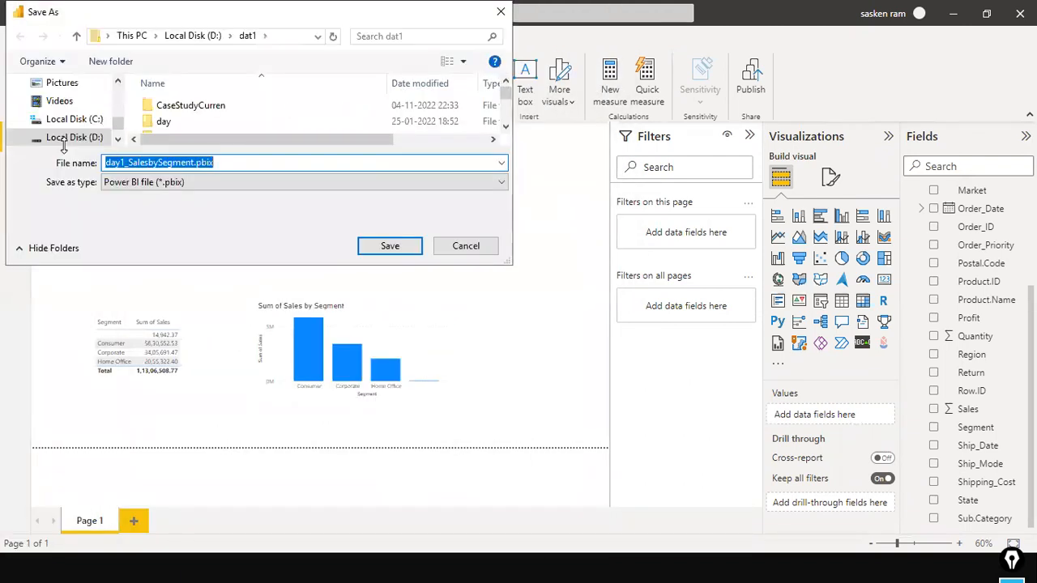
{"action": "left_click", "coordinate": [244, 156]}
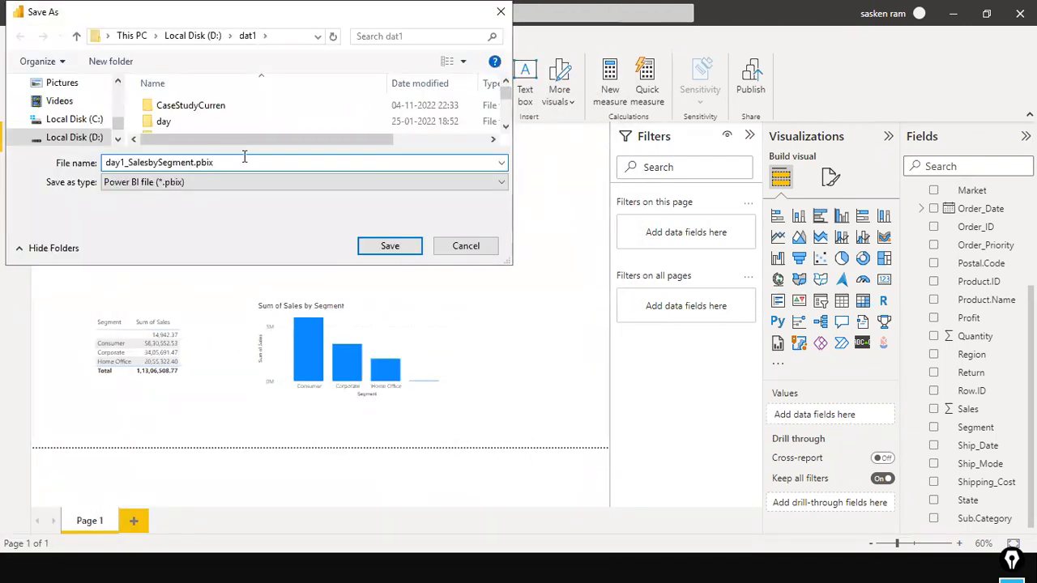
{"action": "left_click_drag", "start_coordinate": [194, 162], "coordinate": [225, 162]}
{"action": "left_click", "coordinate": [466, 246]}
Step: Switch to the Power Query Editor to view the sales_w04 query, and return to the report in Power BI Desktop
{"action": "key", "text": "alt+Tab"}
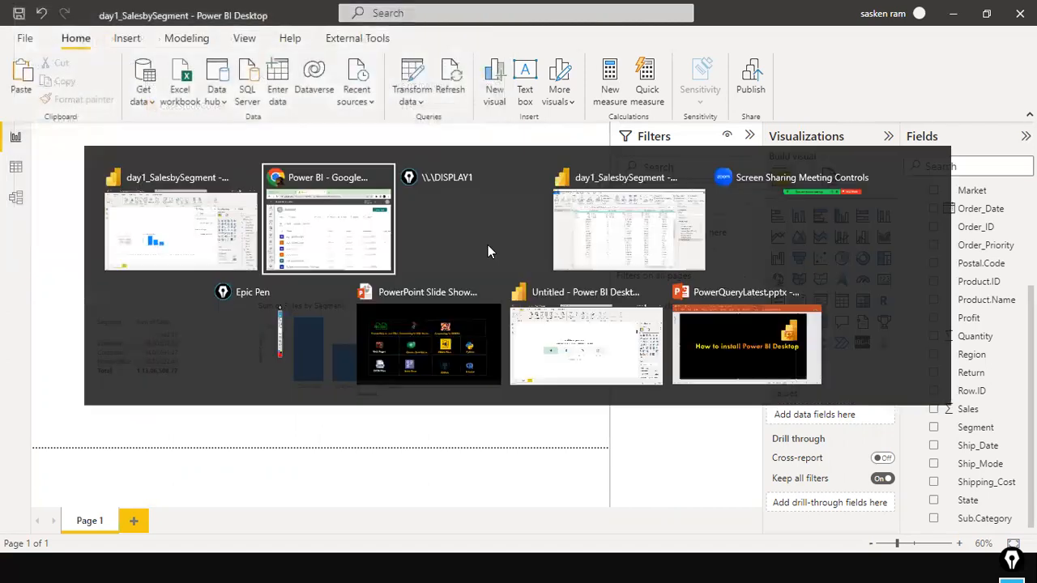
{"action": "key", "text": "alt+Tab"}
{"action": "key", "text": "alt+Tab"}
{"action": "key", "text": "alt+Tab"}
{"action": "key", "text": "alt+Tab"}
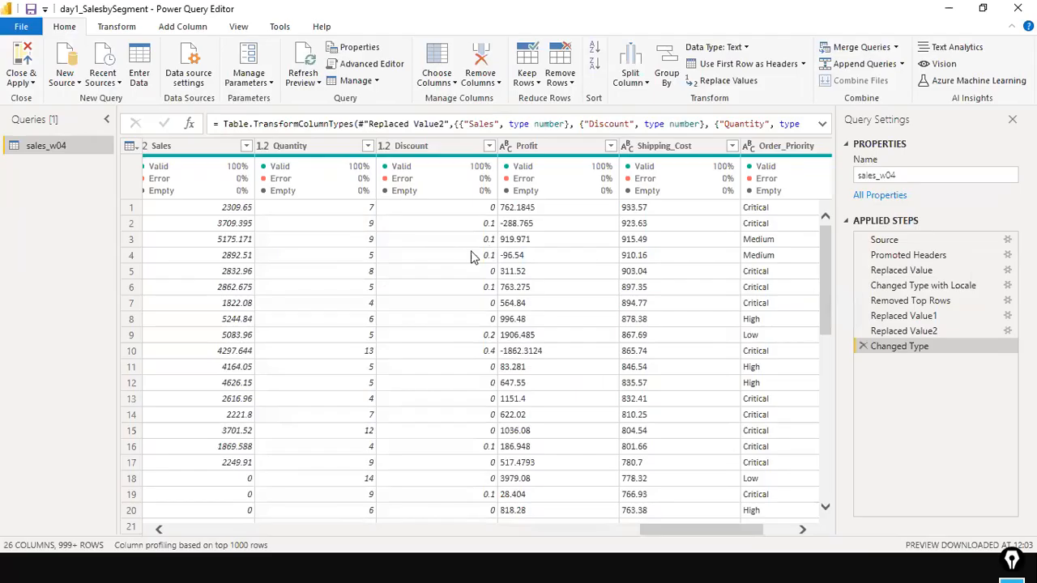
{"action": "key", "text": "alt+Tab"}
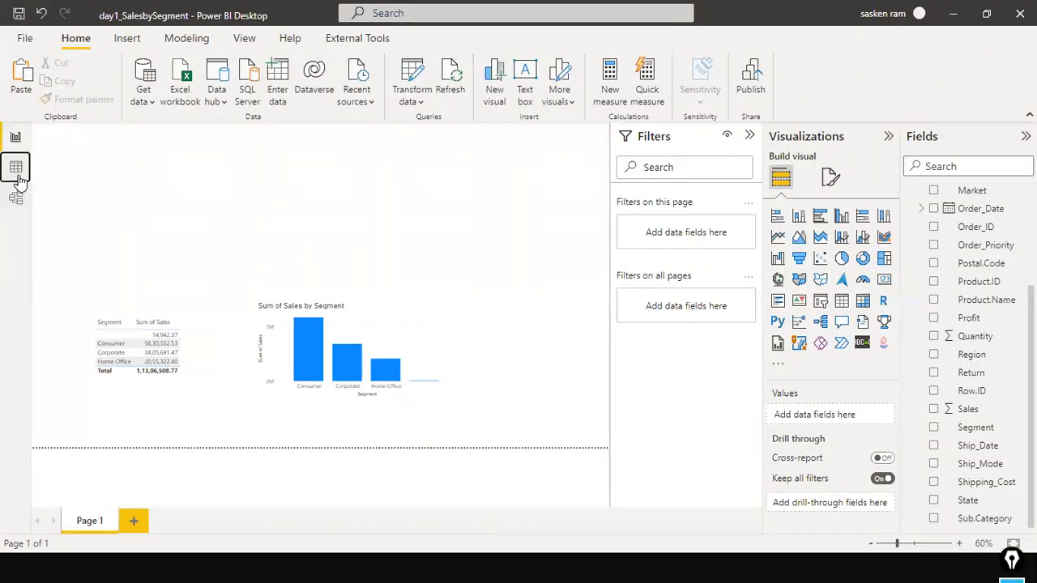
Step: View the sales_w04 table in Data view, look over the demofold workspace and Power Query windows, and return to the table
{"action": "left_click", "coordinate": [16, 167]}
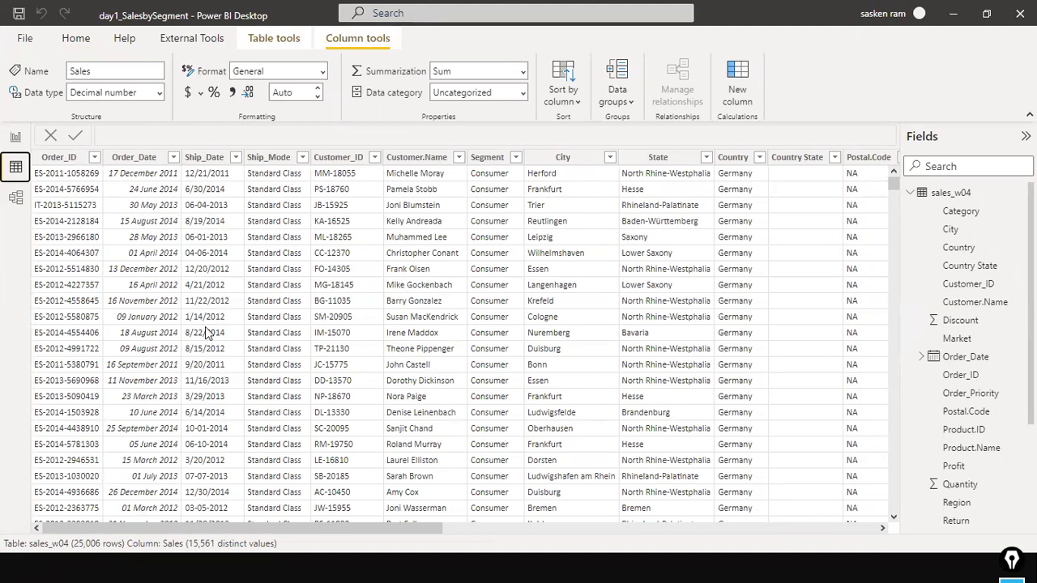
{"action": "key", "text": "alt+Tab"}
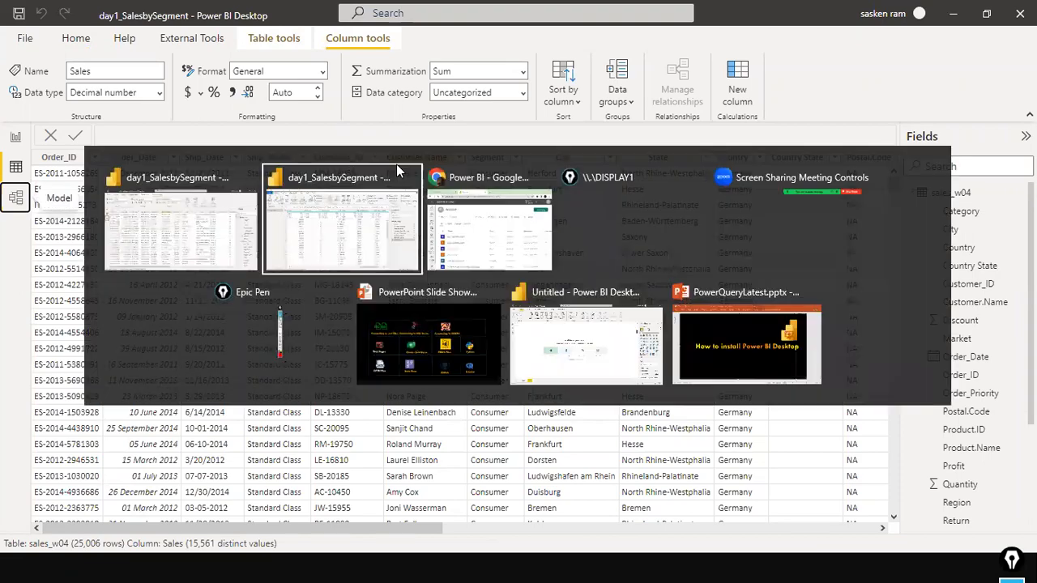
{"action": "left_click", "coordinate": [507, 191]}
{"action": "key", "text": "alt+Tab"}
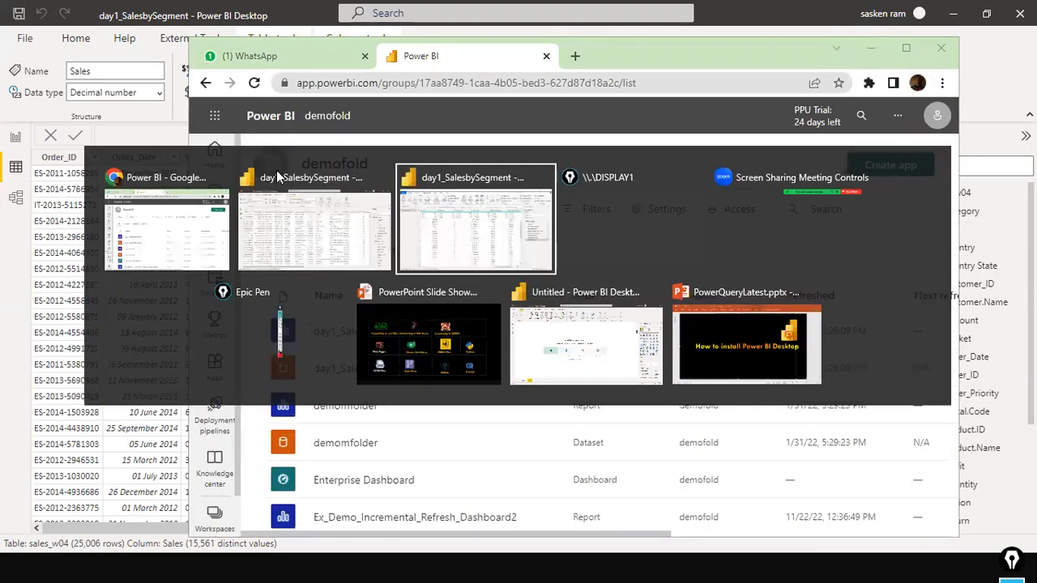
{"action": "left_click", "coordinate": [330, 186]}
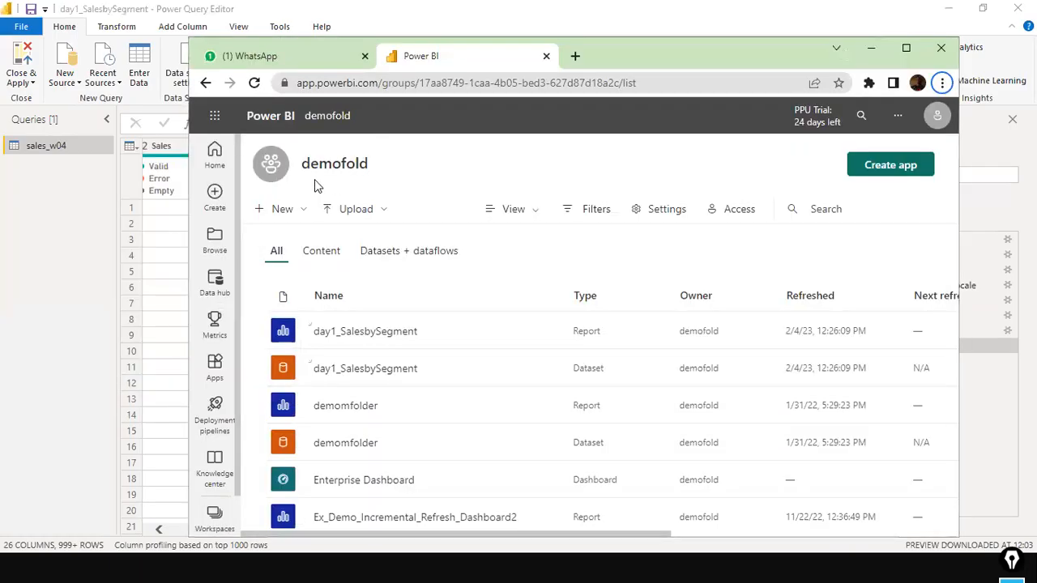
{"action": "key", "text": "alt+Tab"}
{"action": "left_click", "coordinate": [316, 183]}
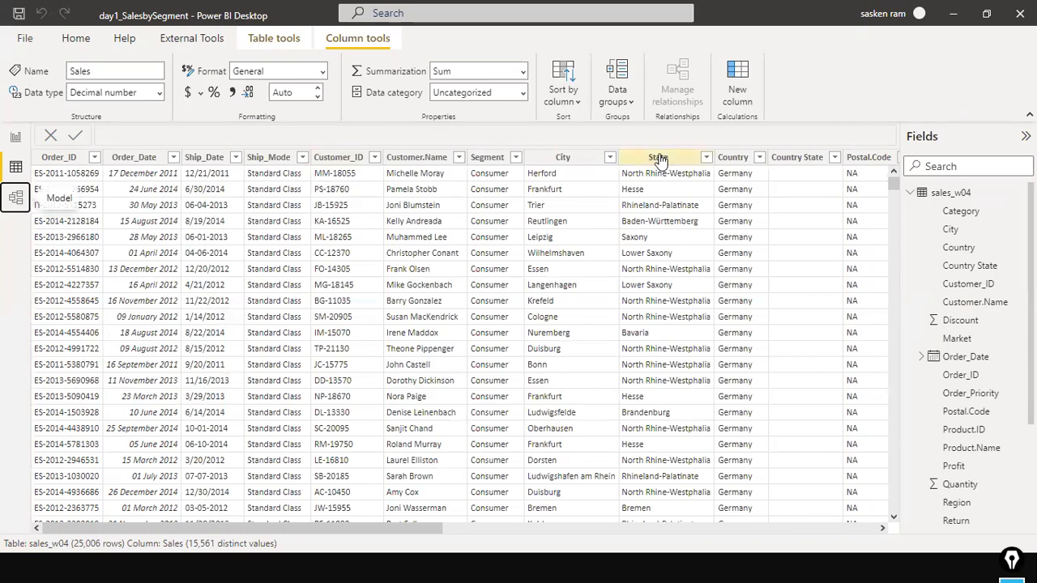
Step: Return to Report view, start exporting data from the Segment and Sum of Sales table visual, and cancel the export
{"action": "left_click", "coordinate": [15, 138]}
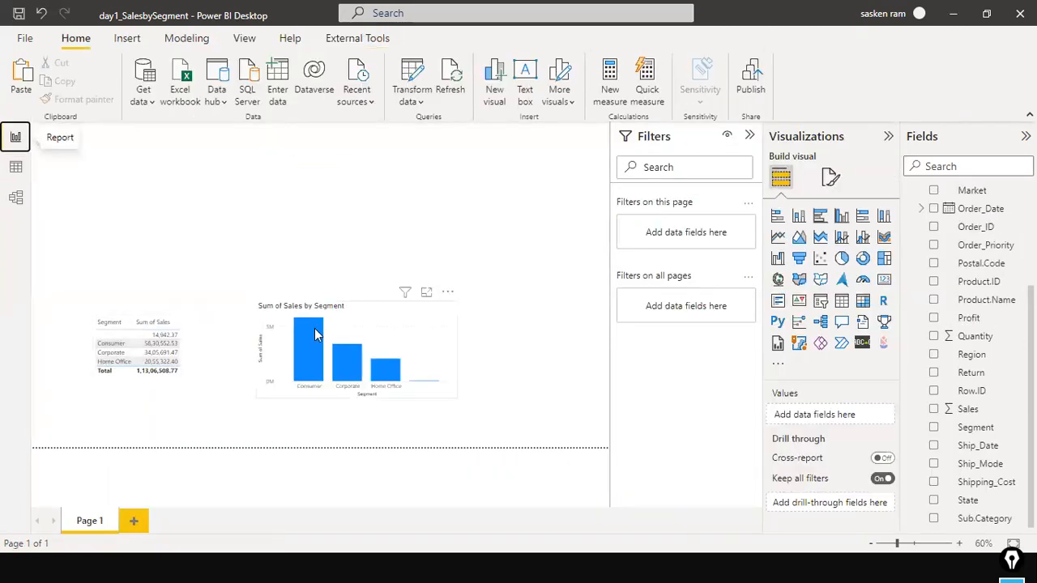
{"action": "mouse_move", "coordinate": [319, 326]}
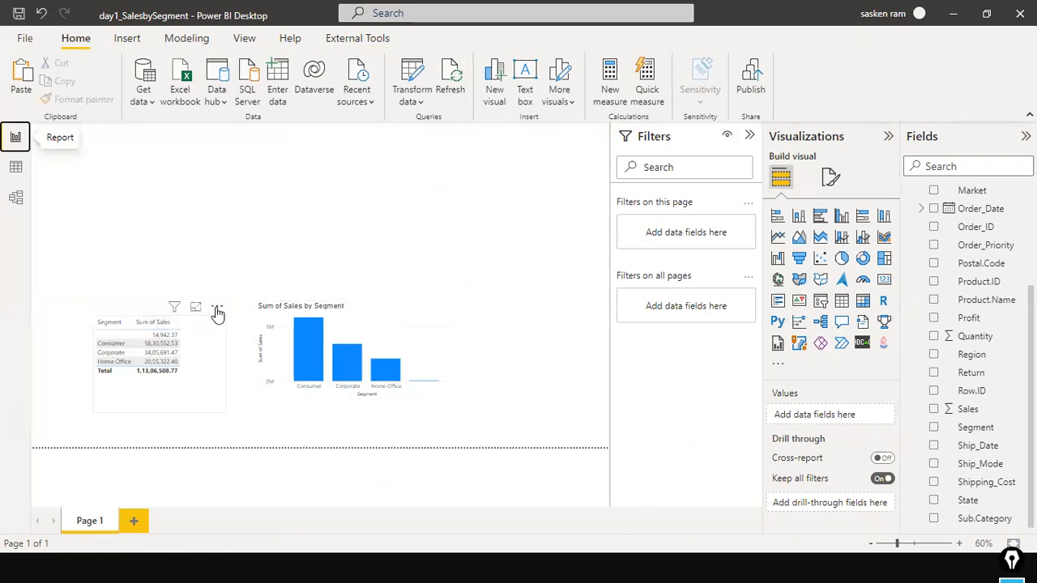
{"action": "left_click", "coordinate": [217, 309]}
{"action": "key", "text": "Escape"}
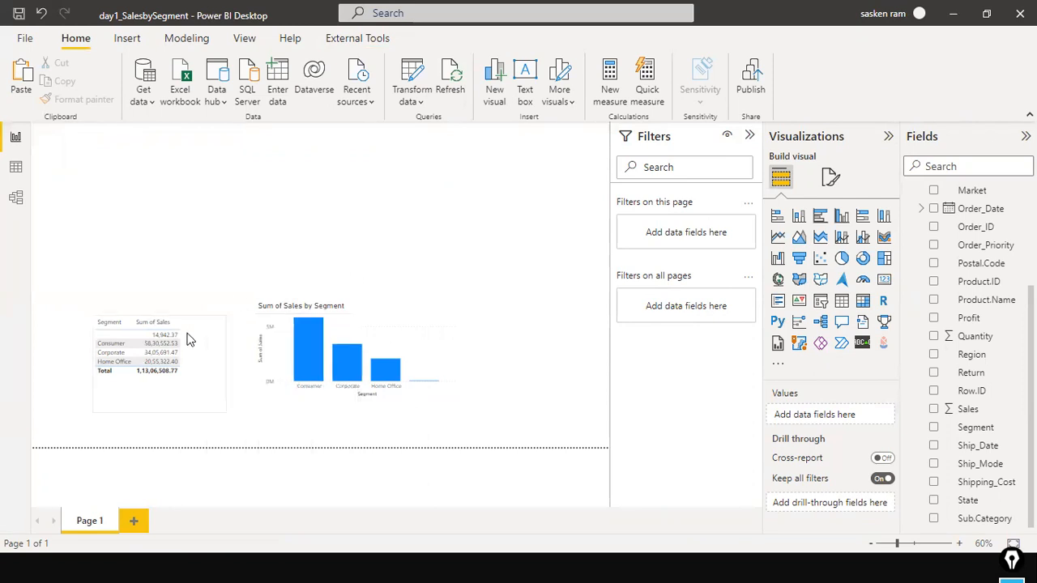
{"action": "left_click", "coordinate": [220, 324]}
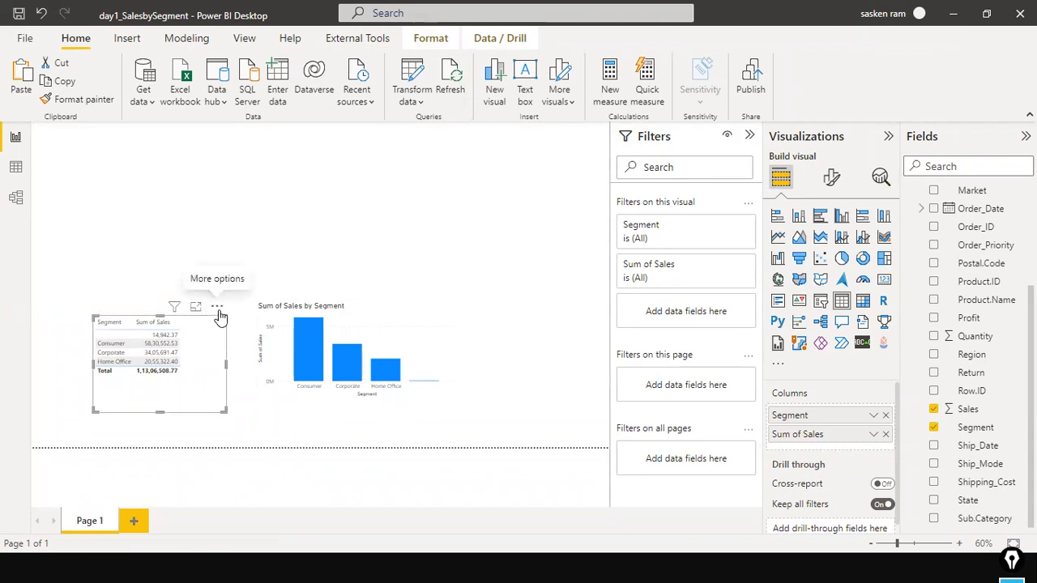
{"action": "left_click", "coordinate": [217, 308]}
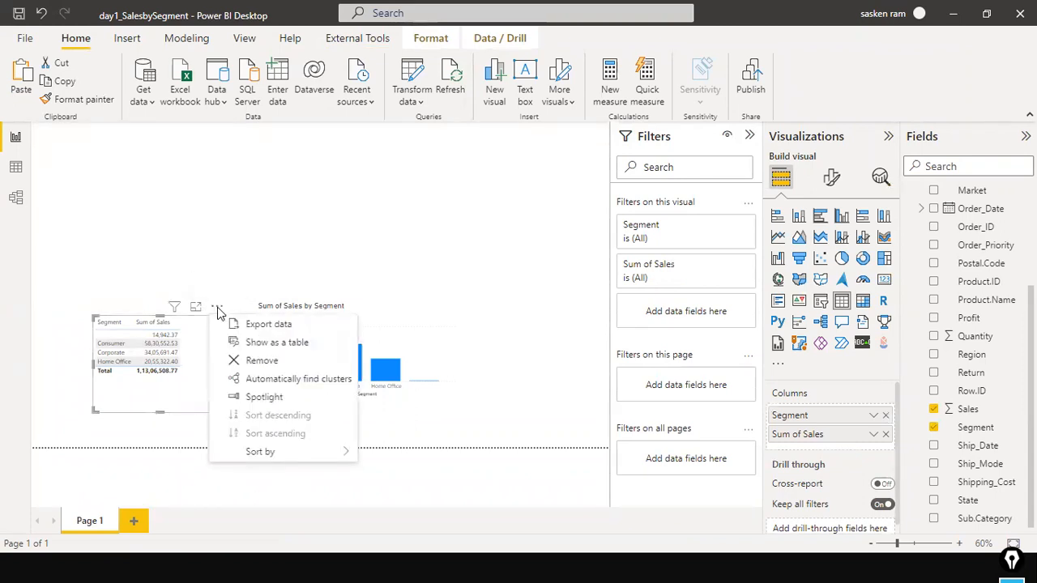
{"action": "left_click", "coordinate": [277, 327]}
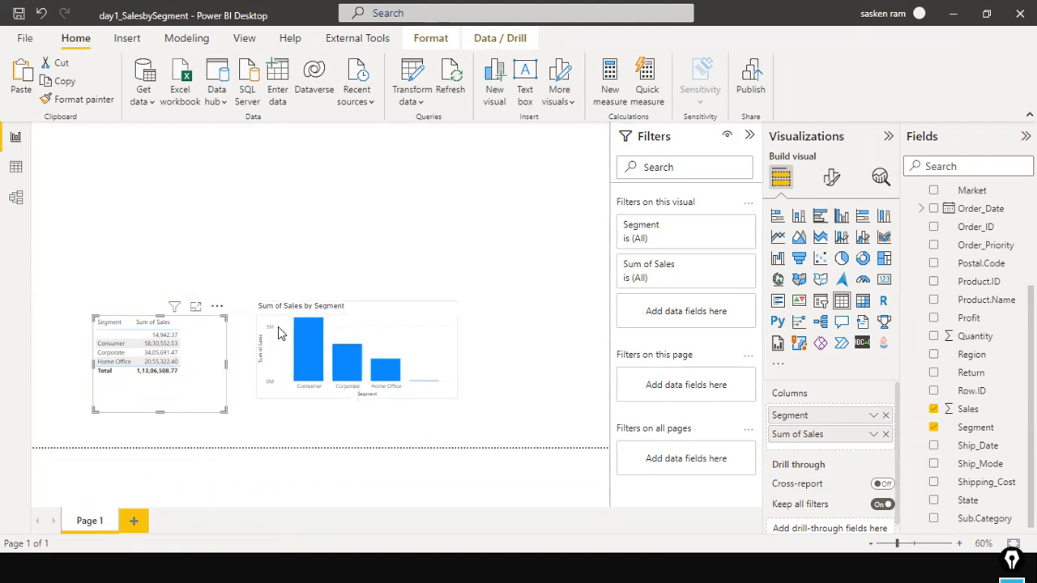
{"action": "left_click", "coordinate": [458, 245]}
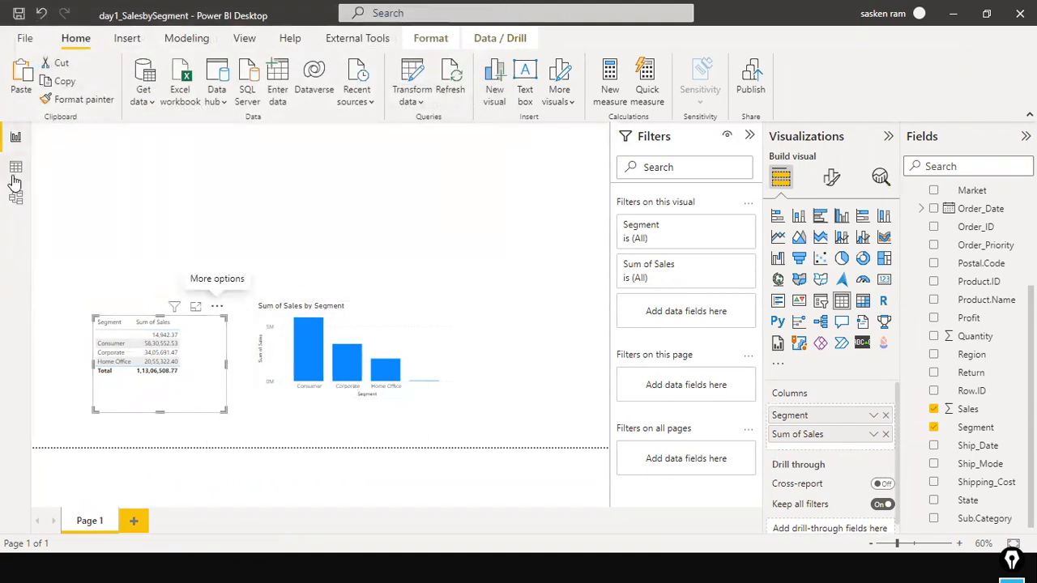
Step: Copy the Order_ID column of the sales_w04 table in Data view and return to Report view
{"action": "left_click", "coordinate": [16, 167]}
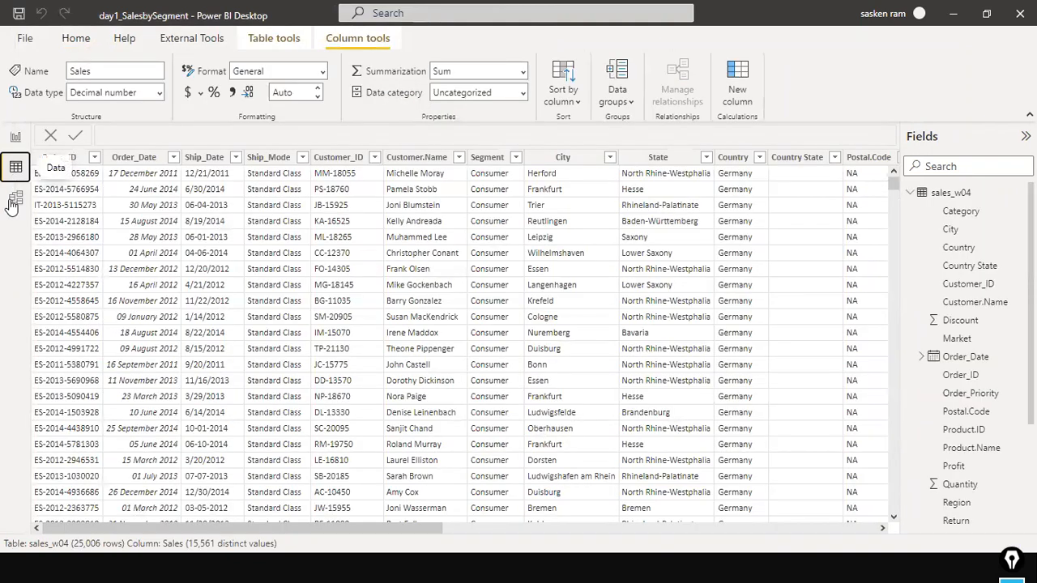
{"action": "right_click", "coordinate": [77, 161]}
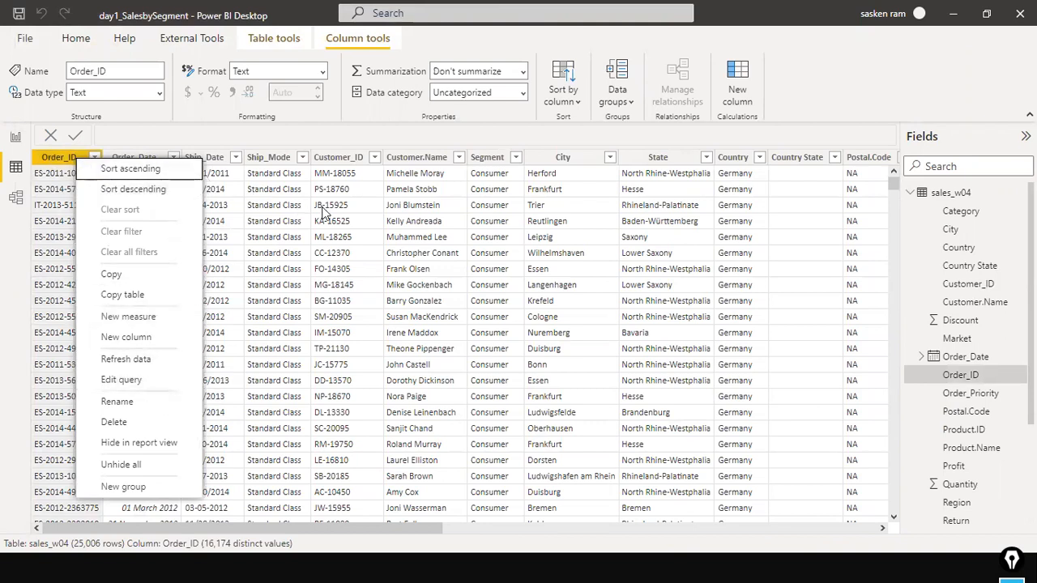
{"action": "left_click", "coordinate": [425, 137]}
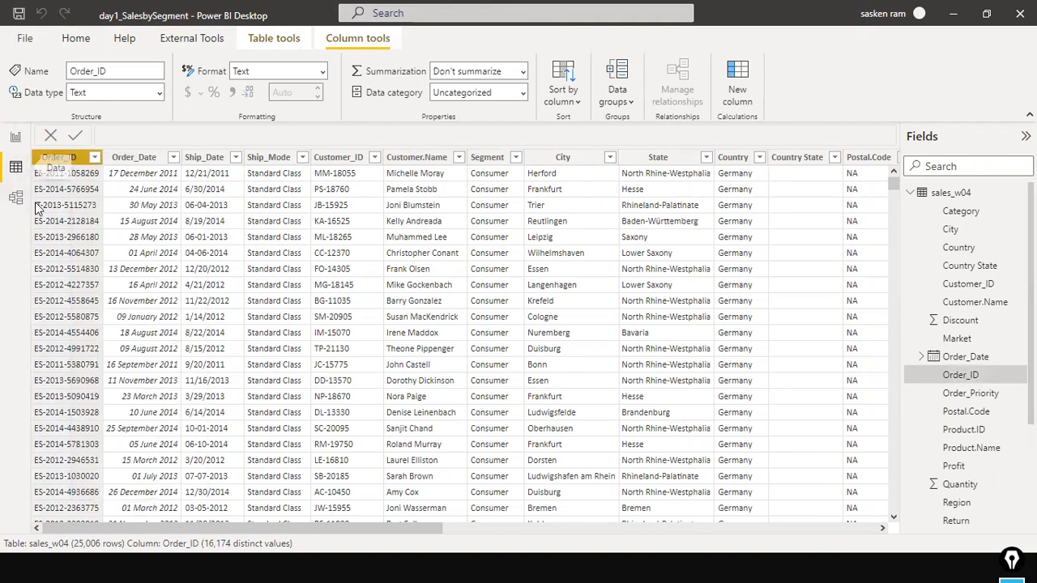
{"action": "right_click", "coordinate": [81, 183]}
{"action": "left_click", "coordinate": [60, 166]}
{"action": "right_click", "coordinate": [60, 166]}
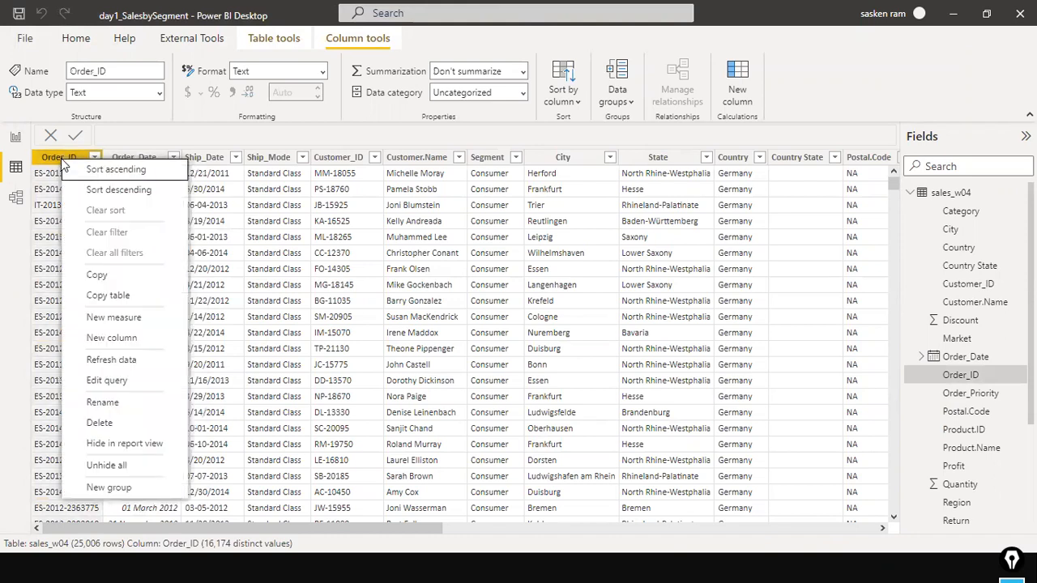
{"action": "left_click", "coordinate": [110, 277]}
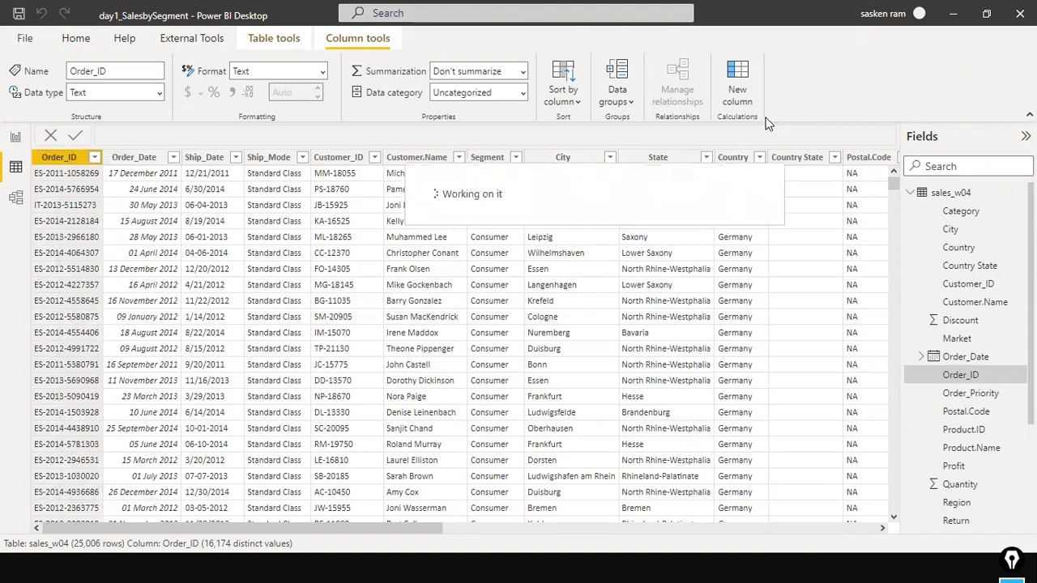
{"action": "left_click", "coordinate": [15, 136]}
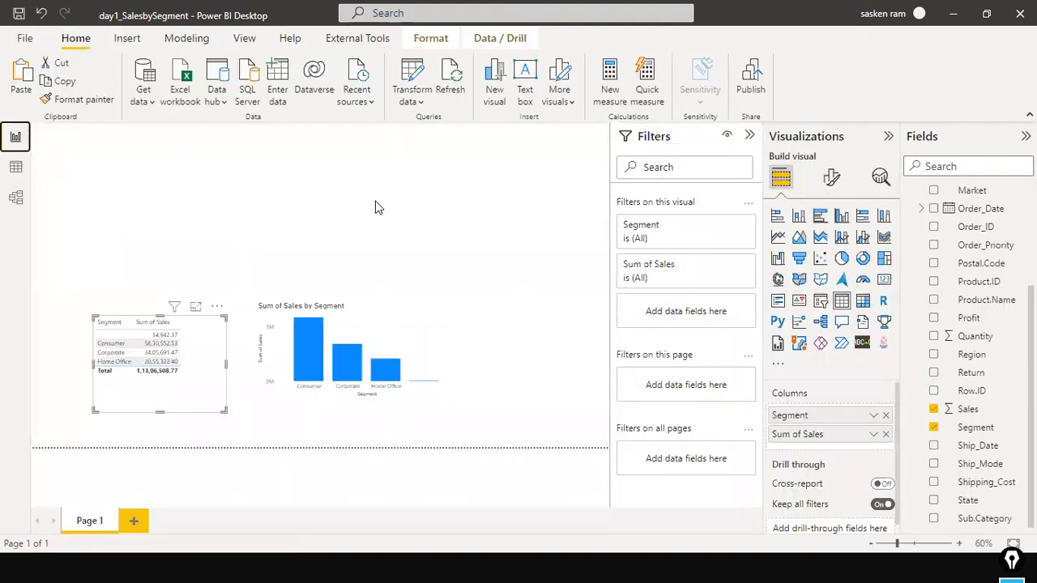
{"action": "left_click", "coordinate": [460, 258]}
Step: Switch to the demofold workspace in Chrome, maximize the window, and open the day1_SalesbySegment dataset's details
{"action": "key", "text": "alt+Tab"}
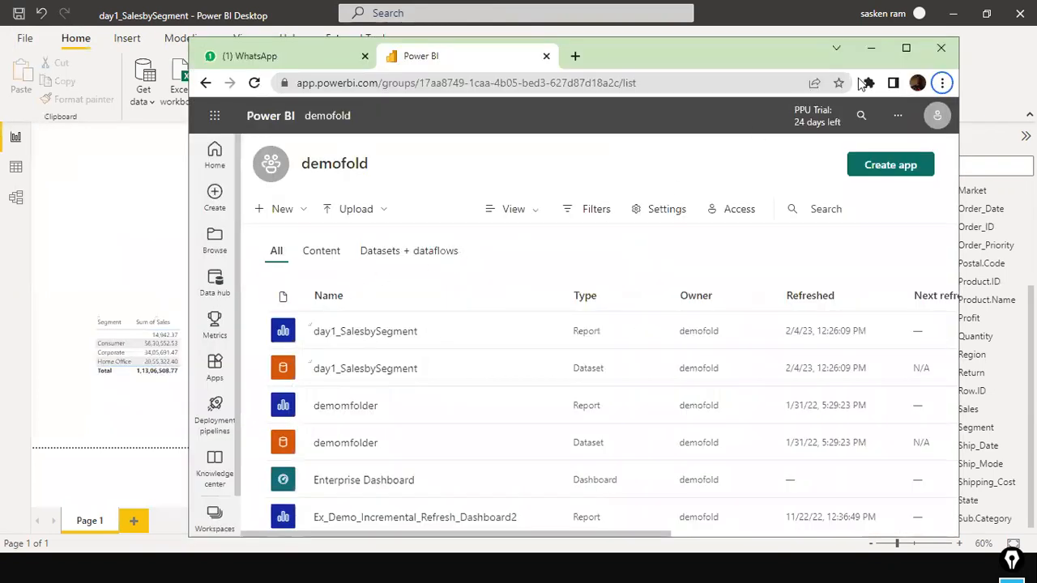
{"action": "left_click", "coordinate": [907, 48]}
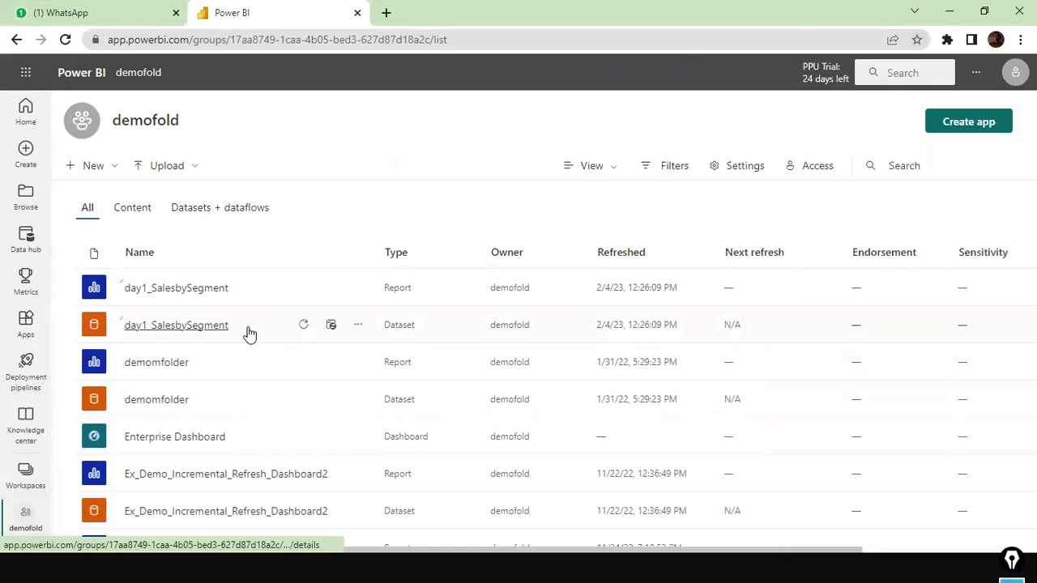
{"action": "left_click", "coordinate": [248, 331]}
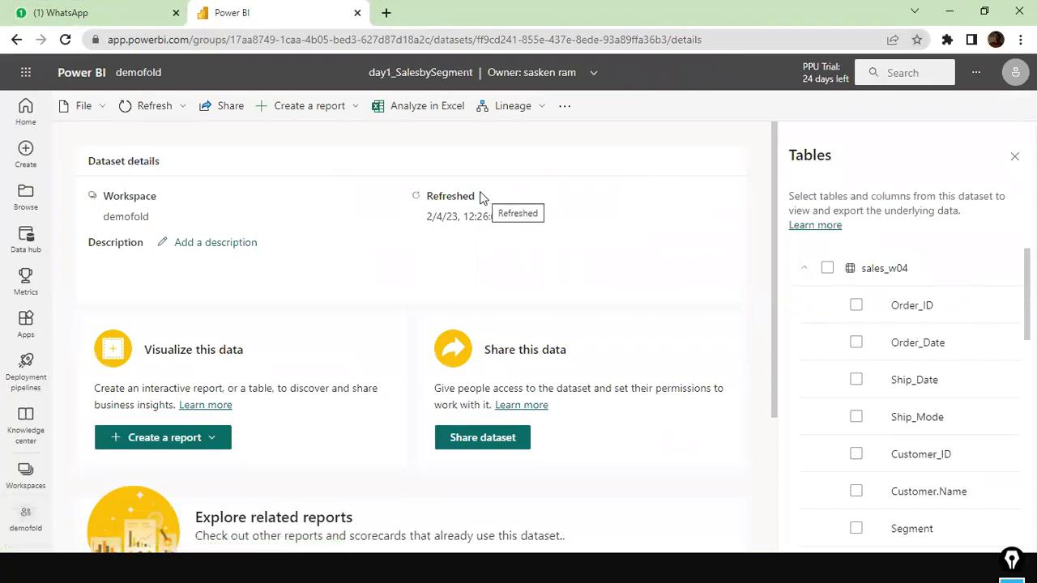
Step: Examine the options for creating a report from the dataset and for refreshing it
{"action": "left_click", "coordinate": [356, 106]}
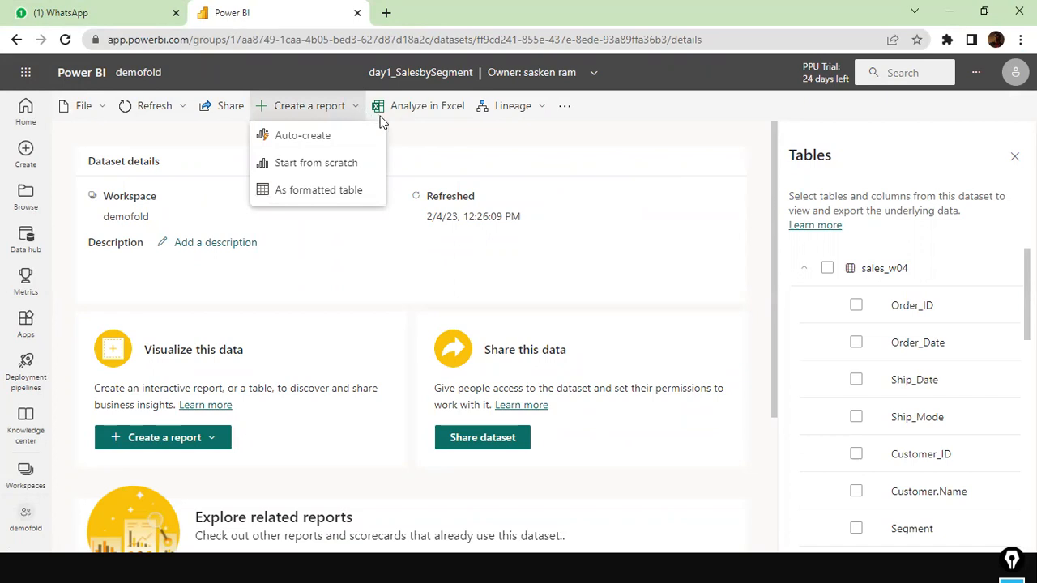
{"action": "left_click", "coordinate": [529, 159]}
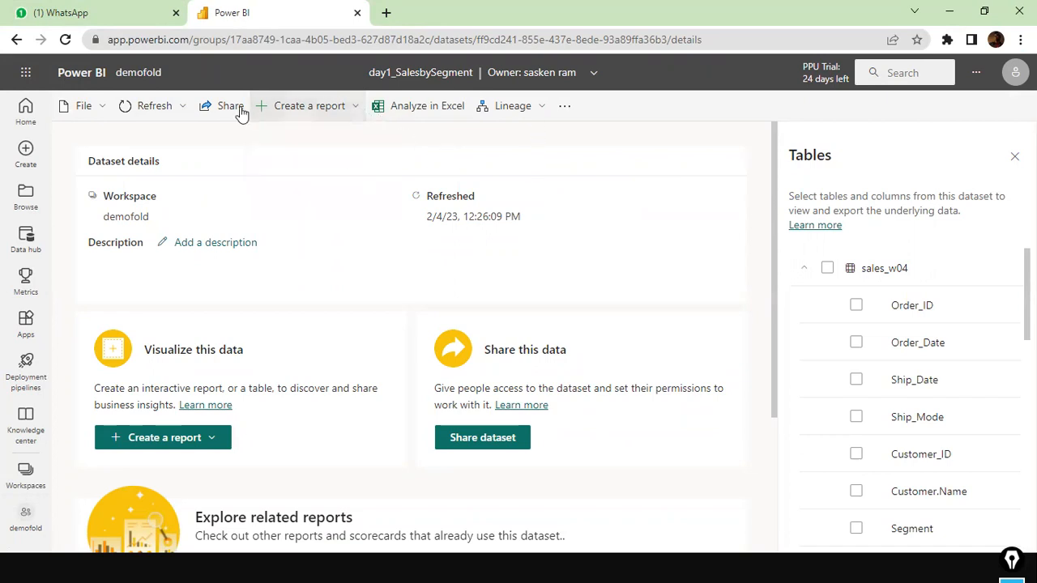
{"action": "left_click", "coordinate": [178, 110]}
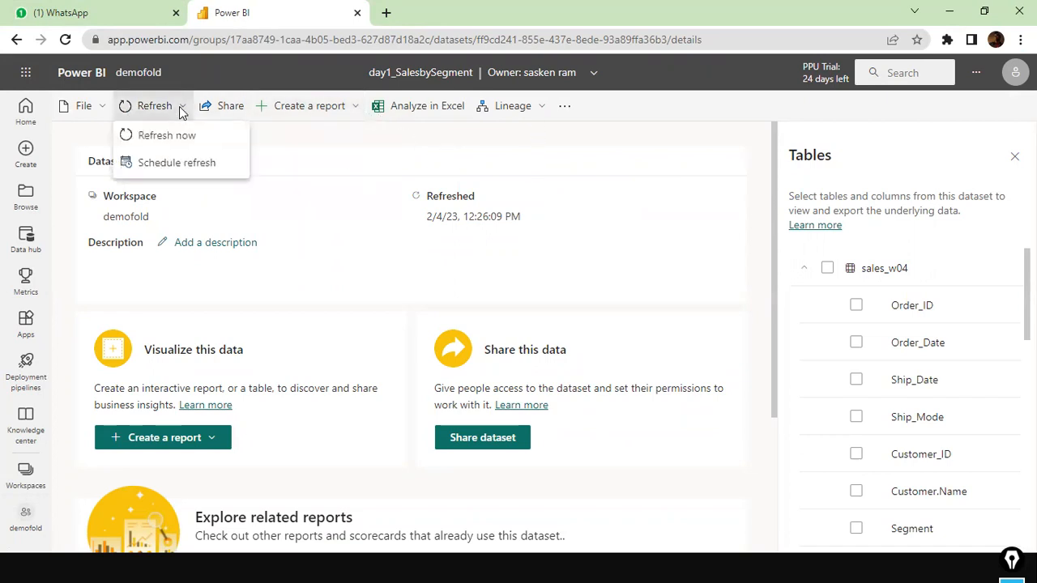
Step: Download the day1_SalesbySegment dataset as a .pbix file, and reduce and reposition the Chrome window
{"action": "left_click", "coordinate": [102, 107]}
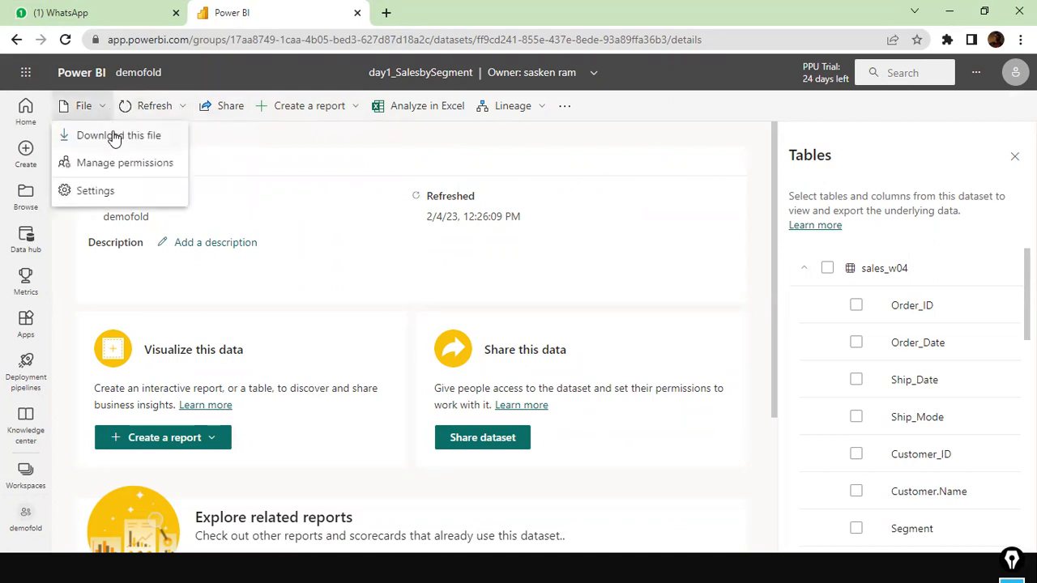
{"action": "left_click", "coordinate": [114, 138]}
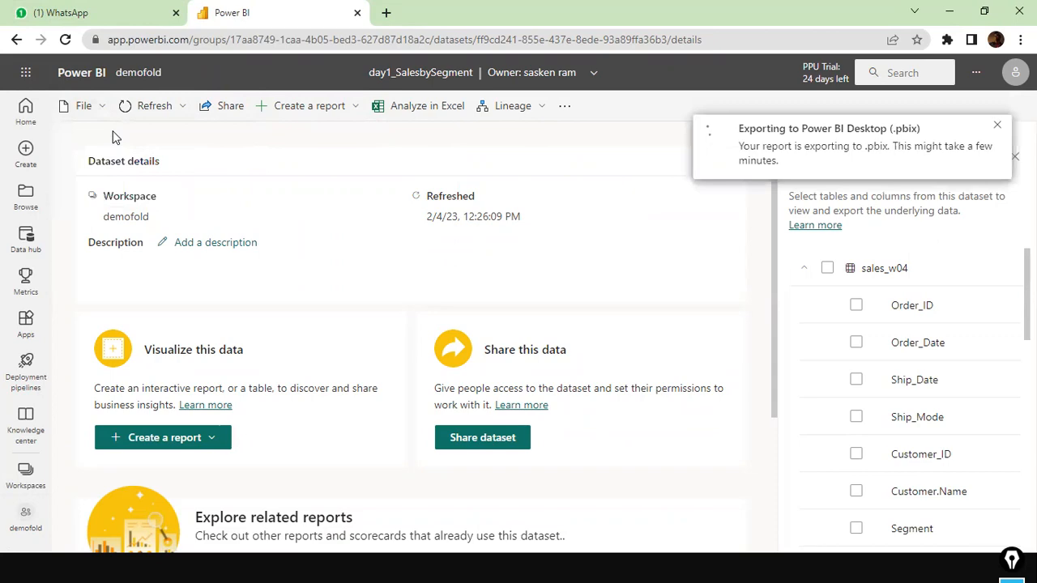
{"action": "left_click", "coordinate": [984, 12]}
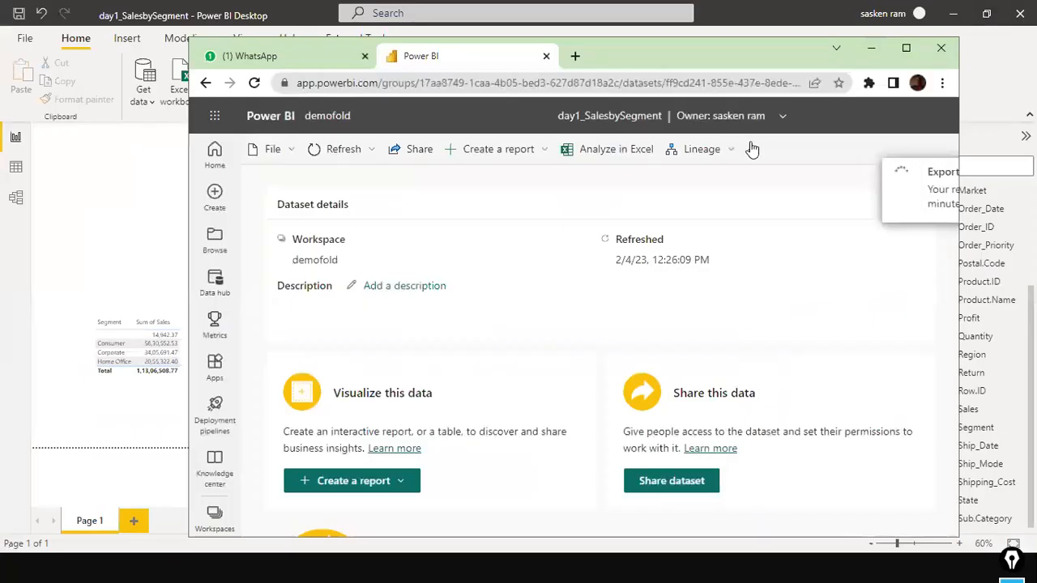
{"action": "left_click_drag", "start_coordinate": [779, 58], "coordinate": [704, 22]}
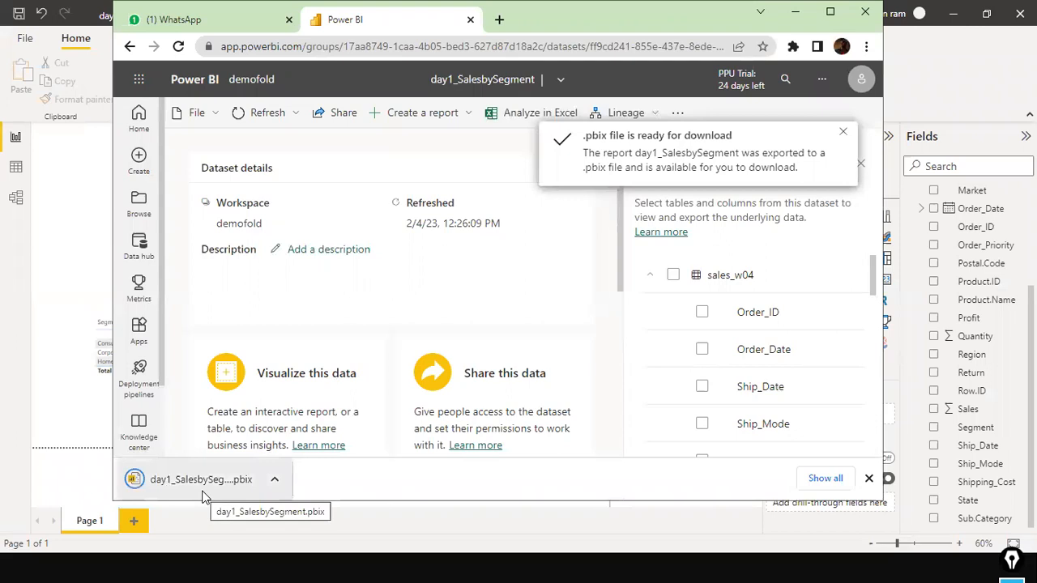
Step: Export the day1_SalesbySegment dataset with Analyze in Excel and open the downloaded .xlsx workbook in a maximized Excel window
{"action": "left_click", "coordinate": [830, 13]}
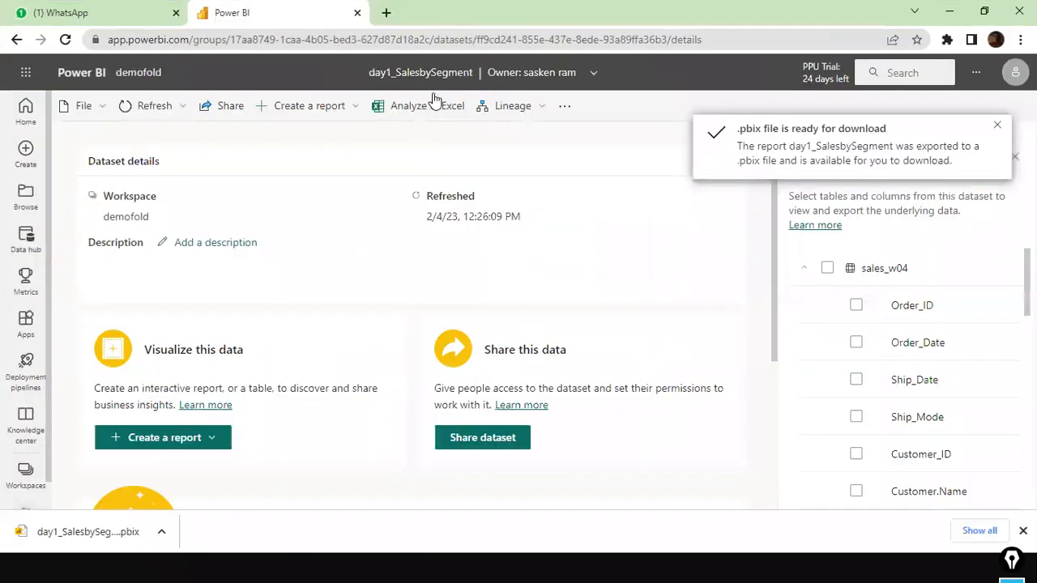
{"action": "left_click", "coordinate": [379, 109]}
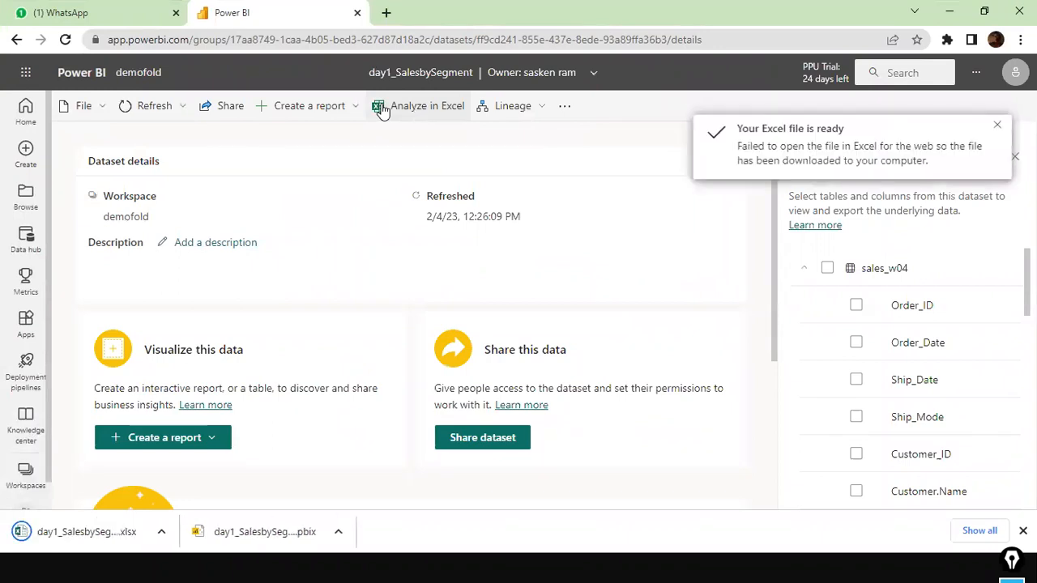
{"action": "left_click", "coordinate": [73, 531]}
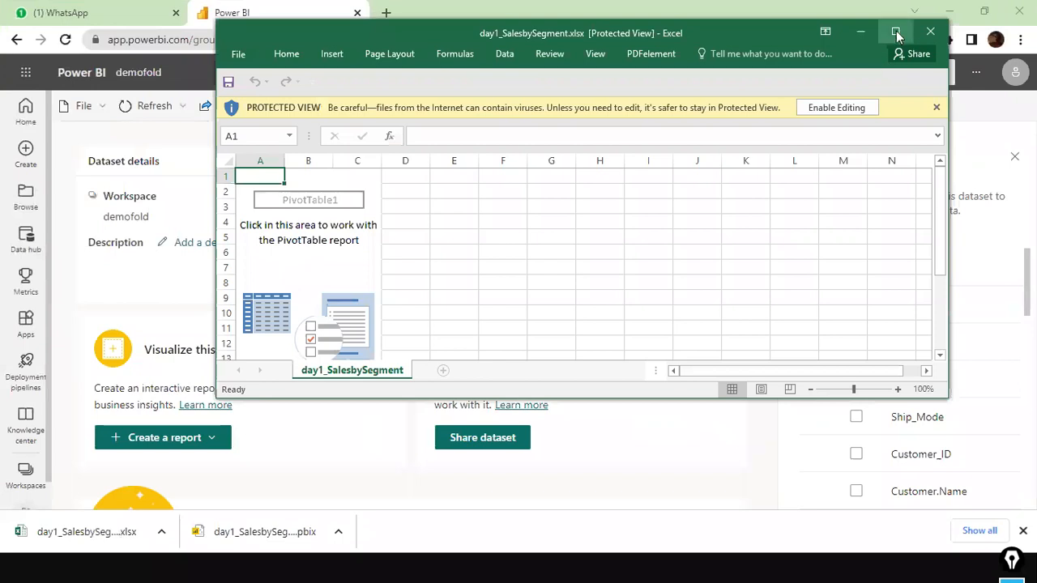
{"action": "left_click", "coordinate": [896, 31]}
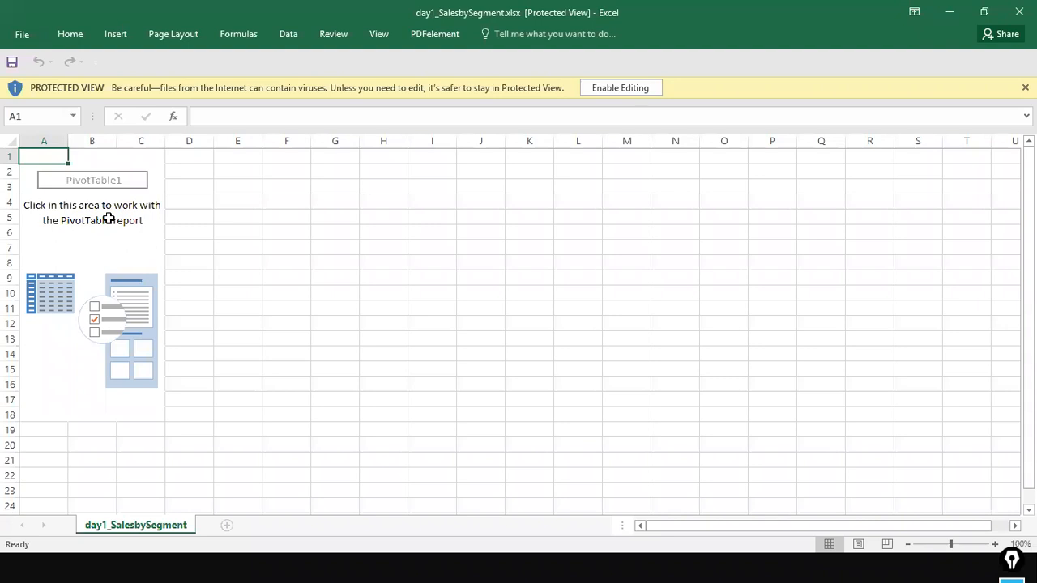
Step: Enable editing and try to enable the external data connections of the day1_SalesbySegment workbook, dismissing the connection dialogs
{"action": "left_click", "coordinate": [109, 219]}
{"action": "left_click", "coordinate": [131, 309]}
{"action": "left_click", "coordinate": [134, 351]}
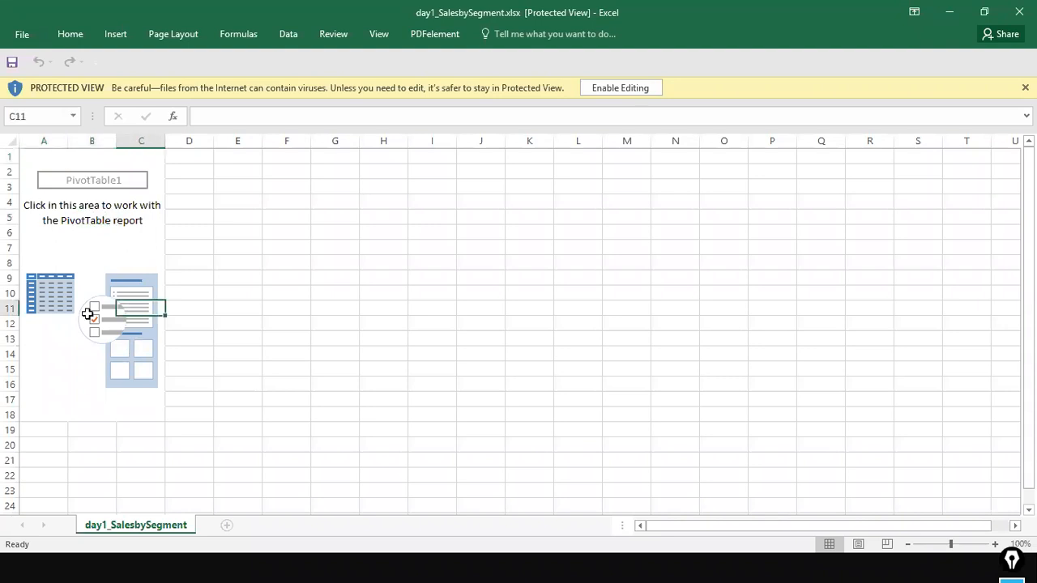
{"action": "left_click", "coordinate": [626, 89]}
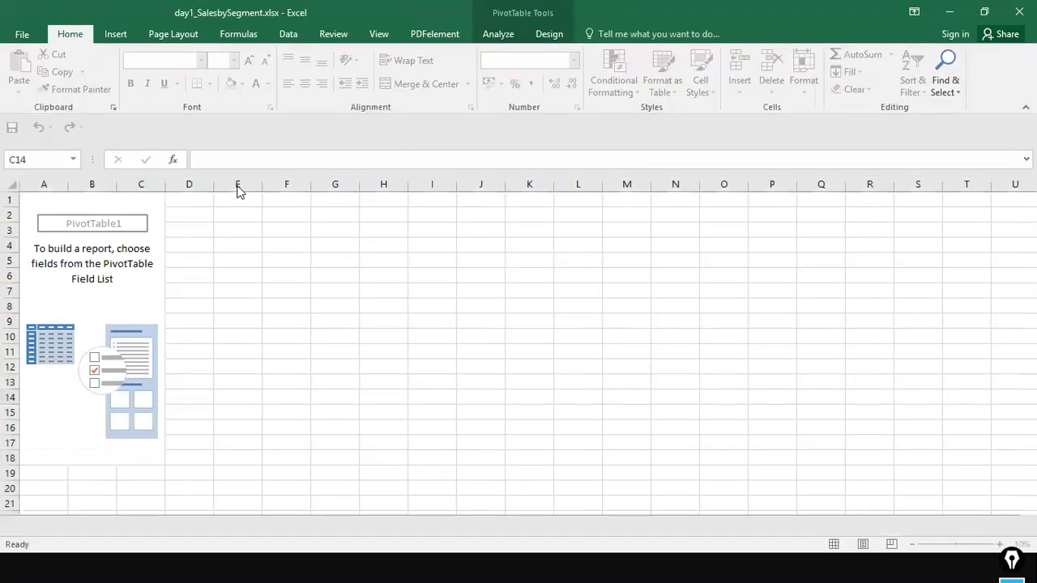
{"action": "left_click", "coordinate": [50, 359]}
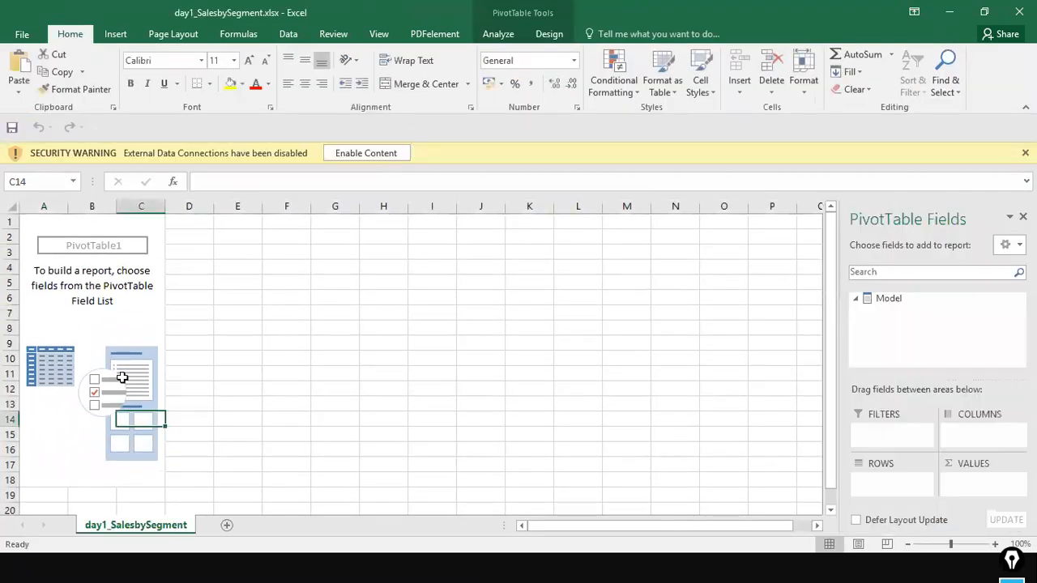
{"action": "left_click", "coordinate": [139, 421]}
{"action": "left_click", "coordinate": [364, 153]}
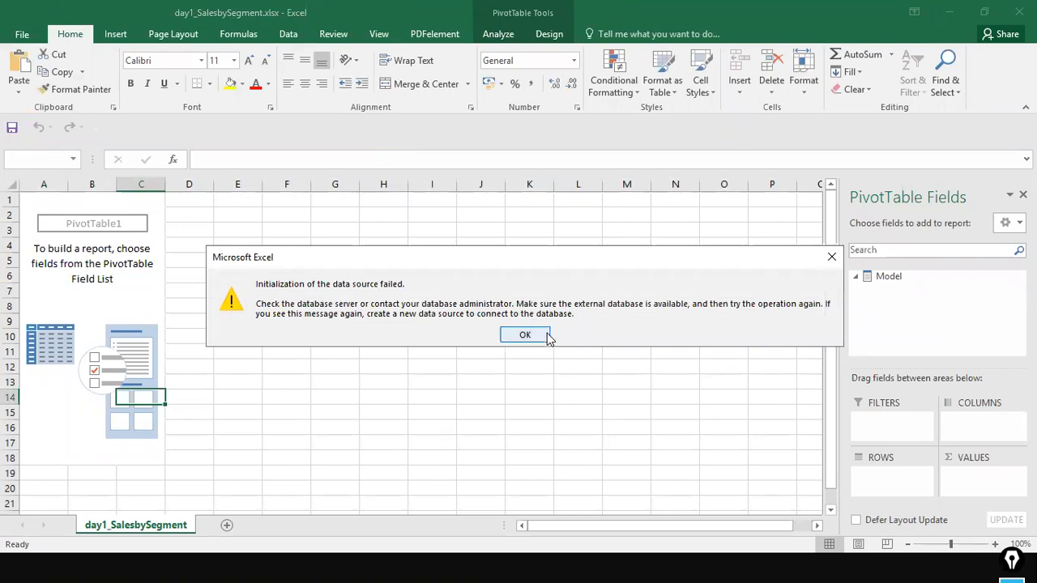
{"action": "left_click", "coordinate": [547, 338]}
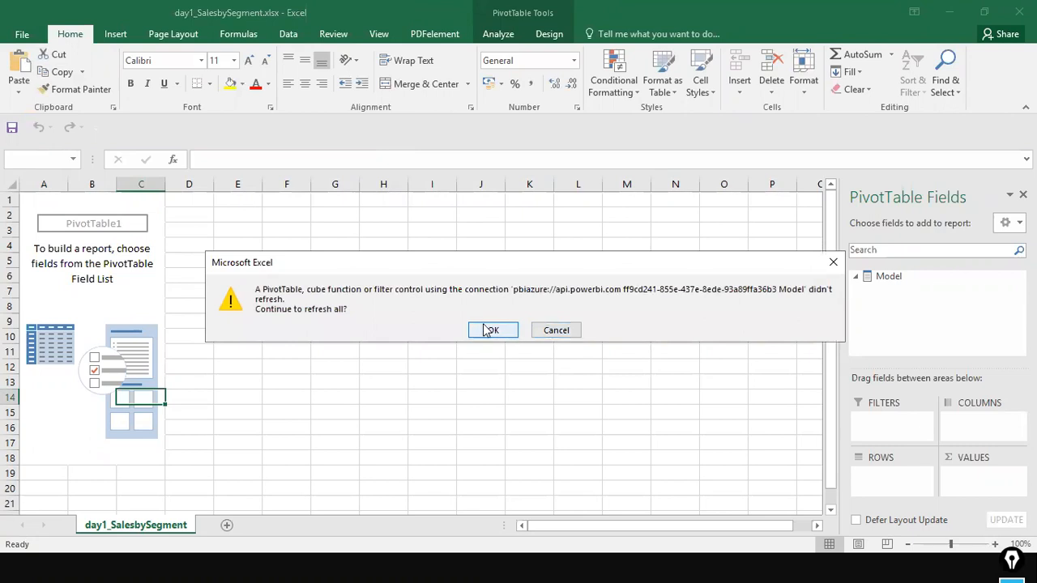
{"action": "left_click", "coordinate": [484, 327]}
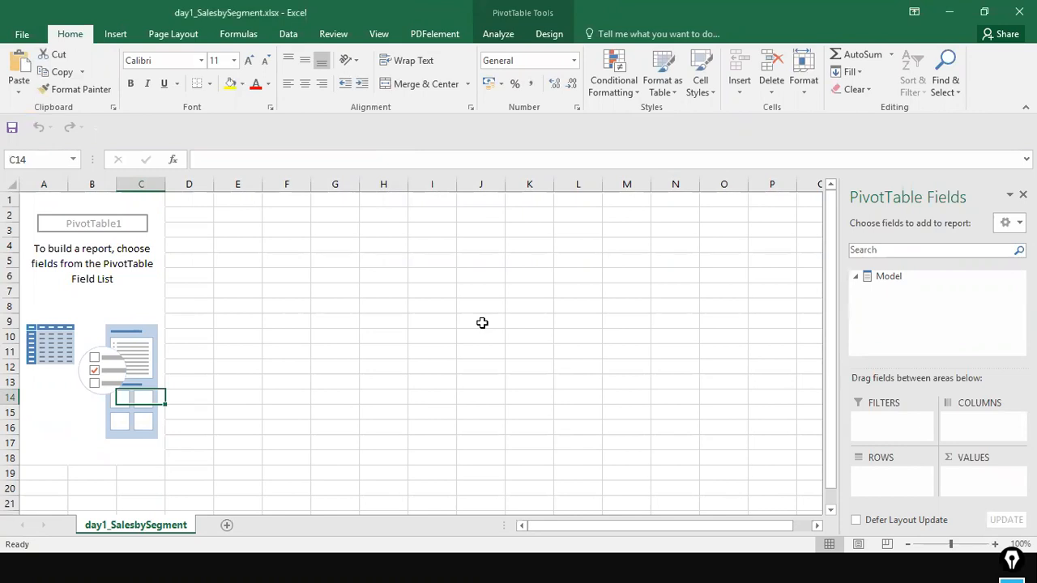
{"action": "key", "text": "Up"}
{"action": "key", "text": "Up"}
{"action": "key", "text": "Up"}
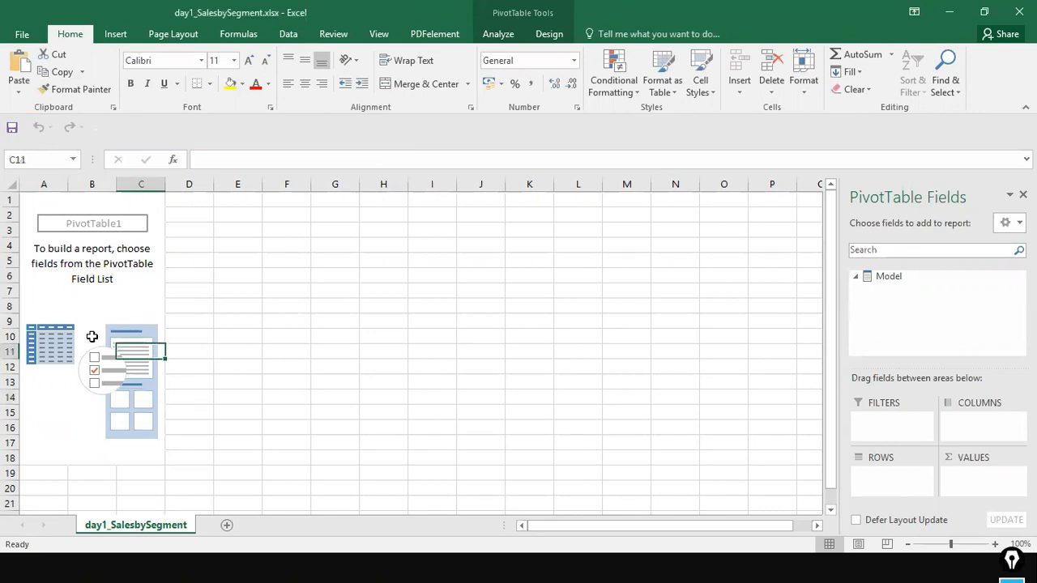
{"action": "left_click", "coordinate": [58, 334]}
{"action": "left_click", "coordinate": [102, 228]}
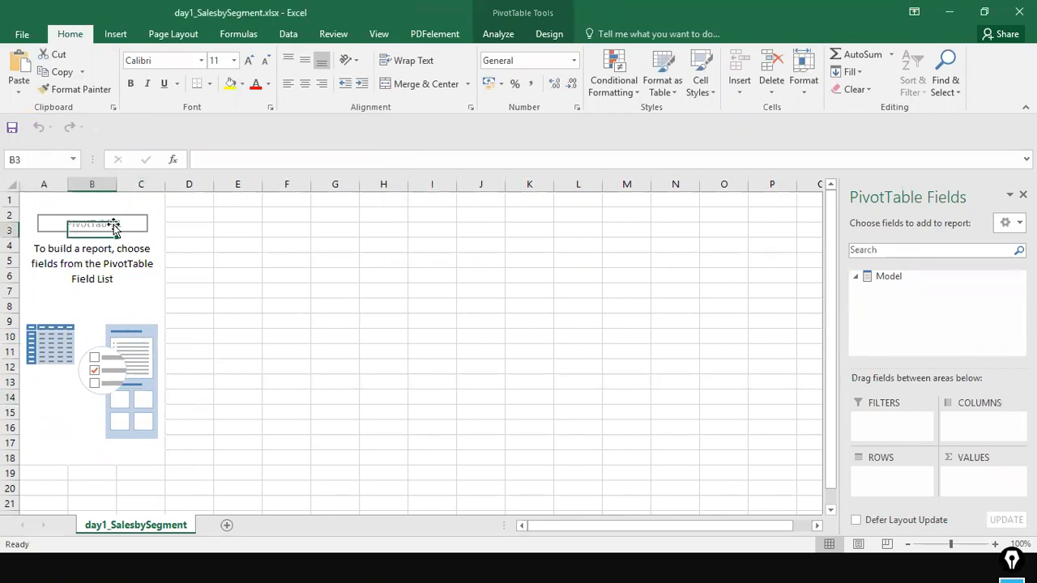
{"action": "left_click", "coordinate": [122, 395]}
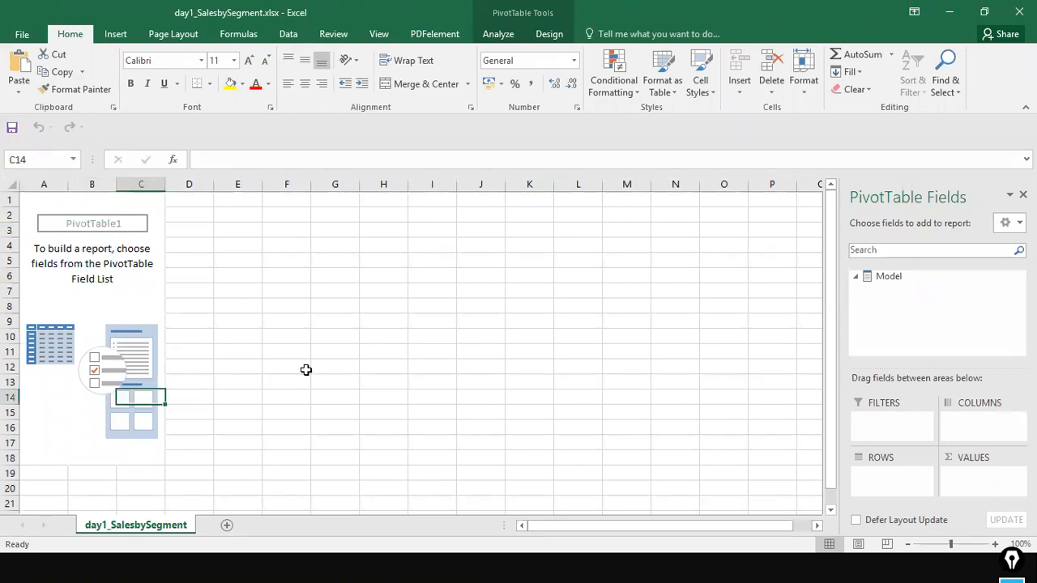
Step: Review the PivotChart types available for the PivotTable without inserting one, and close the workbook without saving
{"action": "left_click", "coordinate": [509, 37]}
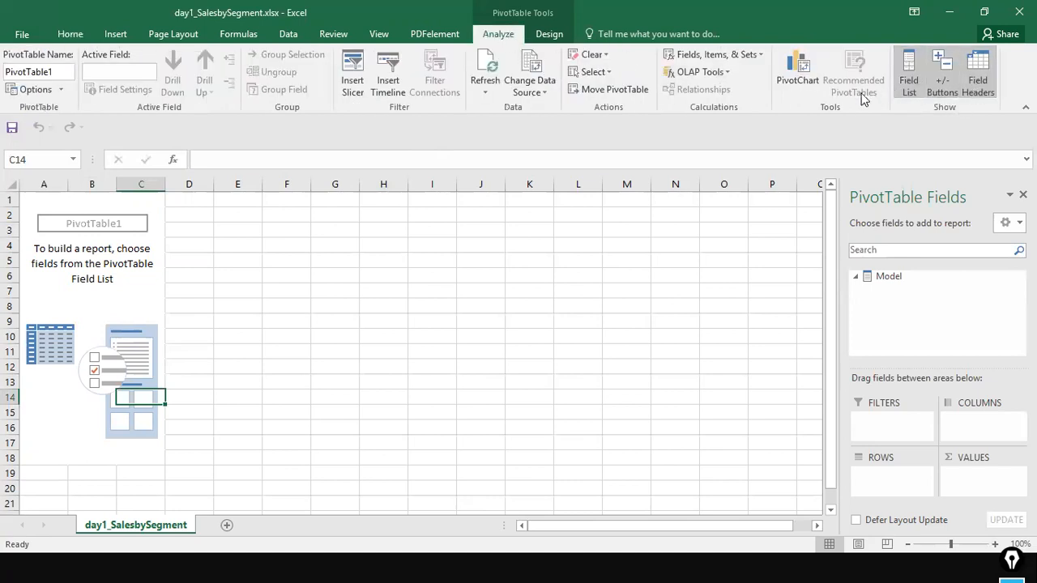
{"action": "left_click", "coordinate": [793, 73]}
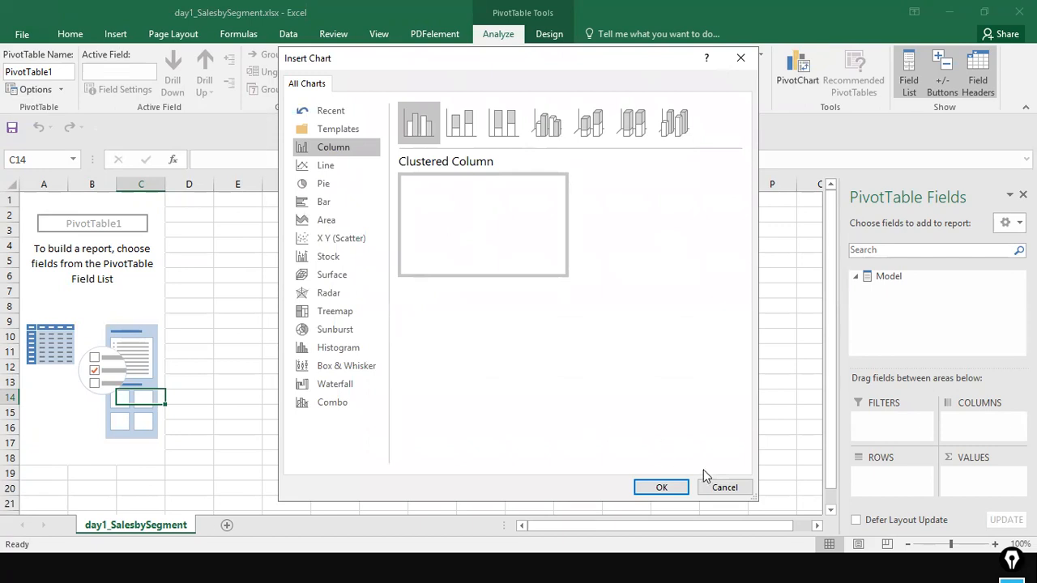
{"action": "left_click", "coordinate": [720, 486]}
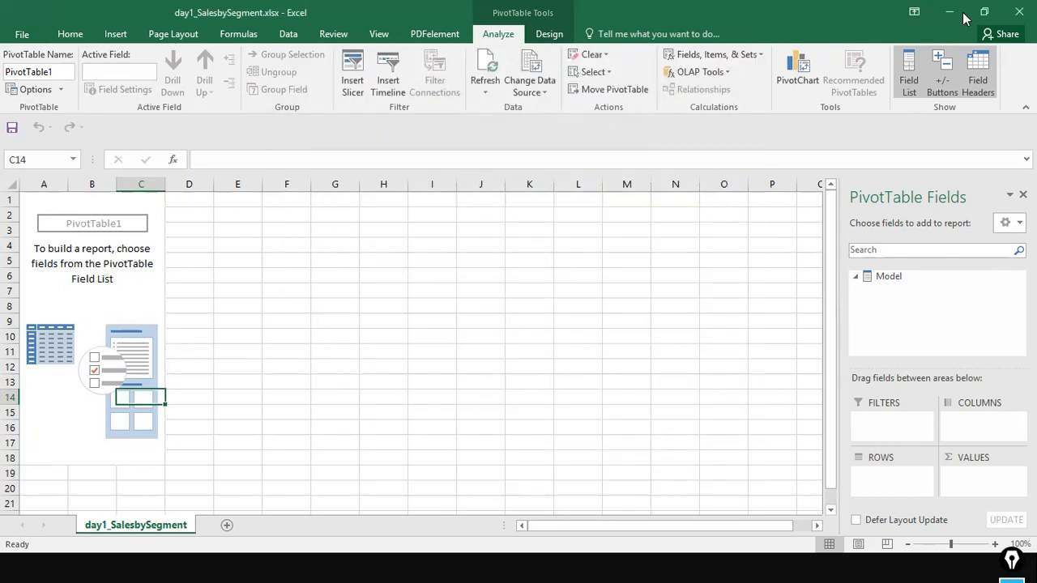
{"action": "left_click", "coordinate": [1018, 12]}
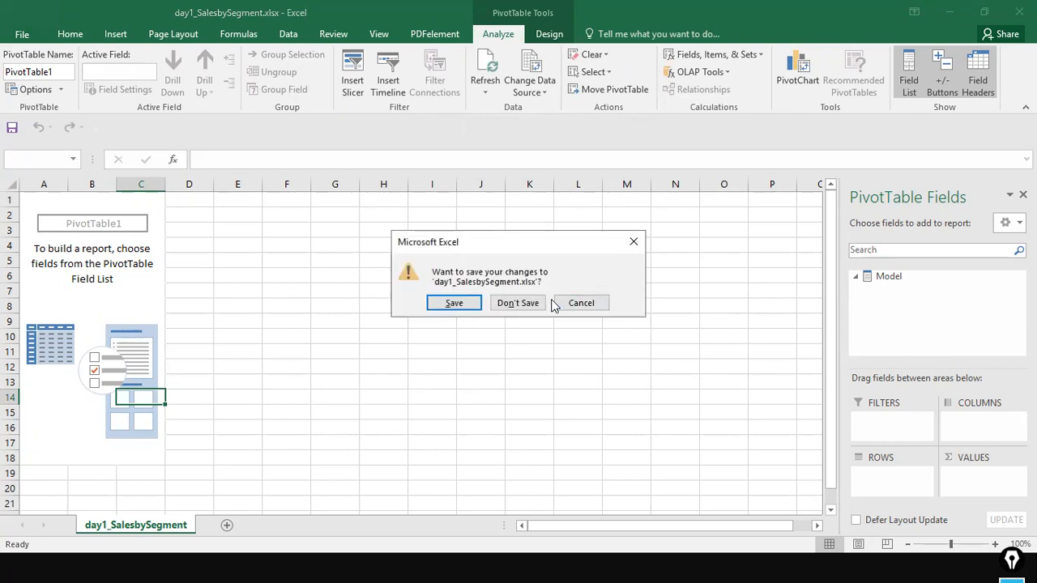
{"action": "left_click", "coordinate": [539, 304]}
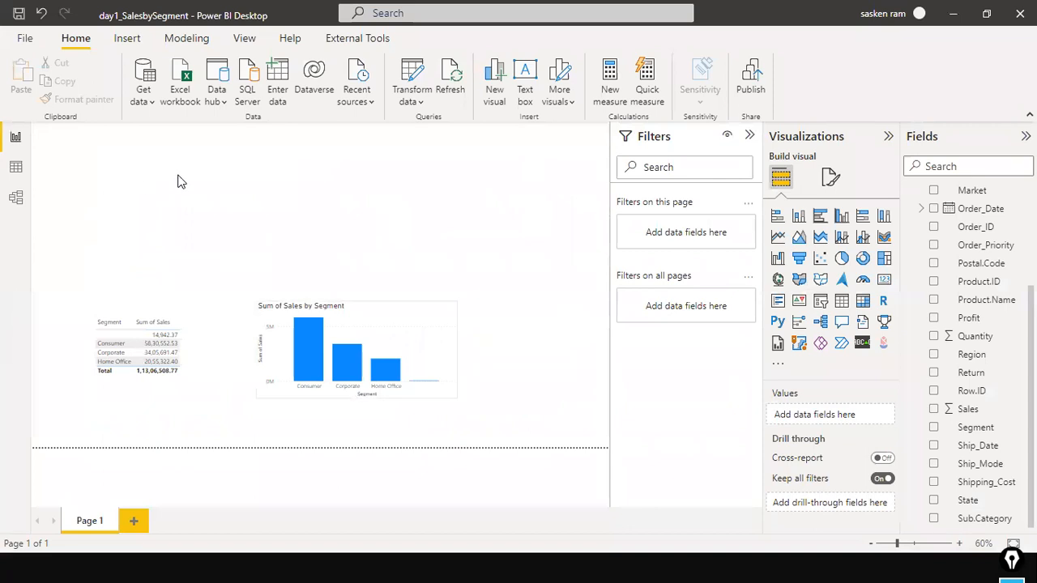
Step: Compare the sales_w04 table in Data view with the segment sales table and column chart in Report view
{"action": "left_click", "coordinate": [16, 171]}
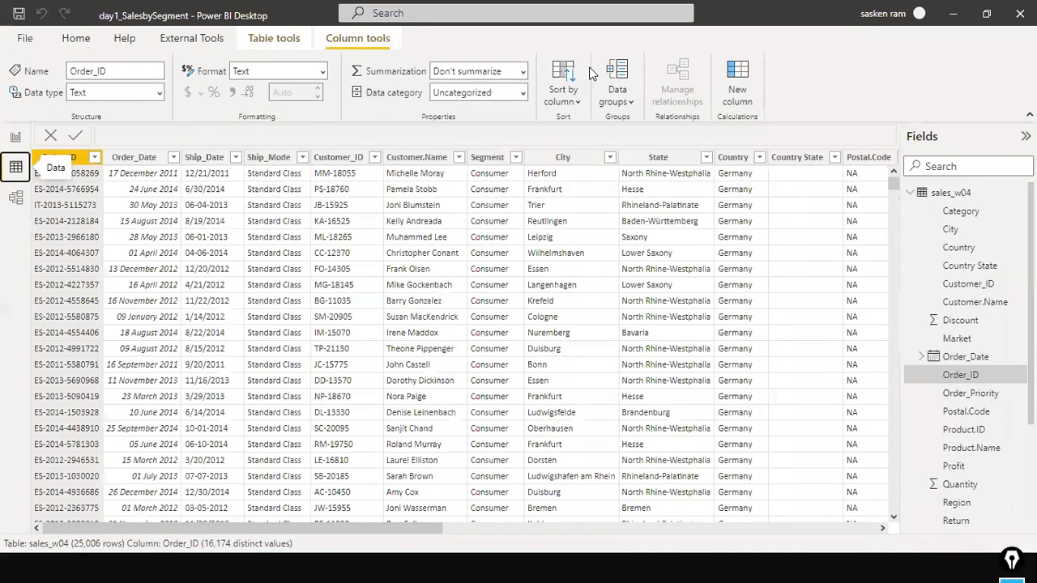
{"action": "left_click", "coordinate": [15, 139]}
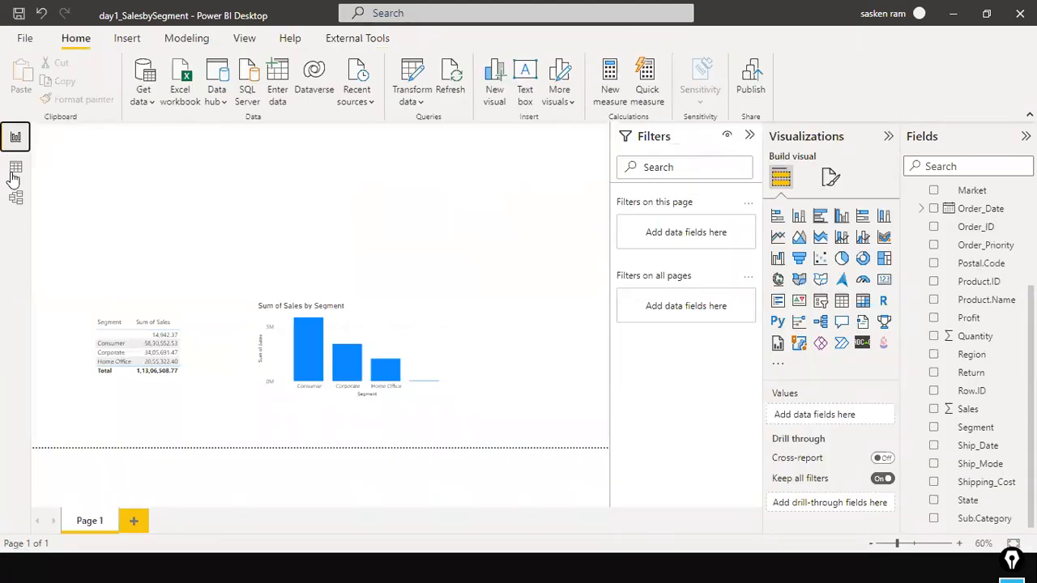
{"action": "left_click", "coordinate": [15, 170]}
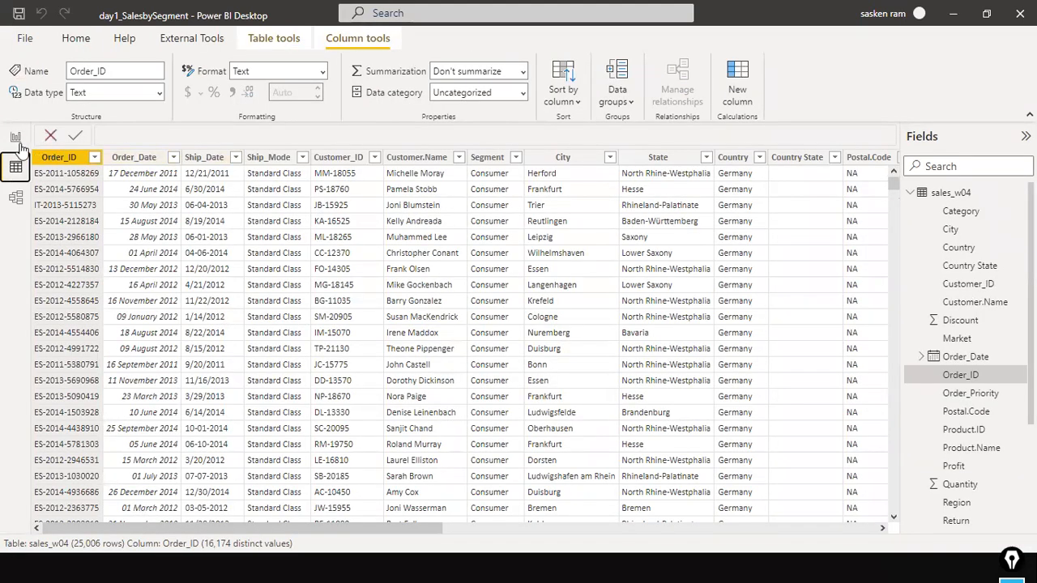
{"action": "left_click", "coordinate": [15, 139]}
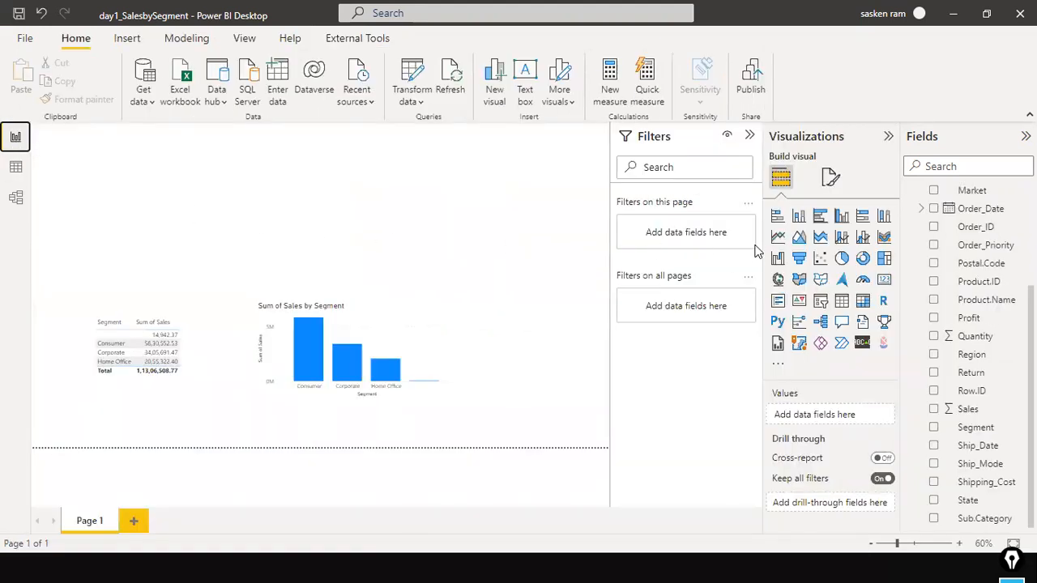
{"action": "key", "text": "Tab"}
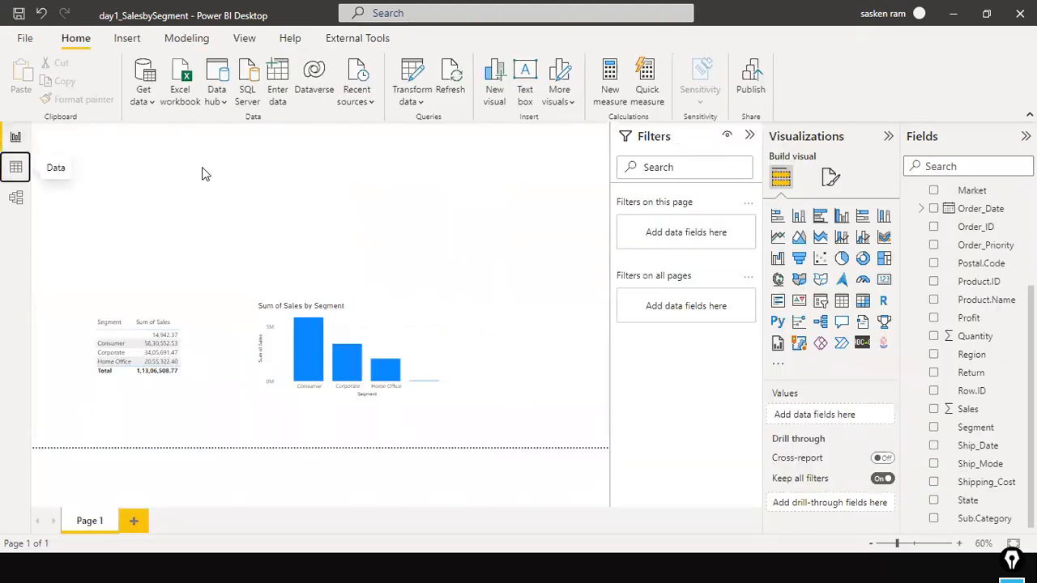
{"action": "left_click", "coordinate": [20, 139]}
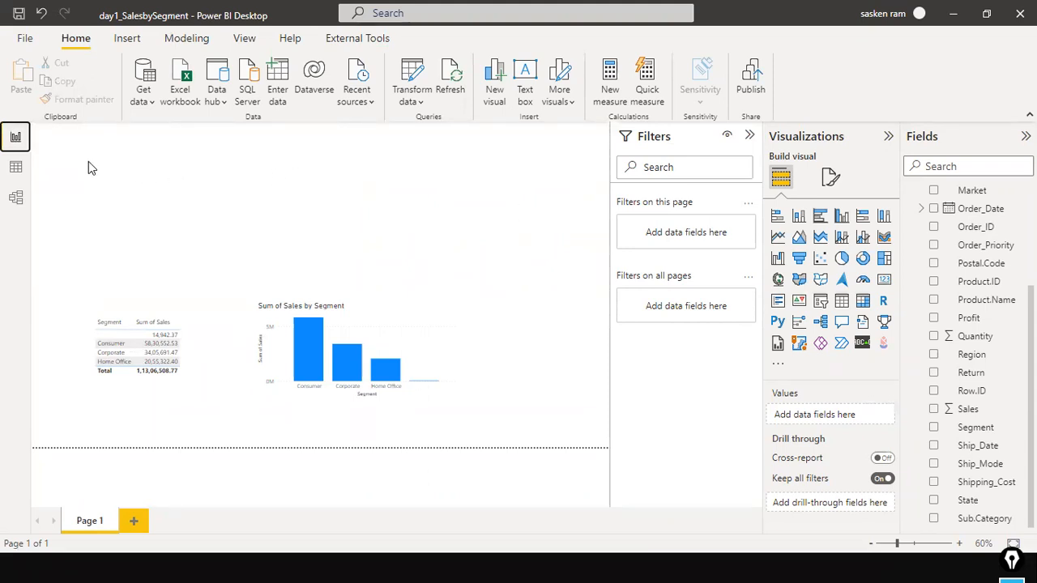
{"action": "left_click", "coordinate": [25, 166]}
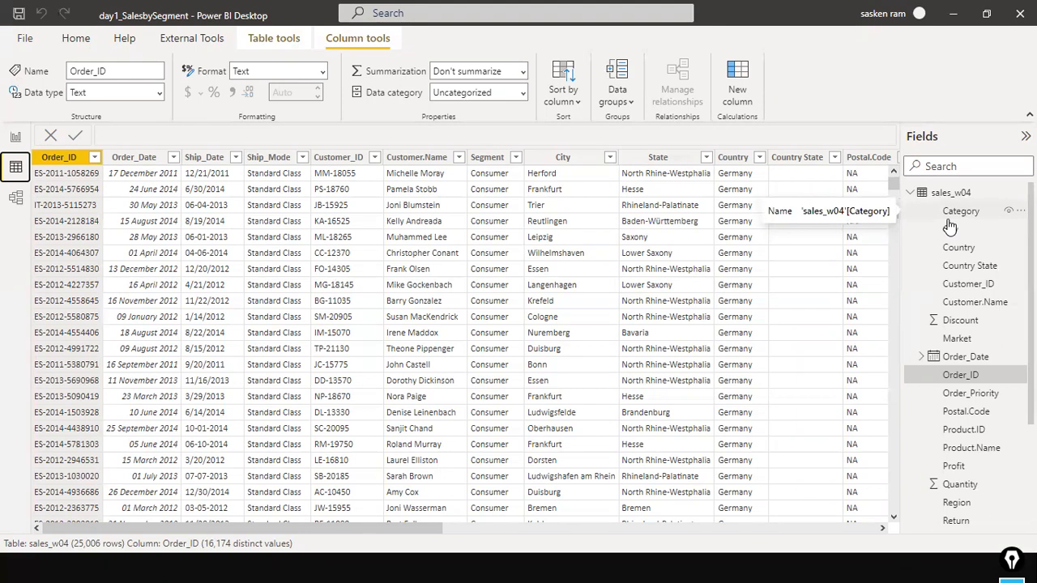
{"action": "left_click", "coordinate": [18, 137]}
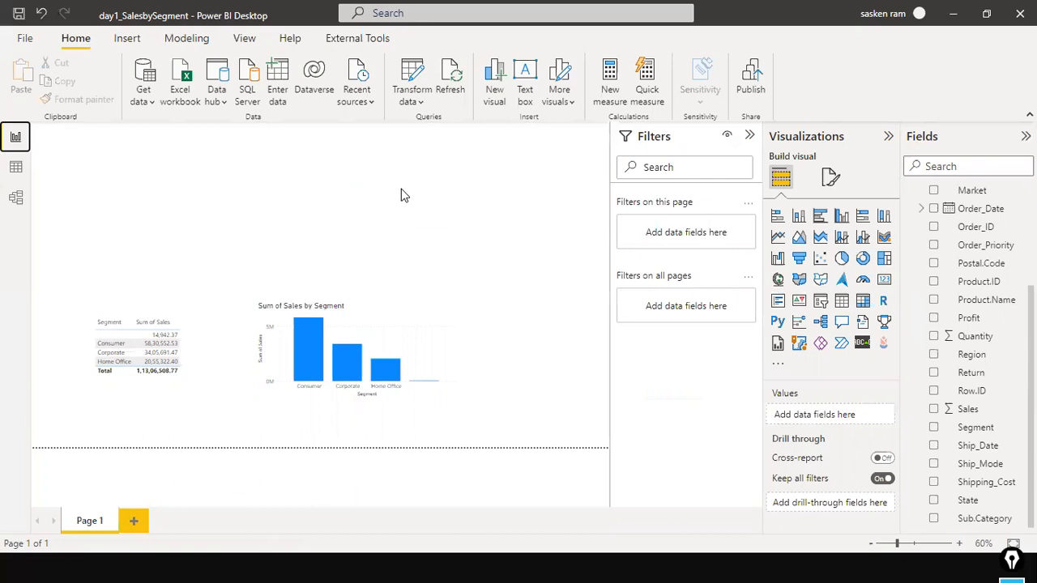
{"action": "left_click", "coordinate": [380, 346]}
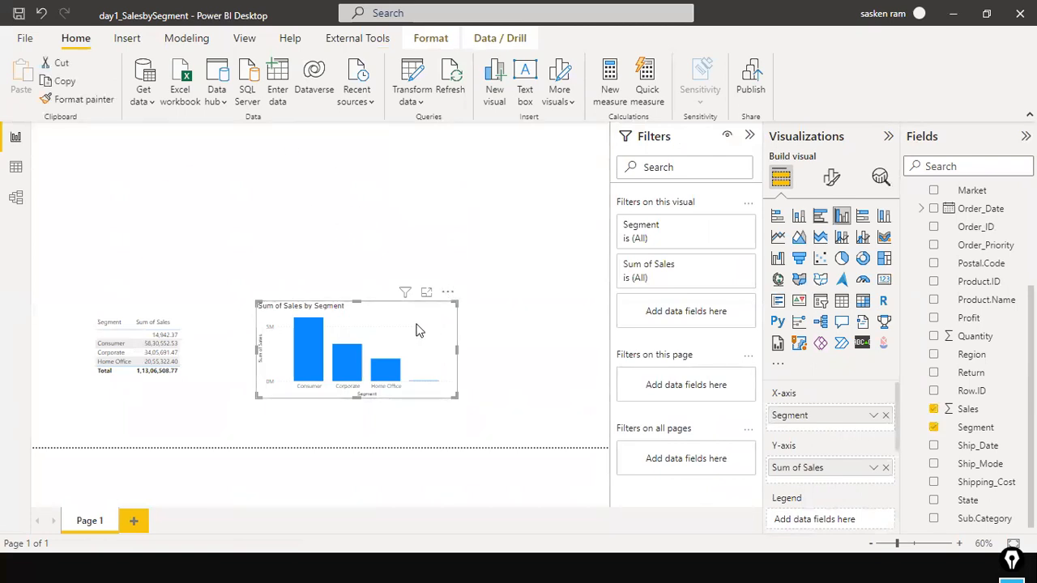
{"action": "left_click", "coordinate": [438, 254]}
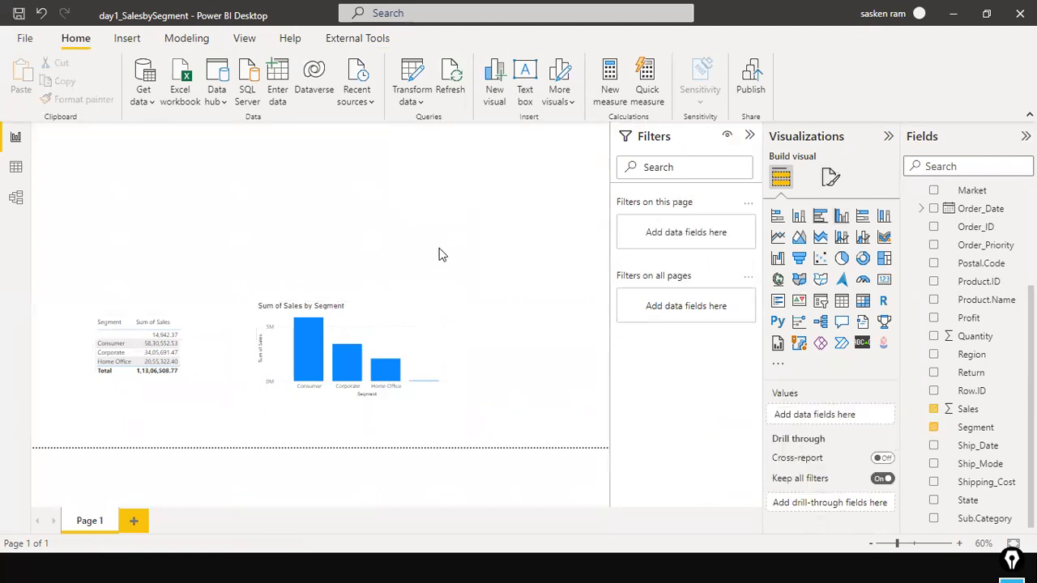
{"action": "left_click", "coordinate": [17, 168]}
{"action": "left_click", "coordinate": [13, 140]}
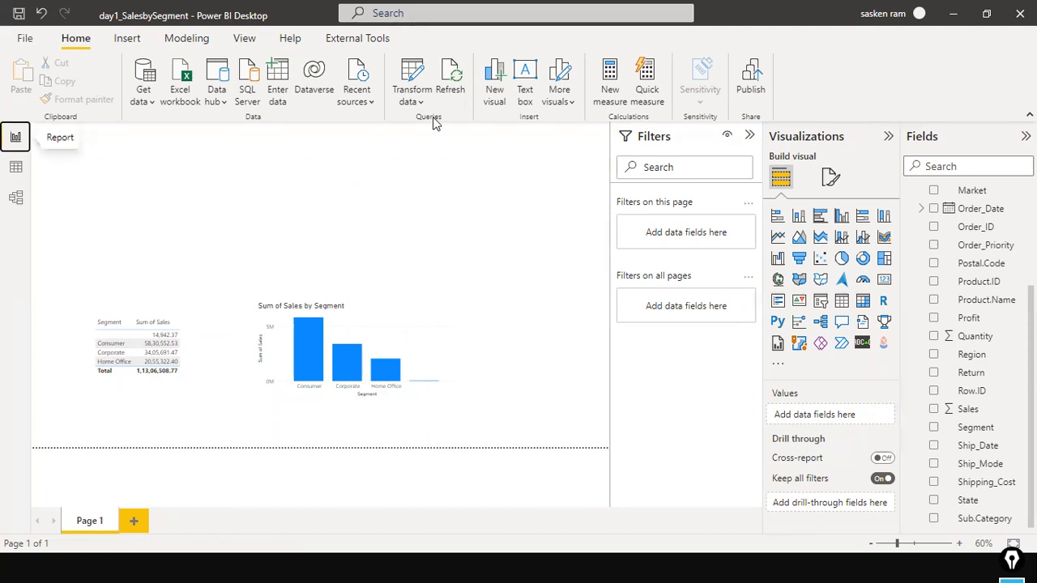
Step: Review the Transform data options and open the data source settings to check the current file's source
{"action": "left_click", "coordinate": [409, 99]}
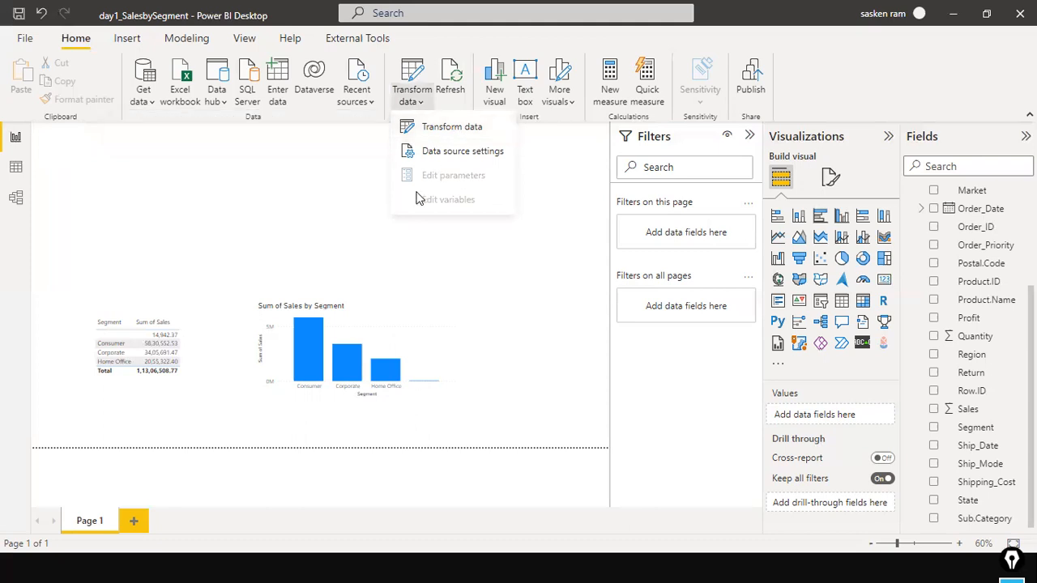
{"action": "left_click", "coordinate": [298, 233]}
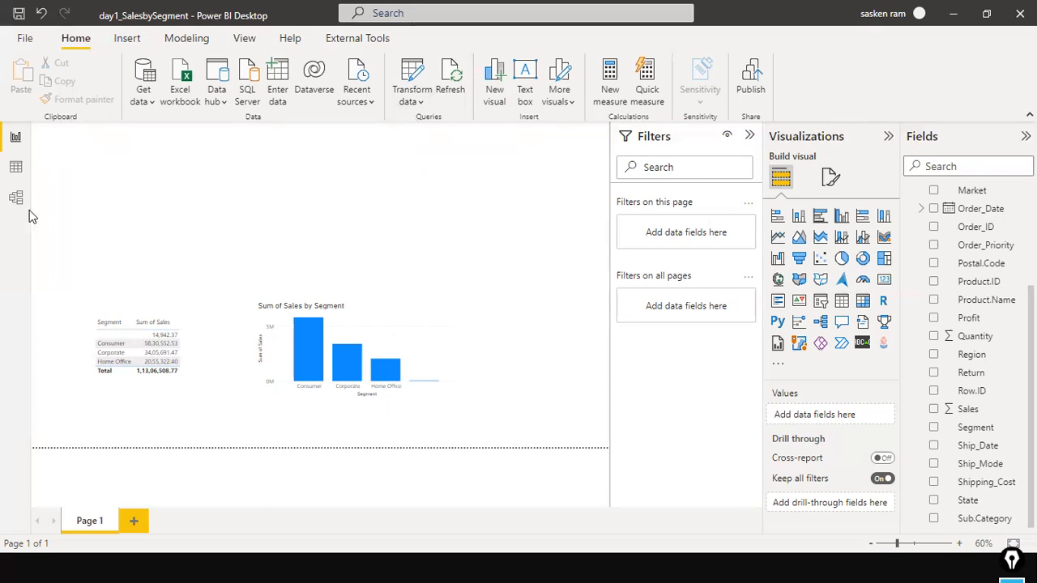
{"action": "left_click", "coordinate": [422, 103]}
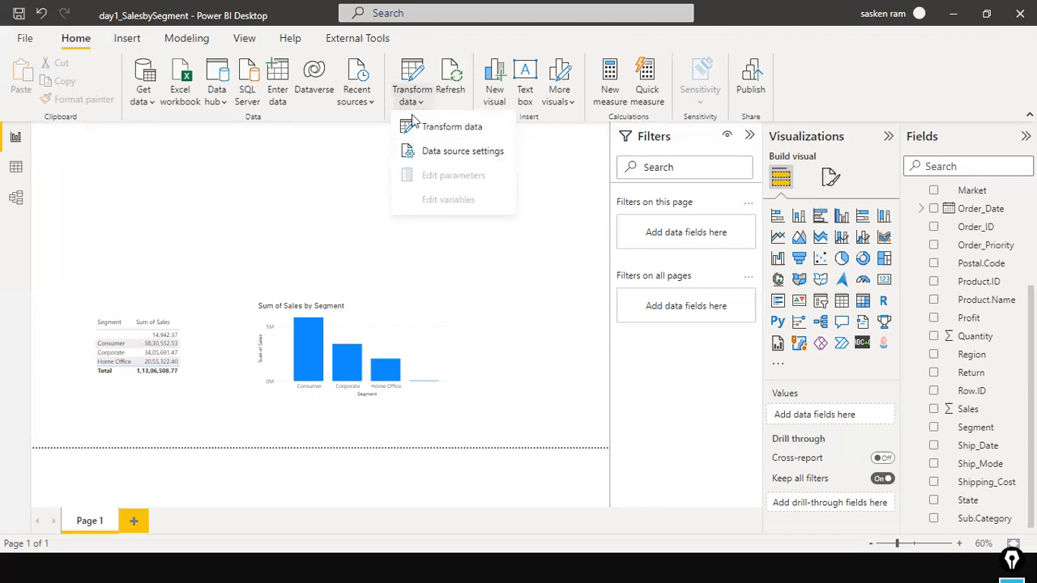
{"action": "left_click", "coordinate": [445, 154]}
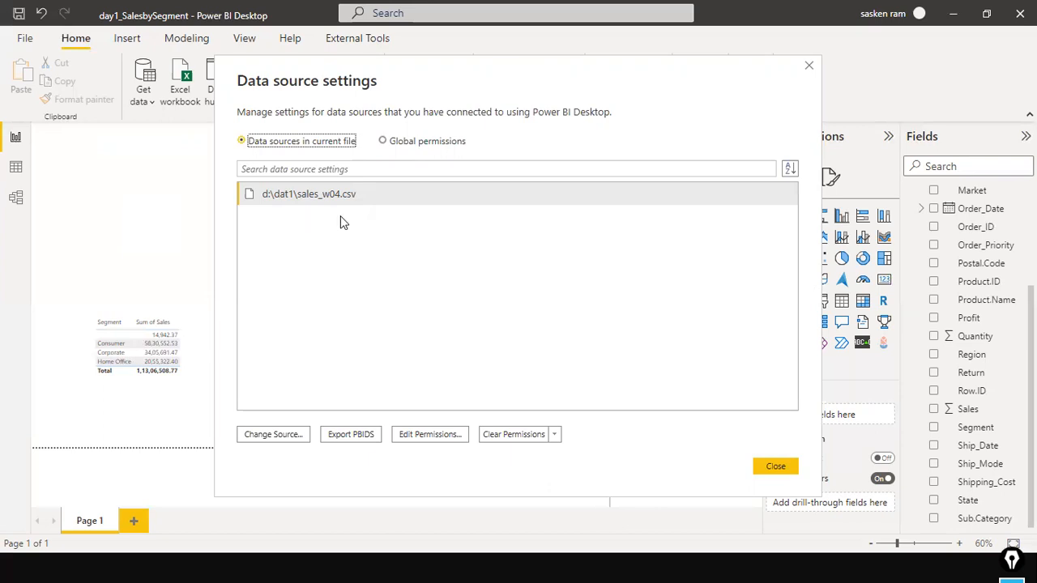
Step: Switch to the browser, open the github.com/fantasy200k/Power-BI repository in a new tab, and maximize the window
{"action": "key", "text": "alt+Tab"}
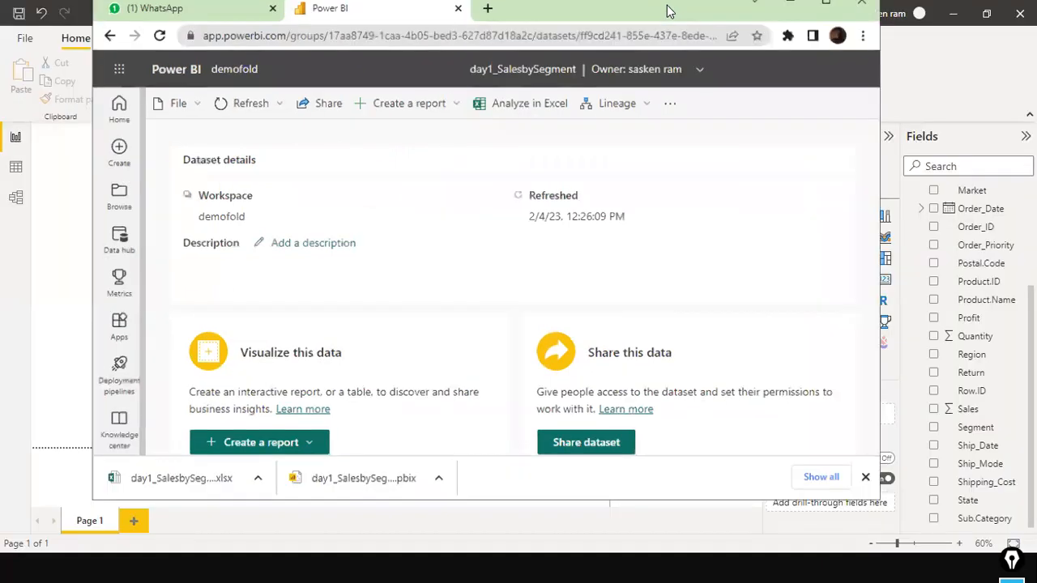
{"action": "left_click_drag", "start_coordinate": [674, 21], "coordinate": [593, 82]}
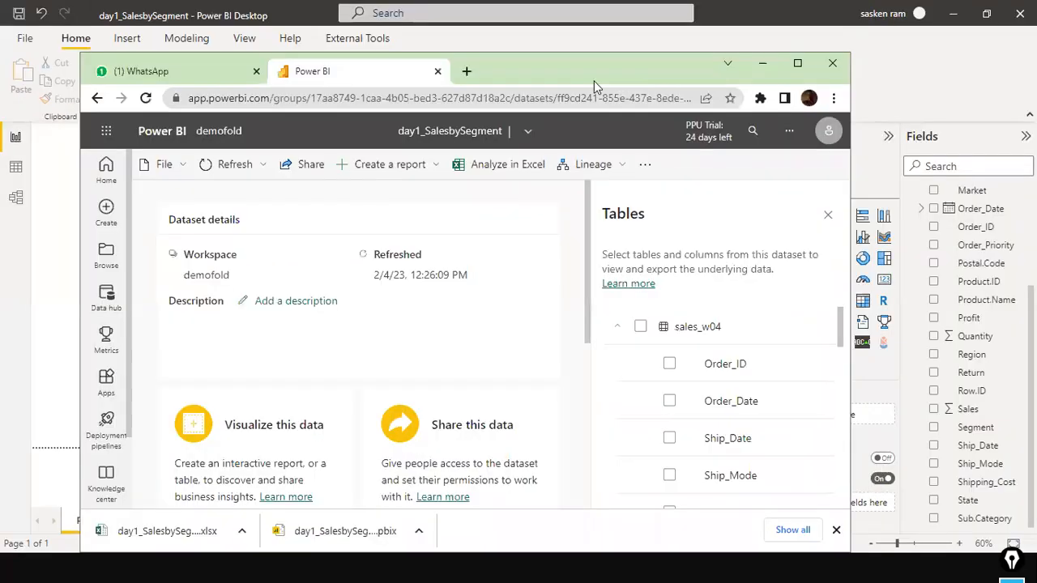
{"action": "left_click", "coordinate": [468, 73]}
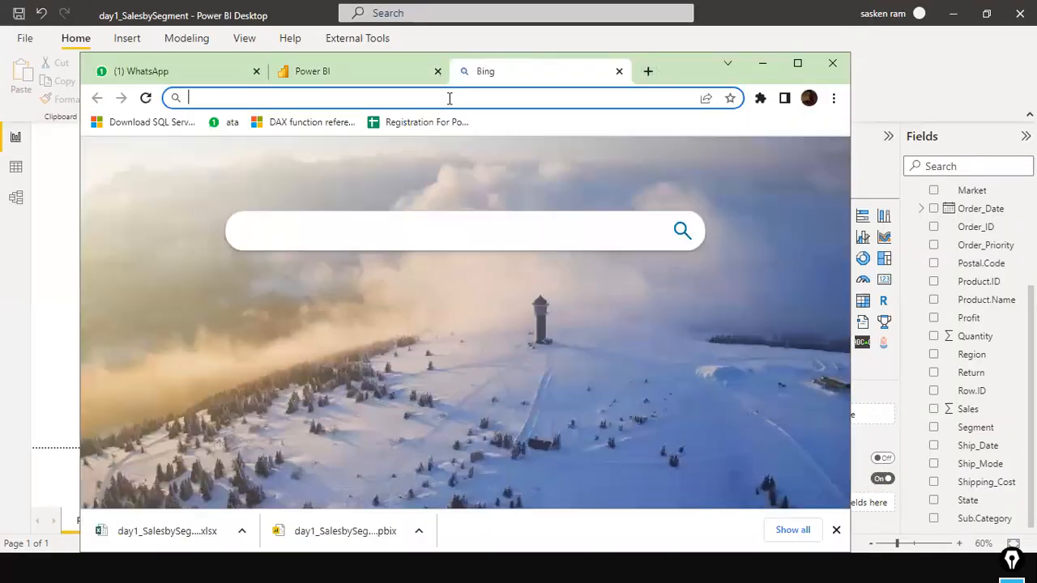
{"action": "type", "text": "git"}
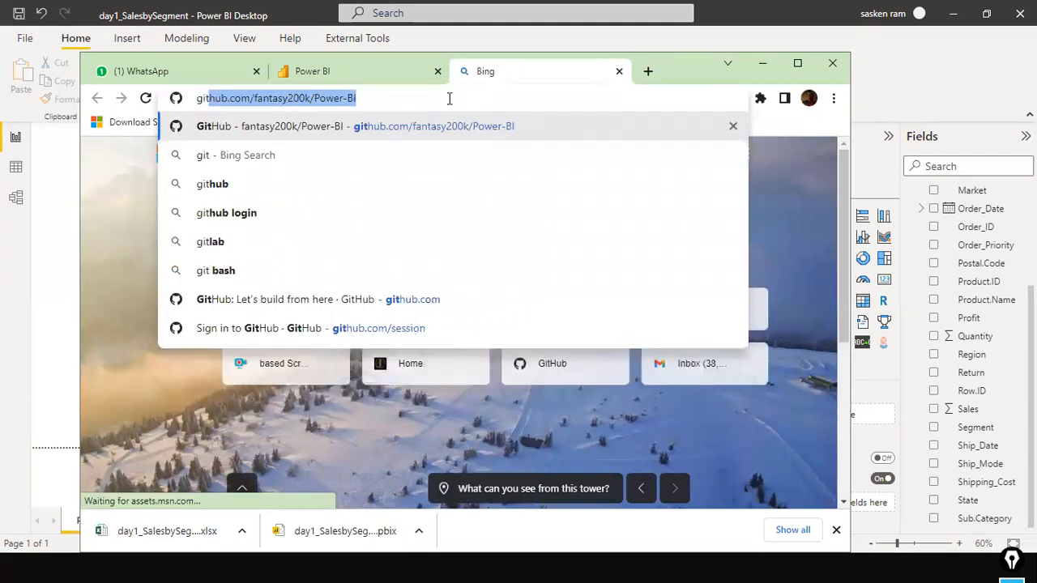
{"action": "key", "text": "Return"}
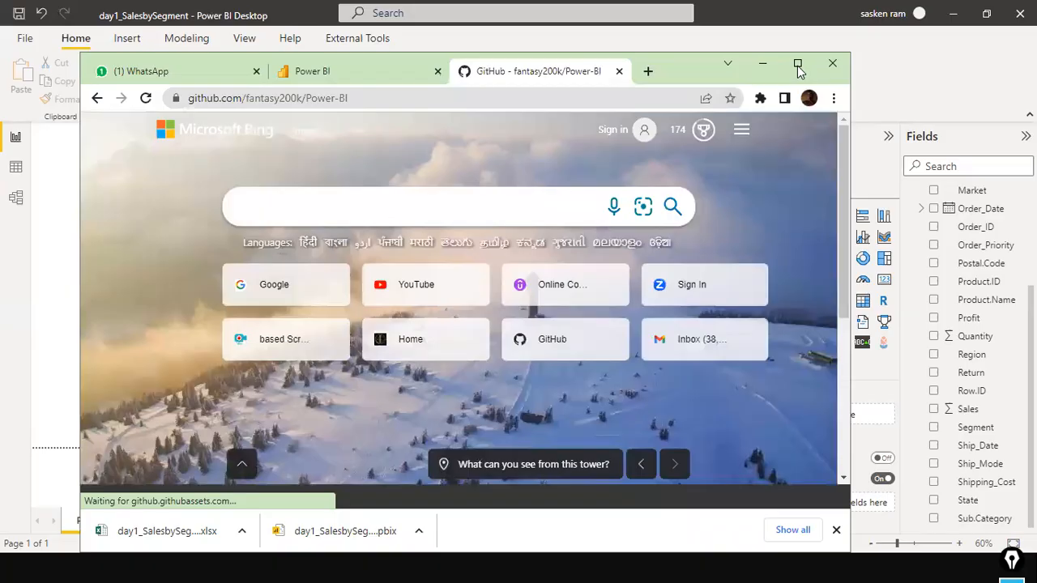
{"action": "left_click_drag", "start_coordinate": [699, 69], "coordinate": [759, 1]}
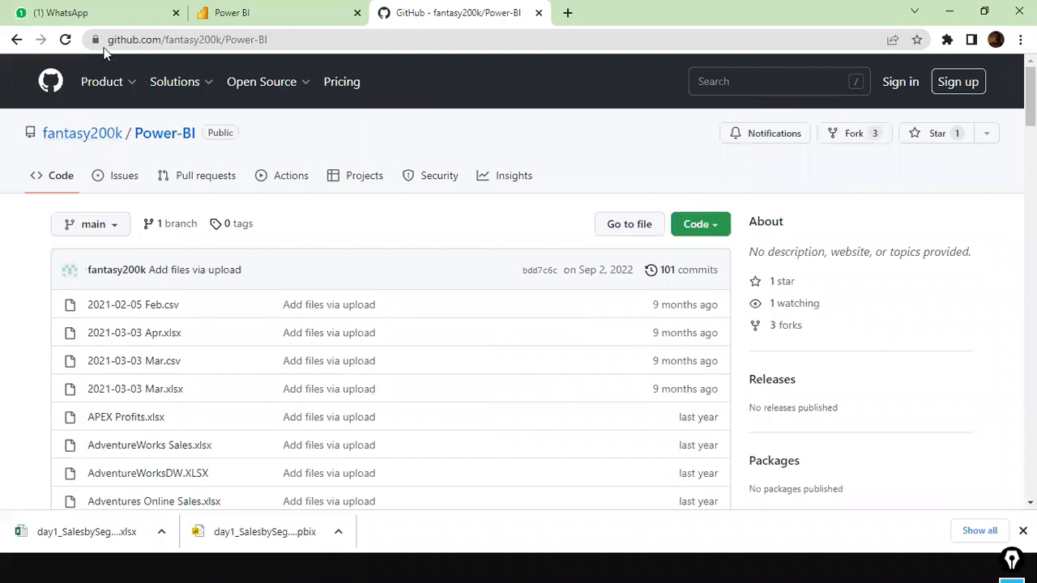
{"action": "left_click", "coordinate": [280, 38]}
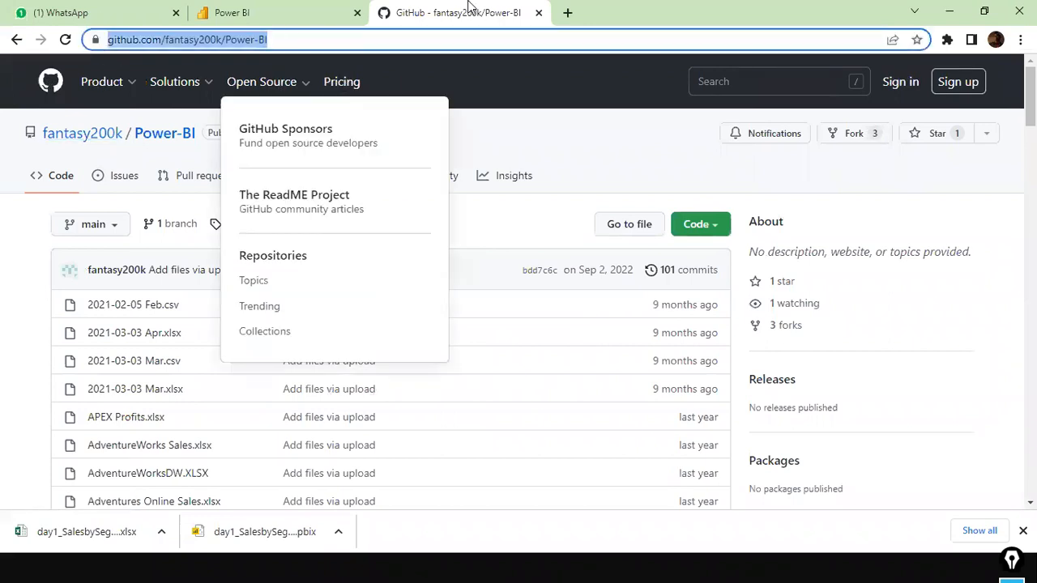
{"action": "left_click", "coordinate": [427, 21]}
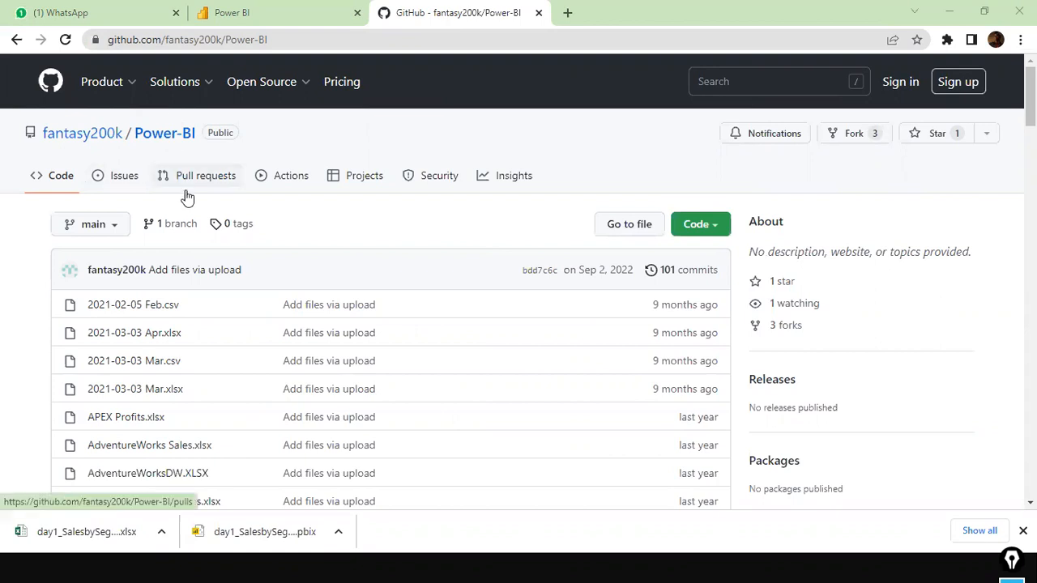
Step: Look through the Power-BI repository's file list and download the whole repository as a ZIP
{"action": "scroll", "coordinate": [354, 201], "scroll_direction": "down", "scroll_amount": 15}
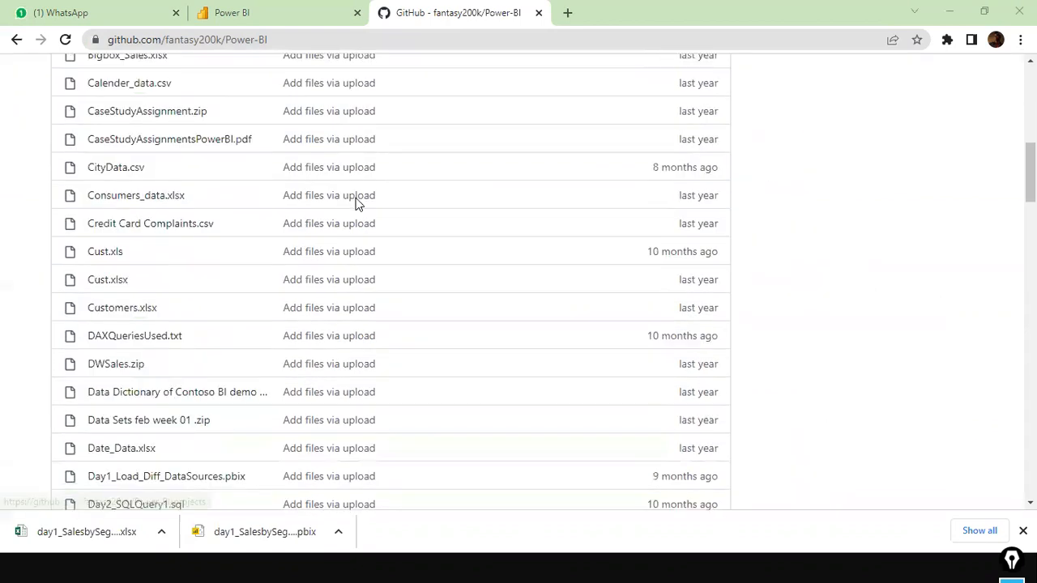
{"action": "scroll", "coordinate": [354, 202], "scroll_direction": "up", "scroll_amount": 15}
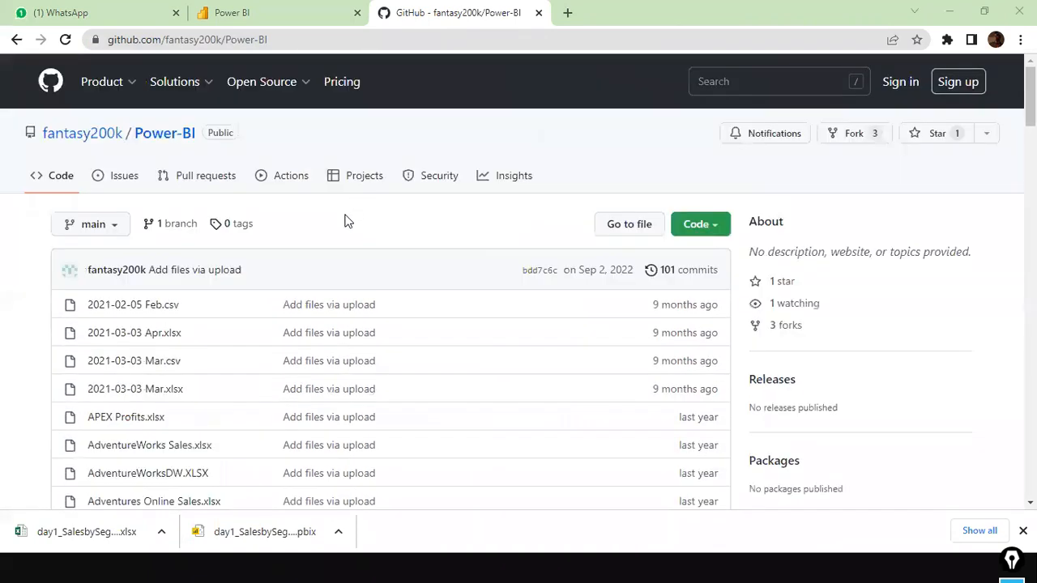
{"action": "left_click", "coordinate": [716, 227]}
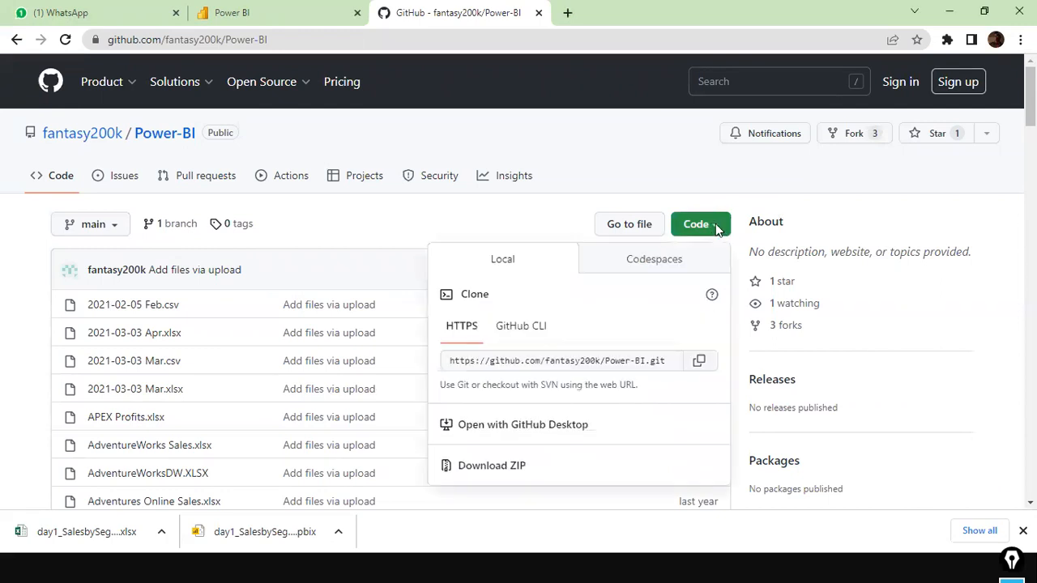
{"action": "left_click", "coordinate": [501, 469]}
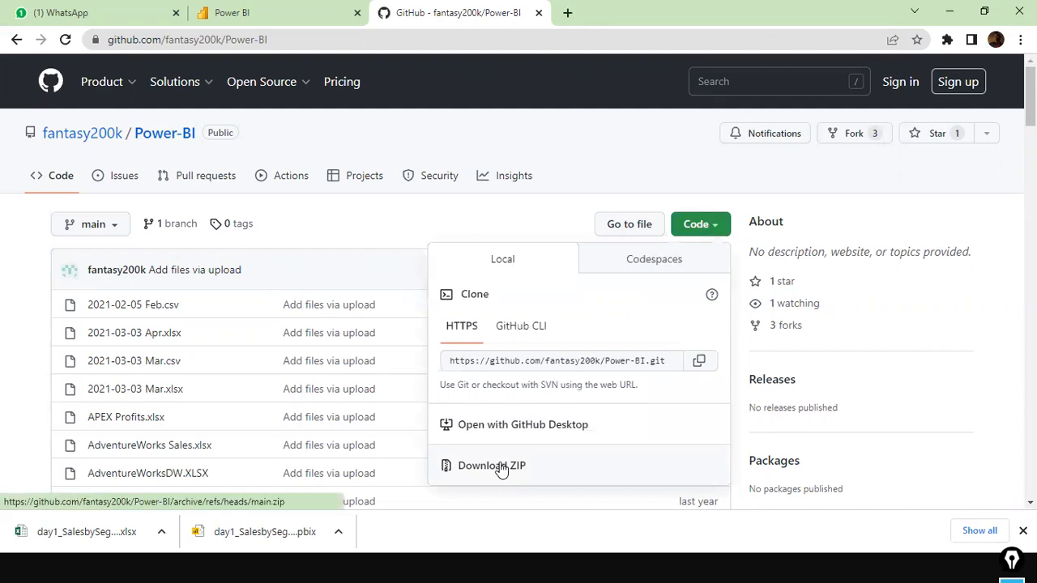
{"action": "scroll", "coordinate": [151, 308], "scroll_direction": "down", "scroll_amount": 6}
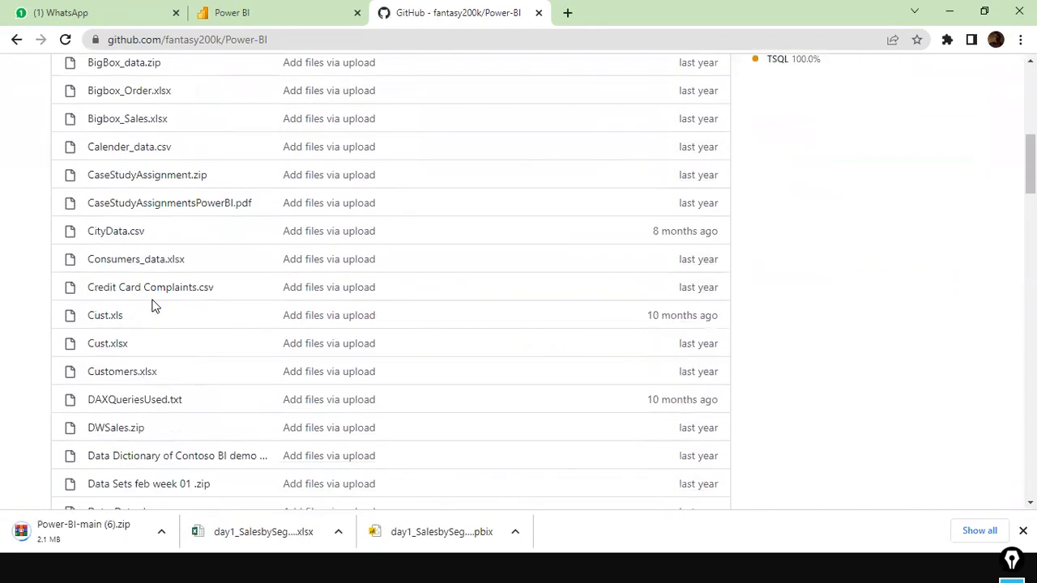
{"action": "scroll", "coordinate": [154, 306], "scroll_direction": "up", "scroll_amount": 1}
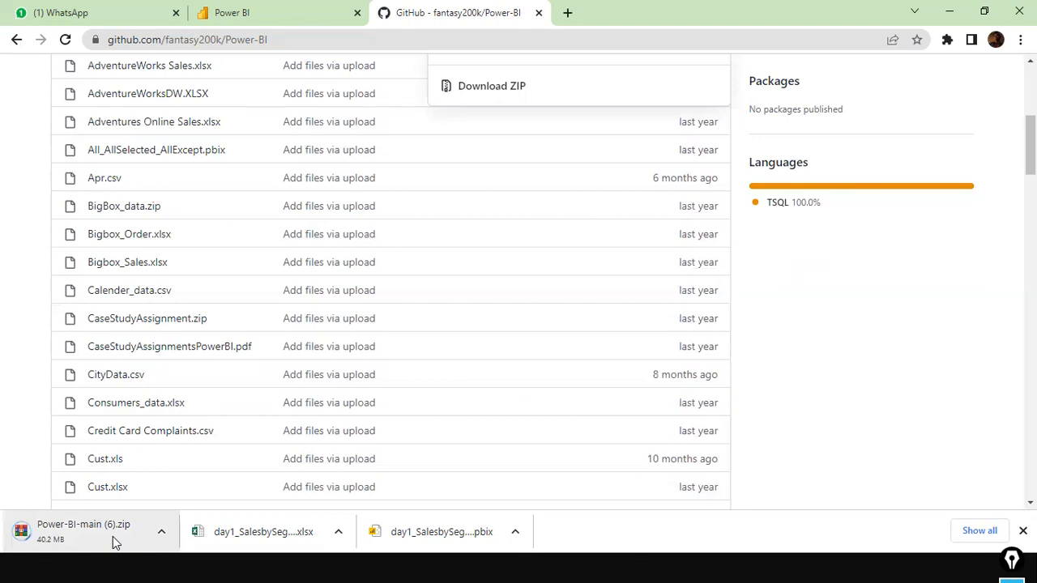
{"action": "scroll", "coordinate": [132, 301], "scroll_direction": "up", "scroll_amount": 5}
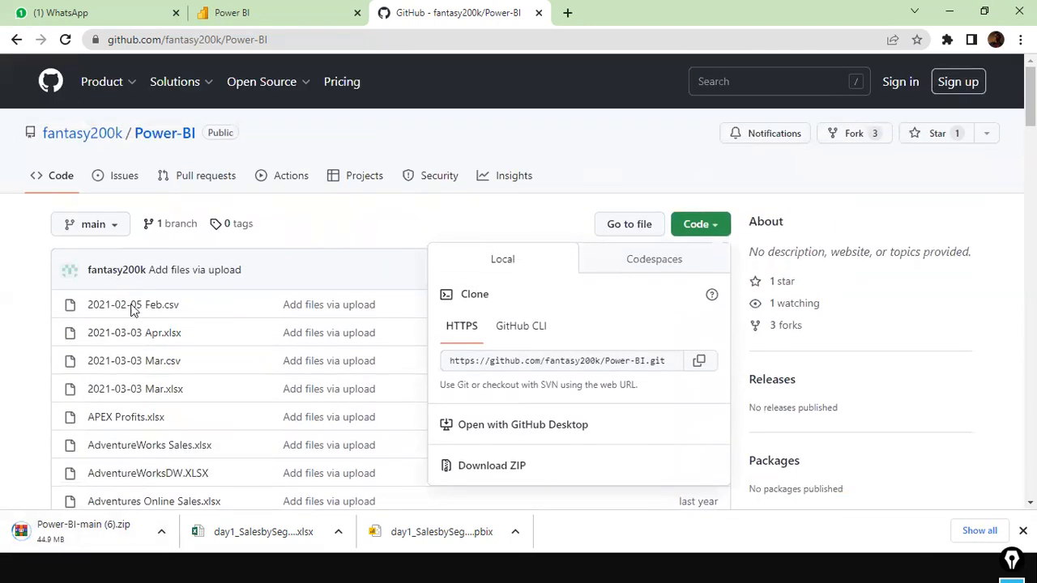
{"action": "scroll", "coordinate": [132, 312], "scroll_direction": "down", "scroll_amount": 2}
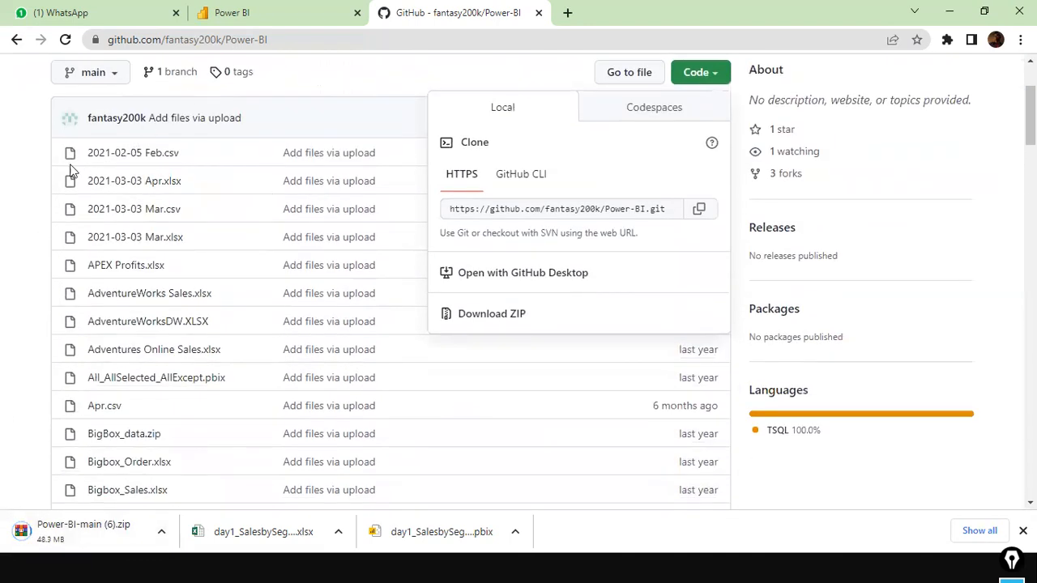
Step: Search the repository page for "sales_w" and browse the surrounding data files
{"action": "left_click", "coordinate": [23, 190]}
{"action": "key", "text": "ctrl+f"}
{"action": "type", "text": "sales_w"}
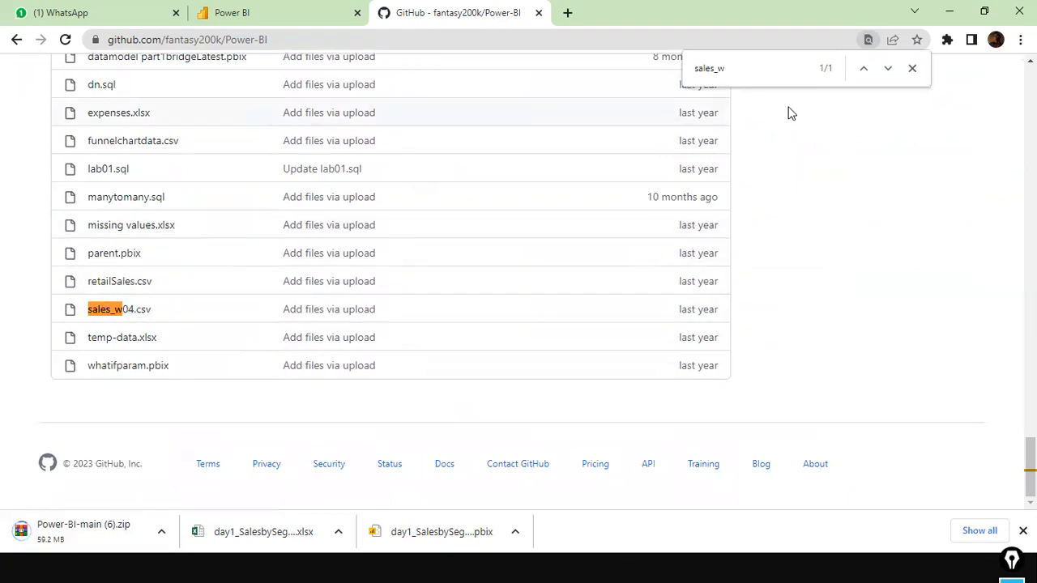
{"action": "scroll", "coordinate": [393, 360], "scroll_direction": "up", "scroll_amount": 15}
{"action": "scroll", "coordinate": [284, 416], "scroll_direction": "down", "scroll_amount": 2}
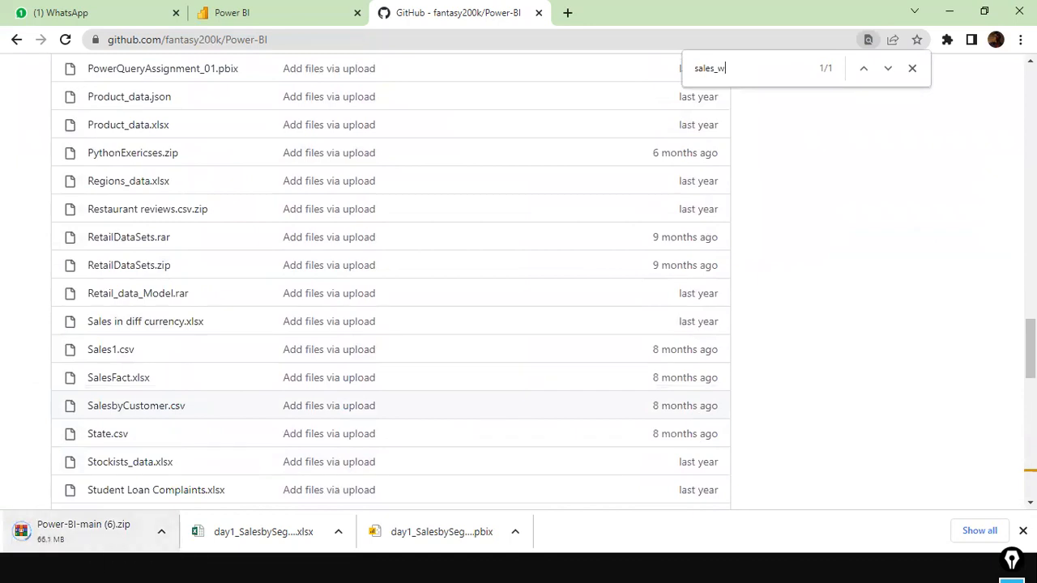
{"action": "scroll", "coordinate": [166, 444], "scroll_direction": "up", "scroll_amount": 8}
{"action": "scroll", "coordinate": [166, 443], "scroll_direction": "up", "scroll_amount": 5}
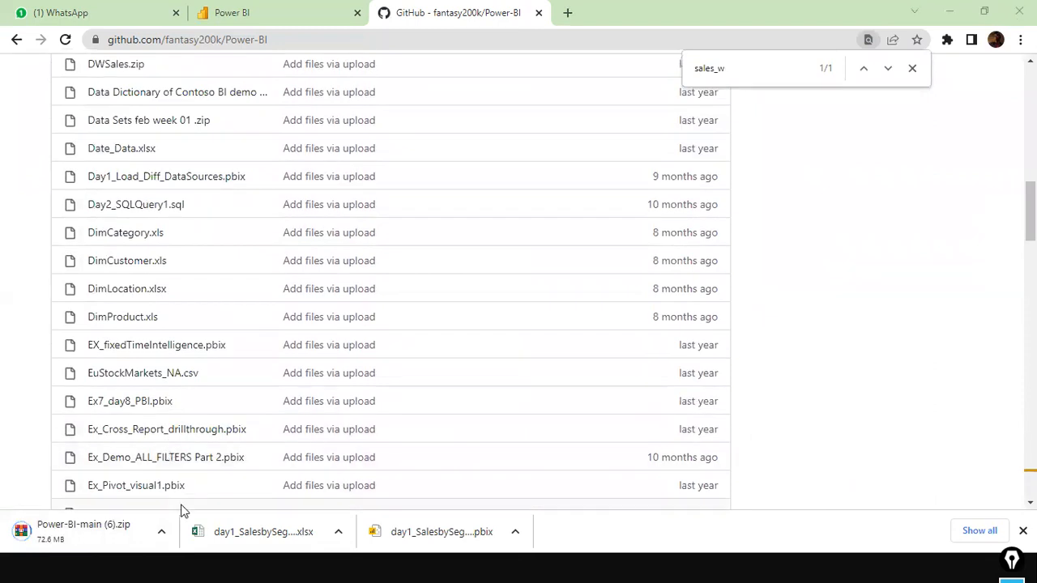
Step: Switch to Power BI Desktop, try changing the sales_w04.csv source path to C:\data\sales_w04.csv, and cancel the source change
{"action": "key", "text": "alt+Tab"}
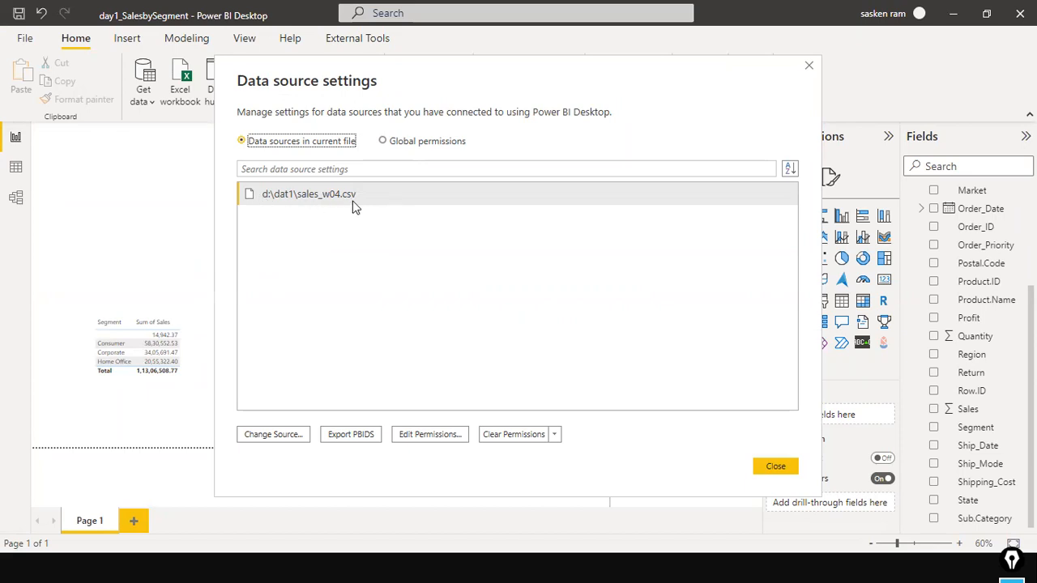
{"action": "left_click", "coordinate": [280, 198]}
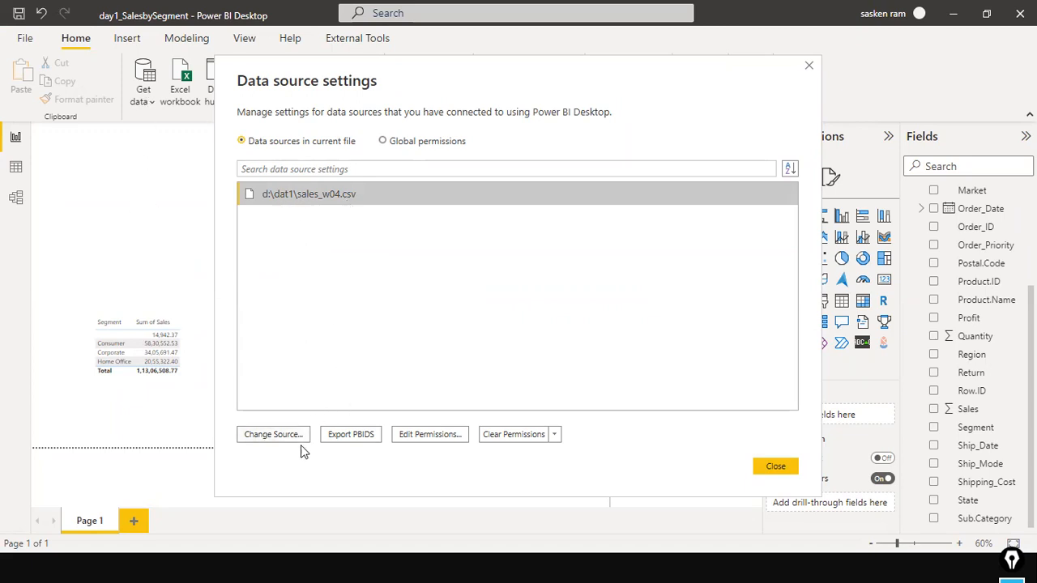
{"action": "left_click", "coordinate": [266, 434]}
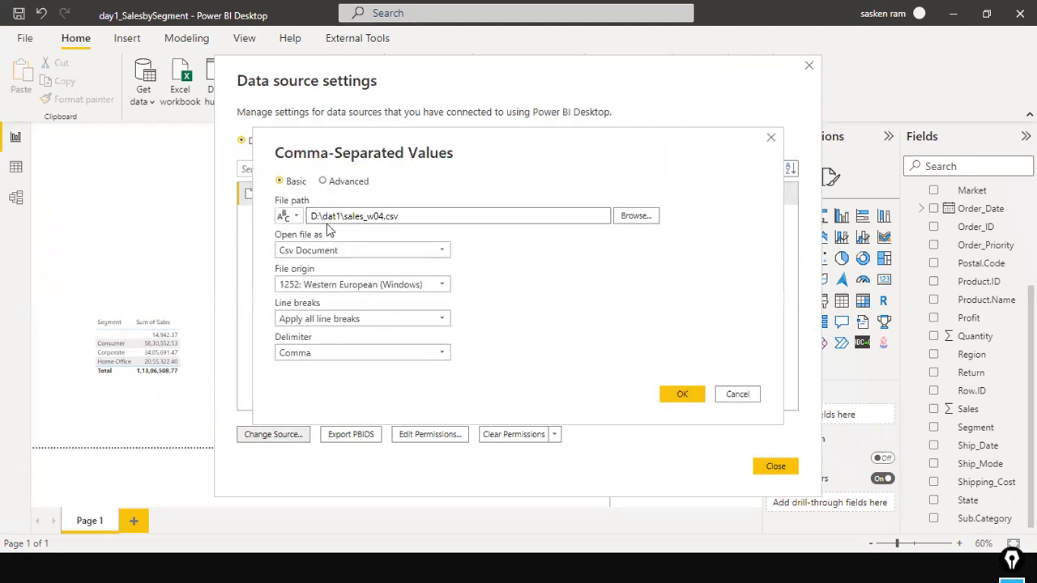
{"action": "left_click_drag", "start_coordinate": [307, 217], "coordinate": [317, 216]}
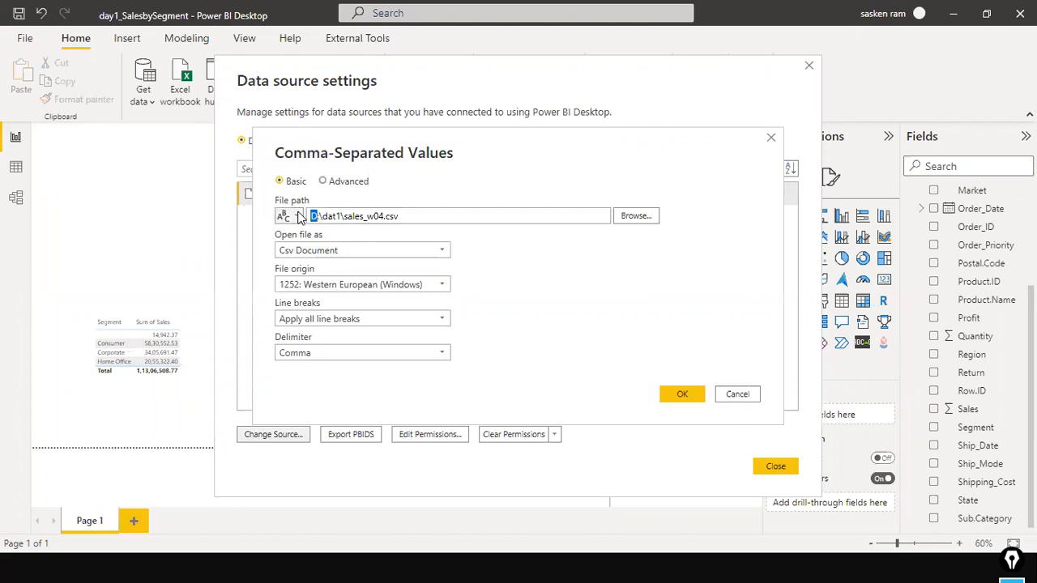
{"action": "type", "text": "C"}
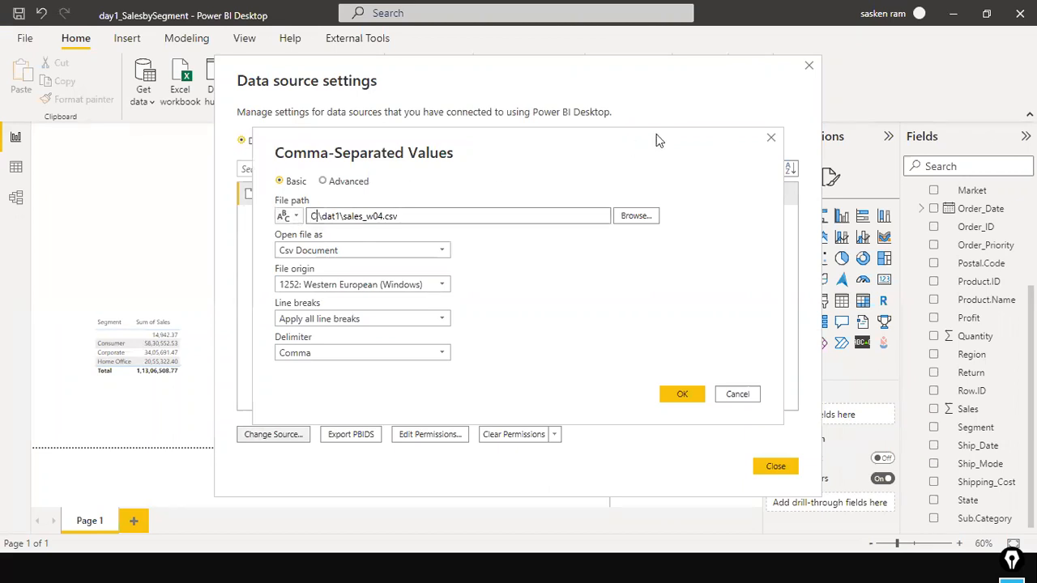
{"action": "key", "text": "Right"}
{"action": "key", "text": "Right"}
{"action": "key", "text": "Right"}
{"action": "key", "text": "Right"}
{"action": "key", "text": "Right"}
{"action": "type", "text": "a"}
{"action": "key", "text": "Delete"}
{"action": "key", "text": "shift+Home"}
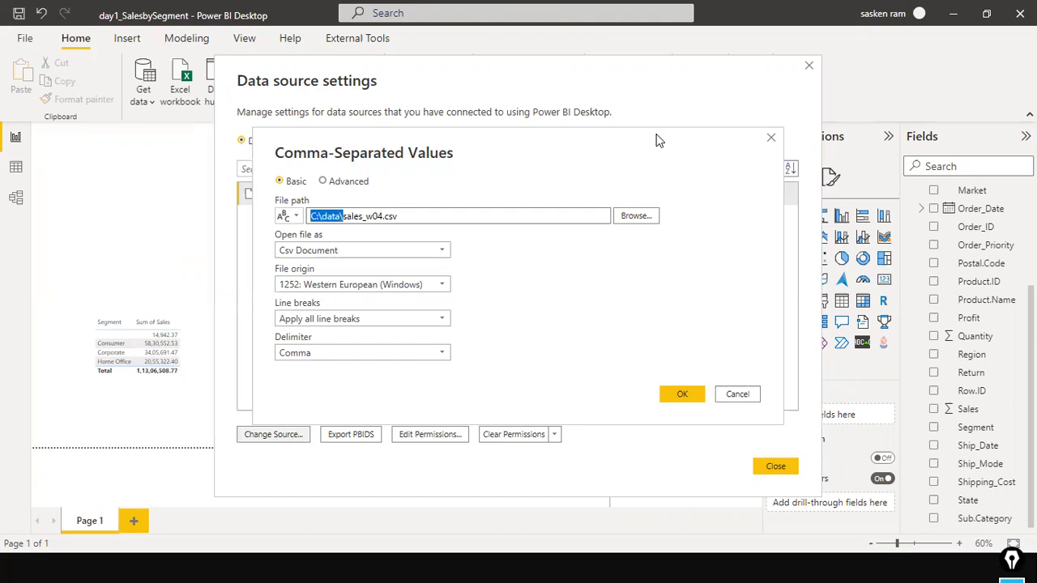
{"action": "left_click", "coordinate": [382, 219]}
{"action": "left_click_drag", "start_coordinate": [343, 217], "coordinate": [443, 230]}
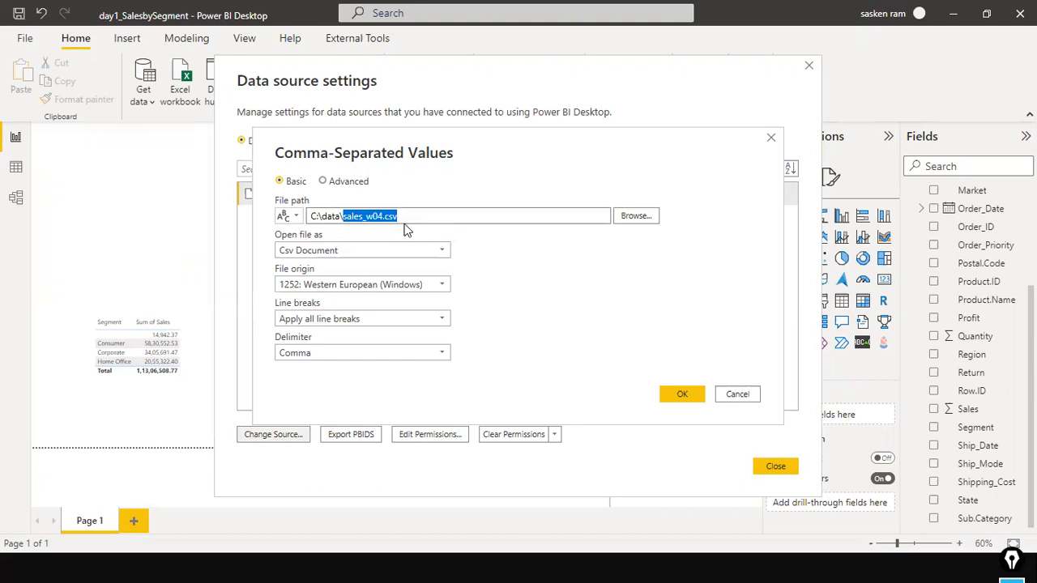
{"action": "left_click", "coordinate": [737, 394]}
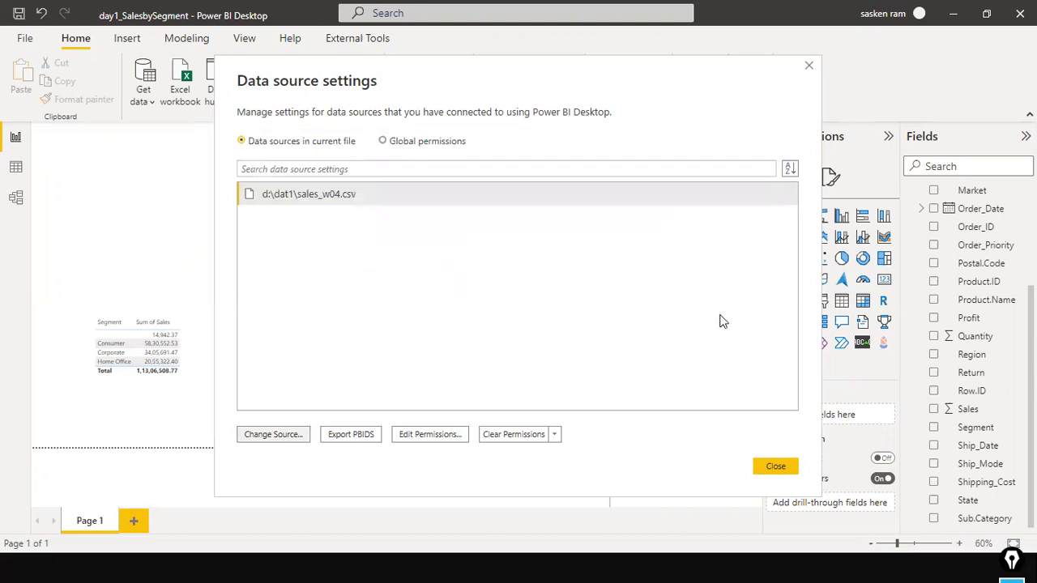
Step: Close the data source settings, check the sales_w04 table in Data view, and return to Report view
{"action": "left_click", "coordinate": [780, 465]}
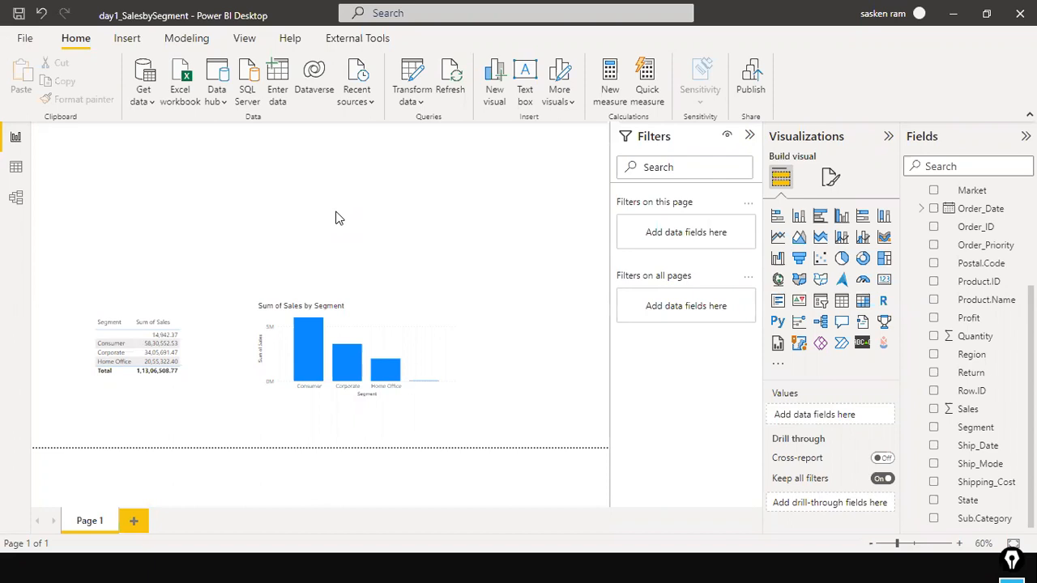
{"action": "left_click", "coordinate": [16, 168]}
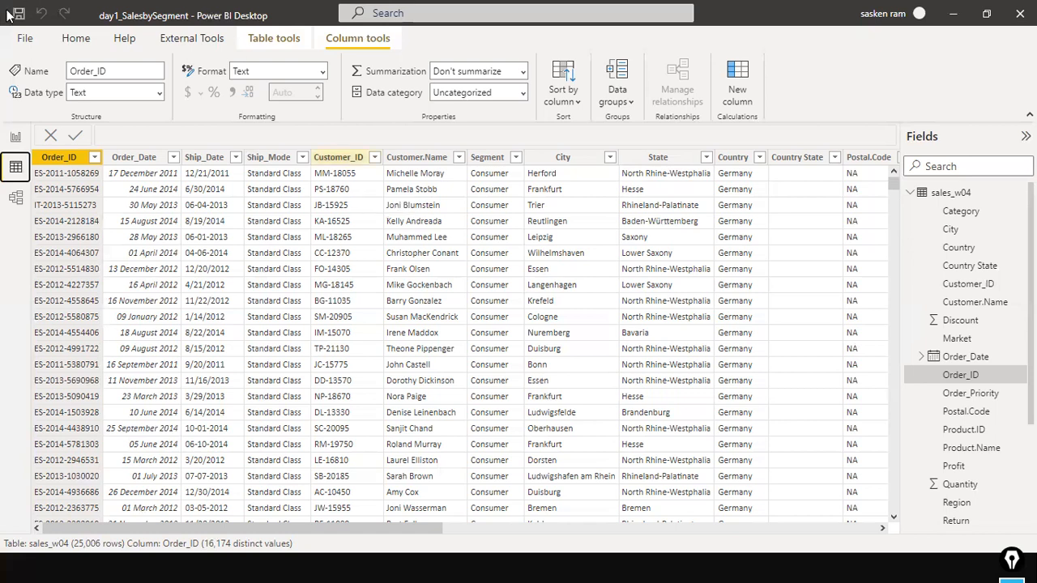
{"action": "left_click", "coordinate": [14, 140]}
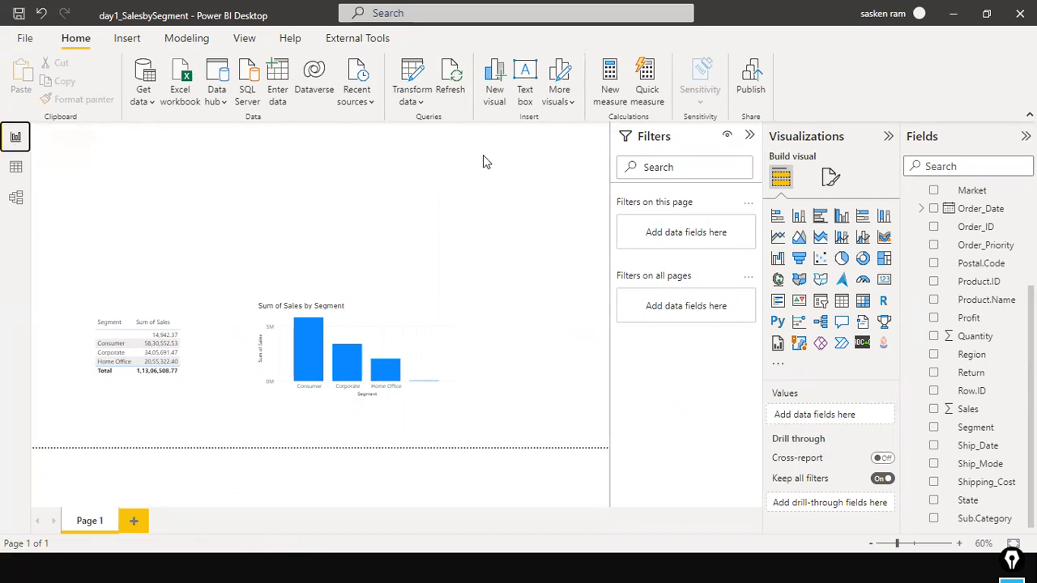
Step: Launch Microsoft SQL Server Management Studio 18
{"action": "key", "text": "super"}
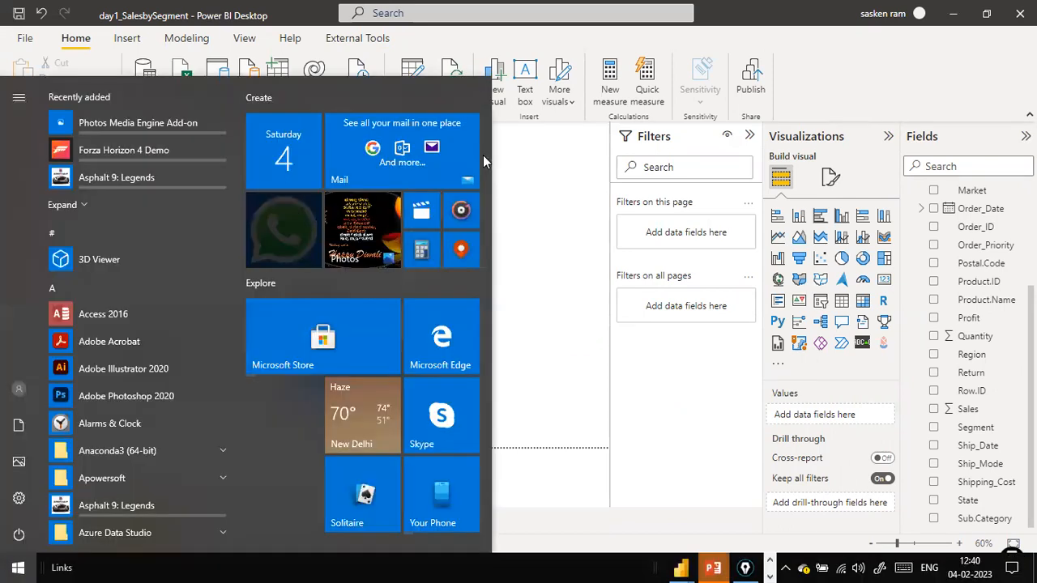
{"action": "type", "text": "ssms"}
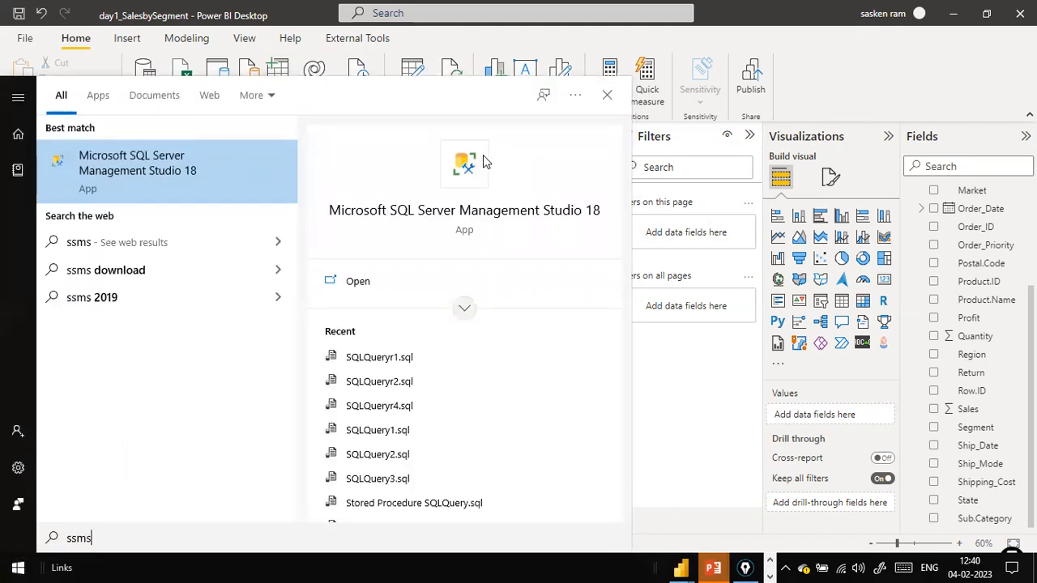
{"action": "key", "text": "Return"}
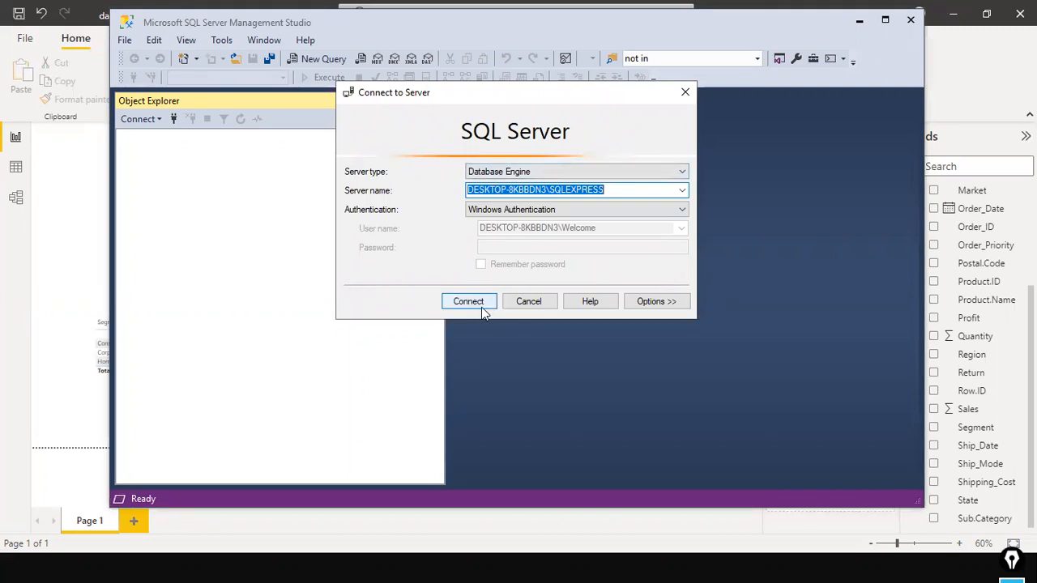
{"action": "left_click", "coordinate": [547, 190]}
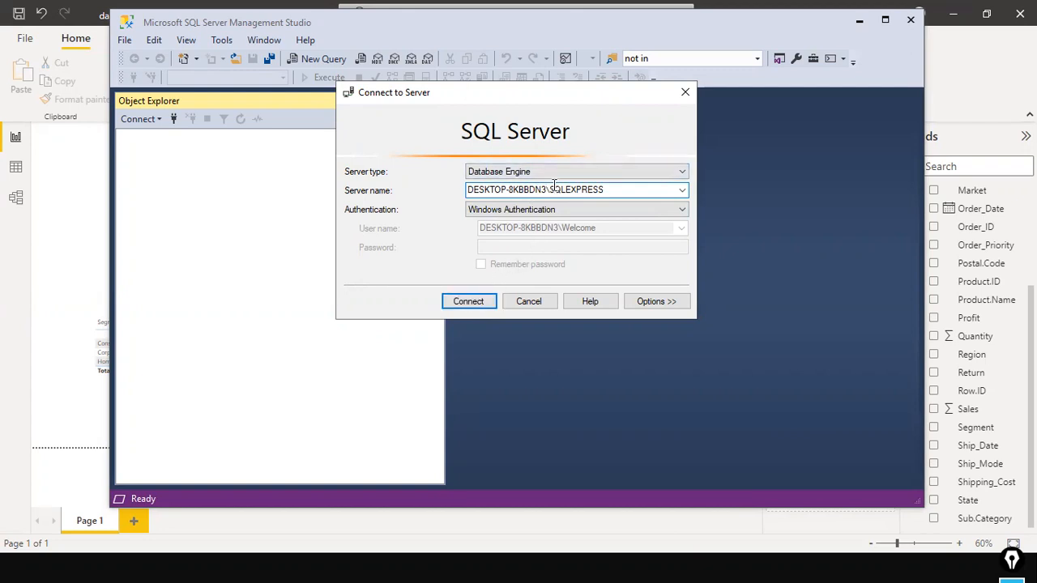
{"action": "left_click_drag", "start_coordinate": [548, 190], "coordinate": [418, 192]}
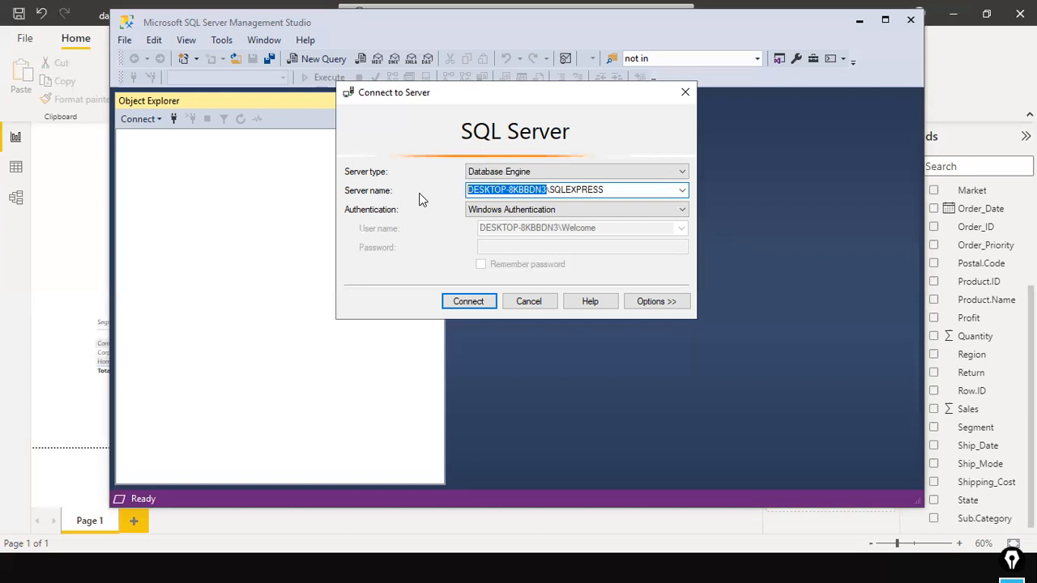
{"action": "key", "text": "BackSpace"}
{"action": "type", "text": "local"}
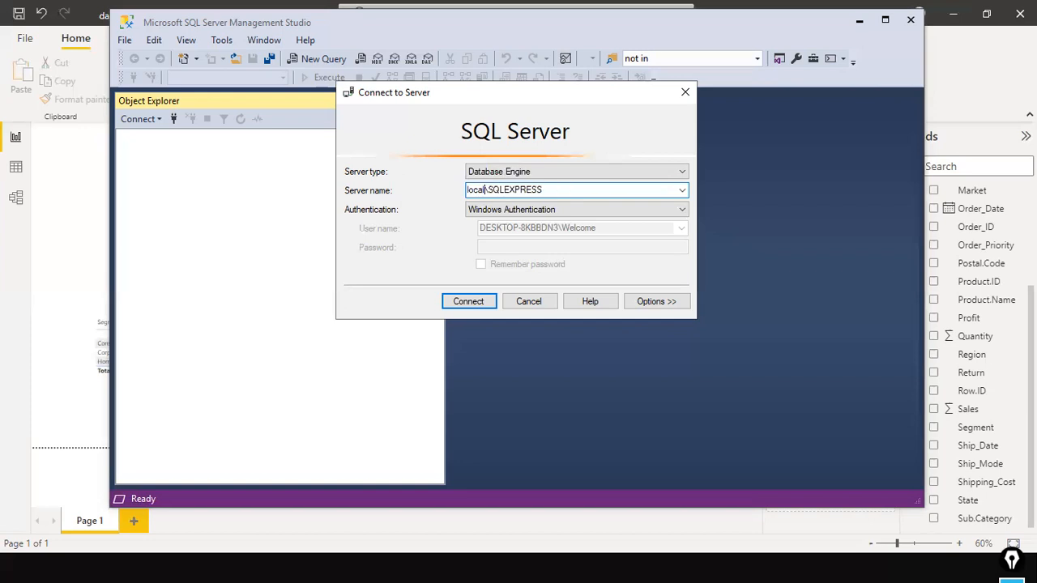
{"action": "type", "text": "host"}
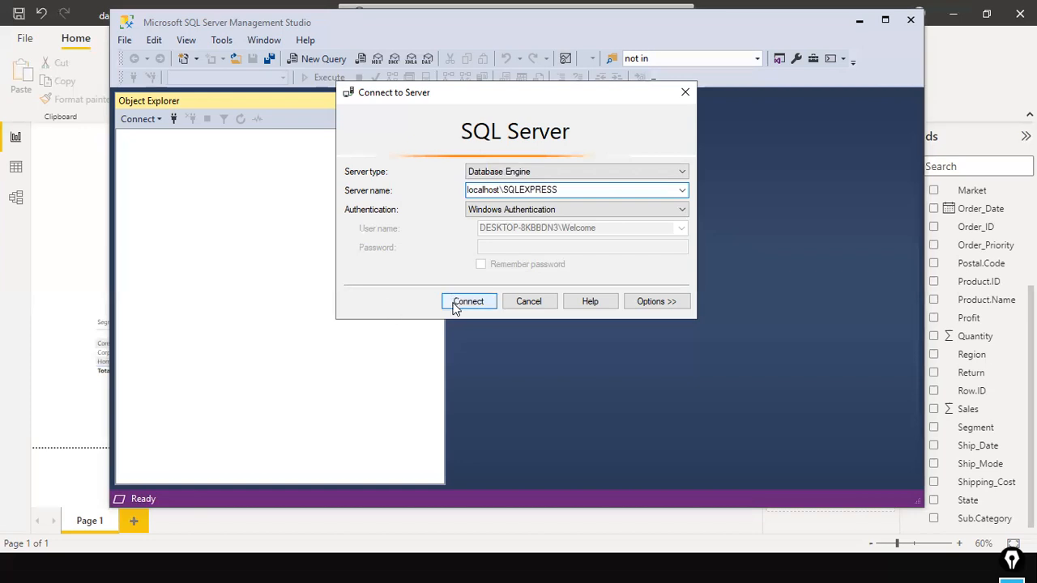
{"action": "left_click", "coordinate": [539, 301]}
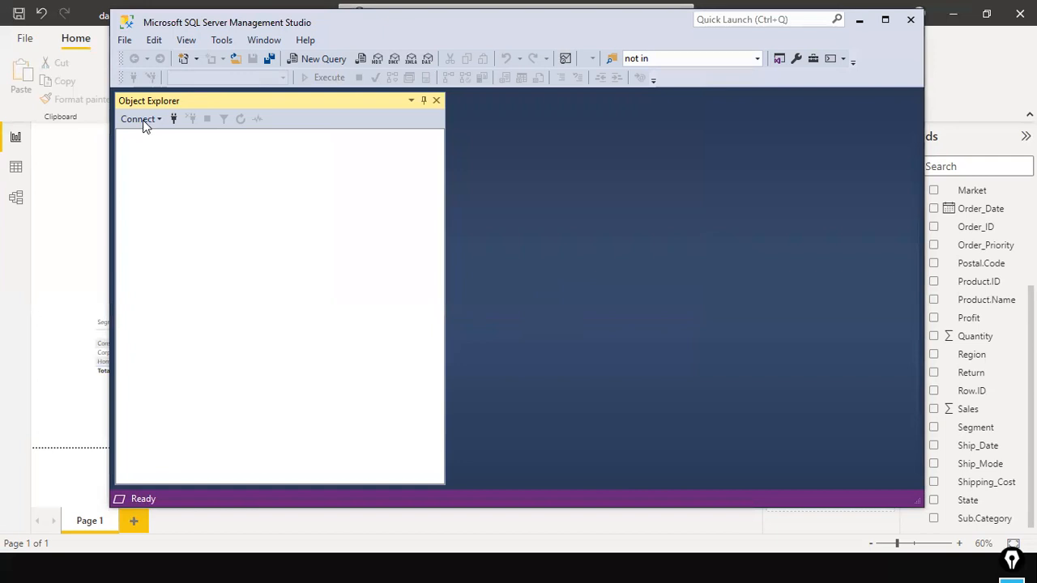
Step: Connect to the Database Engine server DESKTOP-8KBBDN3\SQLEXPRESS with Windows Authentication and expand its Databases folder
{"action": "left_click", "coordinate": [154, 121]}
{"action": "left_click", "coordinate": [152, 138]}
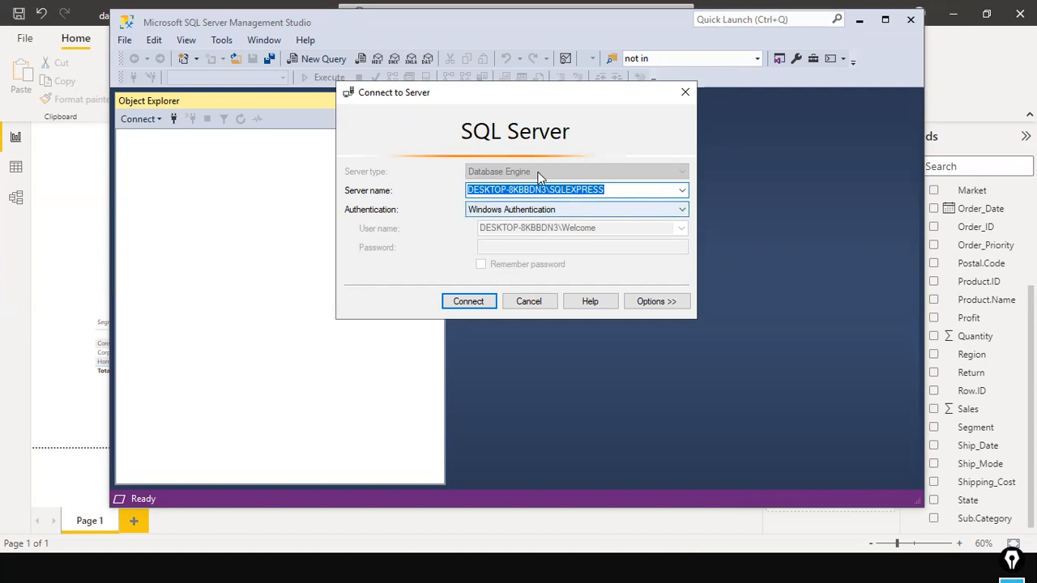
{"action": "left_click", "coordinate": [484, 300]}
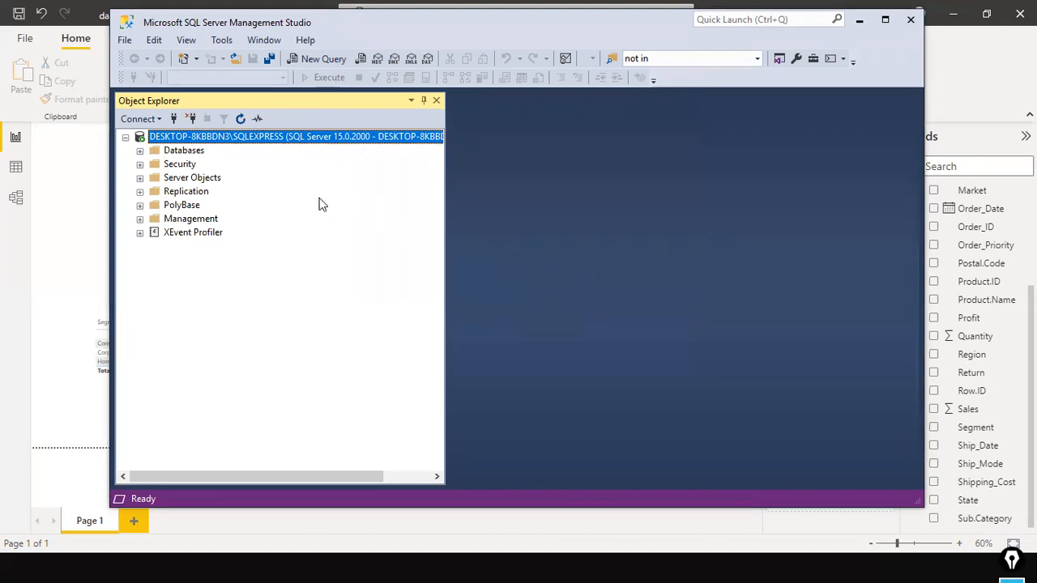
{"action": "left_click", "coordinate": [139, 152]}
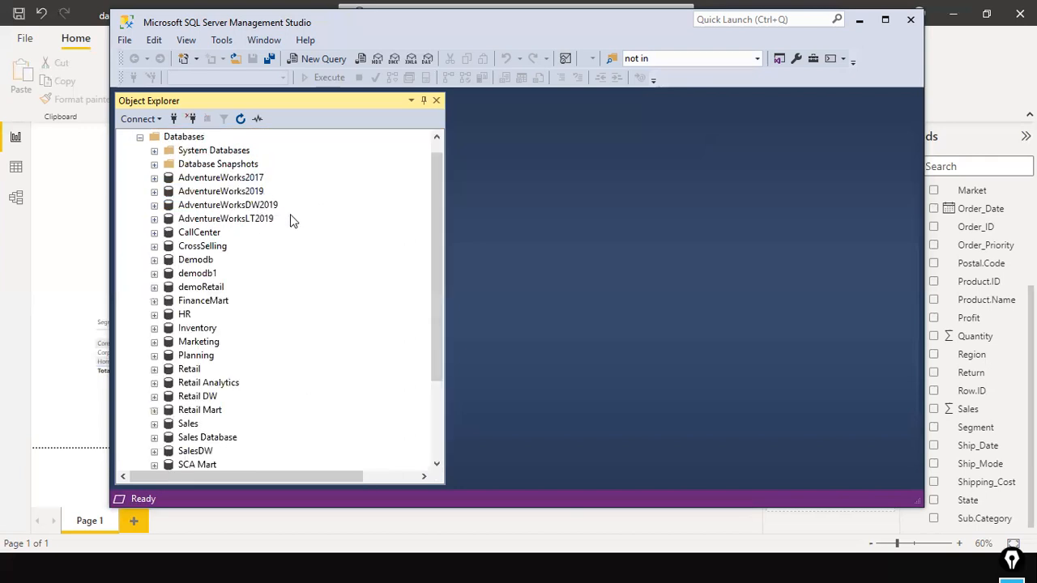
{"action": "scroll", "coordinate": [293, 227], "scroll_direction": "down", "scroll_amount": 3}
{"action": "scroll", "coordinate": [288, 239], "scroll_direction": "up", "scroll_amount": 3}
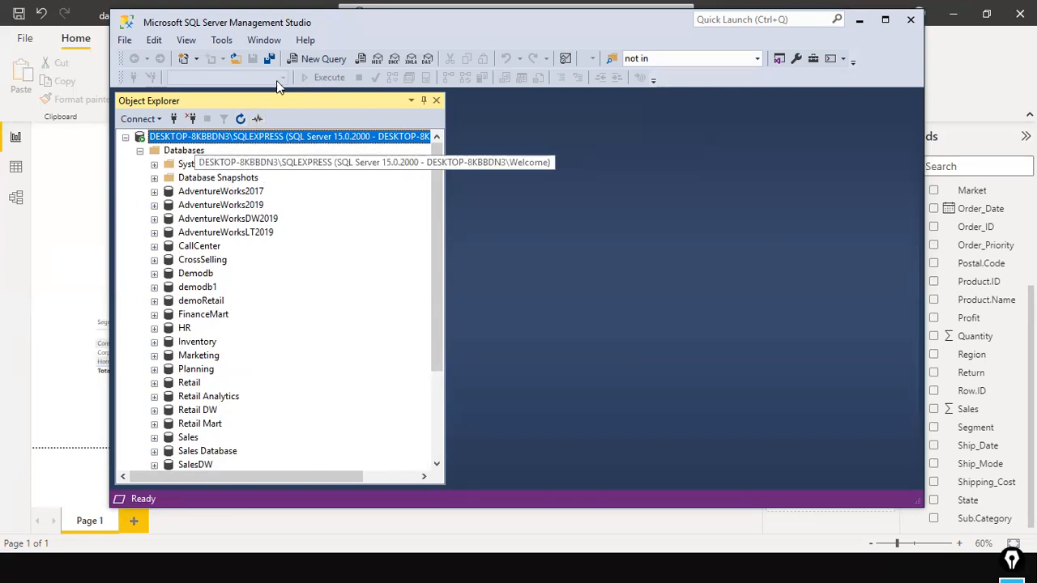
Step: Open a new query window and look over the server's list of databases
{"action": "left_click", "coordinate": [325, 57]}
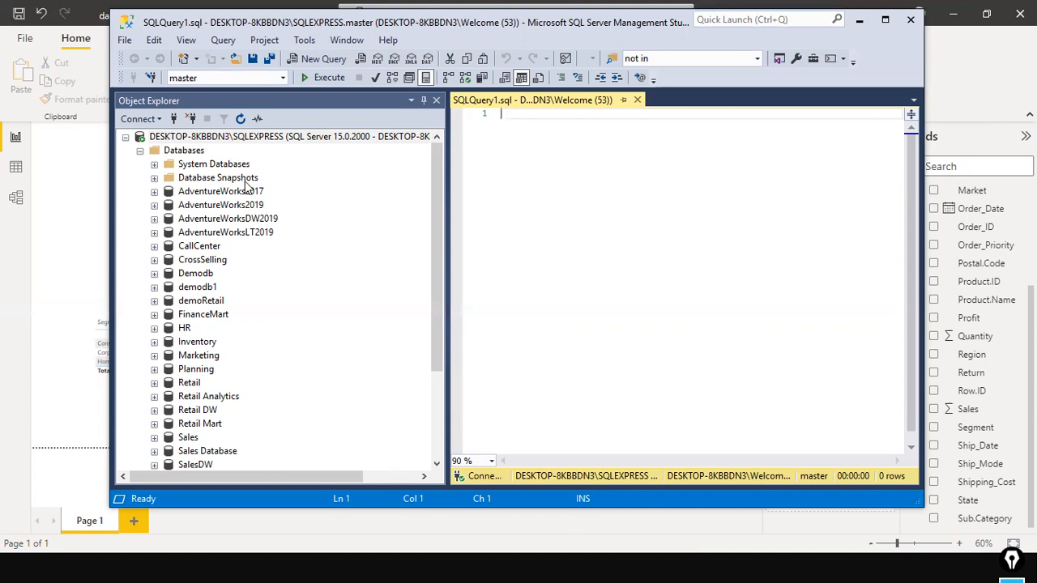
{"action": "scroll", "coordinate": [254, 258], "scroll_direction": "down", "scroll_amount": 3}
{"action": "scroll", "coordinate": [254, 257], "scroll_direction": "up", "scroll_amount": 3}
{"action": "left_click", "coordinate": [184, 152]}
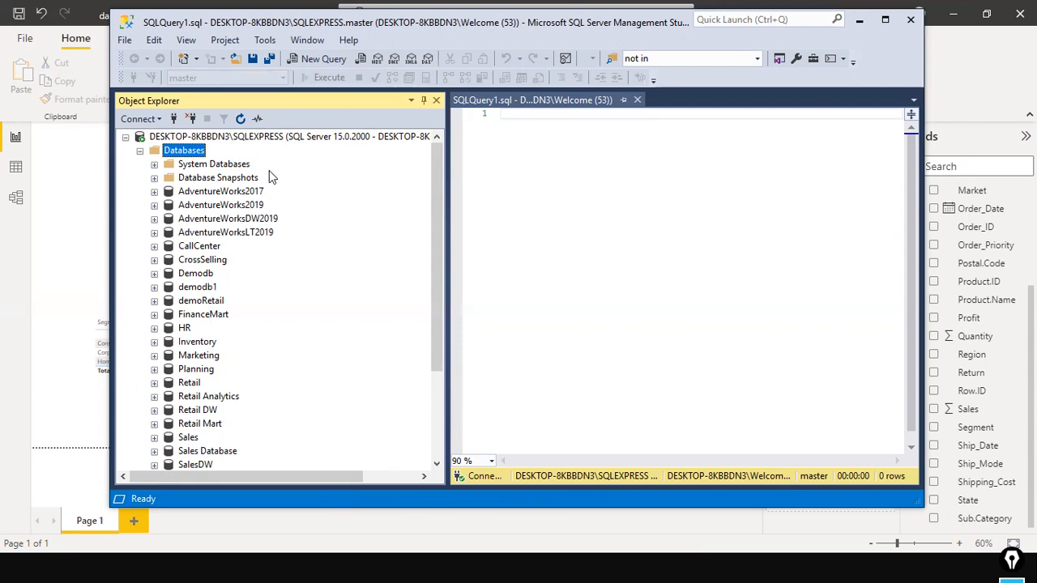
{"action": "scroll", "coordinate": [276, 343], "scroll_direction": "down", "scroll_amount": 2}
{"action": "scroll", "coordinate": [275, 342], "scroll_direction": "up", "scroll_amount": 2}
Step: Create a new database named SupplyChainAnalytics with the default owner and file settings
{"action": "right_click", "coordinate": [185, 153]}
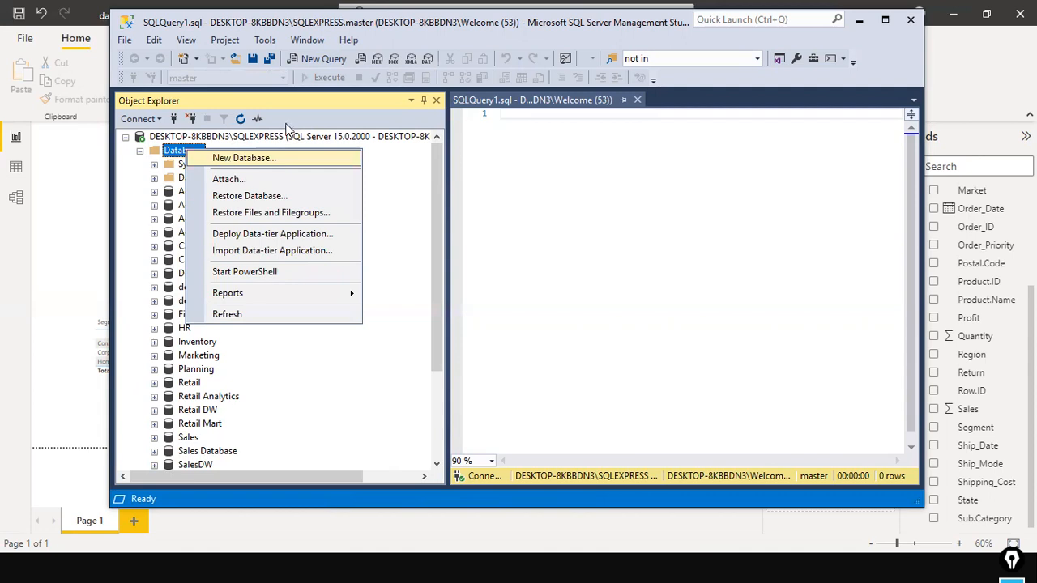
{"action": "left_click", "coordinate": [776, 38]}
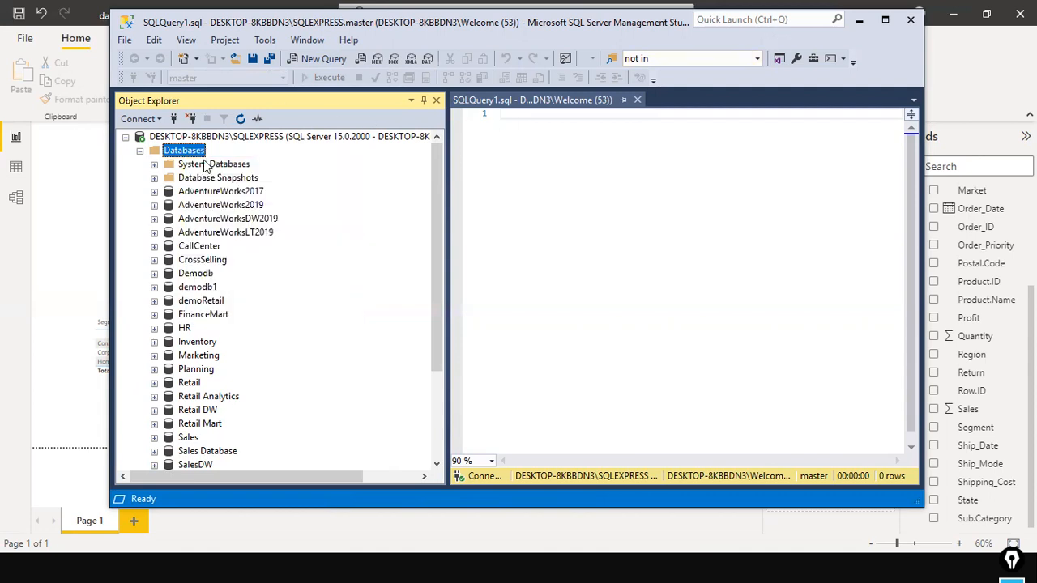
{"action": "right_click", "coordinate": [200, 153]}
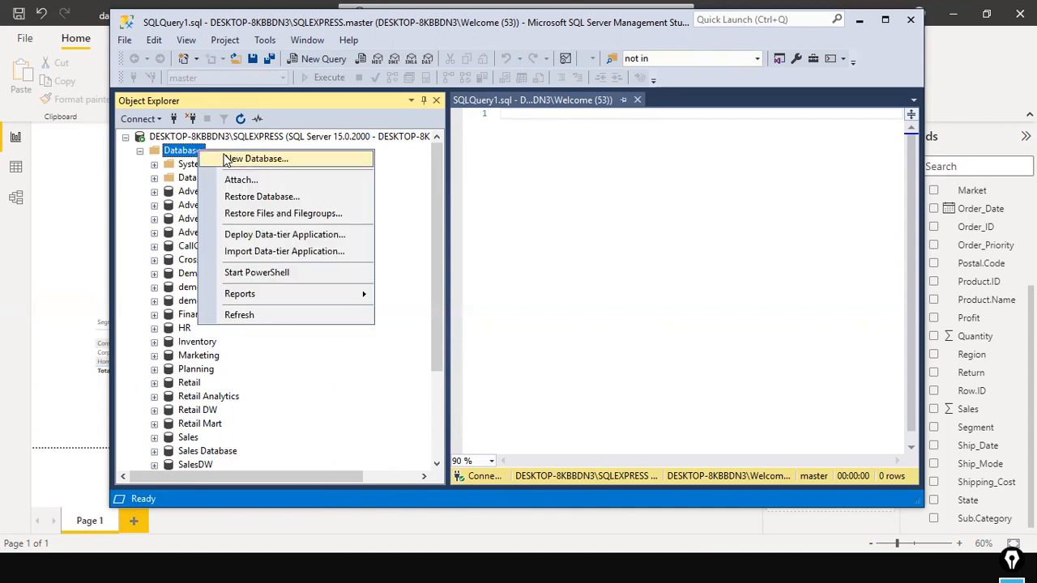
{"action": "left_click", "coordinate": [227, 160]}
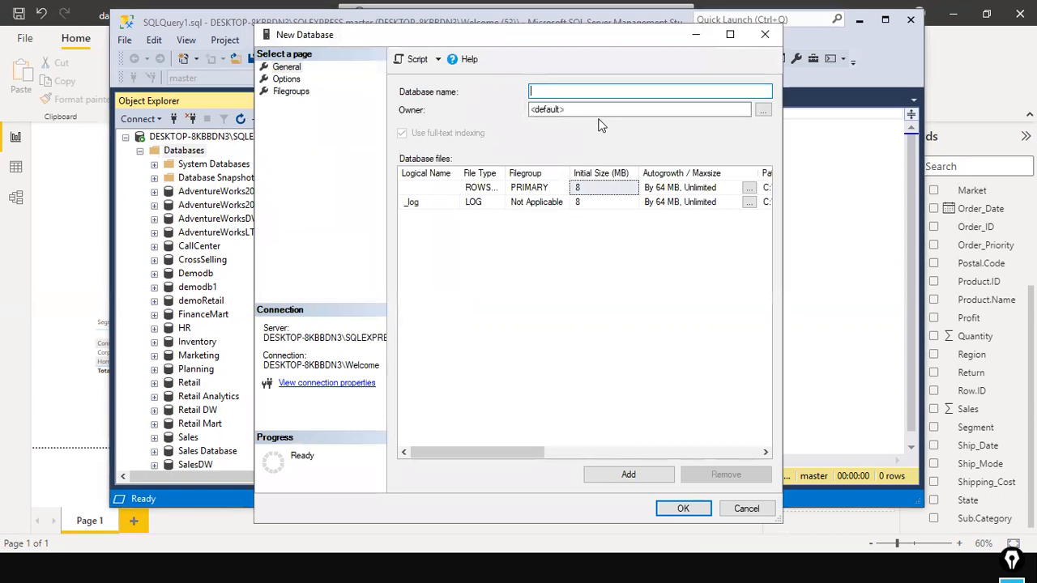
{"action": "key", "text": "Return"}
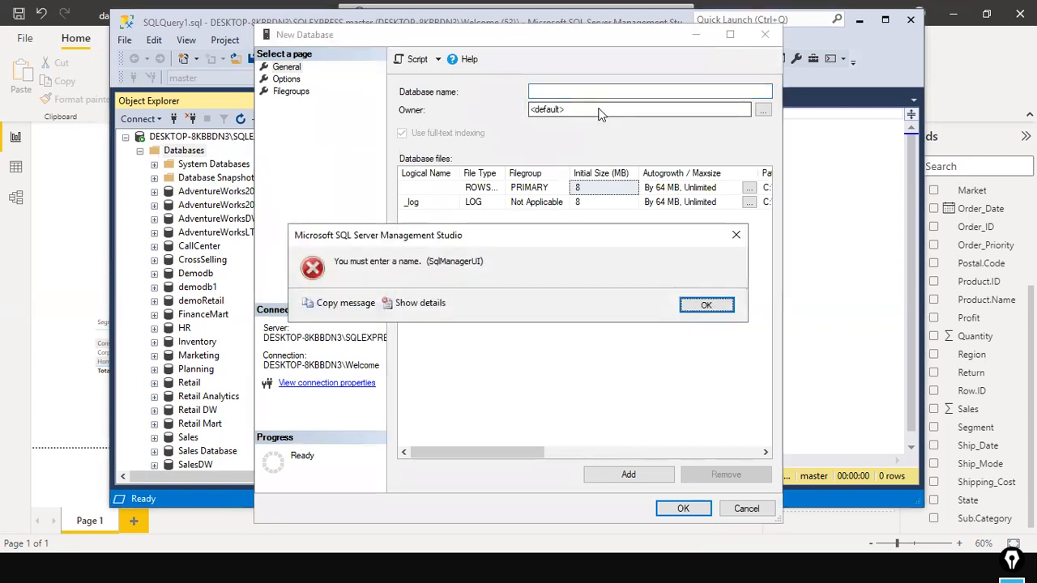
{"action": "key", "text": "Return"}
{"action": "type", "text": "S"}
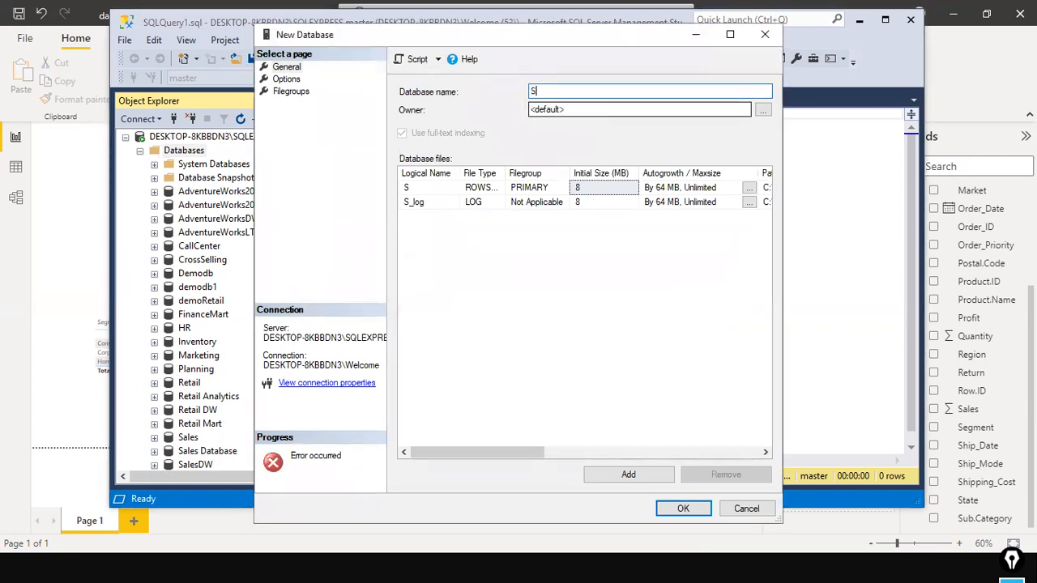
{"action": "type", "text": "upplyChain"}
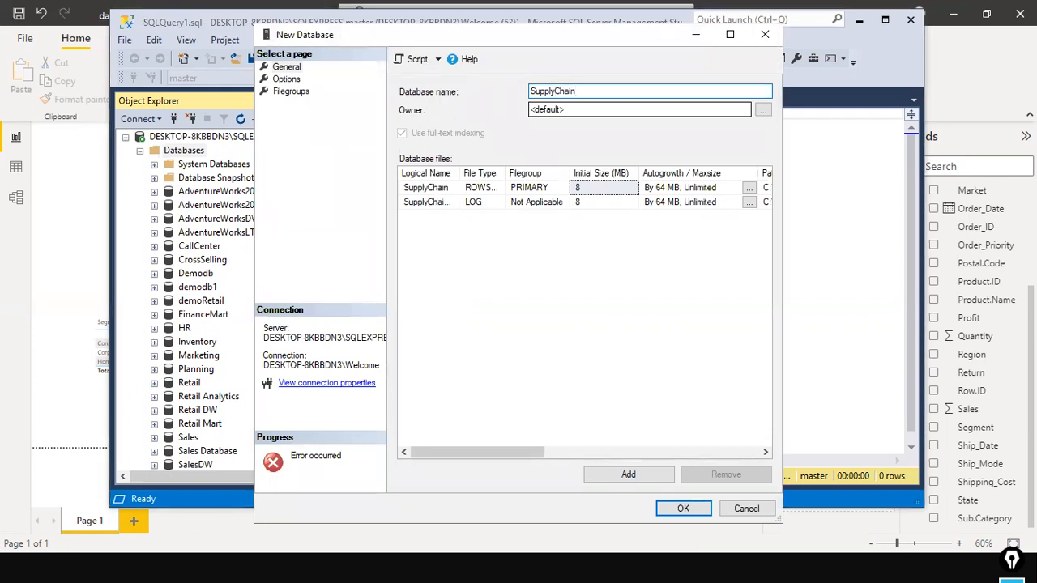
{"action": "type", "text": "Analytics"}
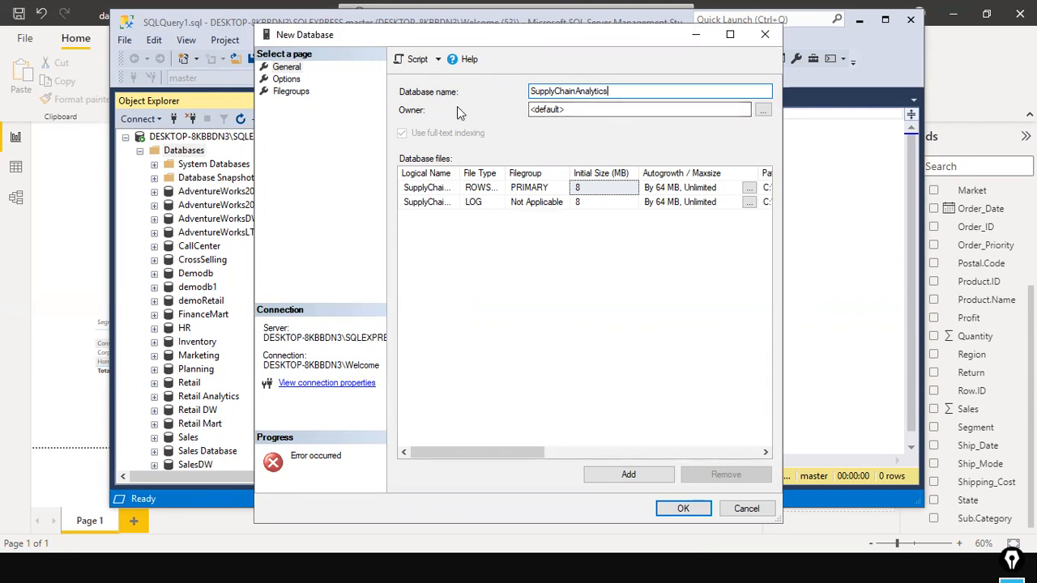
{"action": "left_click", "coordinate": [683, 513]}
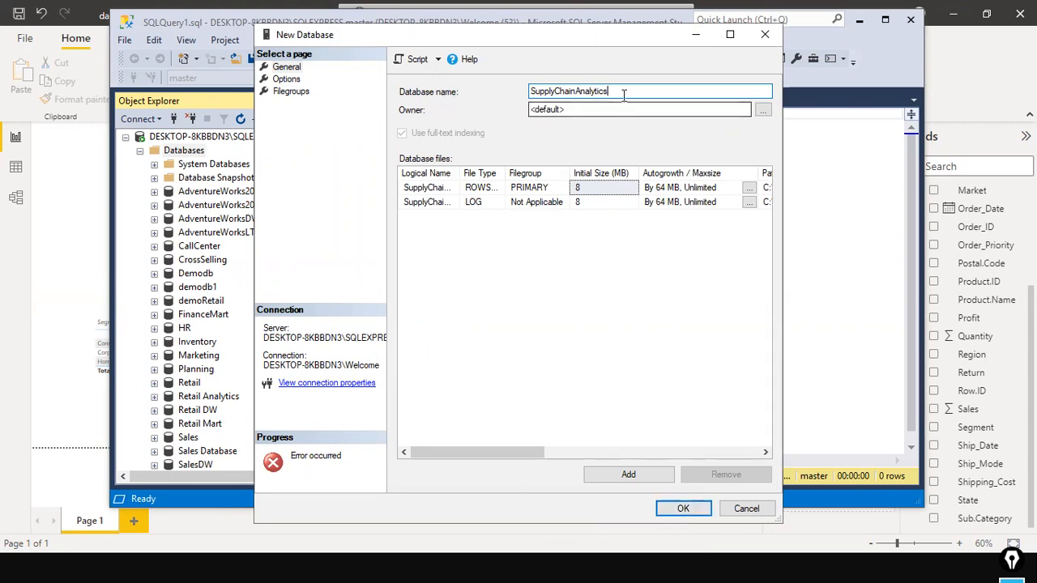
{"action": "left_click_drag", "start_coordinate": [612, 91], "coordinate": [519, 92]}
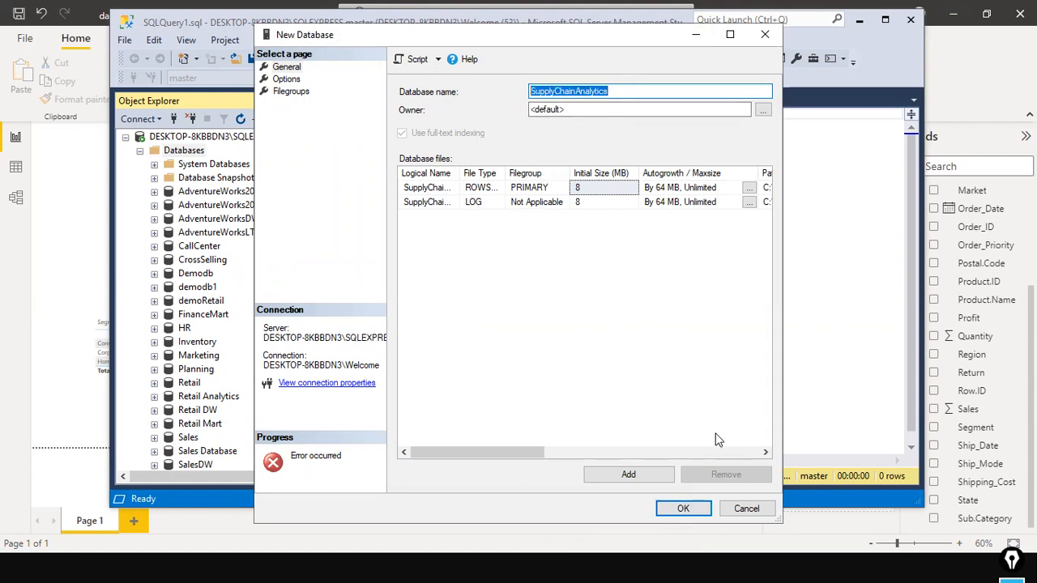
{"action": "left_click", "coordinate": [697, 515]}
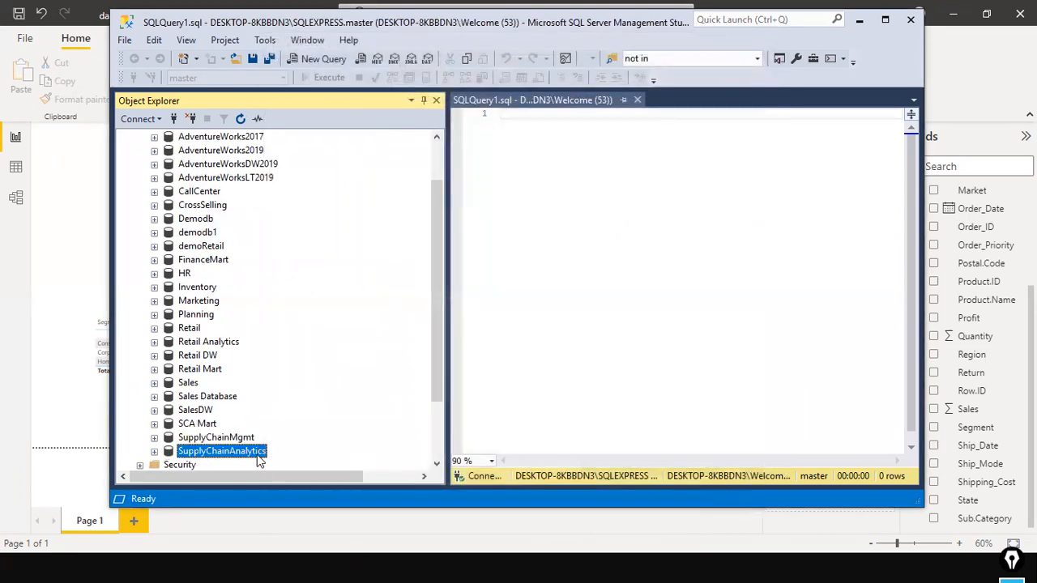
Step: Expand the SupplyChainAnalytics database and view the options for creating a new table in it
{"action": "scroll", "coordinate": [298, 432], "scroll_direction": "down", "scroll_amount": 2}
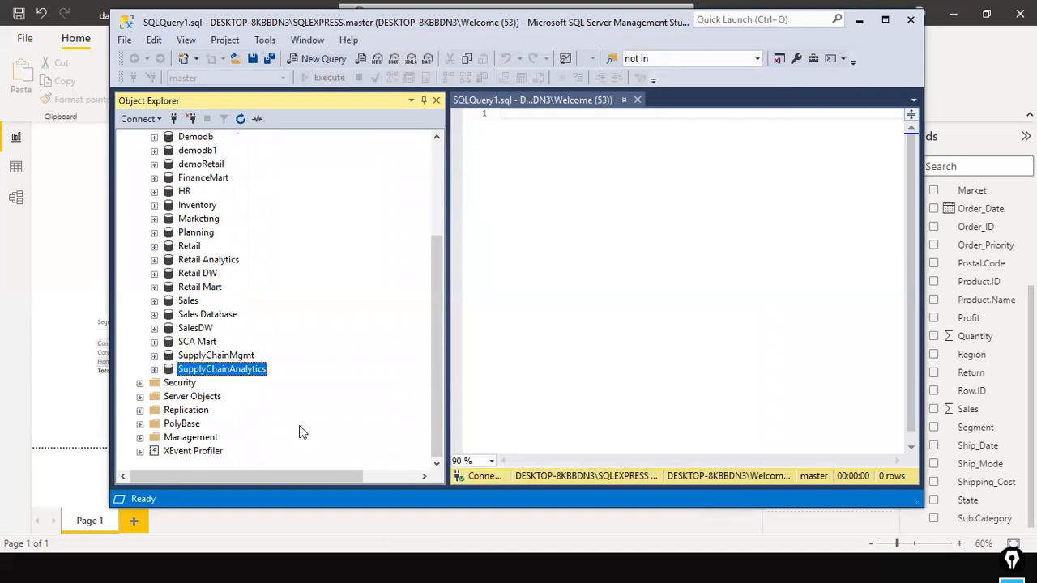
{"action": "left_click", "coordinate": [154, 369]}
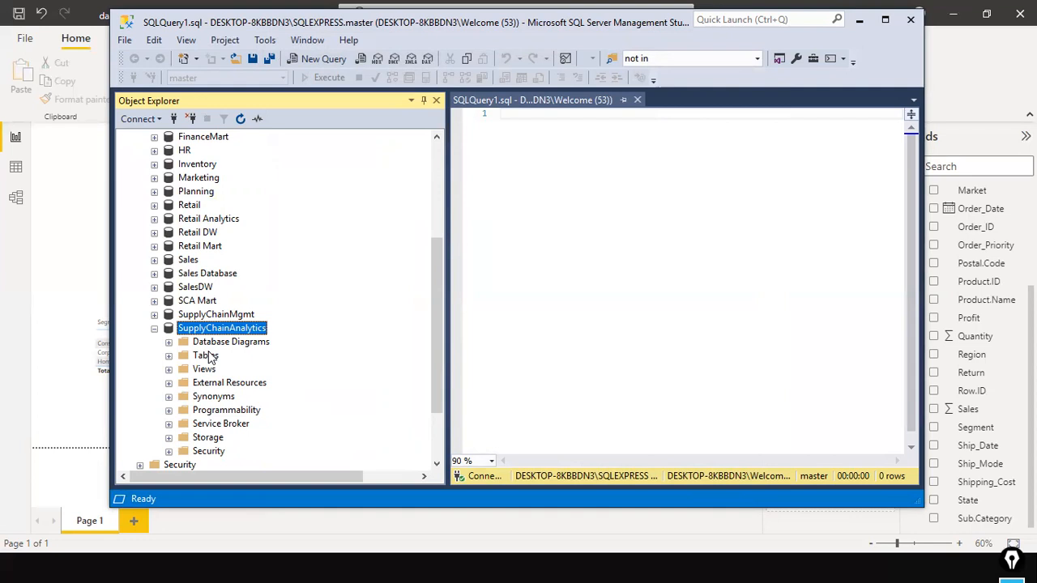
{"action": "left_click", "coordinate": [208, 356]}
{"action": "right_click", "coordinate": [207, 357]}
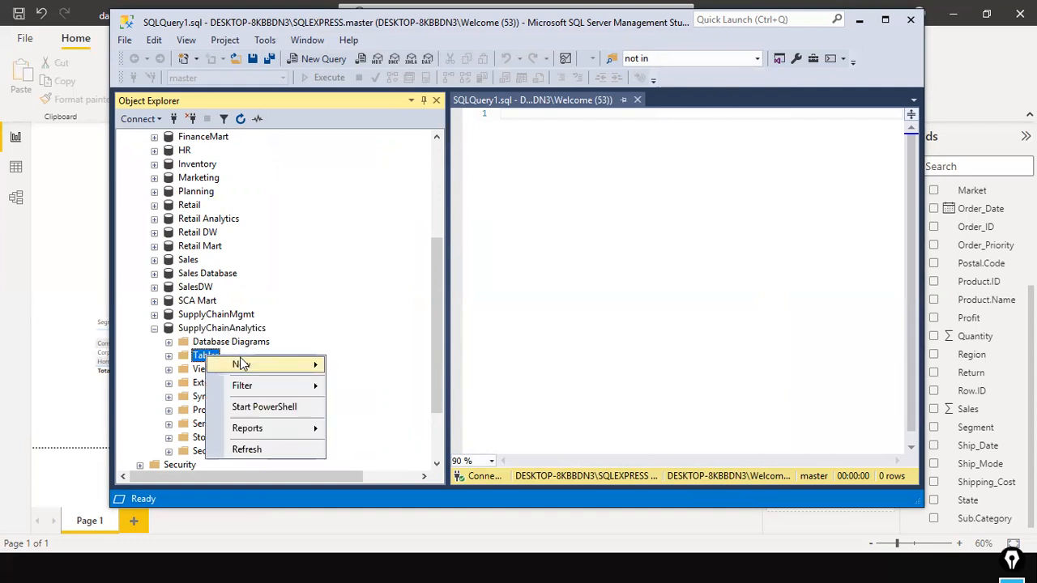
{"action": "mouse_move", "coordinate": [265, 365]}
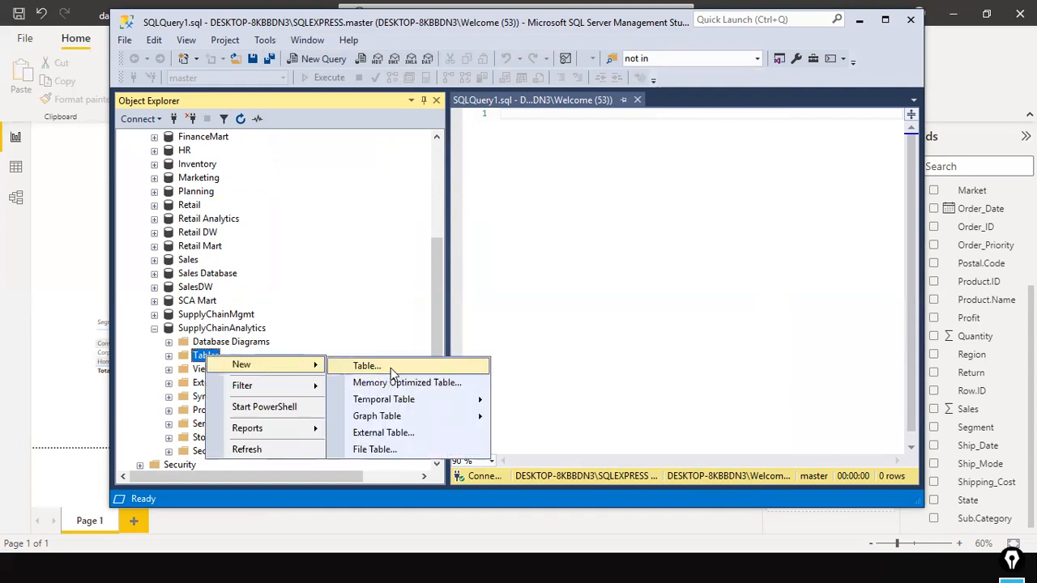
{"action": "left_click", "coordinate": [602, 323]}
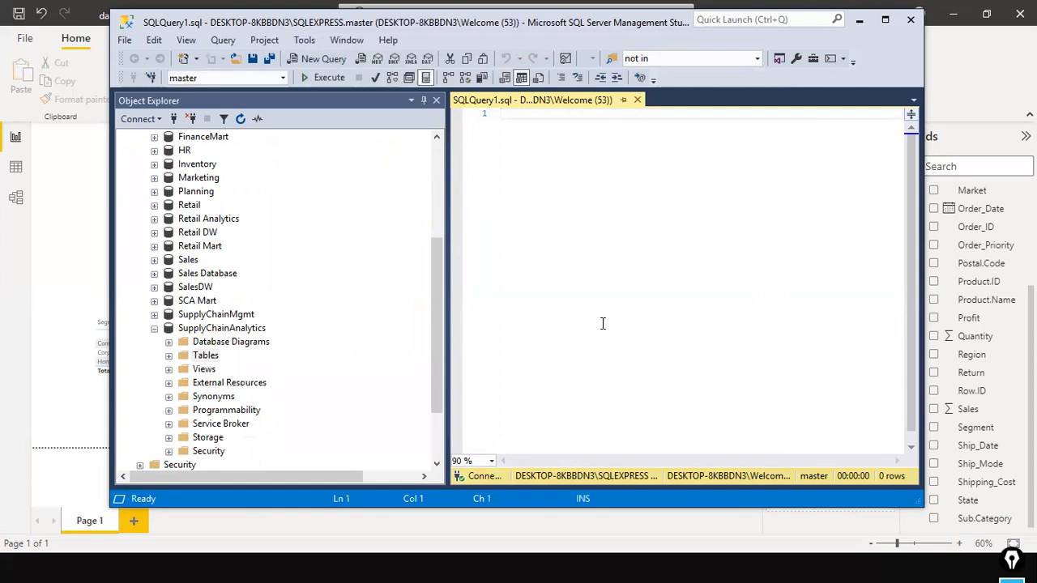
Step: View the tasks available for the SupplyChainAnalytics database, including data import, and select its Tables folder
{"action": "left_click", "coordinate": [213, 331]}
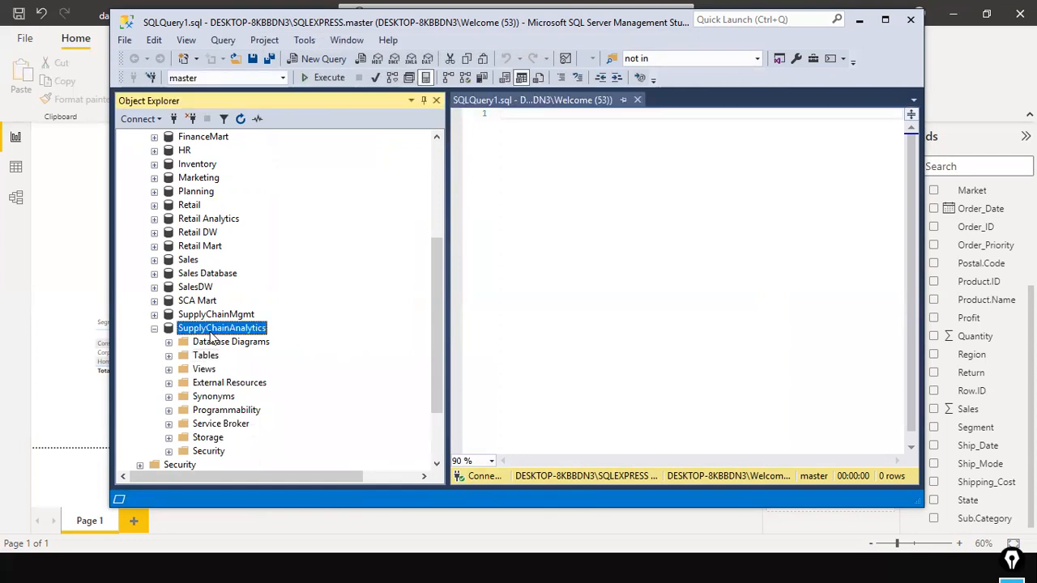
{"action": "right_click", "coordinate": [214, 337]}
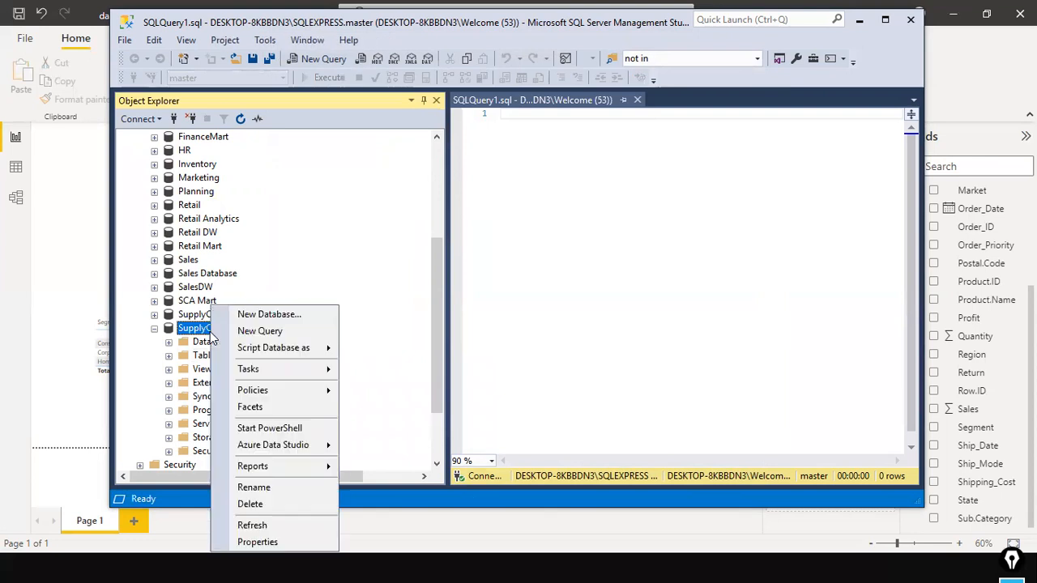
{"action": "mouse_move", "coordinate": [229, 373]}
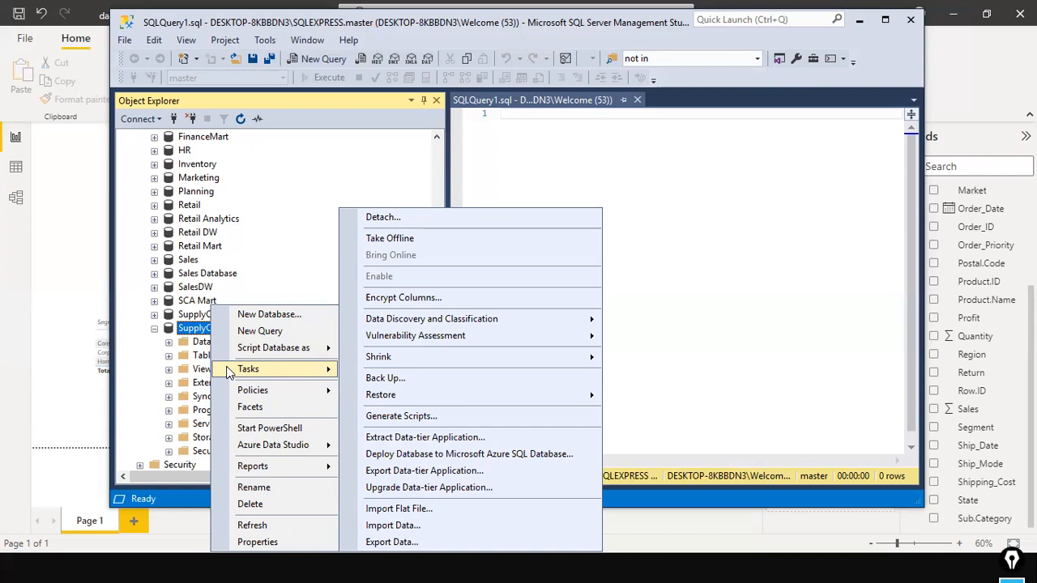
{"action": "left_click", "coordinate": [768, 390]}
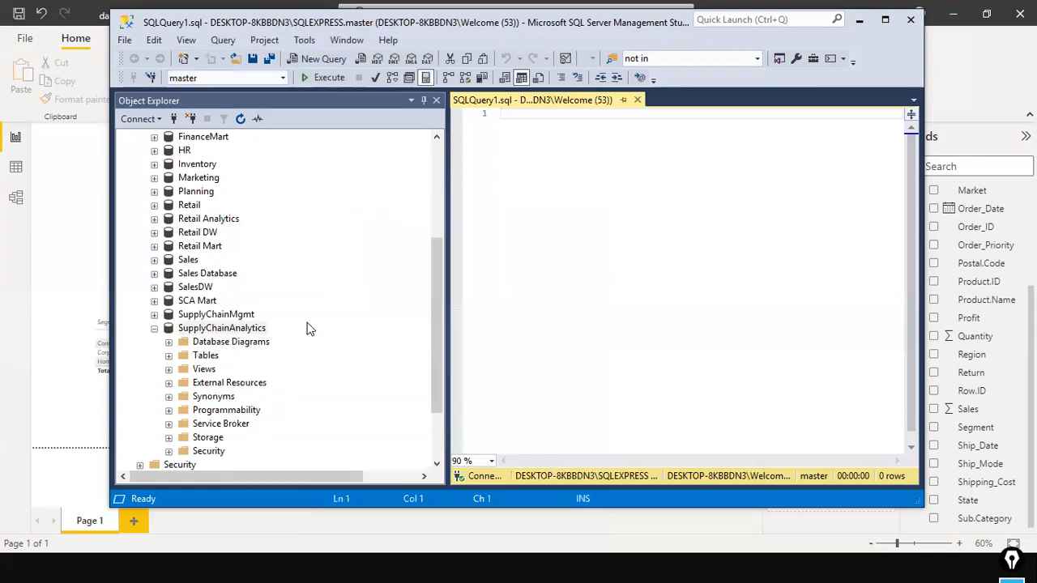
{"action": "left_click", "coordinate": [191, 330]}
{"action": "left_click", "coordinate": [205, 357]}
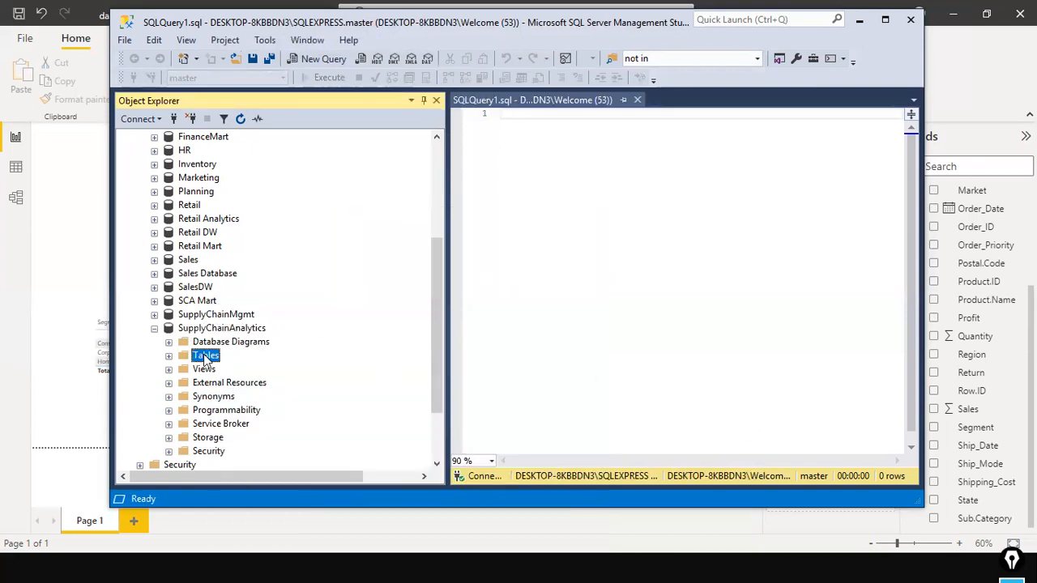
{"action": "right_click", "coordinate": [203, 355]}
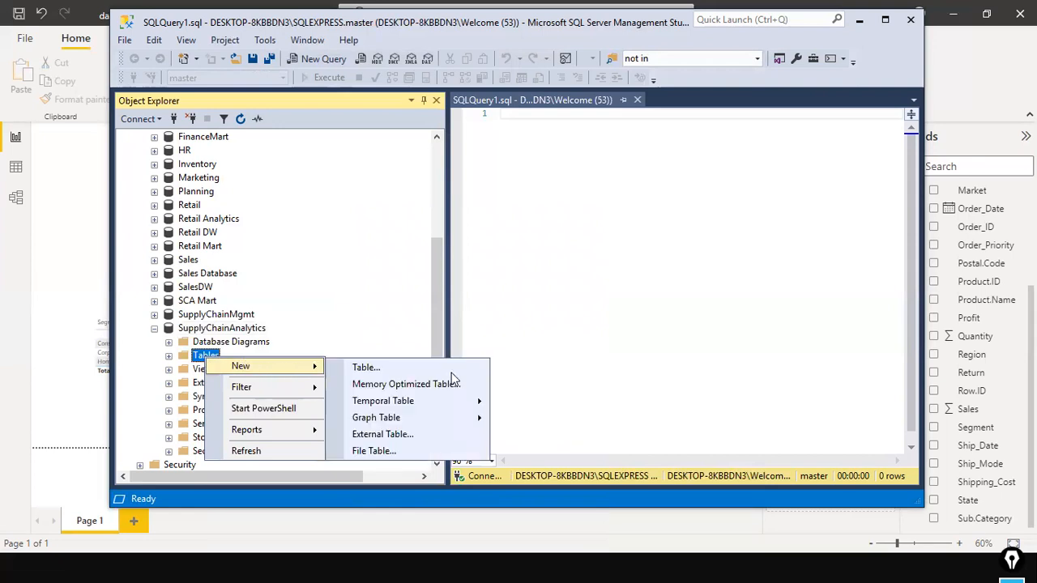
{"action": "left_click", "coordinate": [678, 326]}
{"action": "left_click", "coordinate": [191, 329]}
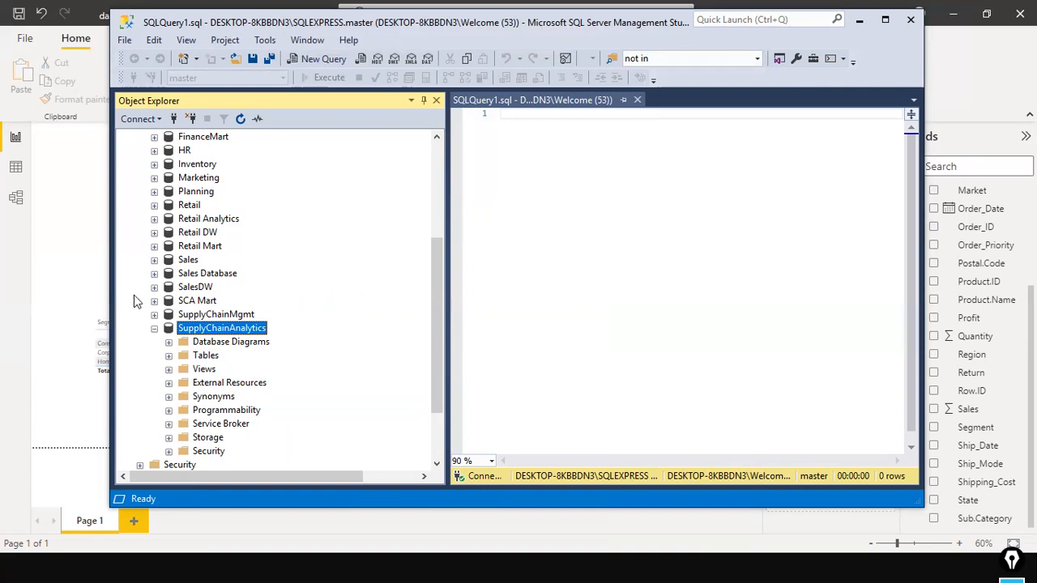
Step: Start a data import into the SupplyChainAnalytics database with Microsoft Excel as the data source
{"action": "right_click", "coordinate": [230, 332]}
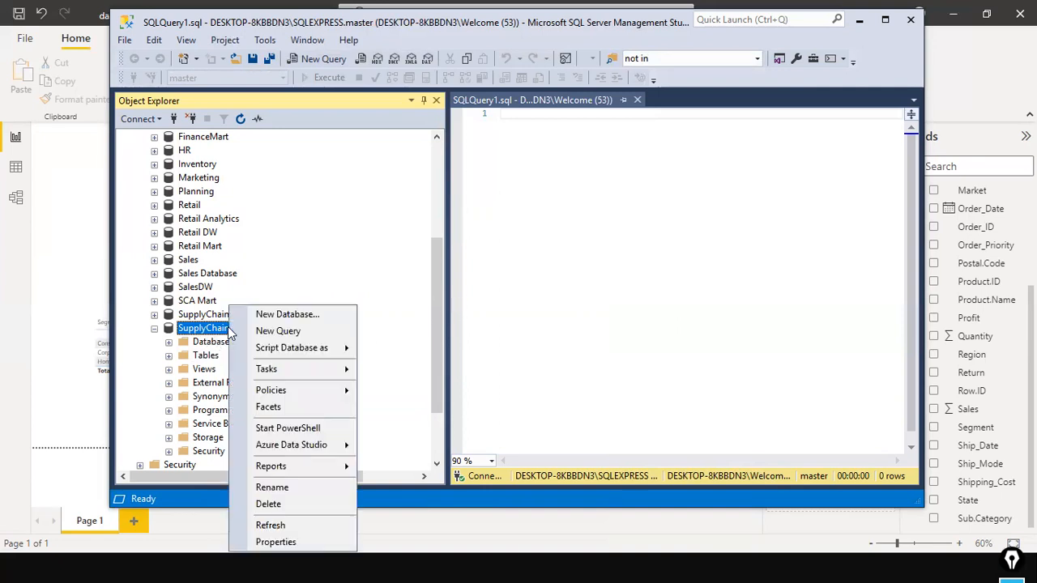
{"action": "mouse_move", "coordinate": [247, 370]}
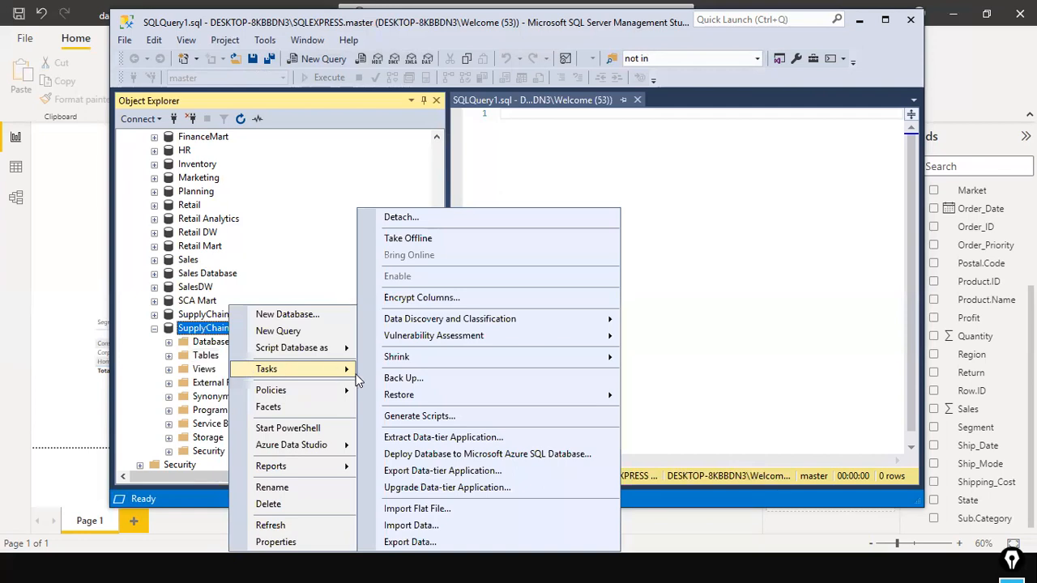
{"action": "left_click", "coordinate": [459, 530]}
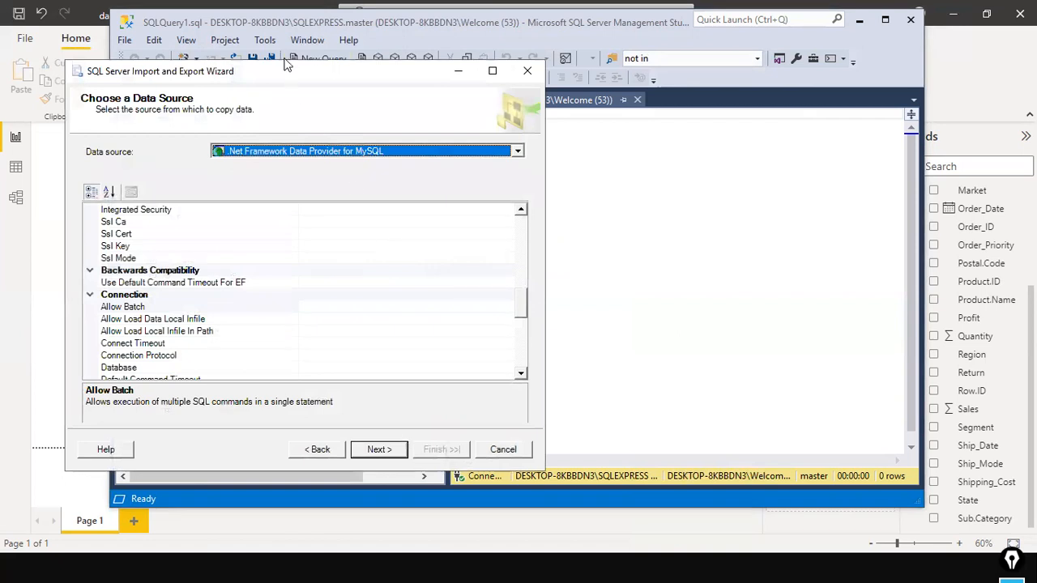
{"action": "left_click_drag", "start_coordinate": [272, 85], "coordinate": [557, 71]}
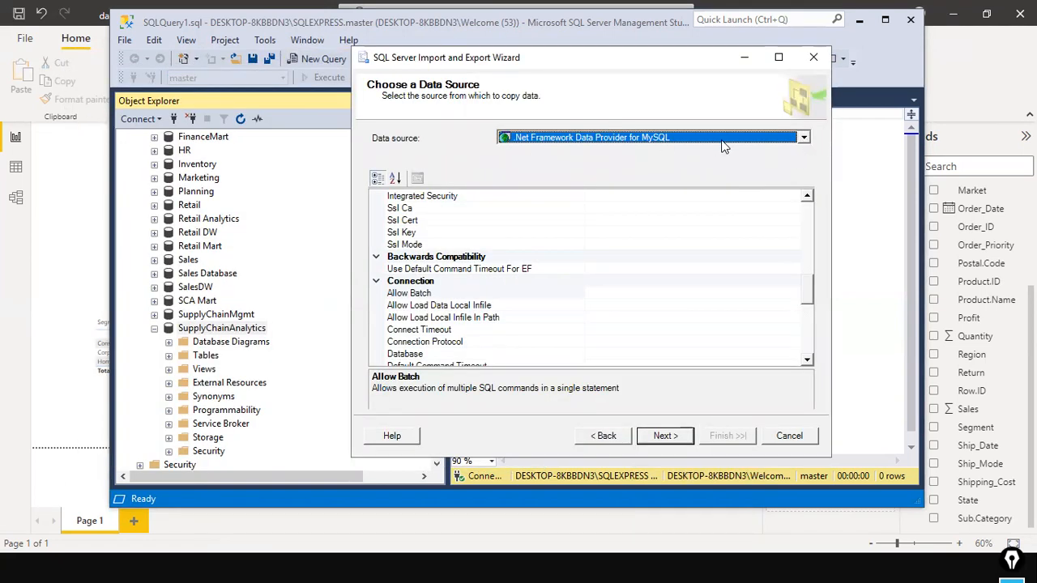
{"action": "left_click", "coordinate": [804, 137]}
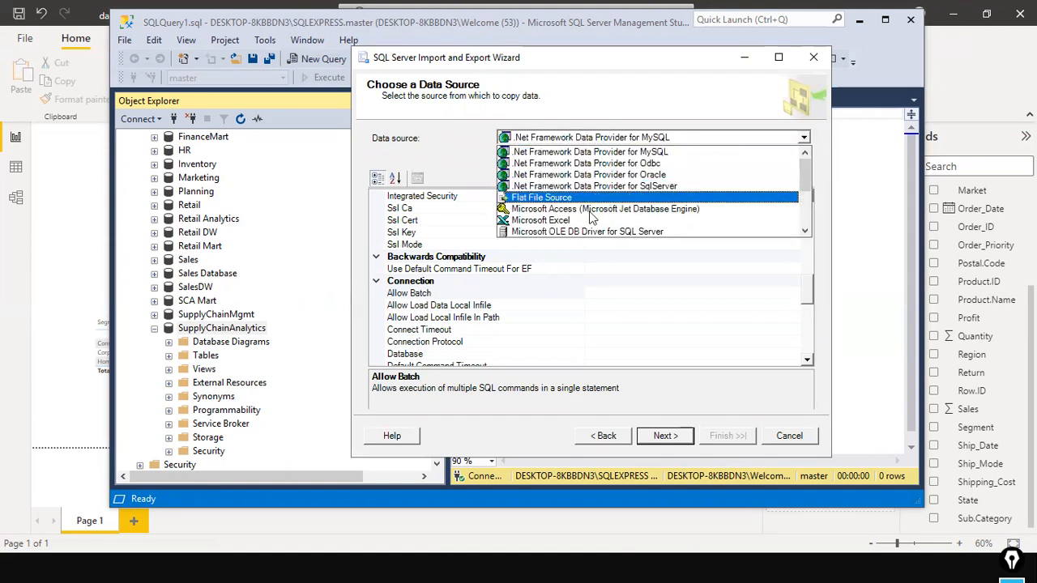
{"action": "left_click", "coordinate": [559, 220]}
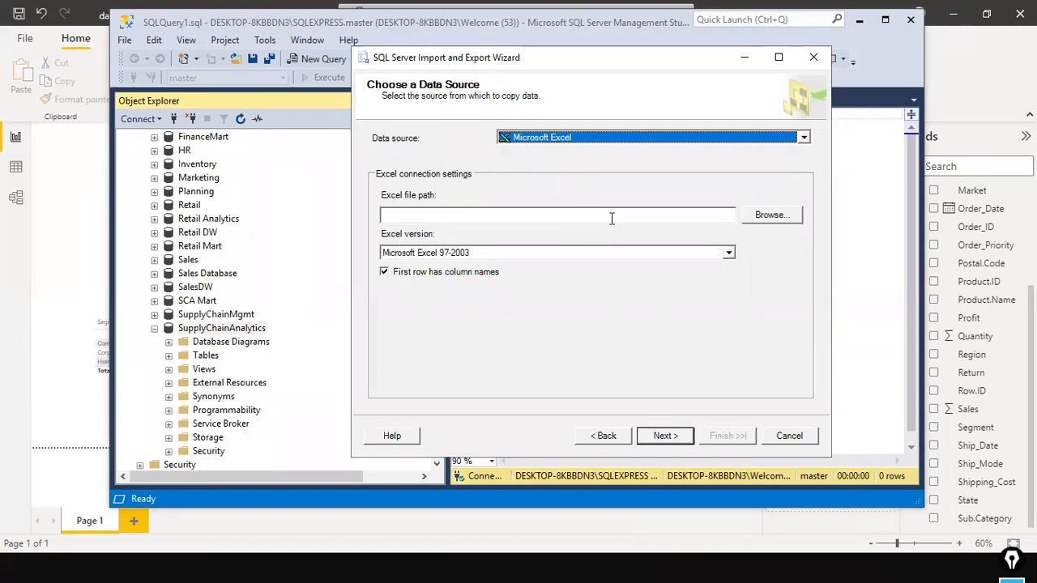
Step: Choose D:\dat1\DimCustomer.xls as the Excel file to import and accept the default version and column-name settings
{"action": "left_click", "coordinate": [782, 218]}
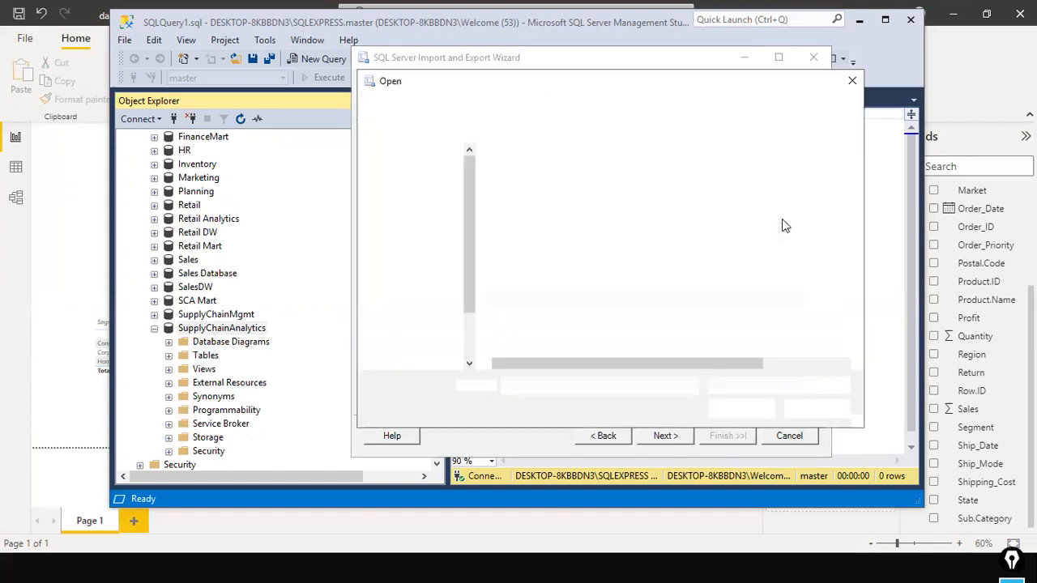
{"action": "left_click", "coordinate": [613, 290]}
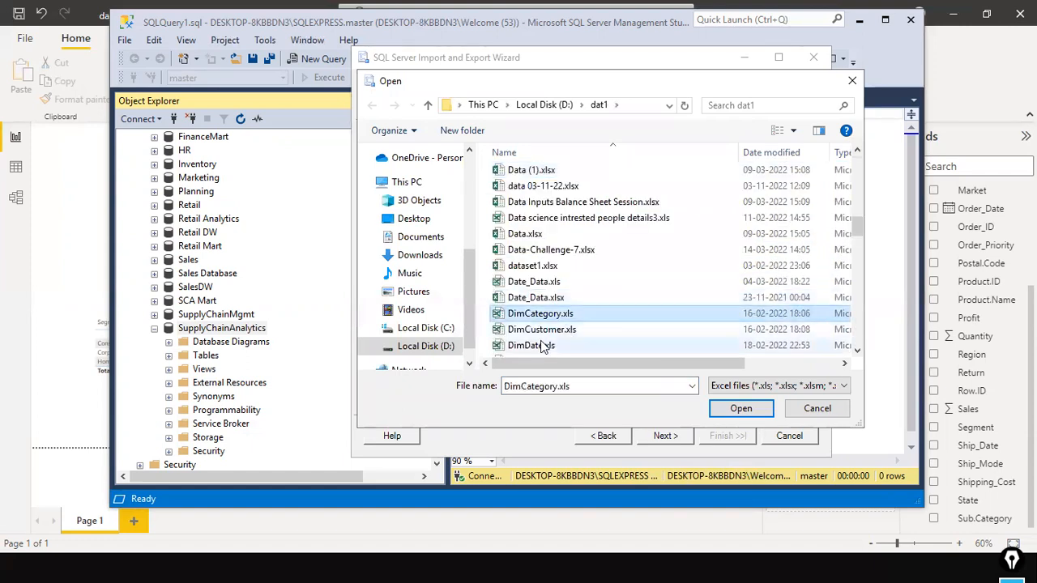
{"action": "left_click", "coordinate": [567, 329]}
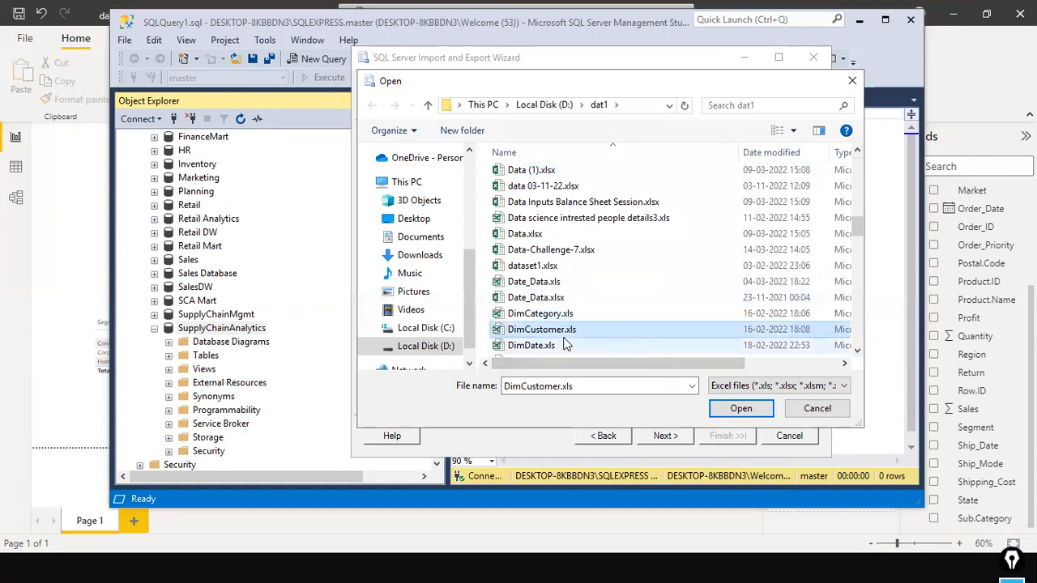
{"action": "left_click", "coordinate": [734, 410]}
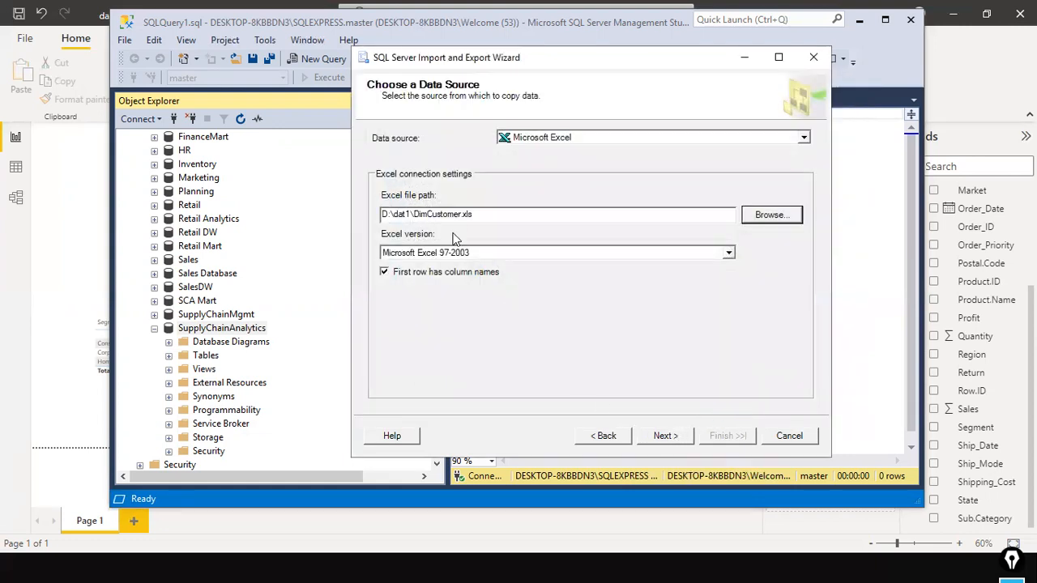
{"action": "left_click", "coordinate": [663, 436]}
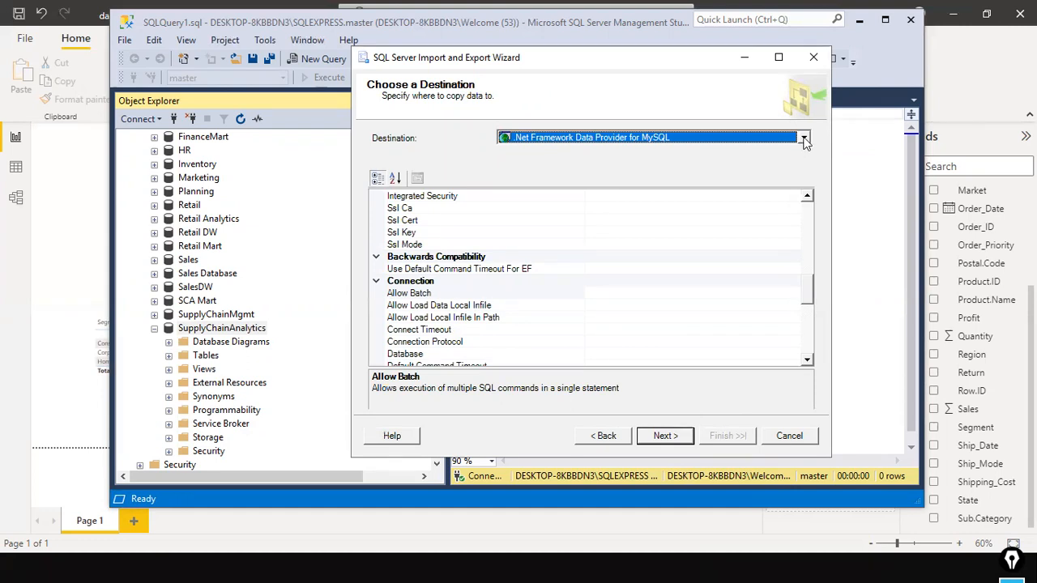
Step: Set the import destination to SQL Server Native Client 11.0 with the SupplyChainAnalytics database and Windows authentication
{"action": "left_click", "coordinate": [802, 139]}
{"action": "scroll", "coordinate": [794, 166], "scroll_direction": "down", "scroll_amount": 1}
{"action": "scroll", "coordinate": [793, 166], "scroll_direction": "down", "scroll_amount": 2}
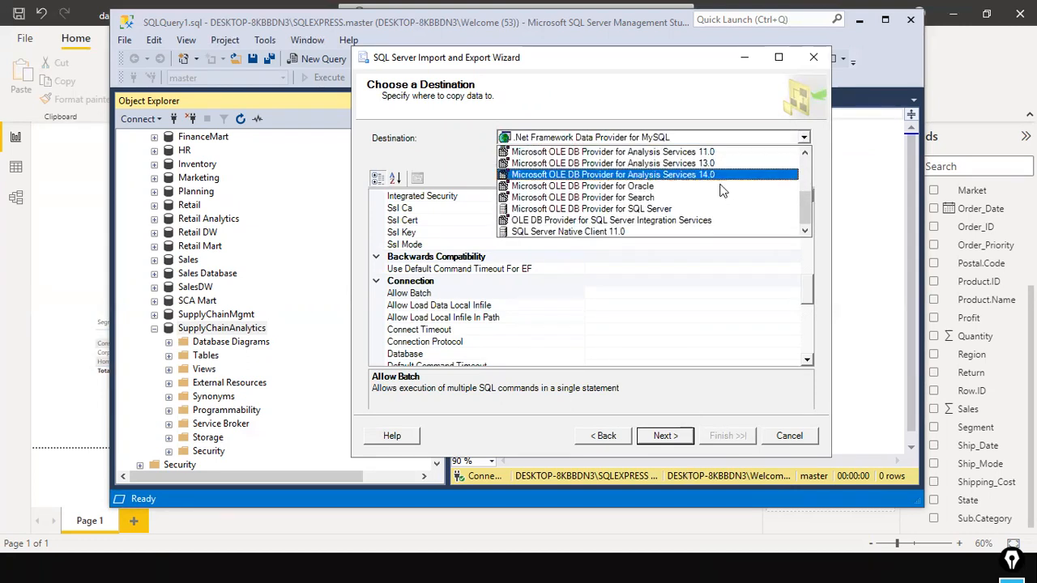
{"action": "left_click", "coordinate": [611, 234]}
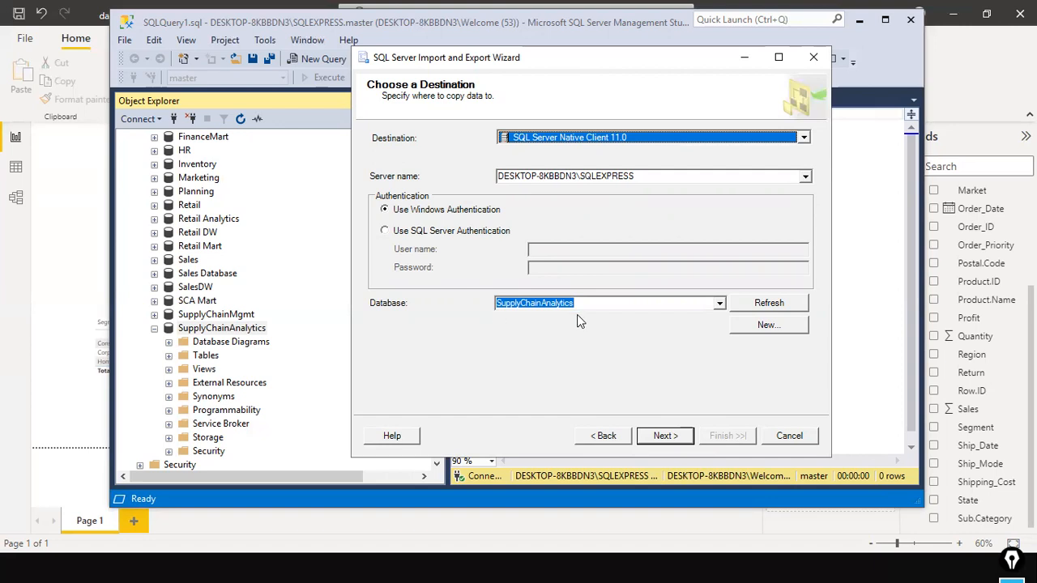
{"action": "left_click", "coordinate": [669, 436]}
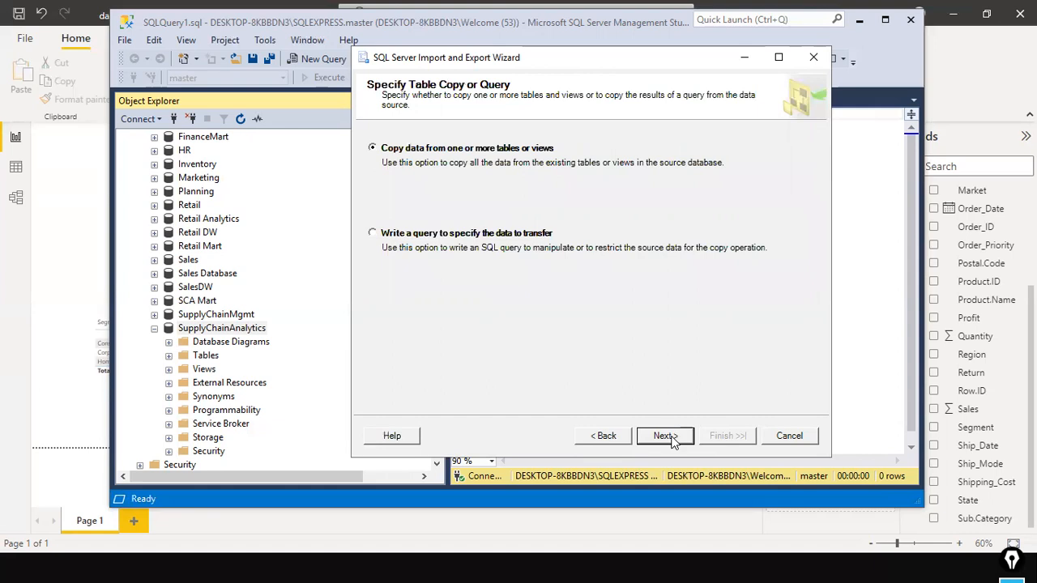
Step: Accept copying data from tables or views and preview the data of the source sheet Sheet1$
{"action": "left_click", "coordinate": [665, 436]}
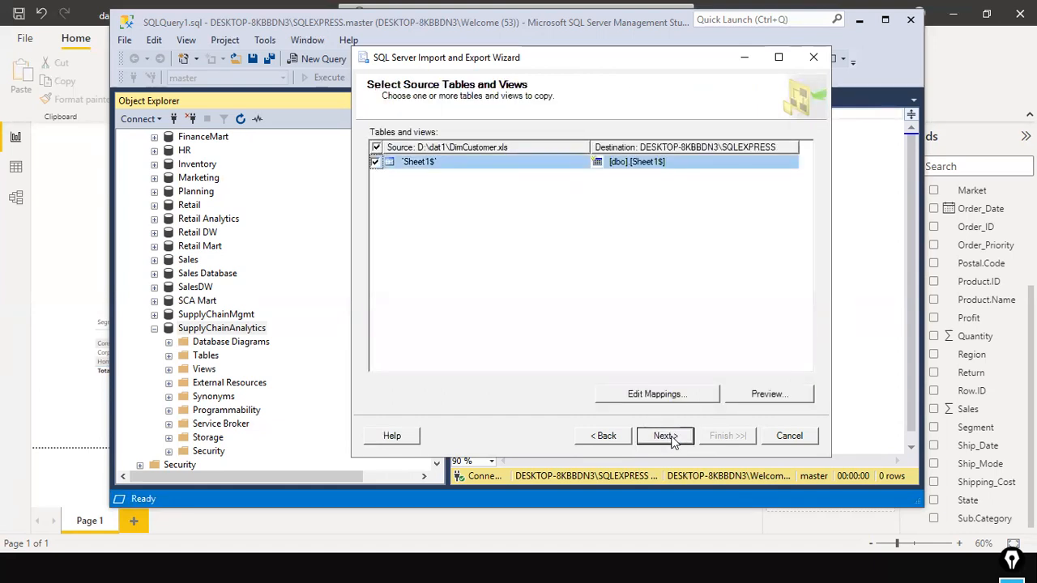
{"action": "left_click", "coordinate": [753, 396]}
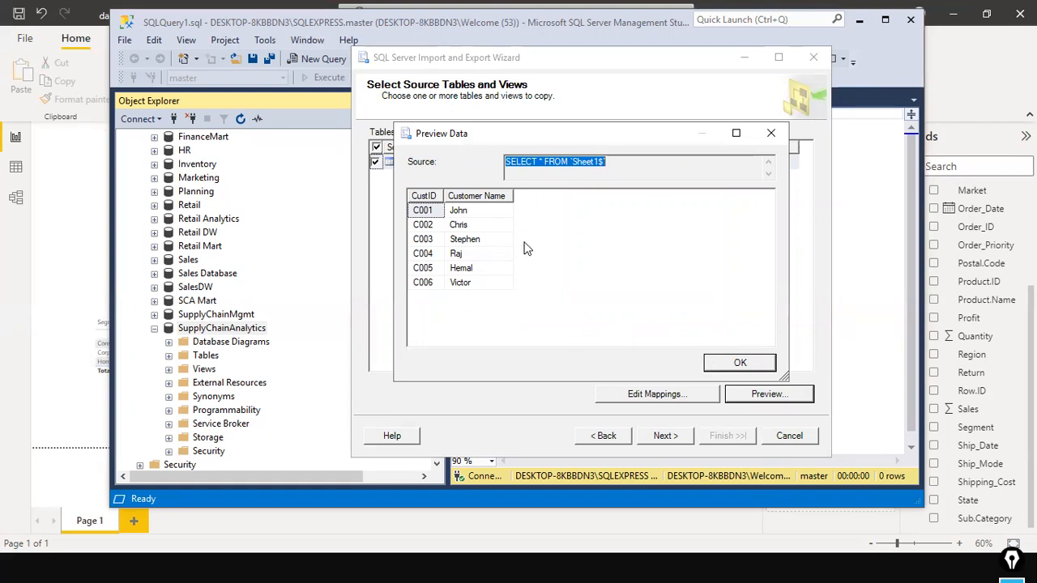
{"action": "left_click", "coordinate": [737, 364]}
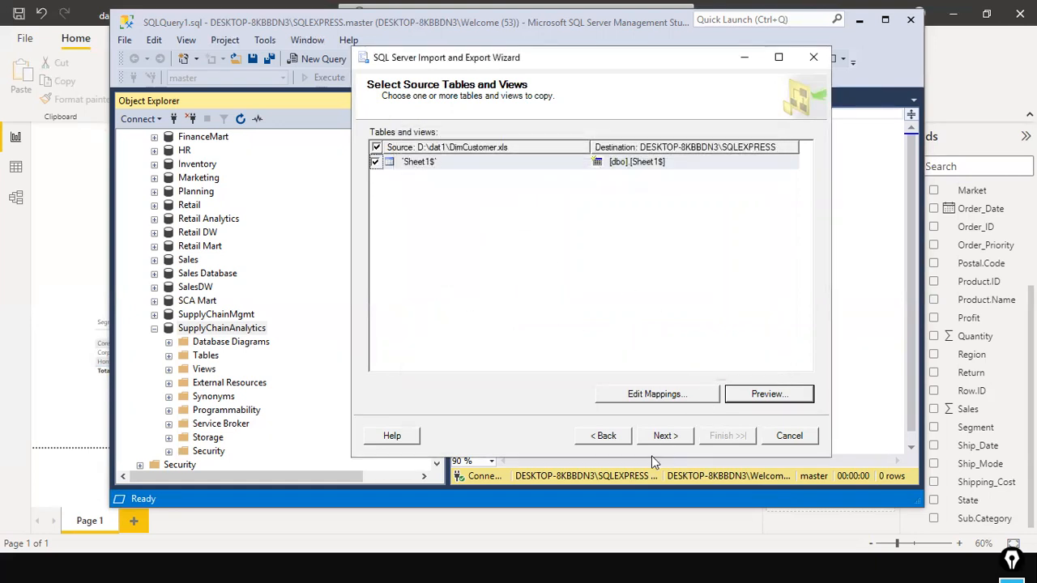
Step: Run the import of Sheet1$ immediately and close the wizard
{"action": "left_click", "coordinate": [664, 436]}
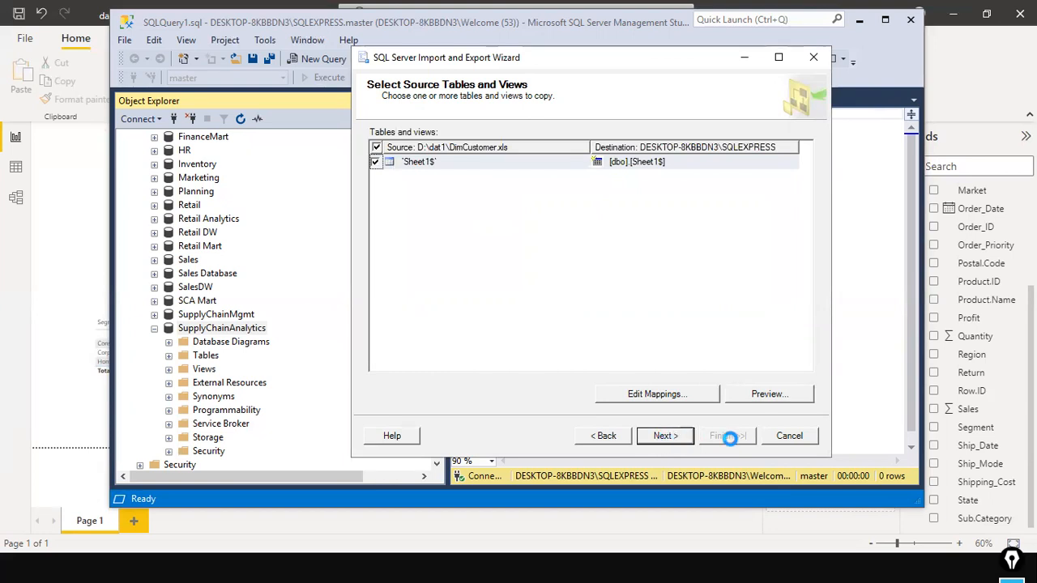
{"action": "left_click", "coordinate": [729, 435]}
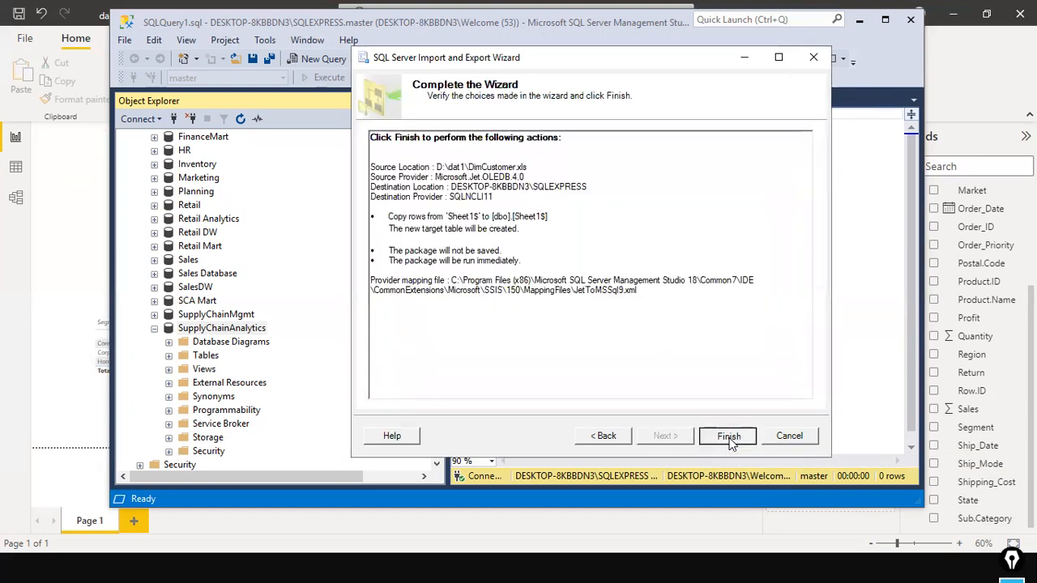
{"action": "left_click", "coordinate": [729, 436]}
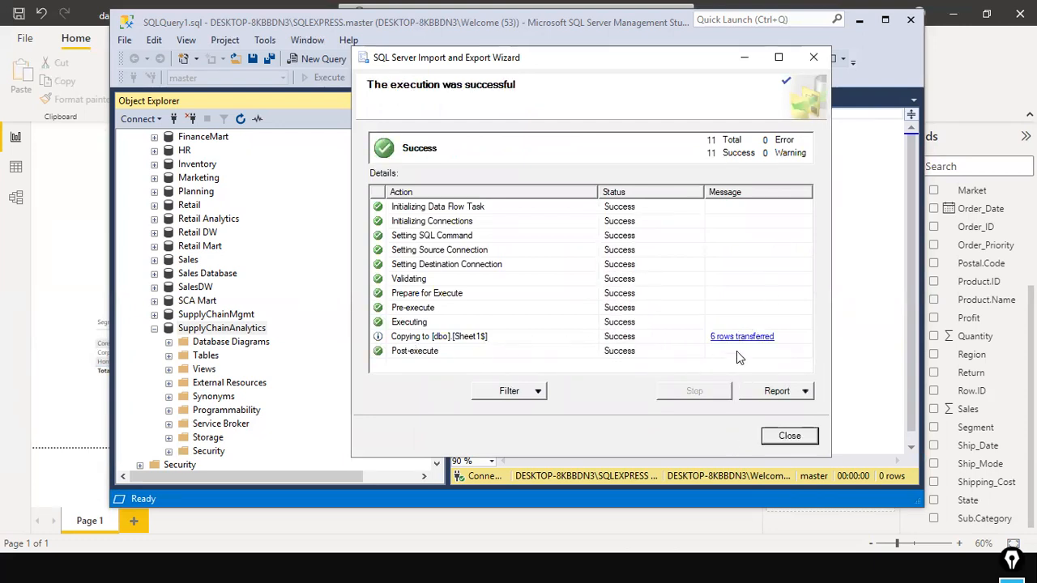
{"action": "left_click", "coordinate": [799, 437]}
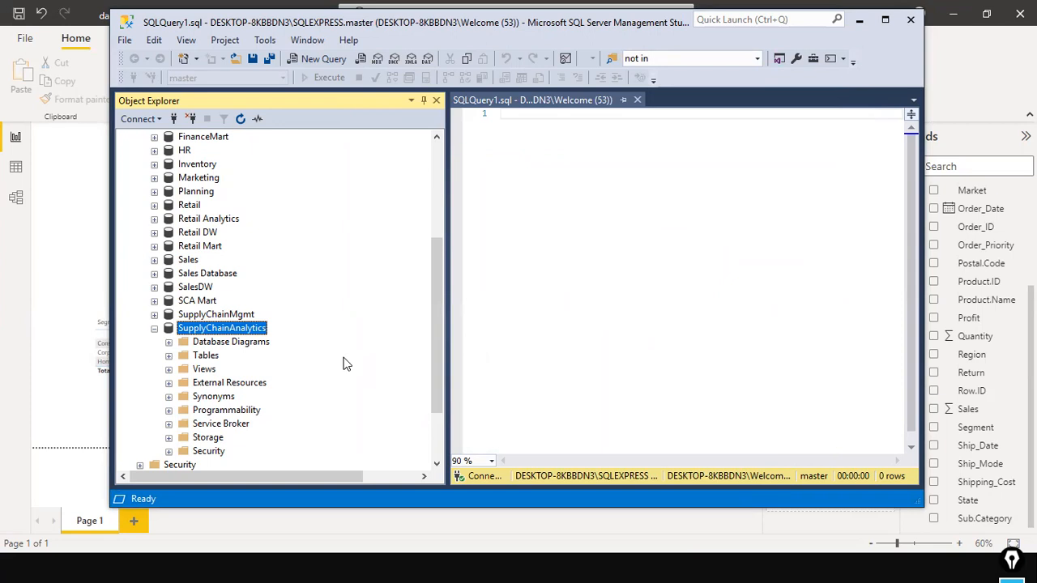
Step: Rename the imported Sheet1$ table in the SupplyChainAnalytics Tables folder to DimCustomer
{"action": "left_click", "coordinate": [168, 369]}
{"action": "left_click", "coordinate": [168, 356]}
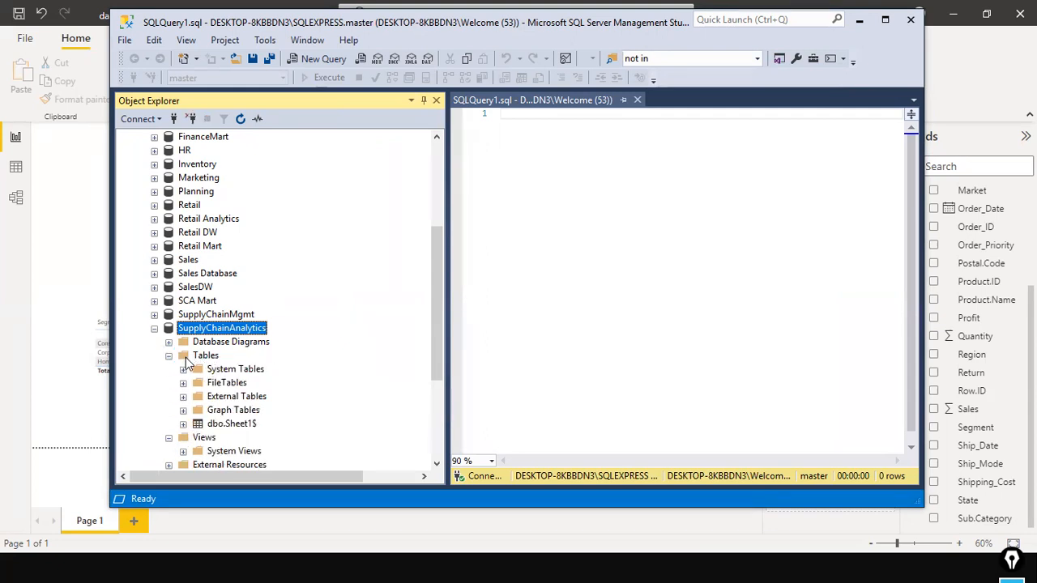
{"action": "left_click", "coordinate": [246, 426]}
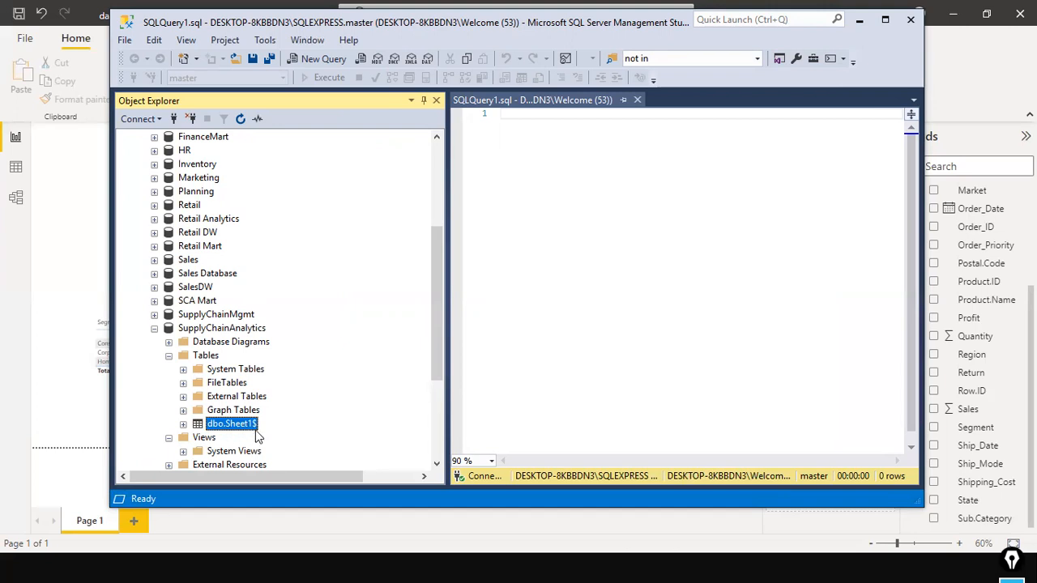
{"action": "right_click", "coordinate": [242, 429]}
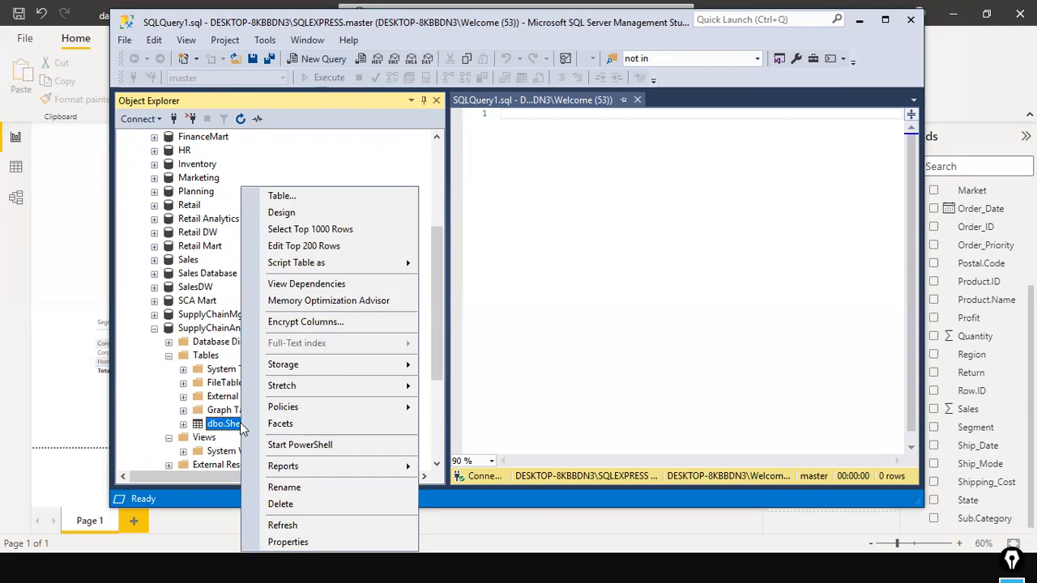
{"action": "left_click", "coordinate": [292, 487]}
{"action": "type", "text": "DimCustomer"}
{"action": "key", "text": "Return"}
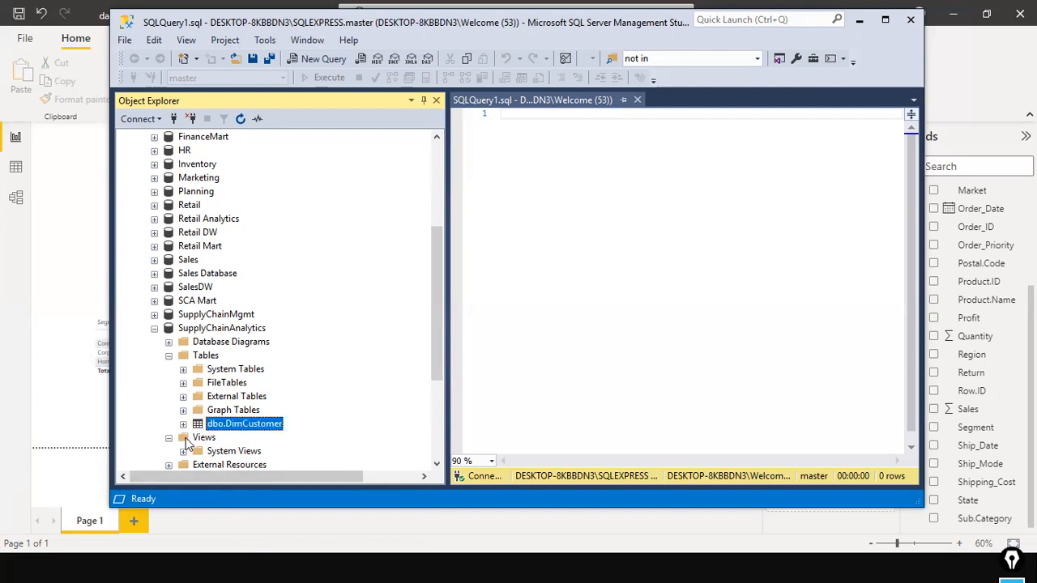
Step: Show the columns of the DimCustomer table and query its top 1000 rows
{"action": "left_click", "coordinate": [183, 423]}
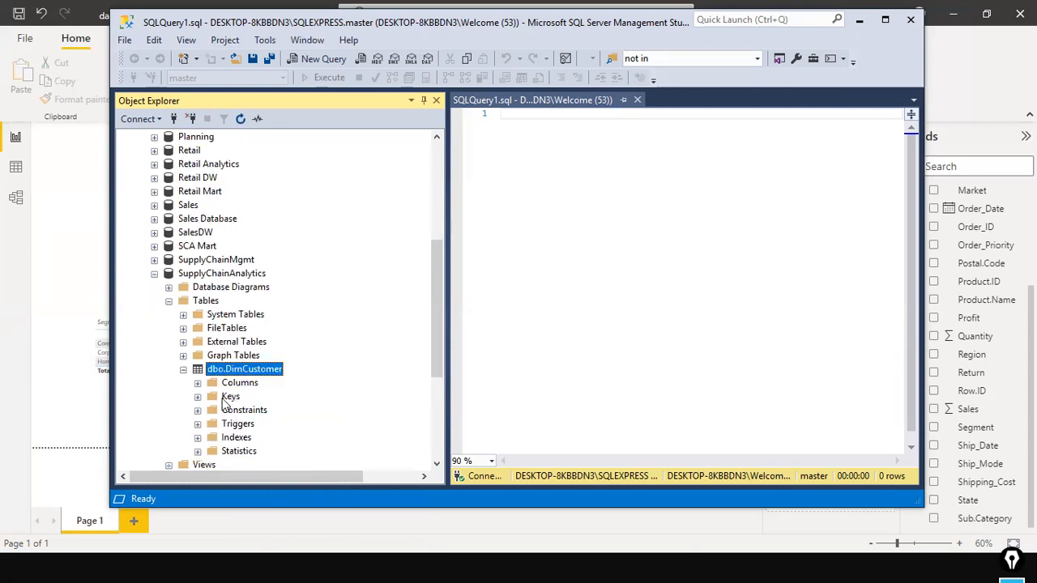
{"action": "left_click", "coordinate": [198, 384]}
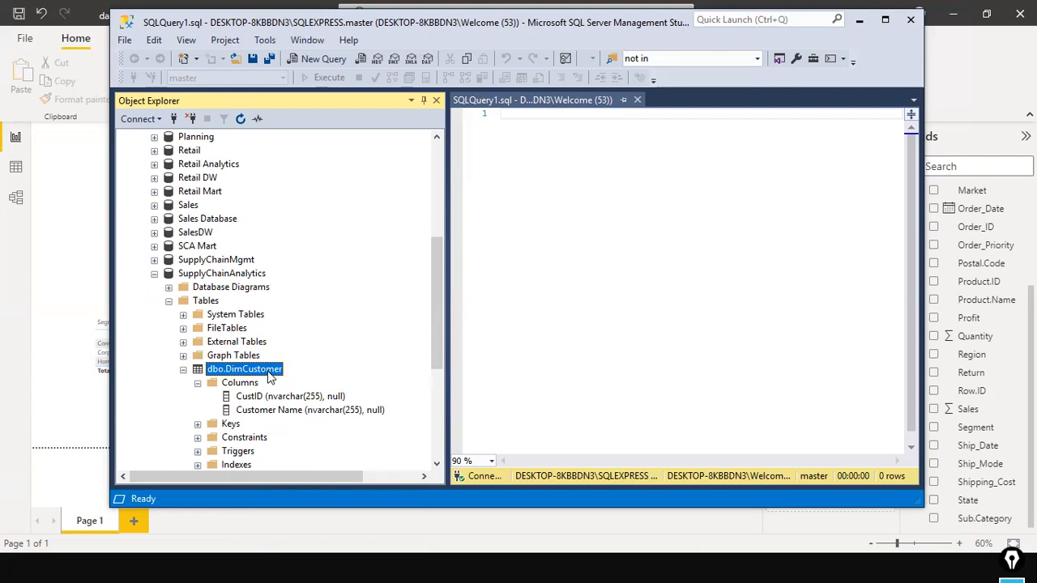
{"action": "right_click", "coordinate": [267, 375]}
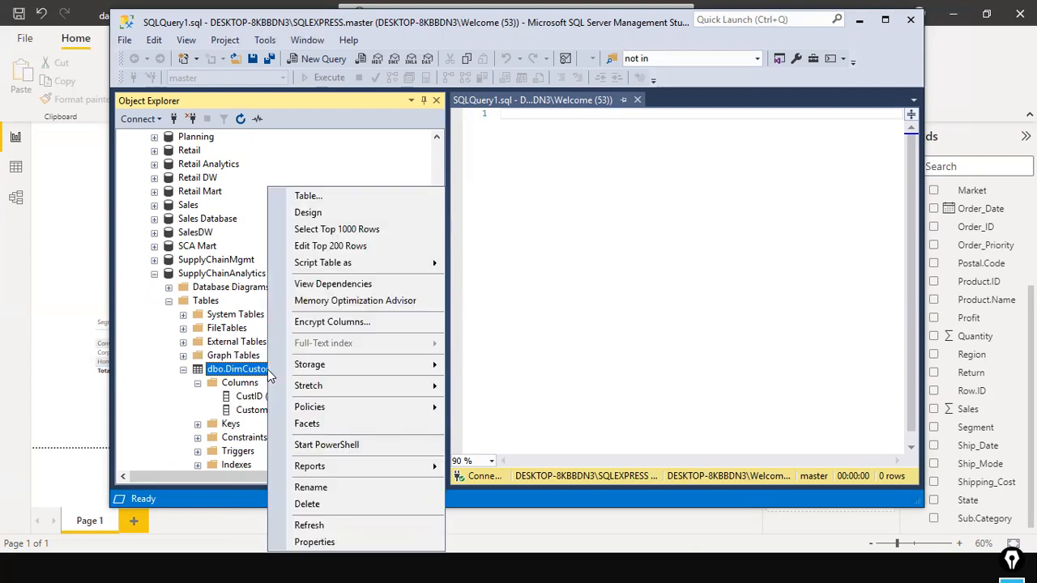
{"action": "left_click", "coordinate": [360, 229]}
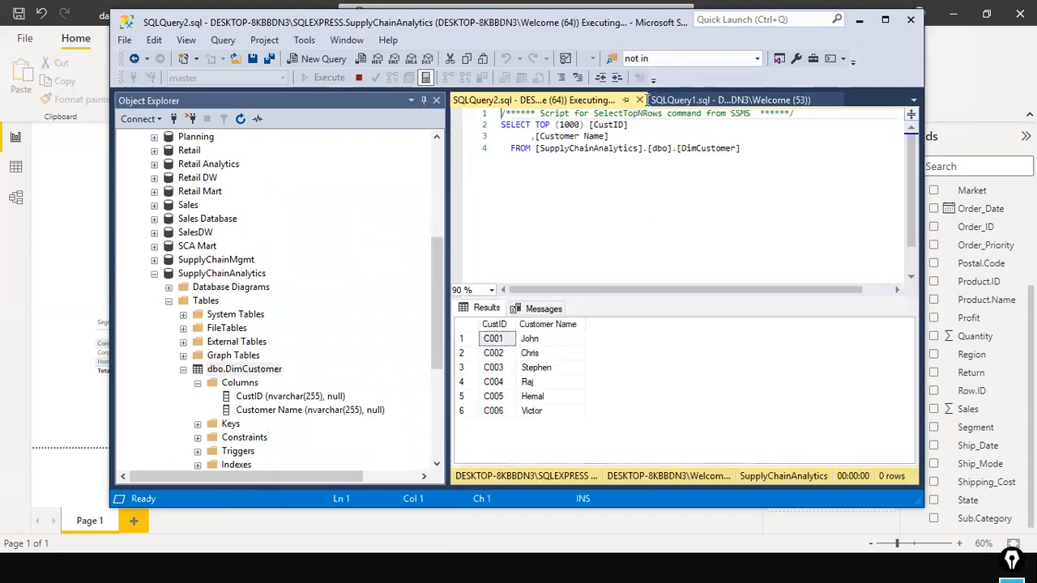
Step: Highlight the SELECT query on DimCustomer to review it, and view the messages from its execution
{"action": "left_click_drag", "start_coordinate": [770, 162], "coordinate": [442, 123]}
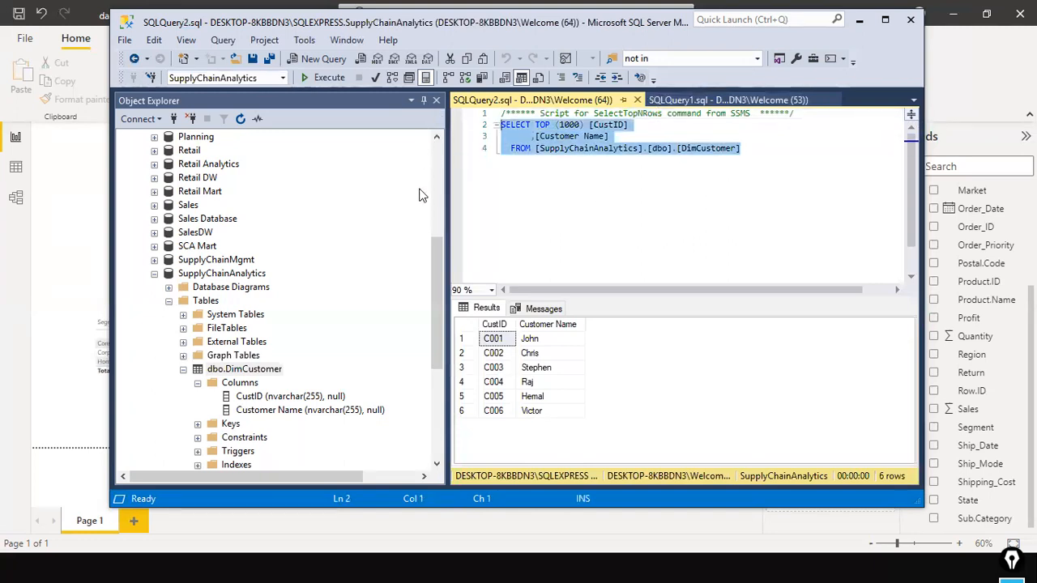
{"action": "left_click", "coordinate": [596, 187]}
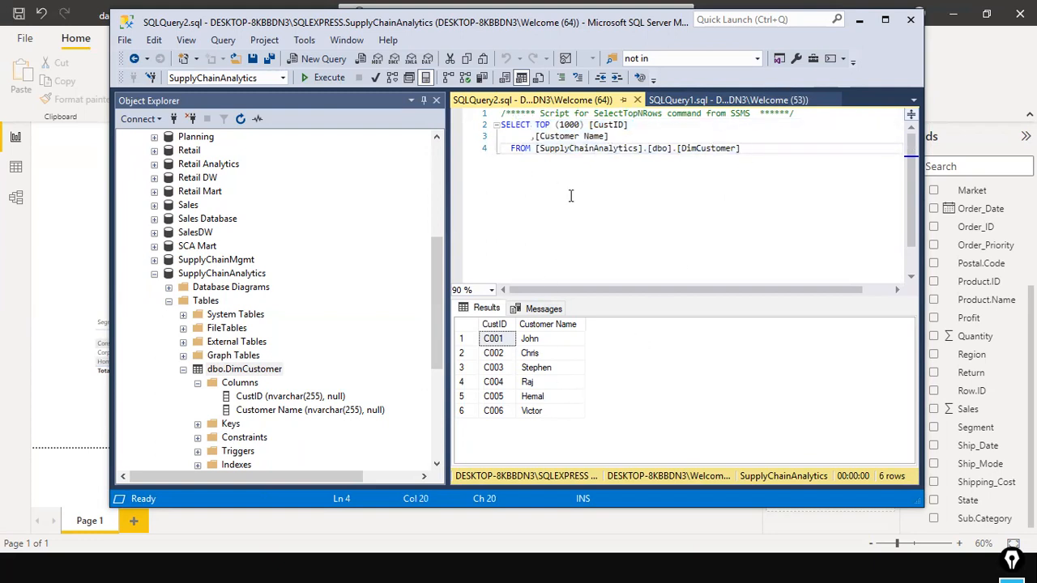
{"action": "left_click", "coordinate": [742, 156]}
{"action": "left_click_drag", "start_coordinate": [743, 159], "coordinate": [427, 118]}
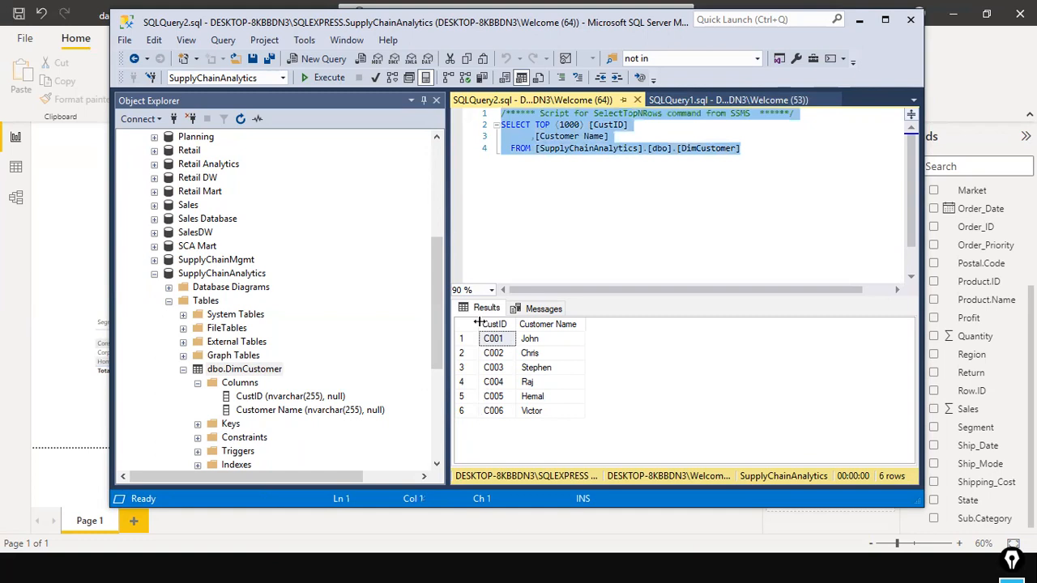
{"action": "left_click", "coordinate": [536, 310]}
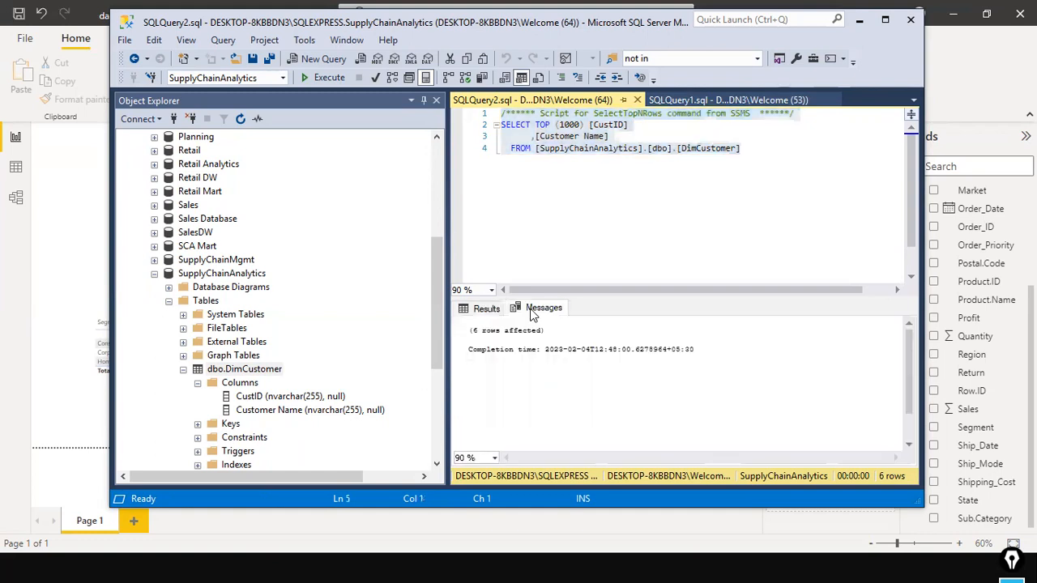
Step: Read the execution messages of the DimCustomer query, and go back to its results to examine the rows and row count
{"action": "left_click_drag", "start_coordinate": [480, 332], "coordinate": [554, 331]}
{"action": "left_click_drag", "start_coordinate": [502, 356], "coordinate": [703, 356]}
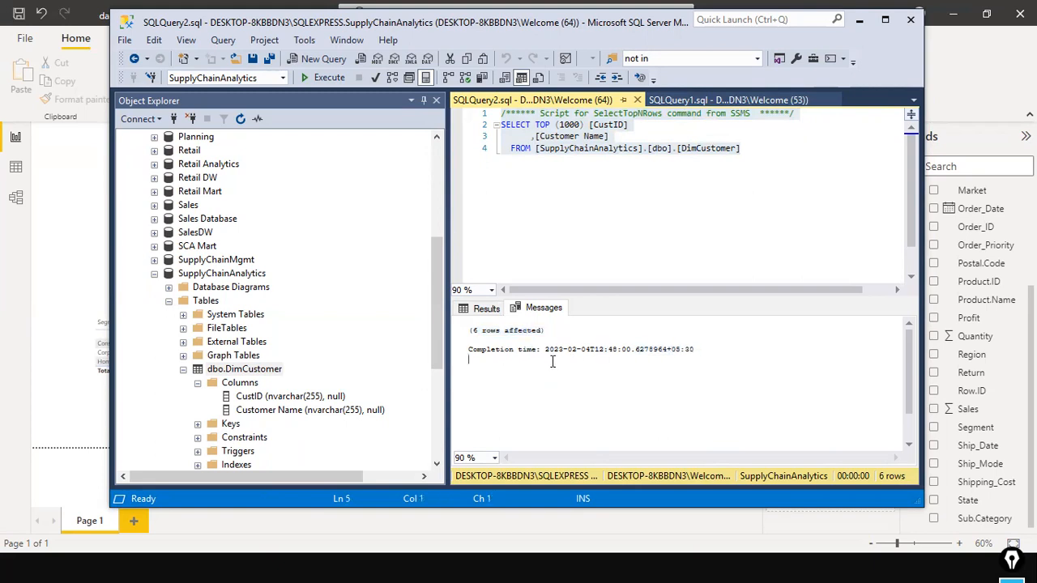
{"action": "left_click_drag", "start_coordinate": [463, 356], "coordinate": [463, 357]}
{"action": "left_click", "coordinate": [477, 311]}
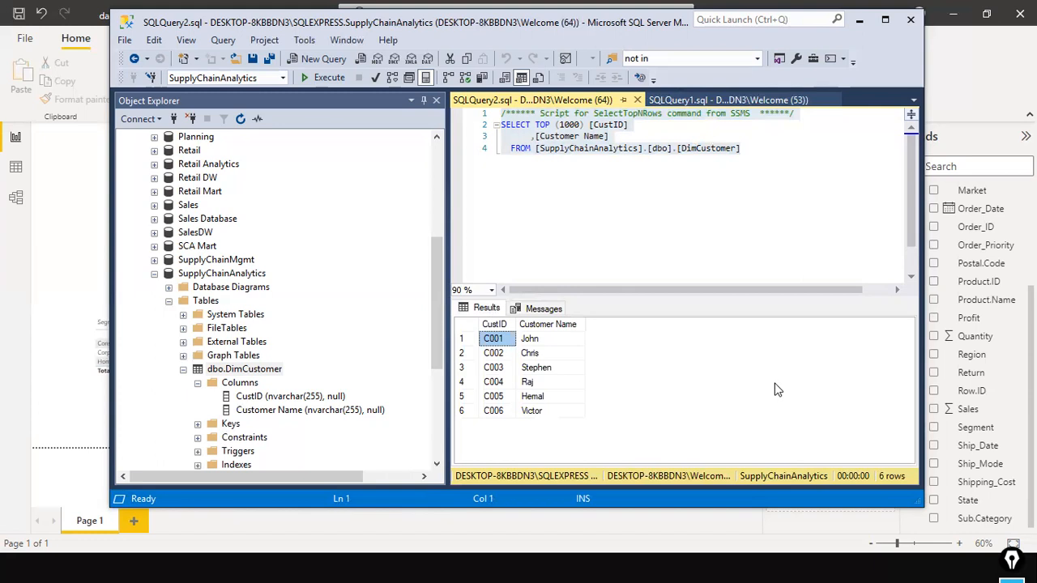
{"action": "left_click_drag", "start_coordinate": [833, 319], "coordinate": [878, 468]}
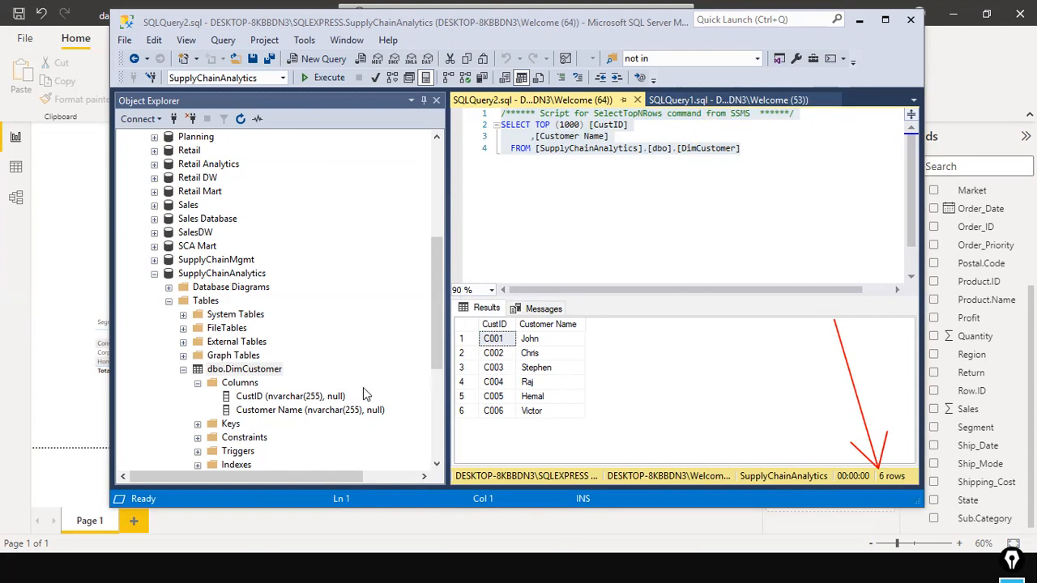
Step: Switch to Power BI Desktop and start getting data from a SQL Server database
{"action": "key", "text": "alt+Tab"}
{"action": "key", "text": "alt+Tab"}
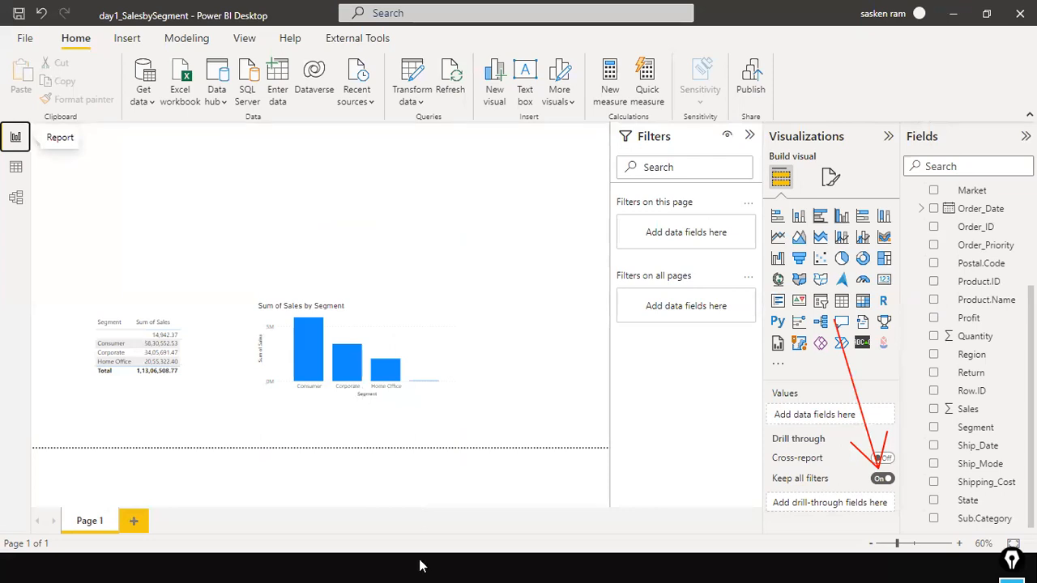
{"action": "left_click", "coordinate": [148, 103]}
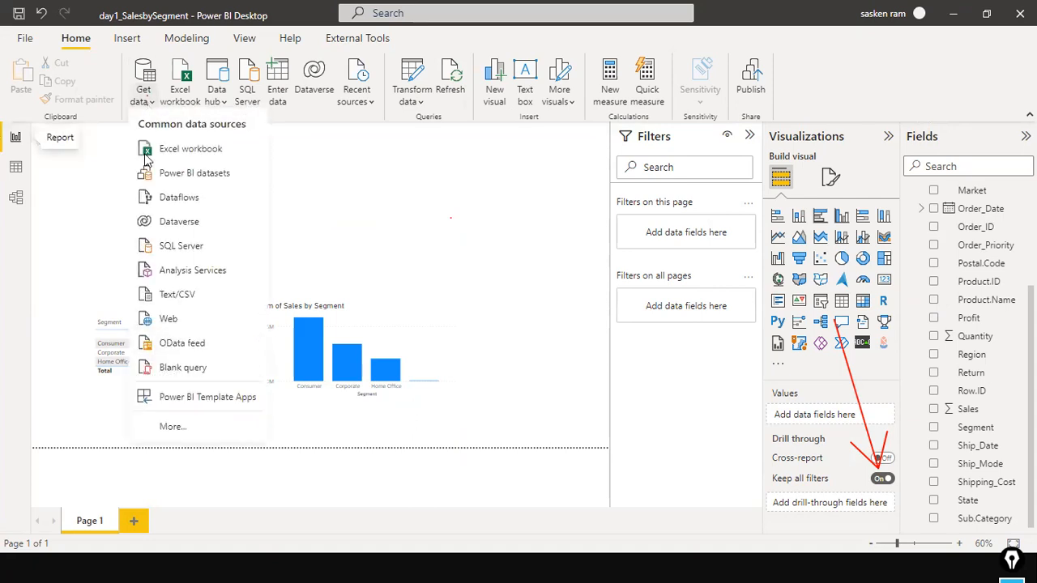
{"action": "left_click", "coordinate": [191, 248]}
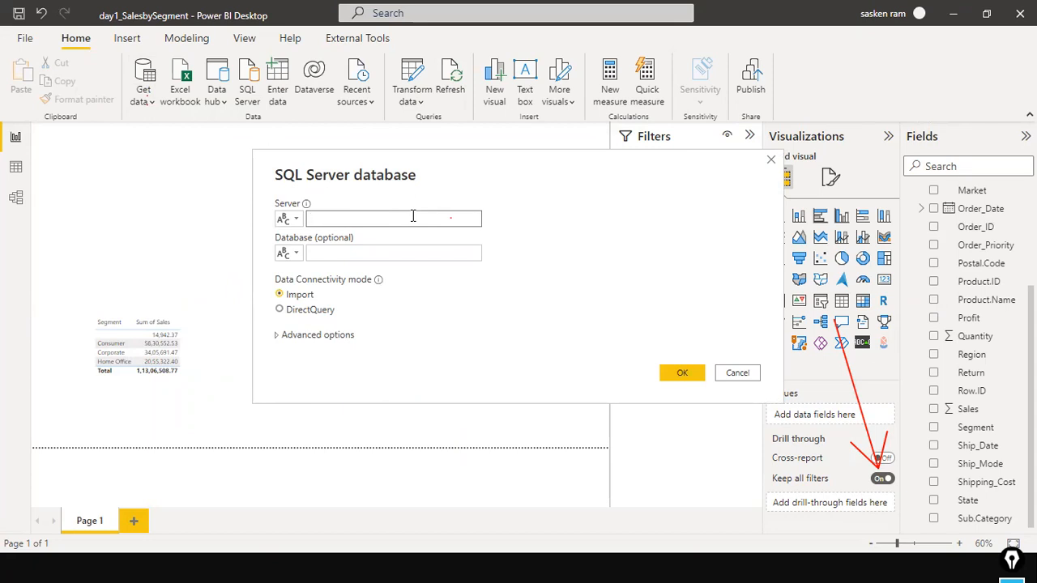
Step: Switch to SQL Server Management Studio and copy the server name from a new Database Engine connection
{"action": "key", "text": "alt+Tab"}
{"action": "key", "text": "alt+Tab"}
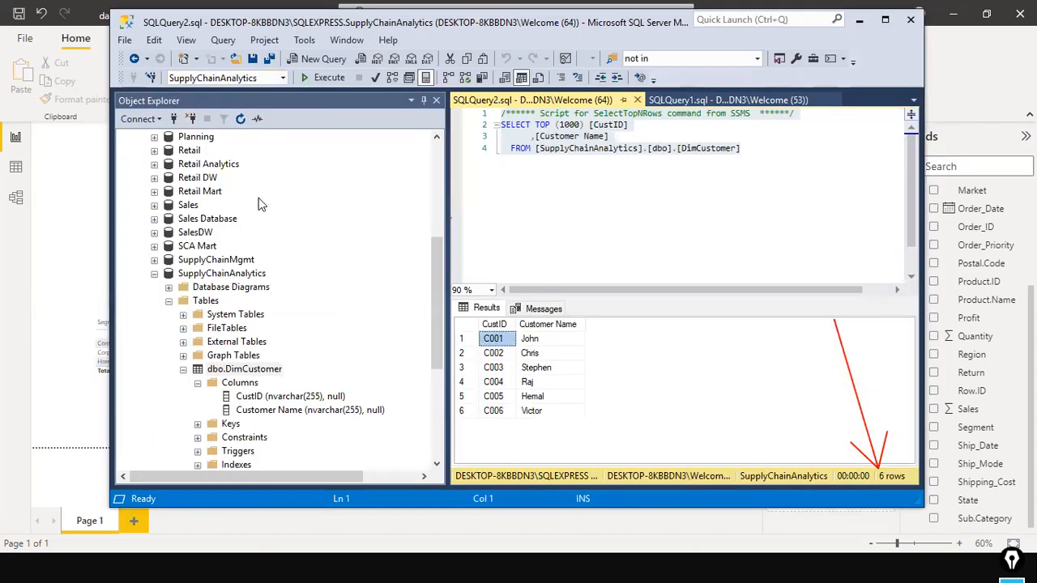
{"action": "left_click", "coordinate": [436, 142]}
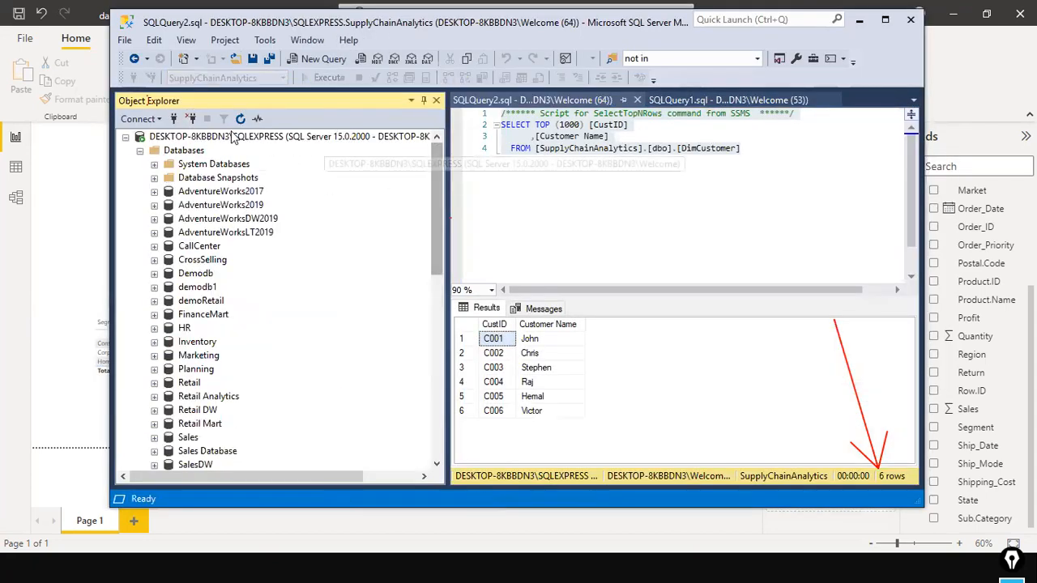
{"action": "left_click", "coordinate": [159, 120]}
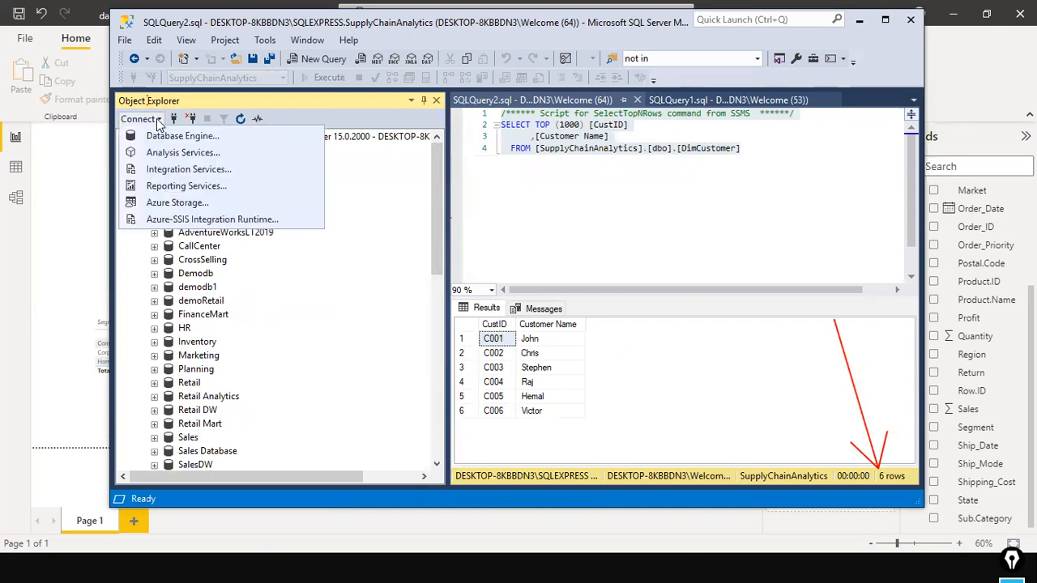
{"action": "left_click", "coordinate": [182, 135]}
{"action": "left_click_drag", "start_coordinate": [636, 192], "coordinate": [463, 191]}
{"action": "right_click", "coordinate": [490, 191]}
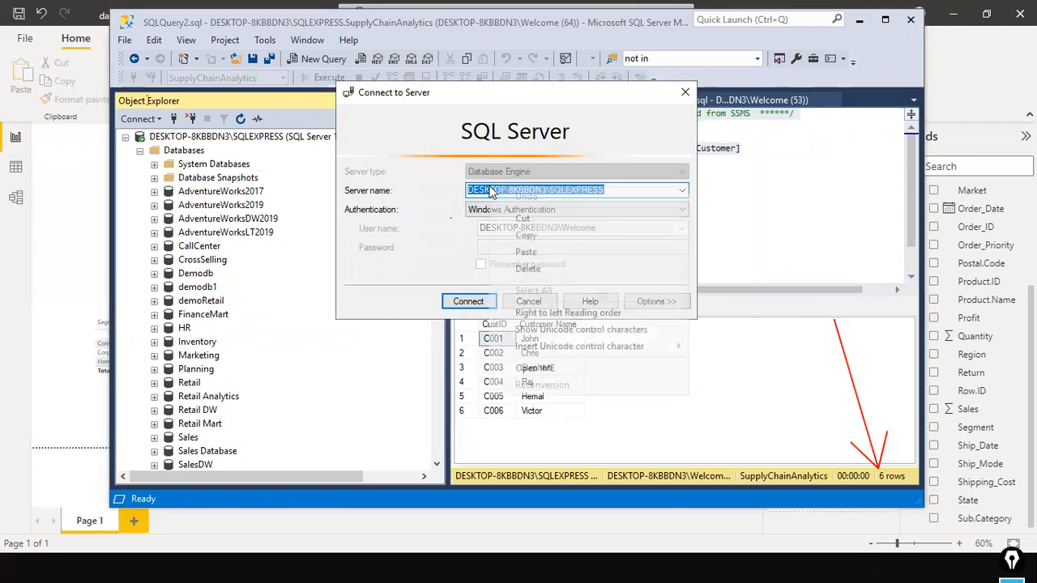
{"action": "left_click", "coordinate": [545, 238]}
Step: Return to Power BI Desktop and set the connection's server to the copied name DESKTOP-8KBBDN3\SQLEXPRESS
{"action": "key", "text": "alt+Tab"}
{"action": "left_click", "coordinate": [378, 218]}
{"action": "key", "text": "ctrl+v"}
Step: Cancel the Management Studio connection, look up the database name there, and set the Power BI connection's database to SupplyChainAnalytics
{"action": "left_click", "coordinate": [357, 253]}
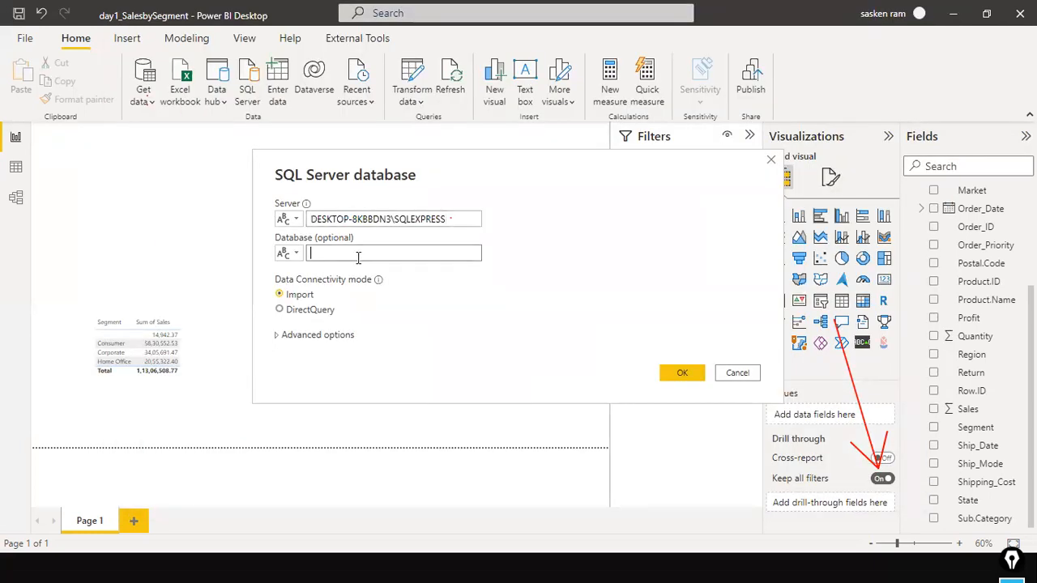
{"action": "key", "text": "alt+Tab"}
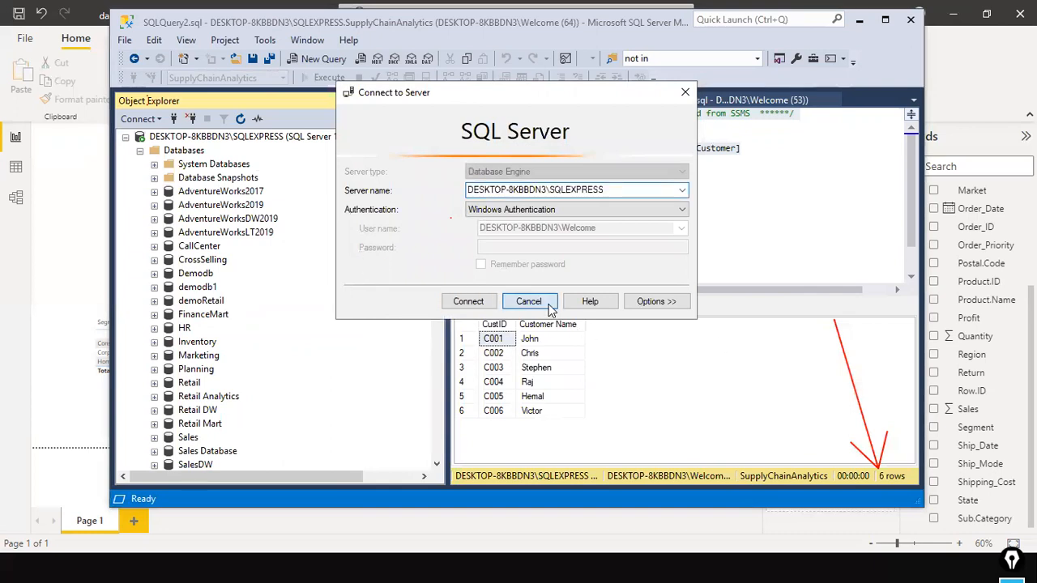
{"action": "left_click", "coordinate": [551, 306]}
{"action": "scroll", "coordinate": [328, 379], "scroll_direction": "down", "scroll_amount": 7}
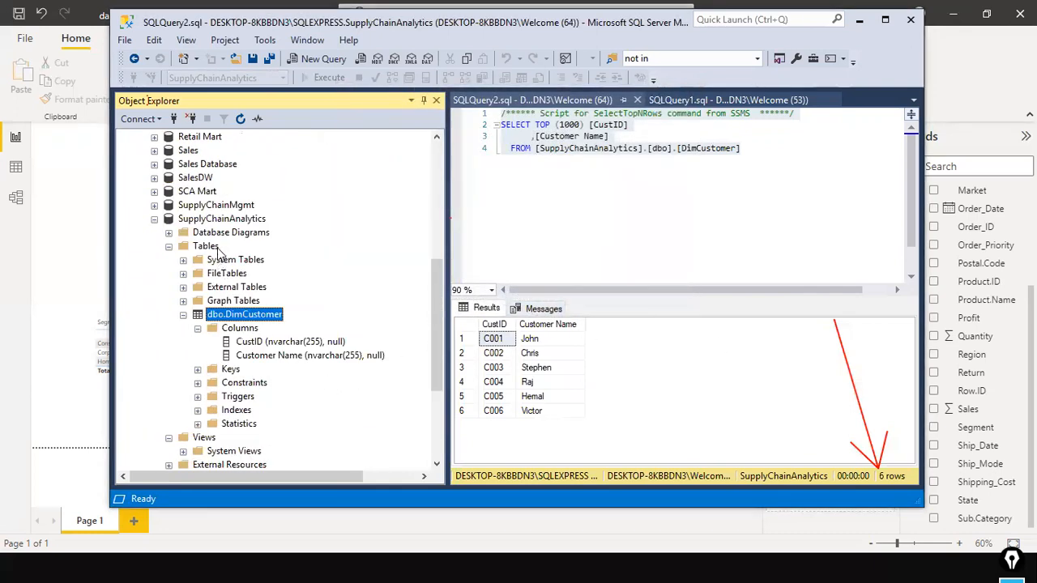
{"action": "left_click", "coordinate": [227, 224]}
{"action": "key", "text": "alt+Tab"}
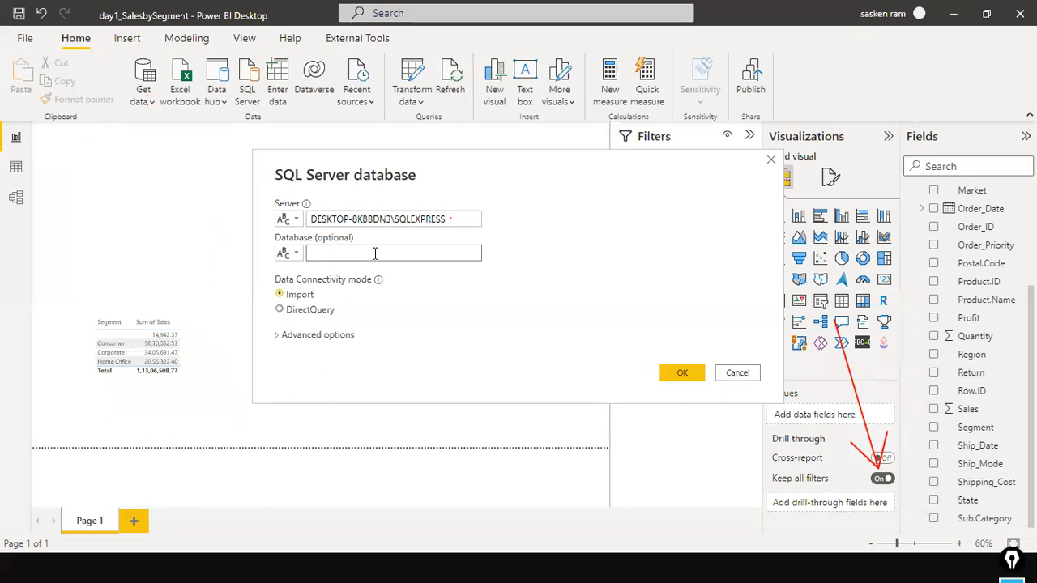
{"action": "type", "text": "SupplyChainAnalytics"}
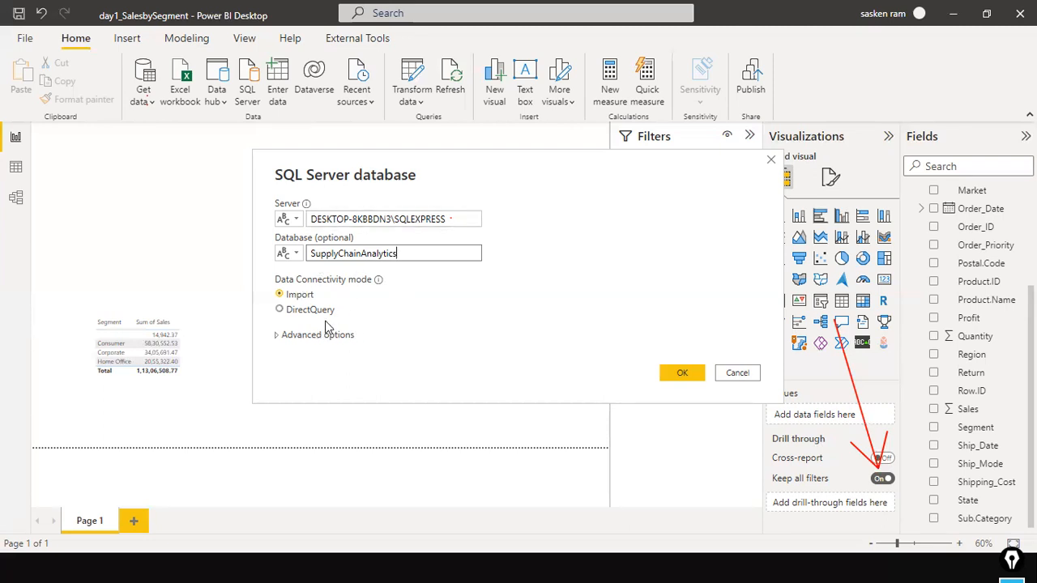
Step: Review the advanced options, connect in Import mode, and bring the DimCustomer table into the report
{"action": "left_click", "coordinate": [277, 337]}
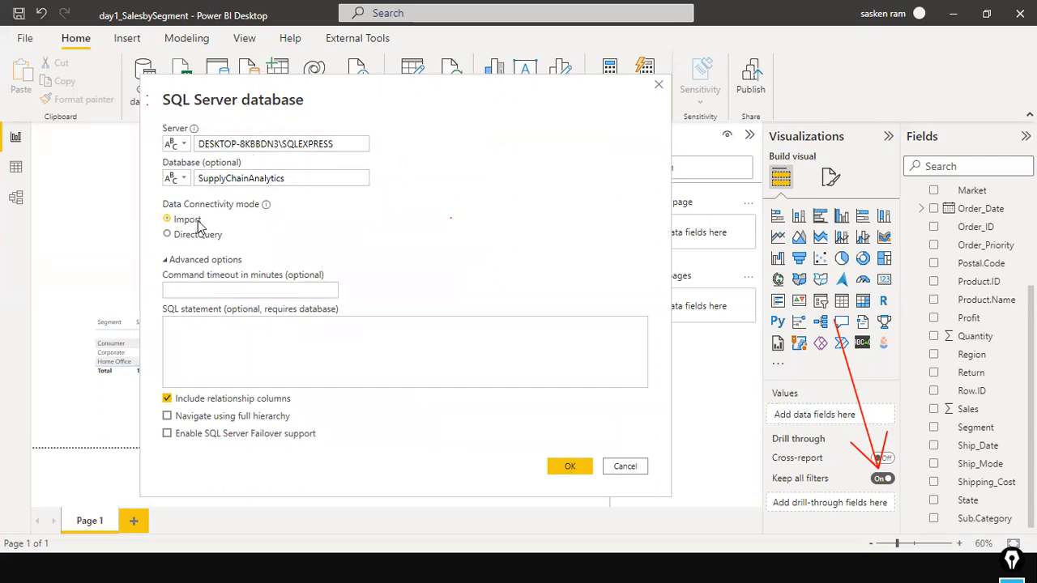
{"action": "left_click", "coordinate": [171, 260]}
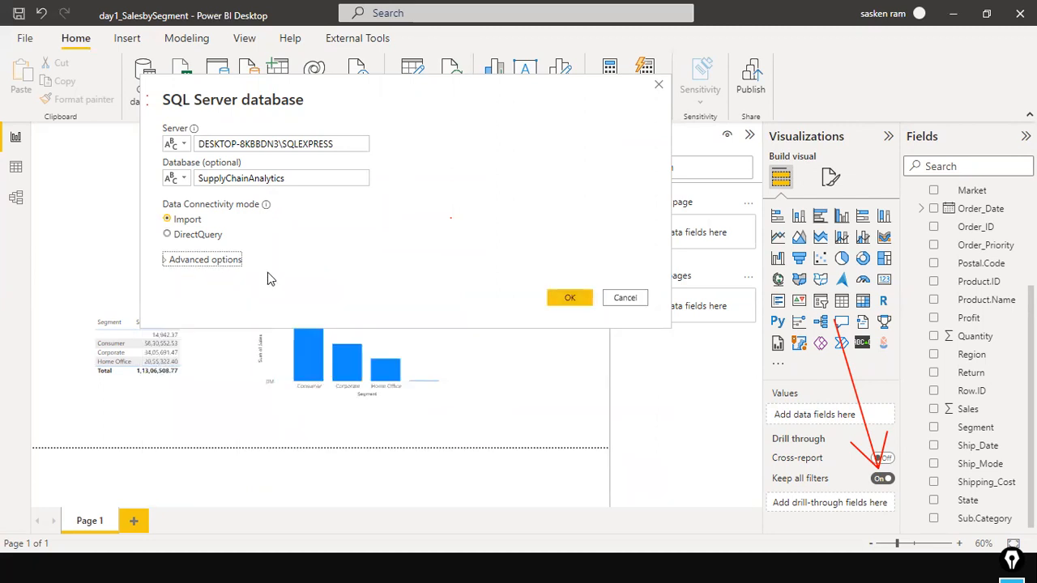
{"action": "left_click", "coordinate": [567, 299]}
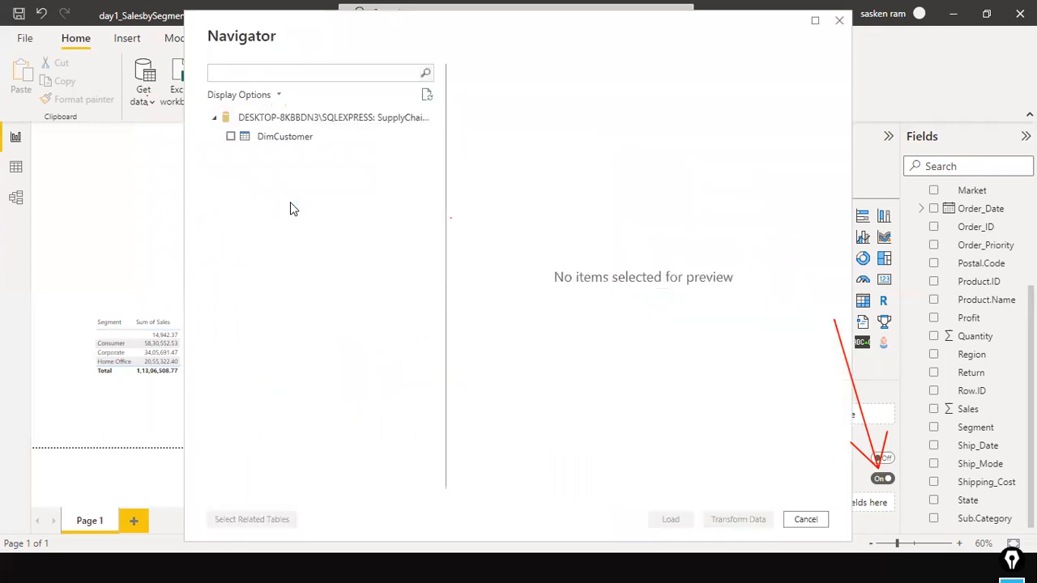
{"action": "left_click", "coordinate": [230, 137]}
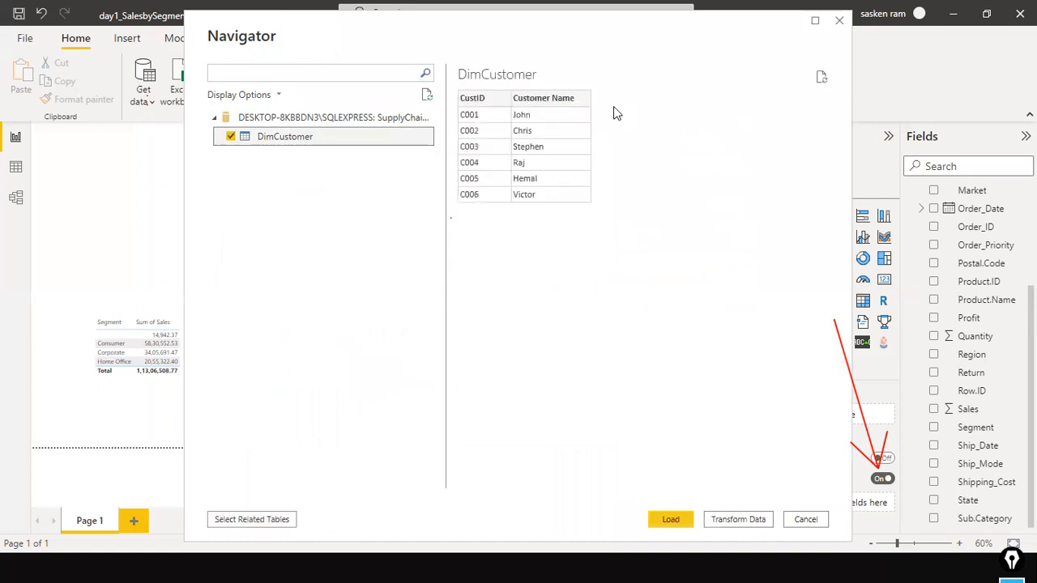
{"action": "left_click", "coordinate": [671, 519]}
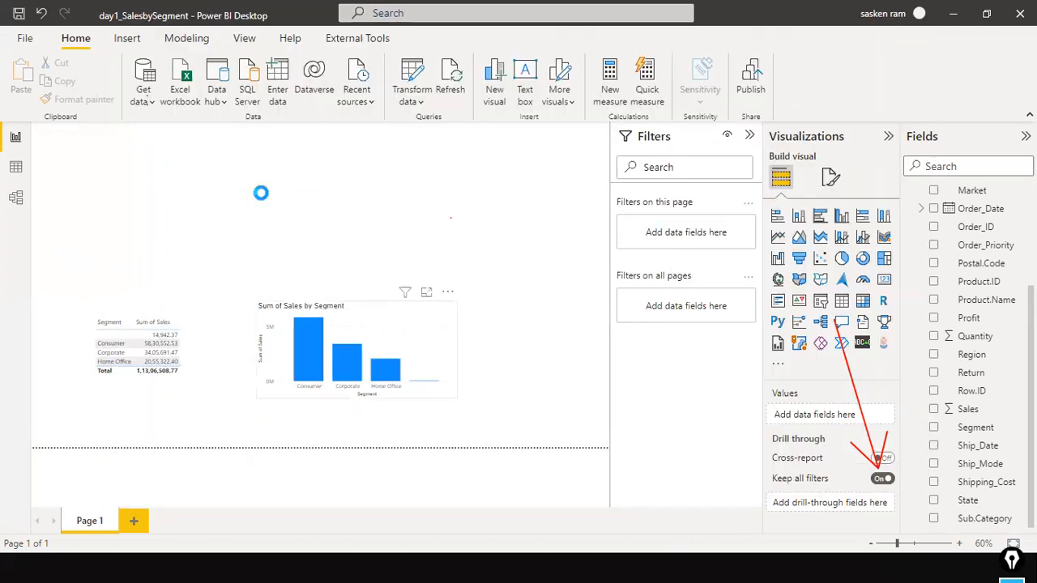
Step: Switch to SQL Server Management Studio to review DimCustomer's columns and rows, and return to Power BI Desktop to check the Fields list
{"action": "key", "text": "alt+Tab"}
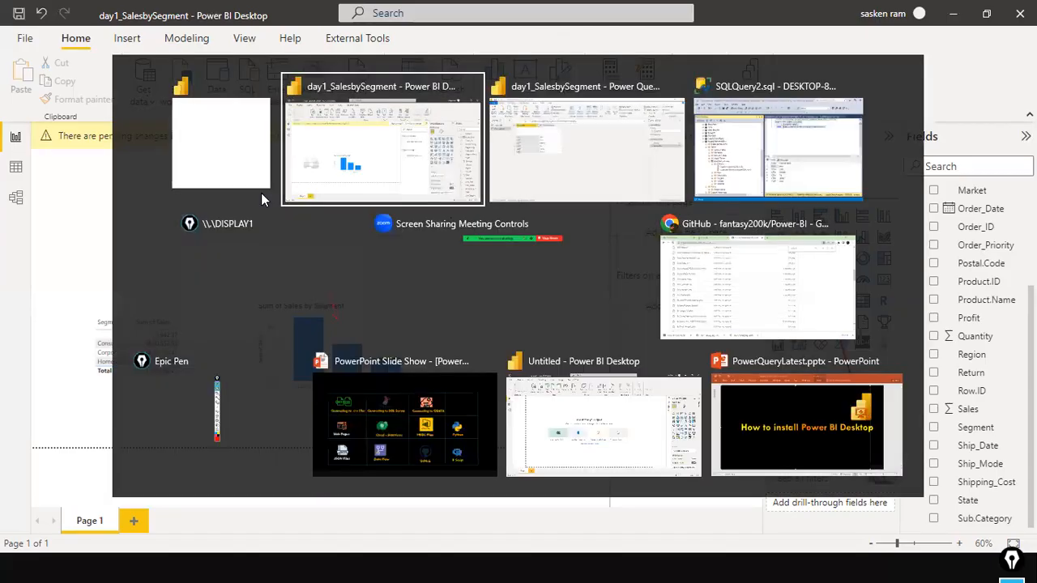
{"action": "key", "text": "Tab"}
{"action": "key", "text": "Tab"}
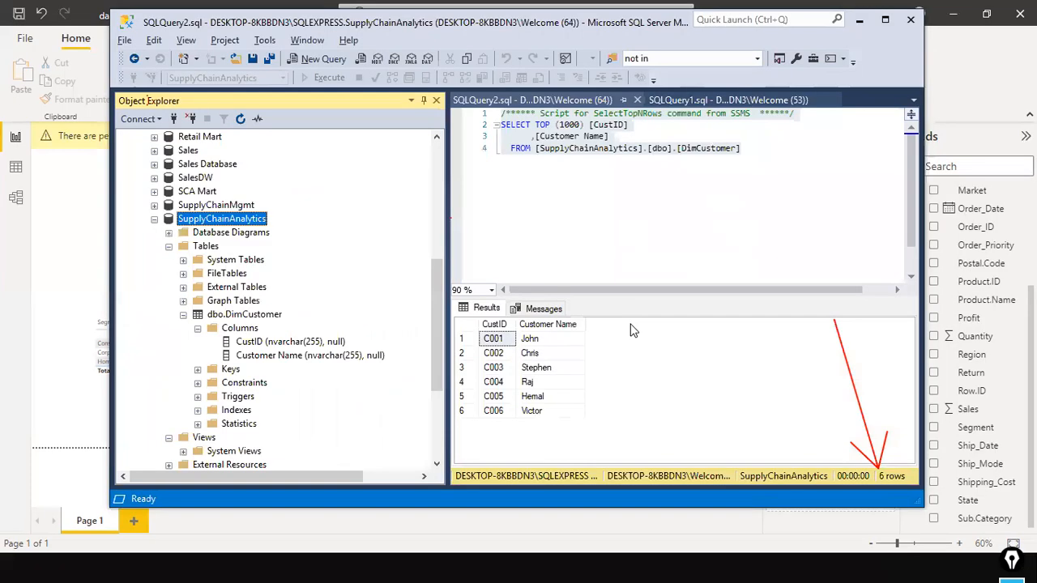
{"action": "mouse_move", "coordinate": [614, 313]}
{"action": "left_mouse_down"}
{"action": "mouse_move", "coordinate": [544, 403]}
{"action": "mouse_move", "coordinate": [442, 426]}
{"action": "left_mouse_up"}
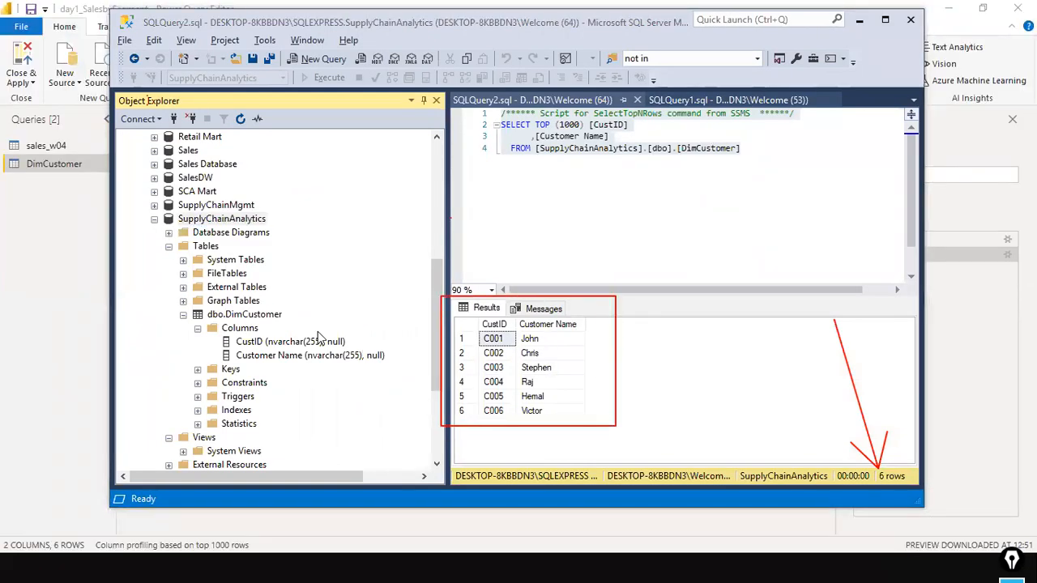
{"action": "left_click_drag", "start_coordinate": [289, 318], "coordinate": [435, 346]}
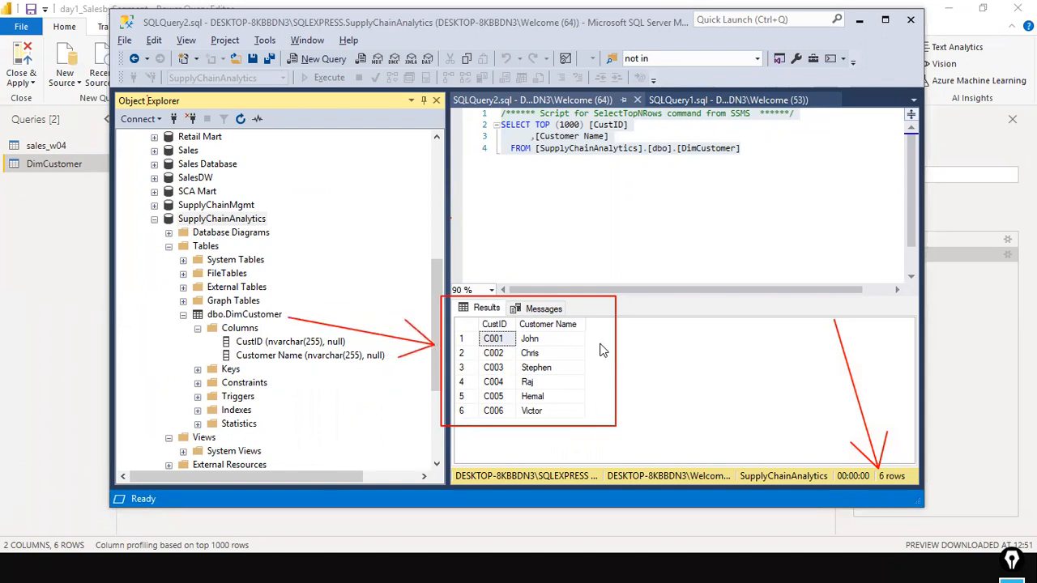
{"action": "key", "text": "alt+Tab"}
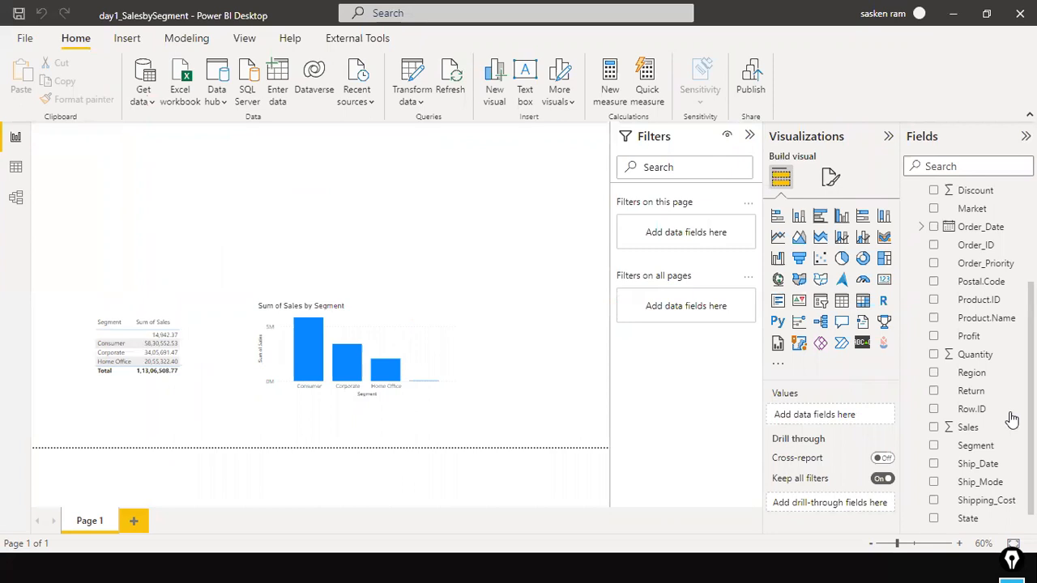
{"action": "scroll", "coordinate": [1003, 445], "scroll_direction": "up", "scroll_amount": 2}
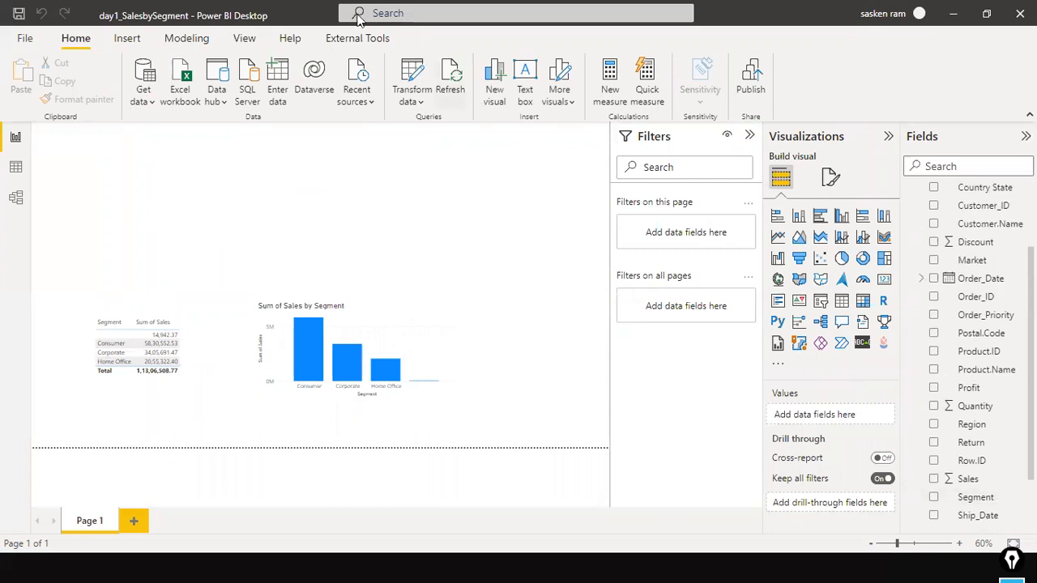
Step: Examine the fields of the sales_w04 and DimCustomer tables and their data rows, and return to the report view
{"action": "scroll", "coordinate": [964, 225], "scroll_direction": "up", "scroll_amount": 3}
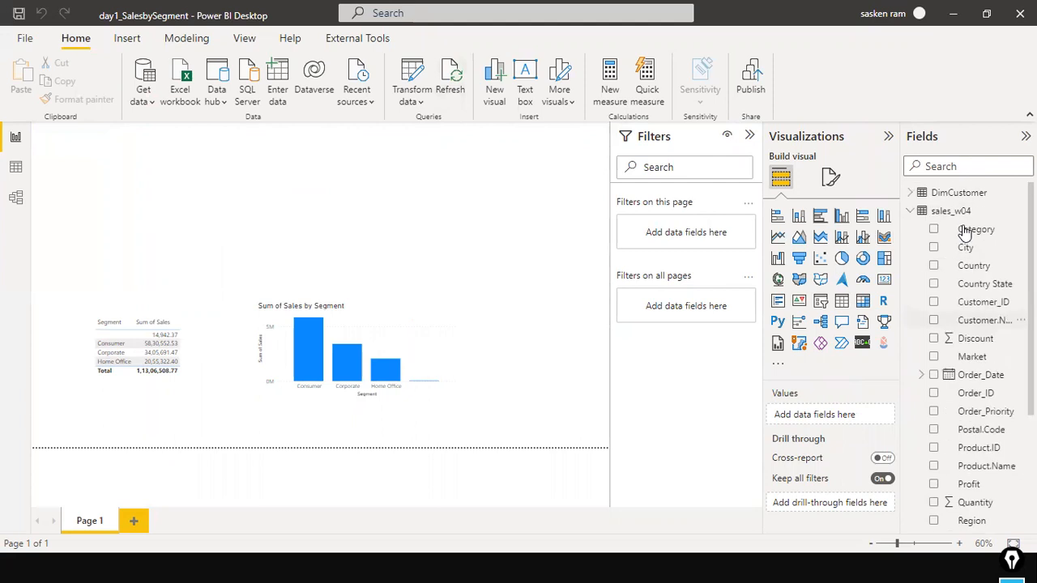
{"action": "left_click", "coordinate": [922, 210]}
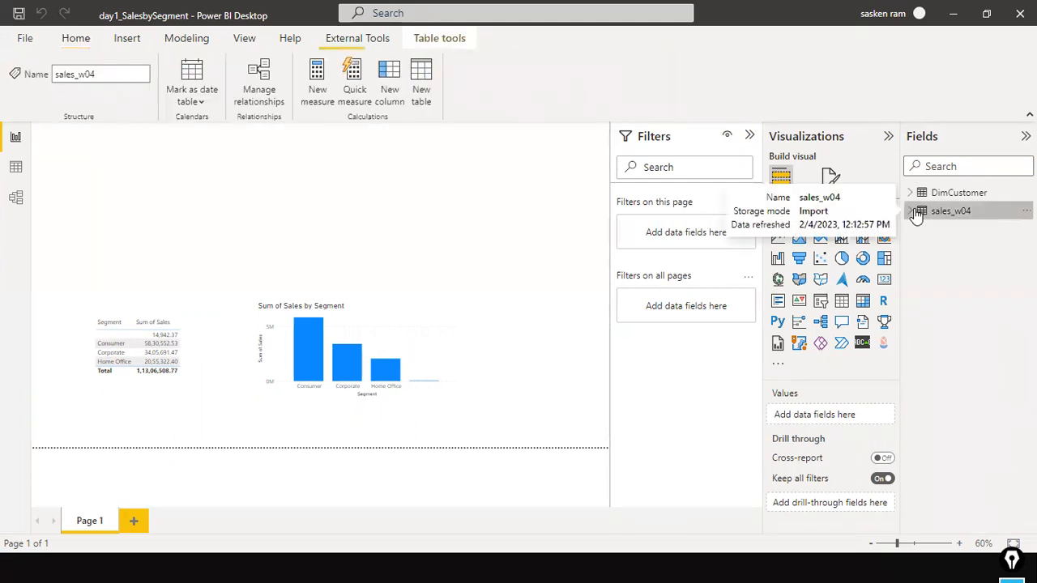
{"action": "left_click", "coordinate": [944, 197]}
{"action": "left_click", "coordinate": [909, 193]}
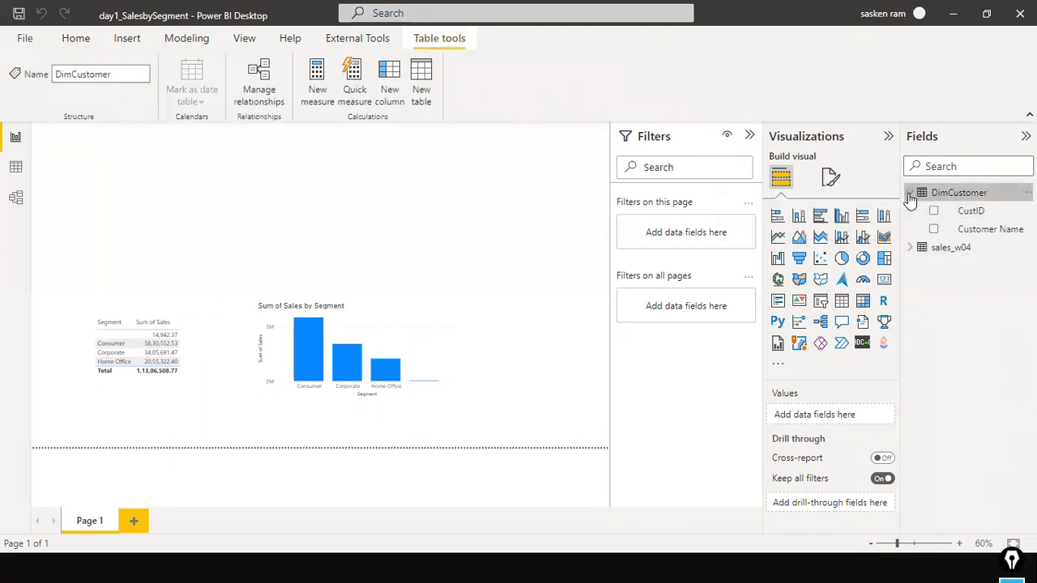
{"action": "left_click", "coordinate": [20, 170]}
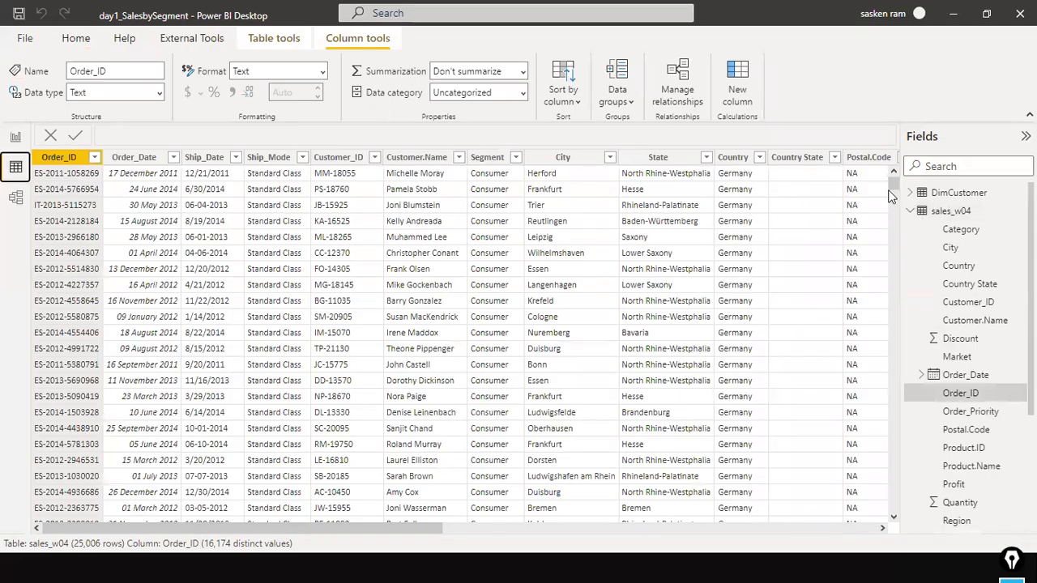
{"action": "left_click", "coordinate": [921, 196]}
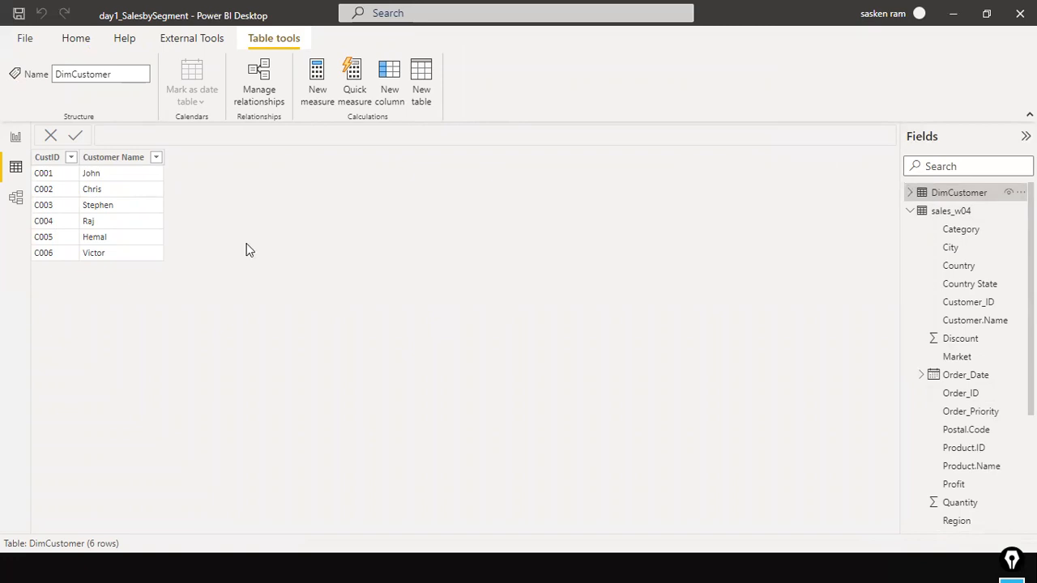
{"action": "left_click", "coordinate": [16, 137]}
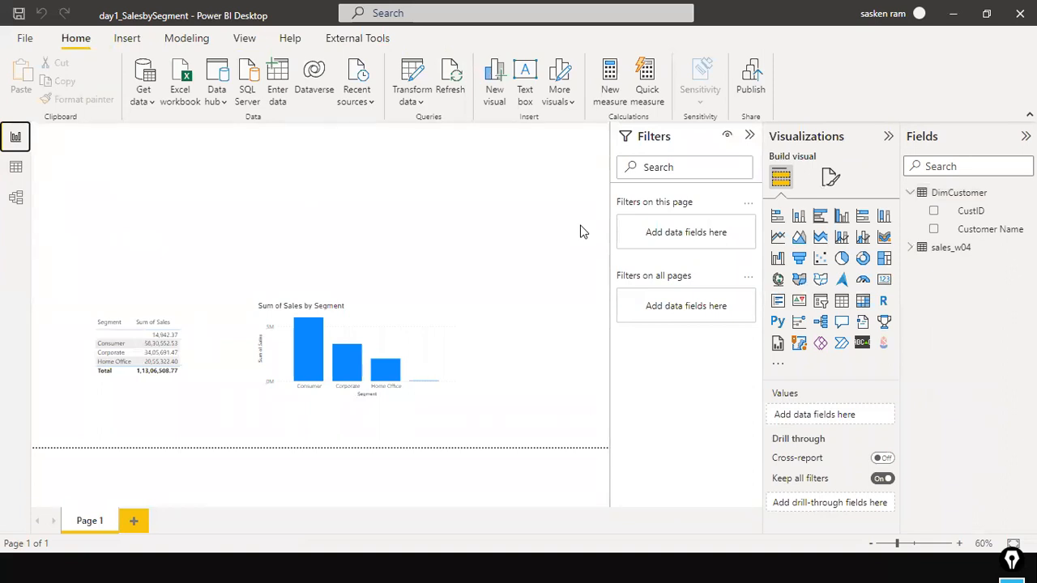
Step: Start a SQL Server database connection to the server DESKTOP-8KBBDN3\SQLEXPRESS in Import mode
{"action": "left_click", "coordinate": [151, 99]}
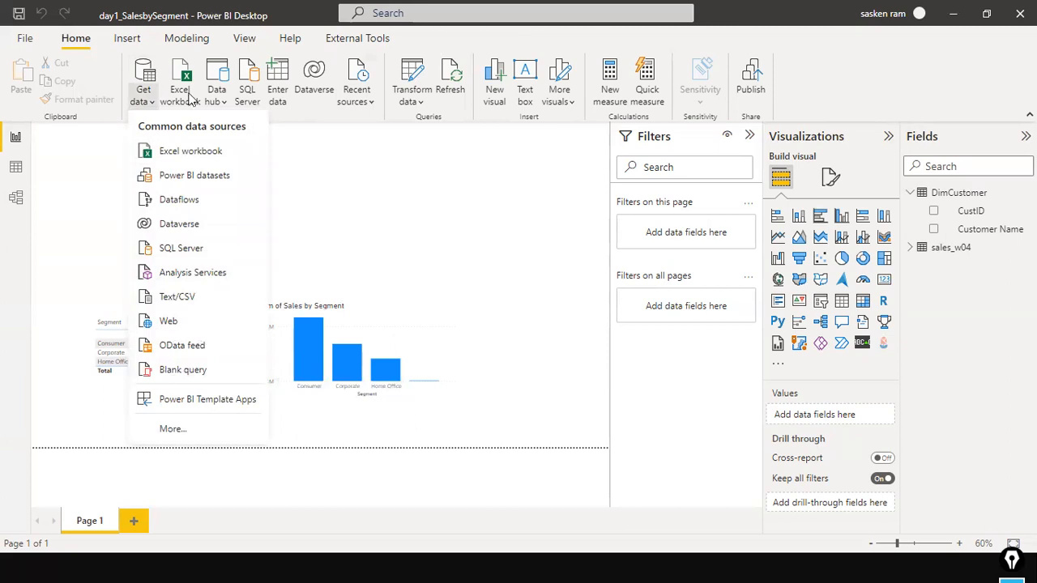
{"action": "left_click", "coordinate": [183, 245]}
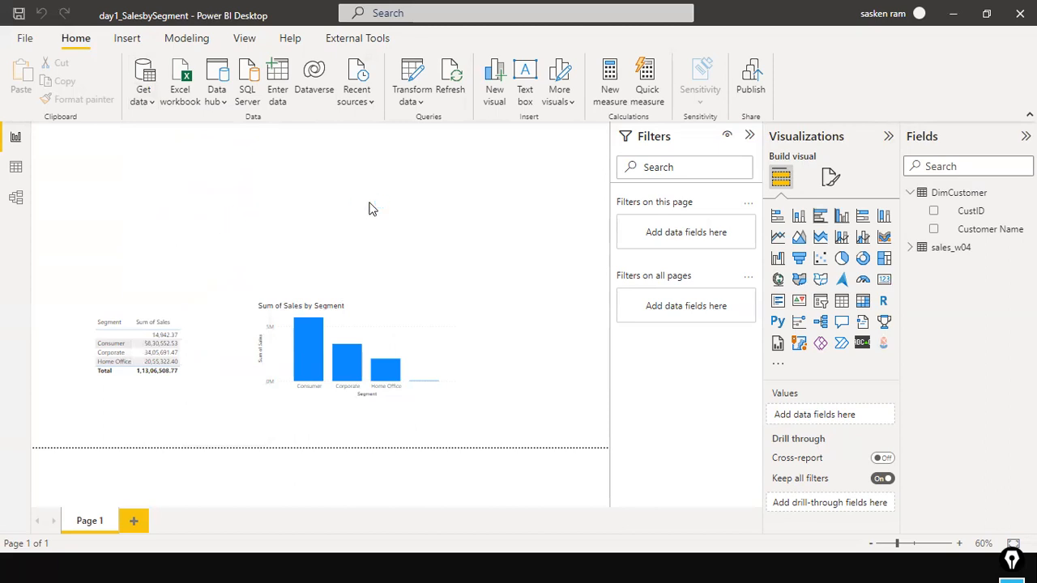
{"action": "type", "text": "DESKTOP-8KBBDN3\\SQLEXPRESS"}
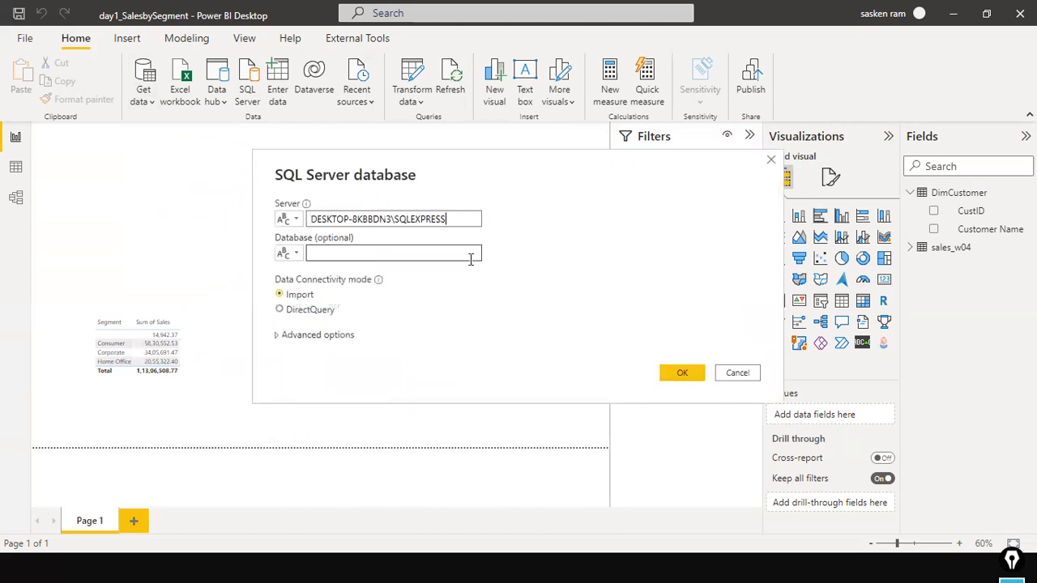
{"action": "left_click", "coordinate": [466, 258]}
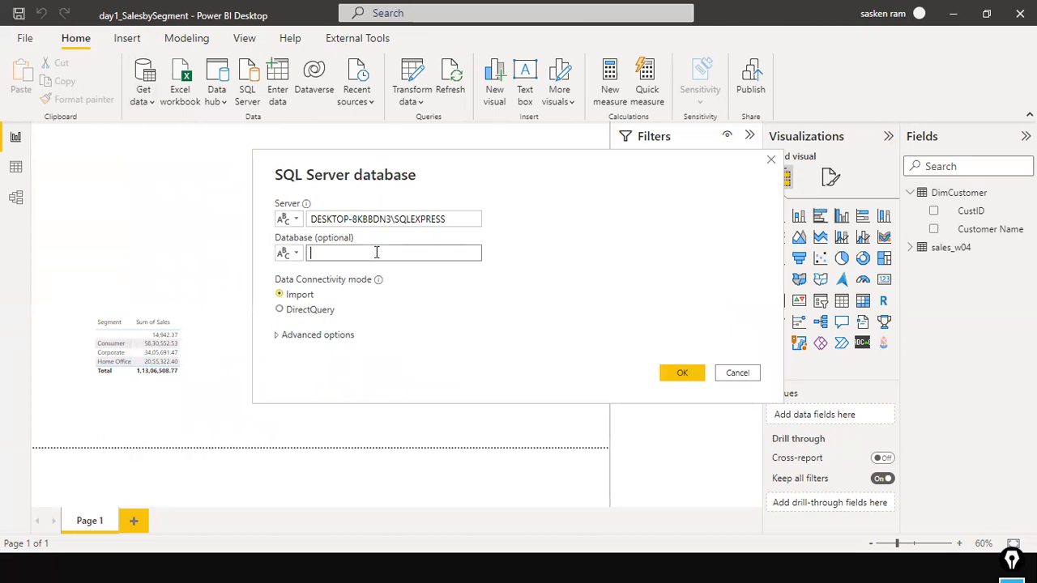
Step: Switch to SQL Server Management Studio and start importing data into the SupplyChainAnalytics database
{"action": "key", "text": "alt+Tab"}
{"action": "key", "text": "alt+Tab"}
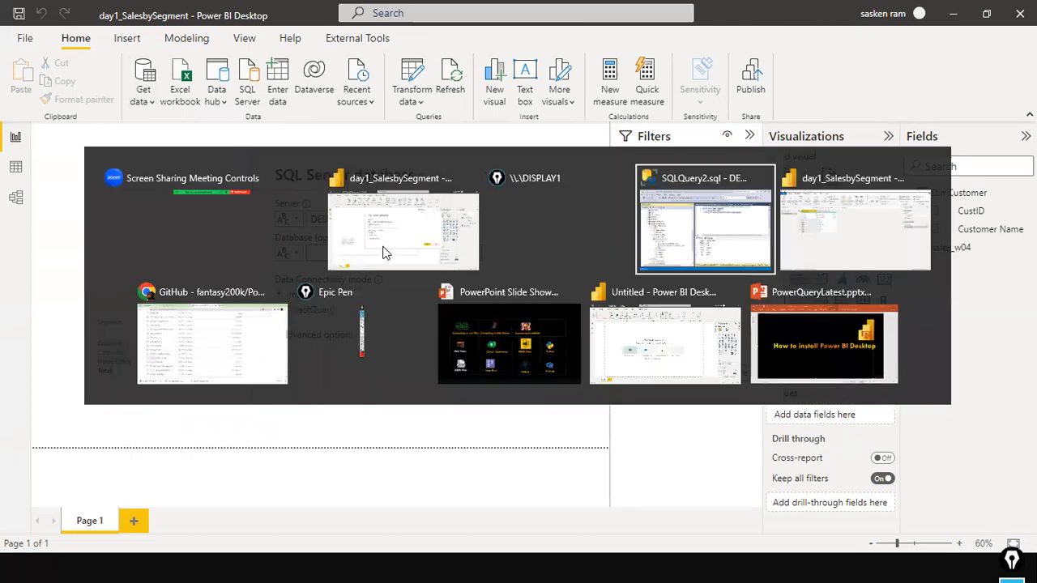
{"action": "right_click", "coordinate": [238, 225]}
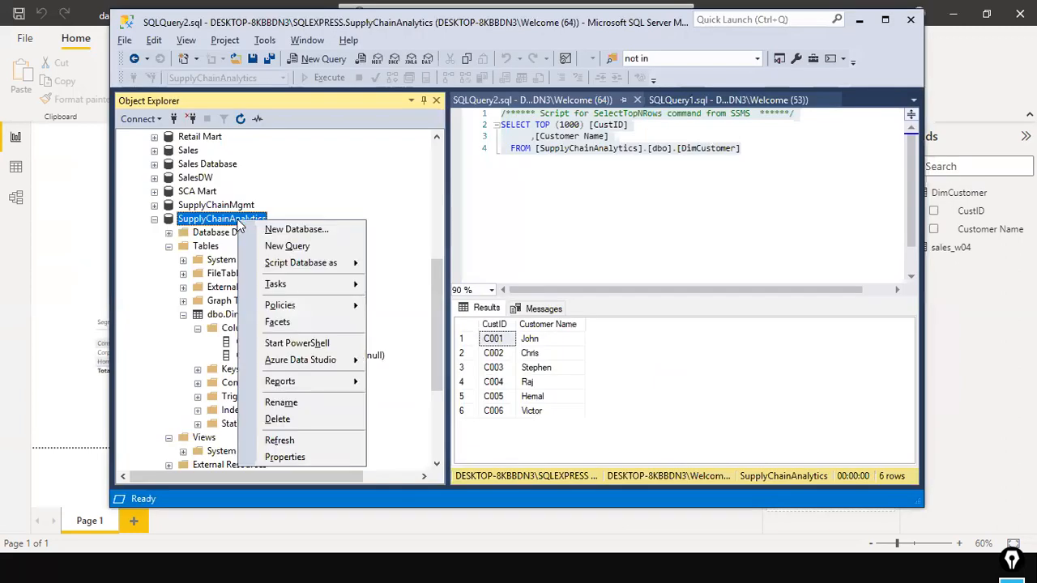
{"action": "mouse_move", "coordinate": [277, 285]}
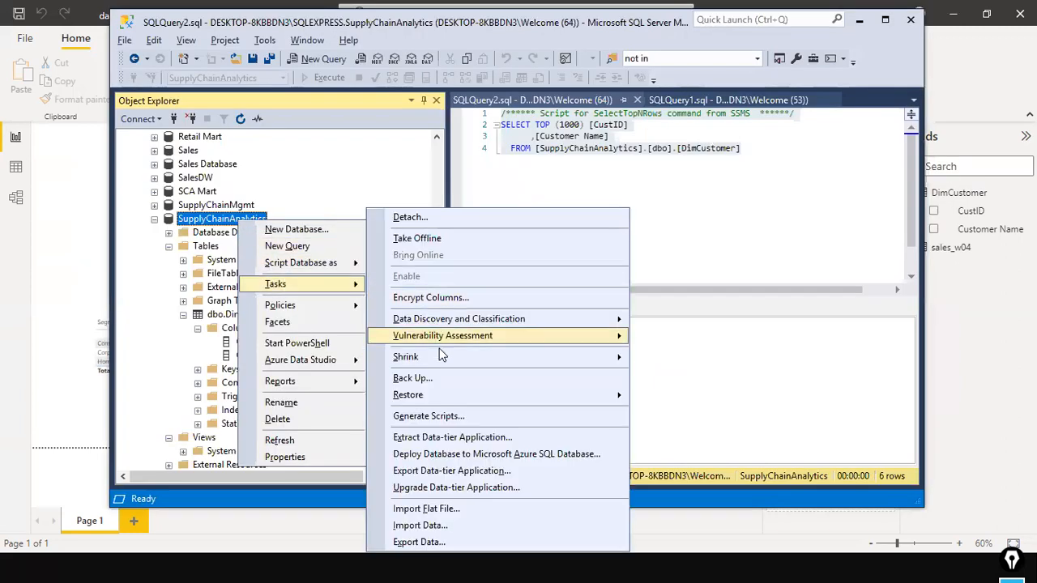
{"action": "left_click", "coordinate": [446, 526]}
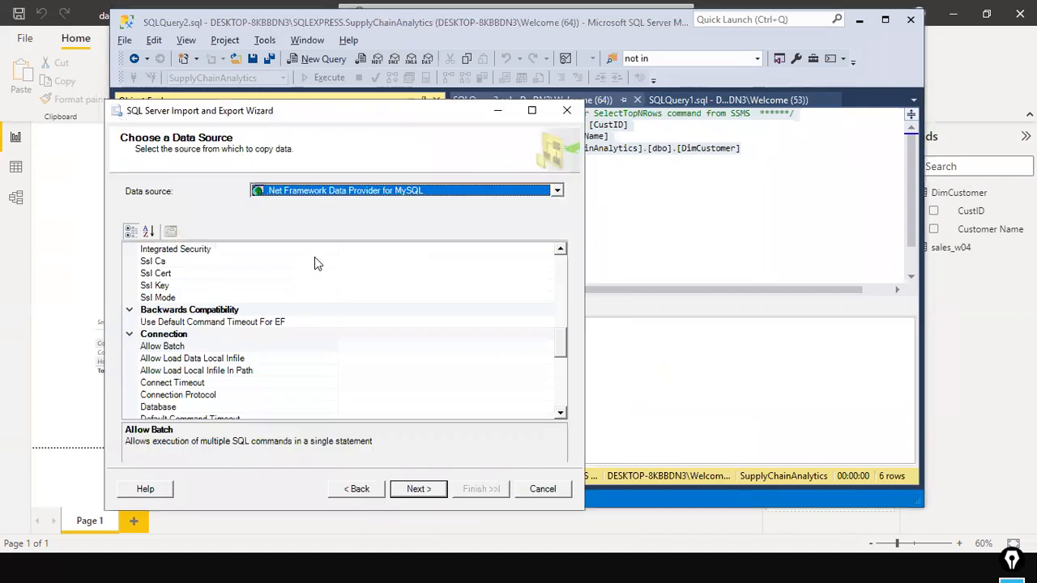
Step: Set the import's data source to Microsoft Excel with the file SalesFact.xls from D:\dat1
{"action": "left_click", "coordinate": [388, 192]}
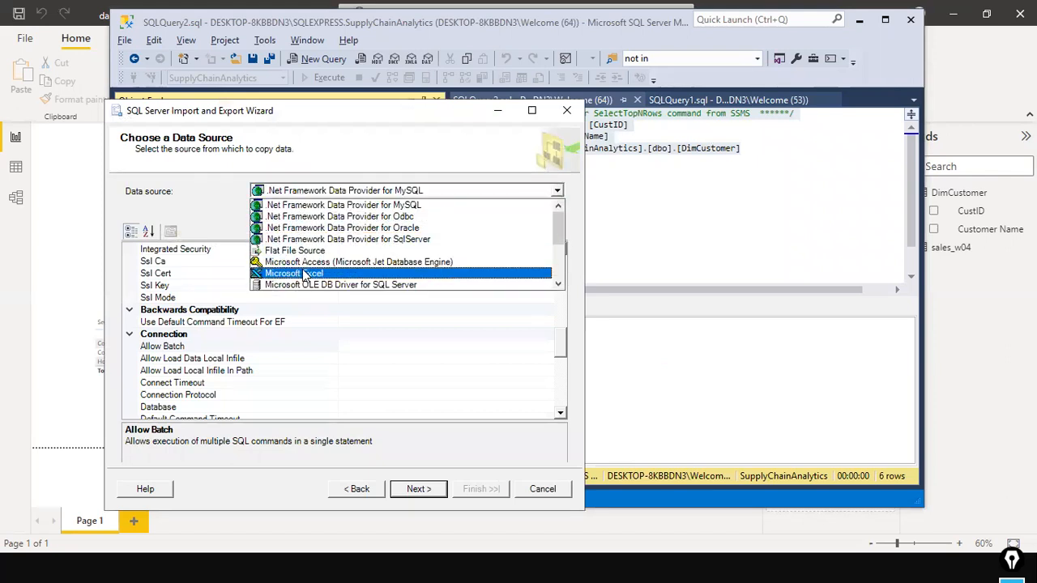
{"action": "left_click", "coordinate": [340, 273]}
{"action": "left_click", "coordinate": [538, 268]}
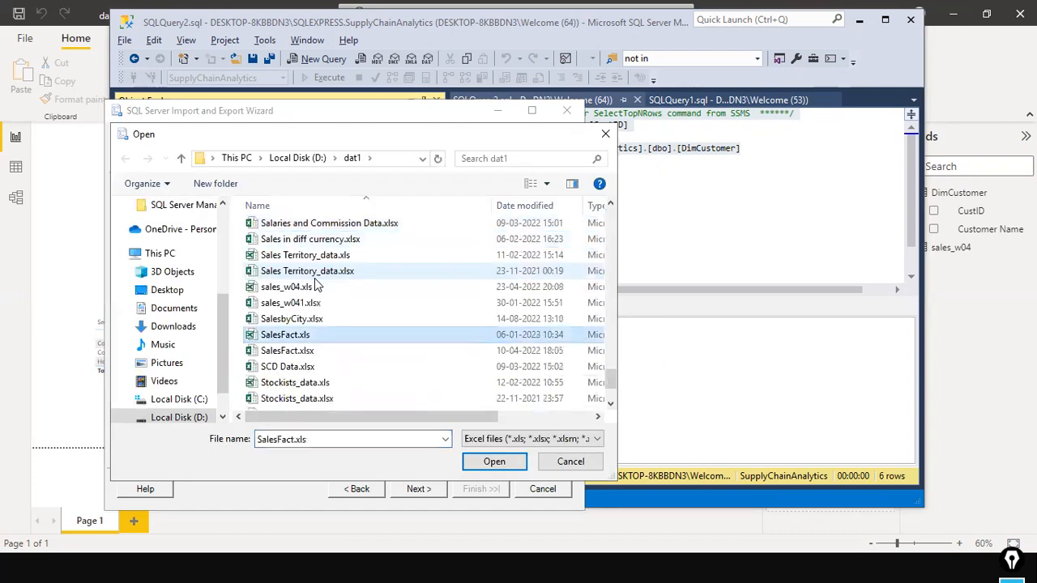
{"action": "left_click", "coordinate": [474, 460]}
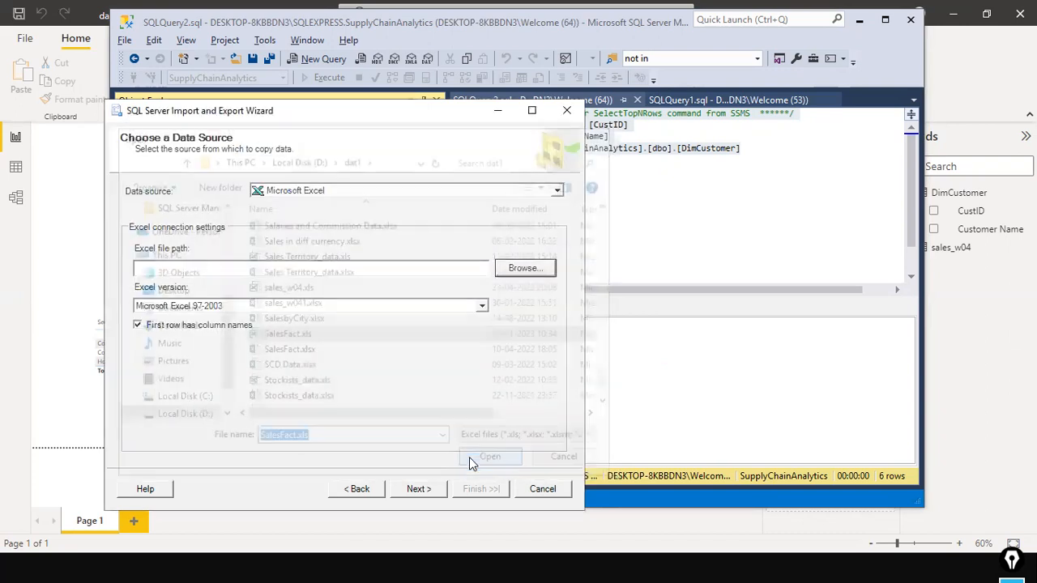
{"action": "left_click", "coordinate": [422, 491]}
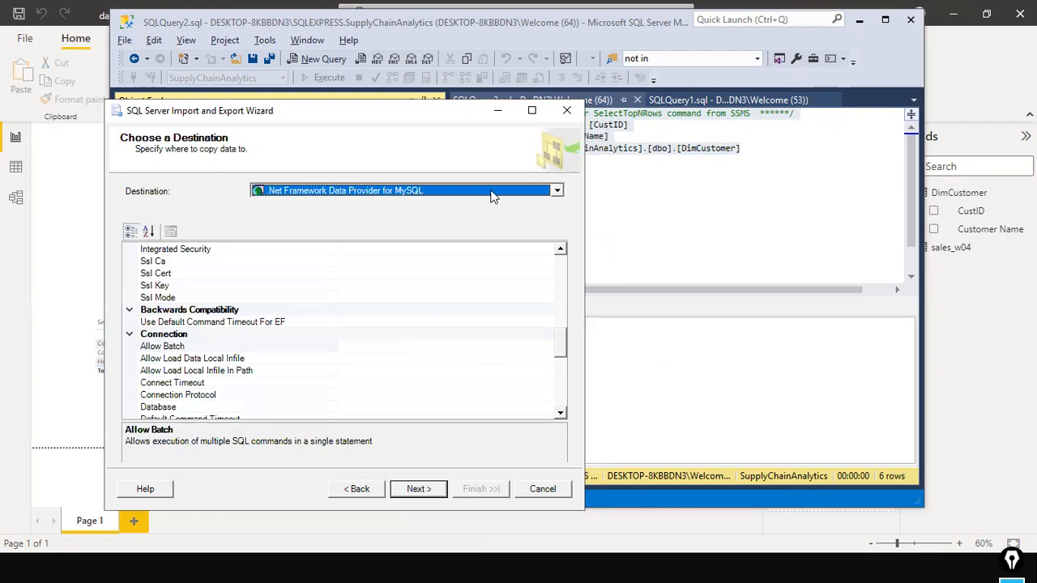
Step: Set the import destination to SQL Server Native Client 11.0 with the SupplyChainAnalytics database and proceed to the source table selection
{"action": "left_click", "coordinate": [486, 191]}
{"action": "scroll", "coordinate": [349, 255], "scroll_direction": "down", "scroll_amount": 3}
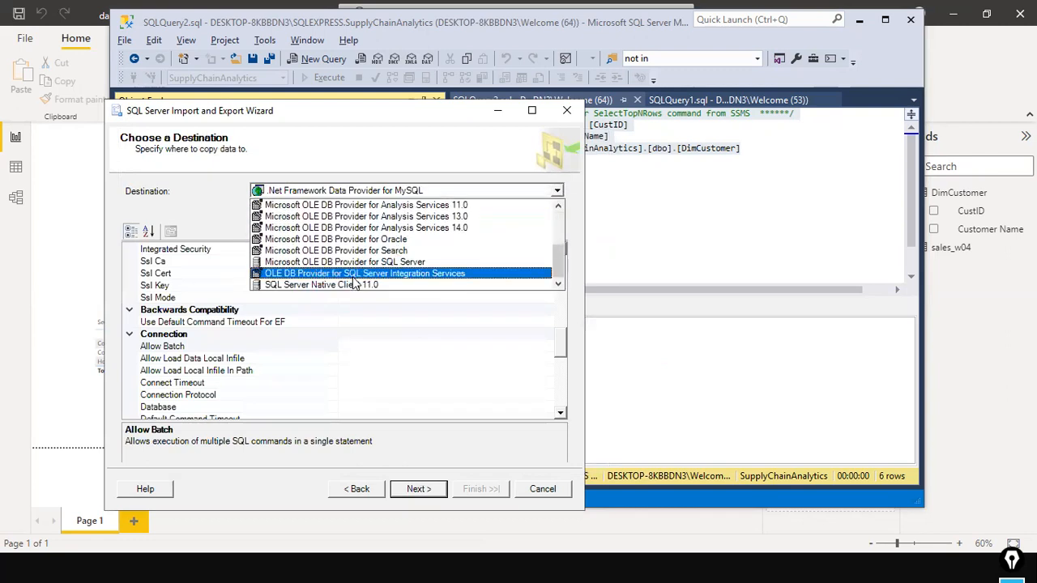
{"action": "left_click", "coordinate": [344, 285]}
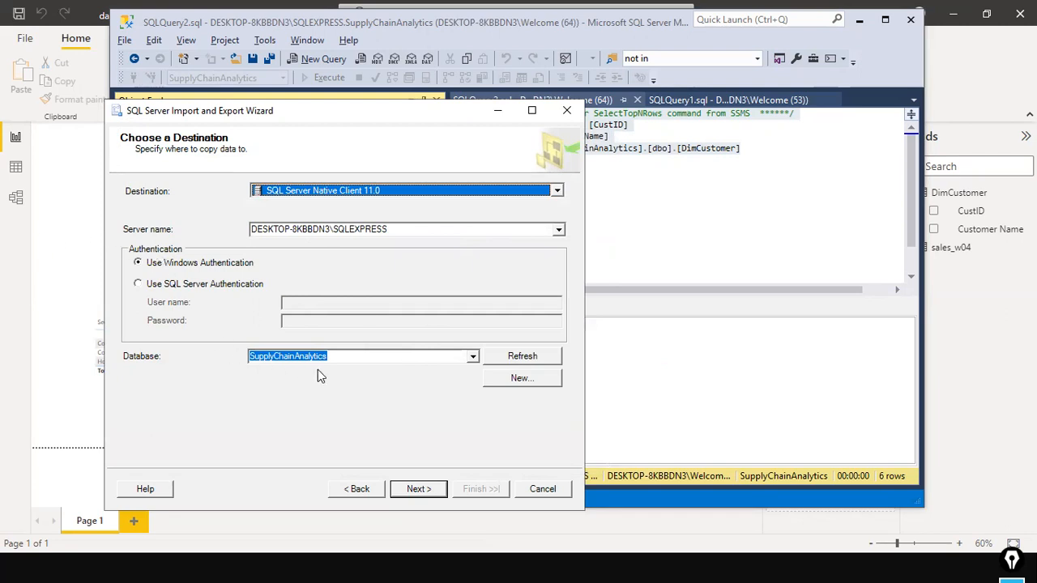
{"action": "left_click", "coordinate": [415, 488]}
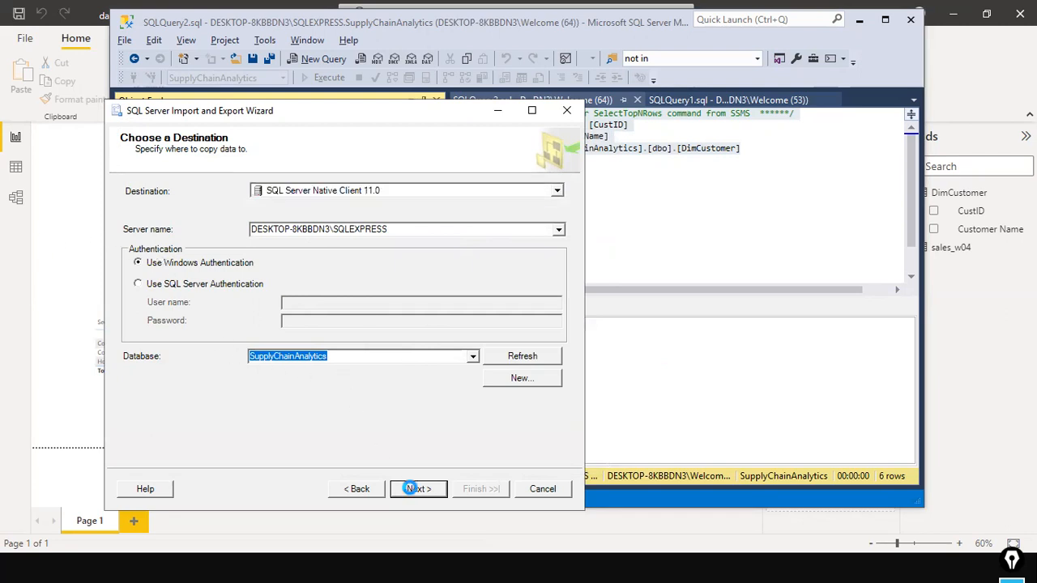
{"action": "left_click", "coordinate": [418, 492]}
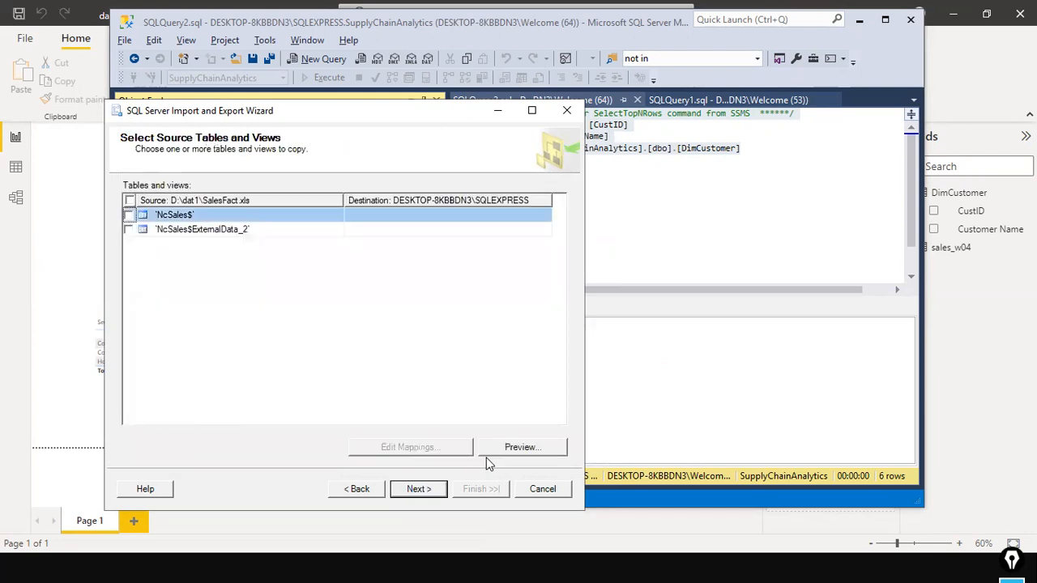
Step: Choose the NcSales$ sheet as the source table to copy
{"action": "left_click", "coordinate": [418, 489]}
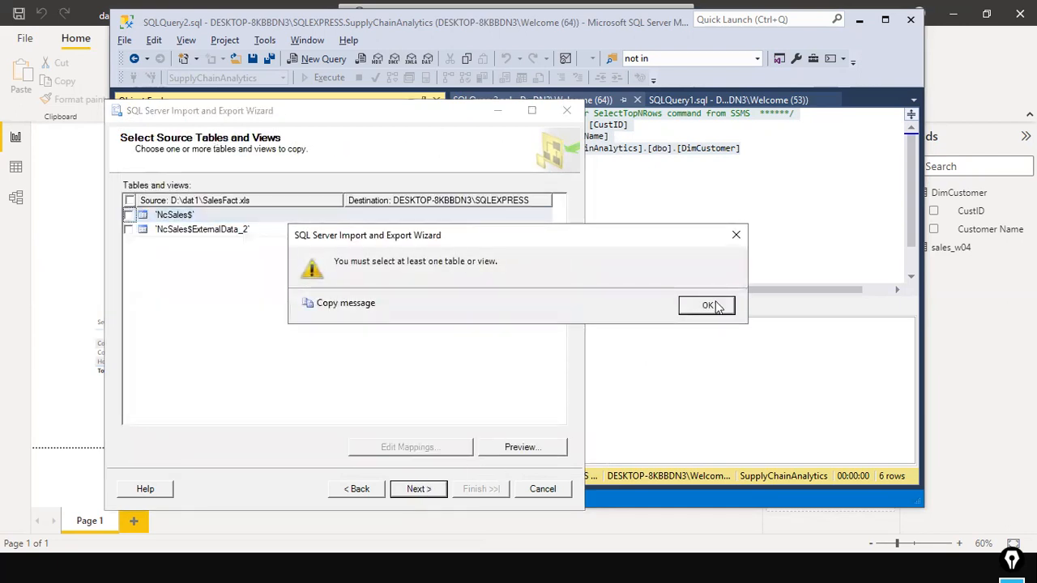
{"action": "left_click", "coordinate": [729, 301]}
{"action": "left_click", "coordinate": [130, 215]}
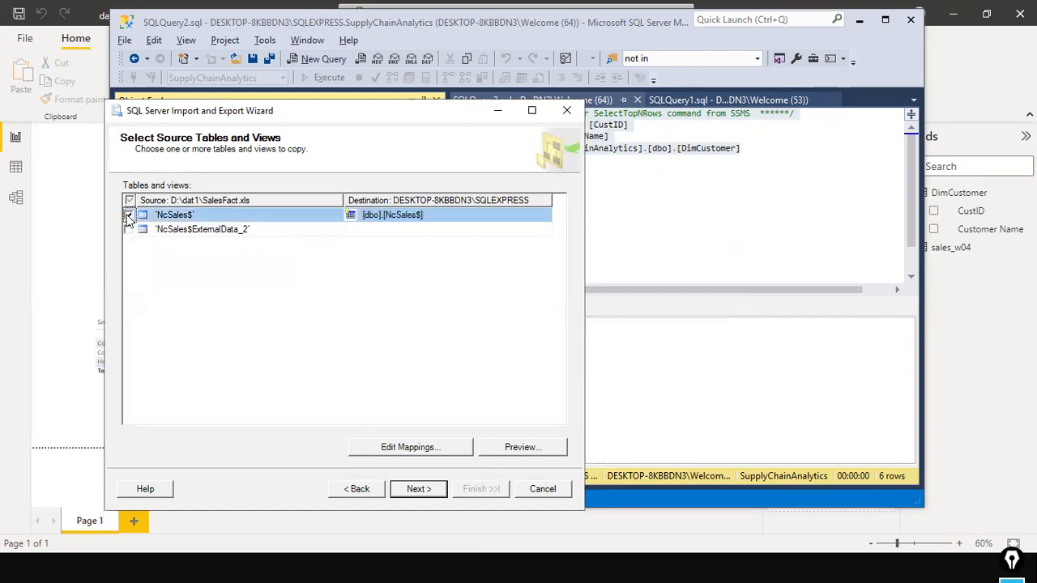
Step: Review the column mappings and the CREATE TABLE statement for the NcSales$ table without editing them
{"action": "double_click", "coordinate": [194, 218]}
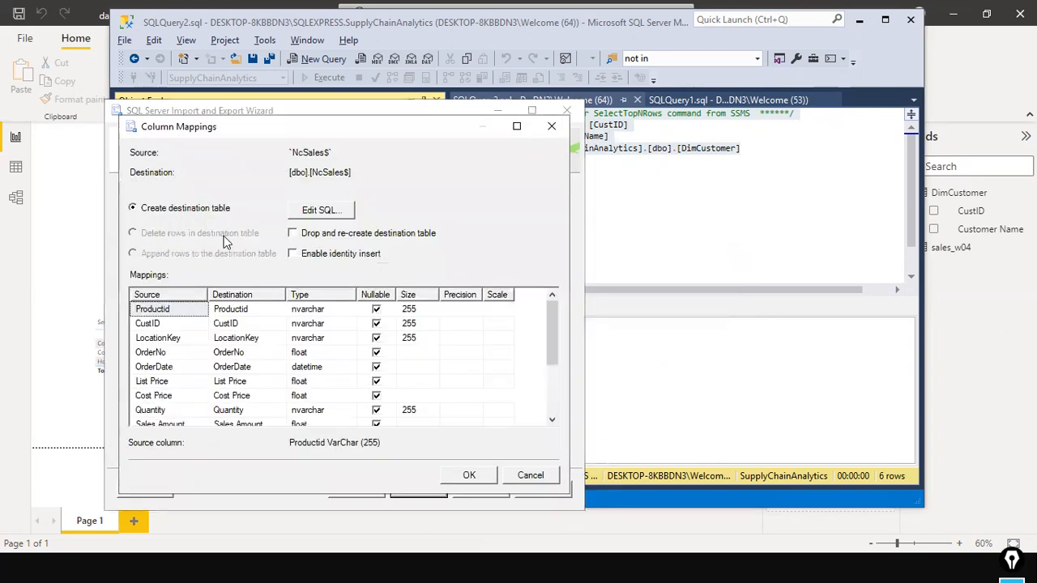
{"action": "left_click", "coordinate": [531, 477]}
{"action": "left_click", "coordinate": [409, 448]}
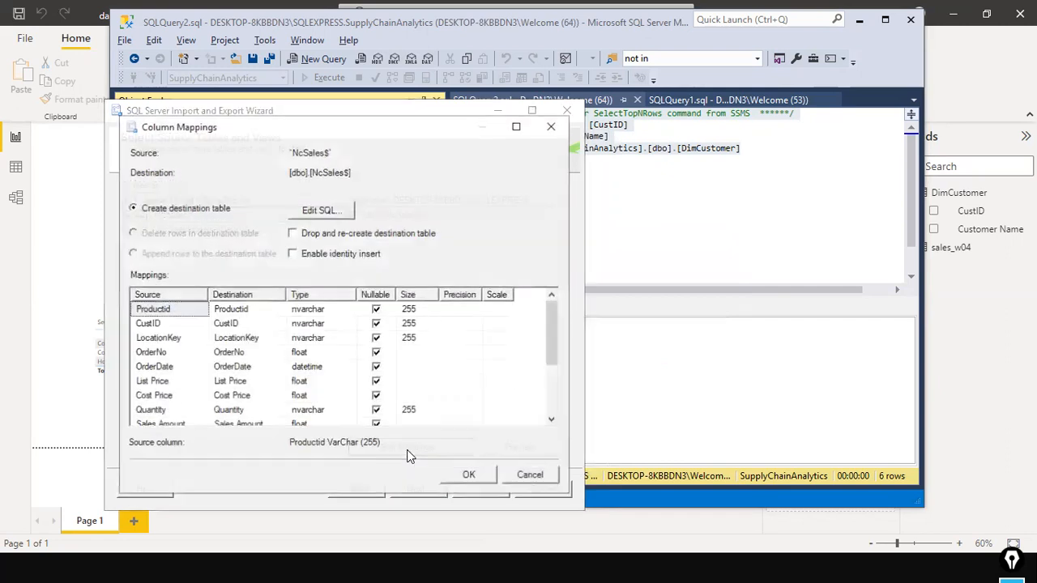
{"action": "left_click", "coordinate": [318, 210]}
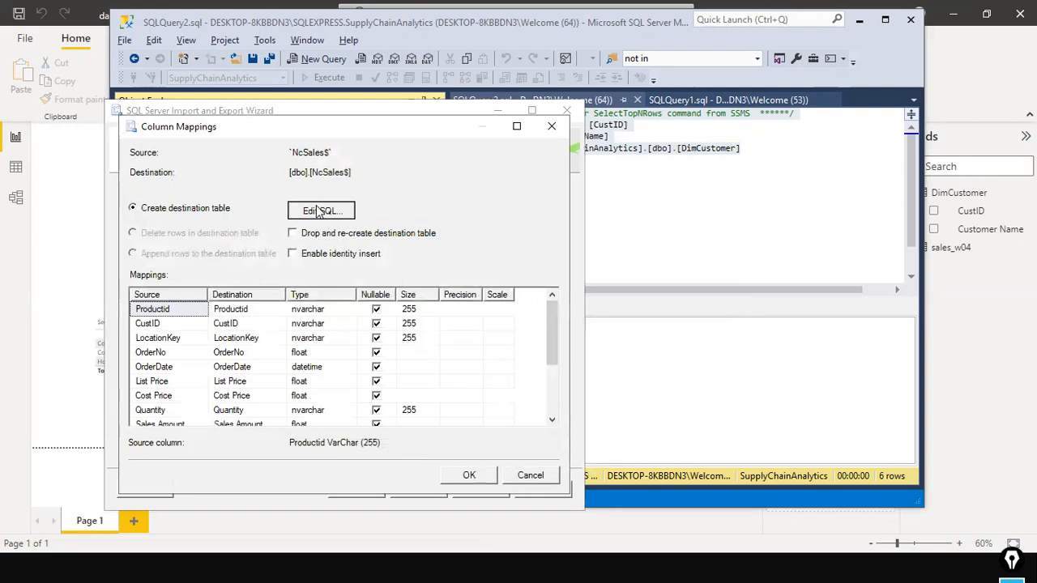
{"action": "left_click", "coordinate": [335, 314]}
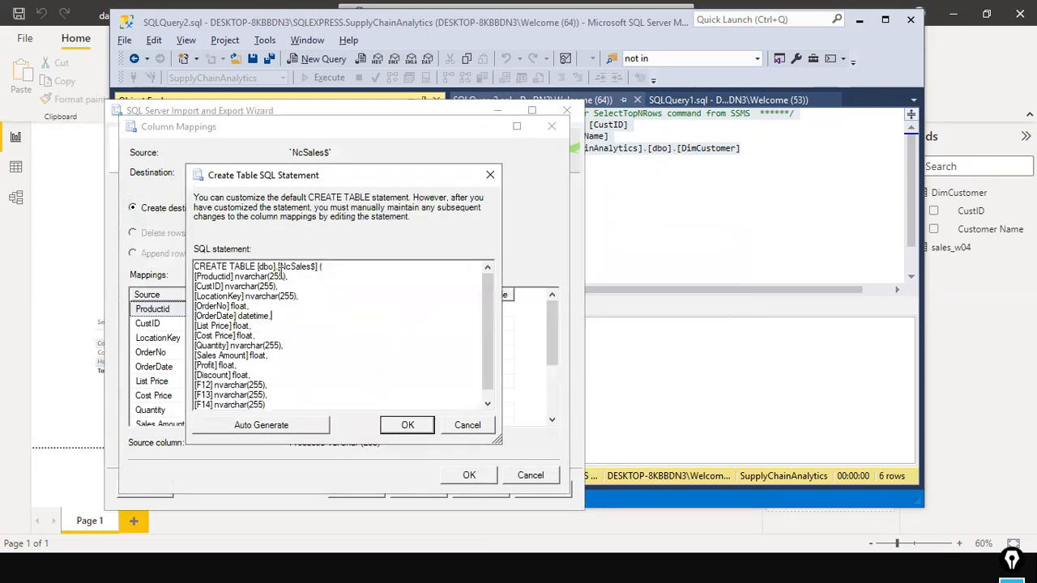
{"action": "left_click_drag", "start_coordinate": [281, 267], "coordinate": [287, 276]}
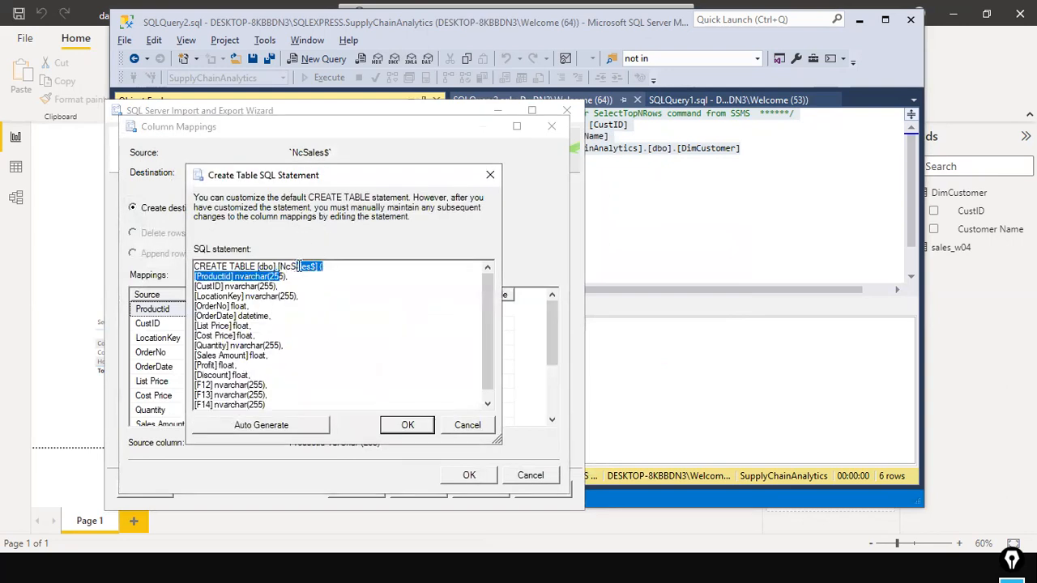
{"action": "left_click", "coordinate": [458, 430]}
{"action": "left_click", "coordinate": [469, 475]}
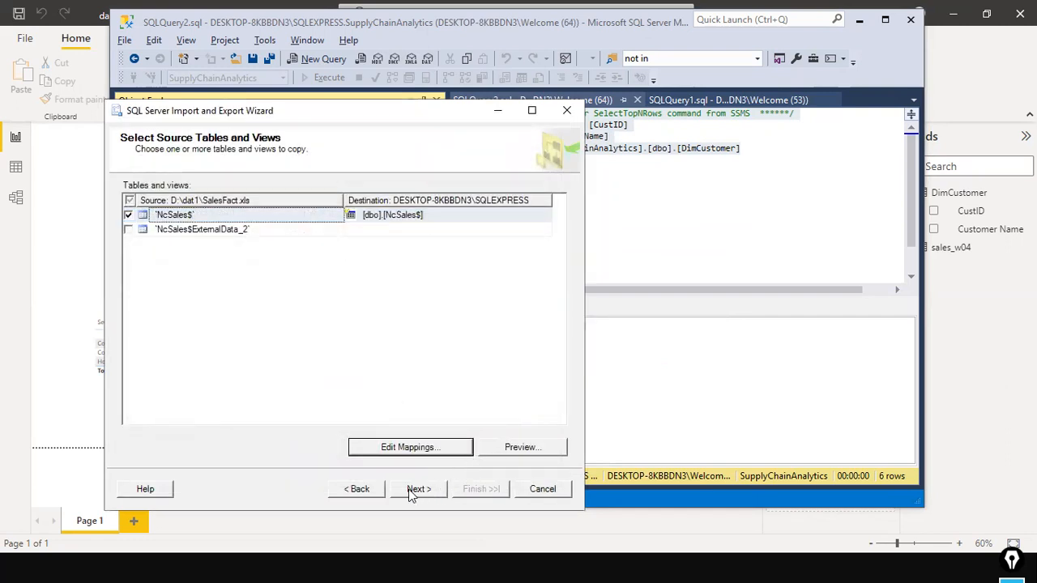
Step: Run the import of the NcSales$ table and close the import wizard
{"action": "left_click", "coordinate": [418, 489]}
{"action": "left_click", "coordinate": [483, 491]}
{"action": "left_click", "coordinate": [486, 492]}
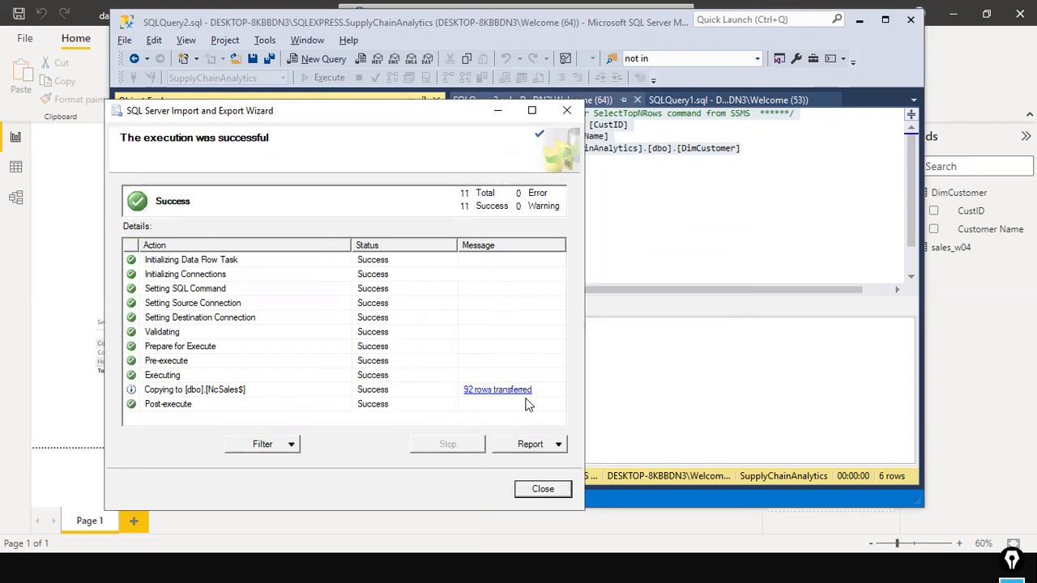
{"action": "left_click", "coordinate": [546, 490]}
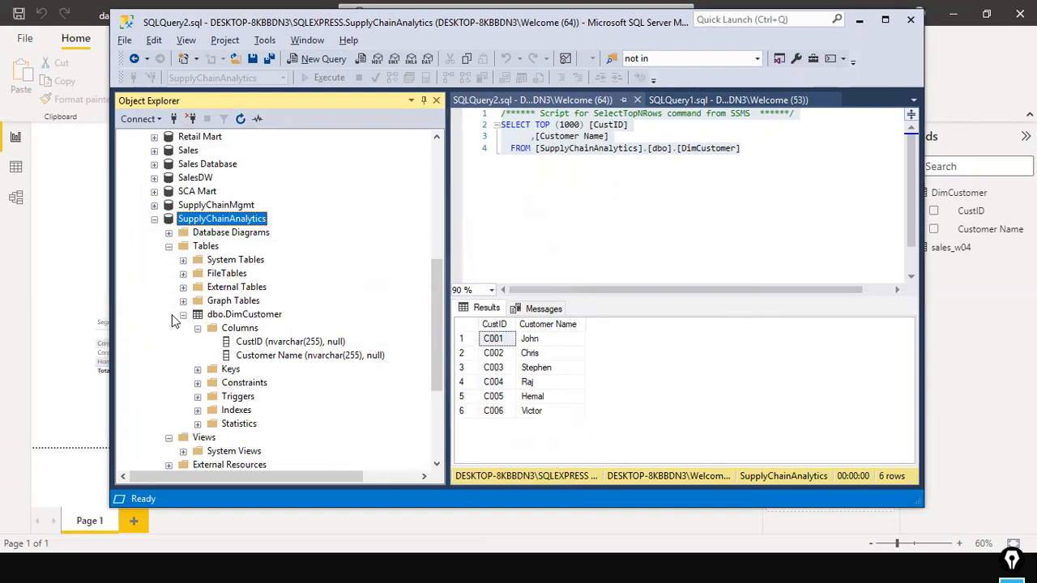
Step: Refresh the SupplyChainAnalytics database in the object tree and expand its Tables folder to list the imported table
{"action": "left_click", "coordinate": [168, 246]}
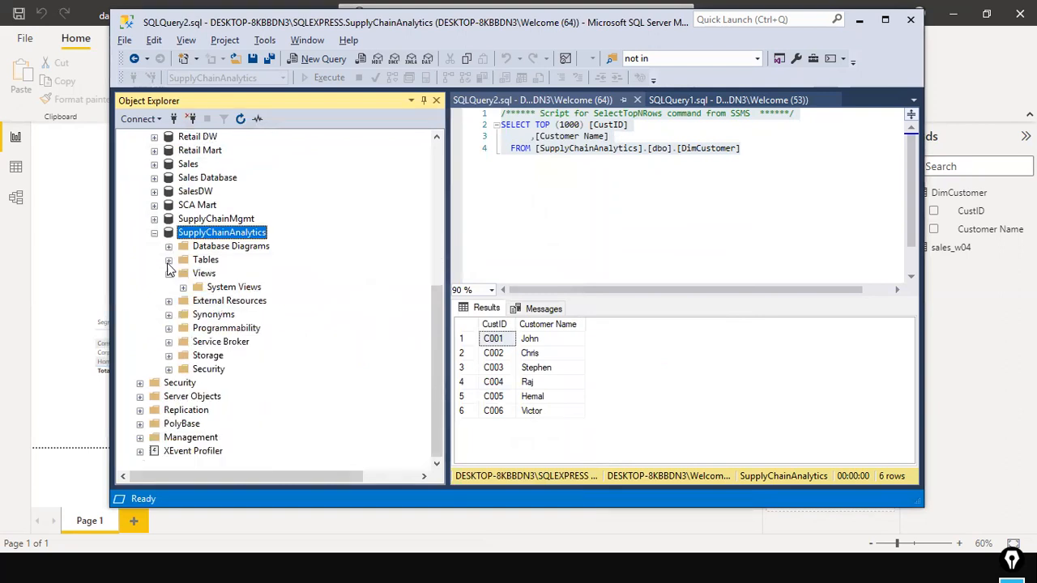
{"action": "left_click", "coordinate": [169, 260]}
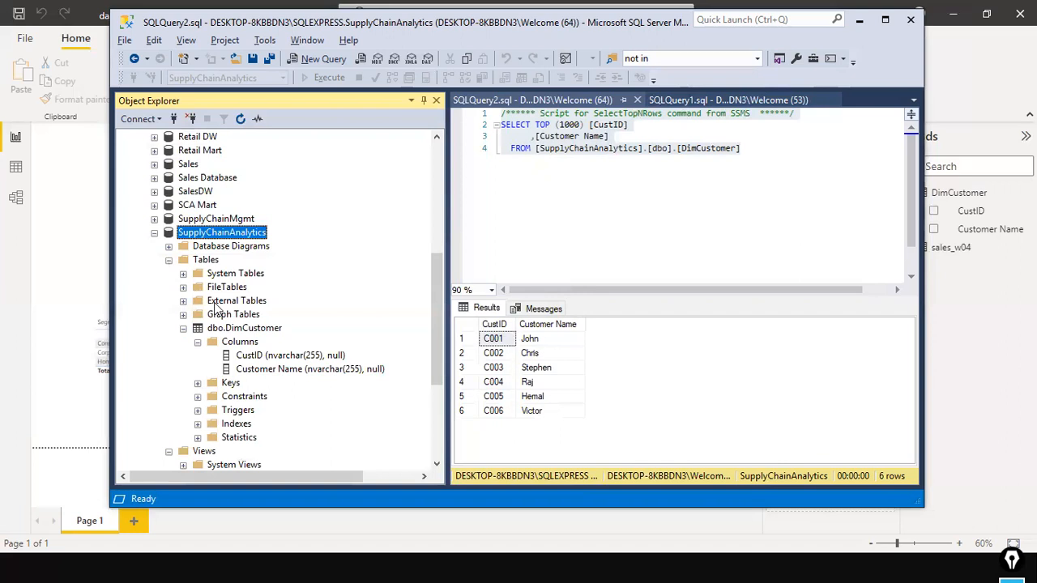
{"action": "left_click", "coordinate": [183, 329]}
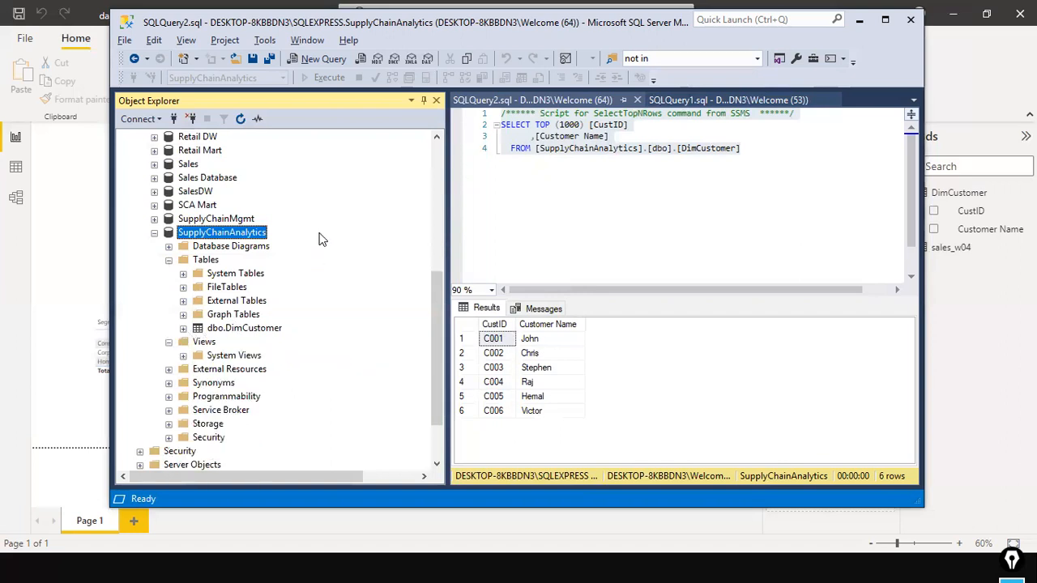
{"action": "left_click", "coordinate": [242, 119]}
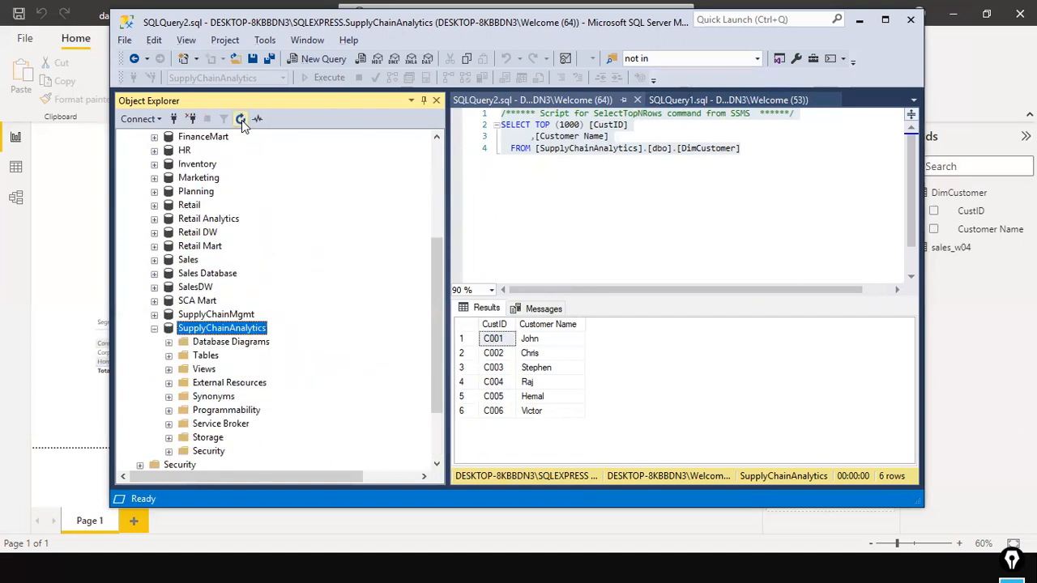
{"action": "left_click", "coordinate": [168, 355]}
{"action": "scroll", "coordinate": [299, 312], "scroll_direction": "down", "scroll_amount": 3}
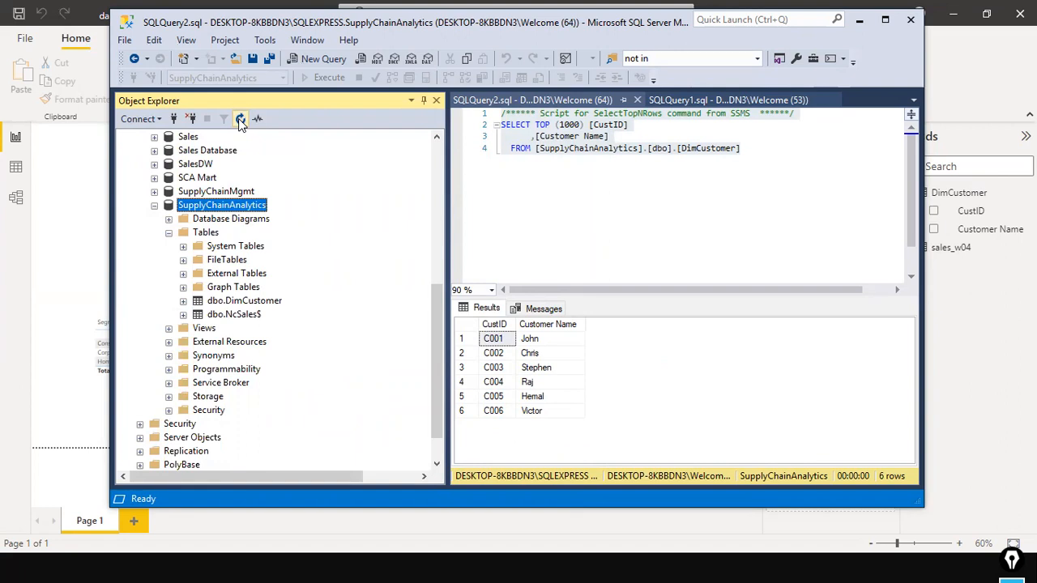
Step: Rename the dbo.NcSales$ table in the SupplyChainAnalytics database to SalesFact
{"action": "left_click", "coordinate": [252, 318]}
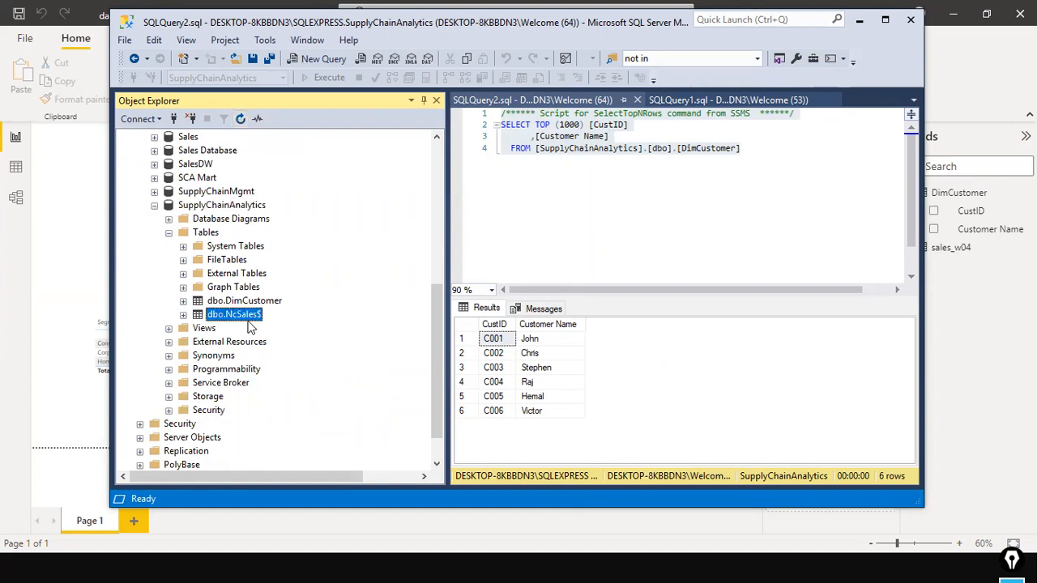
{"action": "right_click", "coordinate": [256, 319]}
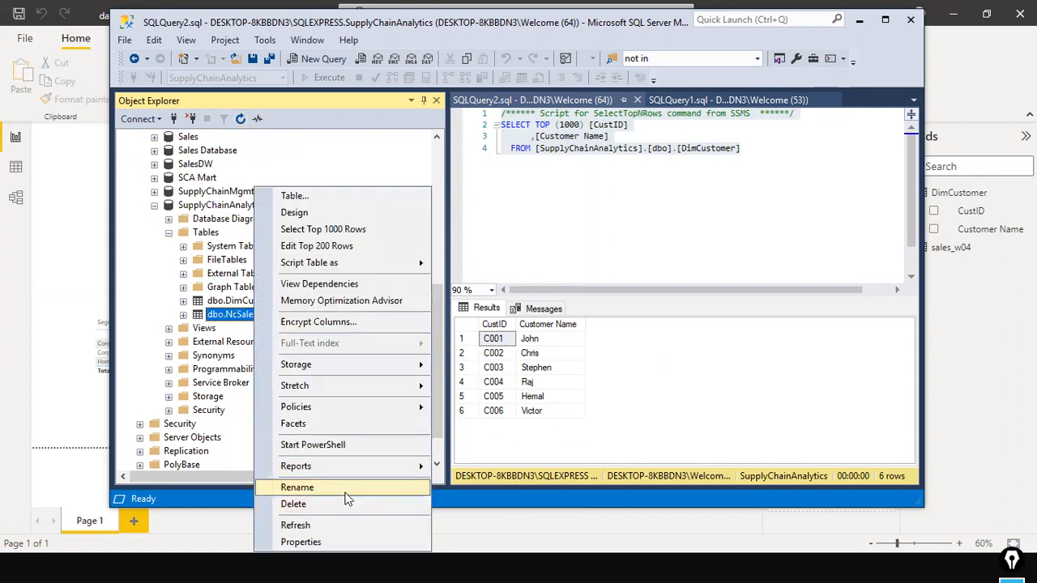
{"action": "left_click", "coordinate": [347, 493]}
{"action": "type", "text": "SalesFact"}
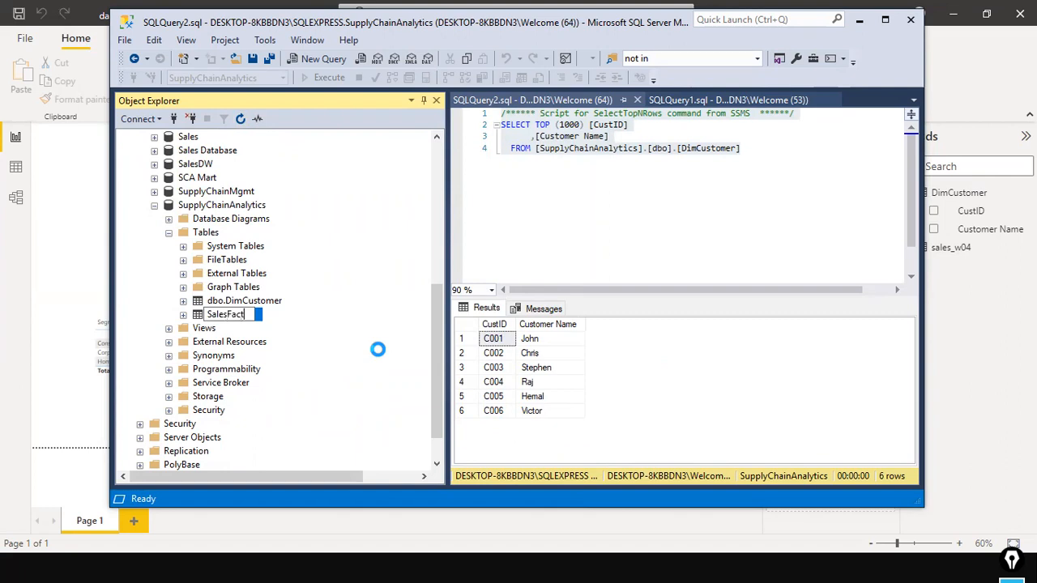
{"action": "key", "text": "Return"}
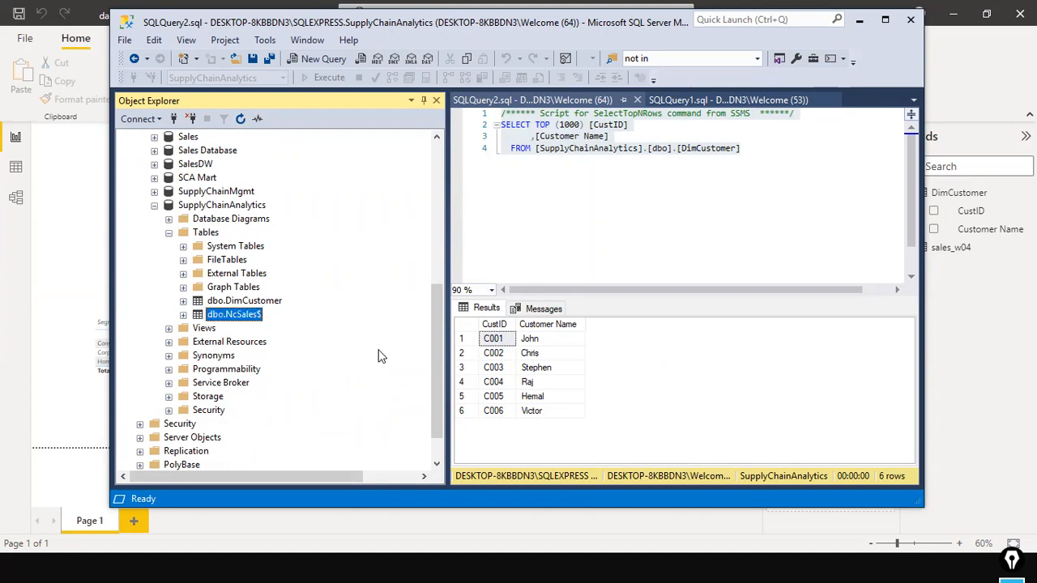
Step: Query the top 1000 rows of the dbo.SalesFact table and enlarge the query editor to show the whole script
{"action": "right_click", "coordinate": [238, 317]}
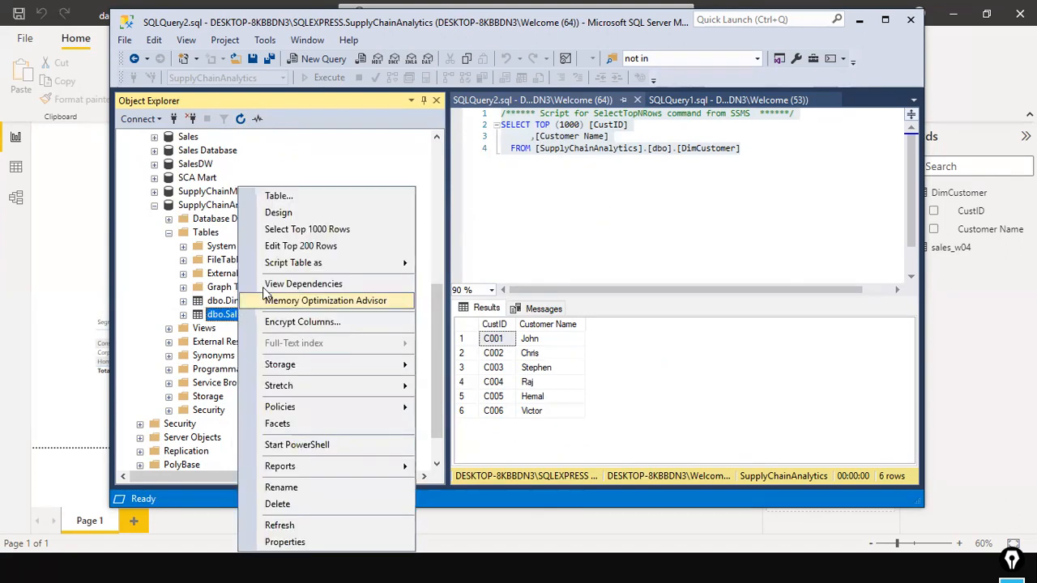
{"action": "left_click", "coordinate": [311, 229]}
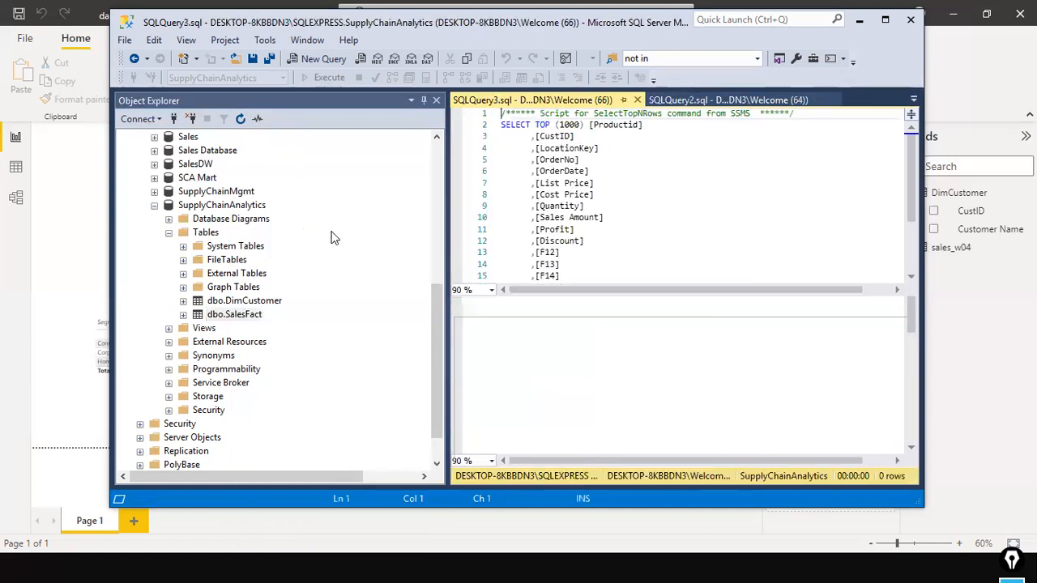
{"action": "left_click_drag", "start_coordinate": [664, 298], "coordinate": [664, 381]}
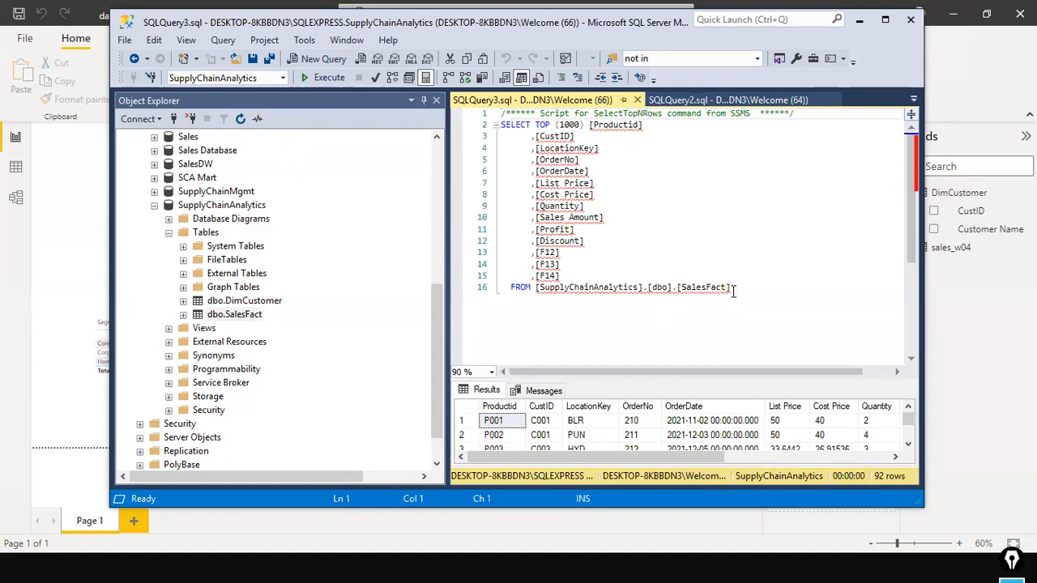
{"action": "left_click_drag", "start_coordinate": [733, 289], "coordinate": [450, 111]}
{"action": "left_click", "coordinate": [643, 231]}
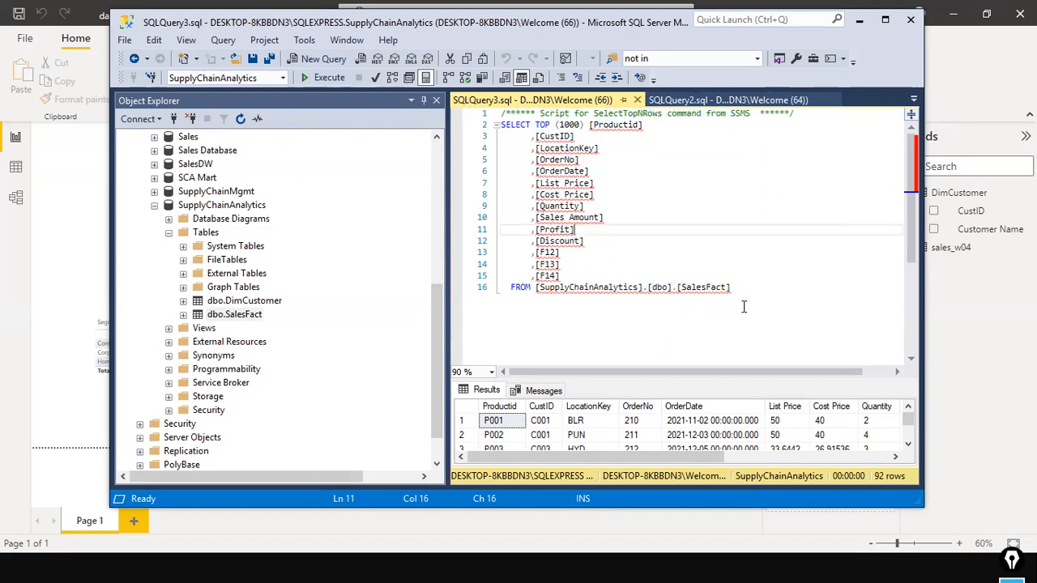
Step: Remove the F12, F13 and F14 columns from the SalesFact SELECT query and execute it again
{"action": "left_click_drag", "start_coordinate": [589, 274], "coordinate": [473, 260]}
{"action": "key", "text": "Delete"}
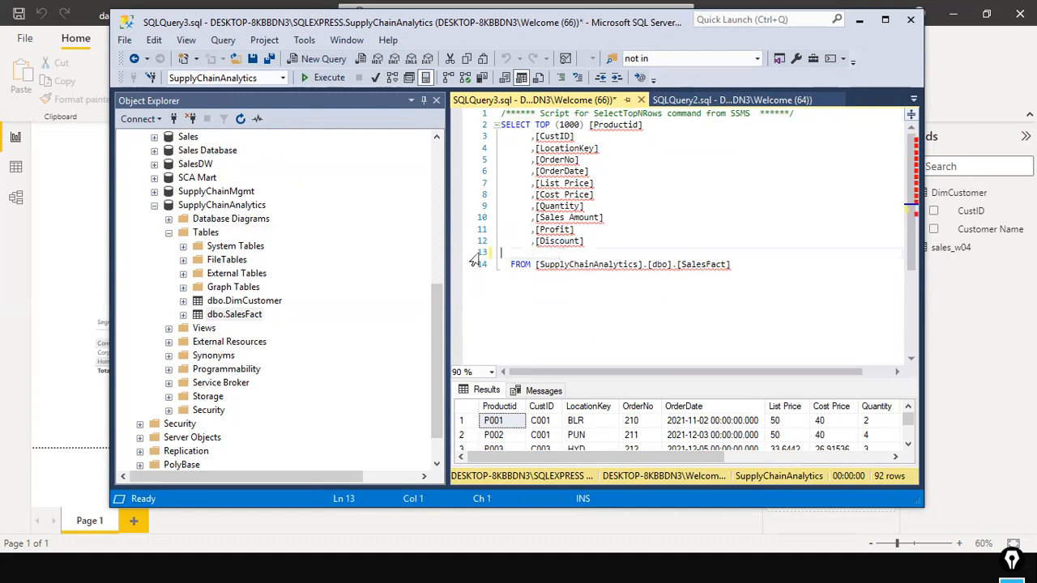
{"action": "key", "text": "Delete"}
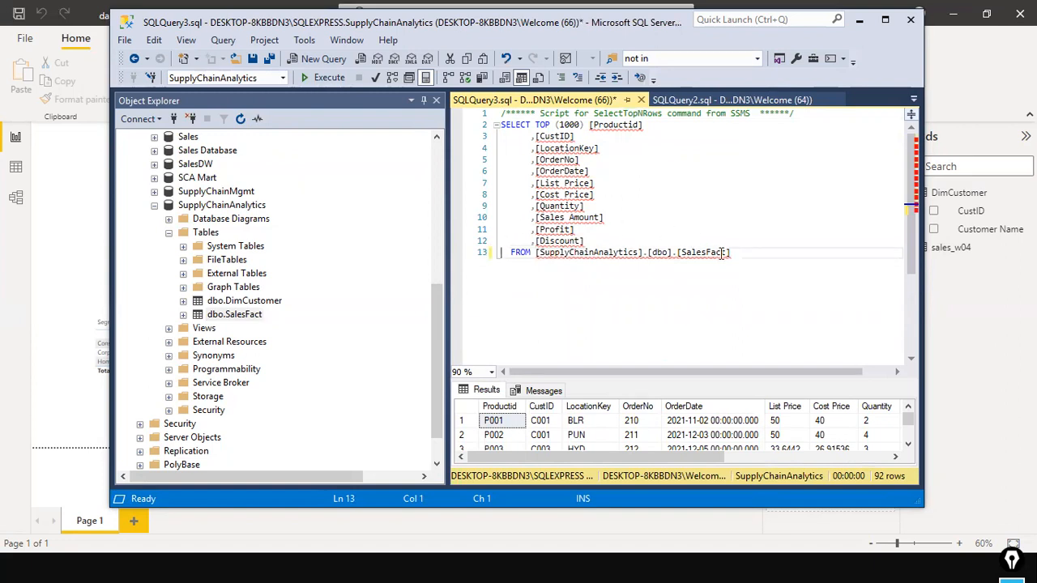
{"action": "left_click_drag", "start_coordinate": [760, 262], "coordinate": [427, 120]}
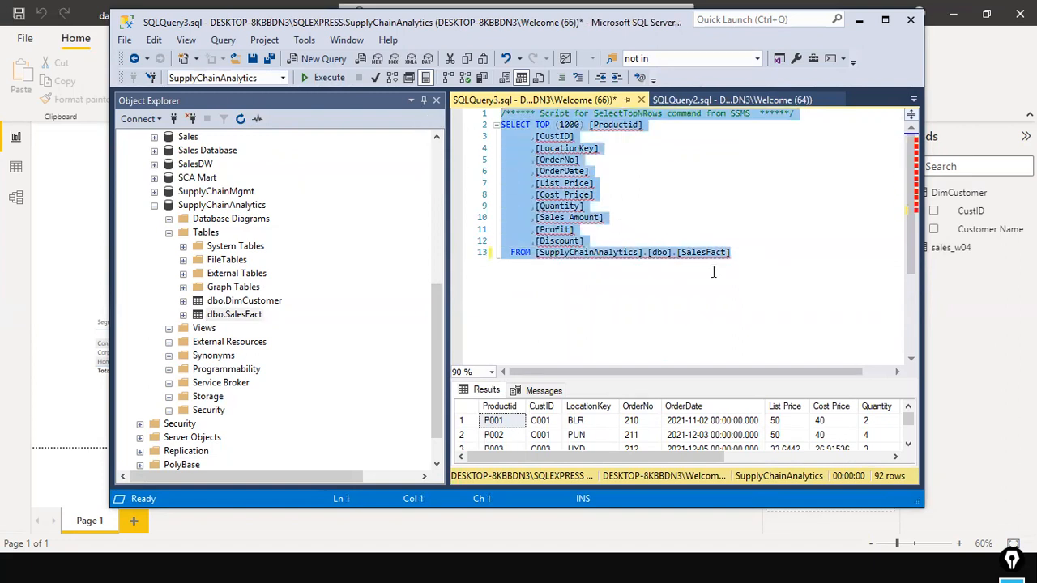
{"action": "left_click", "coordinate": [326, 79]}
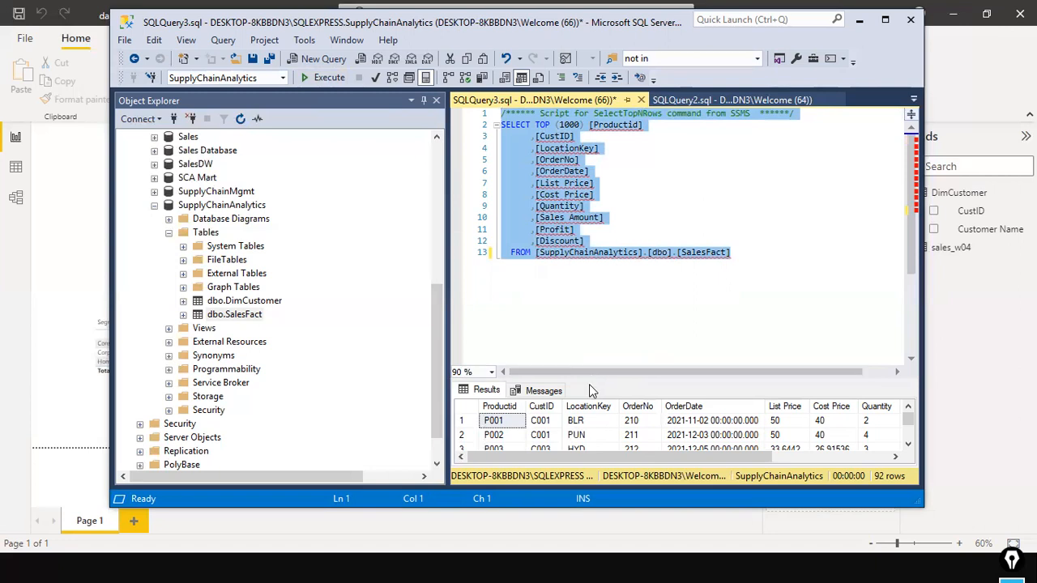
Step: Enlarge the results area upward and sideways and examine the SalesFact rows and columns returned by the query
{"action": "left_click_drag", "start_coordinate": [590, 381], "coordinate": [588, 303]}
{"action": "left_click_drag", "start_coordinate": [447, 342], "coordinate": [341, 356]}
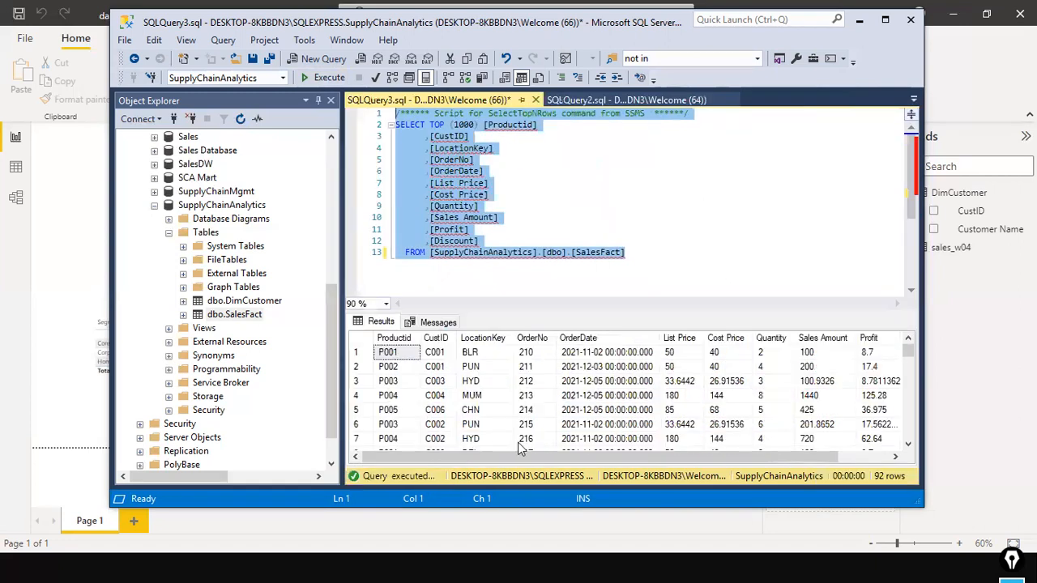
{"action": "left_click_drag", "start_coordinate": [533, 458], "coordinate": [513, 448]}
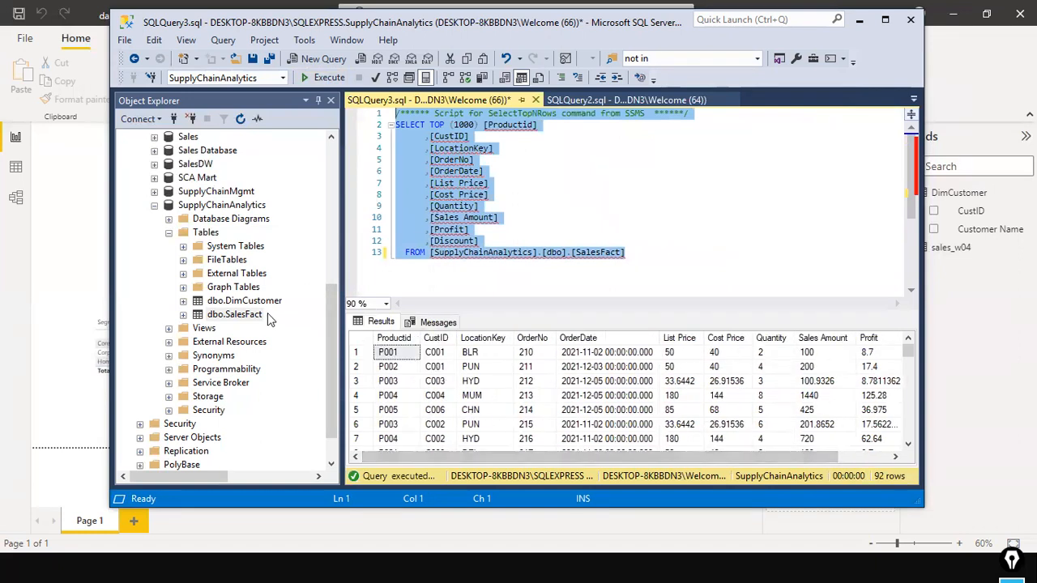
{"action": "left_click", "coordinate": [650, 215]}
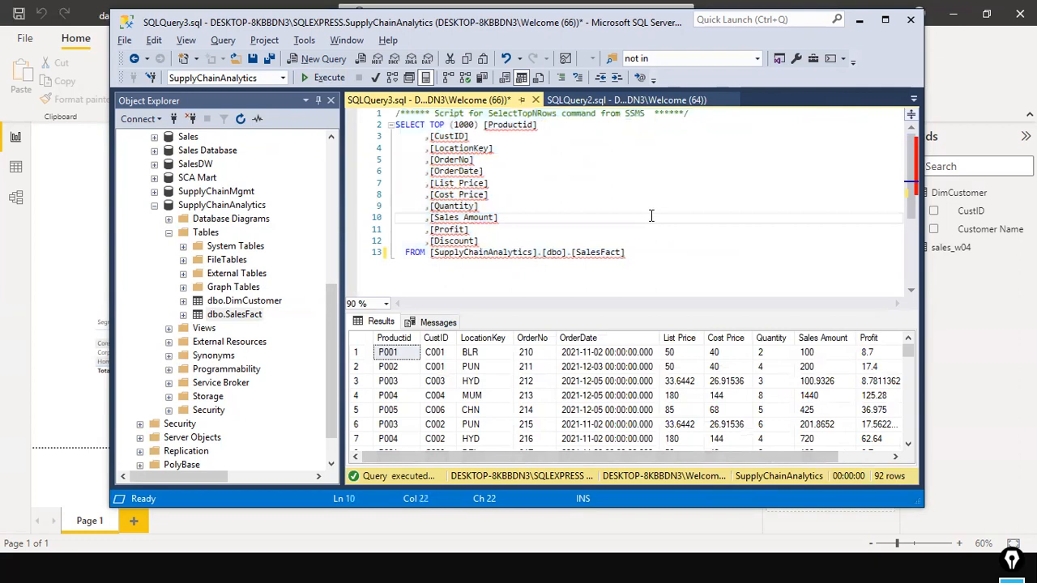
Step: Switch to Power BI Desktop and connect to the SupplyChainAnalytics database on the SQL Server in DirectQuery mode
{"action": "key", "text": "alt+Tab"}
{"action": "key", "text": "Escape"}
{"action": "key", "text": "alt+Tab"}
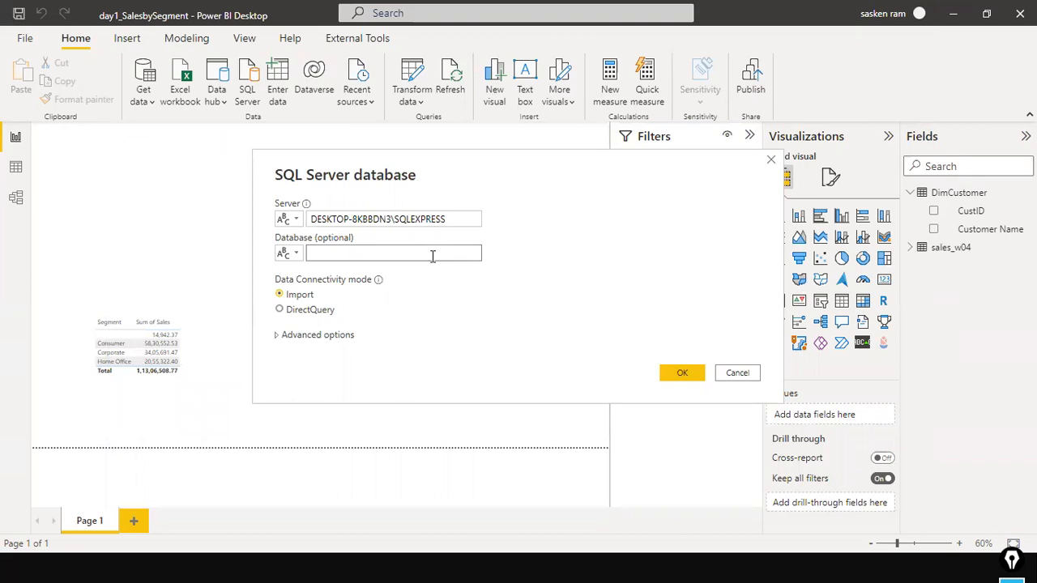
{"action": "left_click", "coordinate": [433, 256]}
{"action": "type", "text": "SupplyChain"}
{"action": "key", "text": "alt+Tab"}
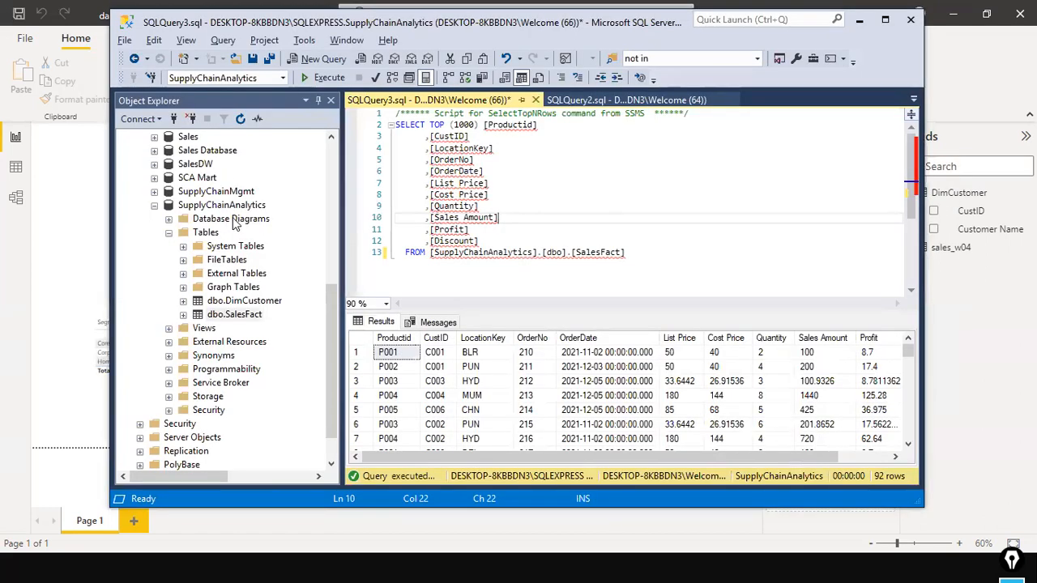
{"action": "key", "text": "alt+Tab"}
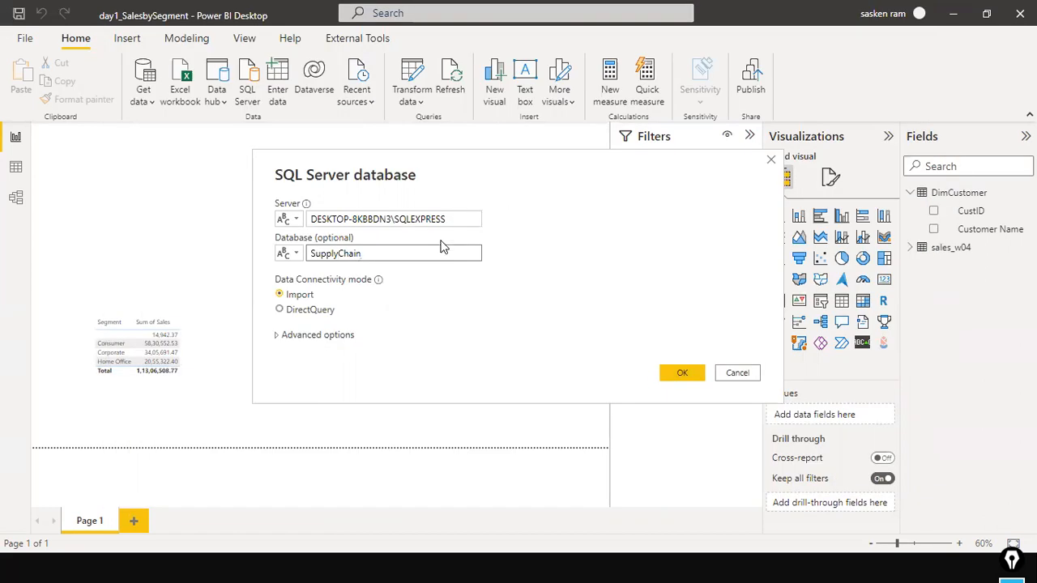
{"action": "type", "text": "Analyt"}
{"action": "type", "text": "ics"}
{"action": "left_click", "coordinate": [297, 312]}
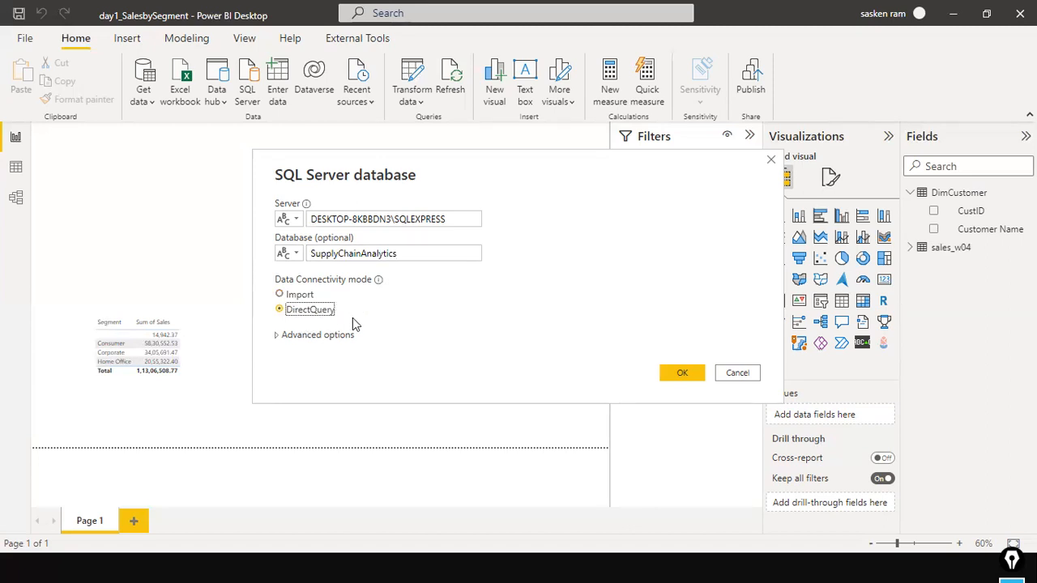
{"action": "left_click", "coordinate": [674, 375]}
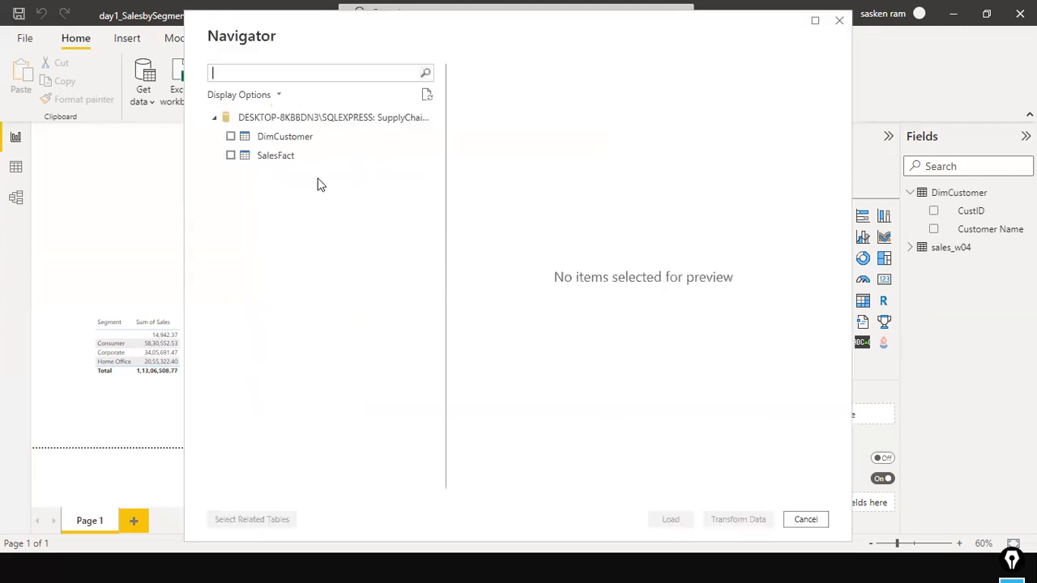
Step: Load the SalesFact table into the report and accept the security risk of adding a second data source
{"action": "left_click", "coordinate": [230, 156]}
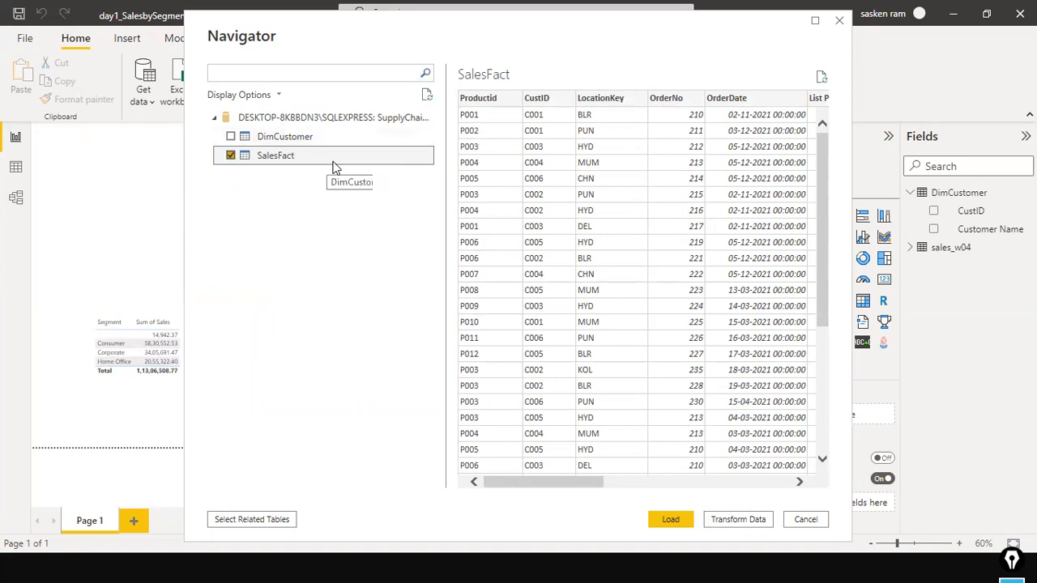
{"action": "left_click_drag", "start_coordinate": [556, 483], "coordinate": [453, 439]}
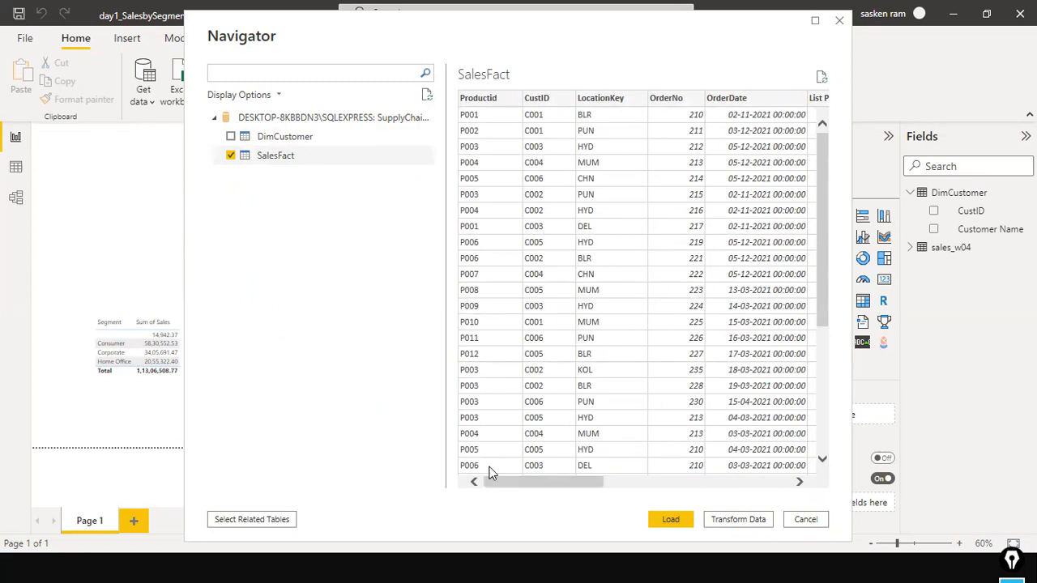
{"action": "left_click", "coordinate": [670, 521]}
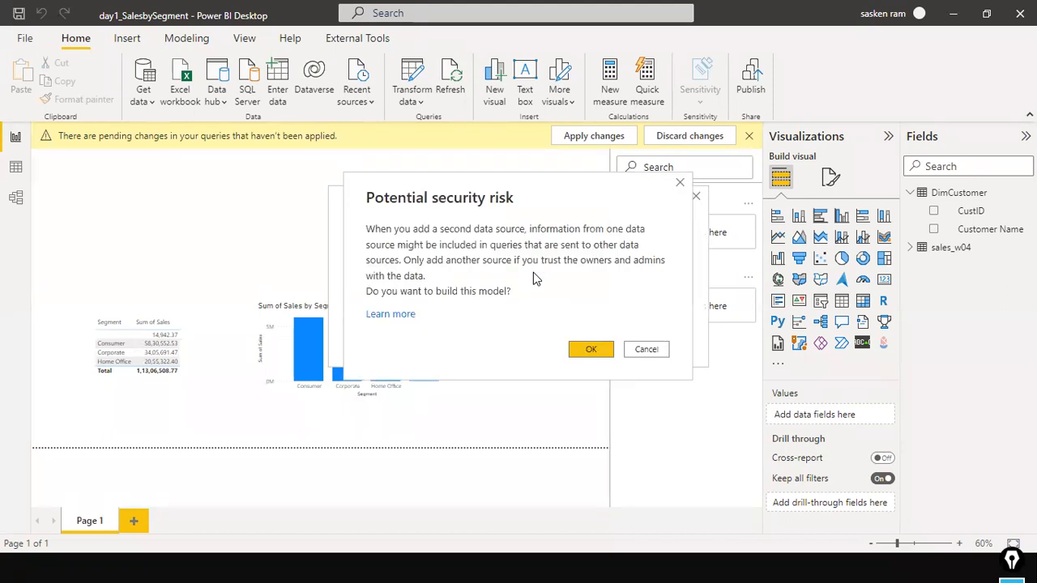
{"action": "left_click", "coordinate": [589, 354]}
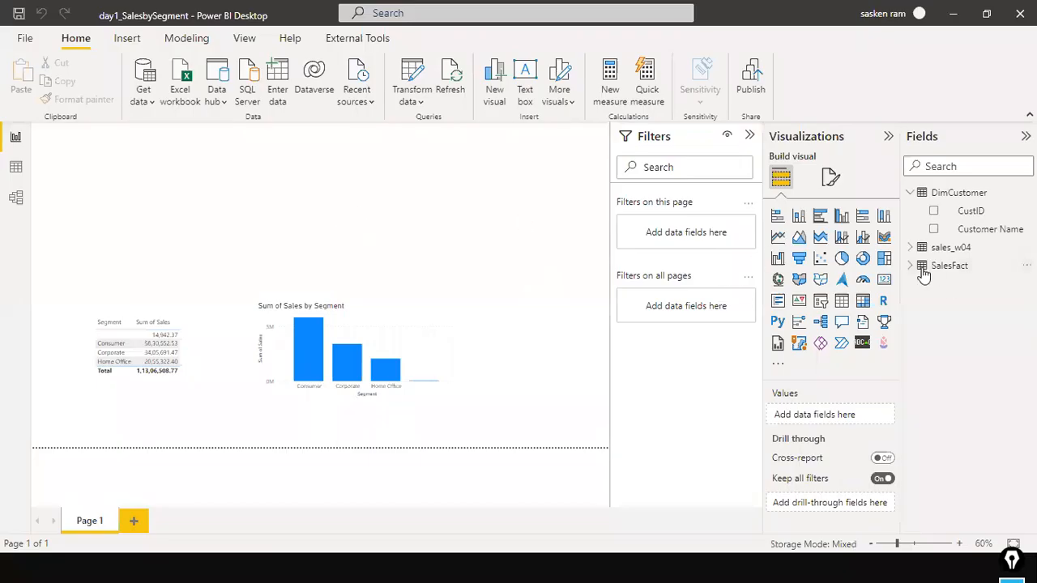
Step: Inspect the SalesFact fields in the report and open the SalesFact table in the Data view
{"action": "left_click", "coordinate": [925, 266]}
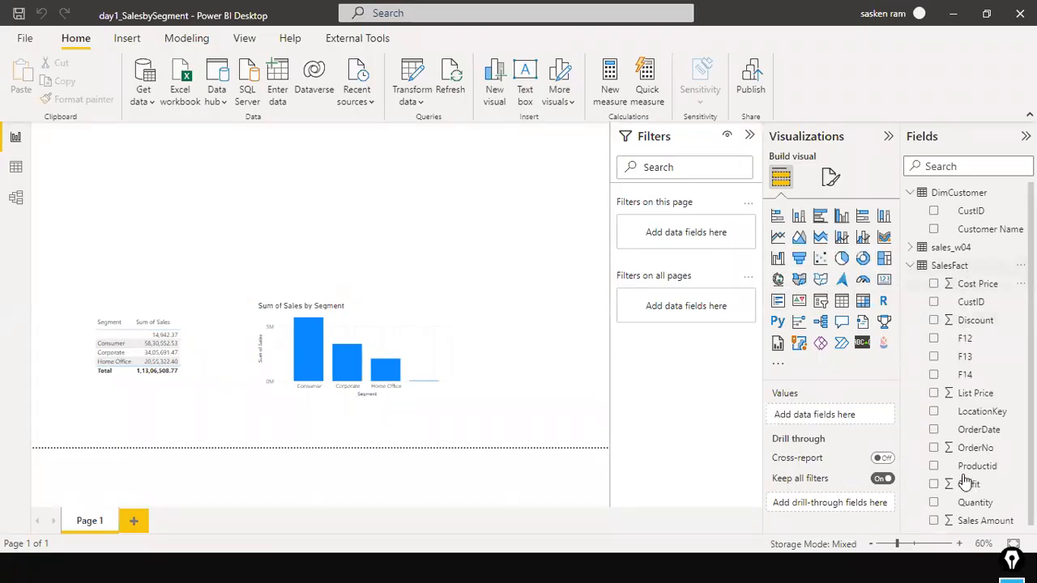
{"action": "left_click", "coordinate": [15, 167]}
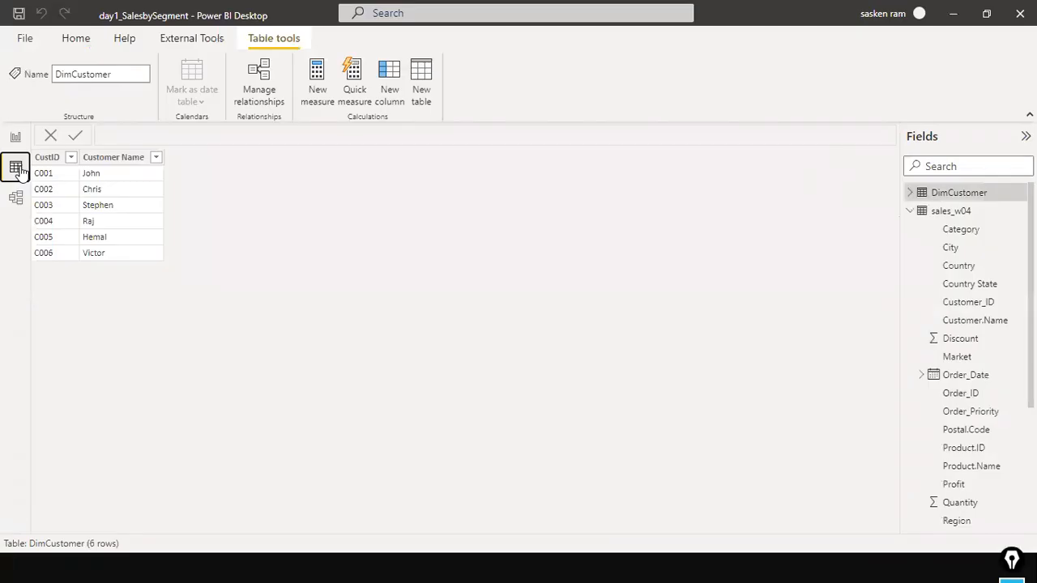
{"action": "left_click", "coordinate": [913, 213]}
{"action": "left_click", "coordinate": [948, 231]}
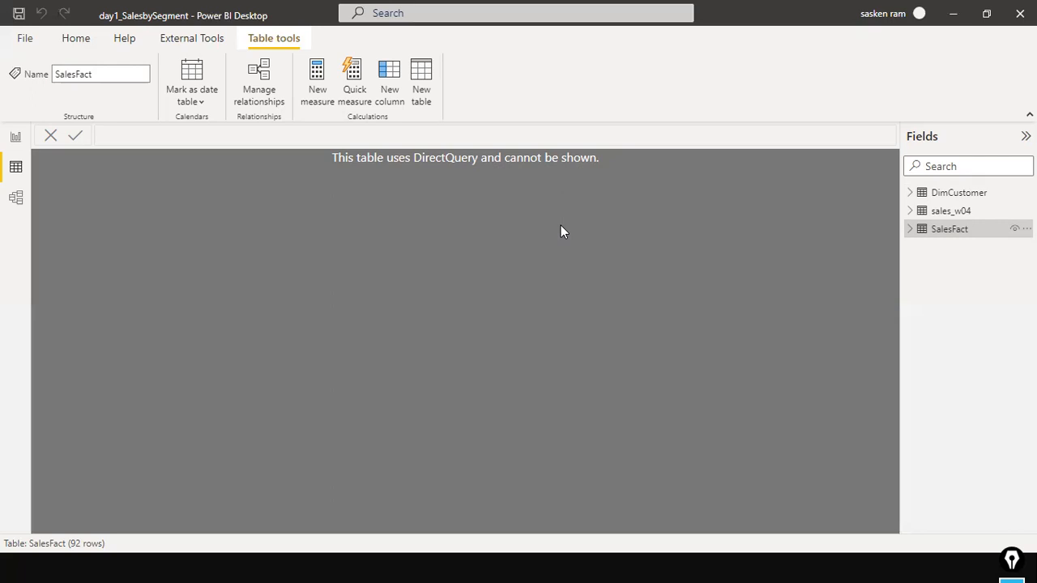
Step: Switch to SQL Server Management Studio to check the SalesFact query's row count and source table, and return to Power BI Desktop
{"action": "key", "text": "alt+Tab"}
{"action": "key", "text": "alt+Tab"}
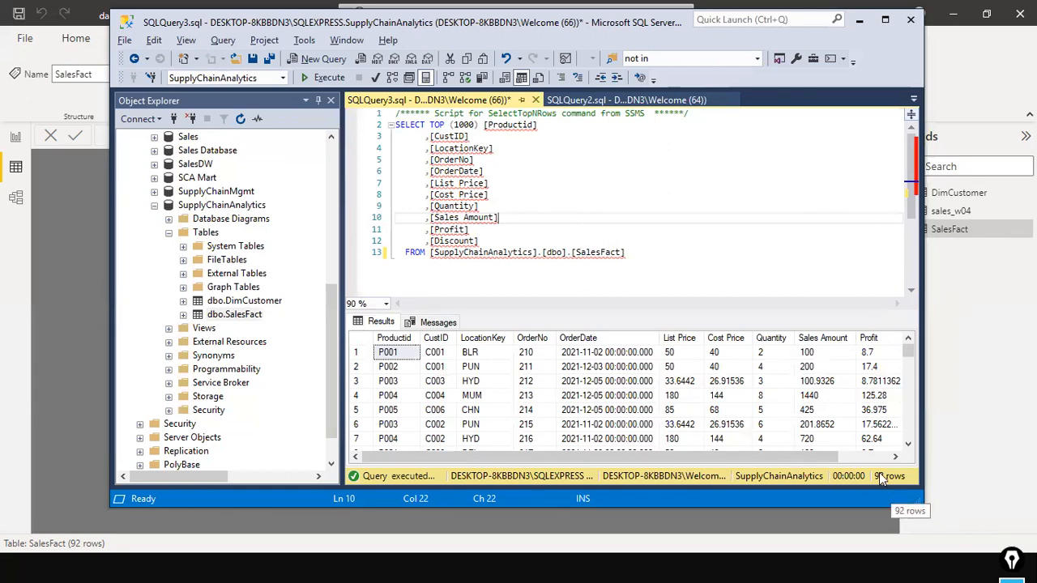
{"action": "left_click_drag", "start_coordinate": [577, 257], "coordinate": [626, 254]}
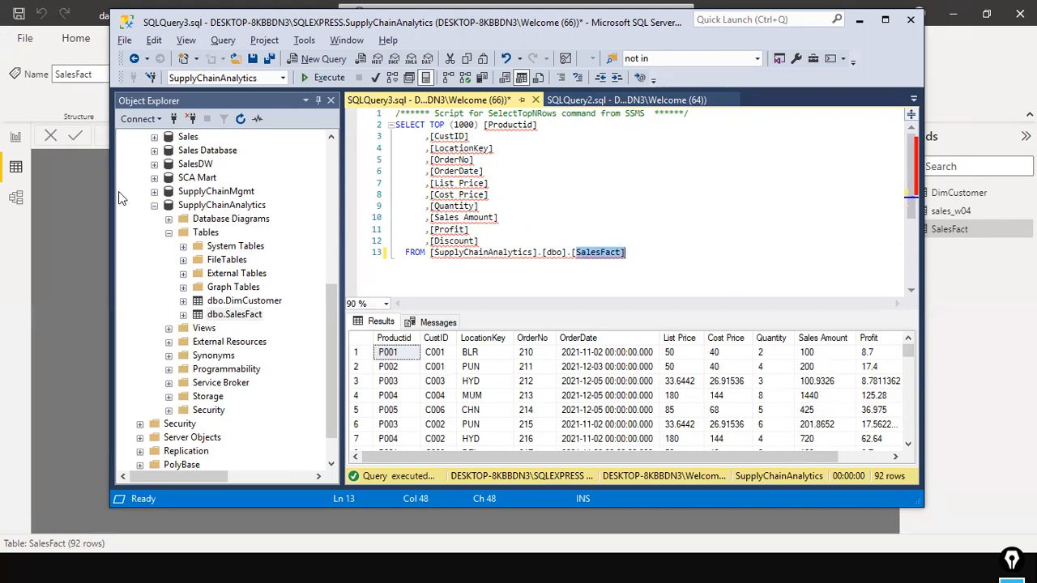
{"action": "left_click", "coordinate": [71, 196]}
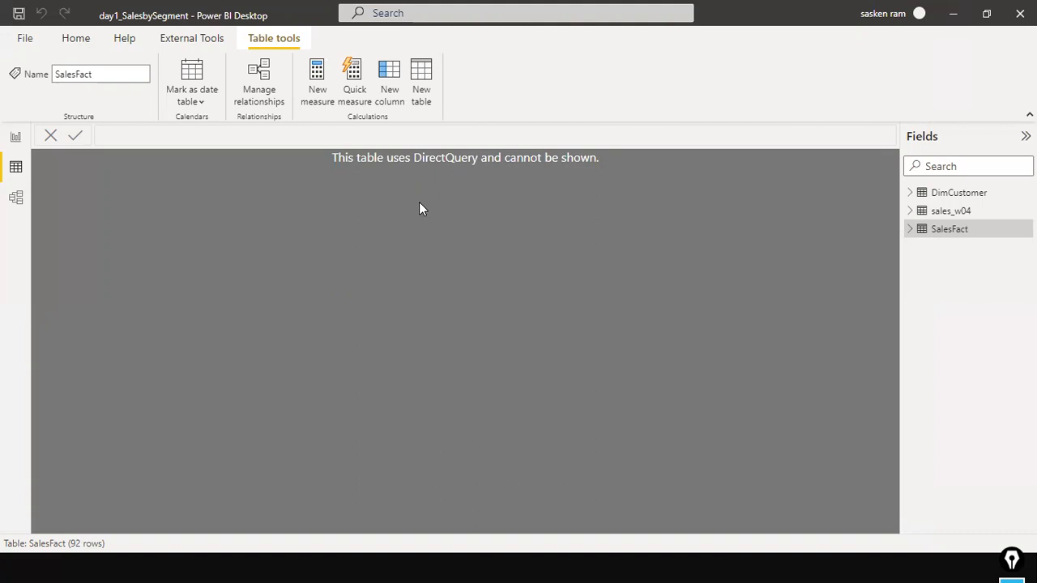
Step: Check SalesFact's storage mode and fields, compare them with the query in SQL Server Management Studio, and return to Power BI Desktop
{"action": "right_click", "coordinate": [959, 230]}
{"action": "left_click", "coordinate": [705, 274]}
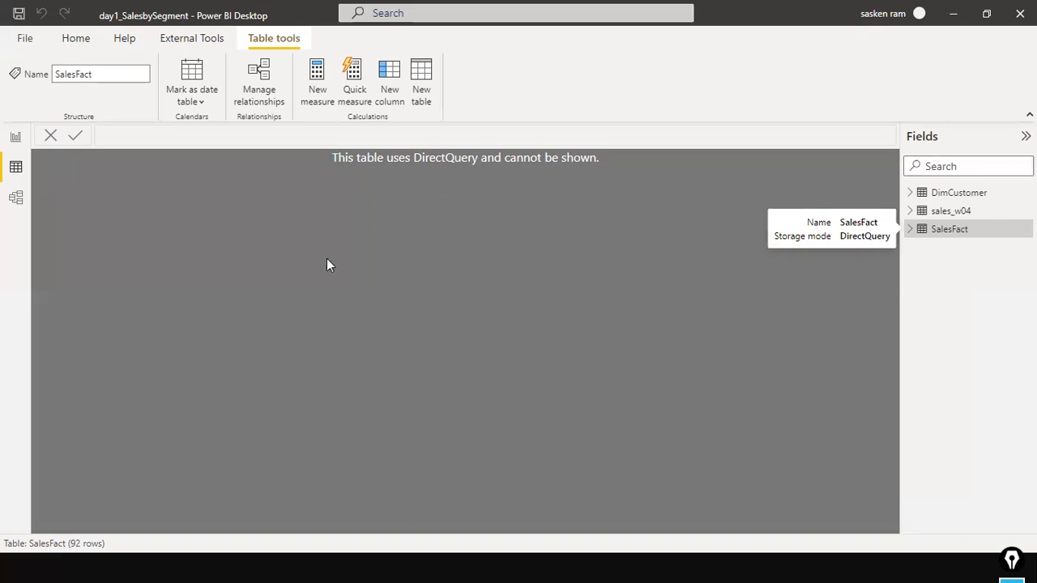
{"action": "left_click", "coordinate": [916, 234]}
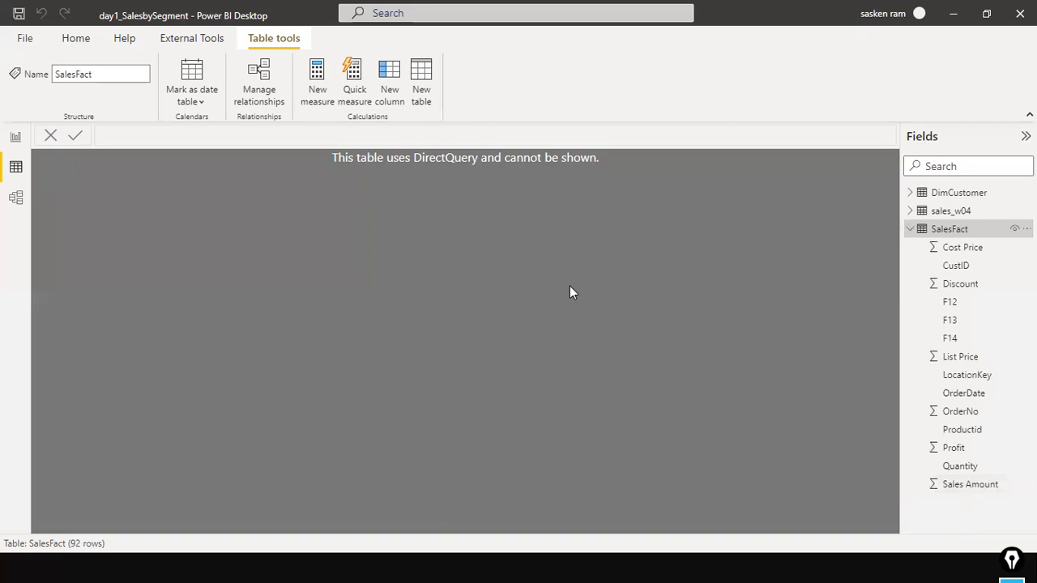
{"action": "key", "text": "alt+Tab"}
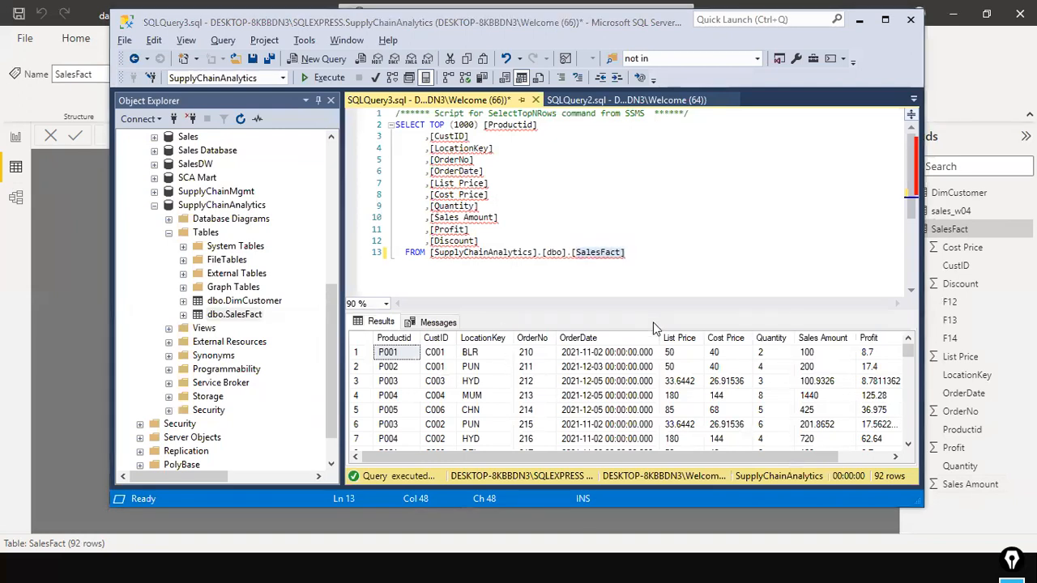
{"action": "key", "text": "alt+Tab"}
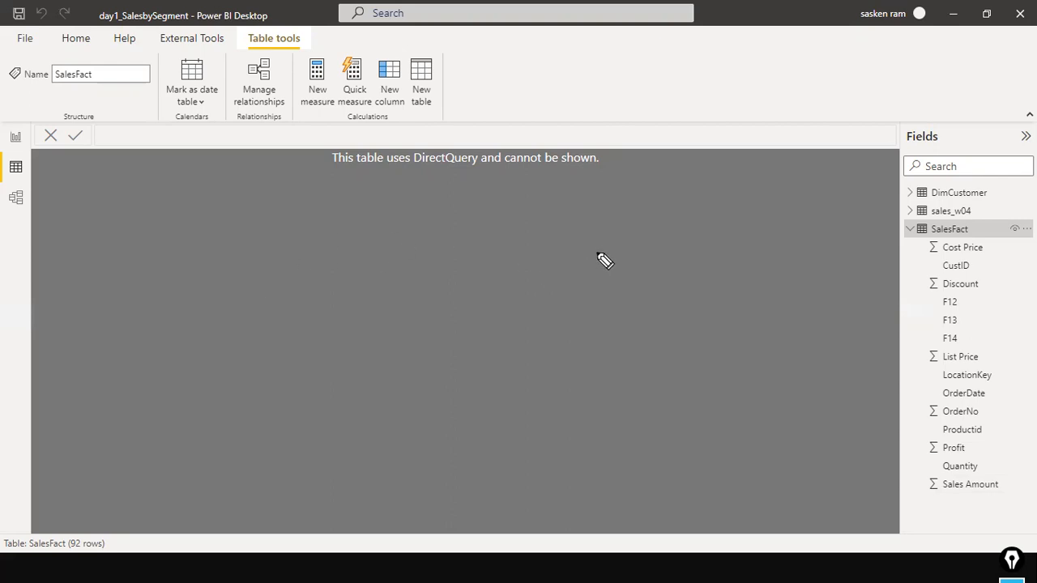
Step: Sketch a Power BI box labelled PBI and a SQL Server box containing SupplyChainAnalytics and SalesFact, linked to the circled word DirectQuery
{"action": "mouse_move", "coordinate": [602, 243]}
{"action": "left_mouse_down"}
{"action": "mouse_move", "coordinate": [650, 250]}
{"action": "mouse_move", "coordinate": [591, 240]}
{"action": "left_mouse_up"}
{"action": "mouse_move", "coordinate": [677, 281]}
{"action": "left_mouse_down"}
{"action": "mouse_move", "coordinate": [659, 289]}
{"action": "mouse_move", "coordinate": [706, 292]}
{"action": "mouse_move", "coordinate": [717, 270]}
{"action": "left_mouse_up"}
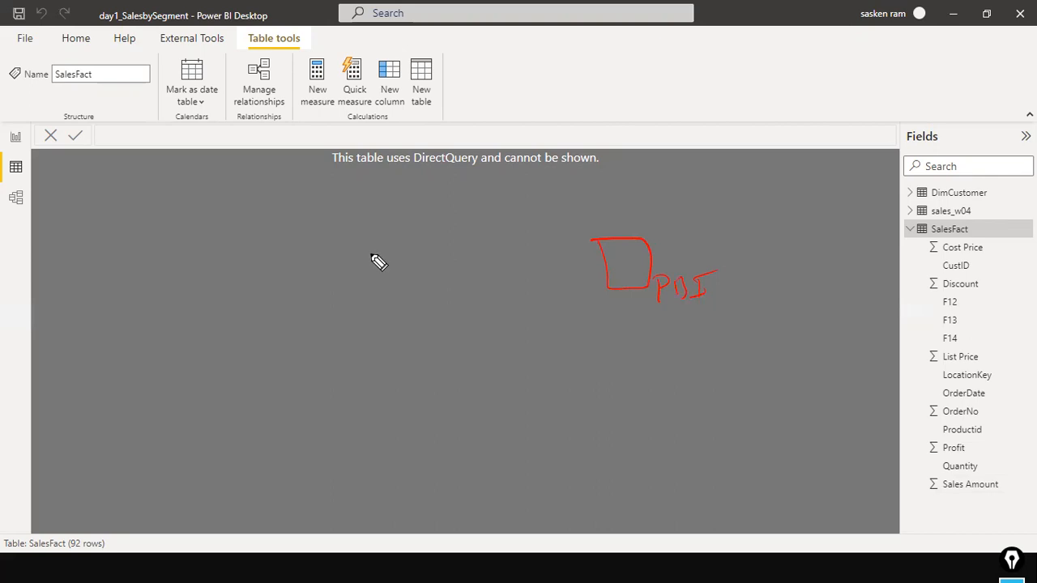
{"action": "mouse_move", "coordinate": [339, 250]}
{"action": "left_mouse_down"}
{"action": "mouse_move", "coordinate": [326, 271]}
{"action": "mouse_move", "coordinate": [342, 302]}
{"action": "left_mouse_up"}
{"action": "mouse_move", "coordinate": [354, 247]}
{"action": "left_mouse_down"}
{"action": "mouse_move", "coordinate": [355, 273]}
{"action": "mouse_move", "coordinate": [333, 306]}
{"action": "mouse_move", "coordinate": [381, 293]}
{"action": "mouse_move", "coordinate": [382, 275]}
{"action": "left_mouse_up"}
{"action": "mouse_move", "coordinate": [389, 231]}
{"action": "left_mouse_down"}
{"action": "mouse_move", "coordinate": [407, 354]}
{"action": "mouse_move", "coordinate": [486, 240]}
{"action": "mouse_move", "coordinate": [375, 234]}
{"action": "left_mouse_up"}
{"action": "mouse_move", "coordinate": [341, 336]}
{"action": "left_mouse_down"}
{"action": "mouse_move", "coordinate": [378, 327]}
{"action": "mouse_move", "coordinate": [387, 336]}
{"action": "mouse_move", "coordinate": [430, 297]}
{"action": "mouse_move", "coordinate": [456, 309]}
{"action": "mouse_move", "coordinate": [456, 288]}
{"action": "mouse_move", "coordinate": [478, 288]}
{"action": "left_mouse_up"}
{"action": "mouse_move", "coordinate": [407, 325]}
{"action": "left_mouse_down"}
{"action": "mouse_move", "coordinate": [455, 323]}
{"action": "mouse_move", "coordinate": [446, 330]}
{"action": "mouse_move", "coordinate": [461, 327]}
{"action": "mouse_move", "coordinate": [472, 341]}
{"action": "mouse_move", "coordinate": [506, 324]}
{"action": "left_mouse_up"}
{"action": "mouse_move", "coordinate": [484, 154]}
{"action": "left_mouse_down"}
{"action": "mouse_move", "coordinate": [443, 149]}
{"action": "mouse_move", "coordinate": [415, 307]}
{"action": "mouse_move", "coordinate": [452, 317]}
{"action": "mouse_move", "coordinate": [466, 308]}
{"action": "left_mouse_up"}
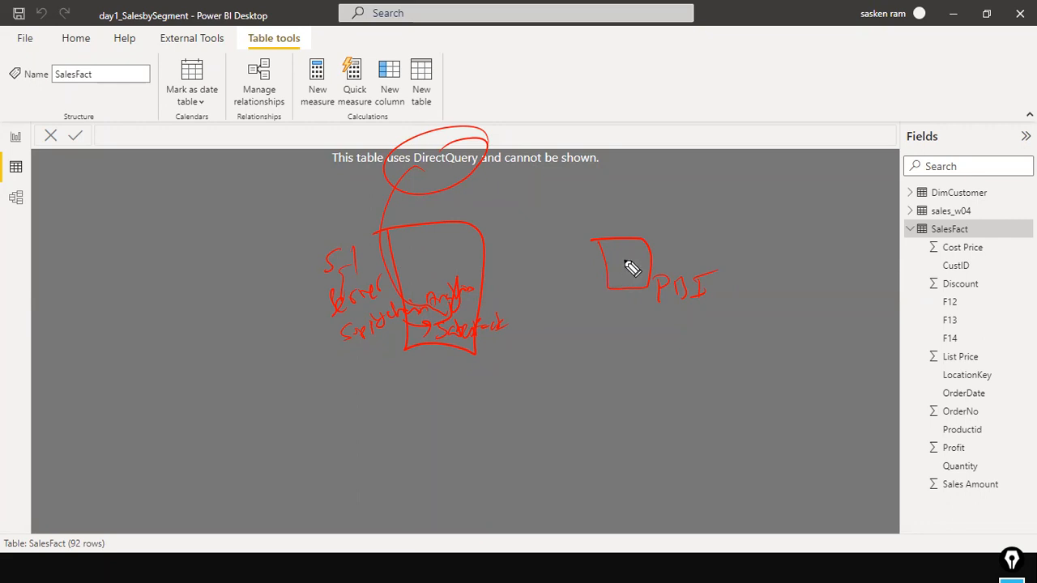
Step: Draw a line labelled Sql query from the PBI box to the database, and annotate the data size and a small table
{"action": "mouse_move", "coordinate": [617, 244]}
{"action": "left_mouse_down"}
{"action": "mouse_move", "coordinate": [563, 239]}
{"action": "mouse_move", "coordinate": [470, 261]}
{"action": "mouse_move", "coordinate": [428, 293]}
{"action": "left_mouse_up"}
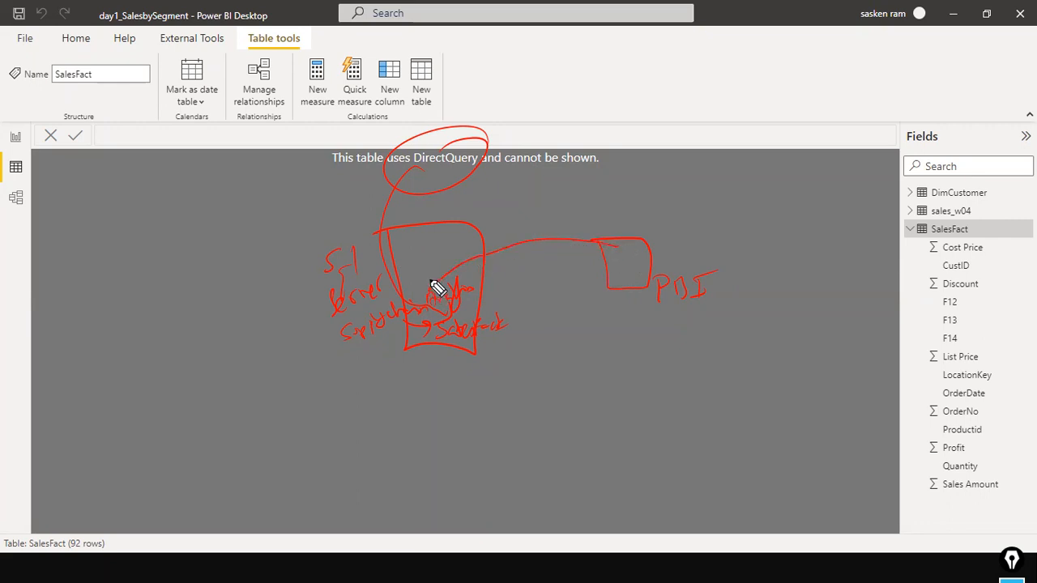
{"action": "mouse_move", "coordinate": [515, 198]}
{"action": "left_mouse_down"}
{"action": "mouse_move", "coordinate": [528, 225]}
{"action": "mouse_move", "coordinate": [545, 205]}
{"action": "left_mouse_up"}
{"action": "left_click_drag", "start_coordinate": [548, 207], "coordinate": [585, 209]}
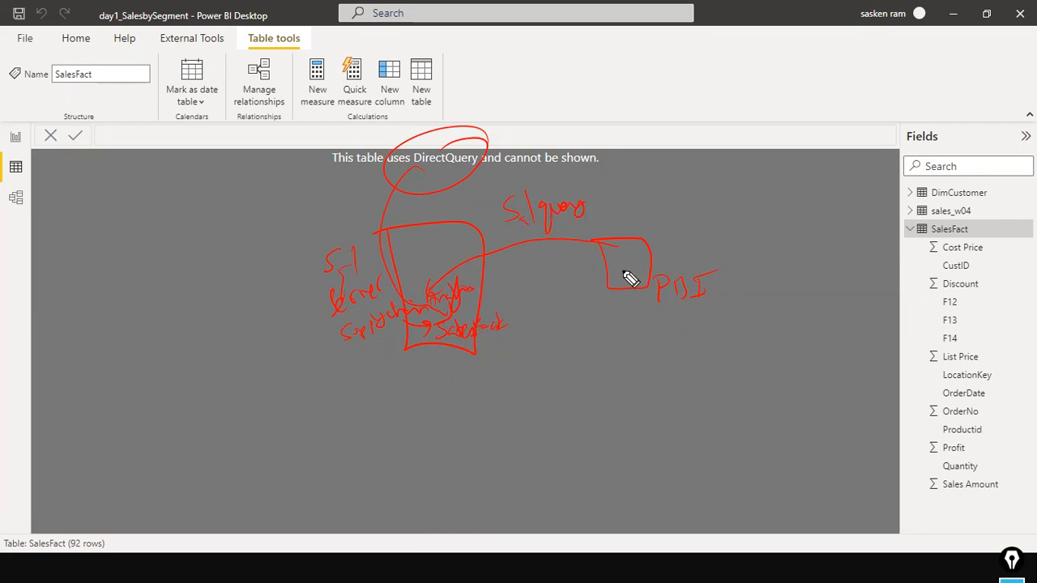
{"action": "mouse_move", "coordinate": [405, 373]}
{"action": "left_mouse_down"}
{"action": "mouse_move", "coordinate": [470, 340]}
{"action": "mouse_move", "coordinate": [457, 348]}
{"action": "left_mouse_up"}
{"action": "mouse_move", "coordinate": [550, 252]}
{"action": "left_mouse_down"}
{"action": "mouse_move", "coordinate": [570, 260]}
{"action": "mouse_move", "coordinate": [569, 289]}
{"action": "left_mouse_up"}
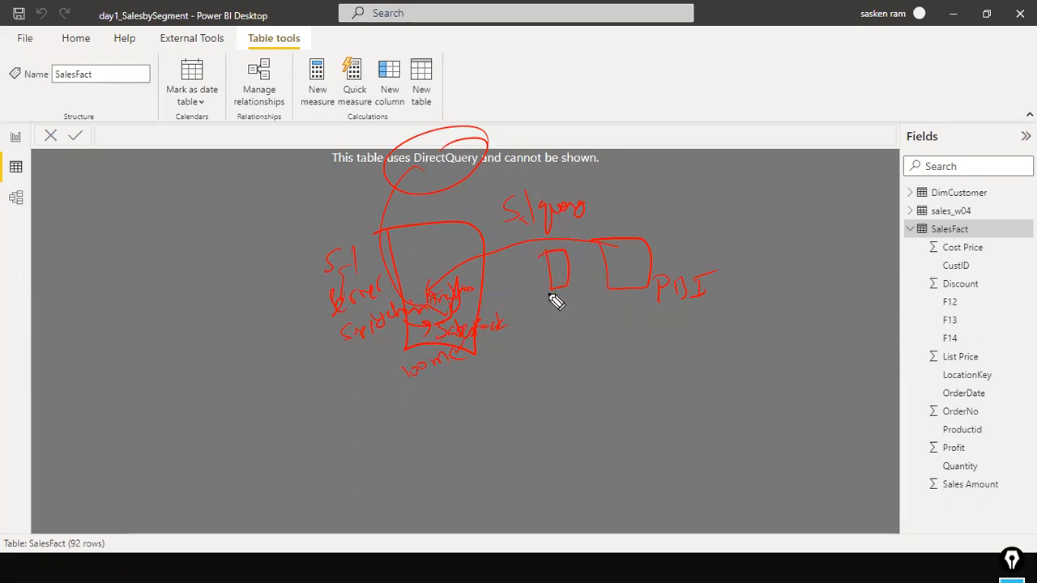
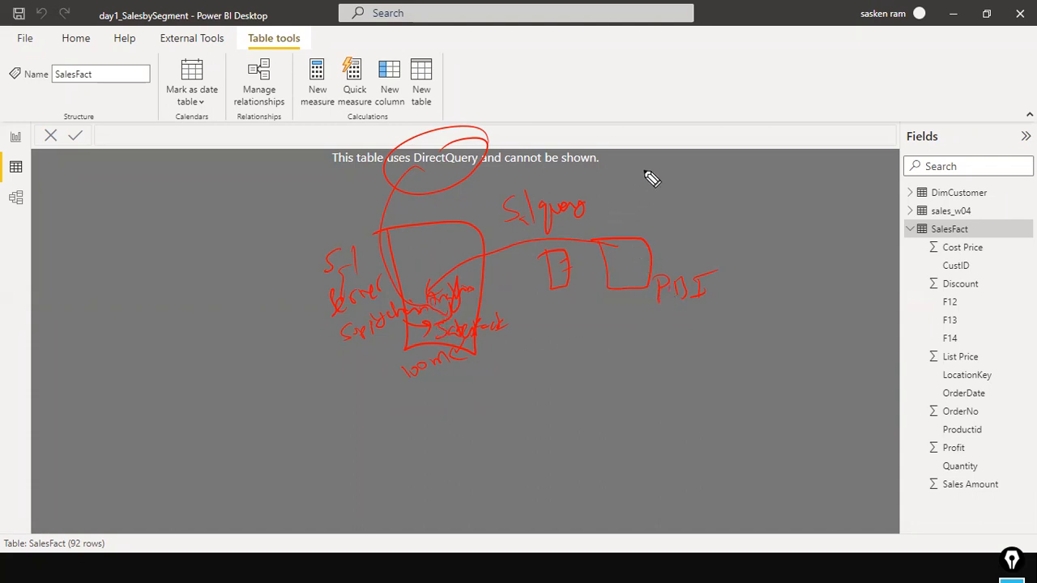
Step: Handwrite the example query Select Sum(Sales) From SalesFact Group by Category, with an arrow to the number 3
{"action": "mouse_move", "coordinate": [653, 175]}
{"action": "left_mouse_down"}
{"action": "mouse_move", "coordinate": [659, 189]}
{"action": "mouse_move", "coordinate": [676, 190]}
{"action": "mouse_move", "coordinate": [692, 178]}
{"action": "mouse_move", "coordinate": [824, 186]}
{"action": "mouse_move", "coordinate": [834, 167]}
{"action": "mouse_move", "coordinate": [867, 173]}
{"action": "left_mouse_up"}
{"action": "mouse_move", "coordinate": [712, 216]}
{"action": "left_mouse_down"}
{"action": "mouse_move", "coordinate": [741, 218]}
{"action": "mouse_move", "coordinate": [766, 195]}
{"action": "mouse_move", "coordinate": [814, 199]}
{"action": "left_mouse_up"}
{"action": "left_click_drag", "start_coordinate": [695, 242], "coordinate": [778, 235]}
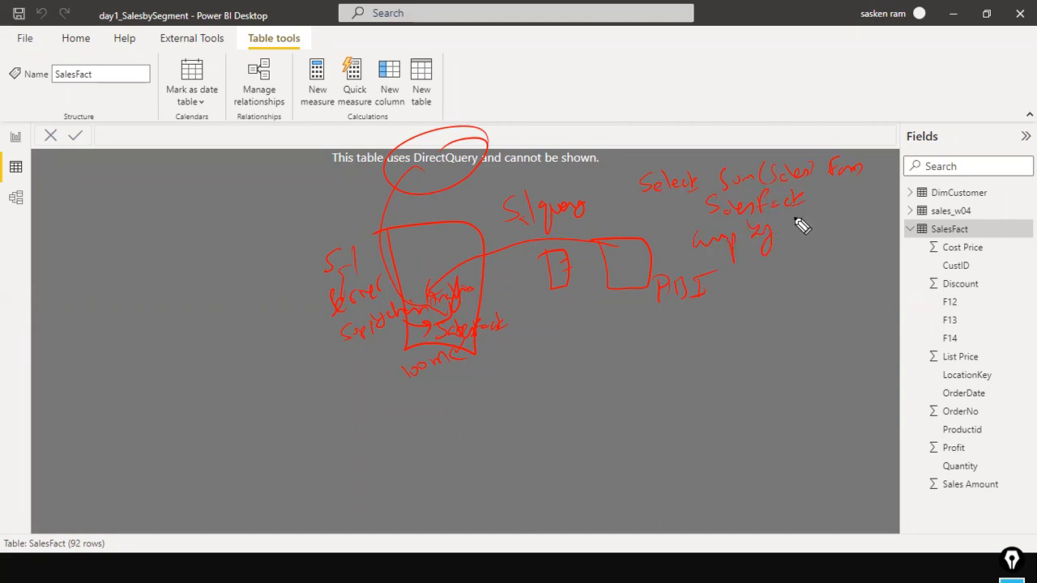
{"action": "mouse_move", "coordinate": [801, 225]}
{"action": "left_mouse_down"}
{"action": "mouse_move", "coordinate": [812, 234]}
{"action": "mouse_move", "coordinate": [867, 219]}
{"action": "left_mouse_up"}
{"action": "mouse_move", "coordinate": [807, 261]}
{"action": "left_mouse_down"}
{"action": "mouse_move", "coordinate": [808, 289]}
{"action": "mouse_move", "coordinate": [825, 272]}
{"action": "left_mouse_up"}
{"action": "left_click_drag", "start_coordinate": [784, 303], "coordinate": [786, 324]}
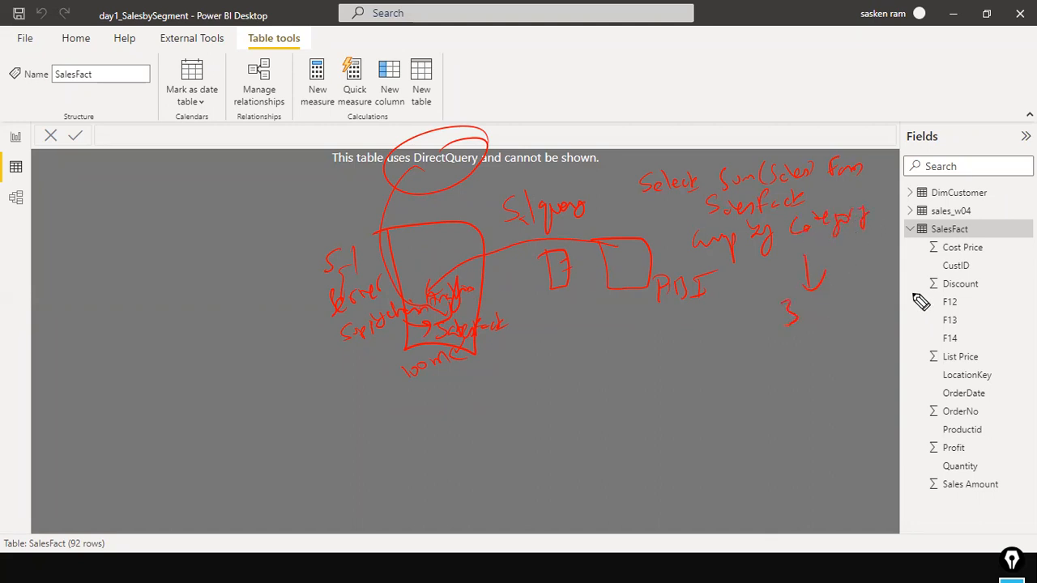
Step: Handwrite three example category results: A as 100000, B as 20000 and C as 18000
{"action": "mouse_move", "coordinate": [734, 382]}
{"action": "left_mouse_down"}
{"action": "mouse_move", "coordinate": [745, 380]}
{"action": "mouse_move", "coordinate": [747, 411]}
{"action": "left_mouse_up"}
{"action": "left_click_drag", "start_coordinate": [760, 427], "coordinate": [754, 432]}
{"action": "left_click_drag", "start_coordinate": [757, 369], "coordinate": [786, 364]}
{"action": "left_click_drag", "start_coordinate": [776, 359], "coordinate": [781, 378]}
{"action": "left_click_drag", "start_coordinate": [810, 364], "coordinate": [865, 350]}
{"action": "left_click_drag", "start_coordinate": [761, 400], "coordinate": [867, 374]}
{"action": "left_click_drag", "start_coordinate": [766, 434], "coordinate": [859, 405]}
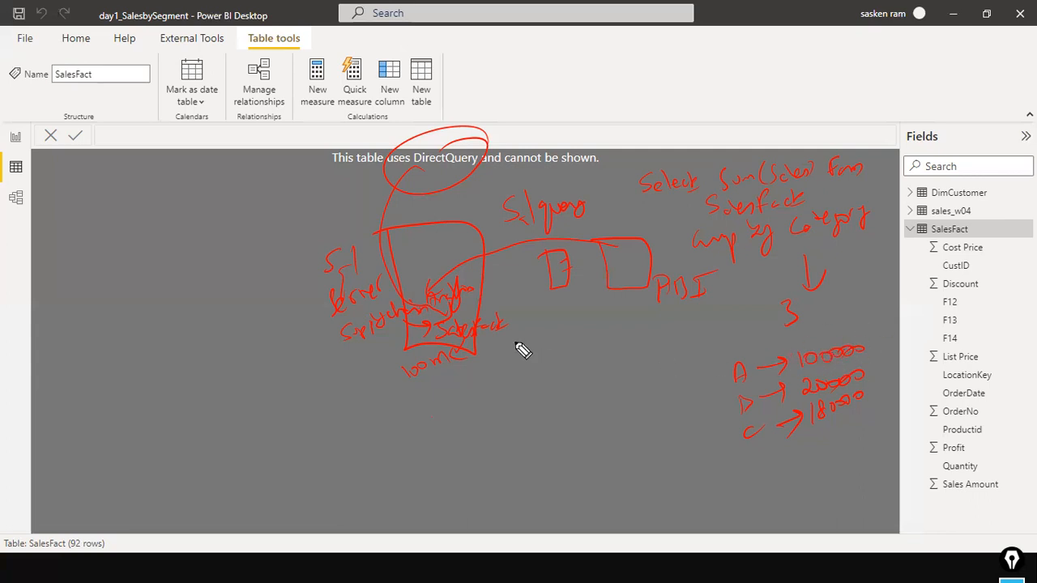
Step: Circle the example query and its results, connect them to the SQL Server and PBI boxes, and clear all drawn annotations
{"action": "mouse_move", "coordinate": [870, 167]}
{"action": "left_mouse_down"}
{"action": "mouse_move", "coordinate": [657, 148]}
{"action": "mouse_move", "coordinate": [823, 240]}
{"action": "mouse_move", "coordinate": [878, 164]}
{"action": "left_mouse_up"}
{"action": "mouse_move", "coordinate": [624, 188]}
{"action": "left_mouse_down"}
{"action": "mouse_move", "coordinate": [532, 213]}
{"action": "mouse_move", "coordinate": [458, 271]}
{"action": "left_mouse_up"}
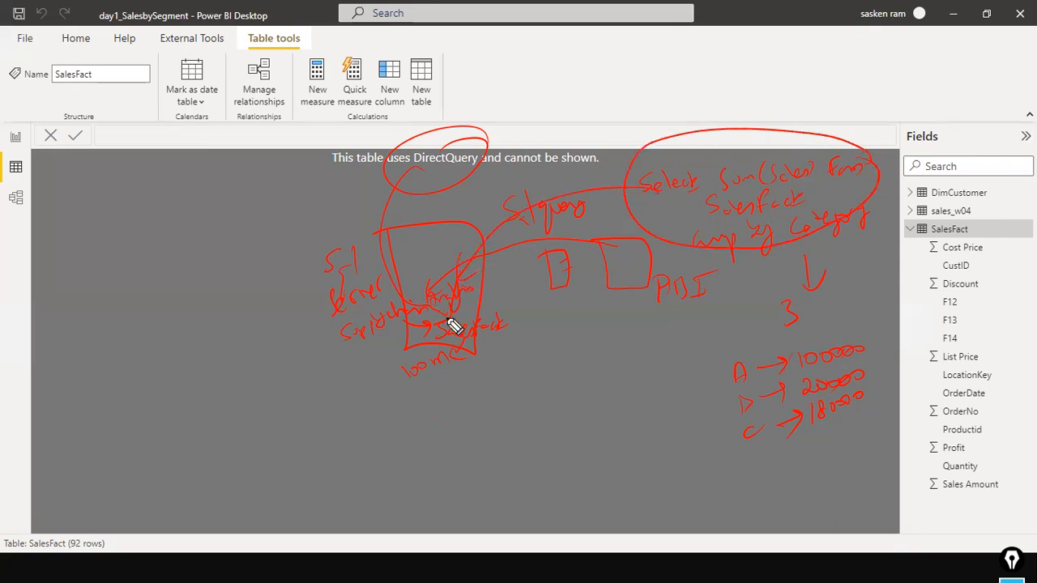
{"action": "mouse_move", "coordinate": [450, 354]}
{"action": "left_mouse_down"}
{"action": "mouse_move", "coordinate": [489, 364]}
{"action": "mouse_move", "coordinate": [611, 308]}
{"action": "mouse_move", "coordinate": [605, 342]}
{"action": "left_mouse_up"}
{"action": "mouse_move", "coordinate": [859, 328]}
{"action": "left_mouse_down"}
{"action": "mouse_move", "coordinate": [853, 398]}
{"action": "mouse_move", "coordinate": [863, 339]}
{"action": "left_mouse_up"}
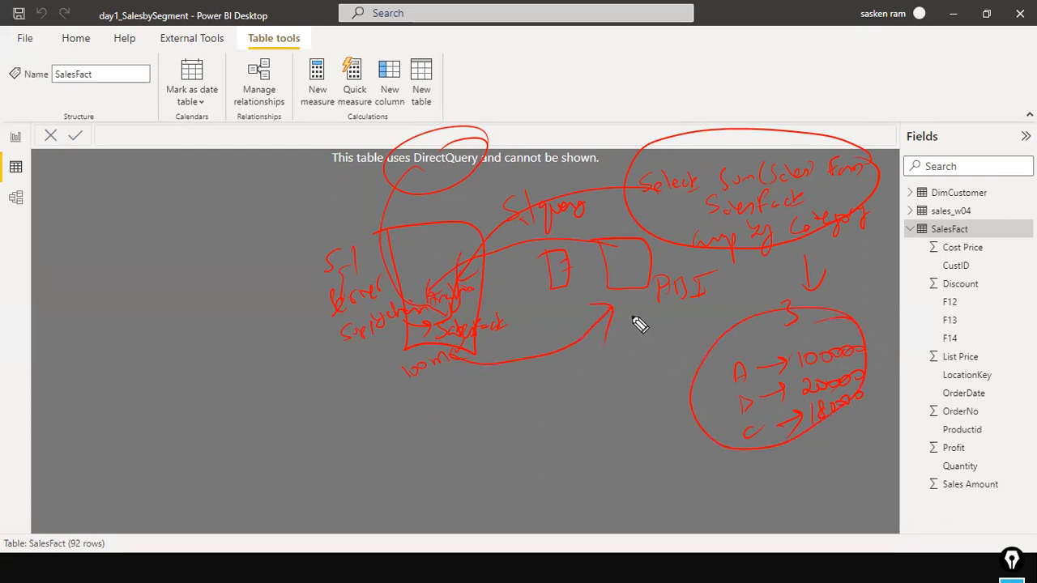
{"action": "left_click_drag", "start_coordinate": [708, 359], "coordinate": [620, 287]}
{"action": "mouse_move", "coordinate": [608, 241]}
{"action": "left_mouse_down"}
{"action": "mouse_move", "coordinate": [620, 260]}
{"action": "mouse_move", "coordinate": [646, 254]}
{"action": "left_mouse_up"}
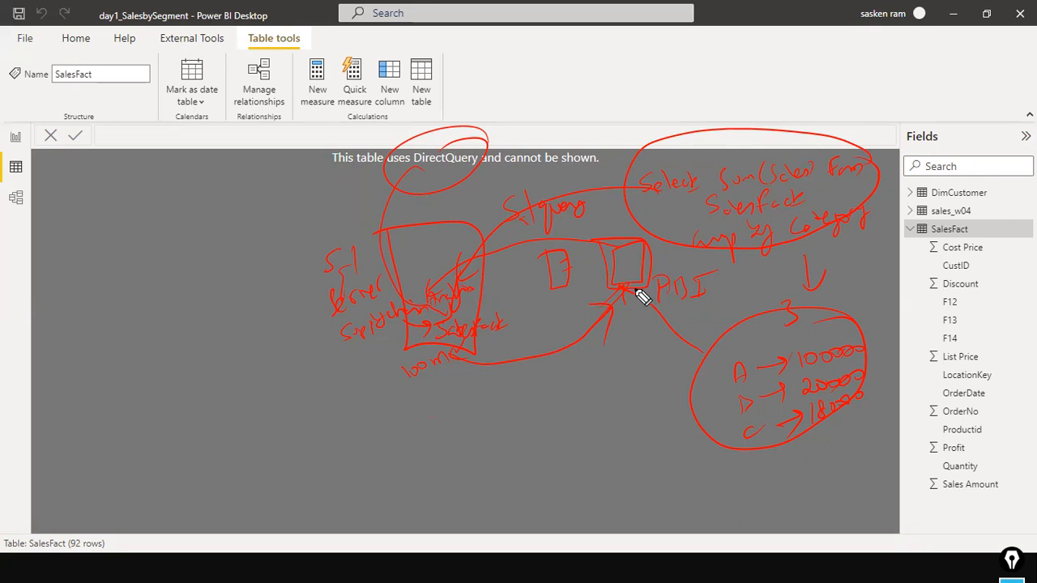
{"action": "mouse_move", "coordinate": [640, 292]}
{"action": "left_mouse_down"}
{"action": "mouse_move", "coordinate": [654, 290]}
{"action": "mouse_move", "coordinate": [651, 274]}
{"action": "left_mouse_up"}
{"action": "mouse_move", "coordinate": [591, 260]}
{"action": "left_mouse_down"}
{"action": "mouse_move", "coordinate": [578, 269]}
{"action": "mouse_move", "coordinate": [607, 268]}
{"action": "left_mouse_up"}
{"action": "key", "text": "ctrl+shift+7"}
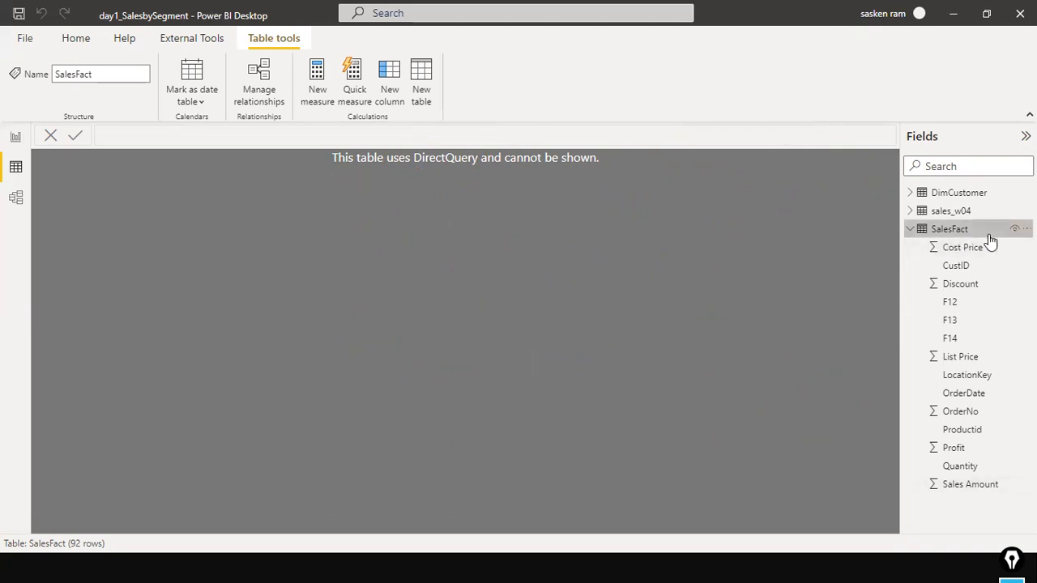
Step: Compare the DimCustomer and SalesFact cards in the Model view, and check SalesFact's storage mode in the Data view
{"action": "left_click", "coordinate": [16, 199]}
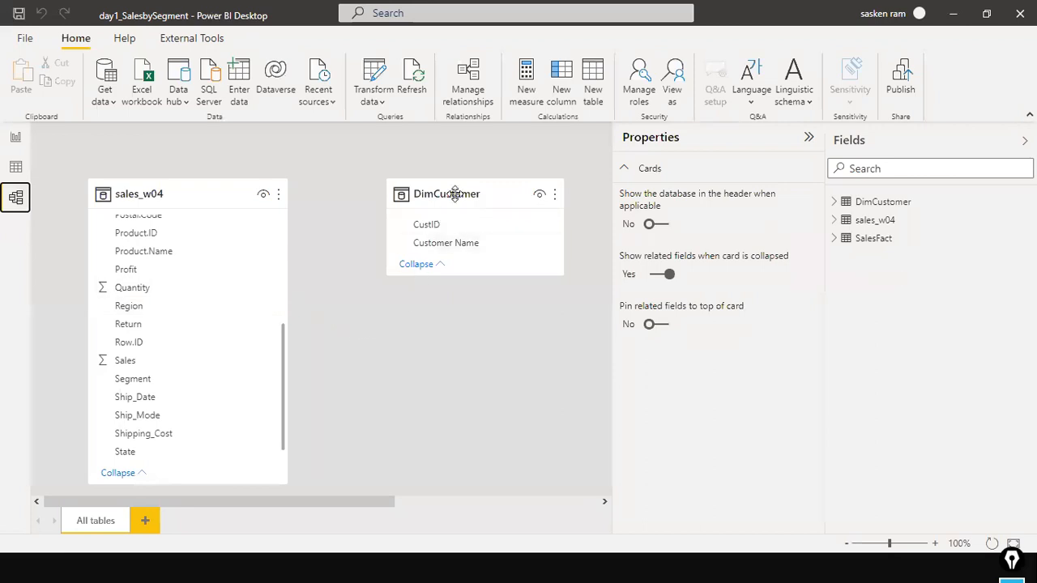
{"action": "left_click_drag", "start_coordinate": [384, 499], "coordinate": [591, 507]}
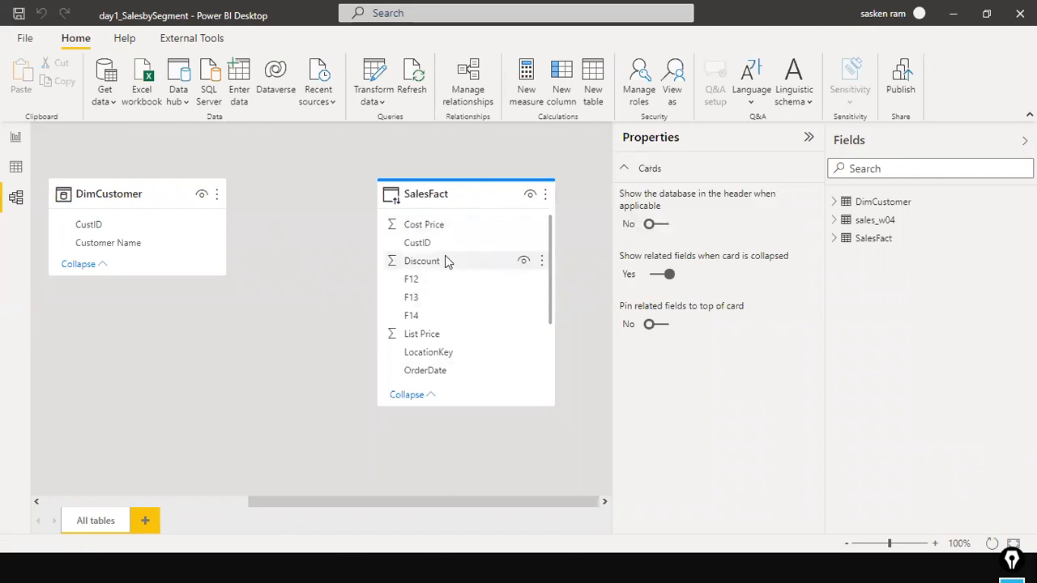
{"action": "mouse_move", "coordinate": [389, 187]}
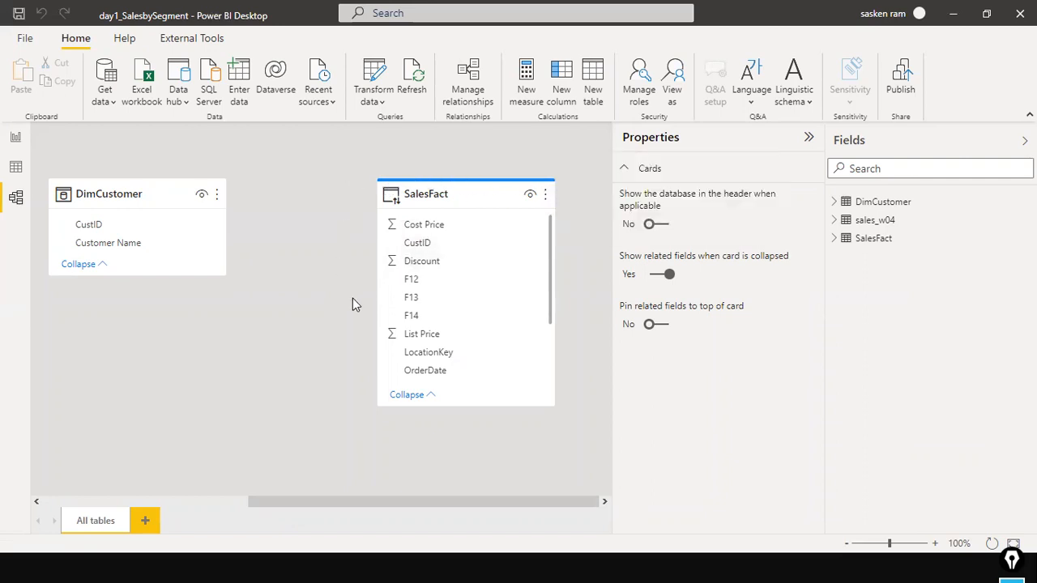
{"action": "mouse_move", "coordinate": [500, 192]}
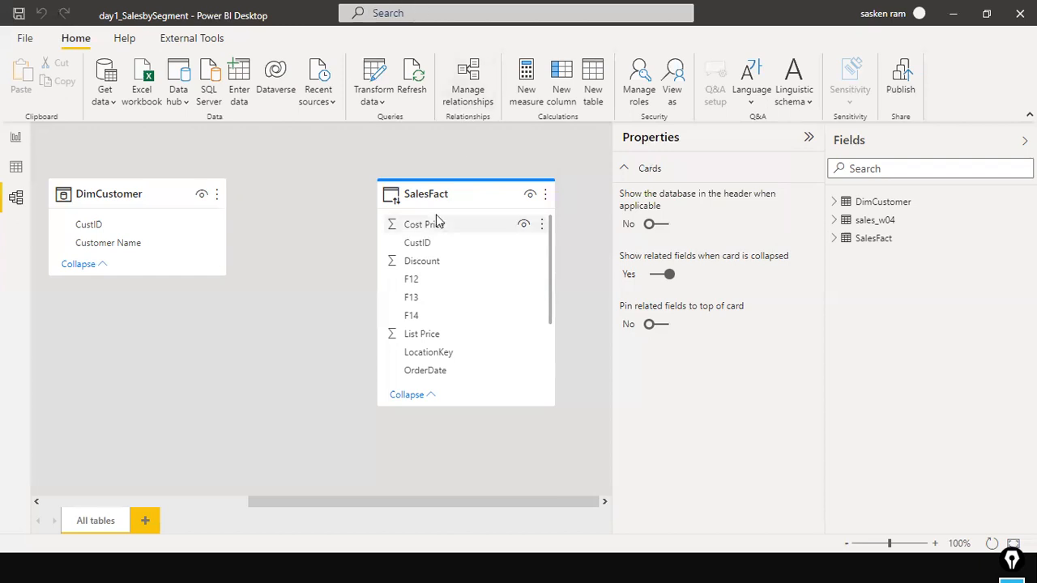
{"action": "key", "text": "alt+Tab"}
{"action": "key", "text": "alt+Tab"}
{"action": "key", "text": "alt+Tab"}
{"action": "key", "text": "alt+Tab"}
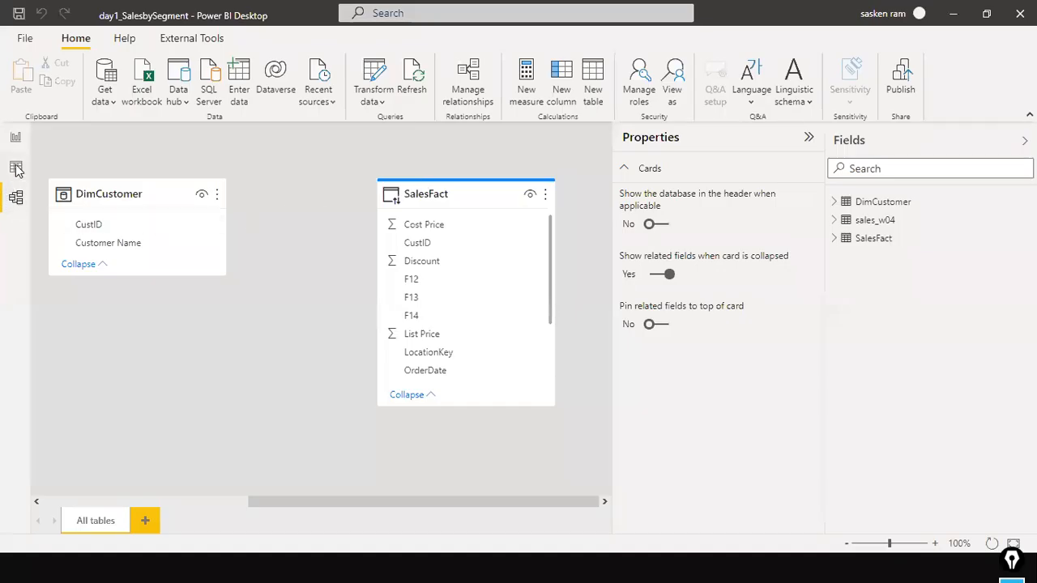
{"action": "left_click", "coordinate": [16, 168]}
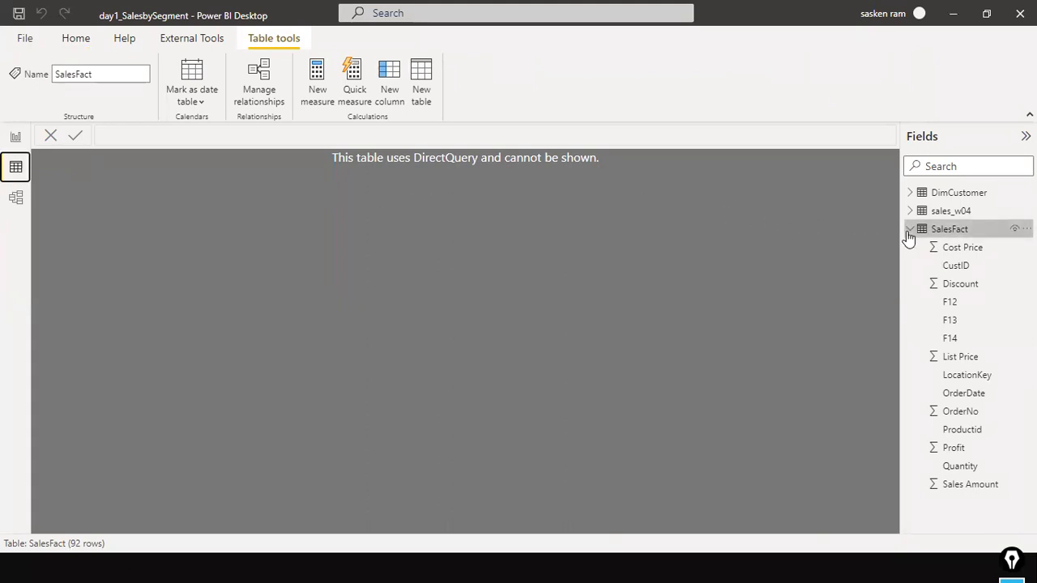
{"action": "mouse_move", "coordinate": [909, 235]}
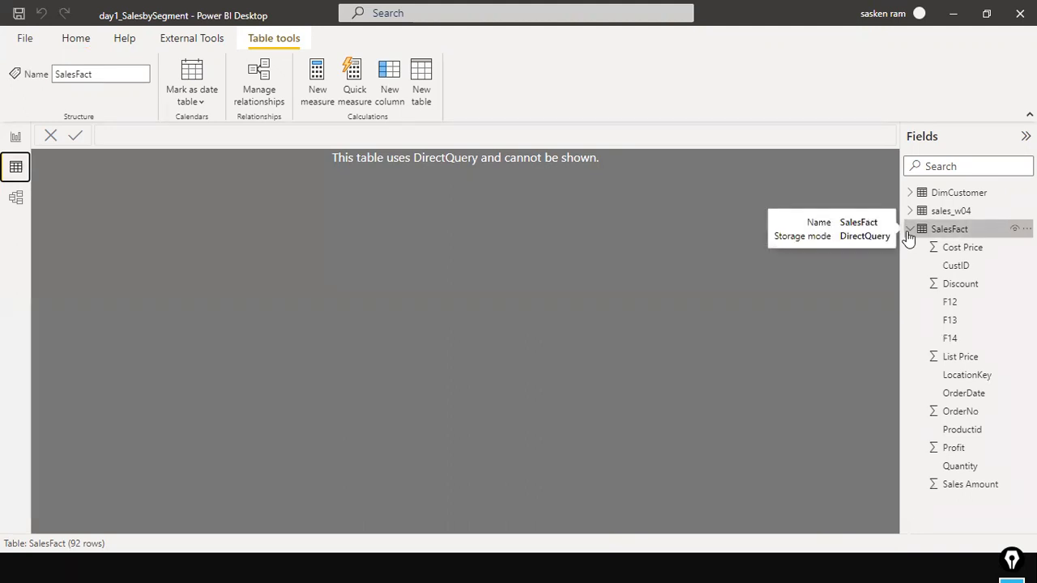
Step: Switch to the Power Query Editor and rename the Sales Amount column of SalesFact to Sales
{"action": "key", "text": "alt+Tab"}
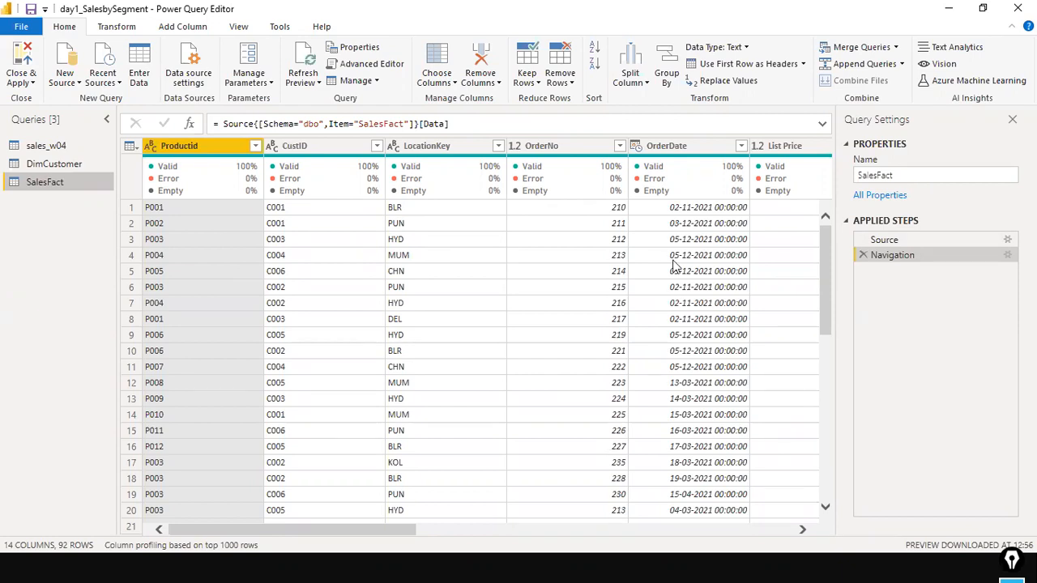
{"action": "left_click_drag", "start_coordinate": [283, 528], "coordinate": [579, 528]}
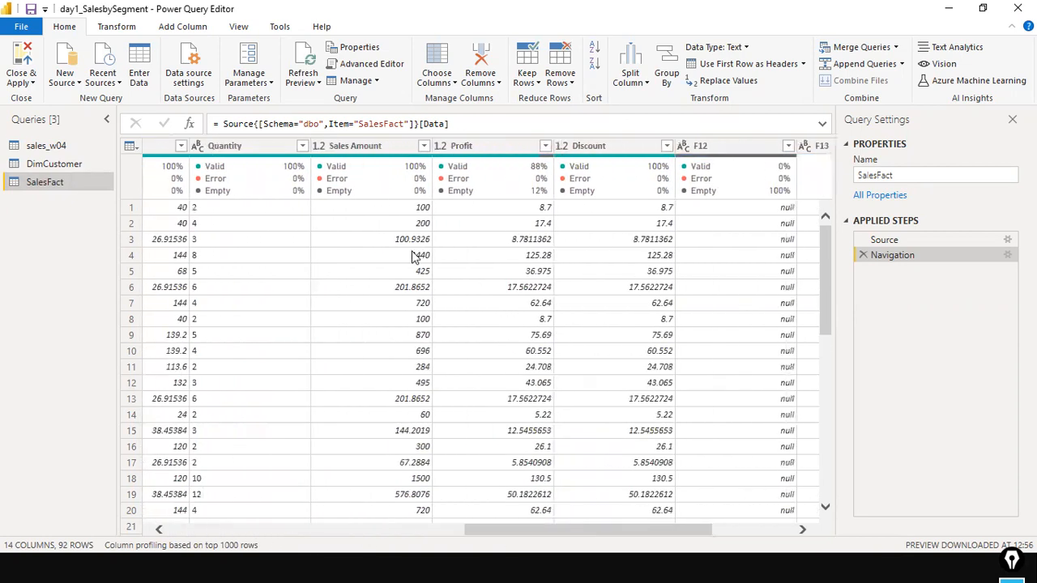
{"action": "double_click", "coordinate": [372, 146]}
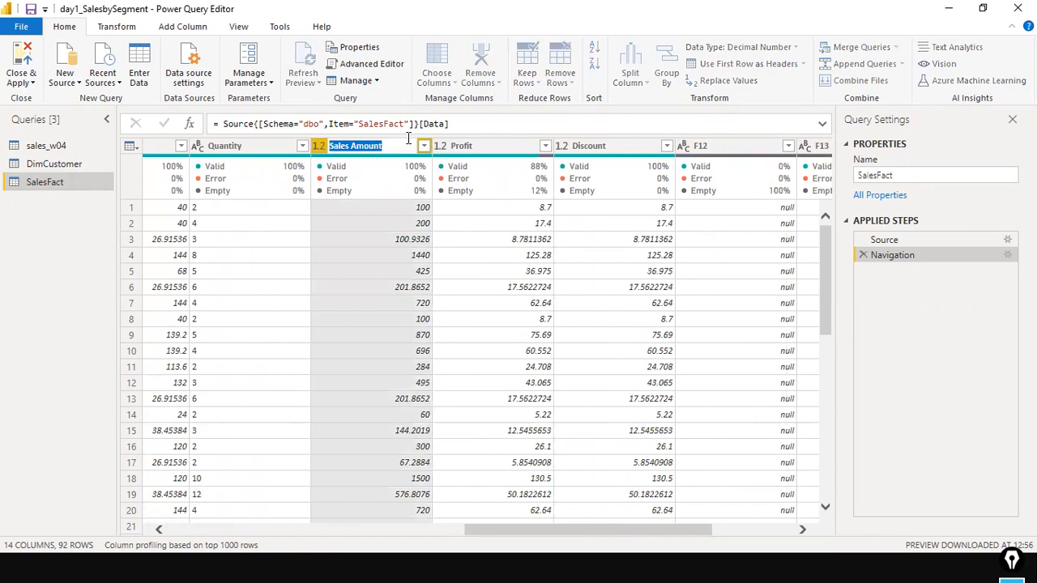
{"action": "type", "text": "Sales"}
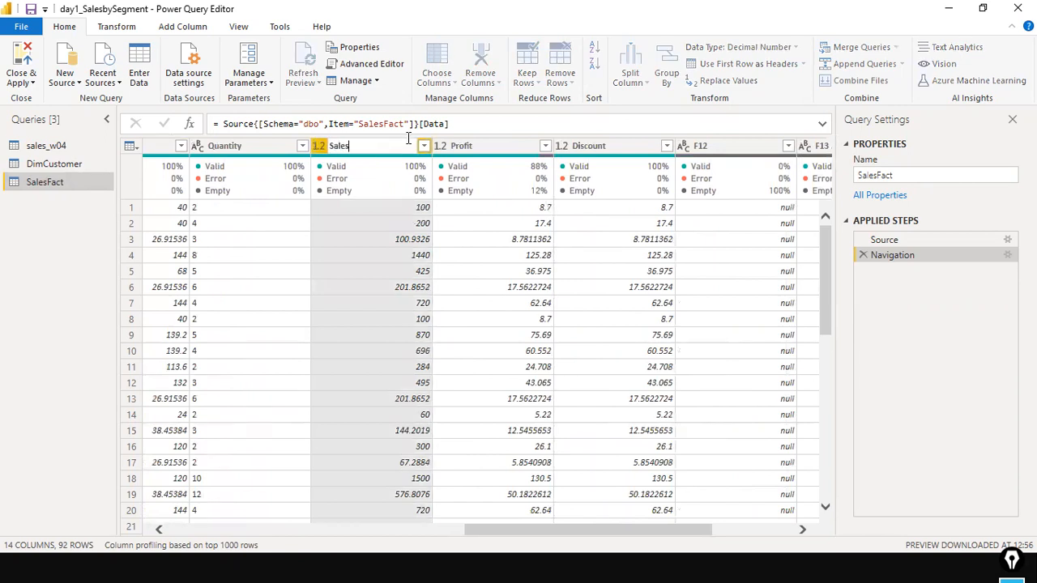
{"action": "key", "text": "Return"}
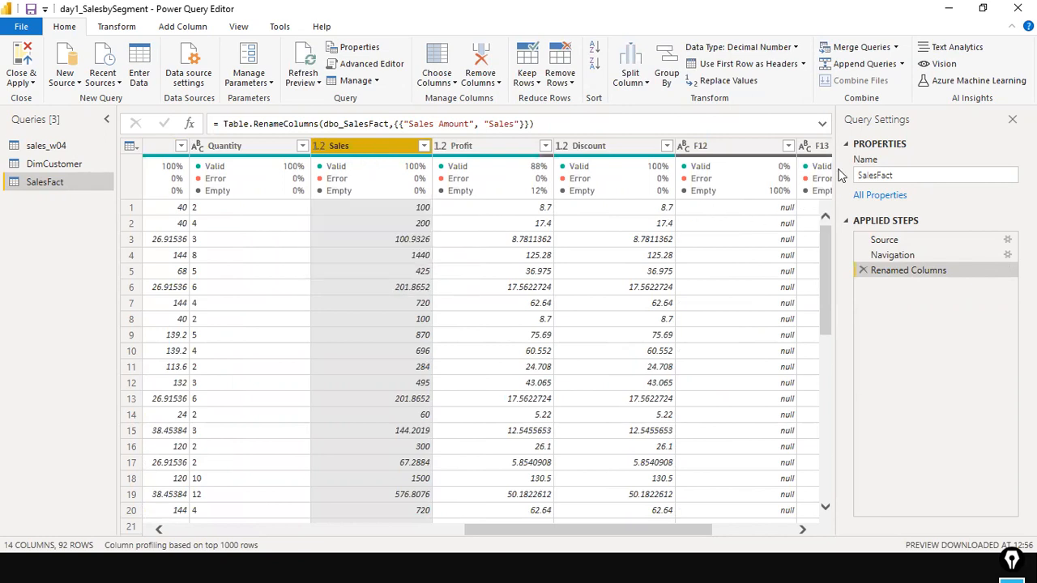
Step: Draw red arrows pointing at the Applied Steps heading, the Renamed Columns step and its Table.RenameColumns formula
{"action": "left_click_drag", "start_coordinate": [838, 169], "coordinate": [860, 216]}
{"action": "left_click_drag", "start_coordinate": [878, 346], "coordinate": [888, 280]}
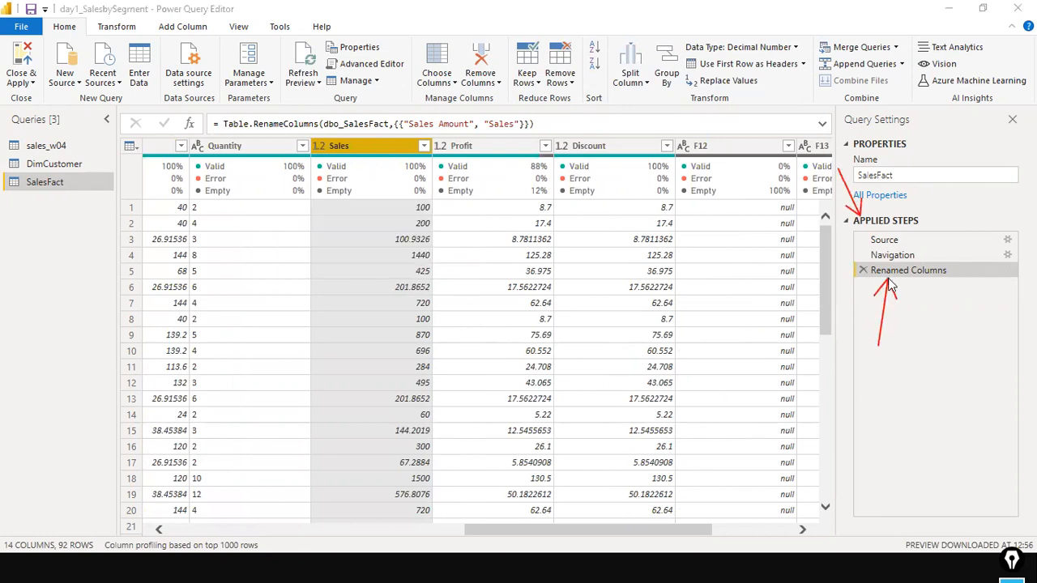
{"action": "left_click_drag", "start_coordinate": [624, 127], "coordinate": [537, 124]}
Step: View the native query of SalesFact's Renamed Columns step and highlight its whole SQL statement
{"action": "right_click", "coordinate": [938, 275]}
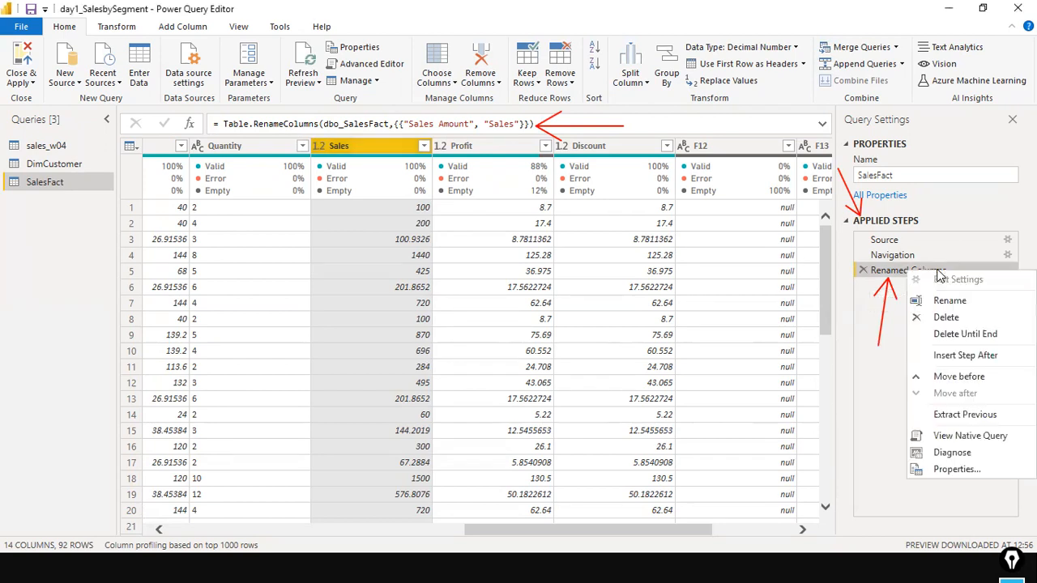
{"action": "left_click", "coordinate": [976, 437]}
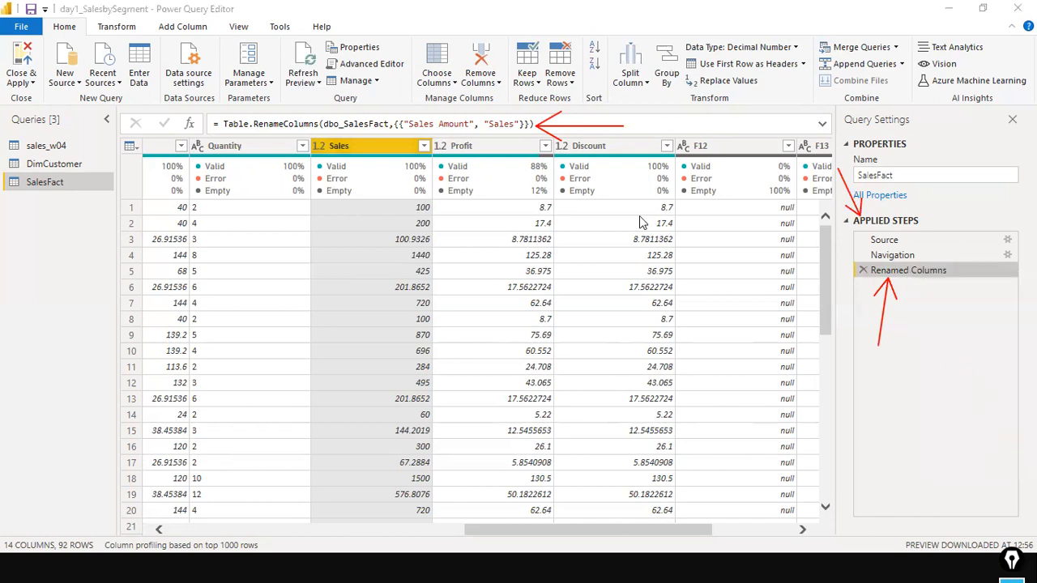
{"action": "key", "text": "ctrl+a"}
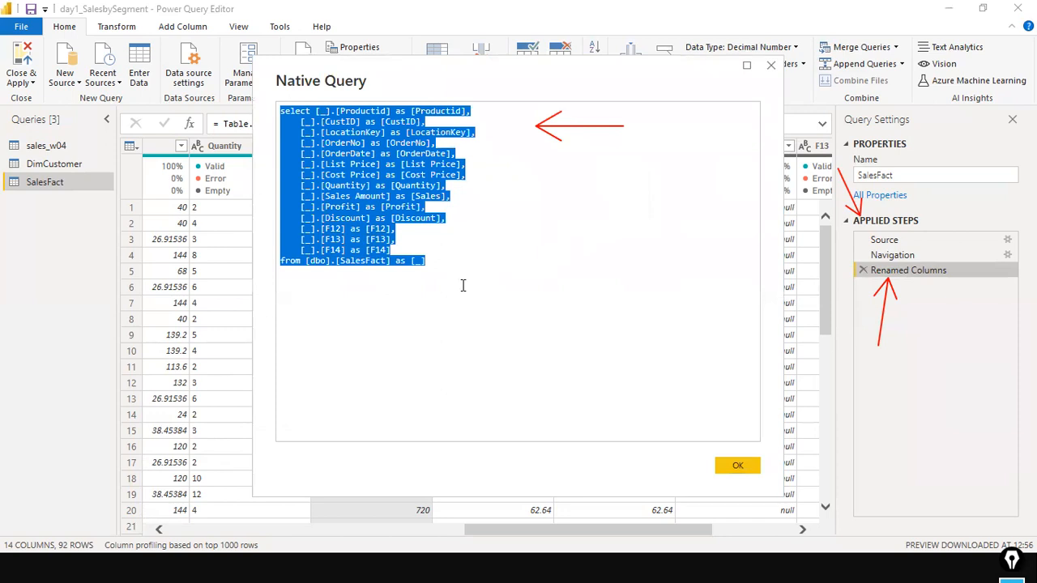
{"action": "left_click", "coordinate": [2, 138]}
{"action": "key", "text": "ctrl+a"}
{"action": "left_click_drag", "start_coordinate": [475, 270], "coordinate": [270, 120]}
{"action": "left_click", "coordinate": [2, 119]}
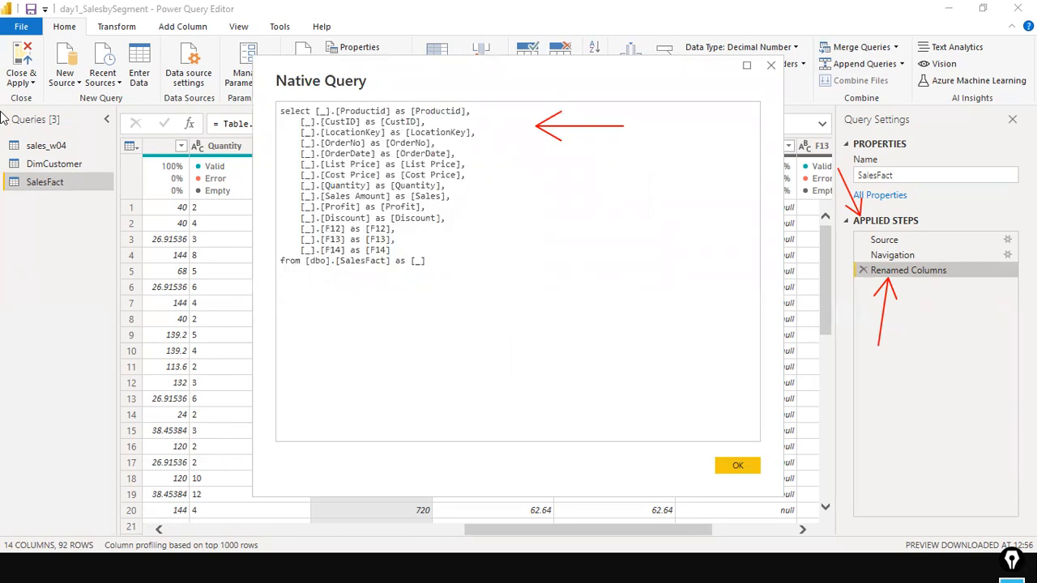
Step: Switch to SQL Server Management Studio to review the SalesFact query and its results, and return to the Power Query Editor
{"action": "key", "text": "alt+Tab"}
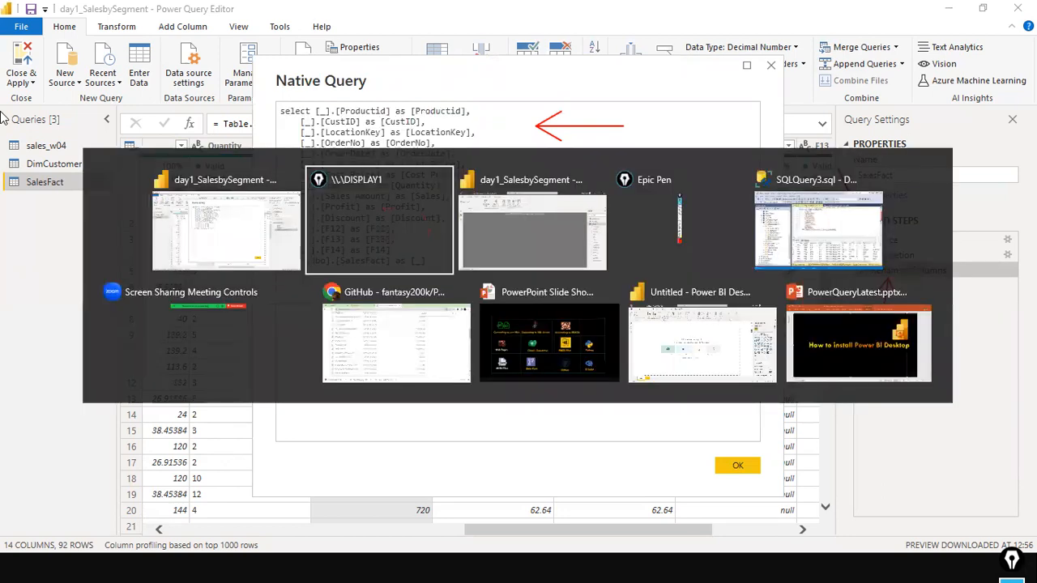
{"action": "key", "text": "alt+Tab"}
{"action": "key", "text": "alt+Tab"}
{"action": "key", "text": "alt+Tab"}
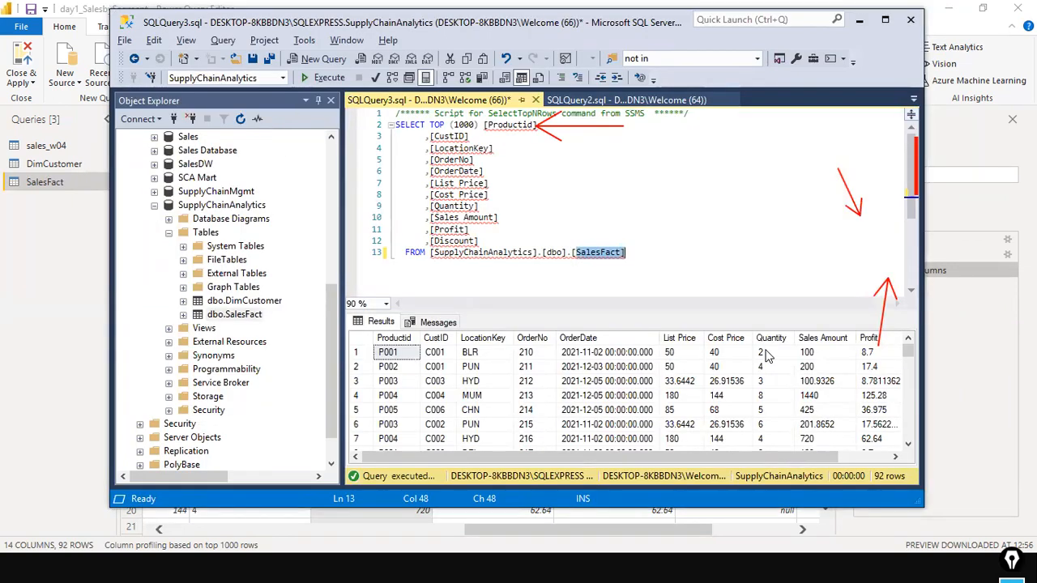
{"action": "key", "text": "alt+Tab"}
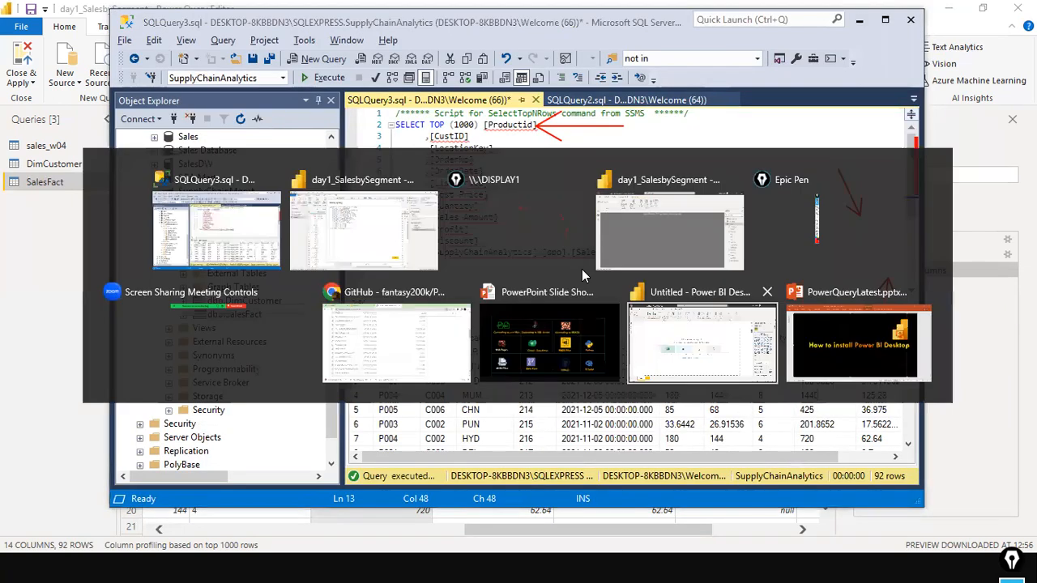
{"action": "left_click", "coordinate": [756, 469]}
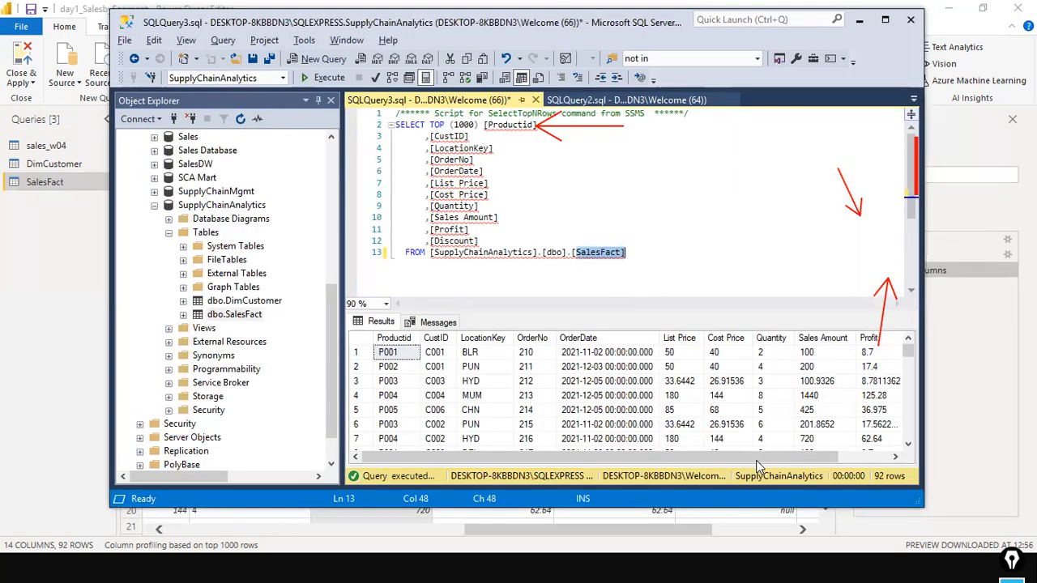
{"action": "left_click", "coordinate": [964, 224]}
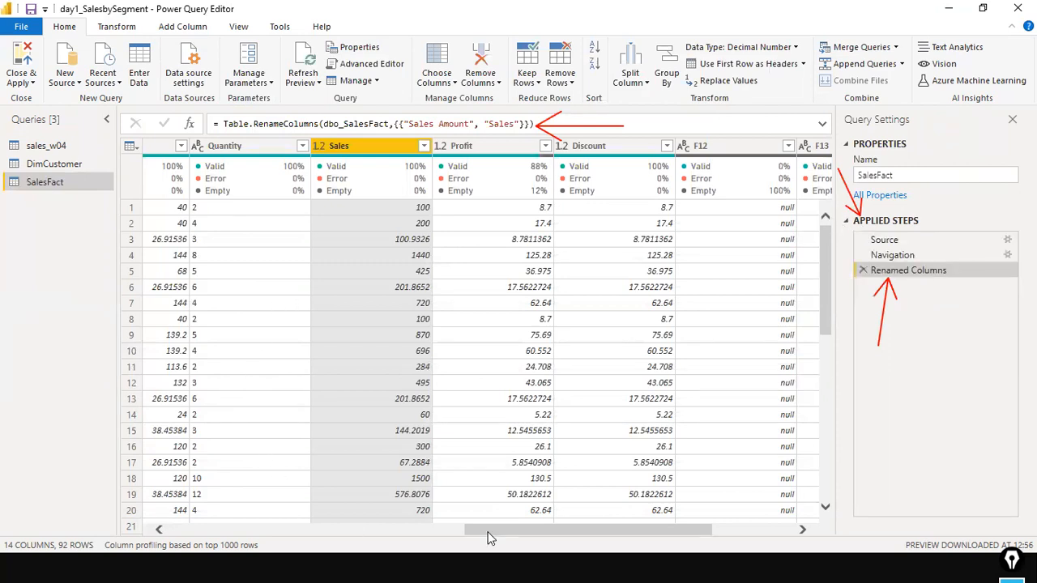
Step: Merge SalesFact's CustID and LocationKey columns into one column named Merged, with Space as the separator
{"action": "left_click_drag", "start_coordinate": [489, 531], "coordinate": [153, 514]}
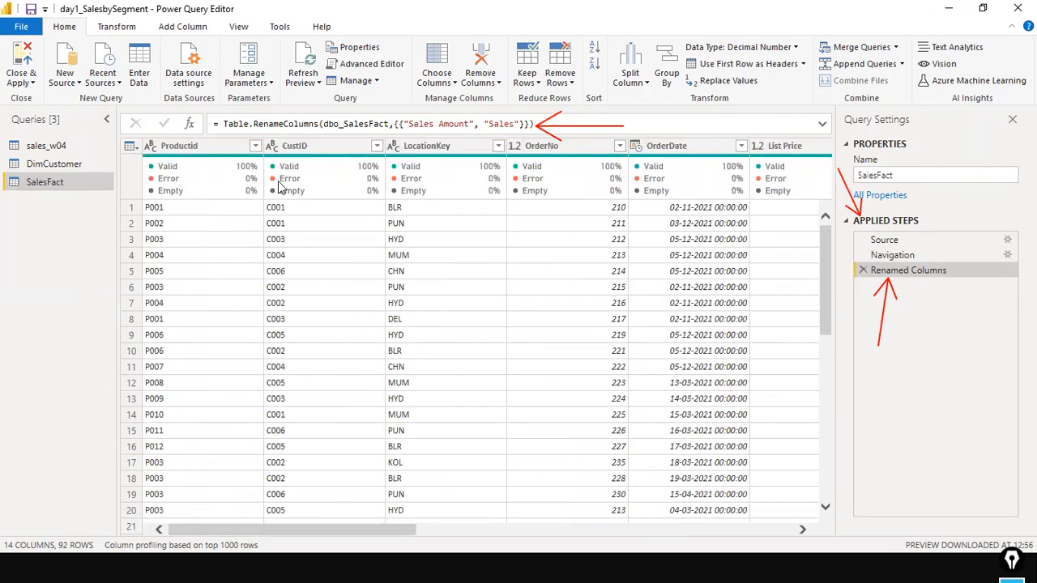
{"action": "left_click", "coordinate": [304, 145]}
{"action": "left_click", "coordinate": [409, 146], "text": "ctrl"}
{"action": "left_click", "coordinate": [395, 146]}
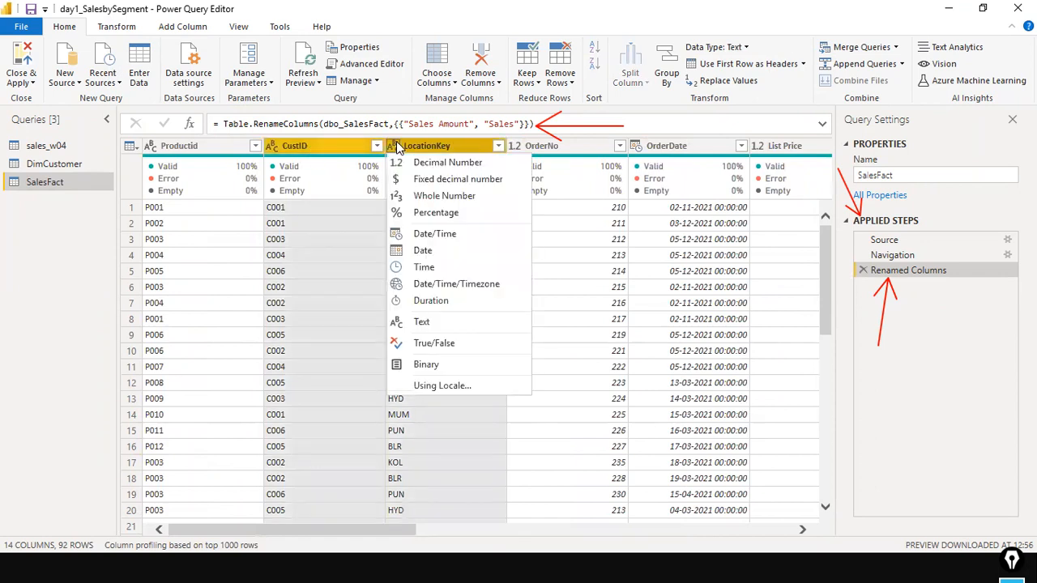
{"action": "left_click", "coordinate": [307, 176]}
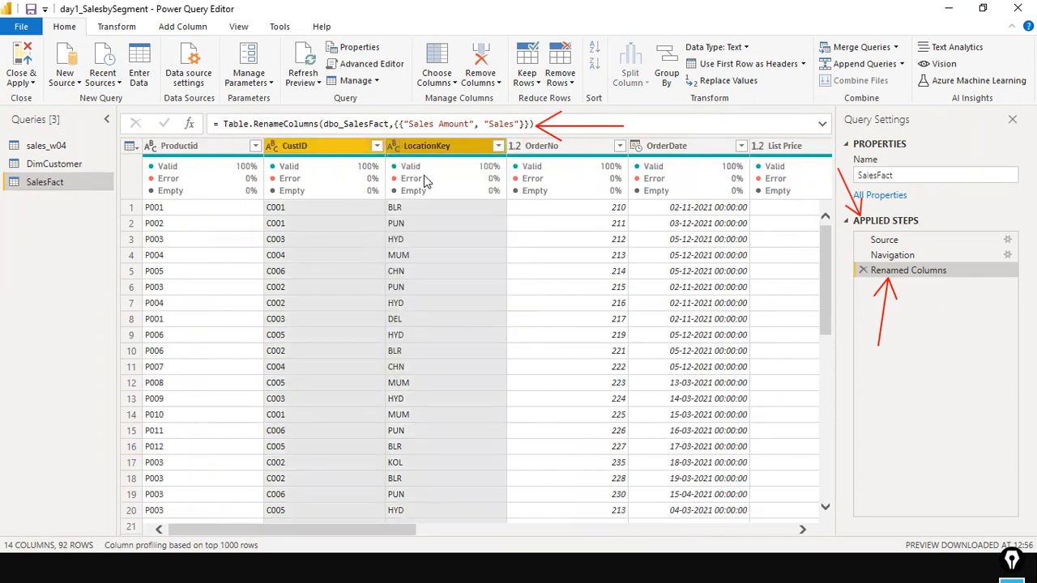
{"action": "right_click", "coordinate": [444, 144]}
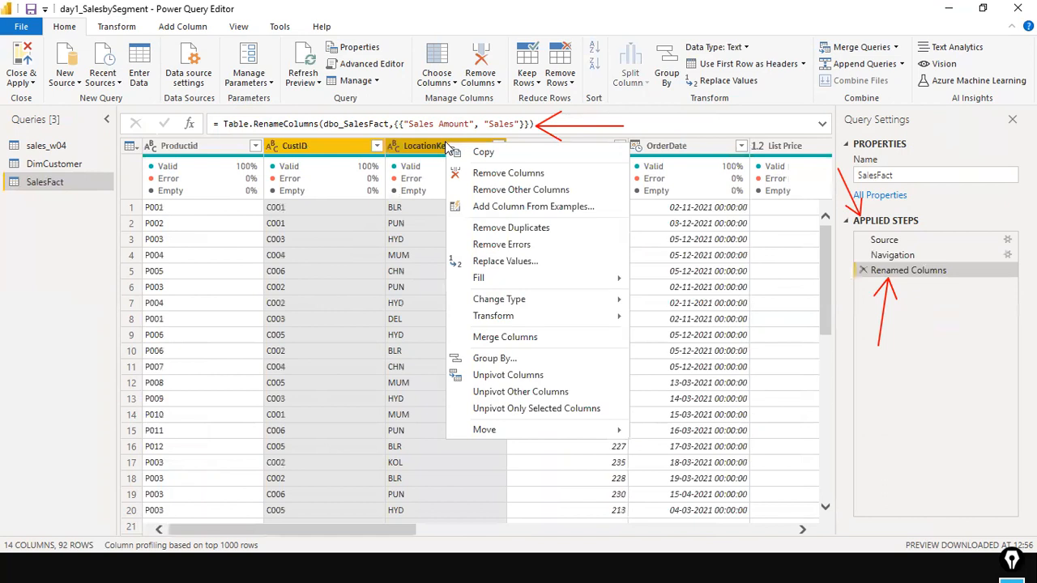
{"action": "left_click", "coordinate": [504, 349]}
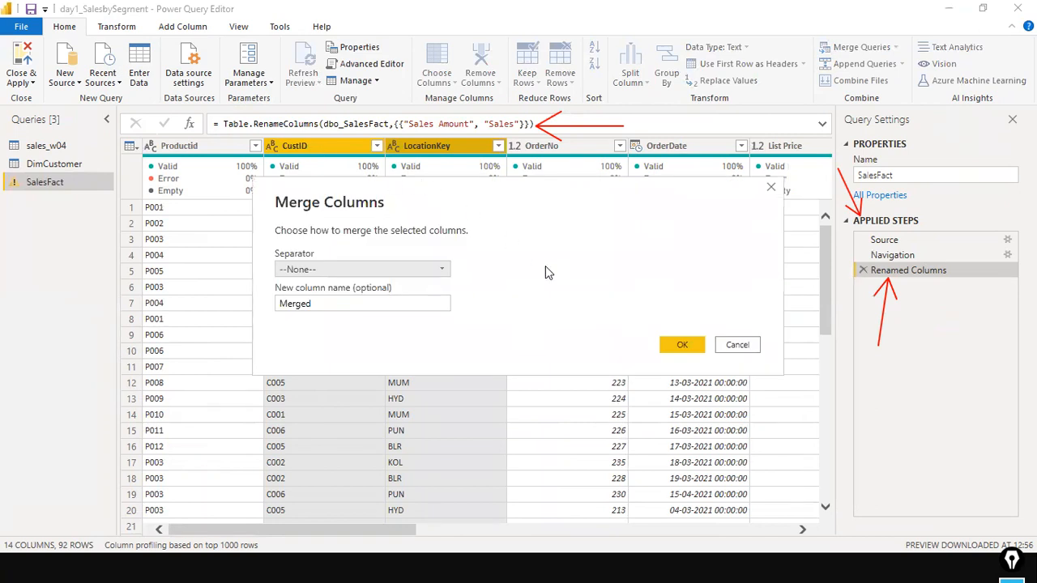
{"action": "left_click", "coordinate": [437, 270]}
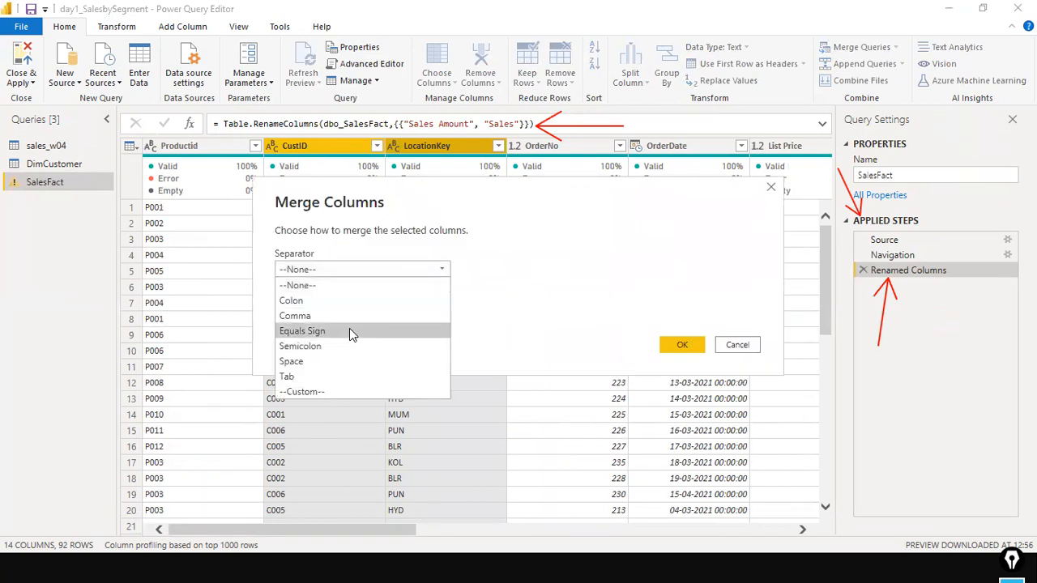
{"action": "left_click", "coordinate": [335, 362]}
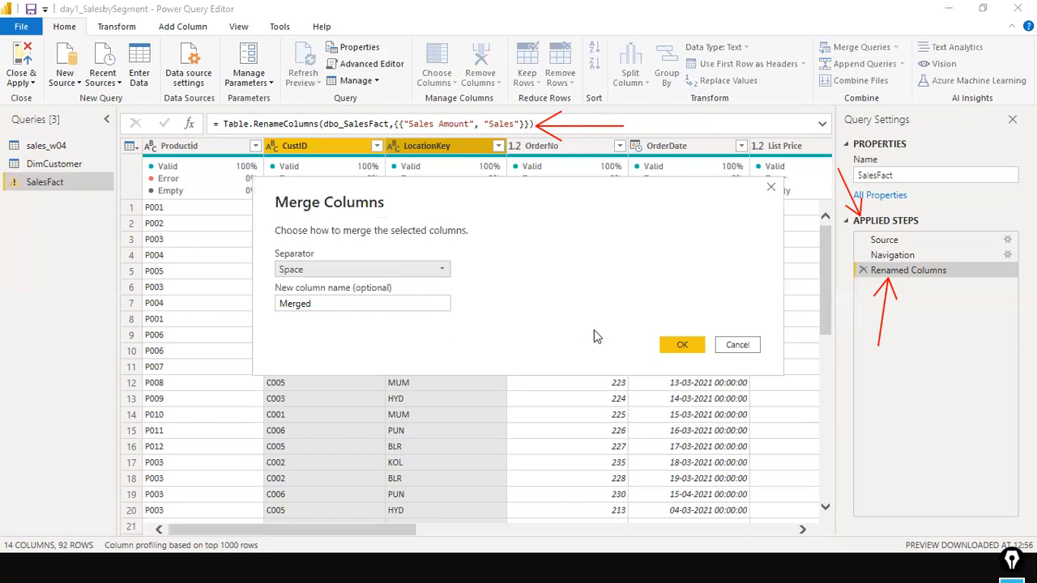
{"action": "left_click", "coordinate": [680, 346]}
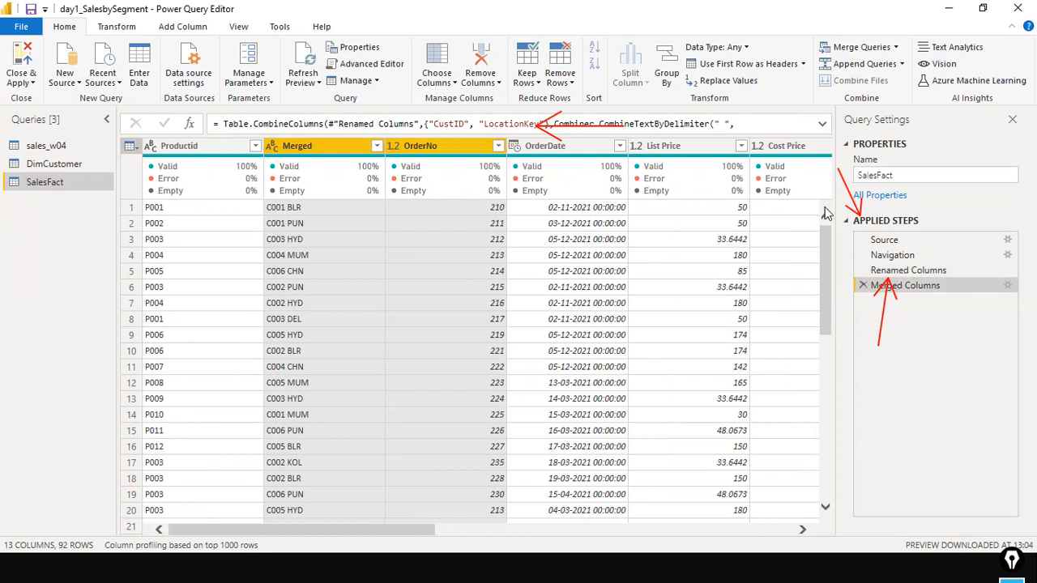
Step: Examine the native query of the Merged Columns step and close it
{"action": "right_click", "coordinate": [932, 293]}
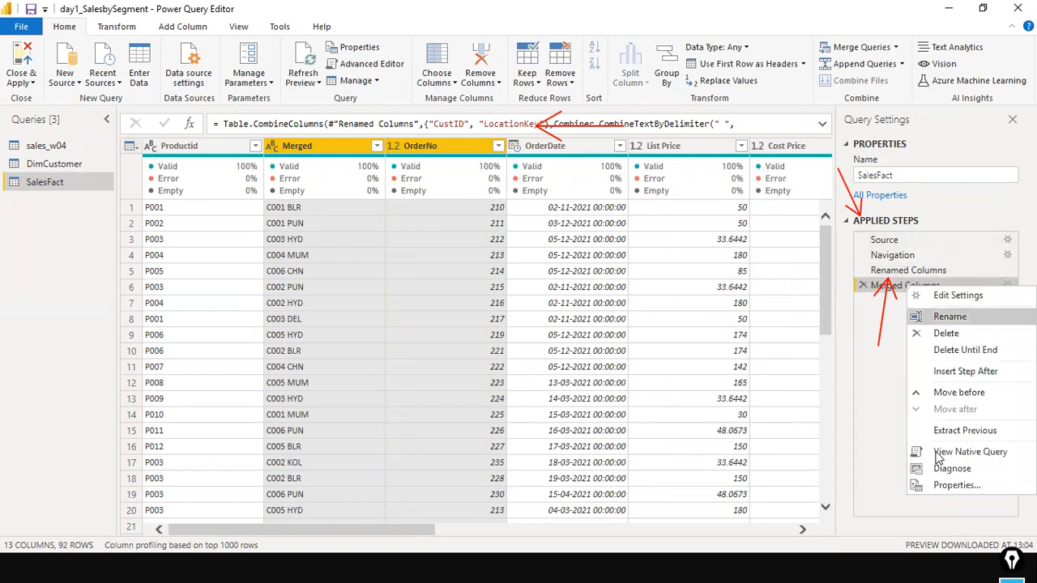
{"action": "left_click", "coordinate": [970, 451]}
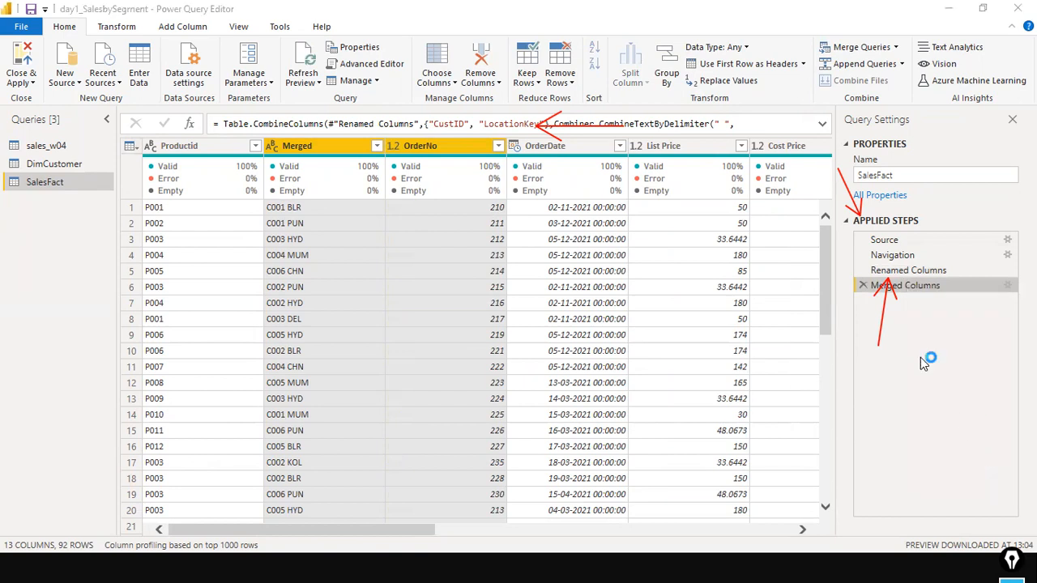
{"action": "left_click_drag", "start_coordinate": [451, 327], "coordinate": [227, 95]}
{"action": "left_click", "coordinate": [539, 207]}
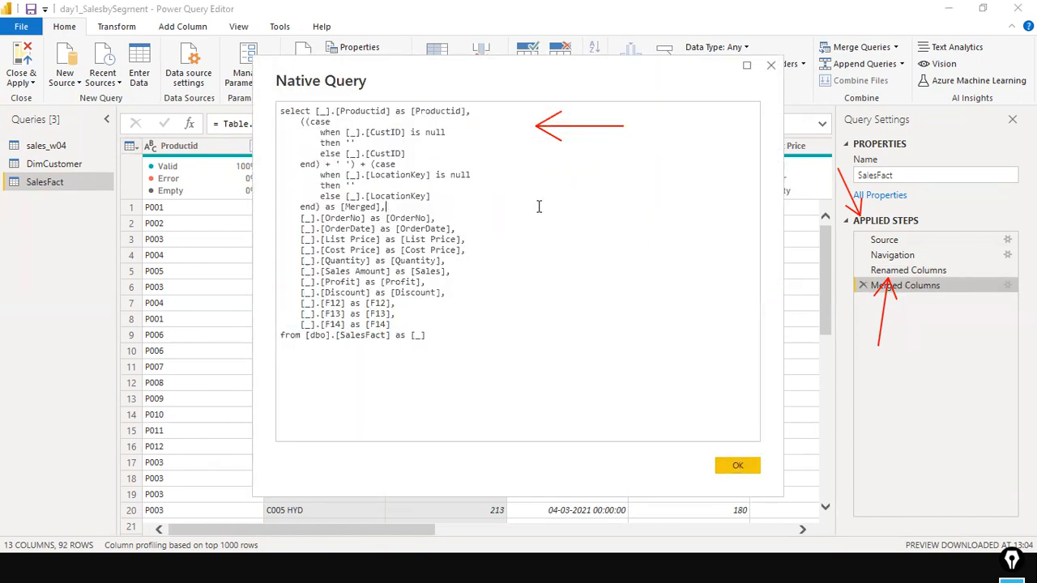
{"action": "left_click", "coordinate": [733, 463]}
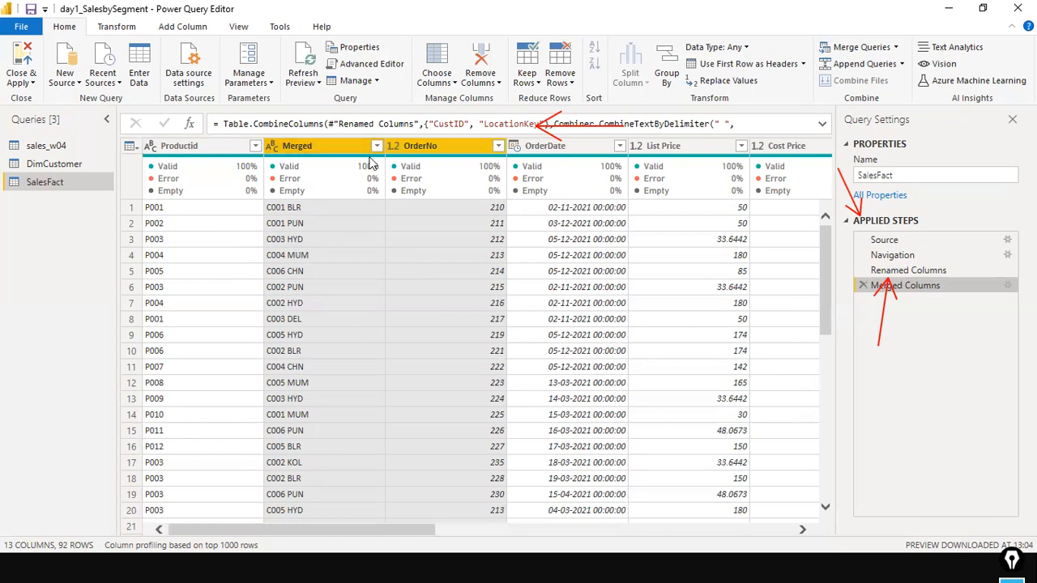
Step: Split the Merged column by the Space delimiter at each occurrence
{"action": "right_click", "coordinate": [330, 149]}
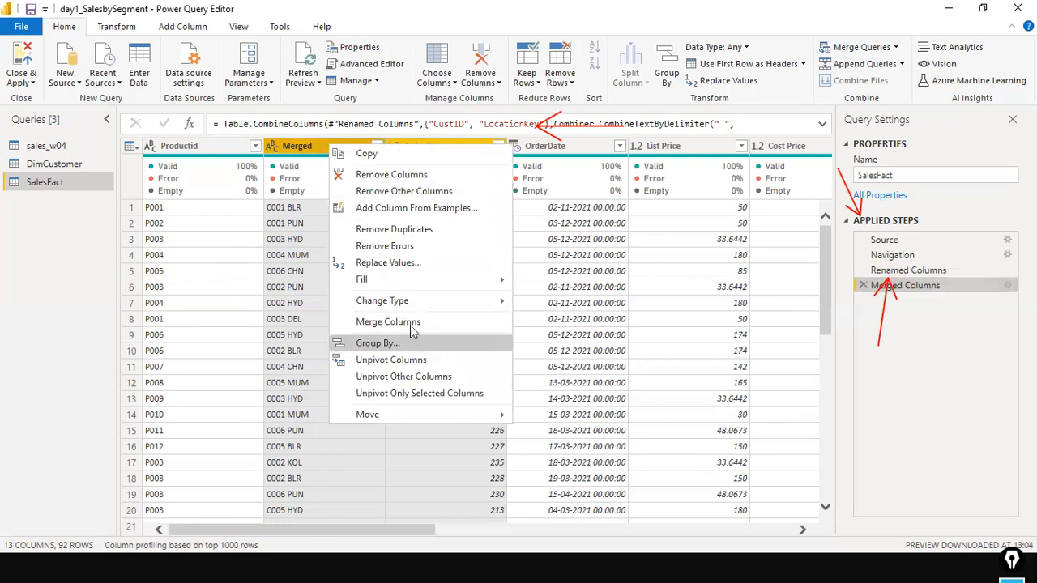
{"action": "left_click", "coordinate": [718, 4]}
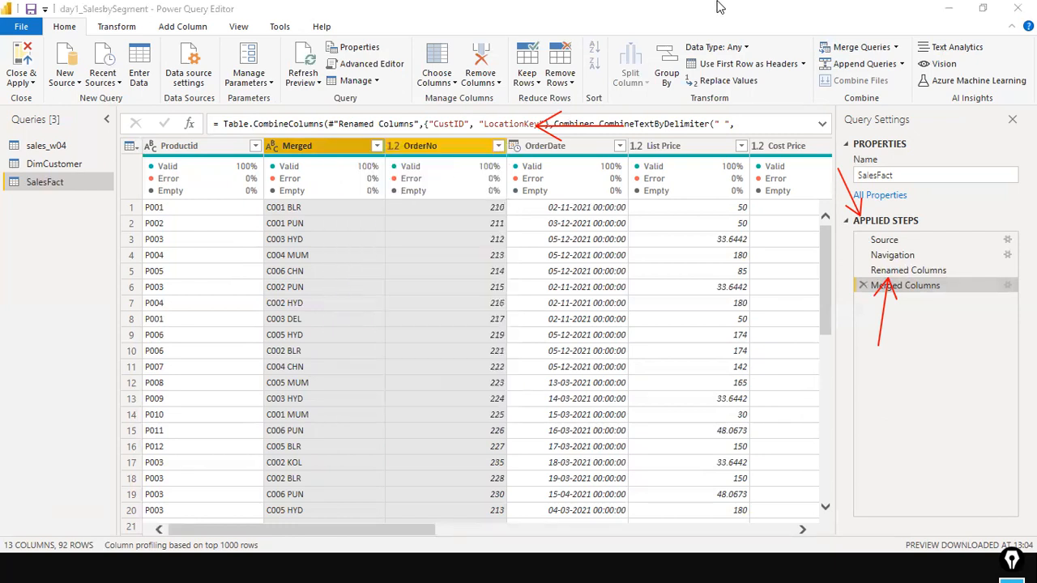
{"action": "left_click", "coordinate": [300, 149]}
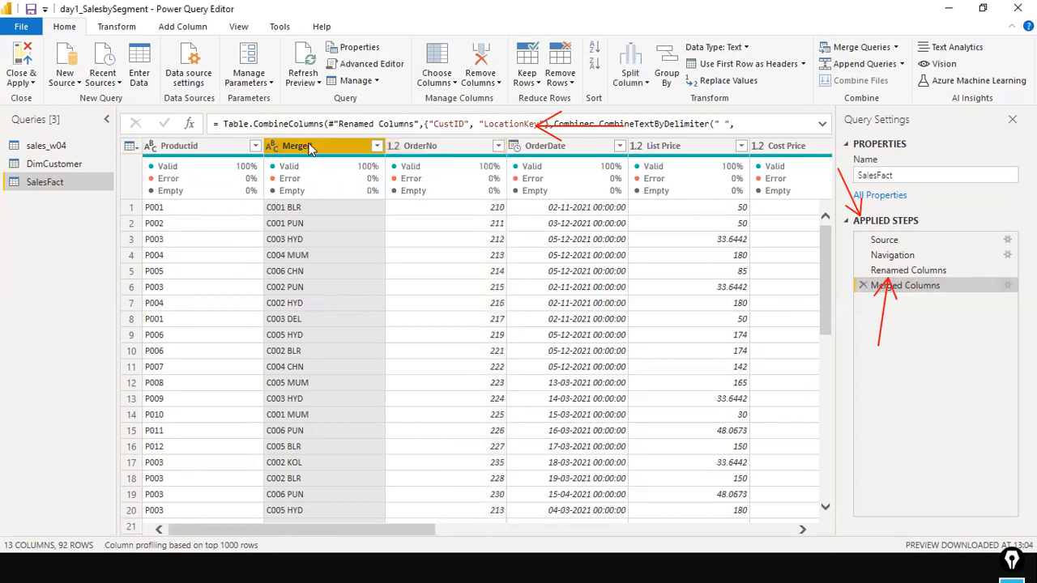
{"action": "right_click", "coordinate": [310, 148]}
{"action": "mouse_move", "coordinate": [379, 366]}
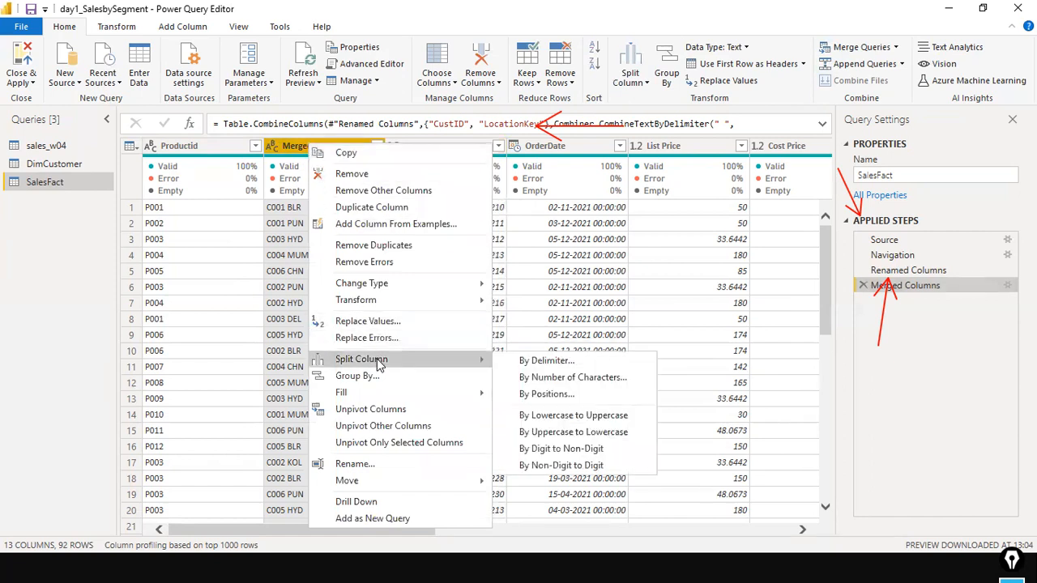
{"action": "left_click", "coordinate": [555, 361]}
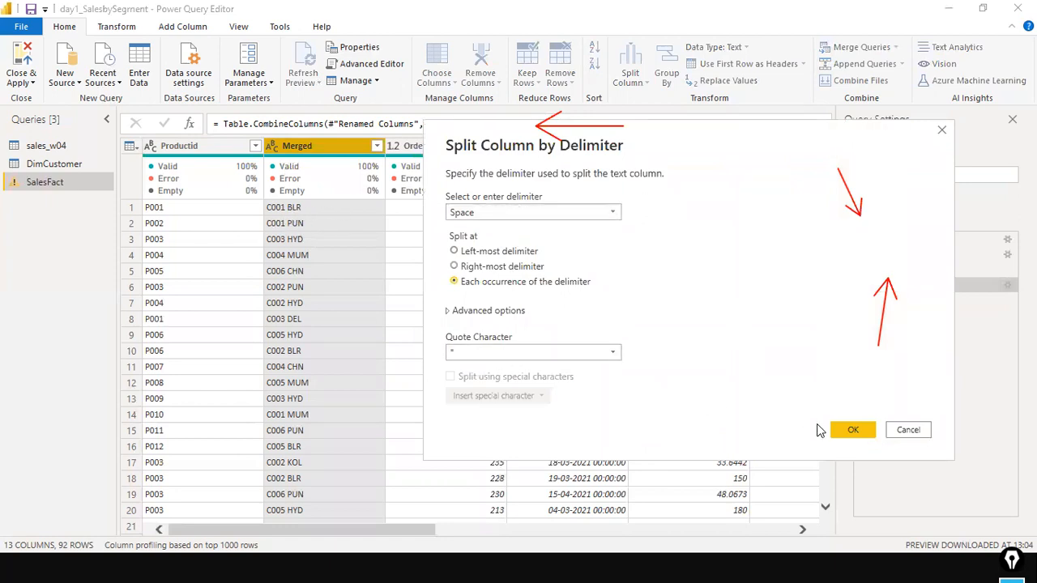
{"action": "left_click", "coordinate": [842, 429]}
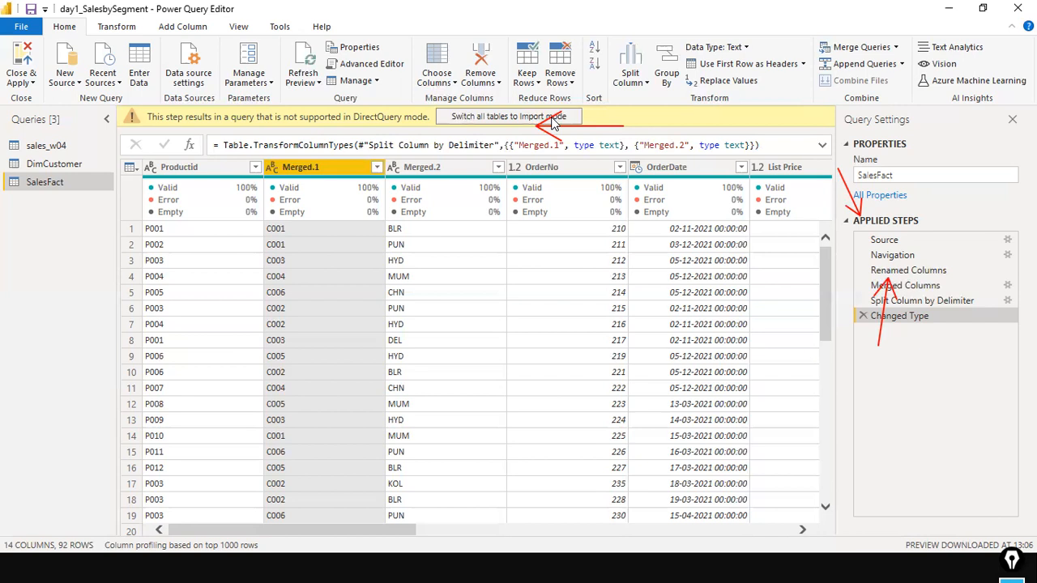
Step: Delete the Changed Type, Split Column by Delimiter and Merged Columns steps from SalesFact
{"action": "mouse_move", "coordinate": [327, 185]}
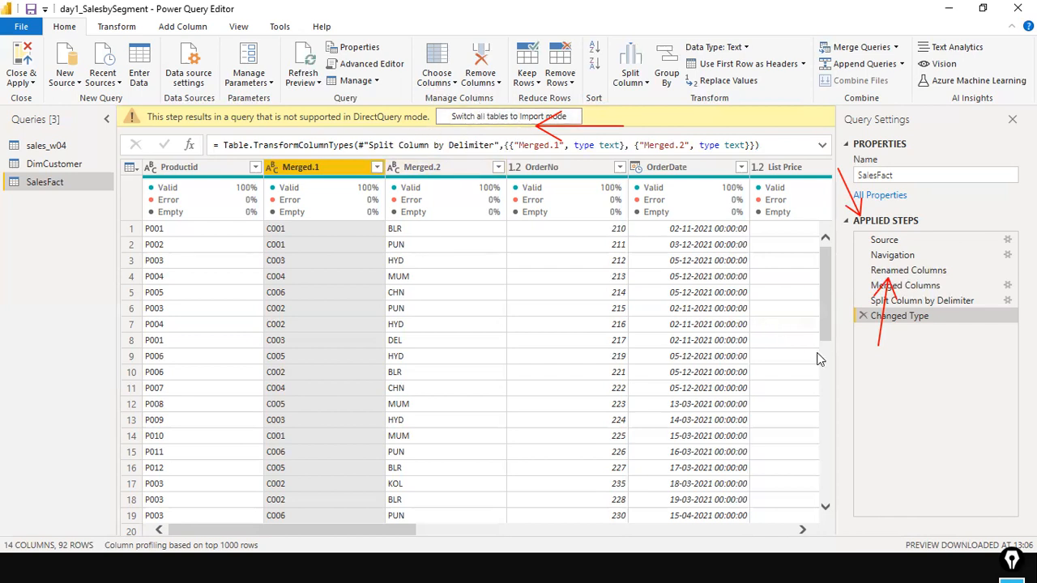
{"action": "left_click", "coordinate": [863, 316]}
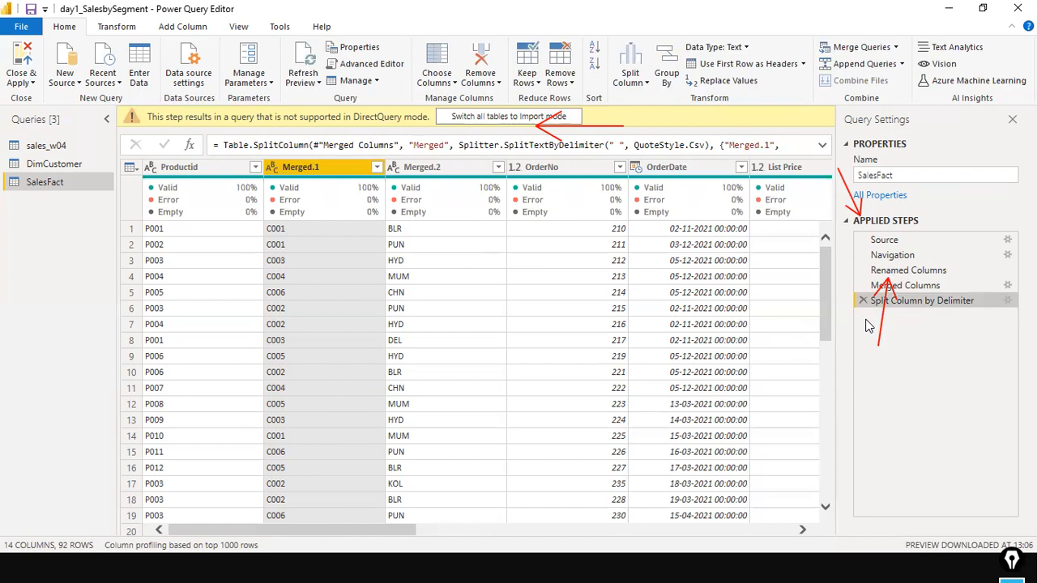
{"action": "left_click", "coordinate": [863, 301]}
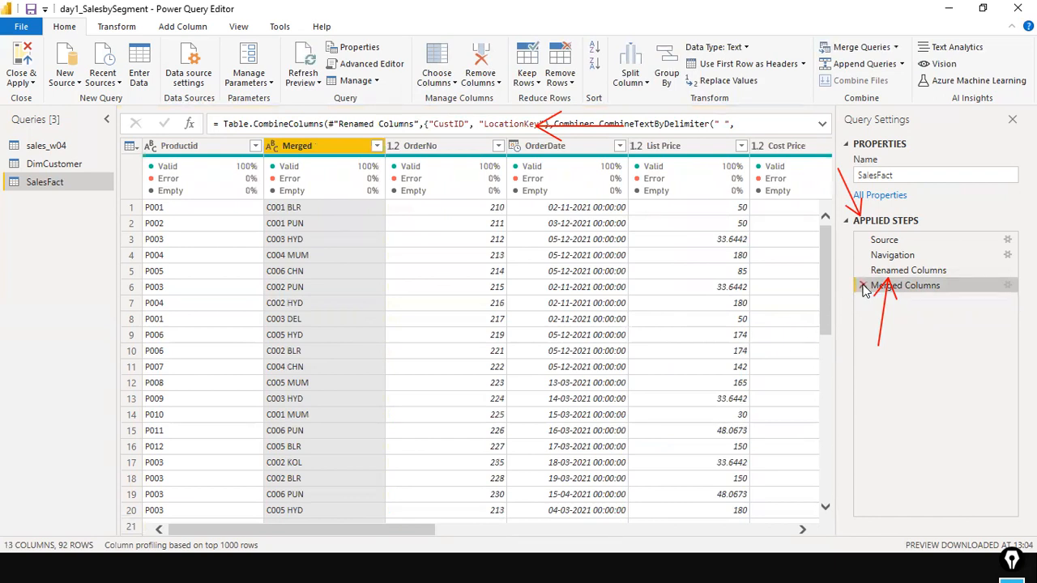
{"action": "left_click", "coordinate": [863, 286]}
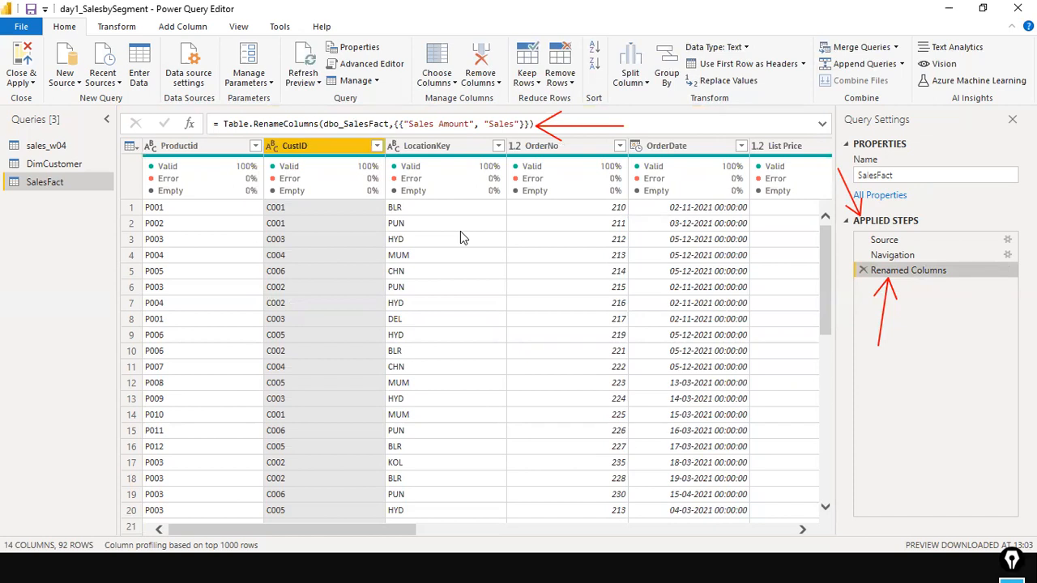
Step: Switch to SQL Server Management Studio, add two blank lines below the SalesFact query, and return to the Power Query Editor
{"action": "key", "text": "alt+Tab"}
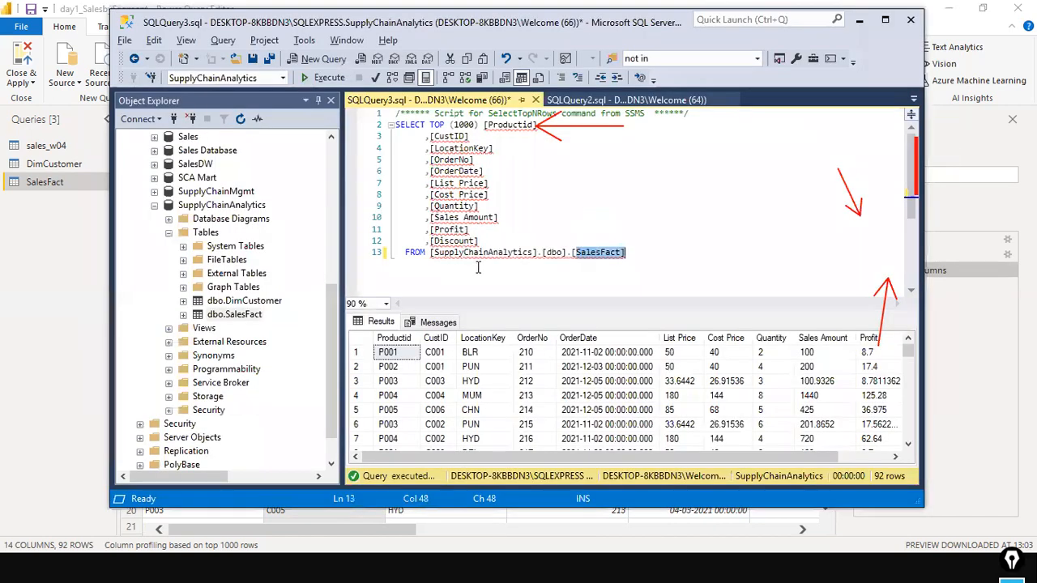
{"action": "left_click", "coordinate": [641, 266]}
{"action": "key", "text": "Return"}
{"action": "key", "text": "Return"}
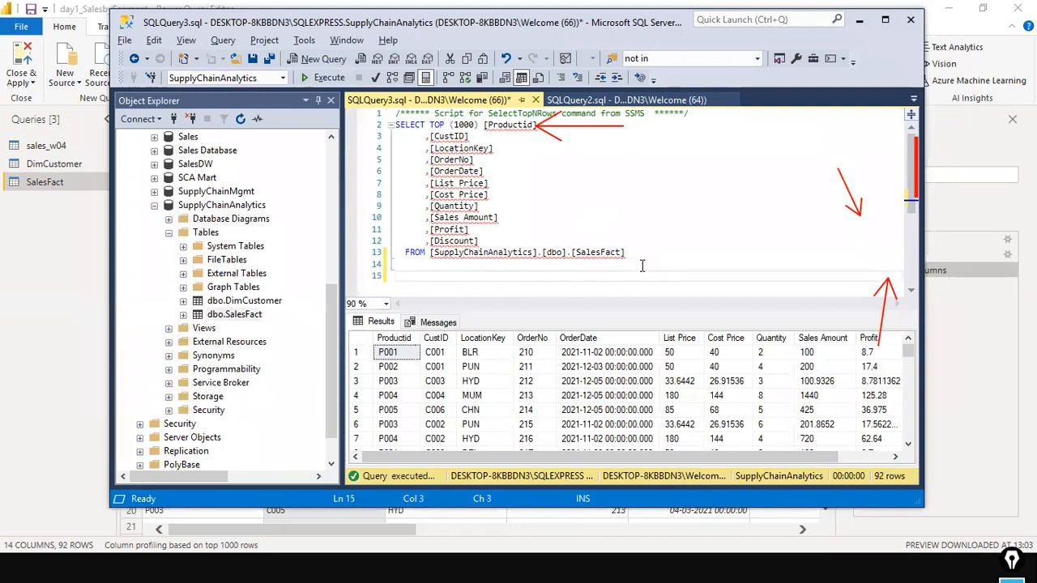
{"action": "key", "text": "alt+Tab"}
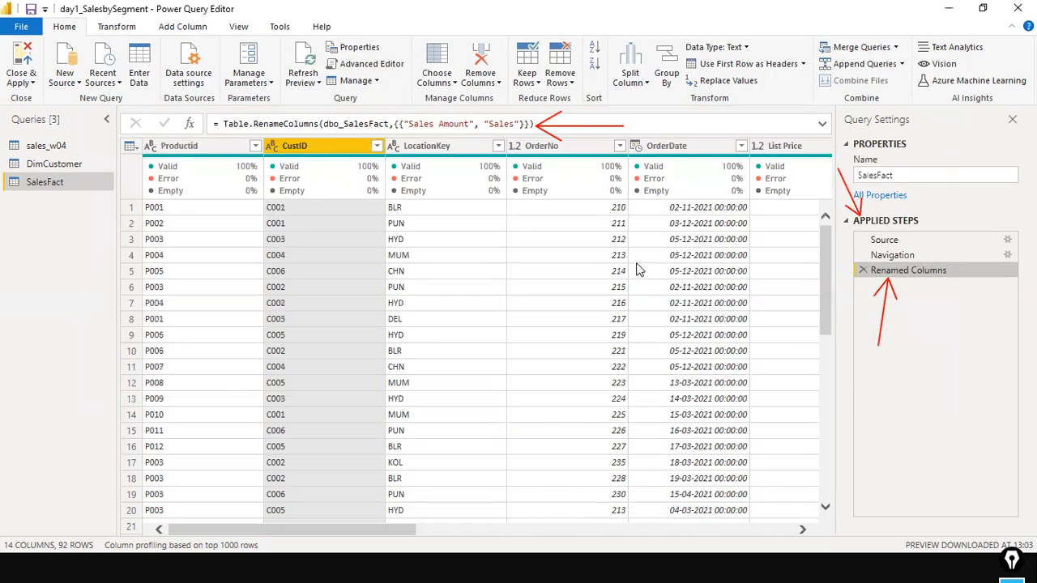
{"action": "key", "text": "alt+Tab"}
{"action": "key", "text": "alt+Tab"}
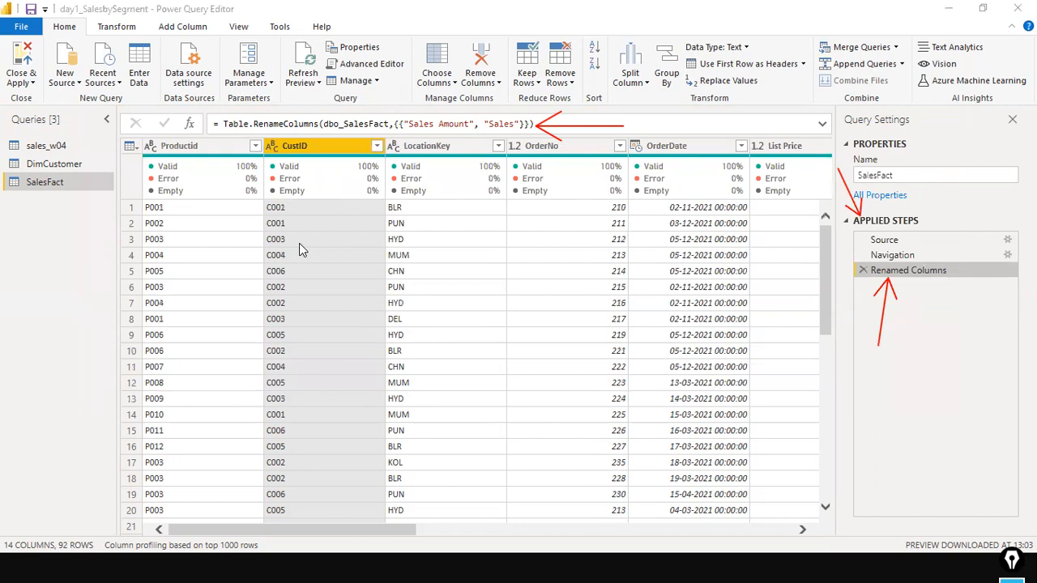
Step: Examine the native query of the Renamed Columns step, close it, and look across the SalesFact columns up to F14
{"action": "key", "text": "alt+Tab"}
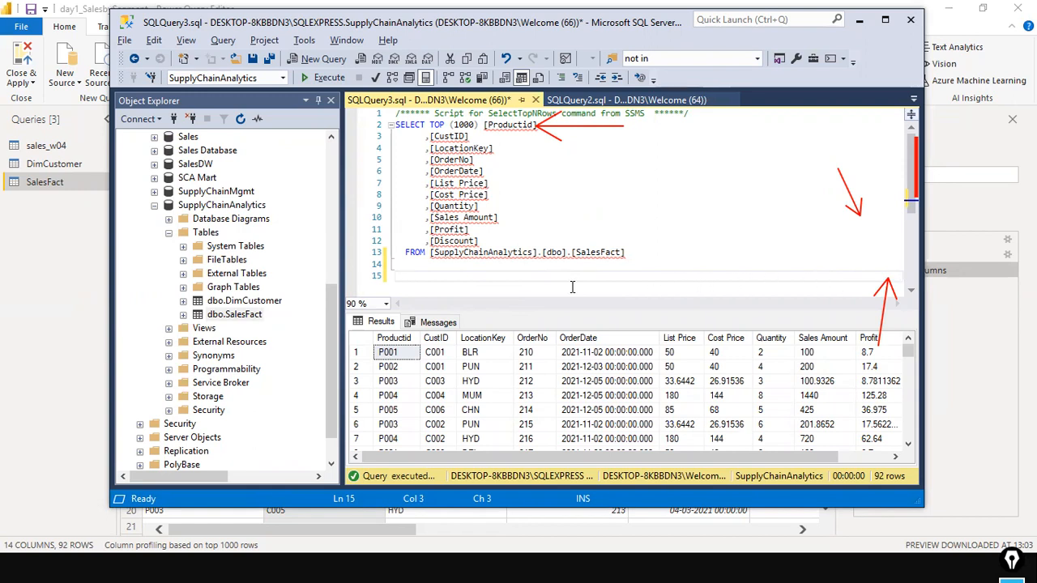
{"action": "key", "text": "alt+Tab"}
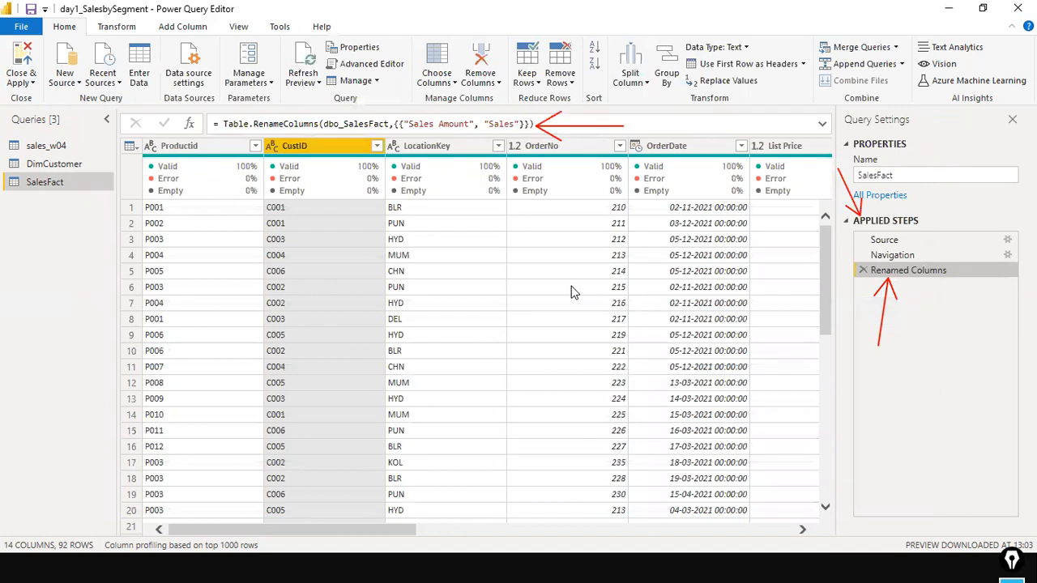
{"action": "right_click", "coordinate": [897, 274]}
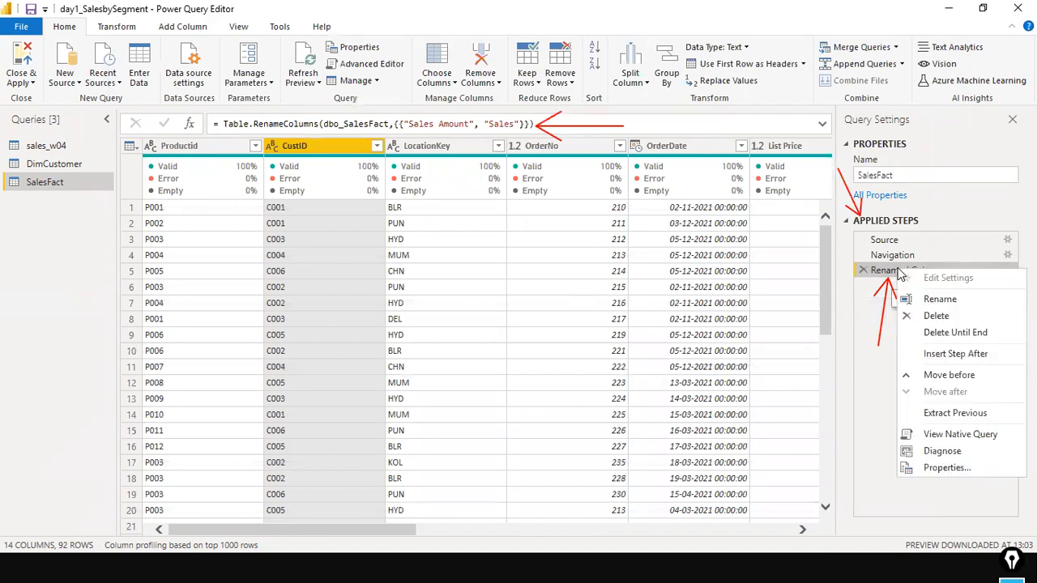
{"action": "left_click", "coordinate": [947, 430]}
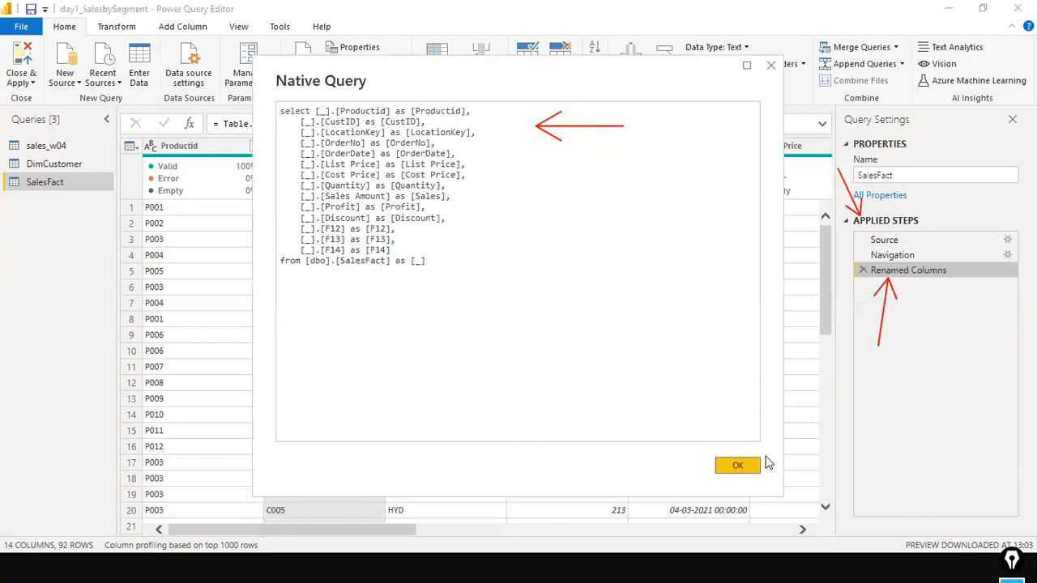
{"action": "left_click", "coordinate": [747, 460]}
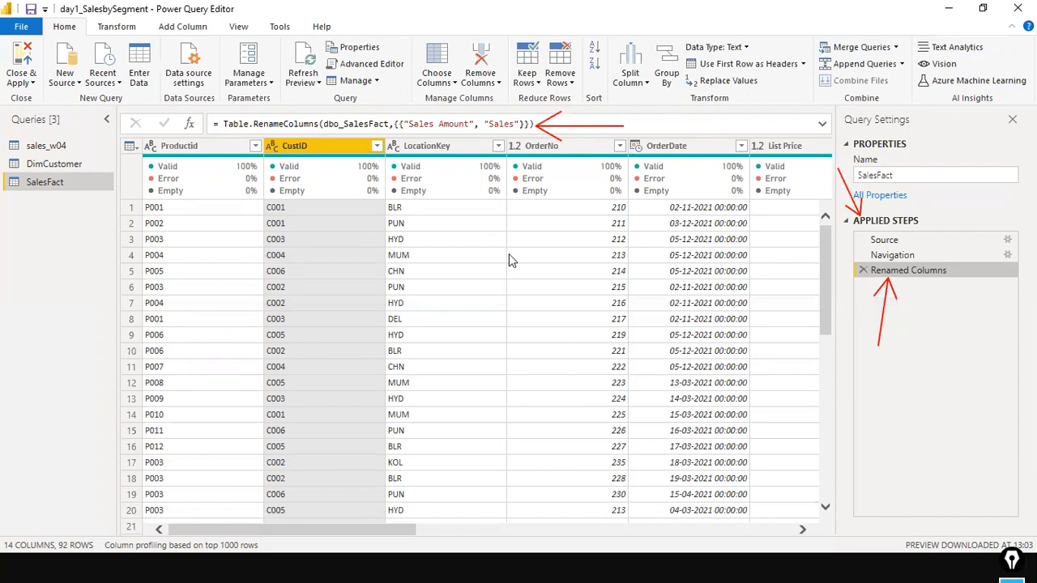
{"action": "left_click_drag", "start_coordinate": [368, 535], "coordinate": [875, 520]}
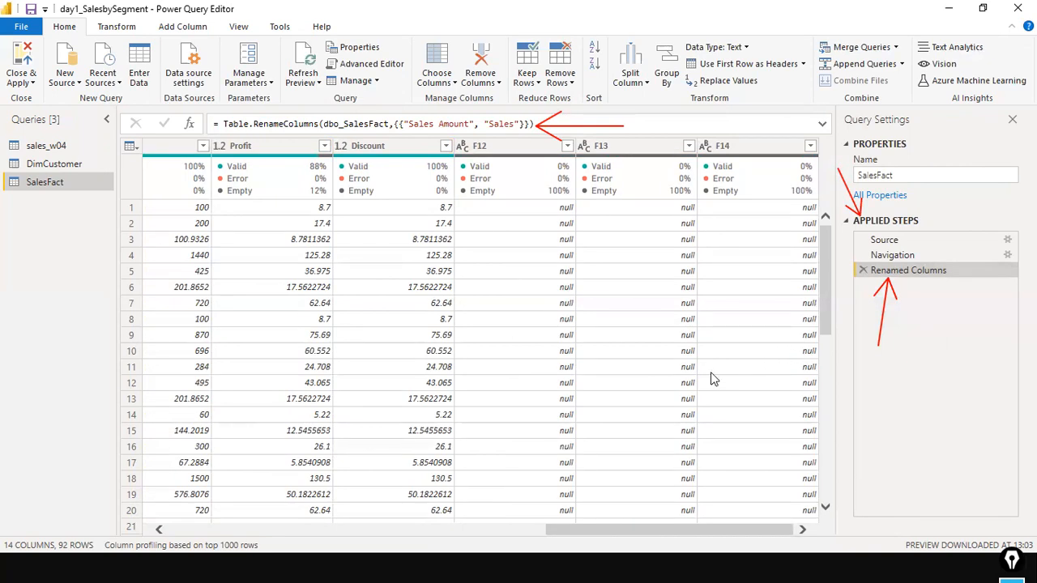
{"action": "left_click", "coordinate": [523, 529]}
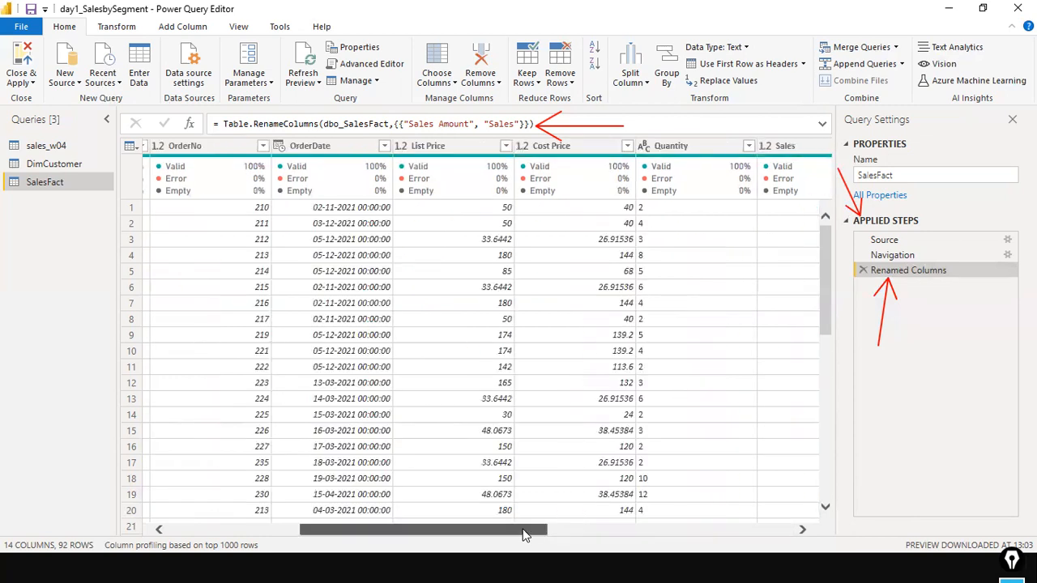
{"action": "left_click", "coordinate": [258, 528]}
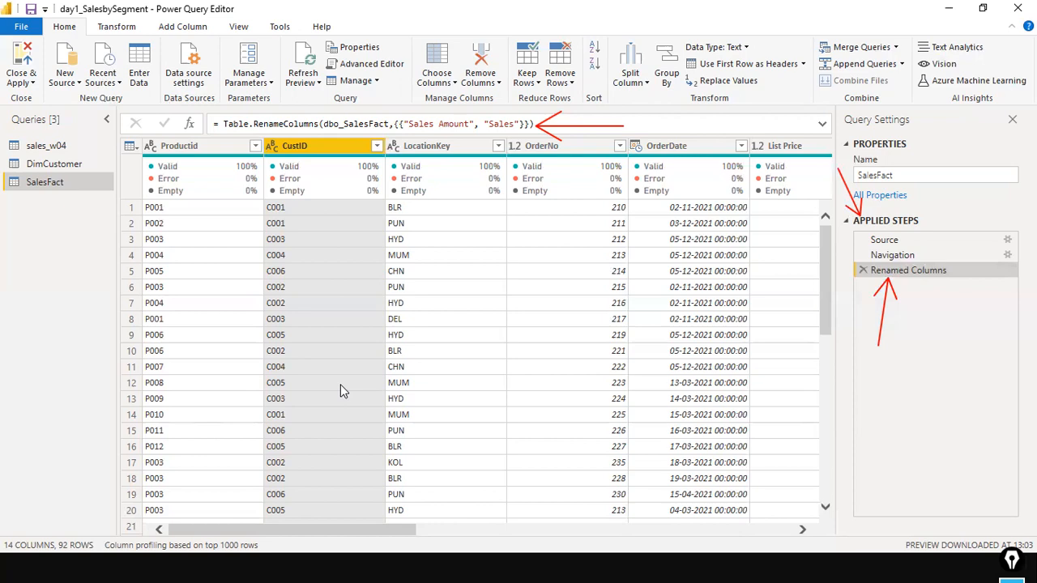
Step: Switch to the main Power BI Desktop window, view the DimCustomer and SalesFact tables in the model, and return to the Power Query Editor
{"action": "key", "text": "alt+Tab"}
{"action": "key", "text": "alt+Tab"}
{"action": "key", "text": "Tab"}
{"action": "key", "text": "alt+Tab"}
{"action": "key", "text": "Tab"}
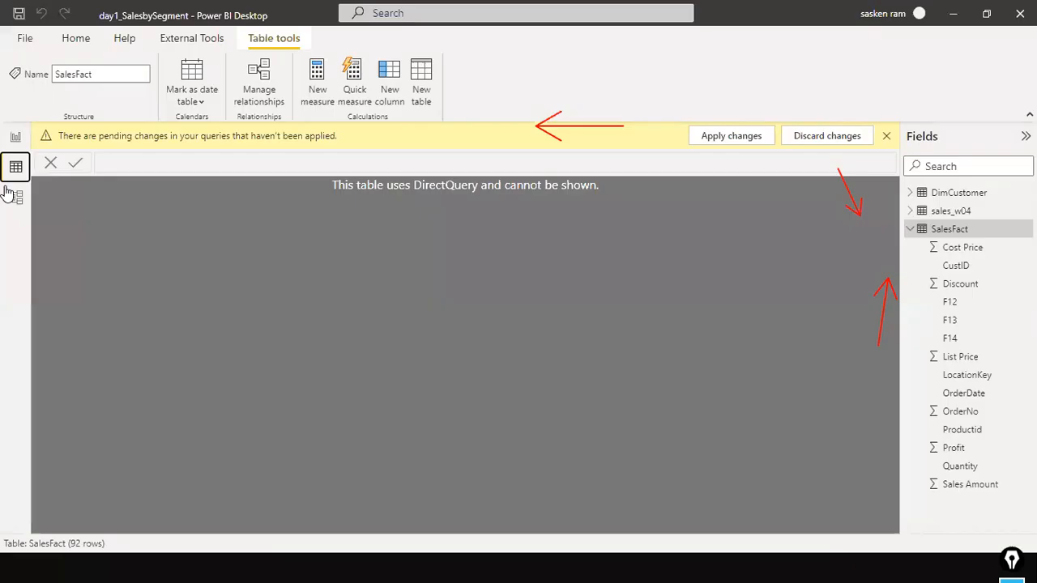
{"action": "left_click", "coordinate": [16, 197]}
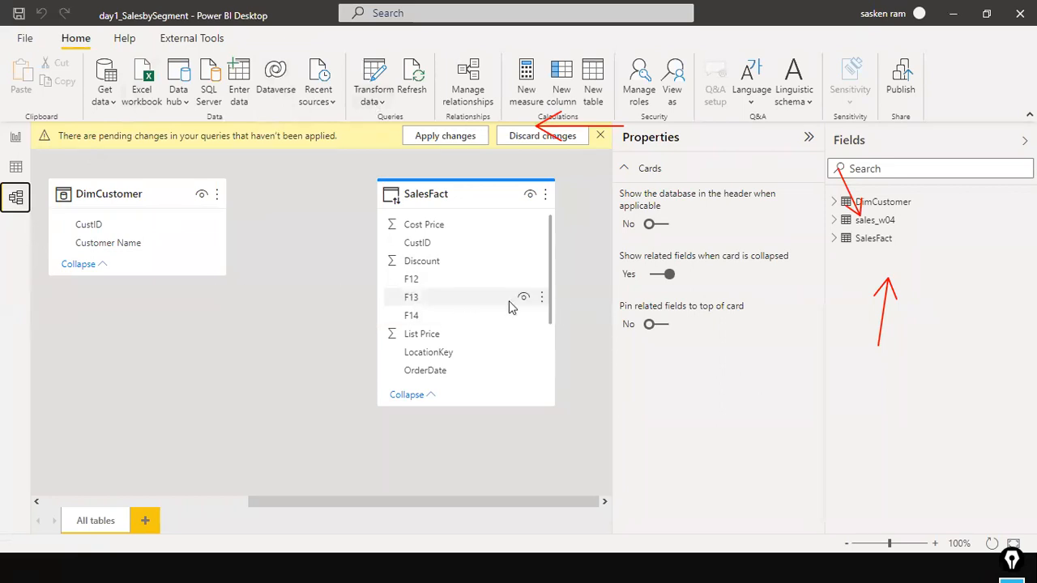
{"action": "key", "text": "alt+Tab"}
{"action": "key", "text": "alt+Tab"}
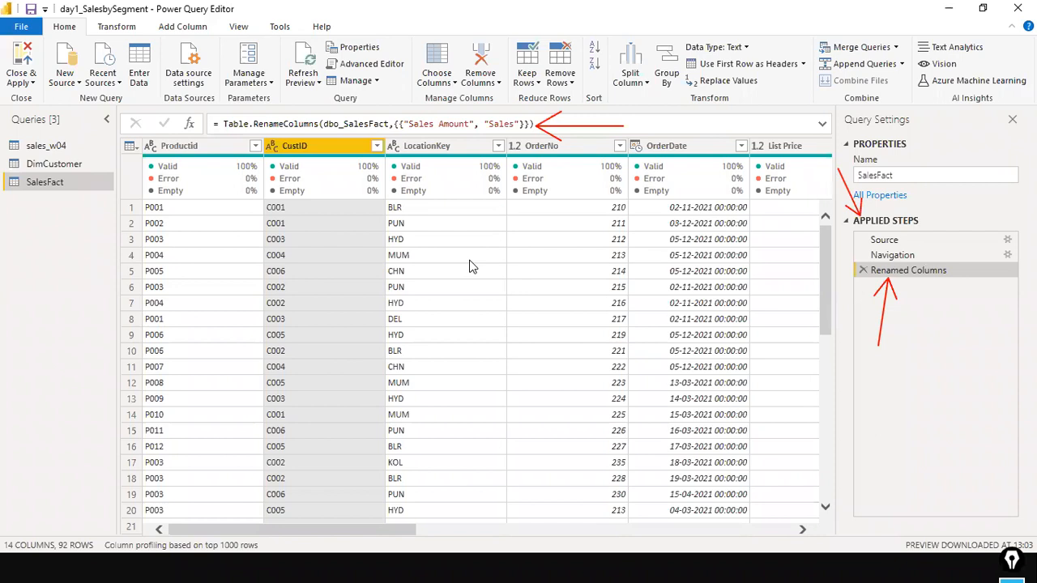
{"action": "mouse_move", "coordinate": [301, 182]}
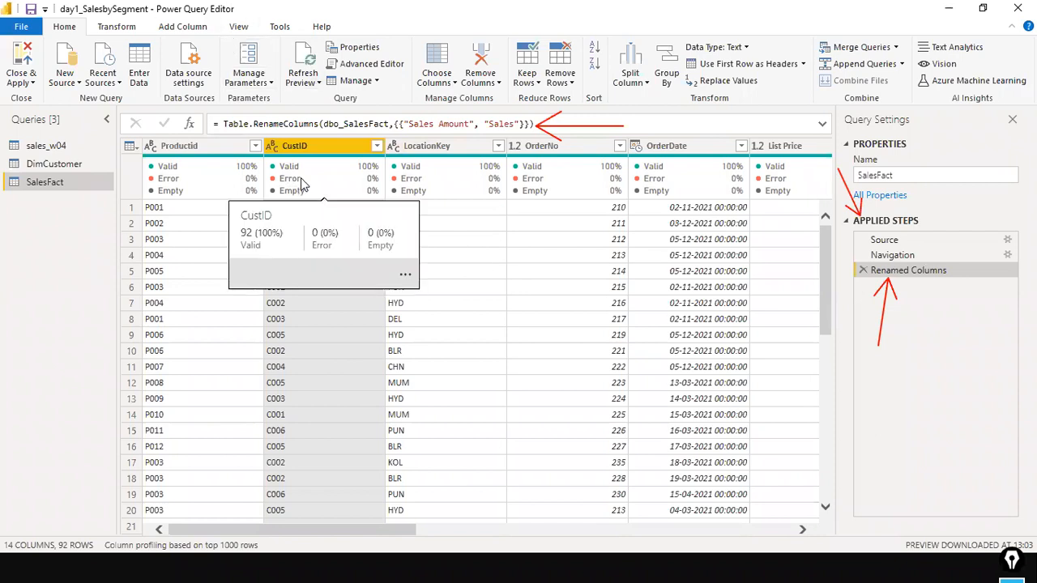
{"action": "mouse_move", "coordinate": [212, 168]}
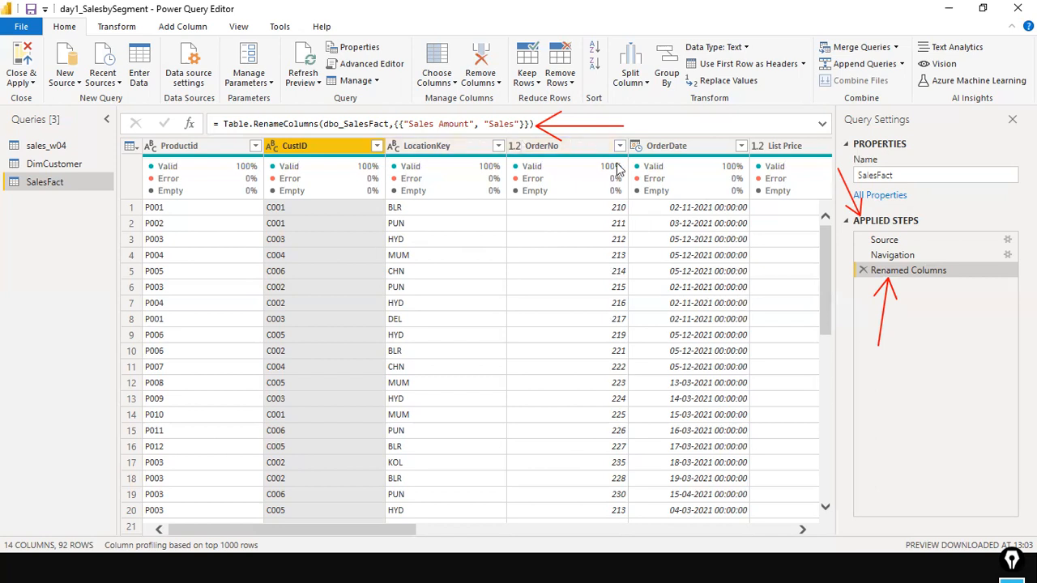
{"action": "mouse_move", "coordinate": [616, 168]}
{"action": "key", "text": "alt+Tab"}
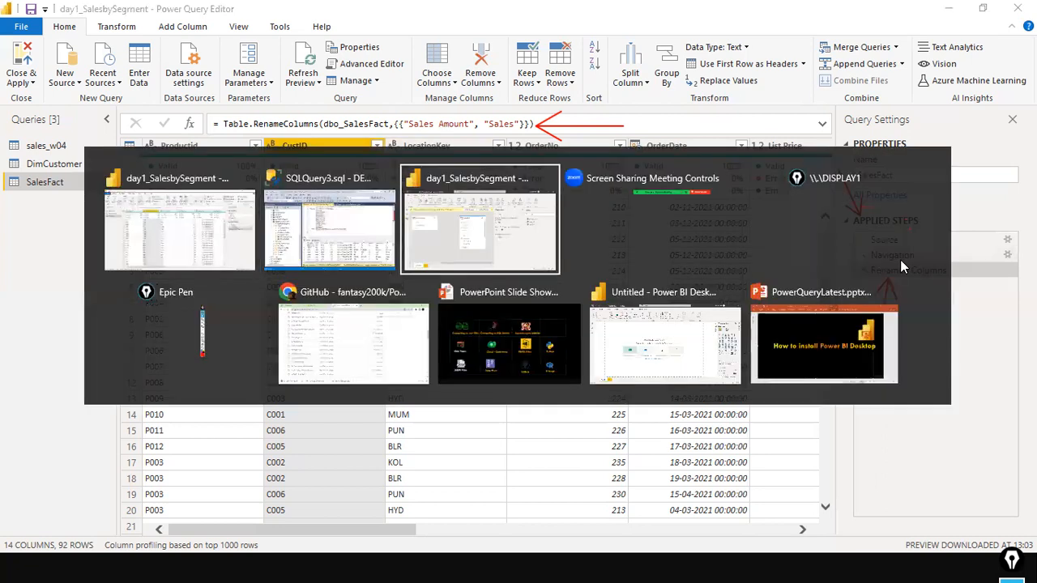
{"action": "key", "text": "alt+Tab"}
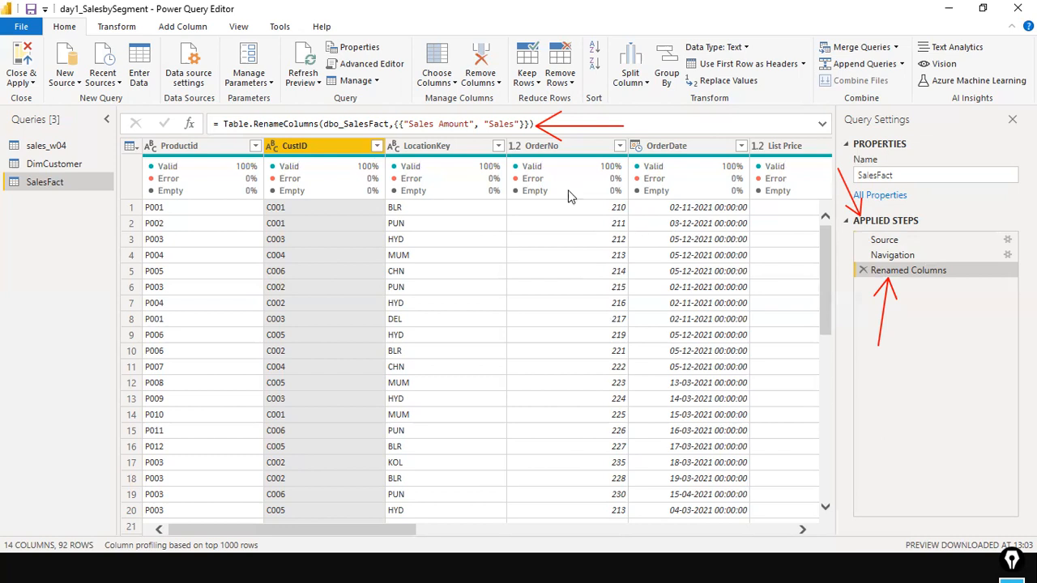
Step: Apply the query changes, close the Power Query Editor, and show the report page
{"action": "left_click", "coordinate": [32, 77]}
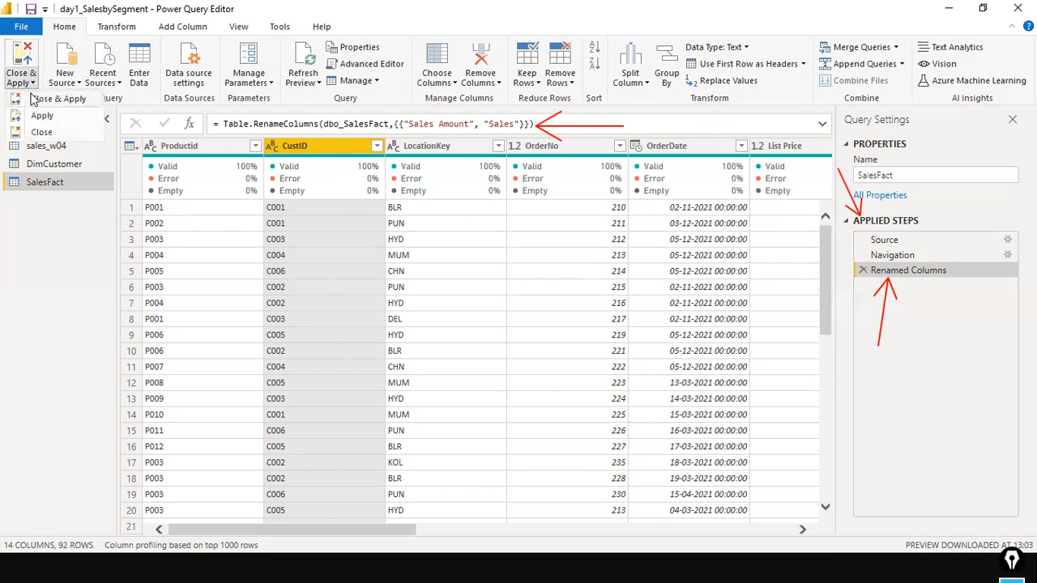
{"action": "left_click", "coordinate": [32, 98]}
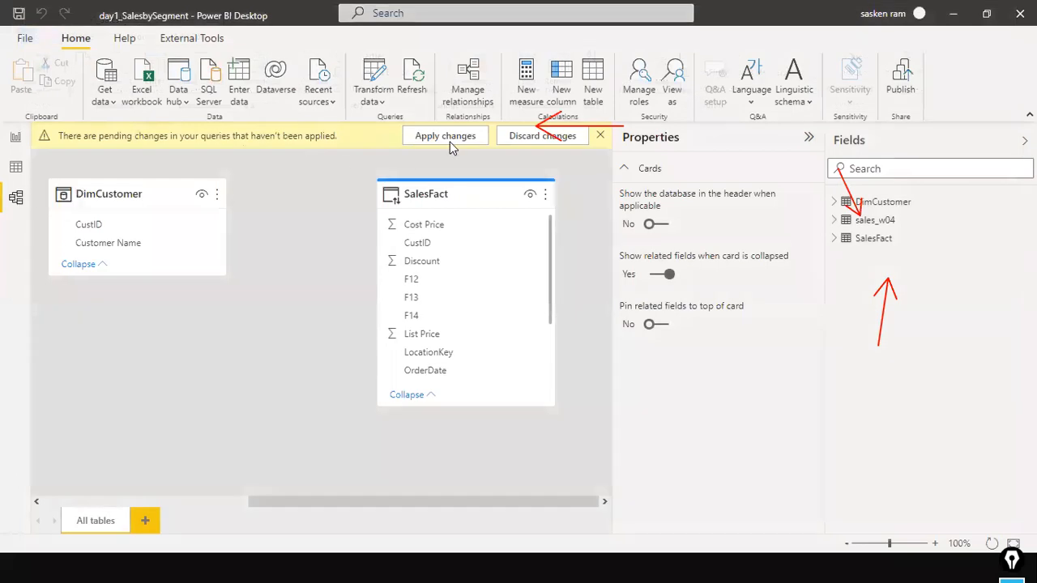
{"action": "left_click", "coordinate": [14, 138]}
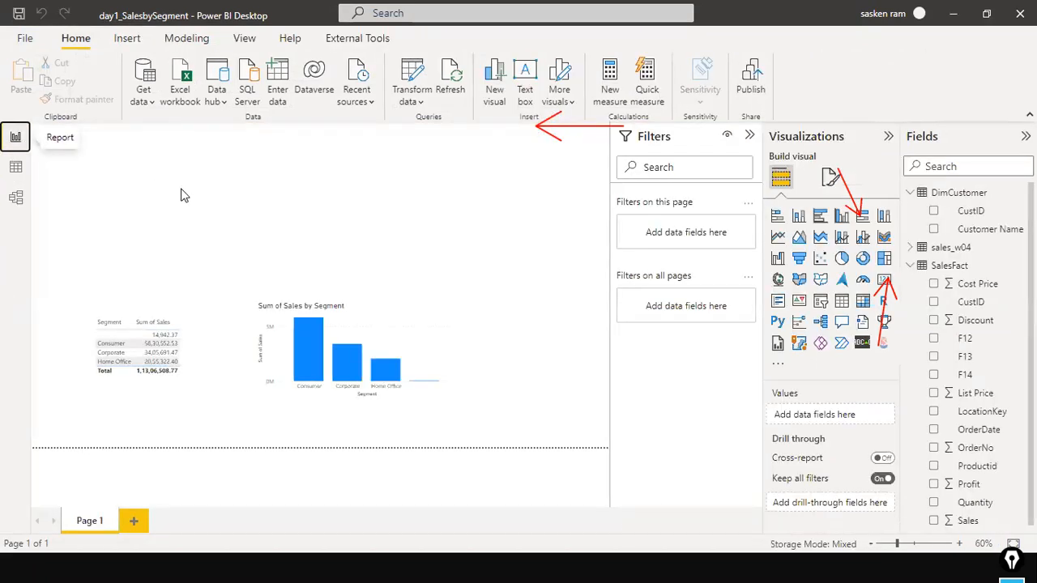
Step: Set up a SQL Server connection to DESKTOP-8KBBDN3\SQLEXPRESS, database SupplyChainDatabase, in Import mode, and expand the advanced options for a SQL statement
{"action": "left_click", "coordinate": [143, 97]}
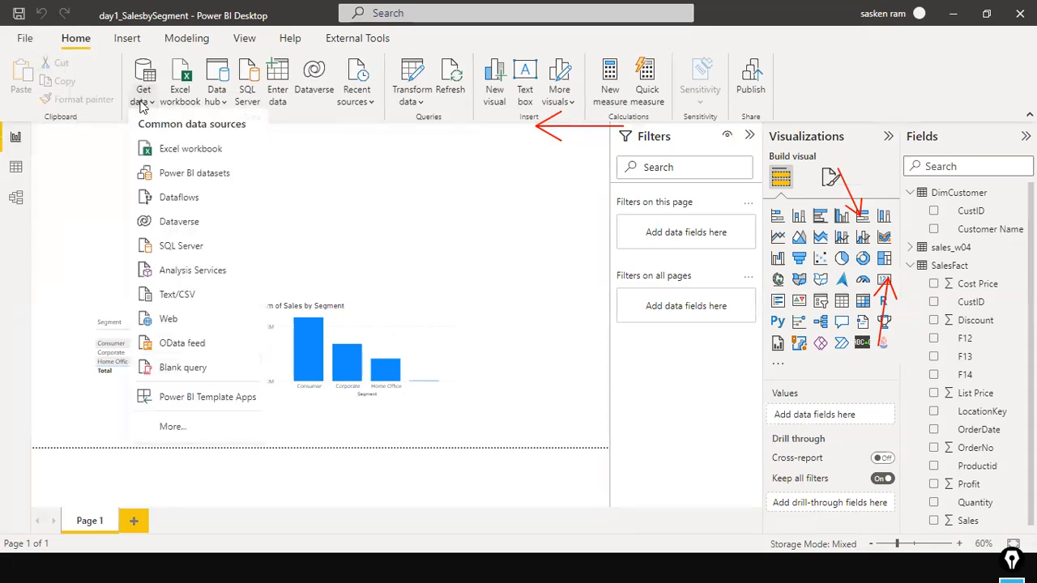
{"action": "left_click", "coordinate": [171, 249]}
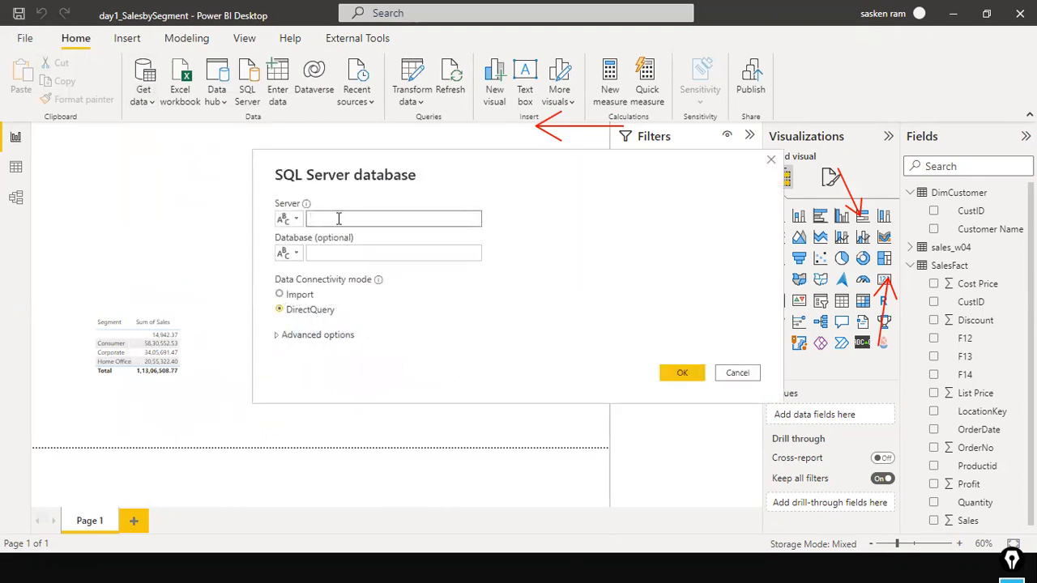
{"action": "type", "text": "DESKTOP-8KBBDN3\\SQLEXPRESS"}
{"action": "left_click", "coordinate": [386, 251]}
{"action": "type", "text": "SupplyChainDatabase"}
{"action": "left_click", "coordinate": [301, 295]}
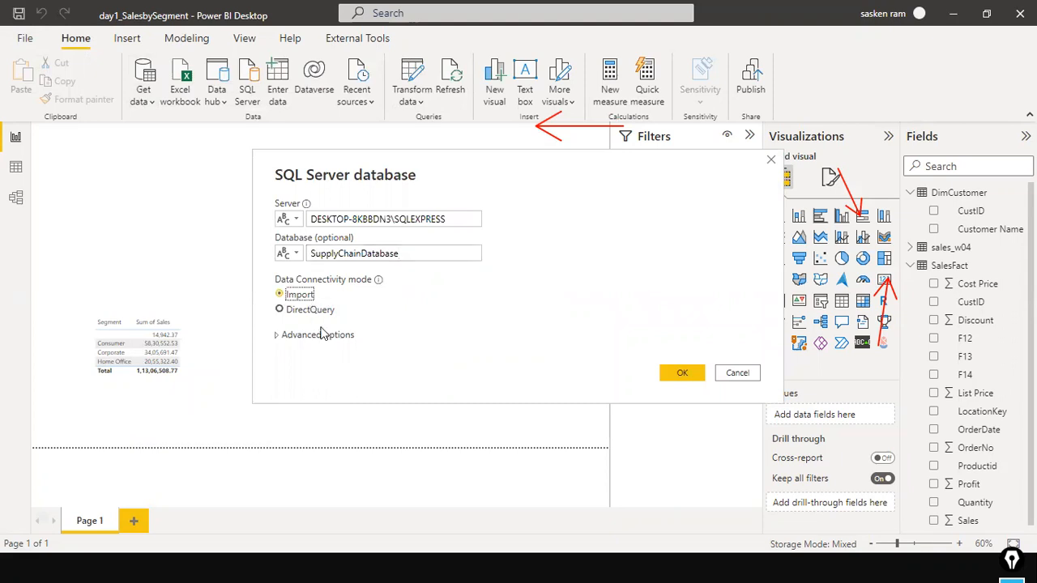
{"action": "left_click", "coordinate": [322, 334]}
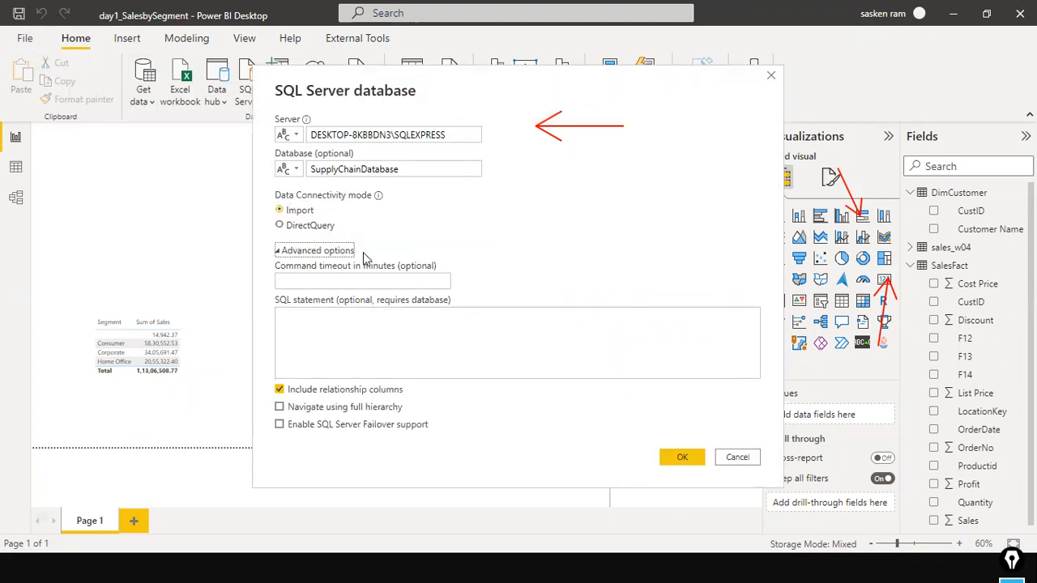
{"action": "left_click", "coordinate": [327, 325]}
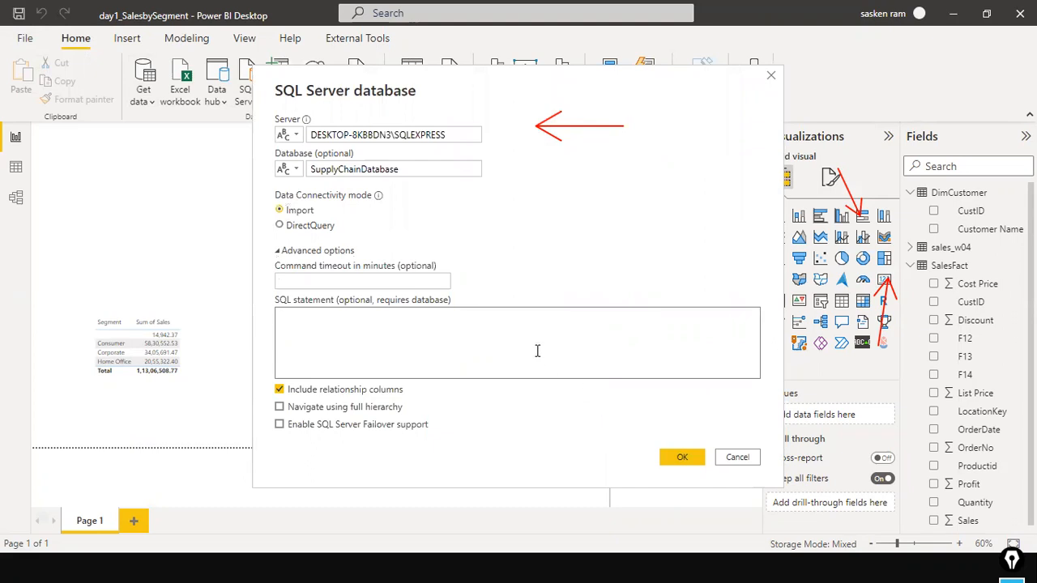
Step: Switch to SQL Server Management Studio and examine the CustID and Customer Name columns in the DimCustomer query results
{"action": "key", "text": "alt+Tab"}
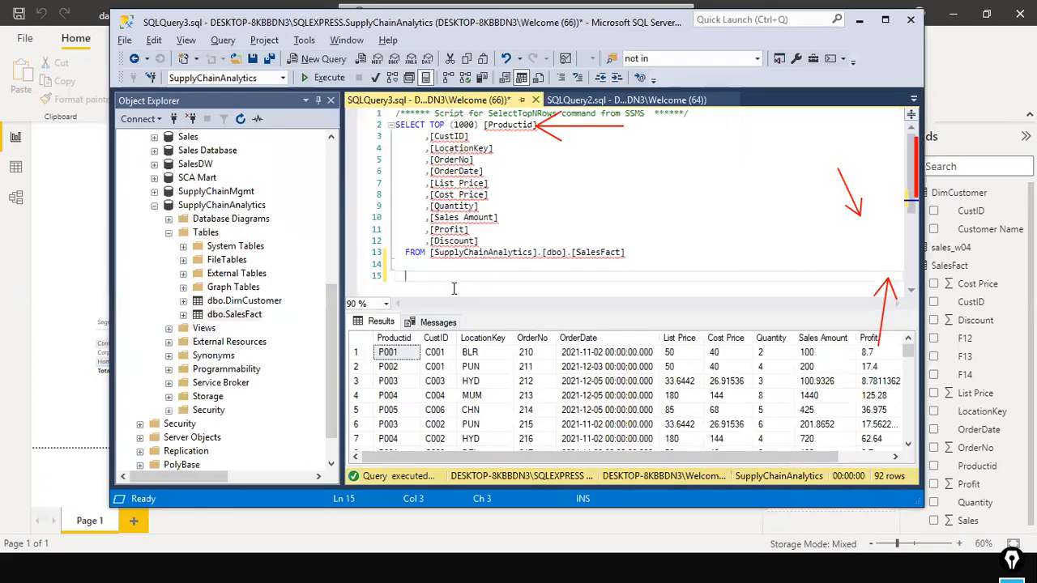
{"action": "left_click", "coordinate": [123, 41]}
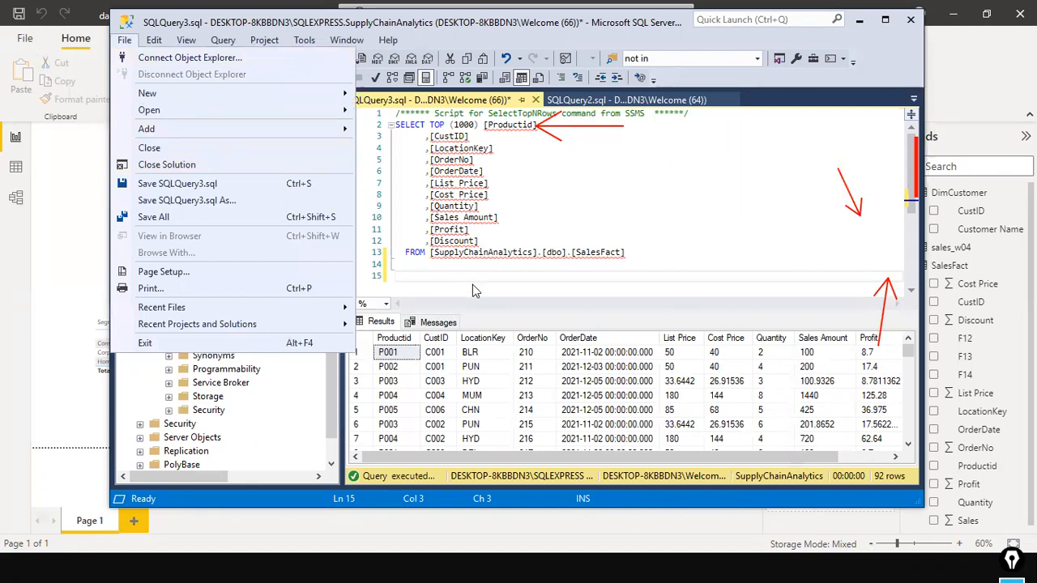
{"action": "left_click", "coordinate": [471, 281]}
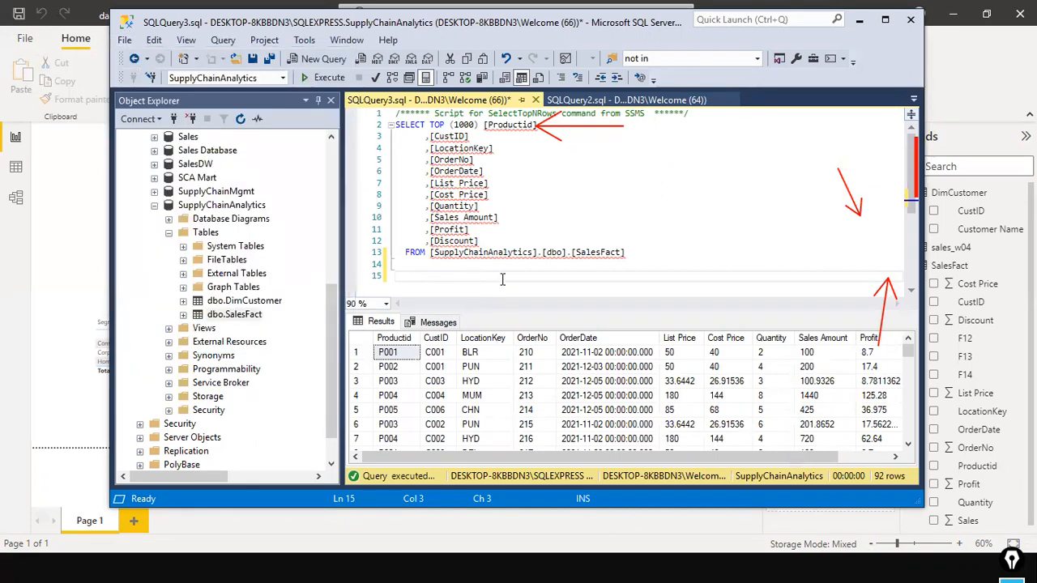
{"action": "key", "text": "Up"}
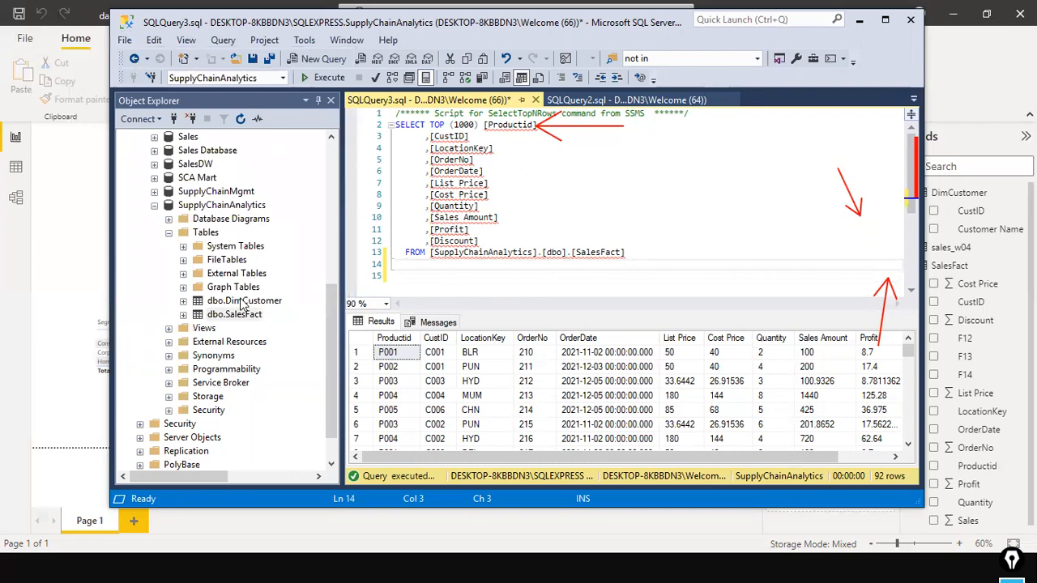
{"action": "left_click", "coordinate": [243, 302]}
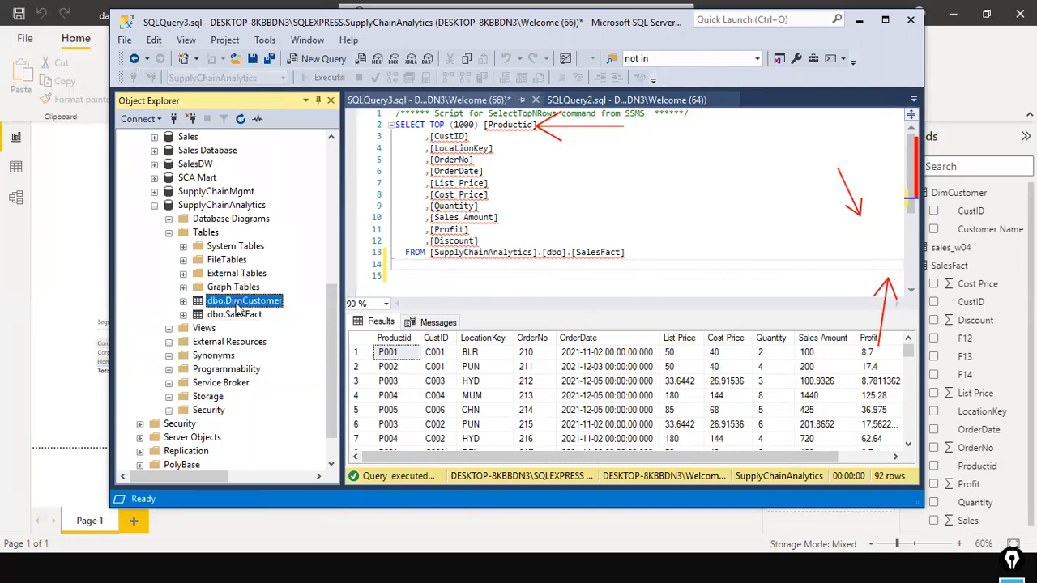
{"action": "left_click", "coordinate": [622, 100]}
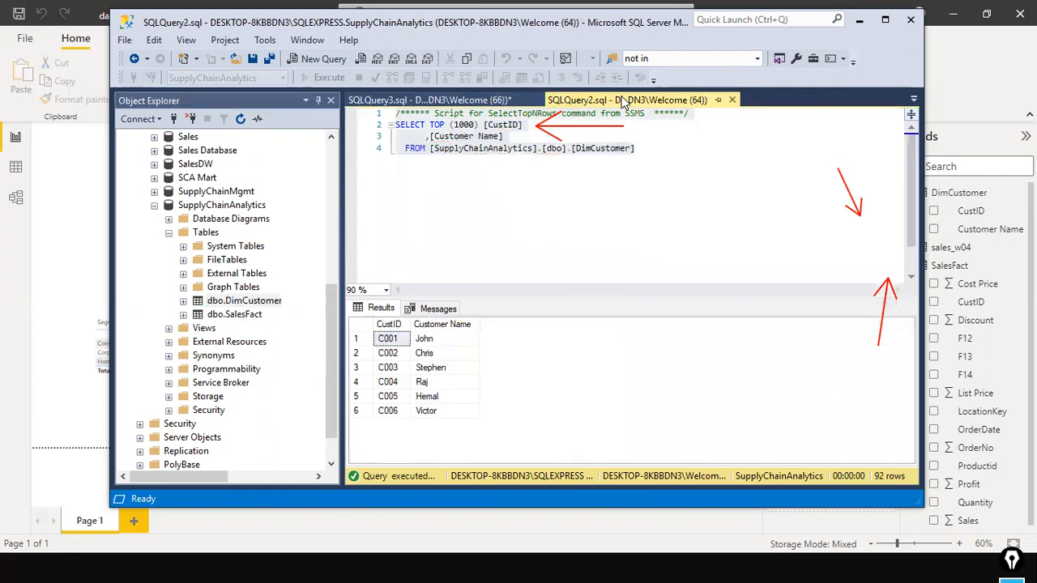
{"action": "left_click", "coordinate": [449, 327]}
{"action": "left_click", "coordinate": [403, 325]}
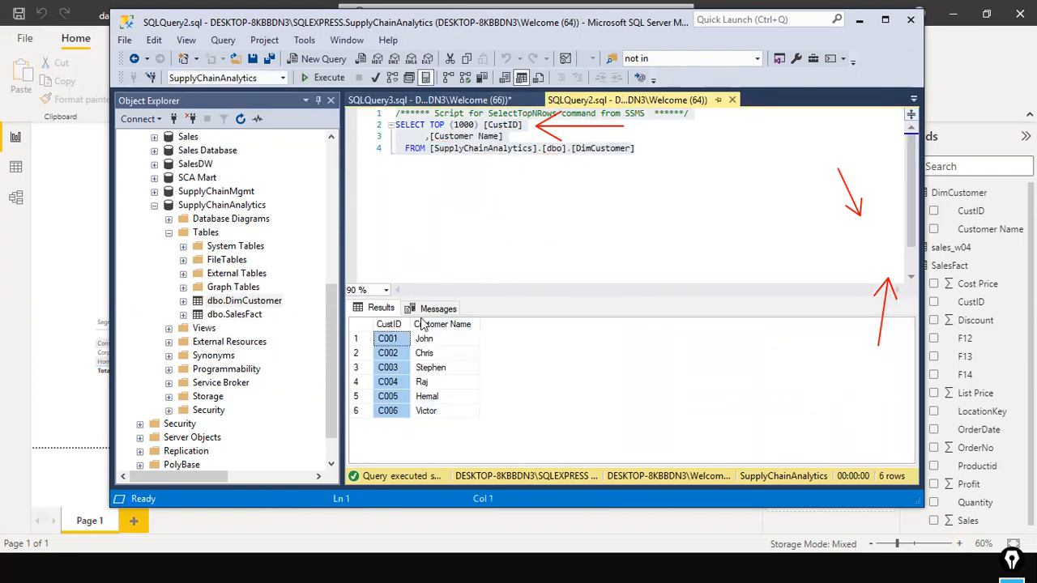
Step: Compare the SalesFact query with the DimCustomer query and select the Sales Amount column in the SalesFact results
{"action": "left_click", "coordinate": [446, 98]}
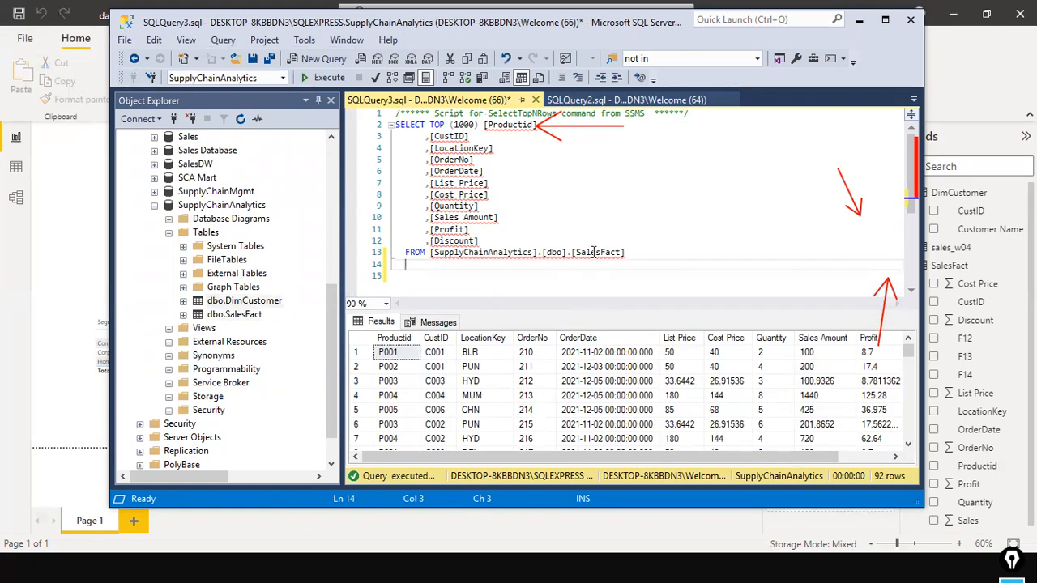
{"action": "left_click", "coordinate": [626, 99]}
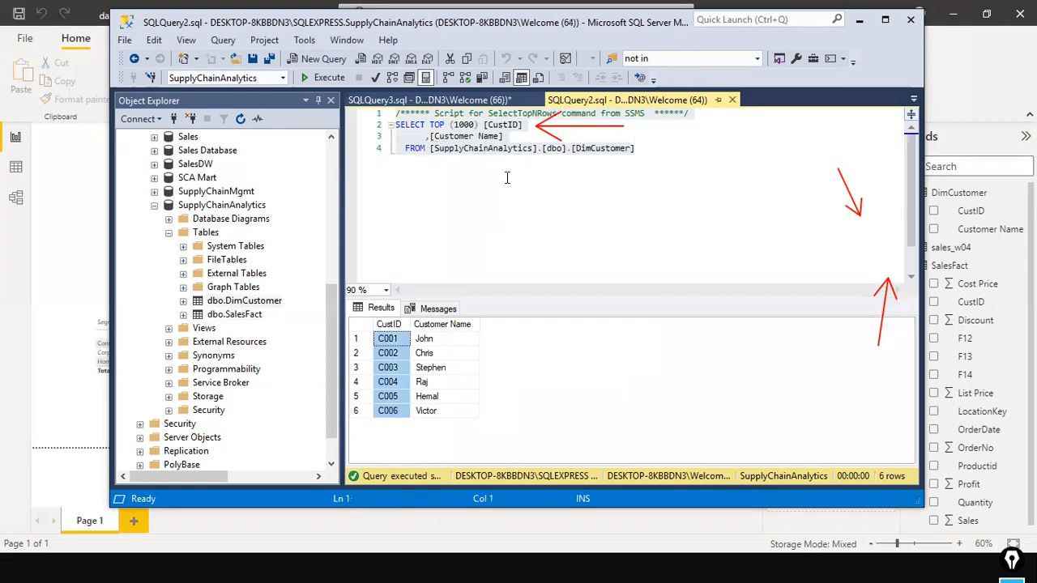
{"action": "left_click", "coordinate": [634, 151]}
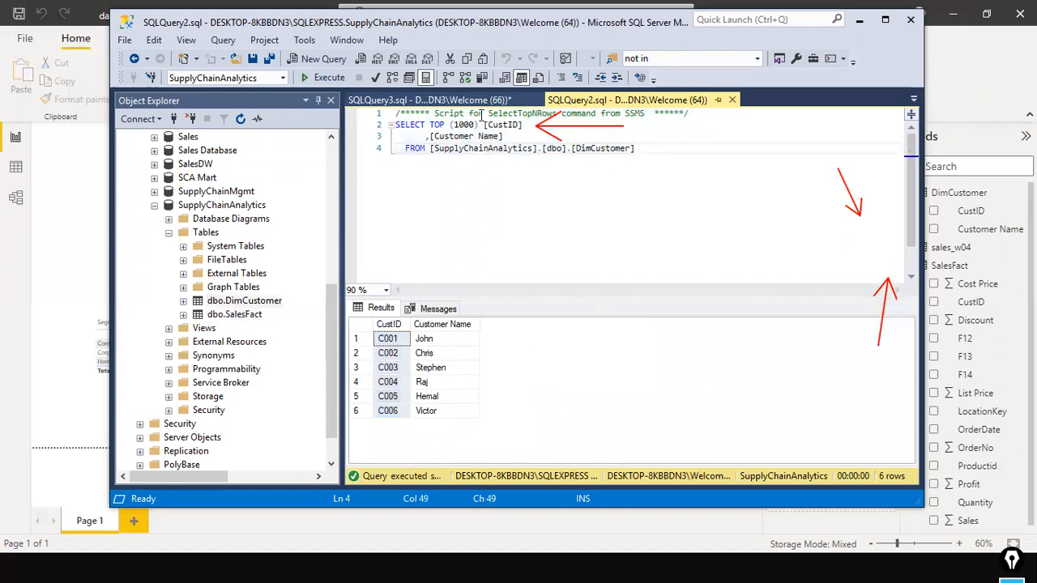
{"action": "left_click", "coordinate": [456, 100]}
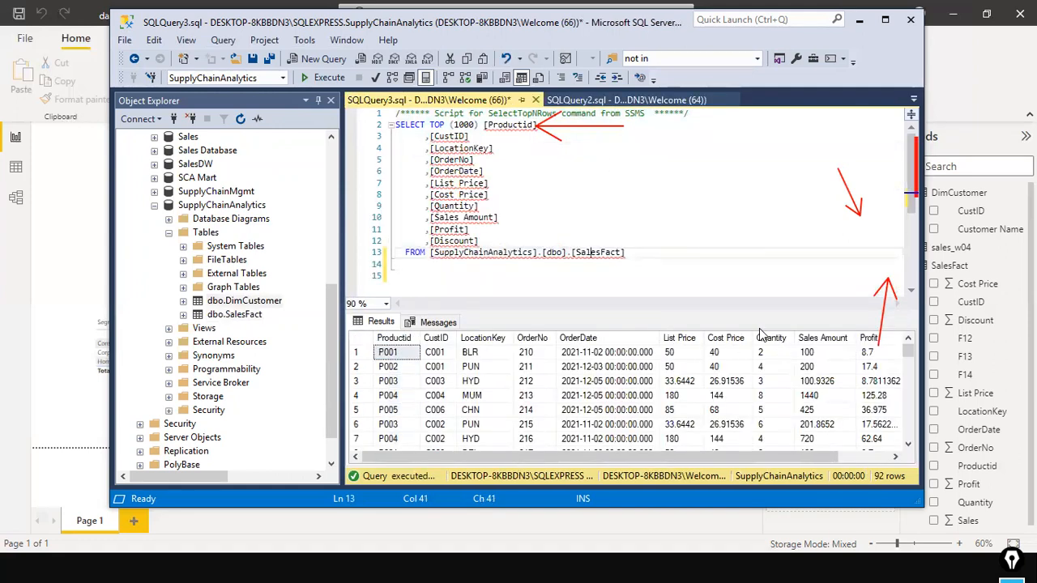
{"action": "left_click", "coordinate": [829, 338]}
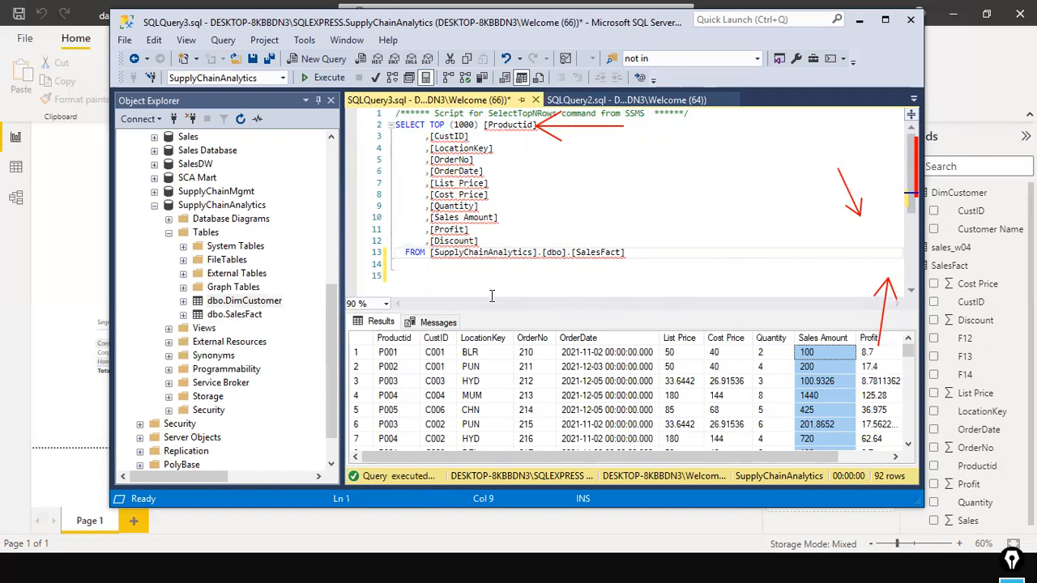
Step: Start a new SELECT statement below the SalesFact query with the [Customer Name] column copied from the DimCustomer query
{"action": "left_click", "coordinate": [436, 337]}
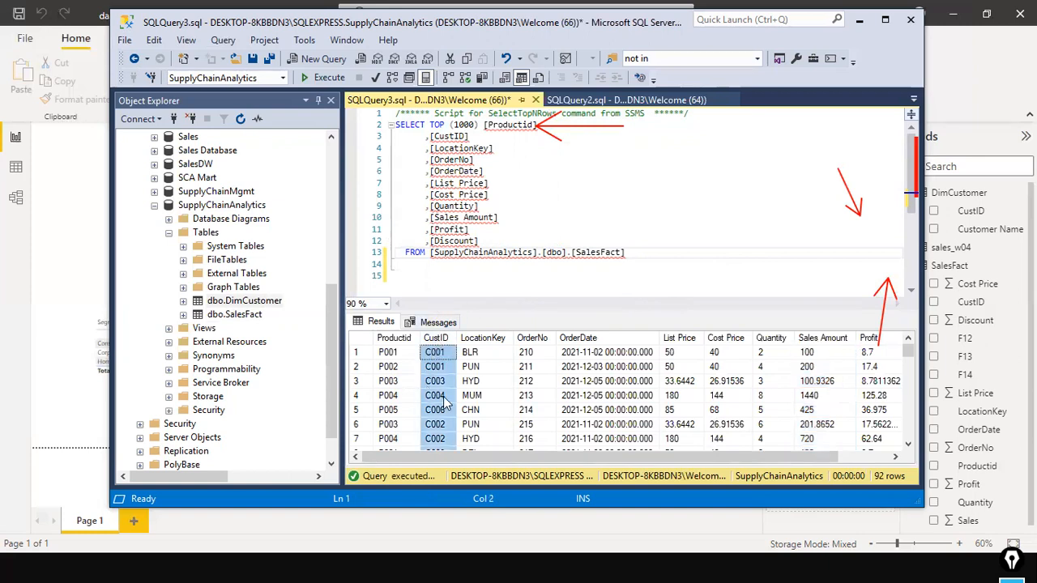
{"action": "left_click", "coordinate": [453, 283]}
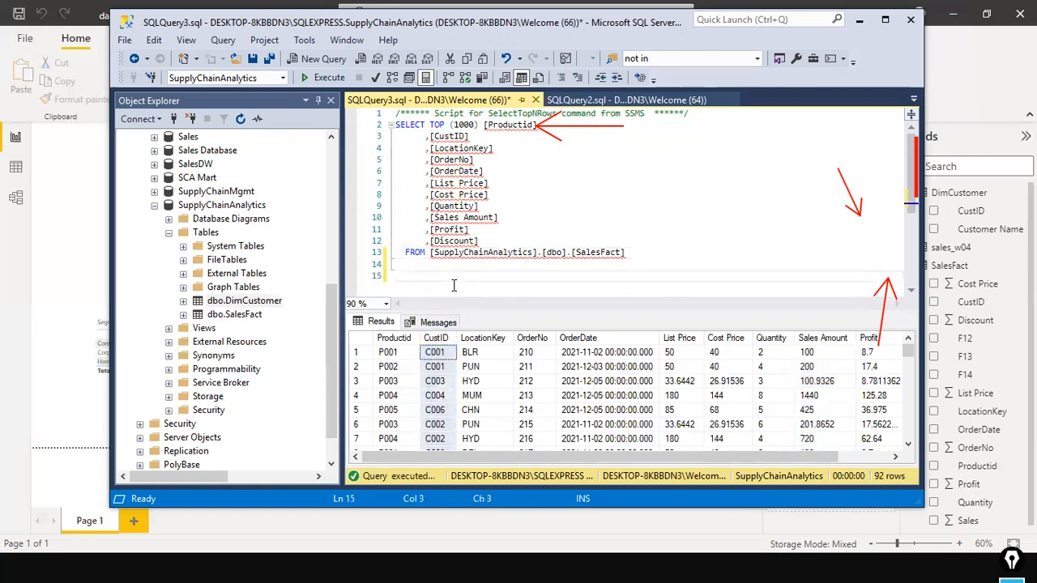
{"action": "type", "text": "SELECT"}
{"action": "left_click", "coordinate": [603, 100]}
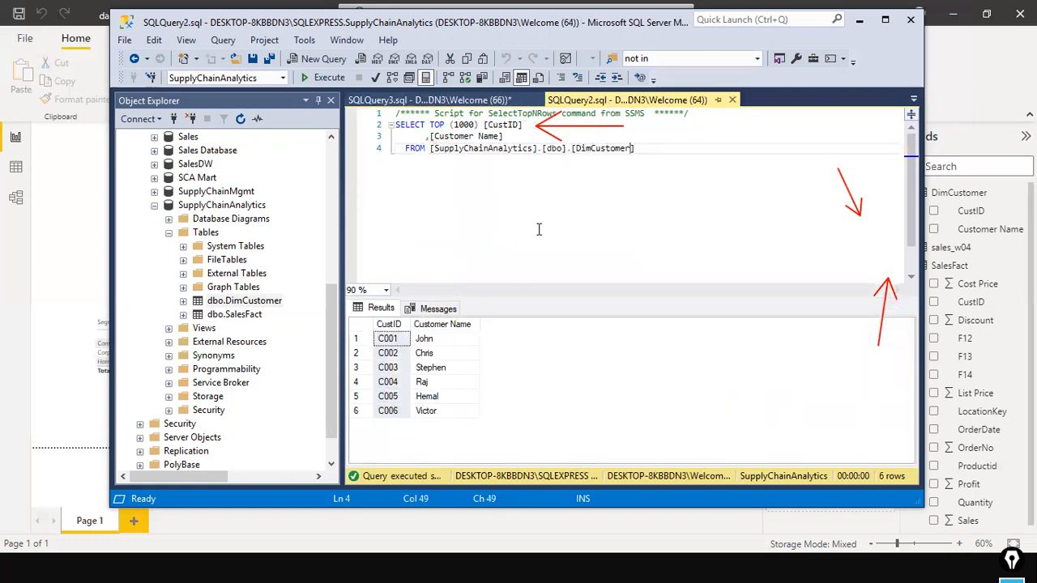
{"action": "left_click", "coordinate": [443, 136]}
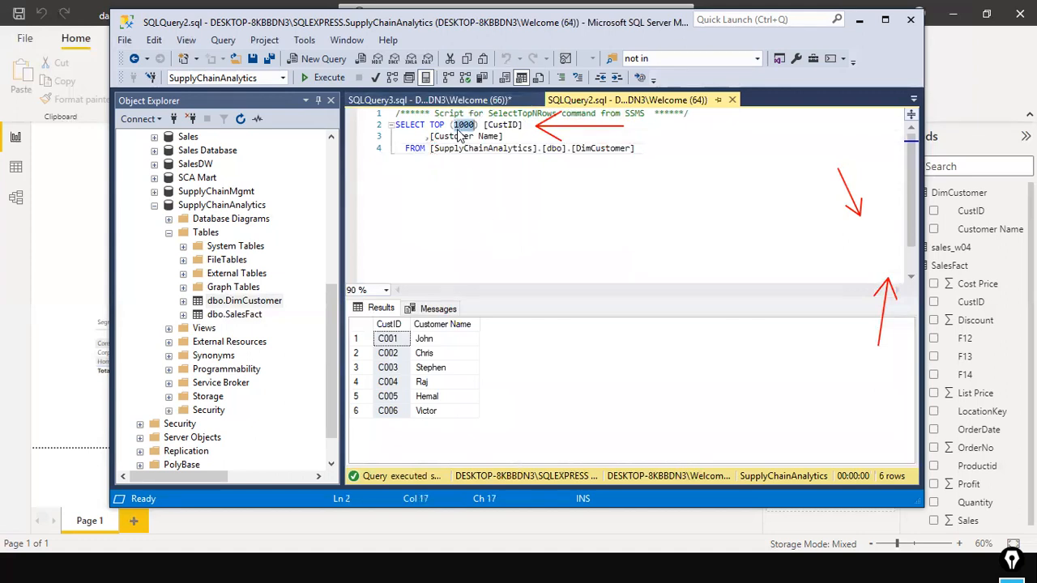
{"action": "left_click_drag", "start_coordinate": [430, 137], "coordinate": [515, 143]}
{"action": "key", "text": "ctrl+c"}
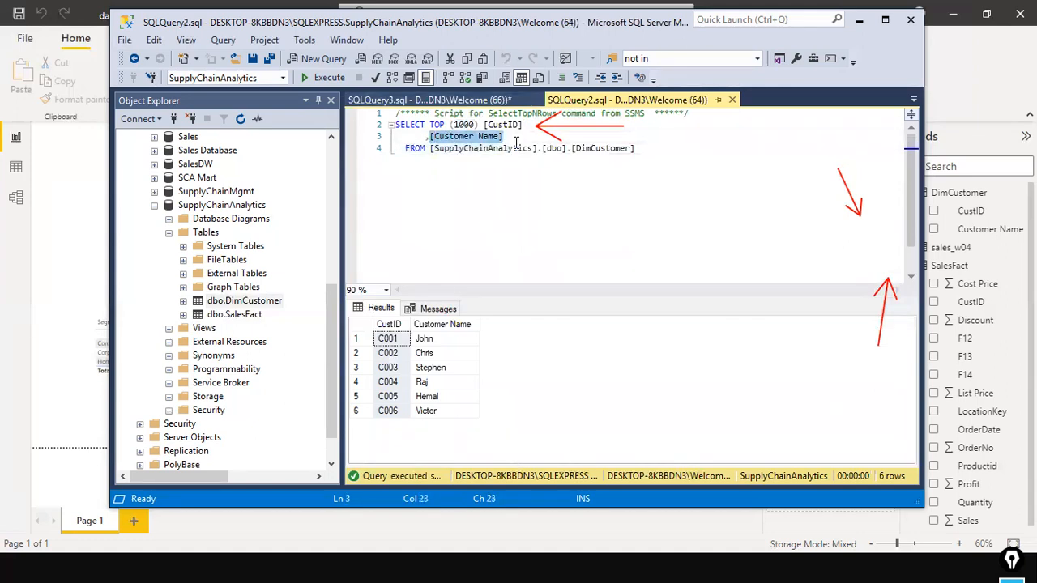
{"action": "left_click", "coordinate": [477, 100]}
{"action": "key", "text": "ctrl+v"}
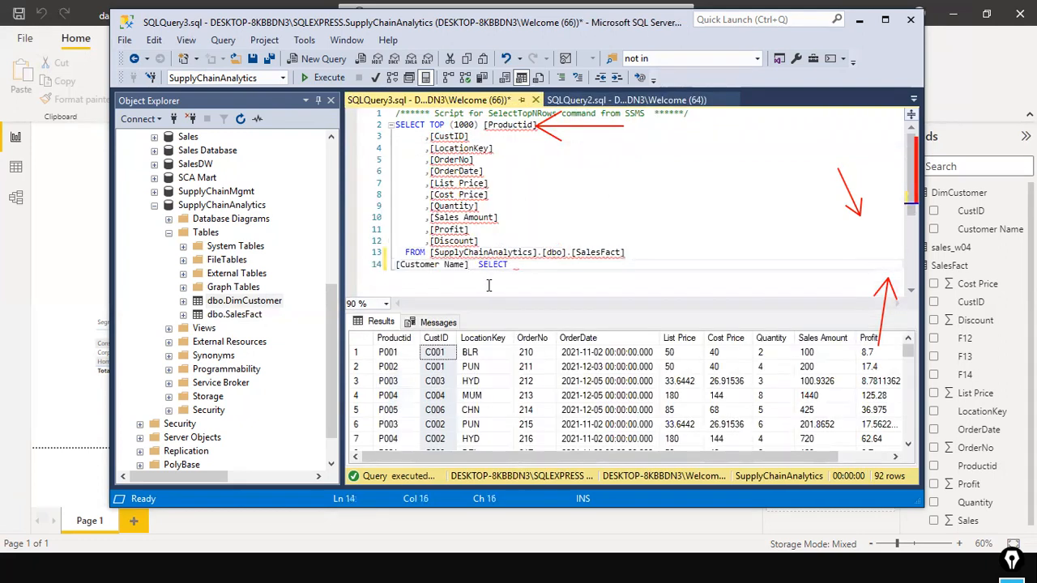
{"action": "key", "text": "ctrl+z"}
{"action": "left_click", "coordinate": [458, 277]}
{"action": "key", "text": "ctrl+v"}
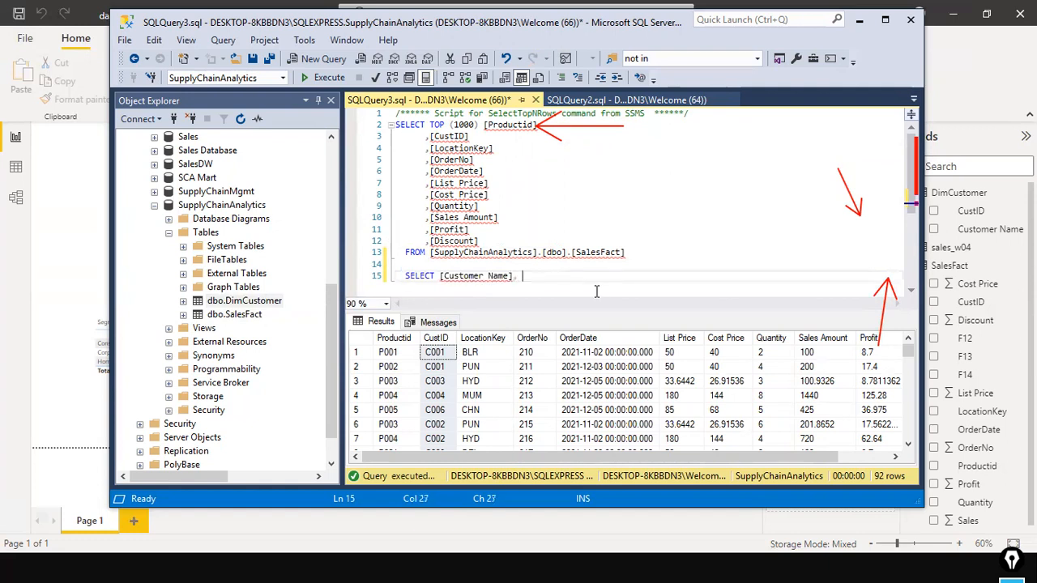
Step: Add [Sales Amount] as the second column in the new statement's SELECT list
{"action": "key", "text": "Up"}
{"action": "key", "text": "Up"}
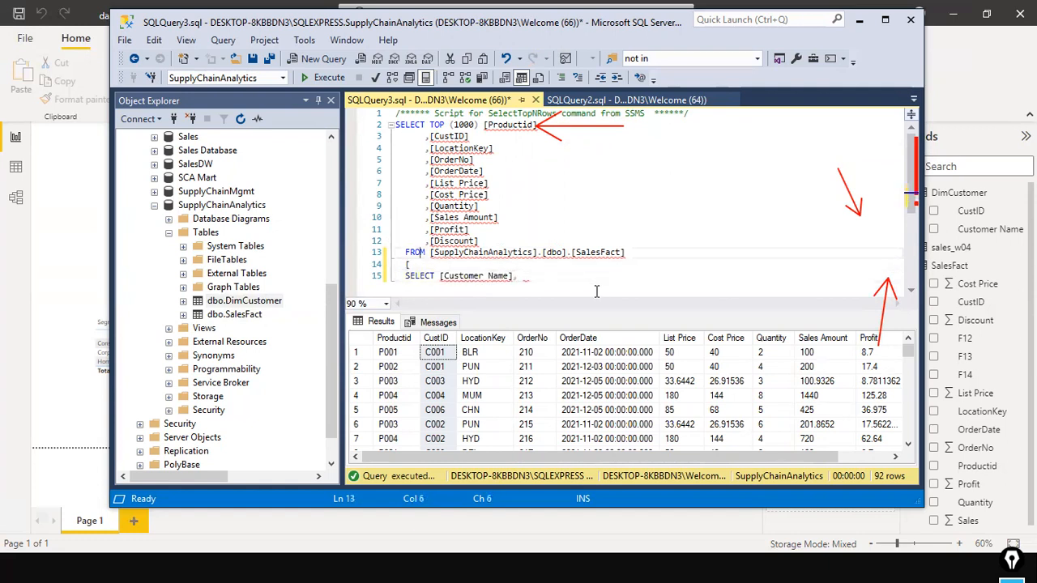
{"action": "key", "text": "Right"}
{"action": "key", "text": "Down"}
{"action": "key", "text": "Down"}
{"action": "key", "text": "End"}
{"action": "type", "text": "["}
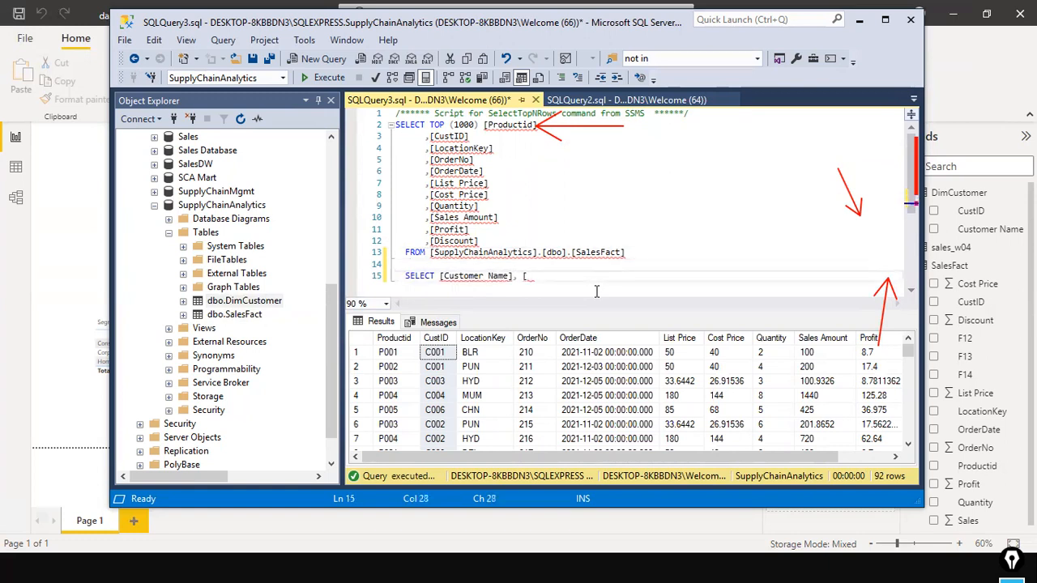
{"action": "type", "text": "Saes"}
{"action": "key", "text": "BackSpace"}
{"action": "key", "text": "BackSpace"}
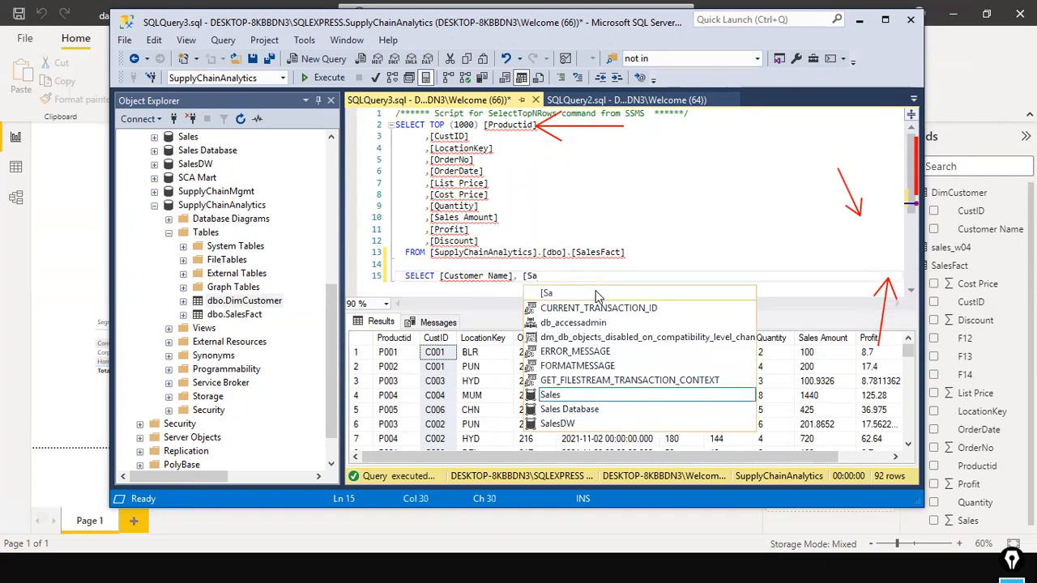
{"action": "type", "text": "les Amount]"}
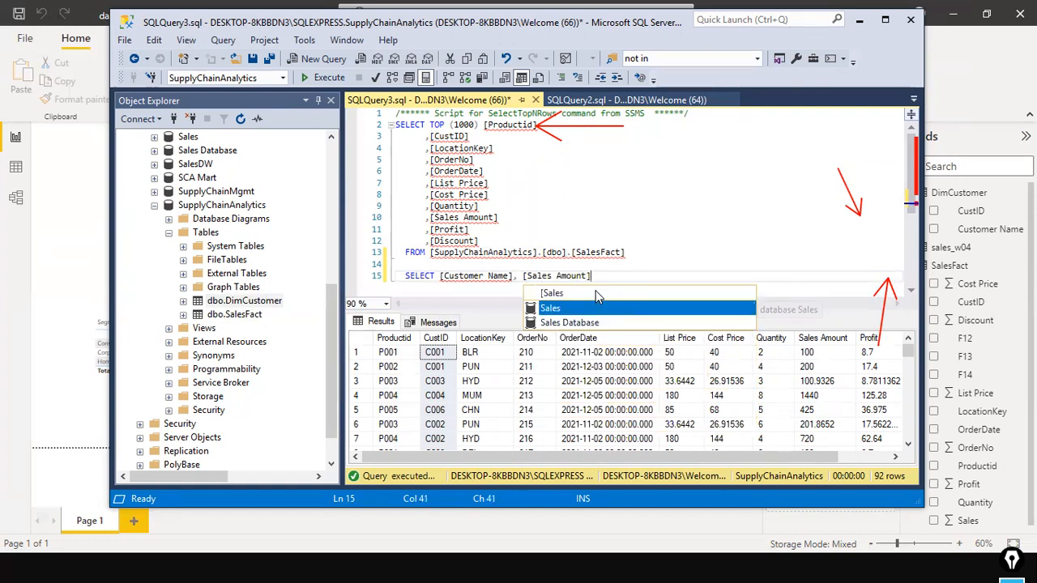
Step: Add a FROM clause with the [DimCustomer] table name copied from its query and aliased as C
{"action": "key", "text": "Escape"}
{"action": "key", "text": "Return"}
{"action": "type", "text": "FROM"}
{"action": "key", "text": "Return"}
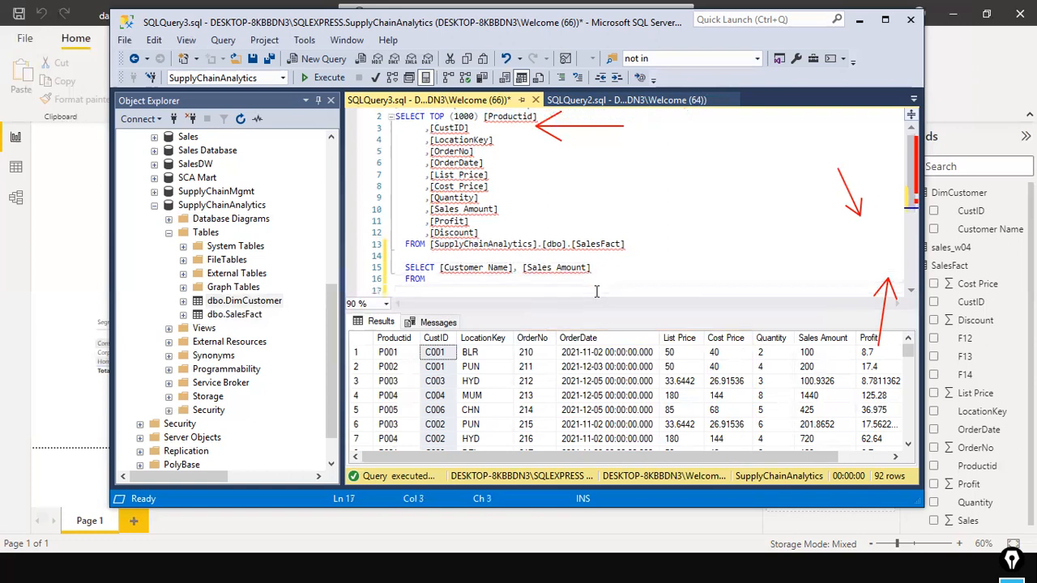
{"action": "left_click", "coordinate": [575, 101]}
{"action": "double_click", "coordinate": [583, 148]}
{"action": "key", "text": "ctrl+c"}
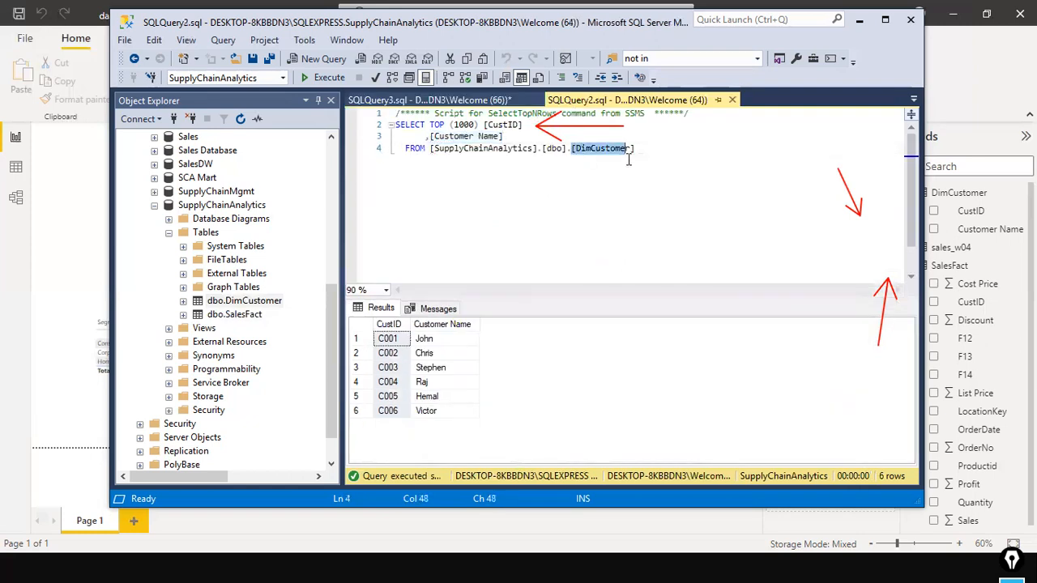
{"action": "left_click", "coordinate": [510, 101]}
{"action": "key", "text": "ctrl+v"}
{"action": "type", "text": ",,"}
{"action": "key", "text": "BackSpace"}
{"action": "key", "text": "BackSpace"}
{"action": "type", "text": "as C,"}
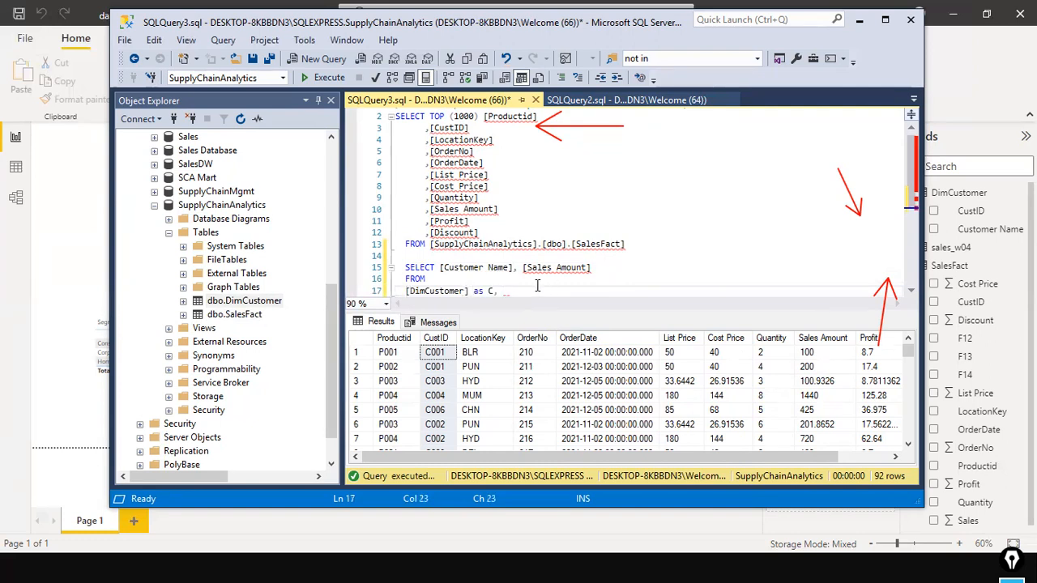
Step: Add the [SalesFact] table to the FROM clause with the alias S
{"action": "left_click_drag", "start_coordinate": [572, 244], "coordinate": [624, 242]}
{"action": "key", "text": "ctrl+c"}
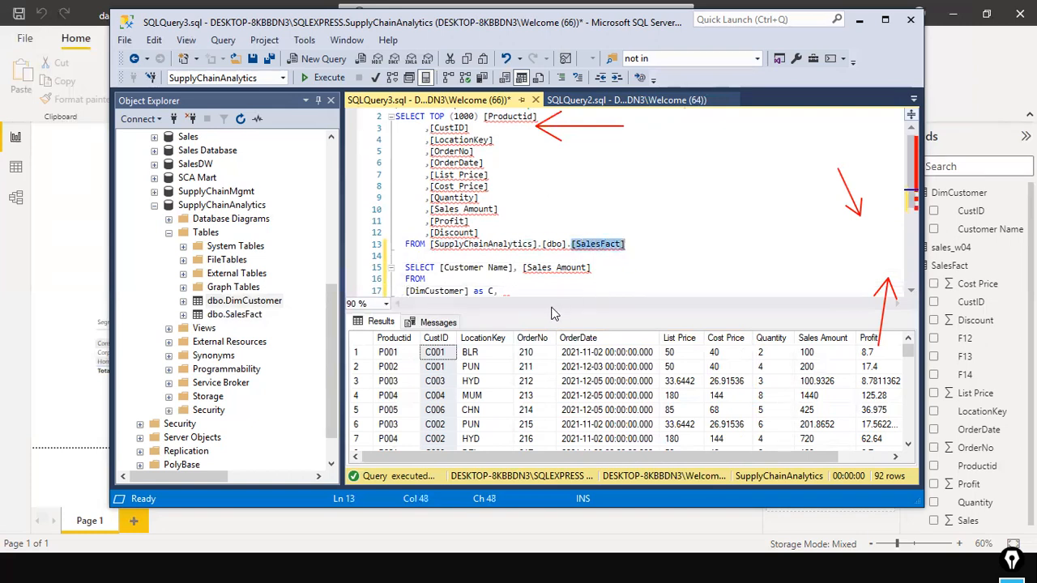
{"action": "left_click", "coordinate": [516, 293]}
{"action": "key", "text": "ctrl+v"}
{"action": "type", "text": "AS"}
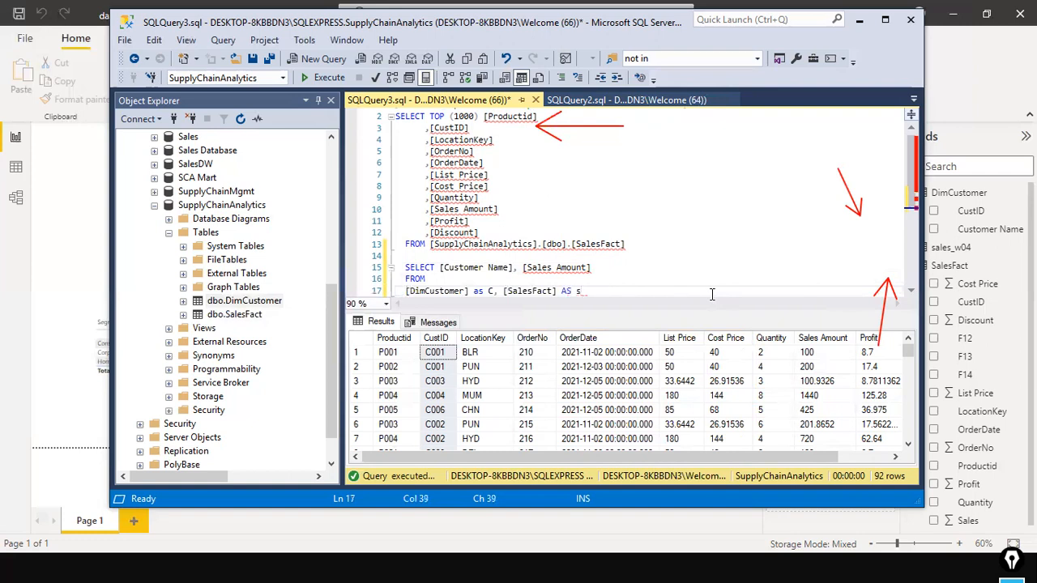
{"action": "key", "text": "Up"}
{"action": "type", "text": "s"}
{"action": "key", "text": "BackSpace"}
{"action": "key", "text": "Escape"}
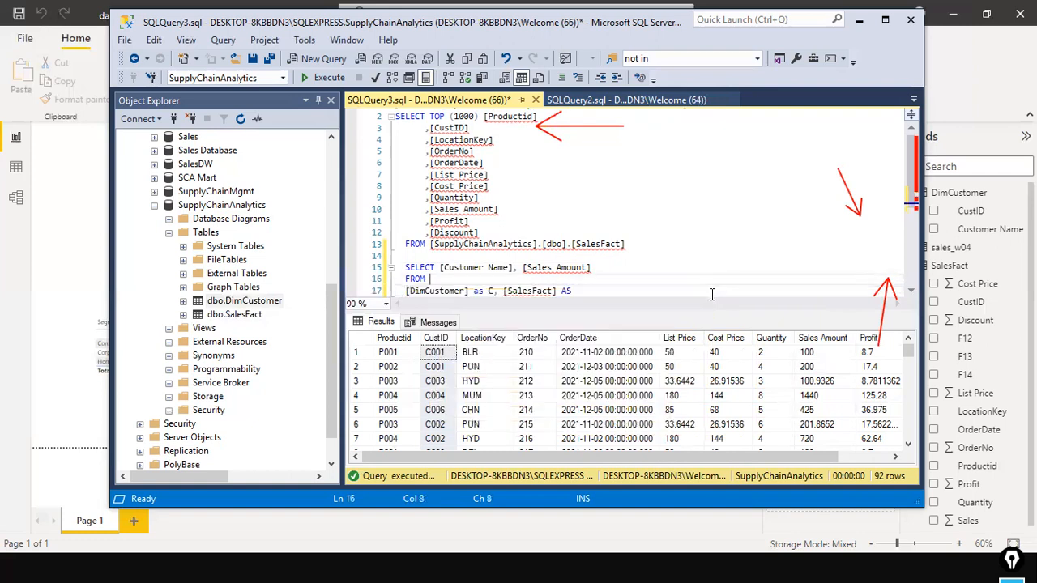
{"action": "key", "text": "Down"}
{"action": "key", "text": "End"}
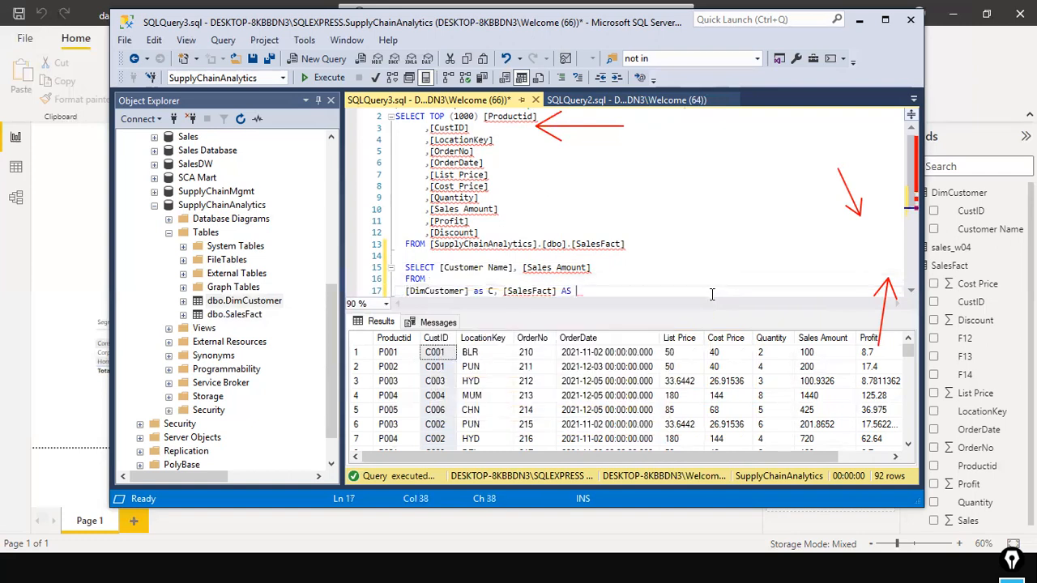
{"action": "type", "text": "S"}
{"action": "key", "text": "Return"}
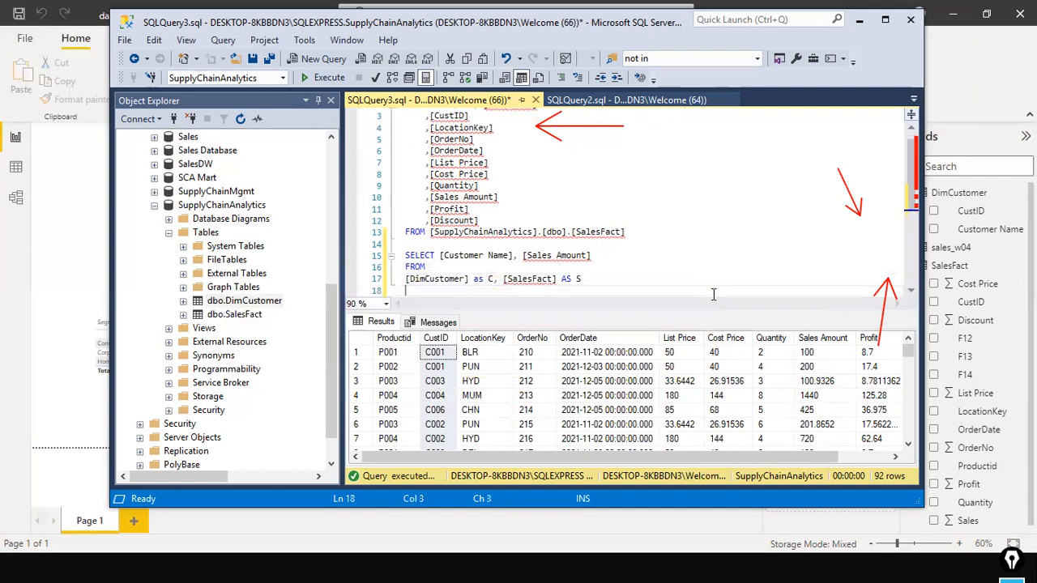
Step: Rewrite the DimCustomer alias keyword as uppercase AS and re-enter its alias C
{"action": "double_click", "coordinate": [479, 279]}
{"action": "type", "text": "AS"}
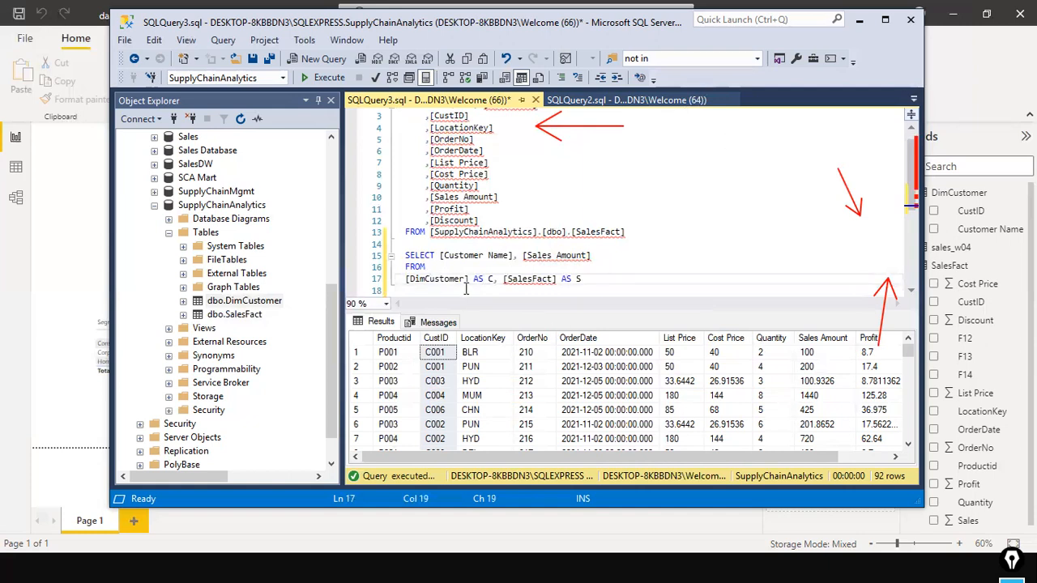
{"action": "left_click", "coordinate": [495, 277]}
{"action": "double_click", "coordinate": [491, 278]}
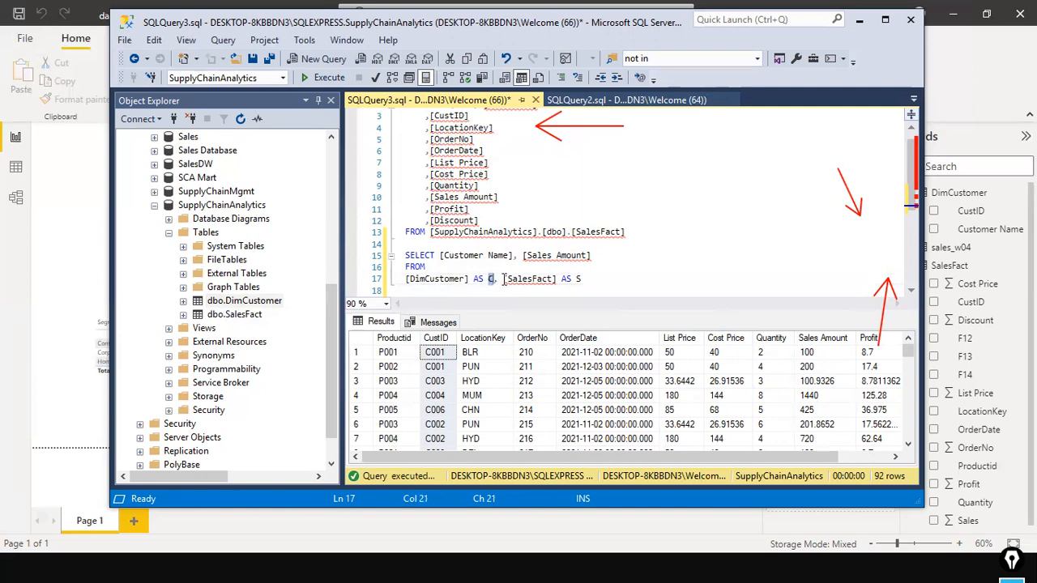
{"action": "key", "text": "BackSpace"}
{"action": "type", "text": "C"}
Step: Add the join condition WHERE C.CustID = S.CUSTID below the FROM clause
{"action": "left_click", "coordinate": [584, 279]}
{"action": "key", "text": "Return"}
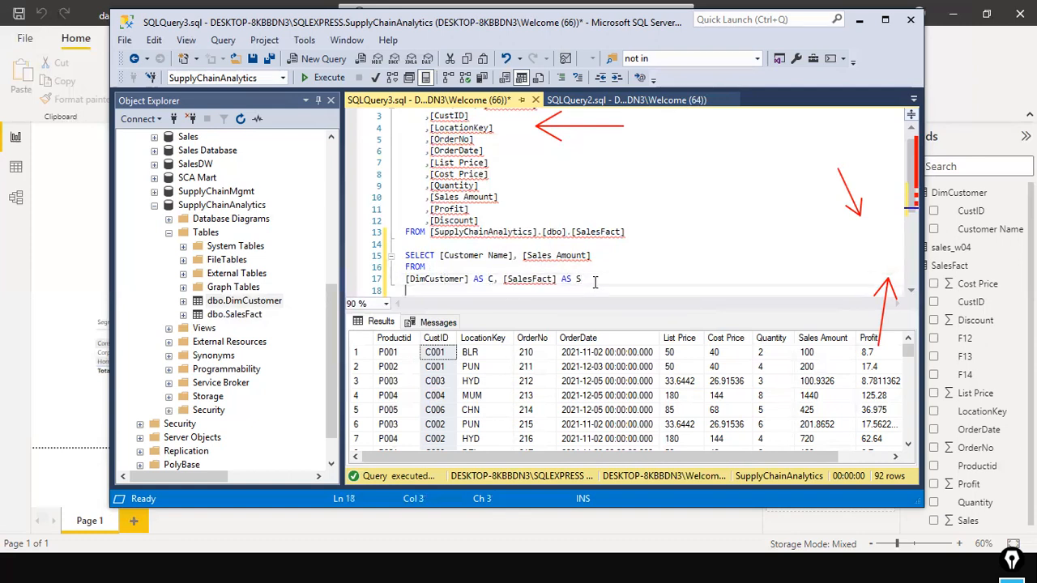
{"action": "type", "text": "WHERE"}
{"action": "type", "text": "C.cus"}
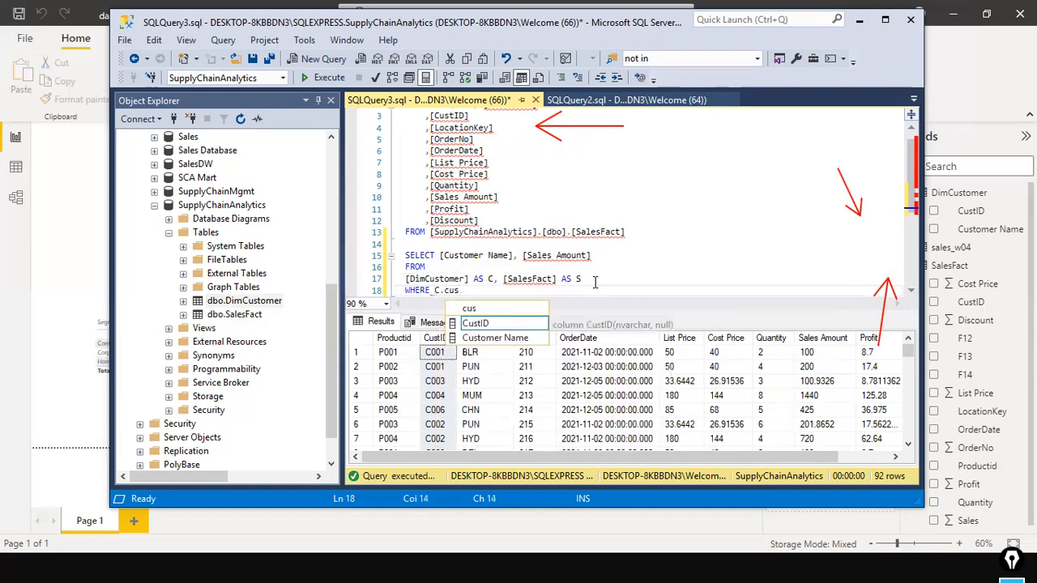
{"action": "type", "text": " ="}
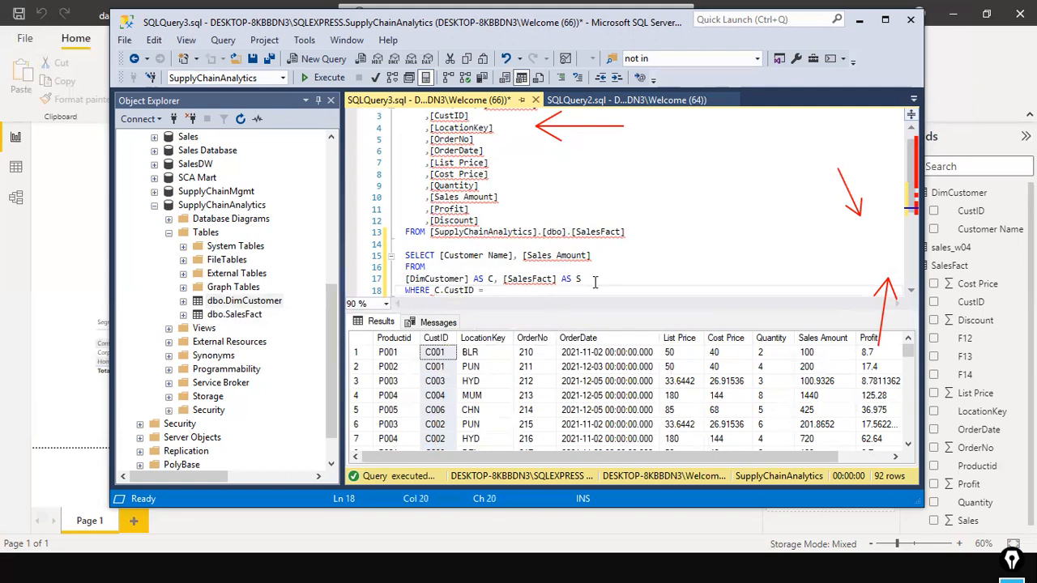
{"action": "type", "text": " S.Cu"}
{"action": "type", "text": "USTID"}
{"action": "key", "text": "Return"}
Step: Wrap [Sales Amount] in a SUM() function in the new statement's SELECT list
{"action": "key", "text": "Up"}
{"action": "key", "text": "Up"}
{"action": "key", "text": "Up"}
{"action": "key", "text": "Up"}
{"action": "key", "text": "ctrl+Right"}
{"action": "key", "text": "ctrl+Right"}
{"action": "key", "text": "ctrl+Right"}
{"action": "key", "text": "ctrl+Right"}
{"action": "key", "text": "ctrl+Right"}
{"action": "type", "text": "SUM("}
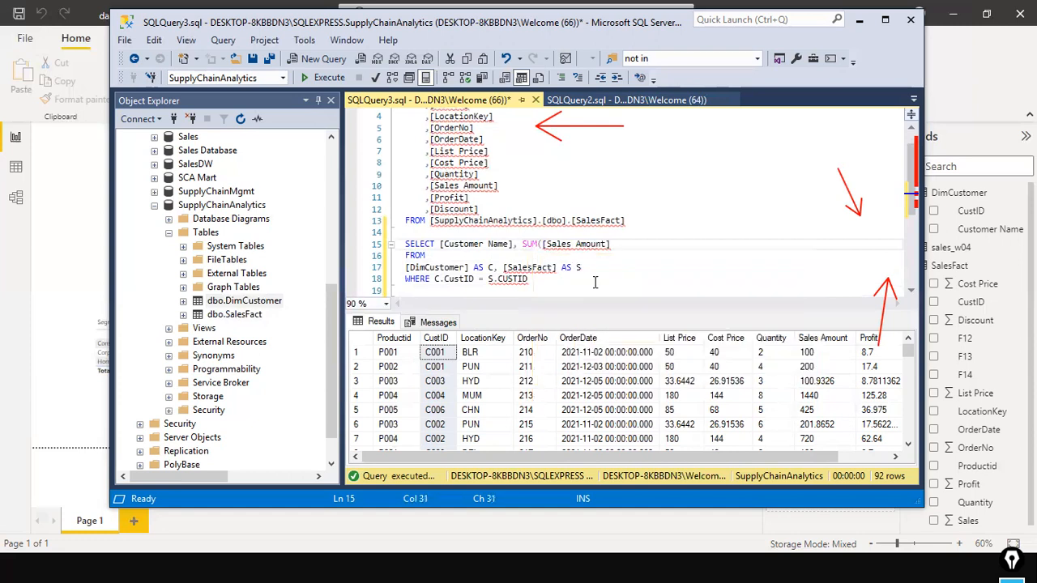
{"action": "key", "text": "End"}
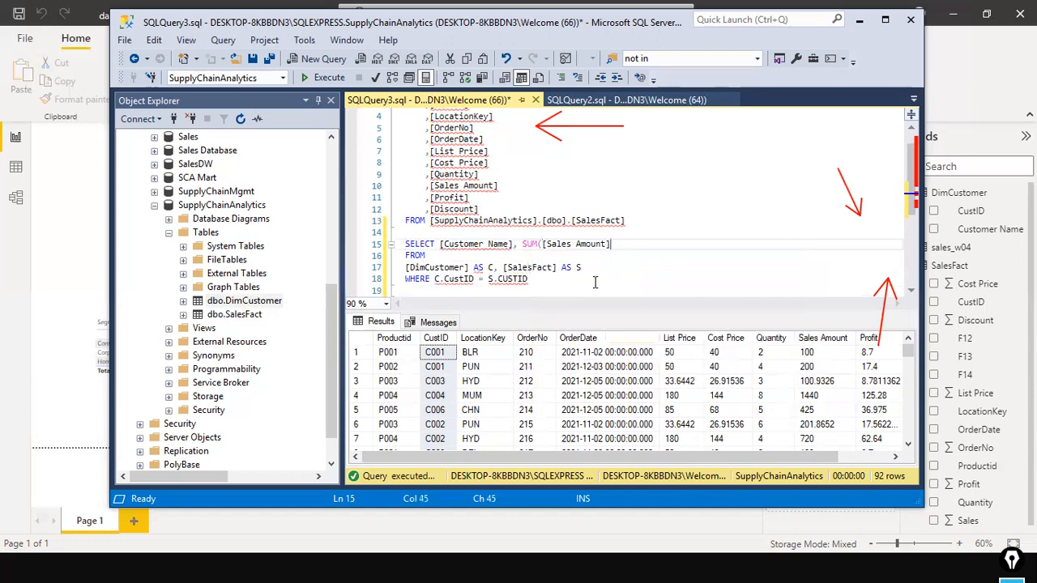
{"action": "type", "text": ")"}
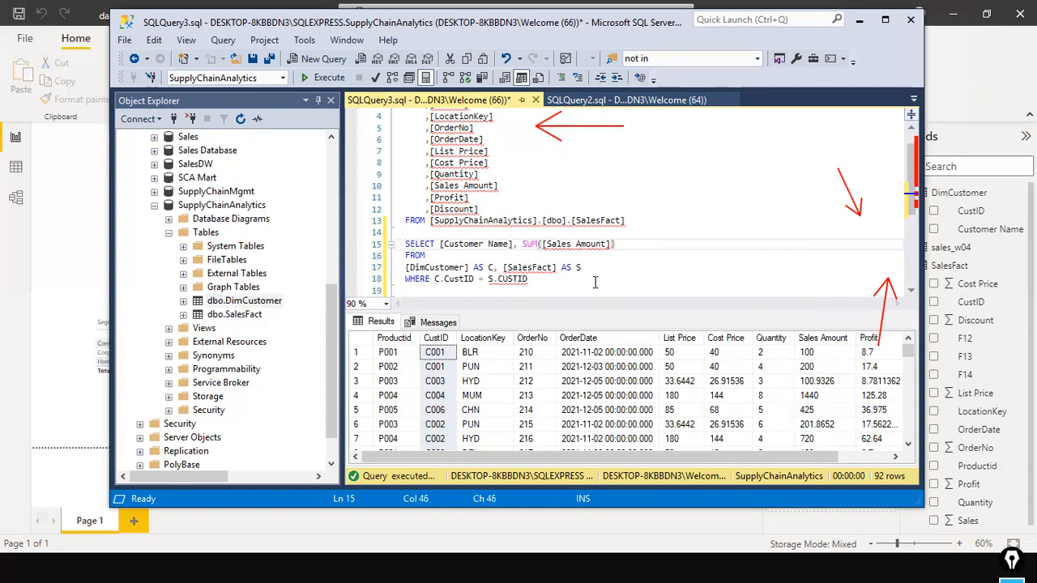
Step: Add the clause GROUP BY C.CustID at the end of the new statement
{"action": "key", "text": "Down"}
{"action": "key", "text": "Down"}
{"action": "key", "text": "Down"}
{"action": "key", "text": "Down"}
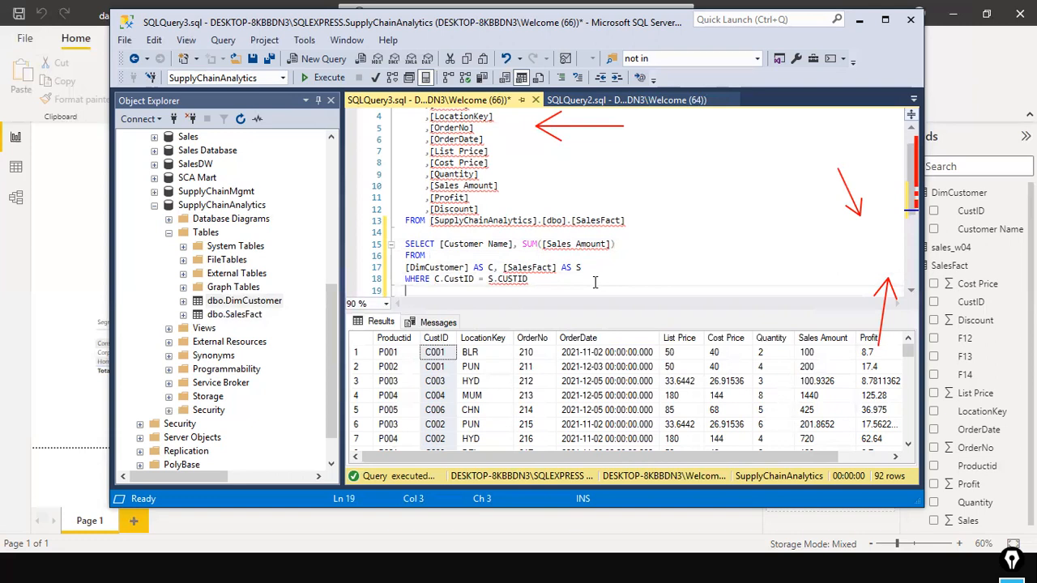
{"action": "type", "text": "GROUP BY C.C"}
{"action": "key", "text": "Tab"}
Step: Try to run only the new statement that sums sales by customer, from SELECT through GROUP BY C.CustID
{"action": "key", "text": "shift+Up"}
{"action": "key", "text": "shift+Up"}
{"action": "key", "text": "shift+Up"}
{"action": "key", "text": "shift+Up"}
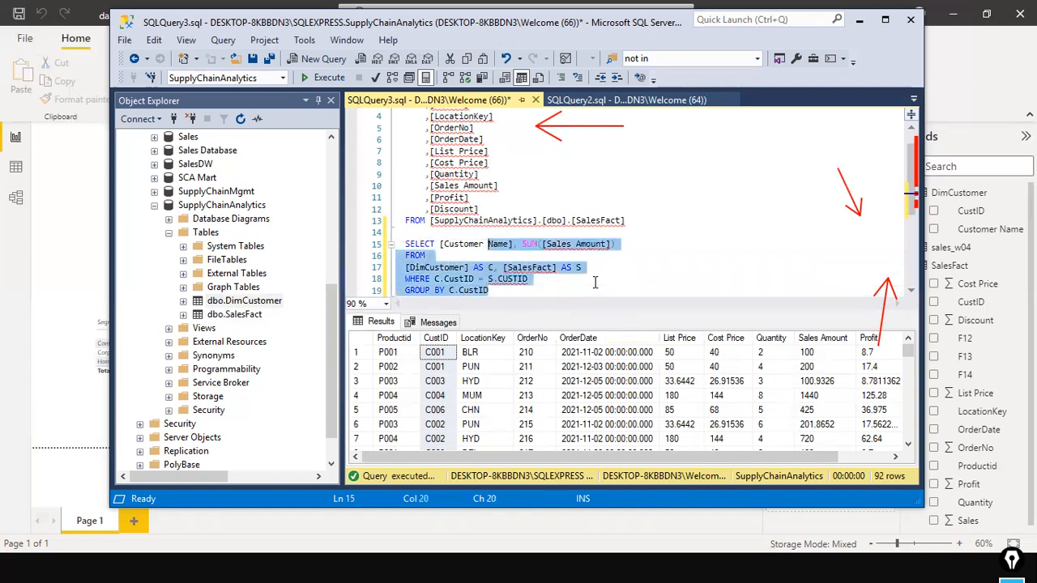
{"action": "key", "text": "shift+Home"}
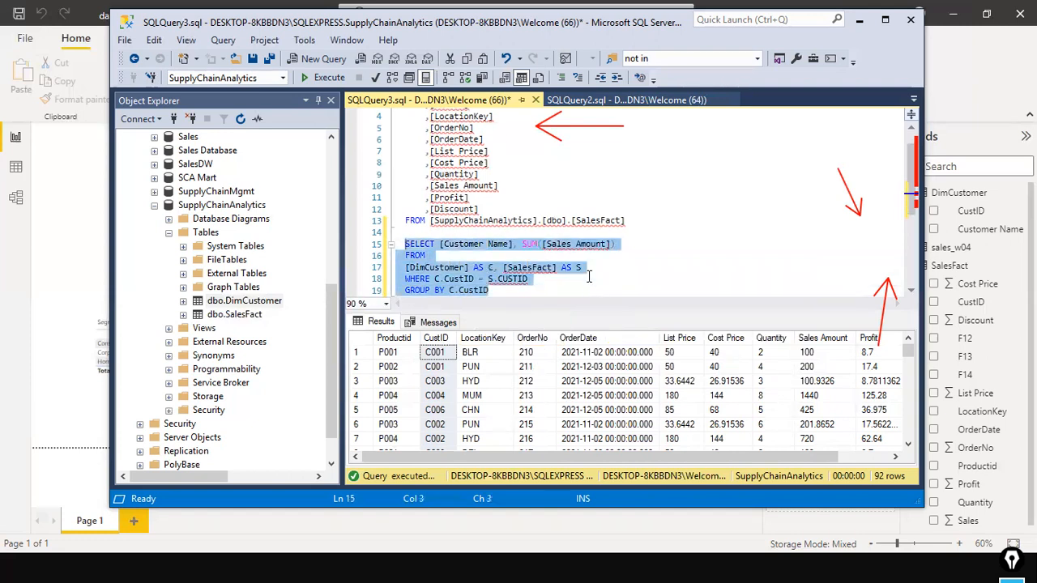
{"action": "left_click", "coordinate": [316, 77]}
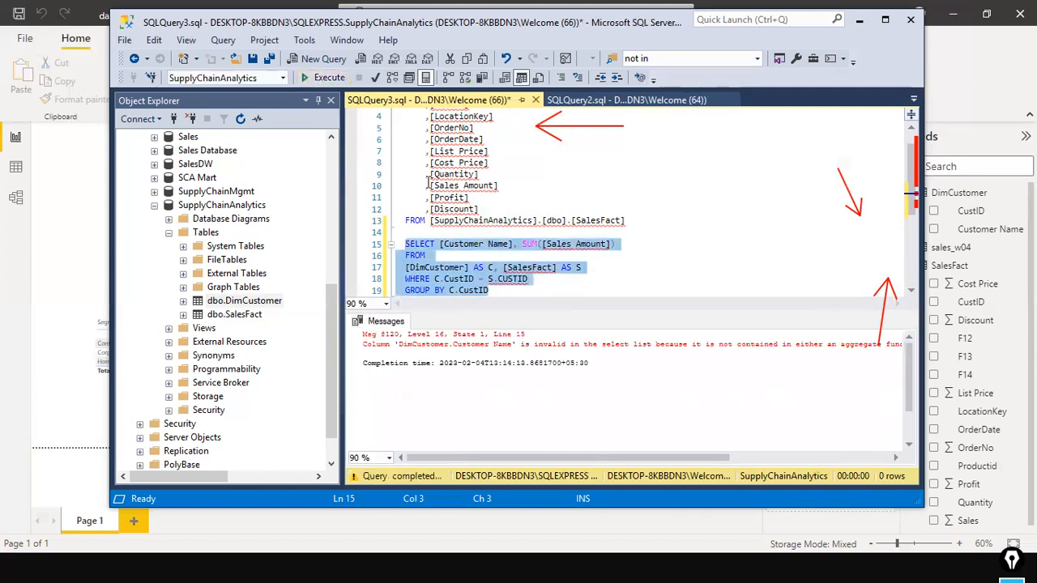
Step: Replace C.CustID in the GROUP BY clause with [Customer Name] copied from the SELECT list
{"action": "left_click", "coordinate": [621, 257]}
{"action": "left_click_drag", "start_coordinate": [440, 246], "coordinate": [516, 243]}
{"action": "key", "text": "ctrl+c"}
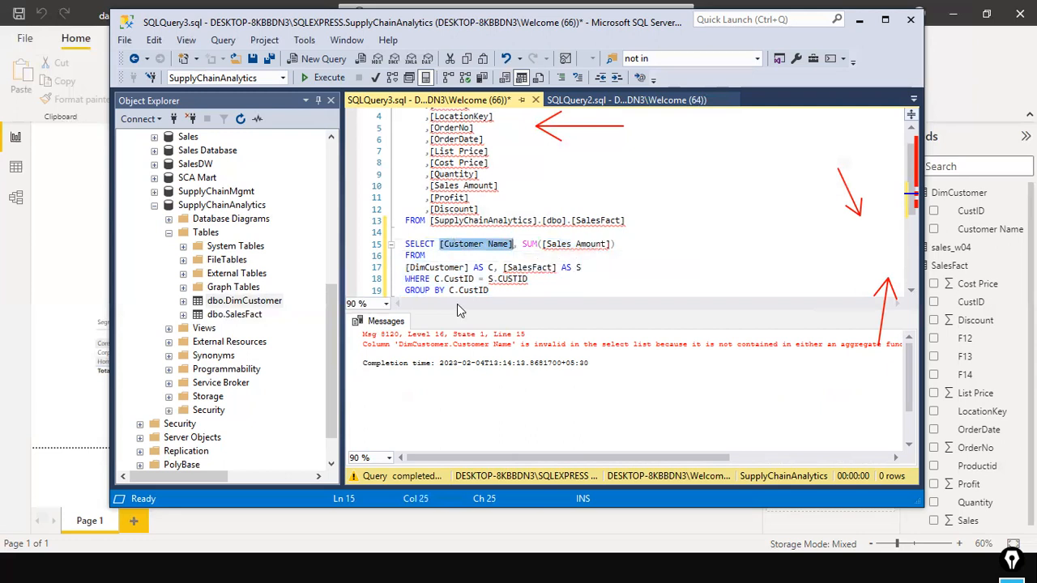
{"action": "mouse_move", "coordinate": [459, 290]}
{"action": "left_mouse_down"}
{"action": "mouse_move", "coordinate": [499, 291]}
{"action": "mouse_move", "coordinate": [454, 293]}
{"action": "left_mouse_up"}
{"action": "key", "text": "ctrl+v"}
Step: Execute only the corrected statement grouped by [Customer Name] and place the cursor at its end
{"action": "left_click_drag", "start_coordinate": [523, 290], "coordinate": [398, 243]}
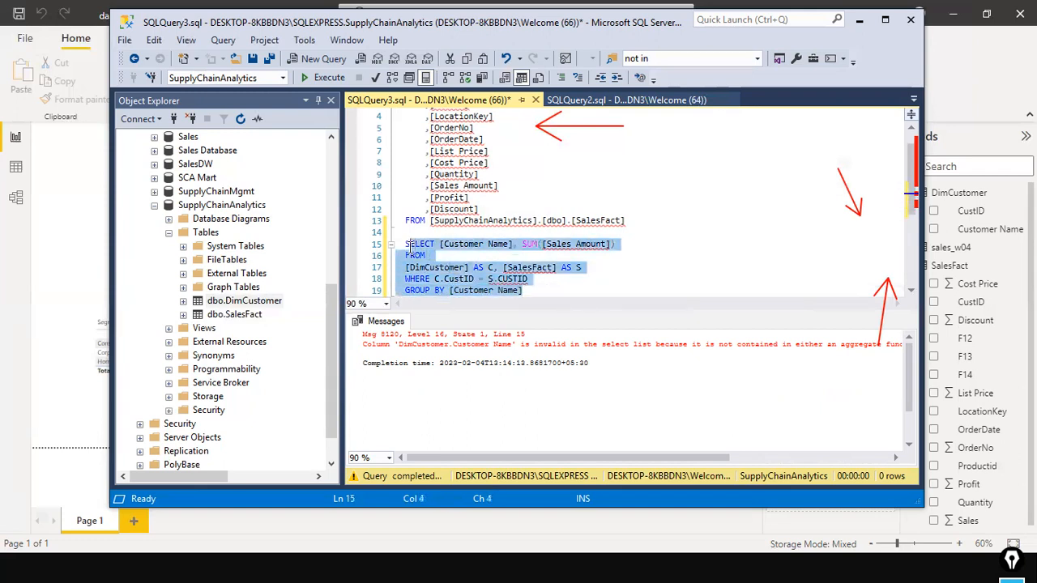
{"action": "left_click", "coordinate": [314, 82]}
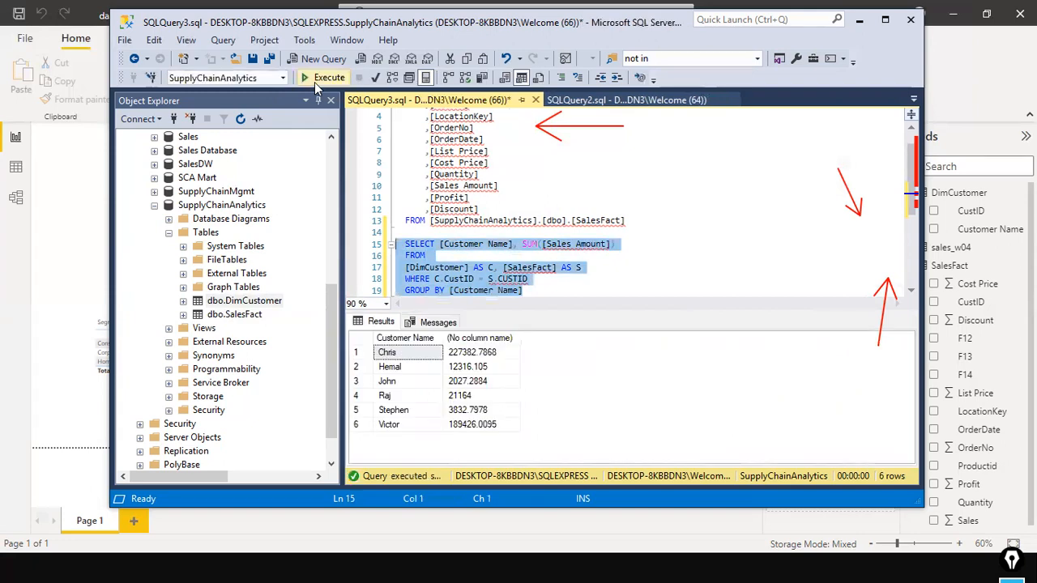
{"action": "left_click", "coordinate": [626, 291]}
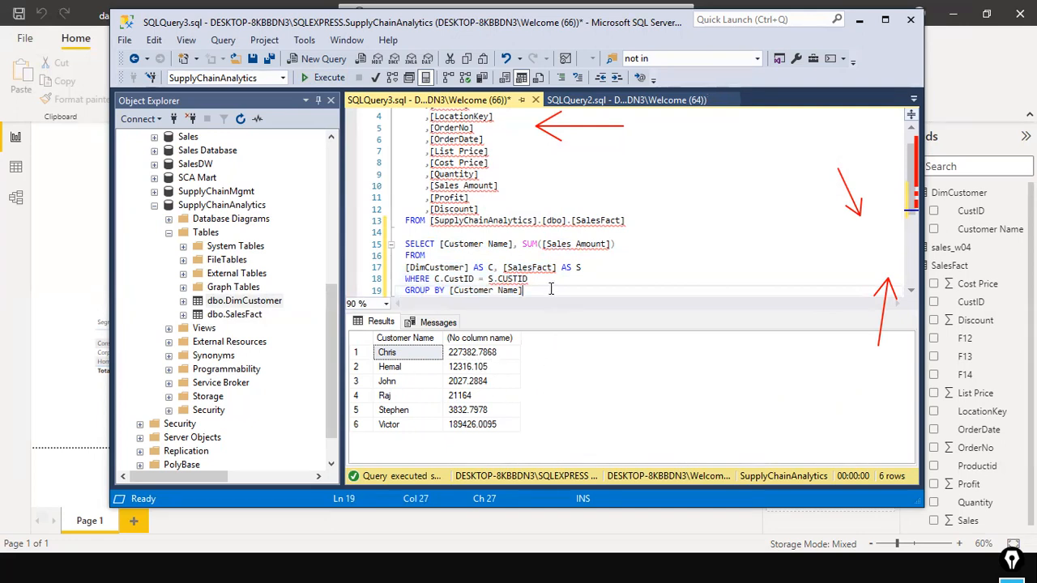
Step: Copy the full customer sales statement, from SELECT through GROUP BY [Customer Name], and switch to Power BI Desktop
{"action": "left_click", "coordinate": [434, 290]}
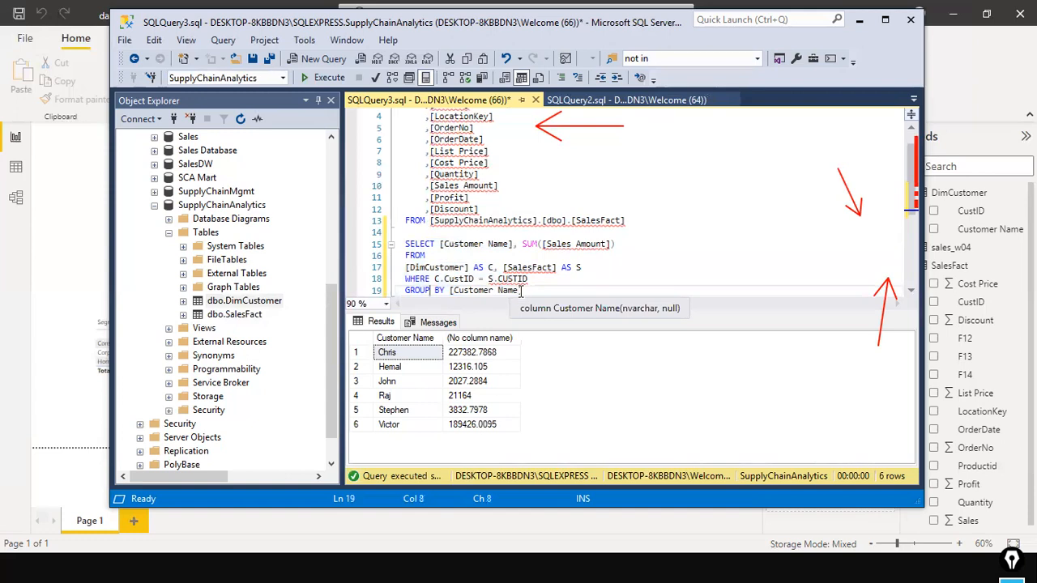
{"action": "left_click_drag", "start_coordinate": [523, 290], "coordinate": [402, 234]}
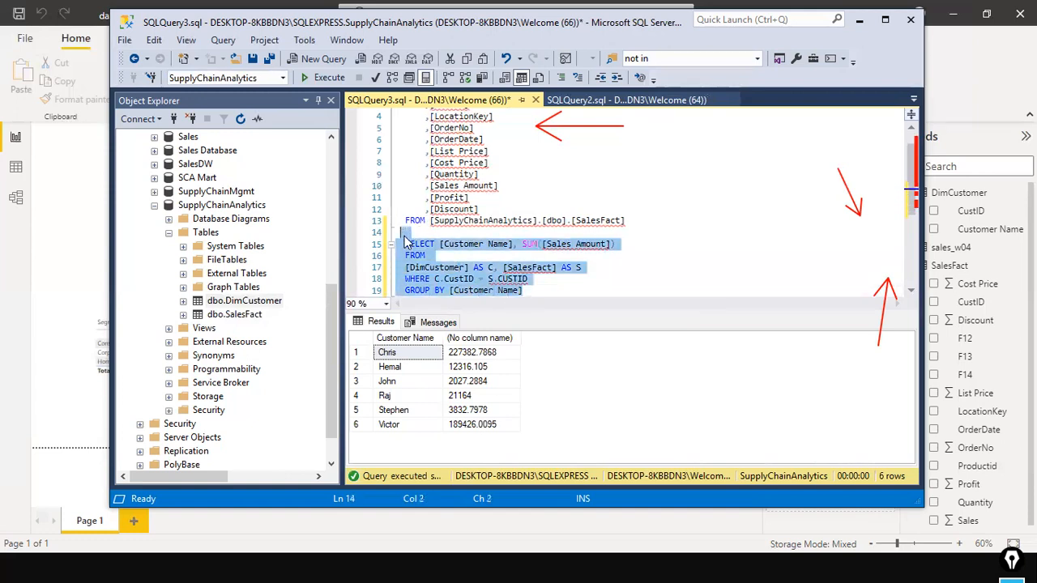
{"action": "right_click", "coordinate": [495, 293]}
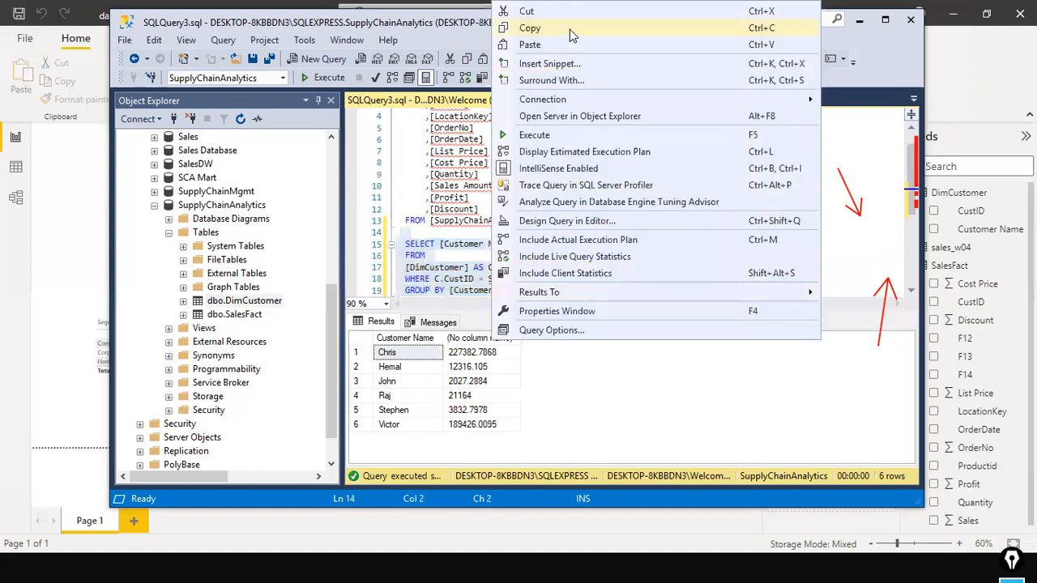
{"action": "left_click", "coordinate": [570, 29]}
{"action": "key", "text": "alt+Tab"}
Step: Paste the copied query as the SQL statement for the SupplyChainDatabase connection and remove its blank first line
{"action": "left_click", "coordinate": [410, 340]}
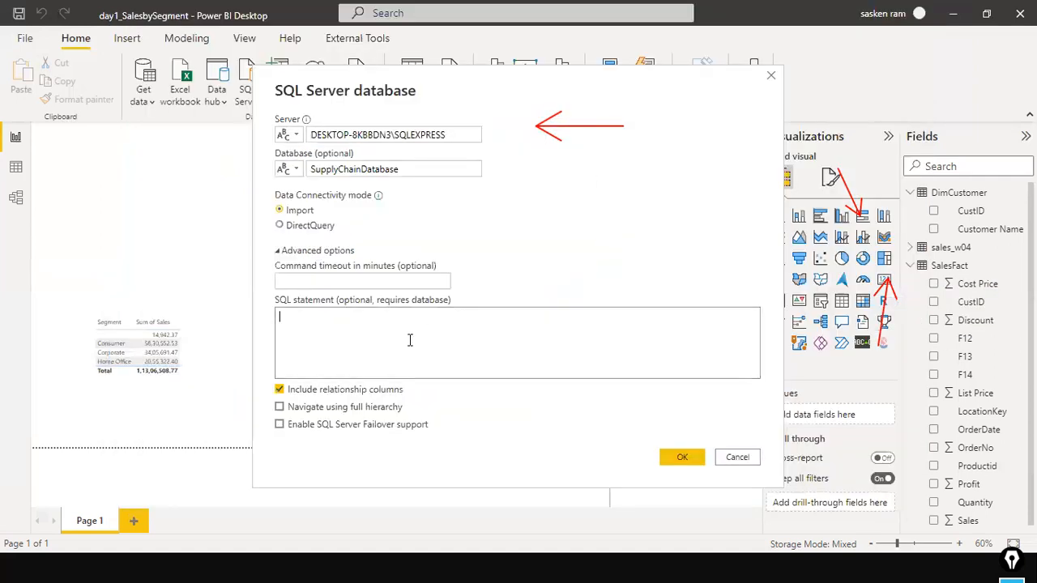
{"action": "key", "text": "ctrl+v"}
{"action": "left_click", "coordinate": [405, 317]}
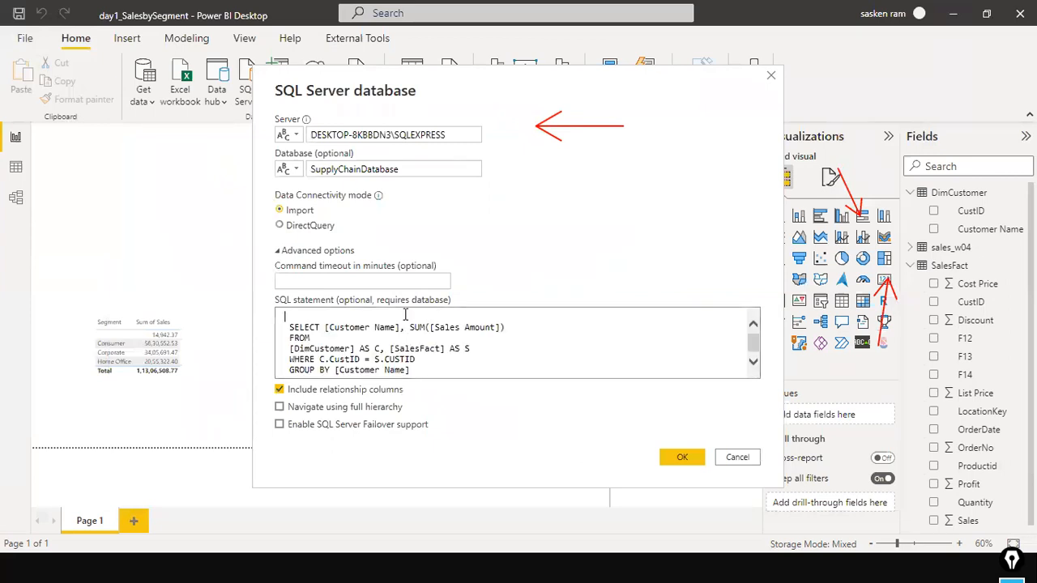
{"action": "key", "text": "Delete"}
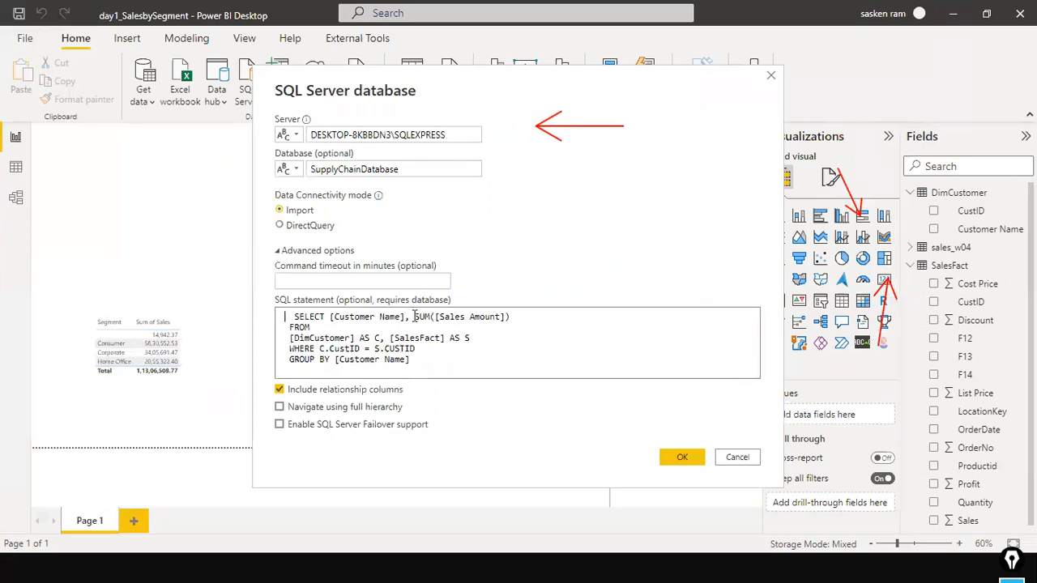
Step: Try to connect to SupplyChainDatabase with the current Windows credentials, accepting an unencrypted connection
{"action": "left_click", "coordinate": [680, 459]}
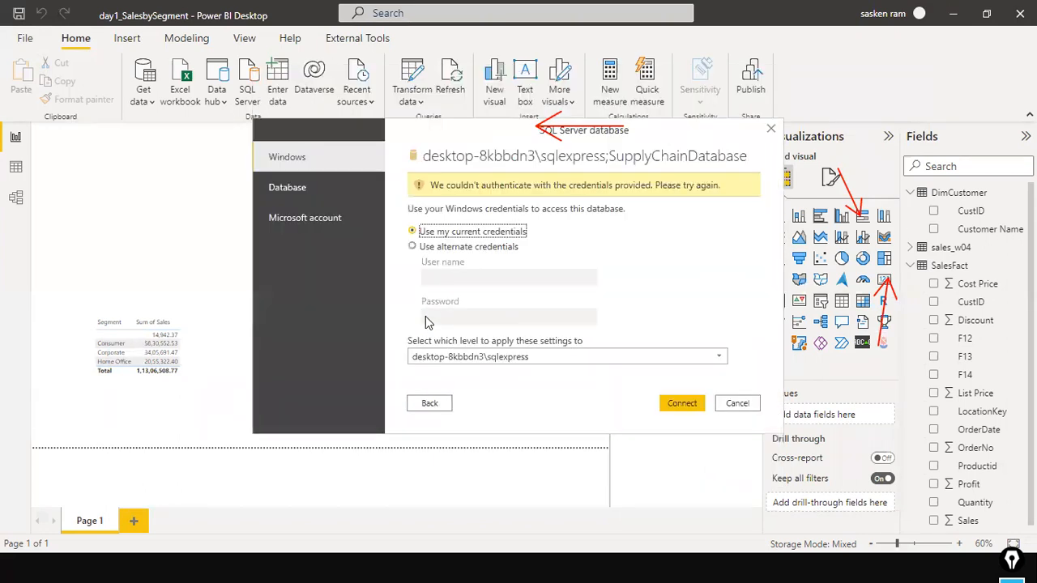
{"action": "left_click", "coordinate": [686, 400]}
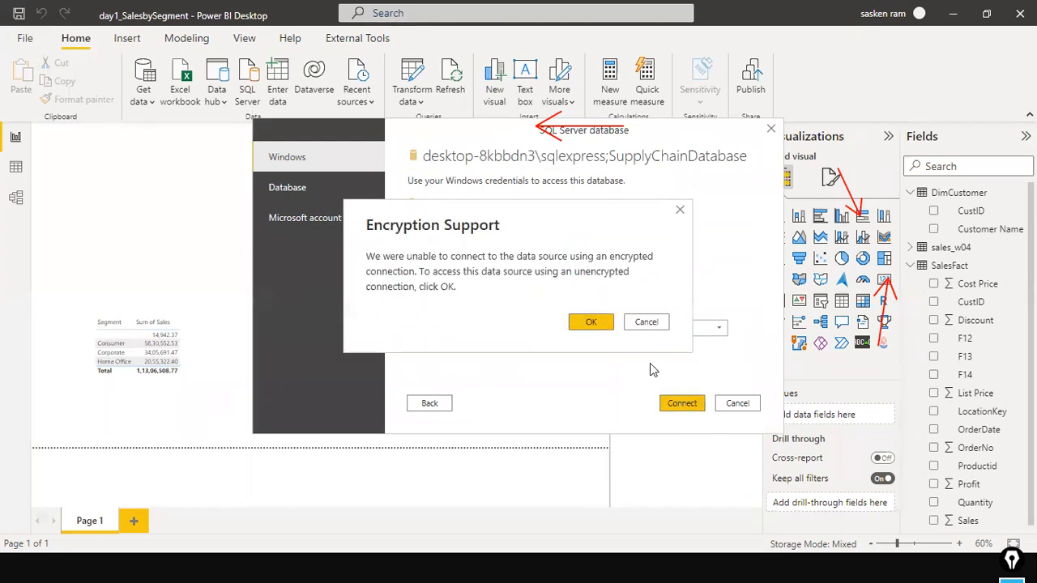
{"action": "left_click", "coordinate": [589, 322]}
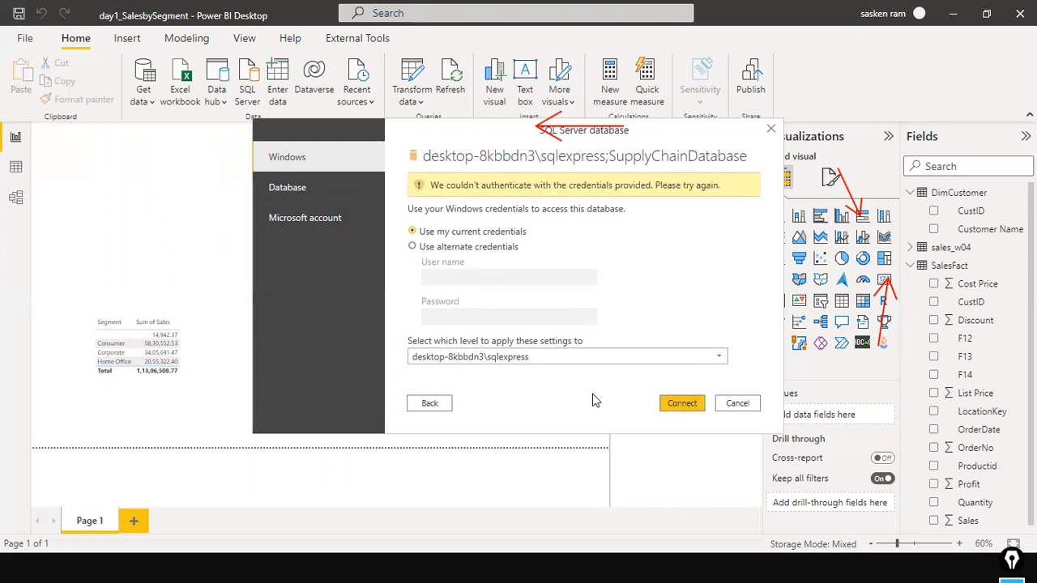
{"action": "left_click", "coordinate": [694, 403]}
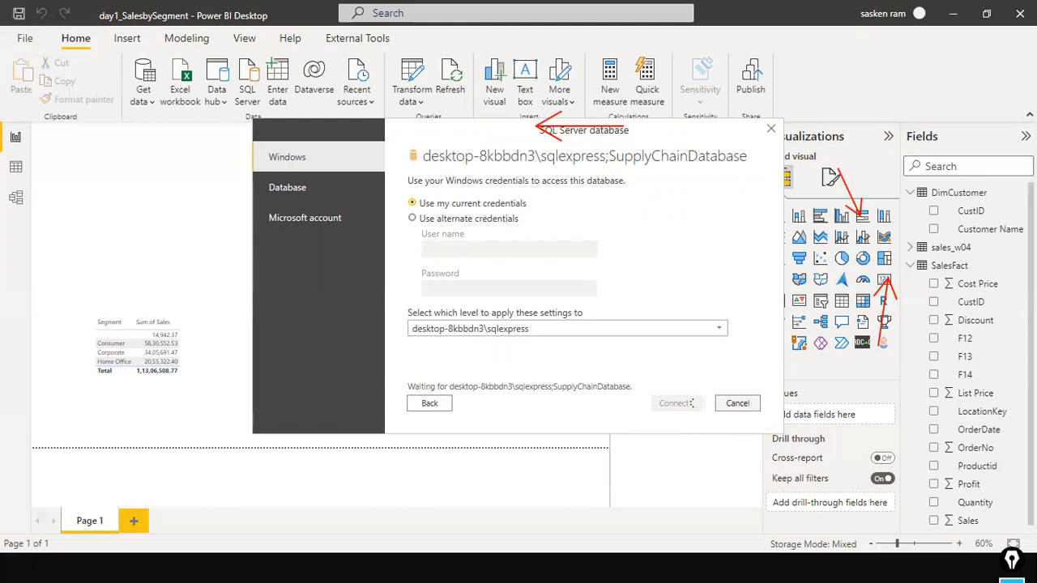
{"action": "left_click", "coordinate": [737, 402]}
Step: Start a new SQL Server connection and paste the copied query as its SQL statement in the advanced options
{"action": "left_click", "coordinate": [143, 99]}
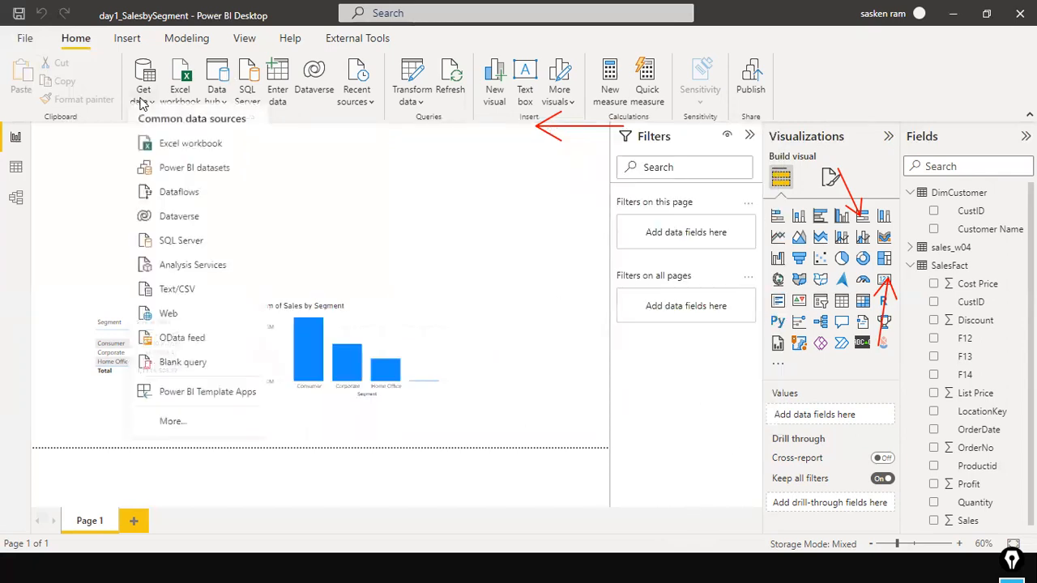
{"action": "left_click", "coordinate": [190, 249]}
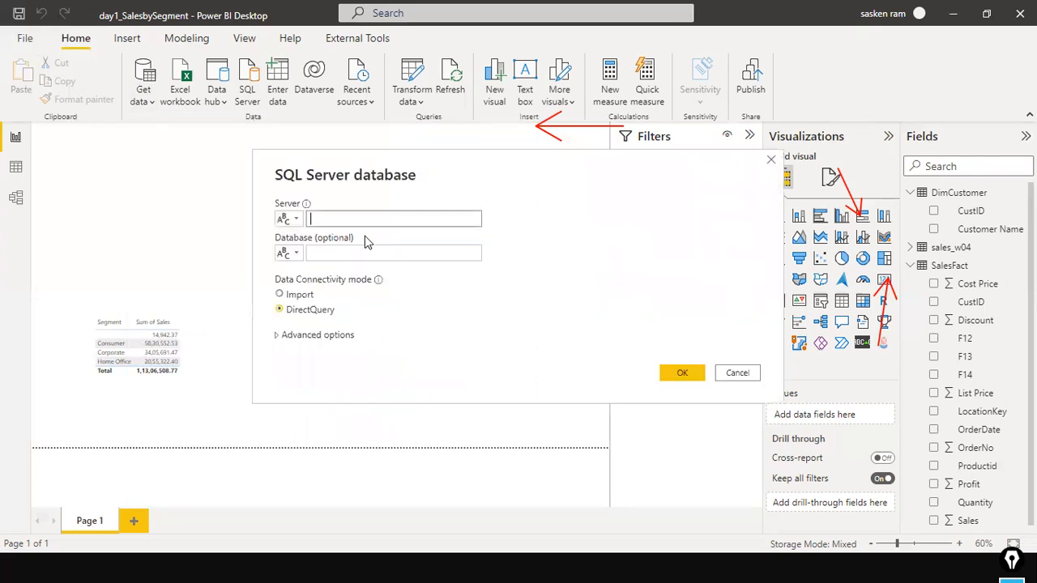
{"action": "left_click", "coordinate": [276, 335]}
{"action": "left_click", "coordinate": [311, 340]}
{"action": "key", "text": "ctrl+v"}
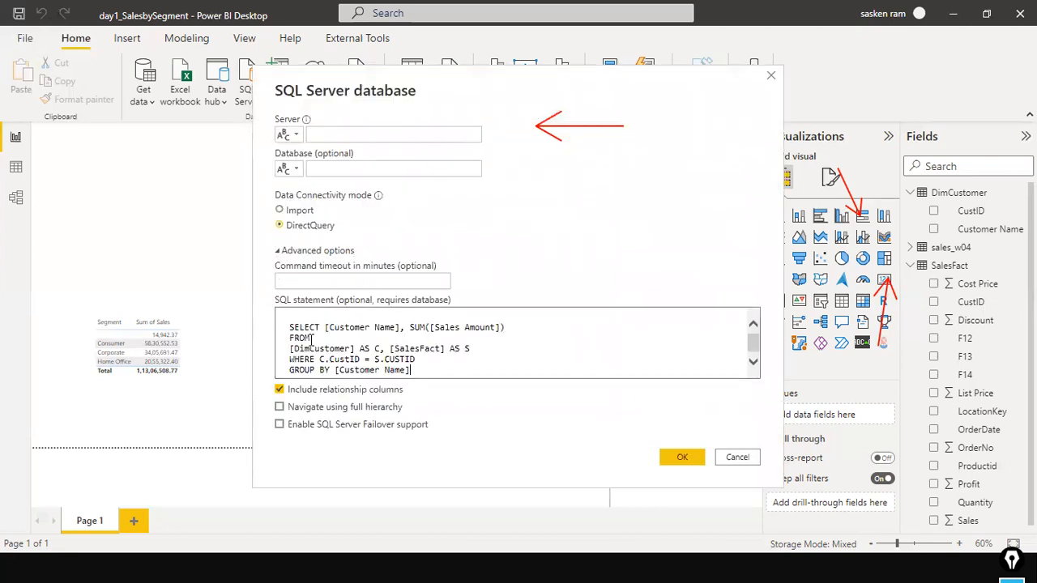
Step: Copy the server name from SQL Server Management Studio's connection dialog and enter it as the server, DESKTOP-8KBBDN3\SQLEXPRESS, in Power BI
{"action": "left_click", "coordinate": [333, 134]}
{"action": "key", "text": "alt+Tab"}
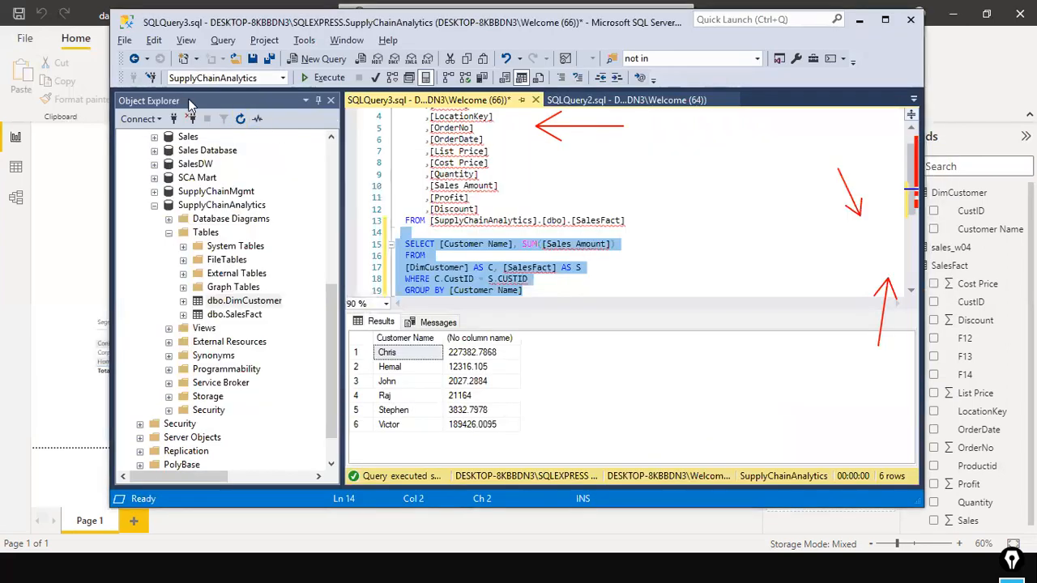
{"action": "scroll", "coordinate": [162, 114], "scroll_direction": "up", "scroll_amount": 5}
{"action": "left_click", "coordinate": [160, 119]}
{"action": "left_click", "coordinate": [182, 136]}
{"action": "right_click", "coordinate": [600, 188]}
{"action": "left_click", "coordinate": [627, 232]}
{"action": "key", "text": "alt+Tab"}
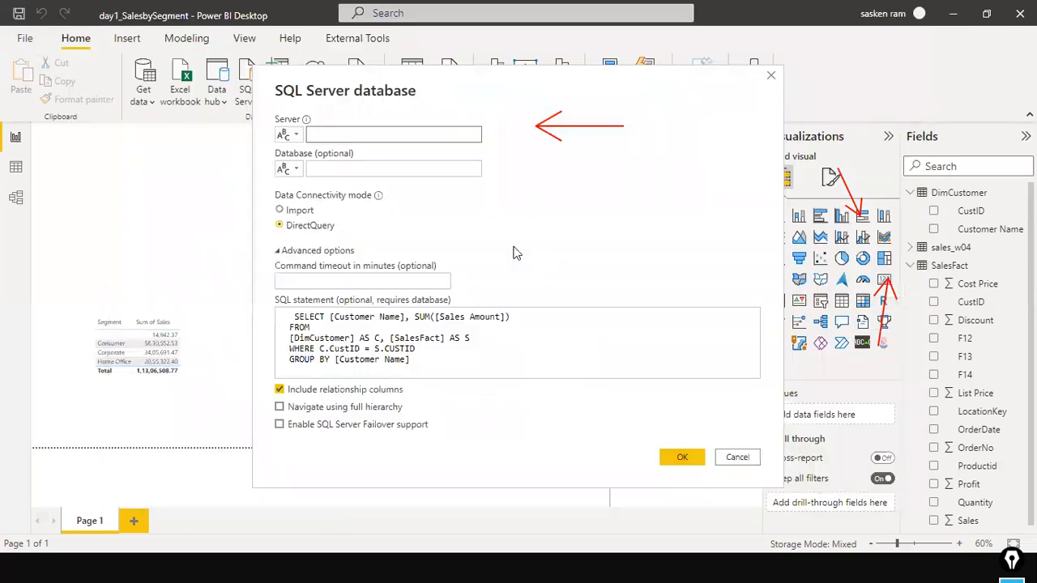
{"action": "left_click", "coordinate": [345, 135]}
{"action": "key", "text": "ctrl+v"}
Step: Set the database to SupplyChainAnalytics, choose Import as the connectivity mode and submit the connection settings
{"action": "left_click", "coordinate": [329, 167]}
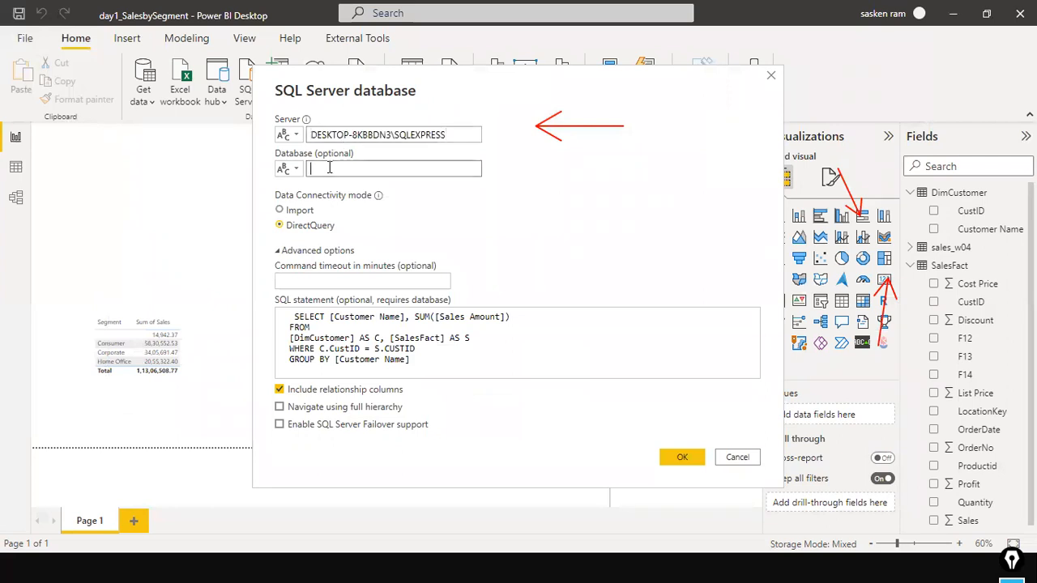
{"action": "type", "text": "SupplyChainAnalytics"}
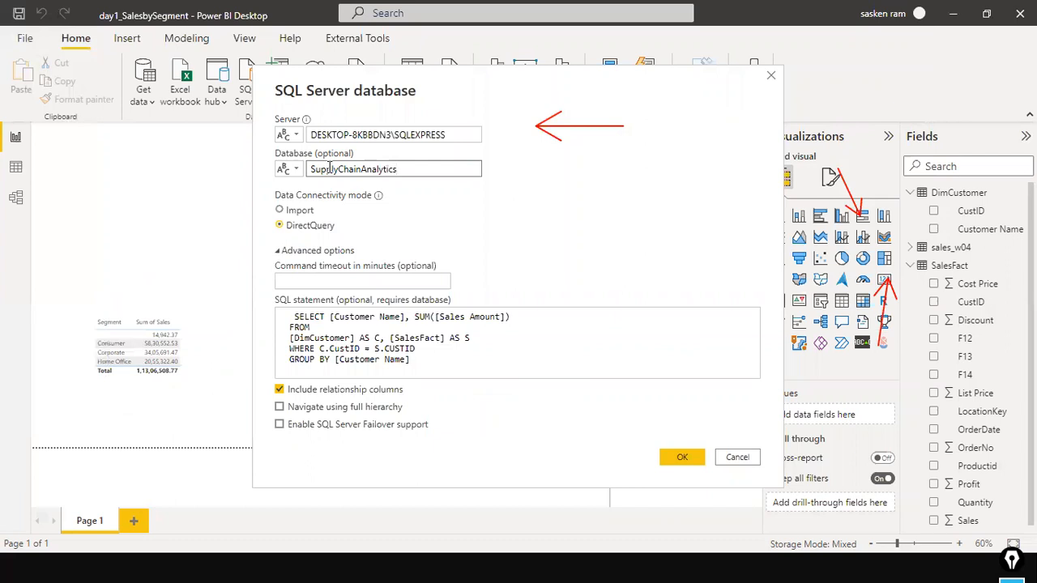
{"action": "left_click", "coordinate": [313, 211]}
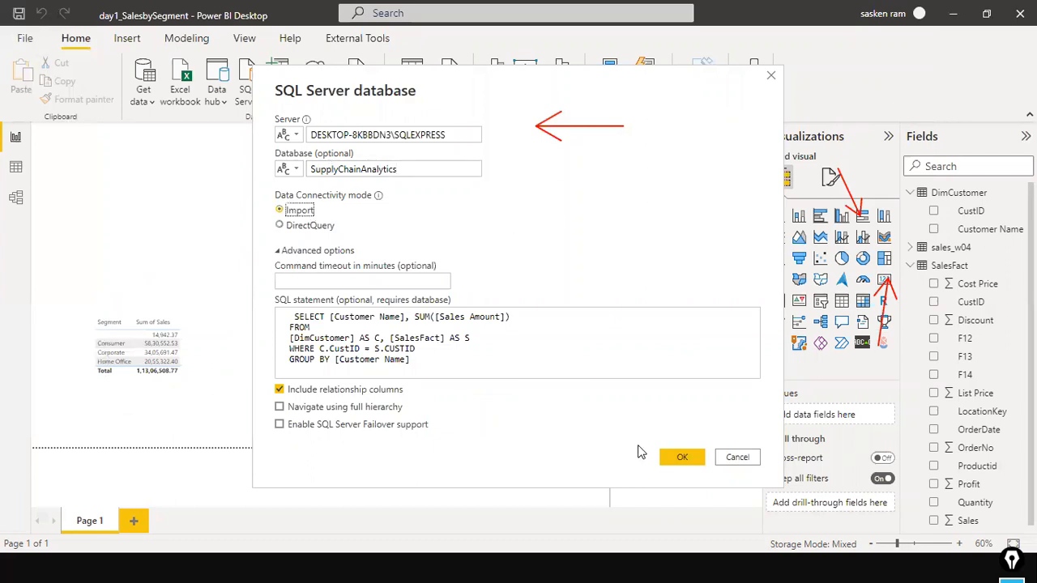
{"action": "left_click", "coordinate": [675, 454]}
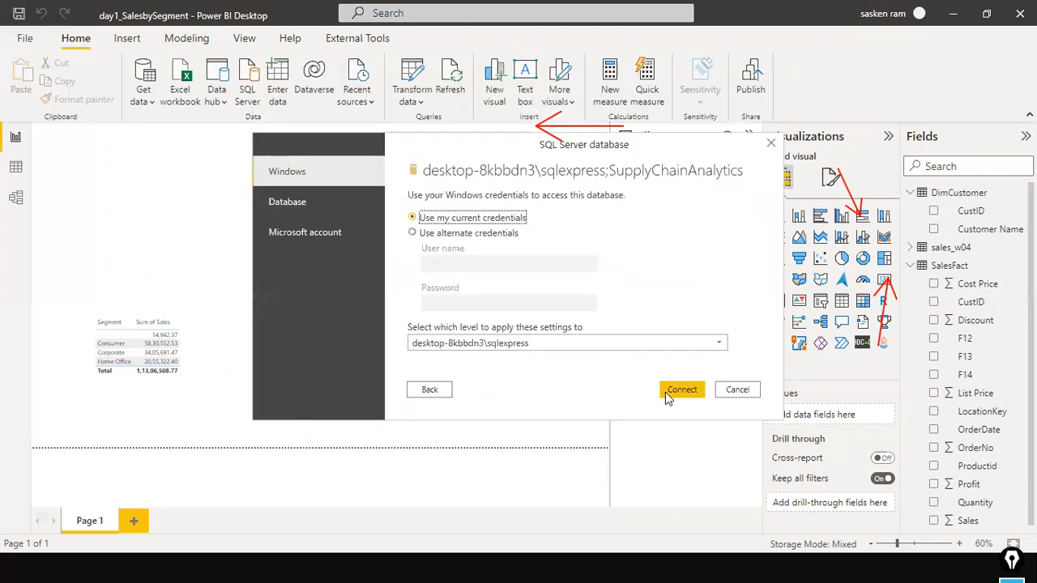
Step: Connect with the current Windows credentials, accept the unencrypted connection and load the query result into the report
{"action": "left_click", "coordinate": [665, 393]}
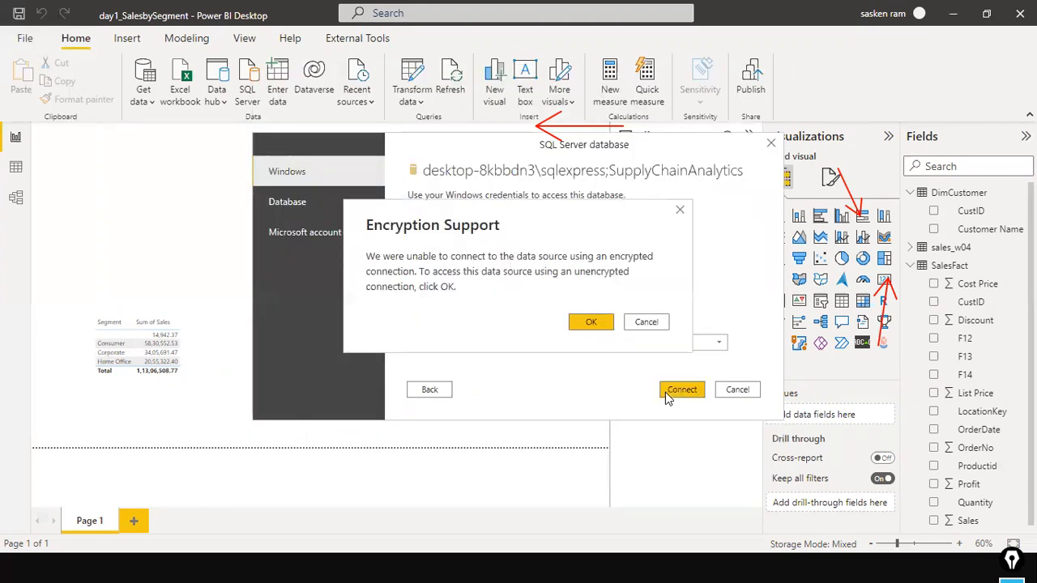
{"action": "left_click", "coordinate": [597, 322]}
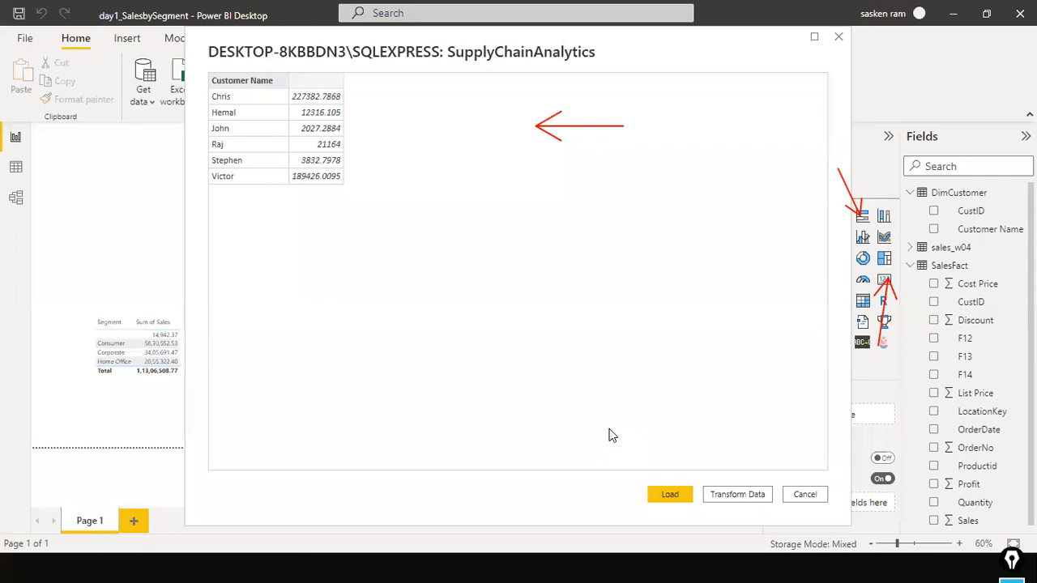
{"action": "left_click", "coordinate": [665, 495]}
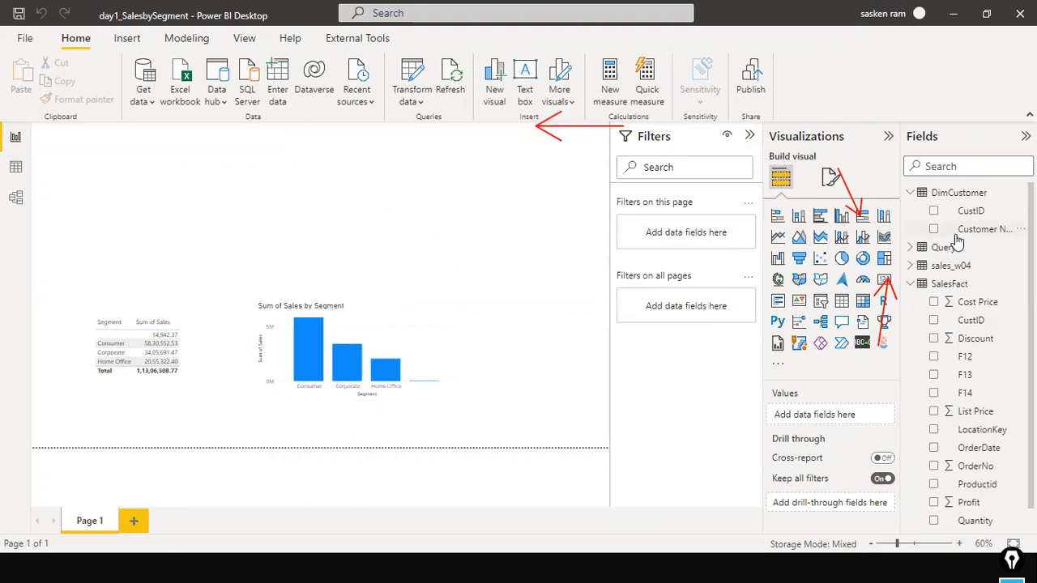
Step: Examine the rows of the loaded Query1 table in the data view and return to the report view
{"action": "left_click", "coordinate": [15, 167]}
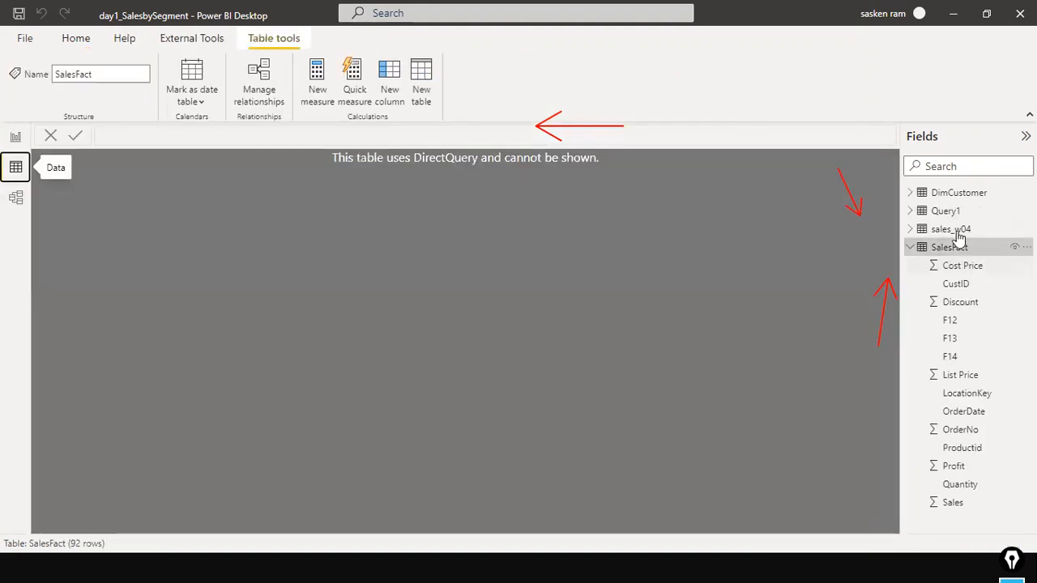
{"action": "left_click", "coordinate": [945, 212]}
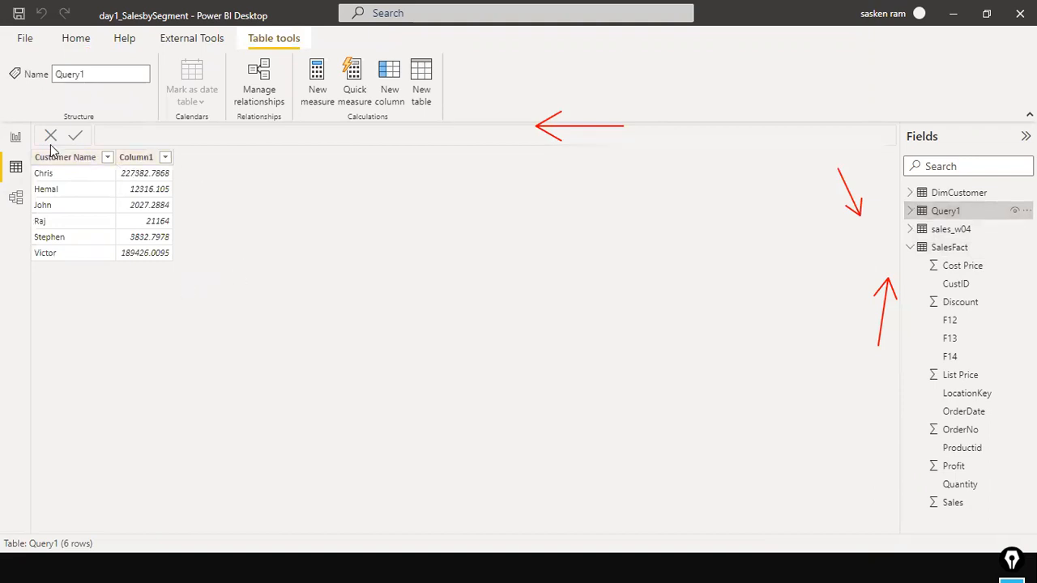
{"action": "left_click", "coordinate": [16, 137]}
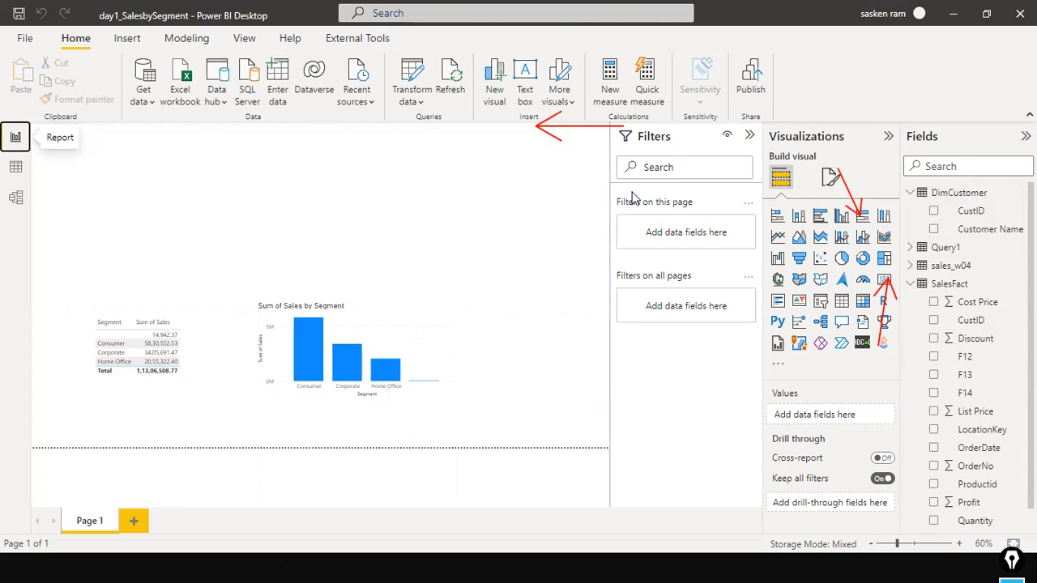
Step: Switch to SQL Server Management Studio and cancel the open Connect to Server dialog
{"action": "key", "text": "alt+Tab"}
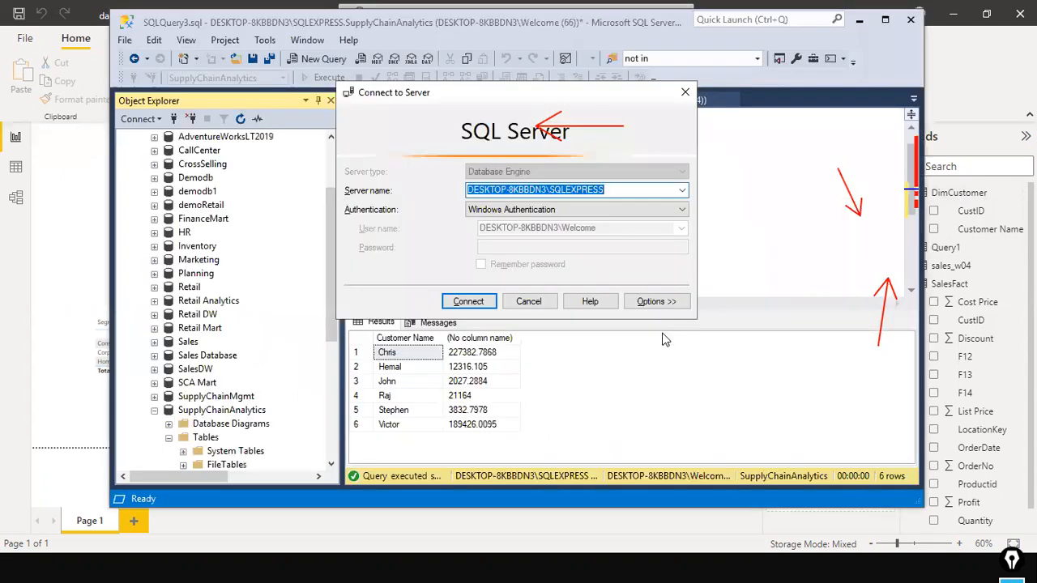
{"action": "left_click", "coordinate": [536, 299]}
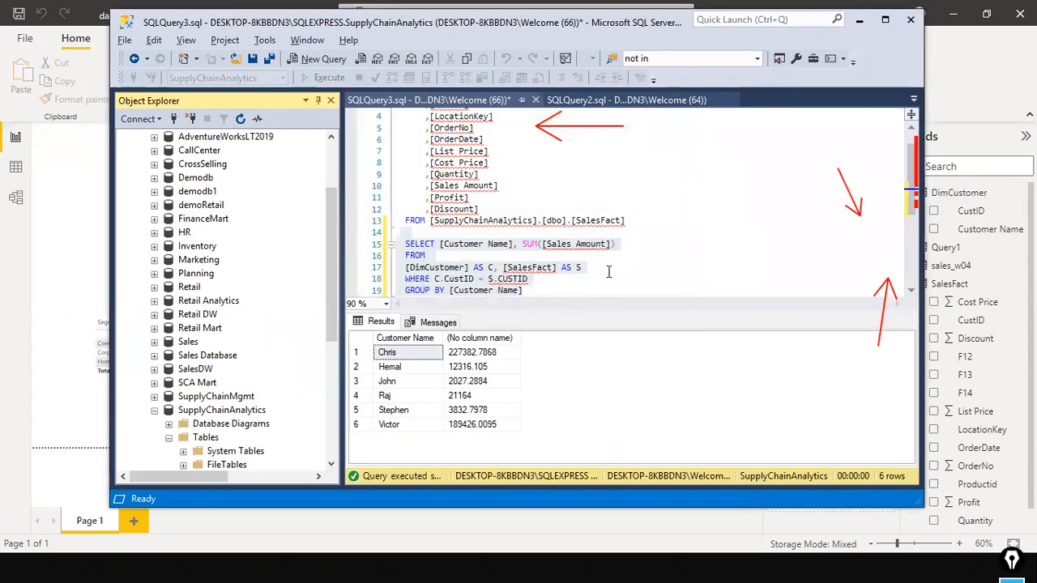
{"action": "left_click", "coordinate": [10, 138]}
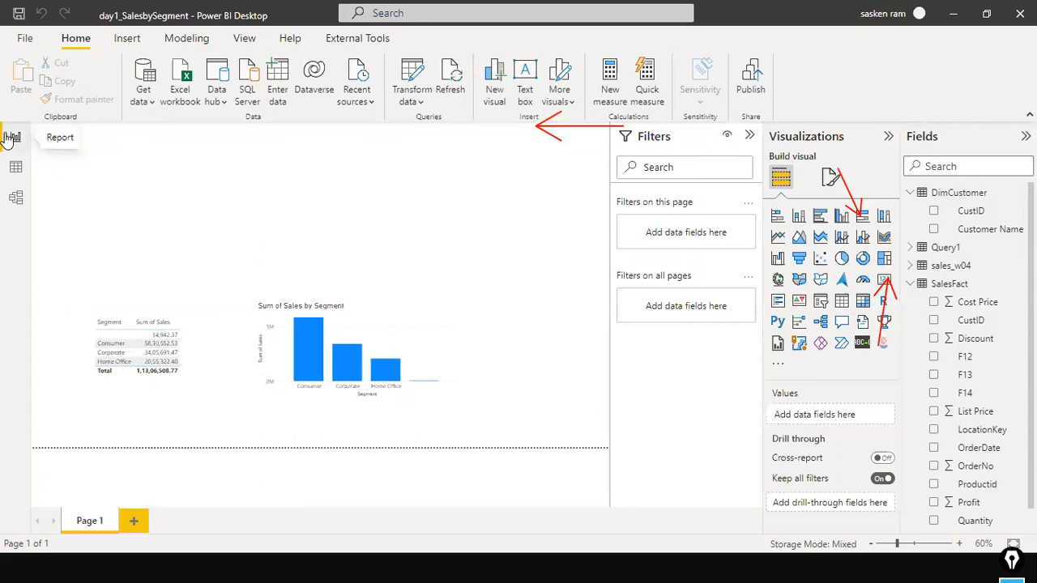
{"action": "key", "text": "alt+Tab"}
{"action": "key", "text": "alt+Tab"}
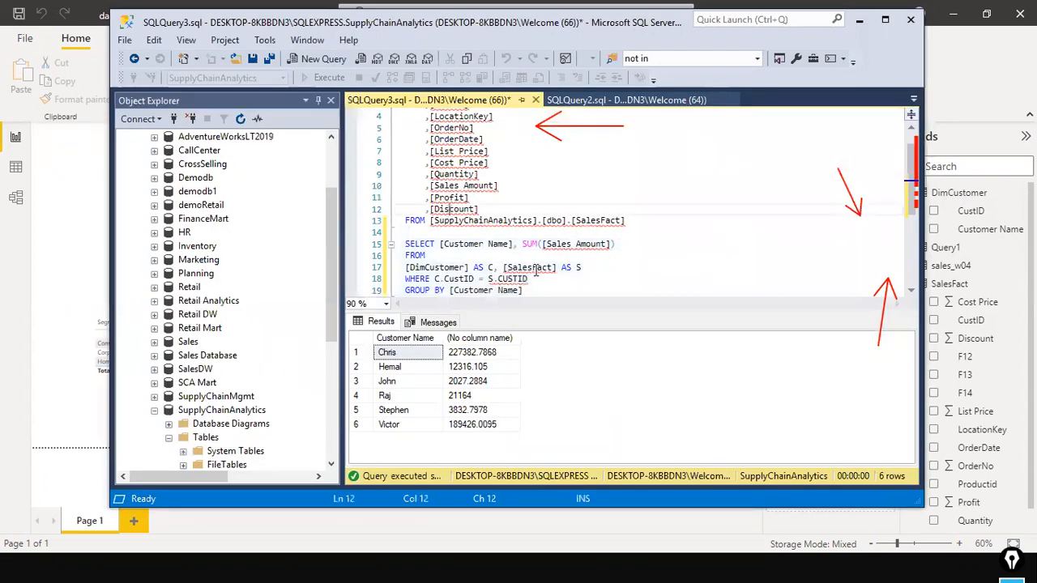
{"action": "left_click_drag", "start_coordinate": [523, 290], "coordinate": [413, 254]}
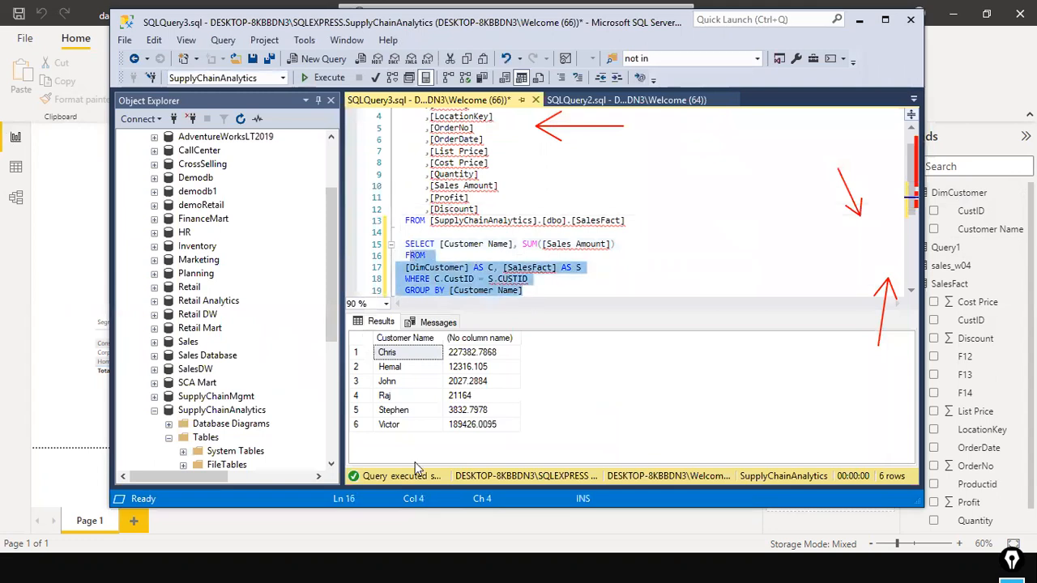
{"action": "key", "text": "alt+Tab"}
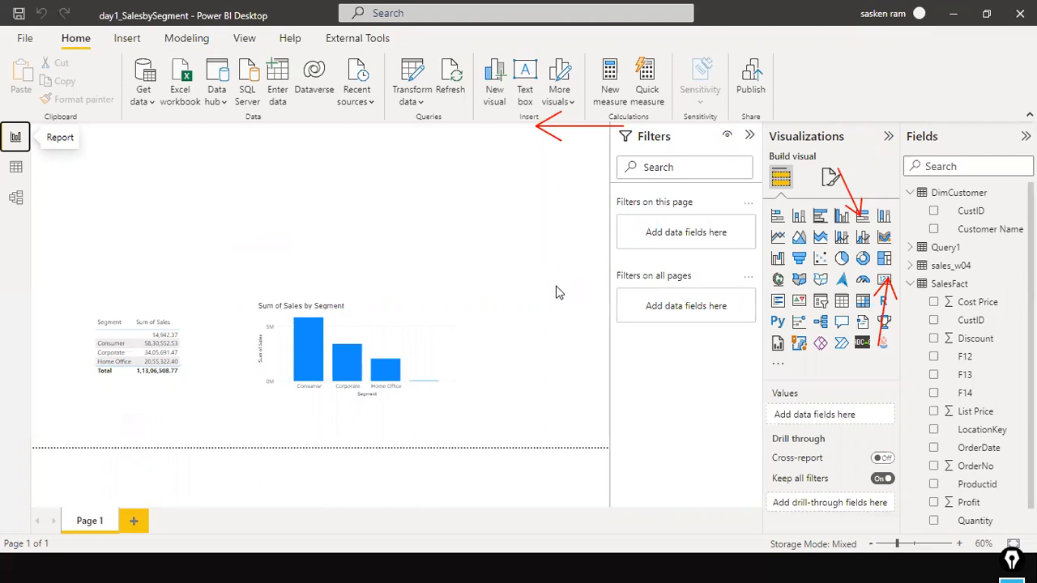
{"action": "key", "text": "alt+Tab"}
{"action": "key", "text": "alt+Tab"}
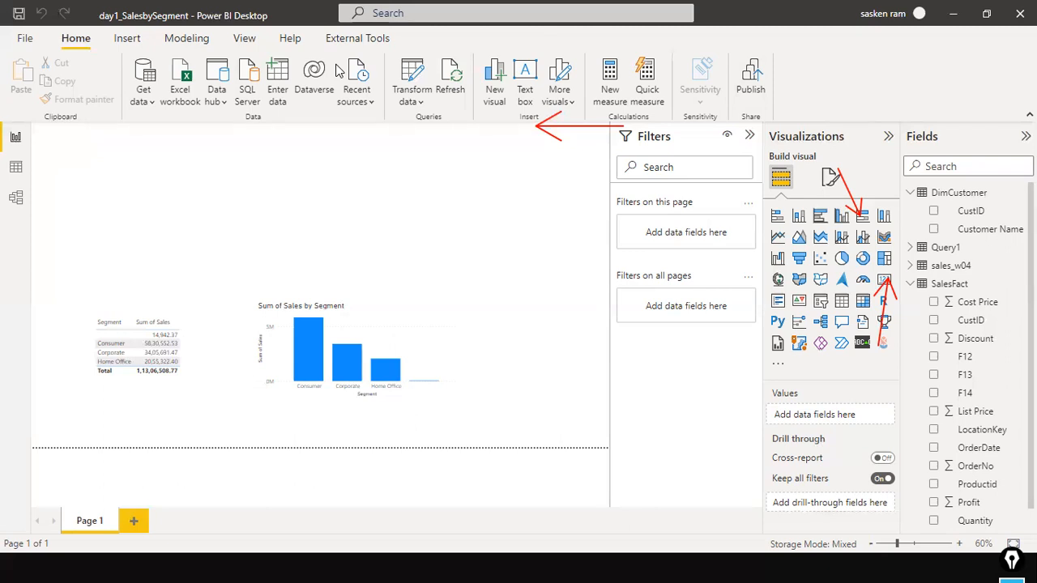
Step: Switch to Chrome and try to load traininginchennai.info in a new tab
{"action": "key", "text": "alt+Tab"}
{"action": "key", "text": "alt+Tab"}
{"action": "key", "text": "alt+Tab"}
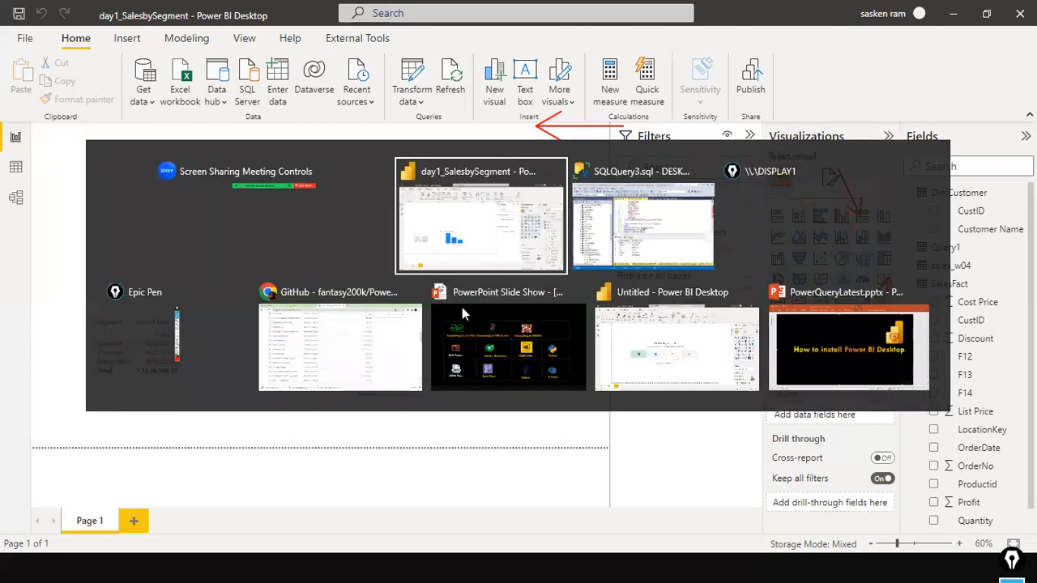
{"action": "key", "text": "alt+Tab"}
{"action": "key", "text": "alt+Tab"}
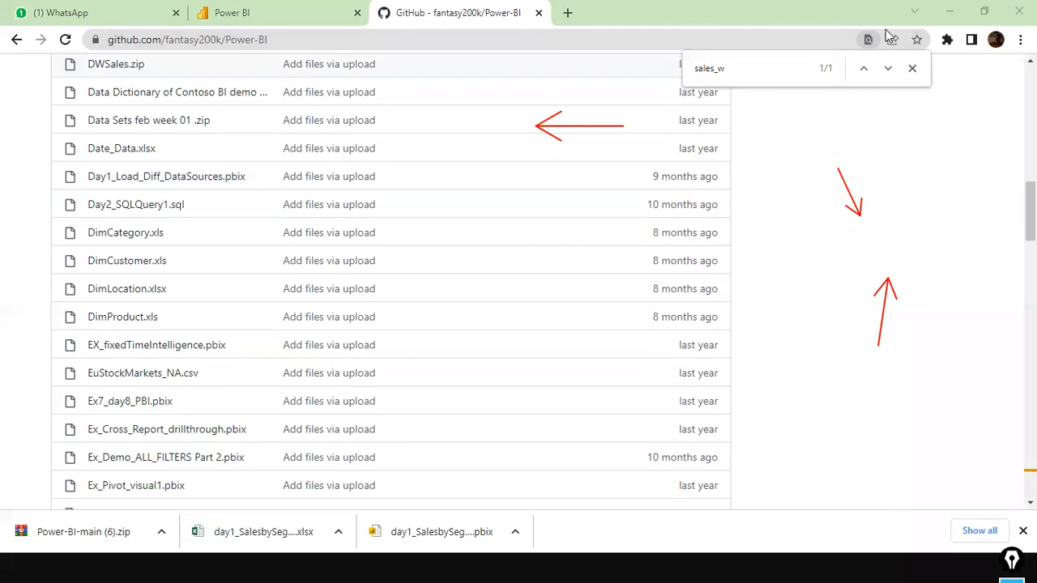
{"action": "left_click_drag", "start_coordinate": [882, 21], "coordinate": [689, 68]}
{"action": "left_click", "coordinate": [648, 71]}
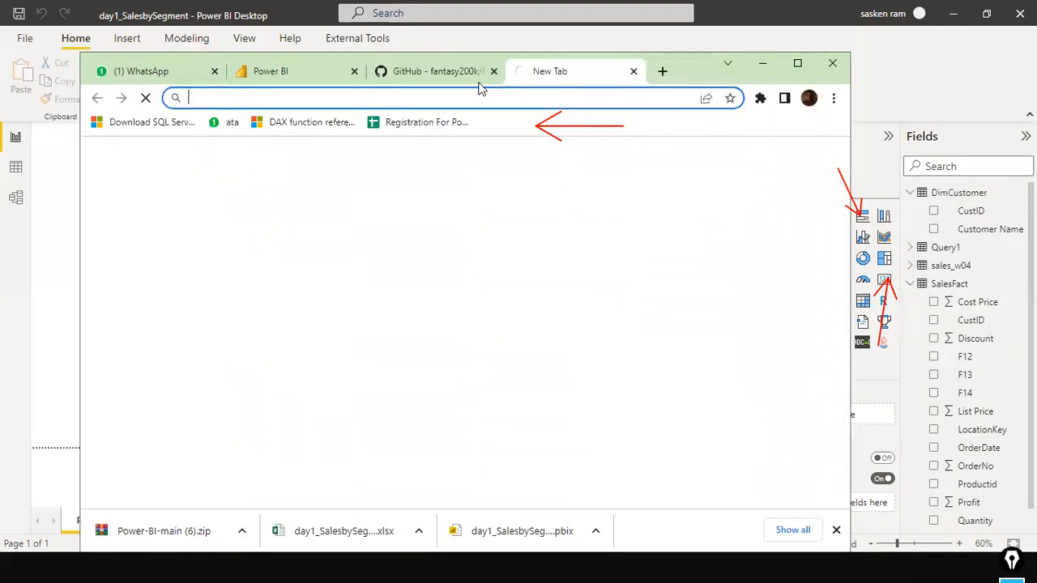
{"action": "type", "text": "train"}
{"action": "key", "text": "Return"}
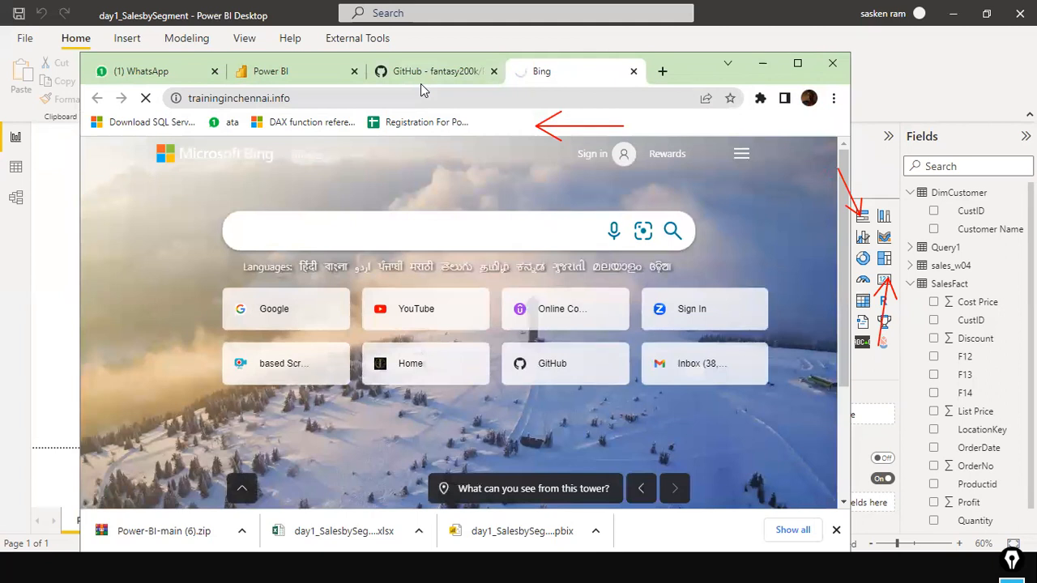
Step: Maximize the browser window to check whether traininginchennai.info loads, and close the browser
{"action": "left_click", "coordinate": [797, 62]}
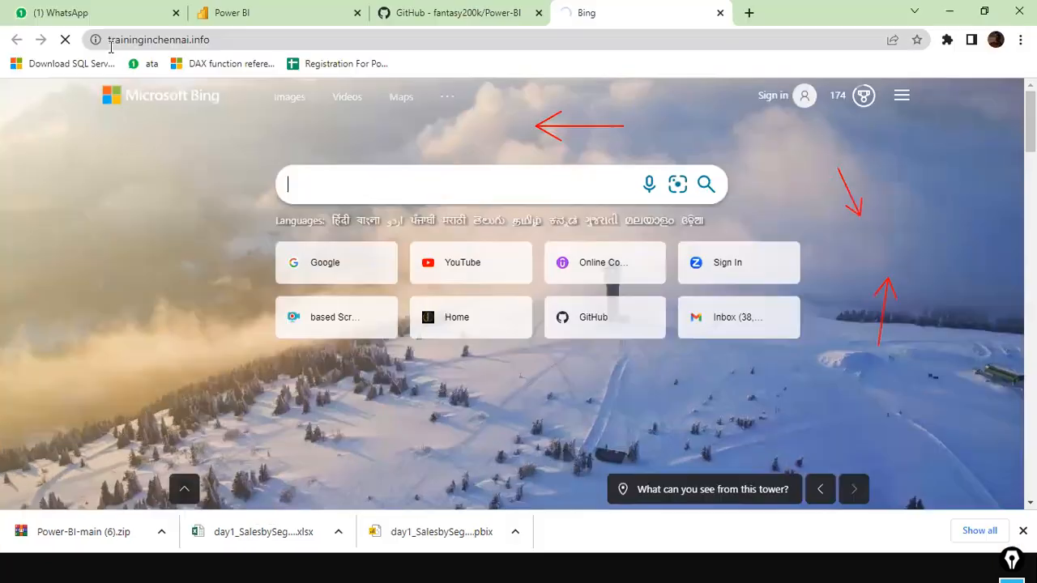
{"action": "left_click", "coordinate": [214, 39]}
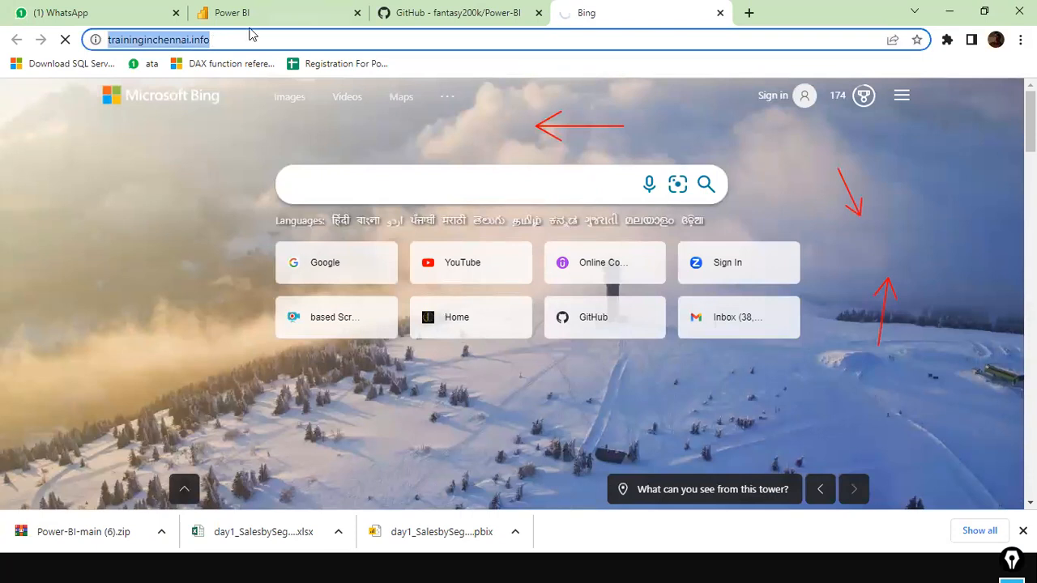
{"action": "left_click", "coordinate": [249, 35]}
{"action": "left_click", "coordinate": [1, 226]}
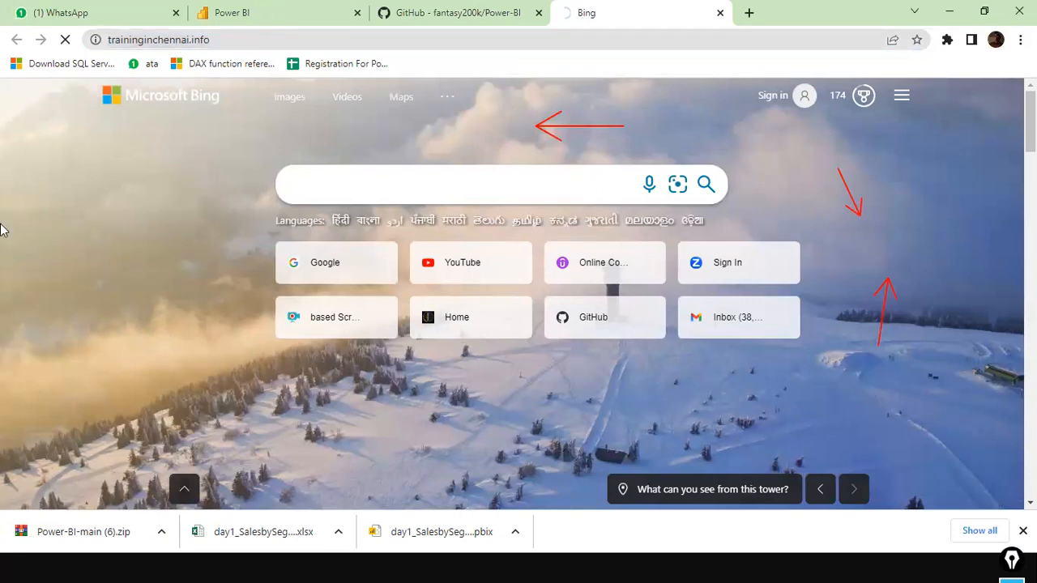
{"action": "left_click", "coordinate": [986, 17]}
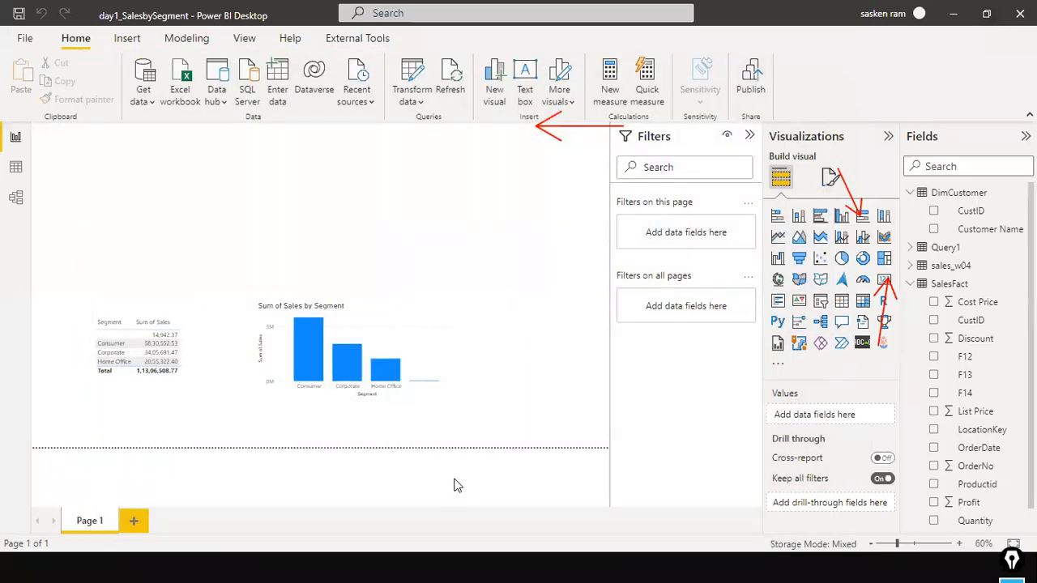
Step: Launch Google Chrome again with the deepNeuron ai profile
{"action": "key", "text": "super"}
{"action": "key", "text": "alt+Tab"}
{"action": "key", "text": "Tab"}
{"action": "key", "text": "Tab"}
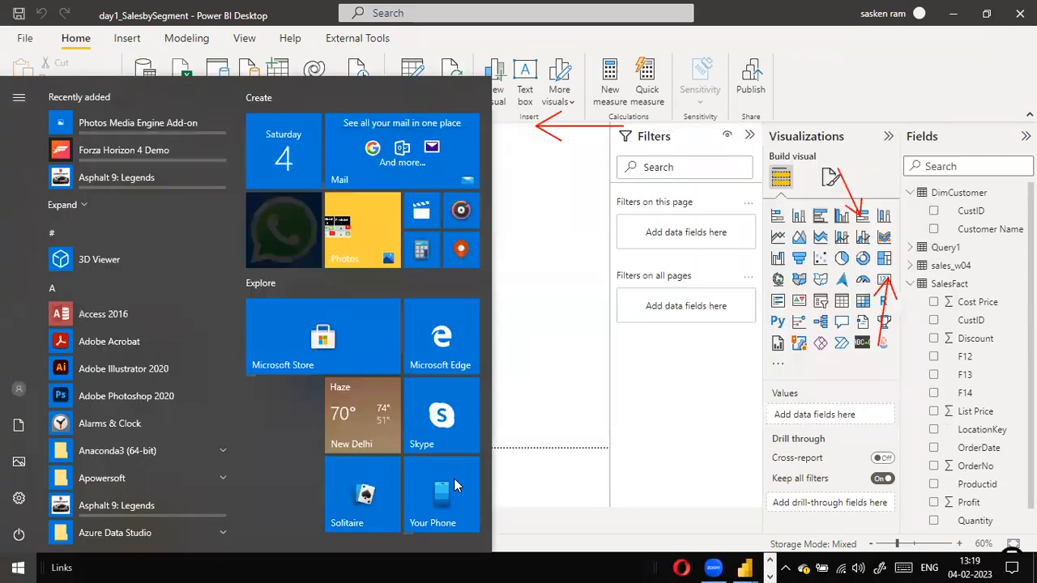
{"action": "key", "text": "super"}
{"action": "type", "text": "chrome"}
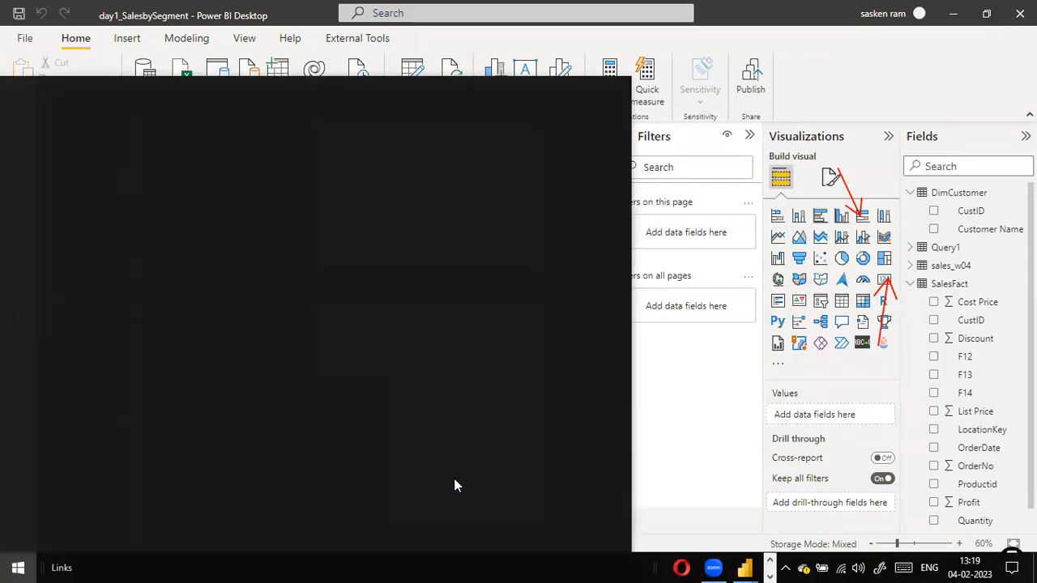
{"action": "key", "text": "Return"}
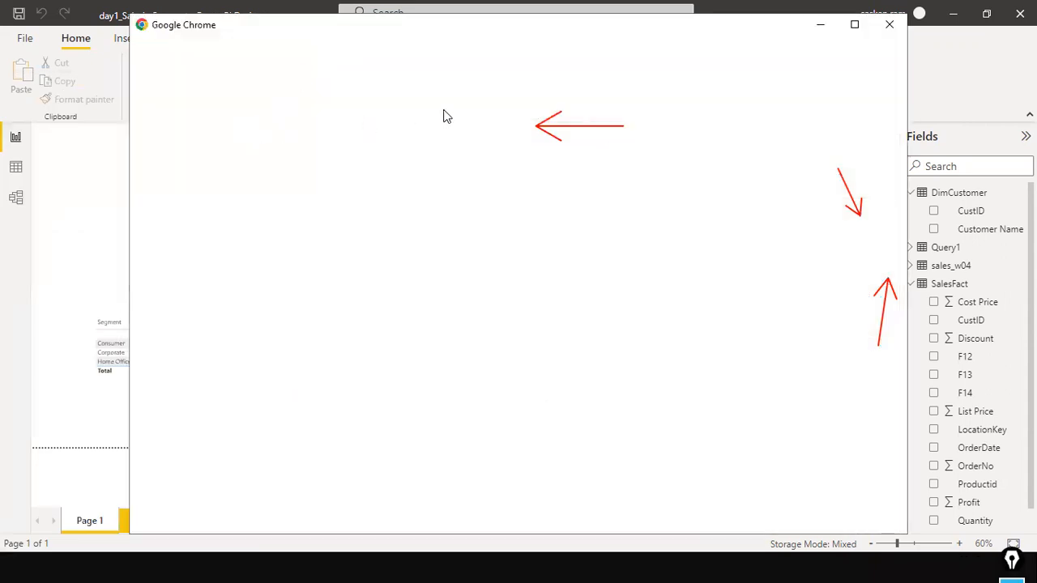
{"action": "left_click", "coordinate": [708, 246]}
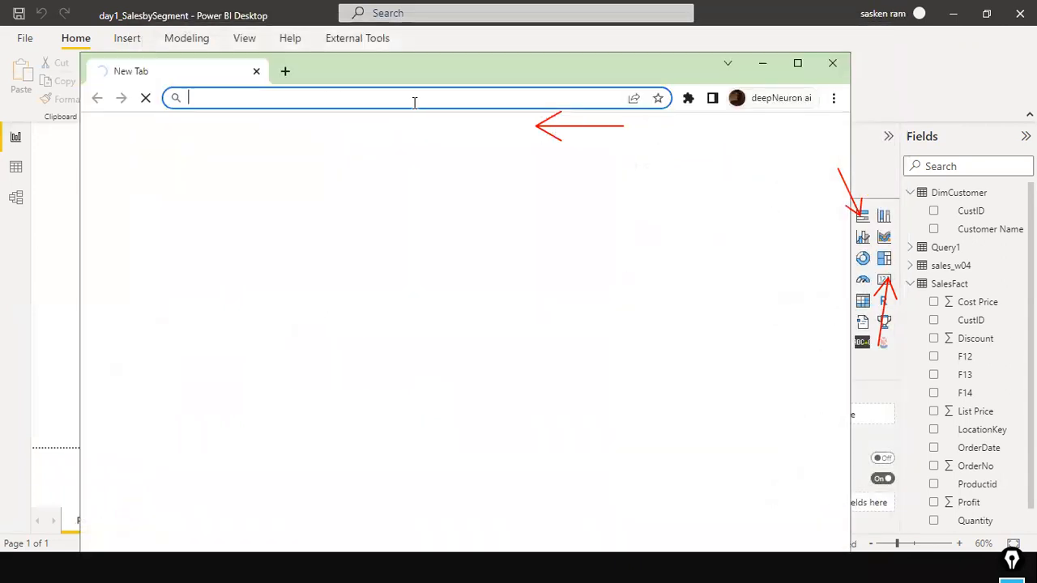
Step: Load traininginchennai.info in the new browser window, retrying the address once
{"action": "type", "text": "train"}
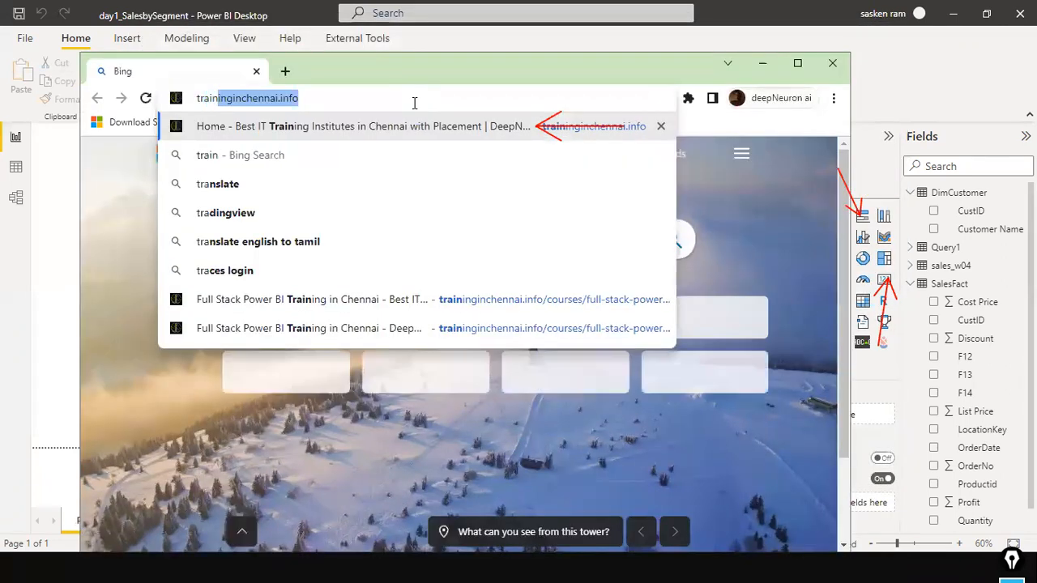
{"action": "key", "text": "Return"}
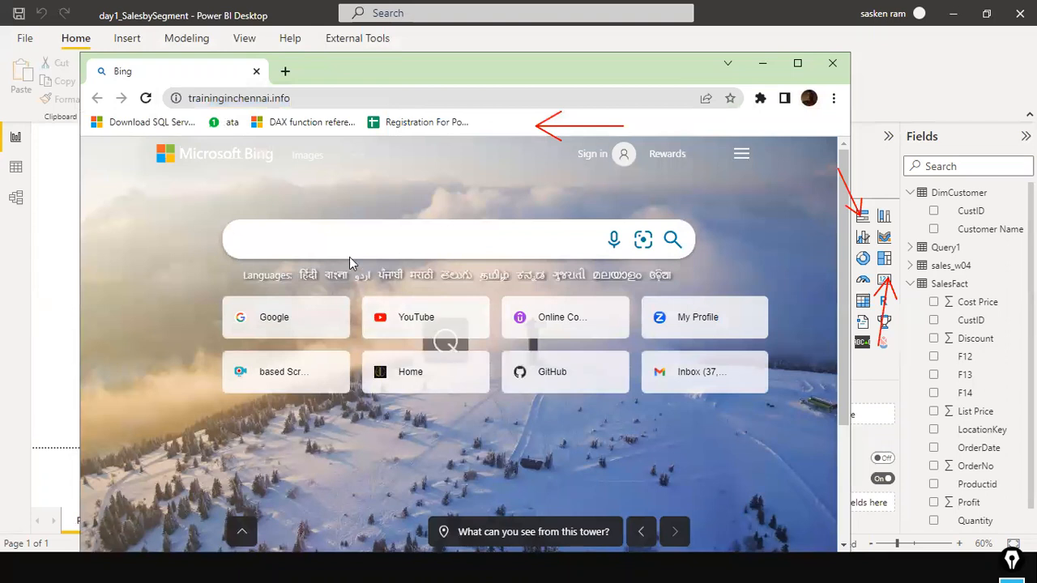
{"action": "left_click", "coordinate": [364, 93]}
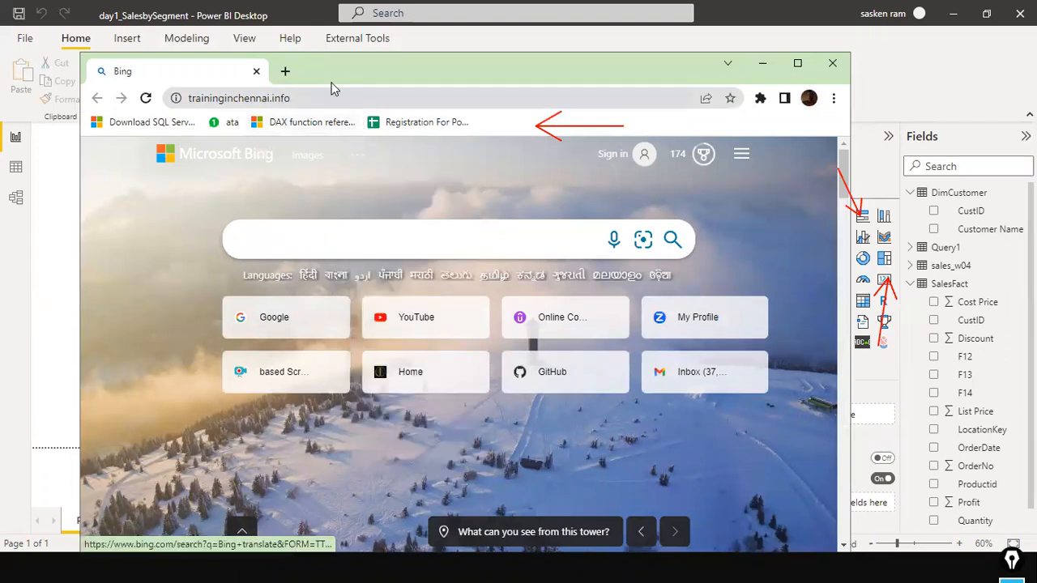
{"action": "left_click_drag", "start_coordinate": [319, 51], "coordinate": [238, 60]}
{"action": "left_click", "coordinate": [80, 90]}
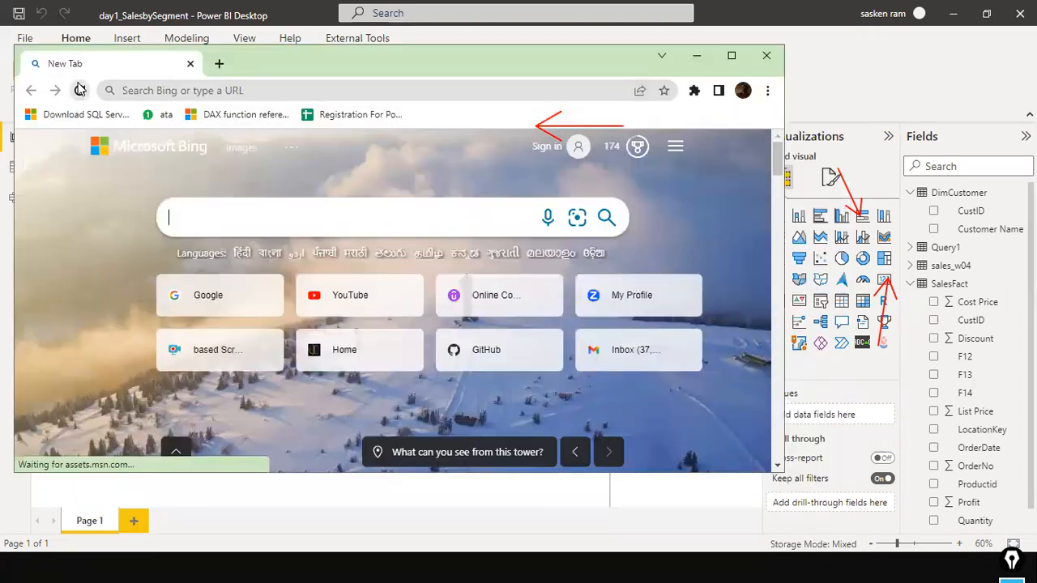
{"action": "left_click", "coordinate": [174, 91]}
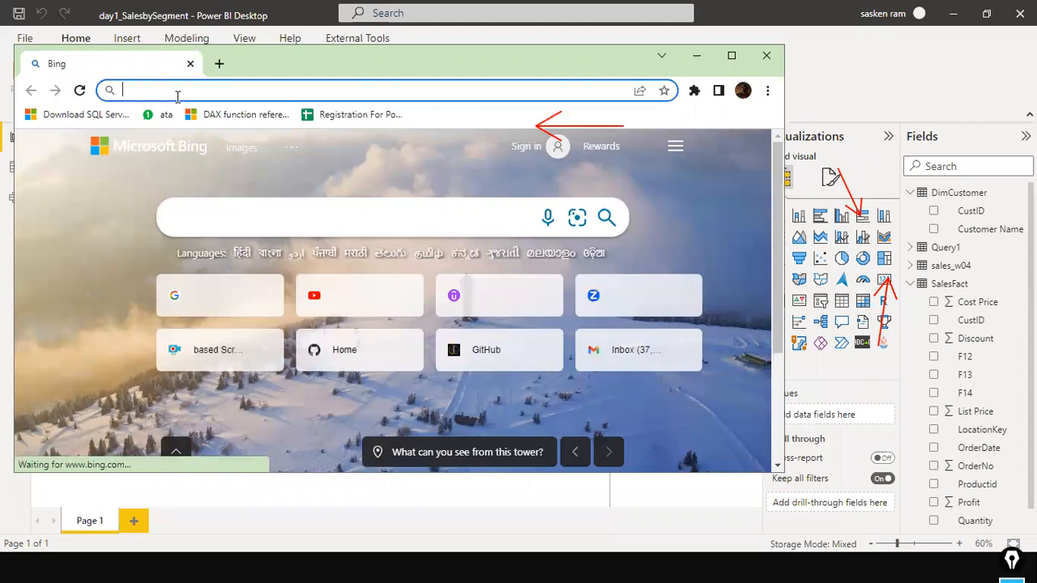
{"action": "type", "text": "traininginchennai.info"}
{"action": "key", "text": "Return"}
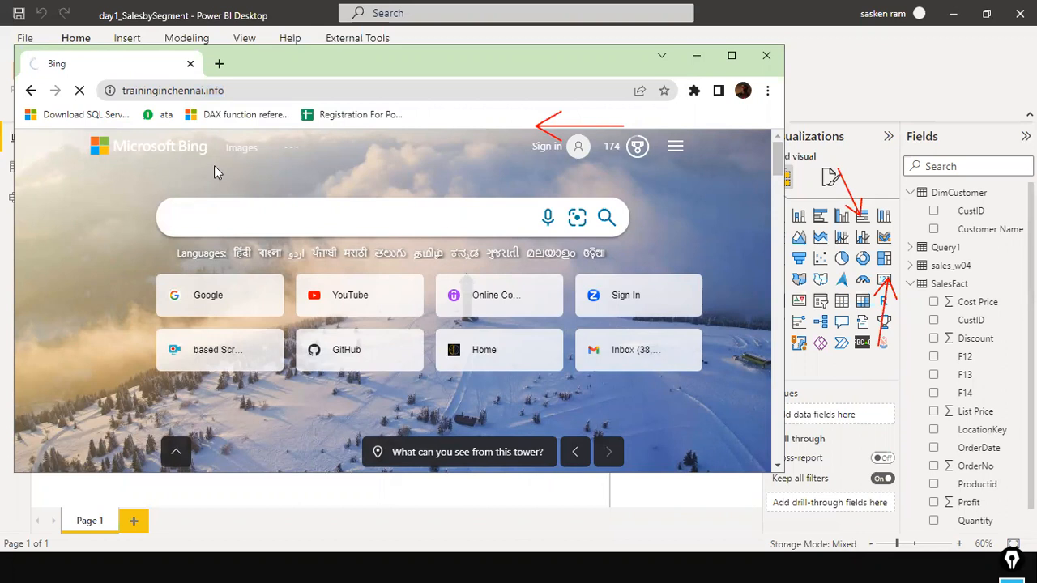
{"action": "left_click", "coordinate": [219, 64]}
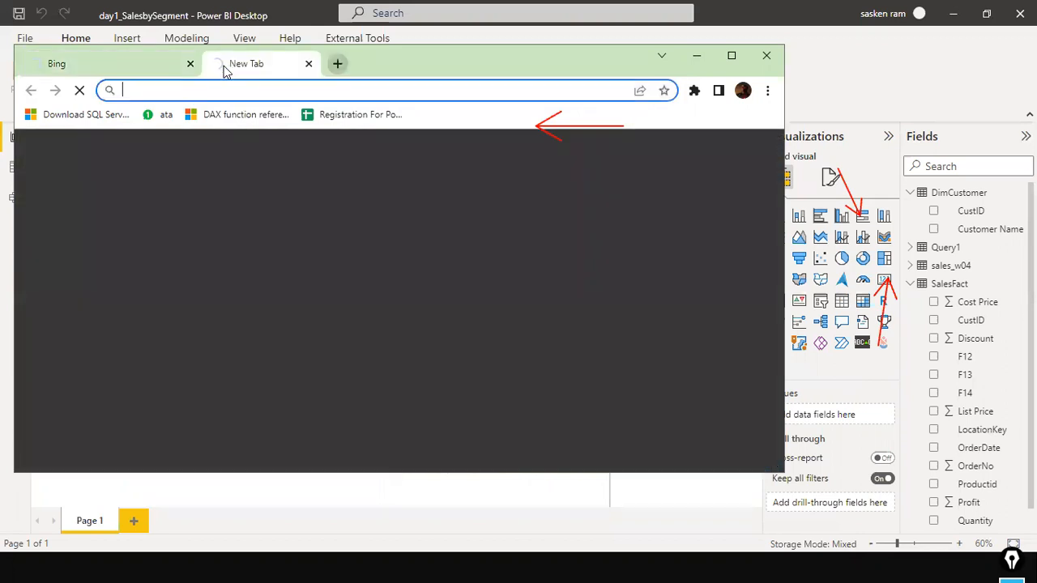
{"action": "left_click", "coordinate": [155, 68]}
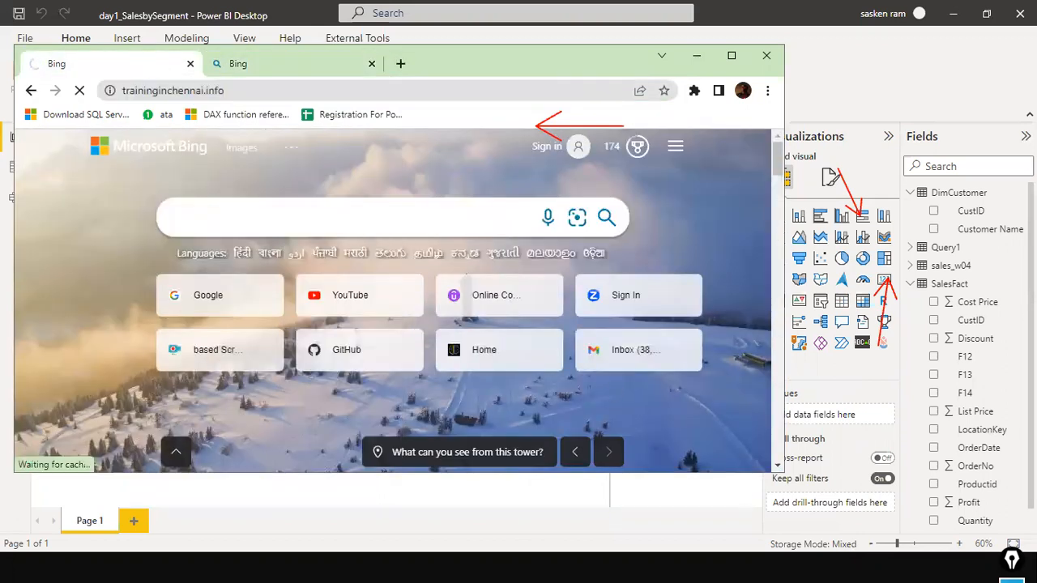
{"action": "key", "text": "super"}
{"action": "key", "text": "super"}
{"action": "left_click", "coordinate": [242, 98]}
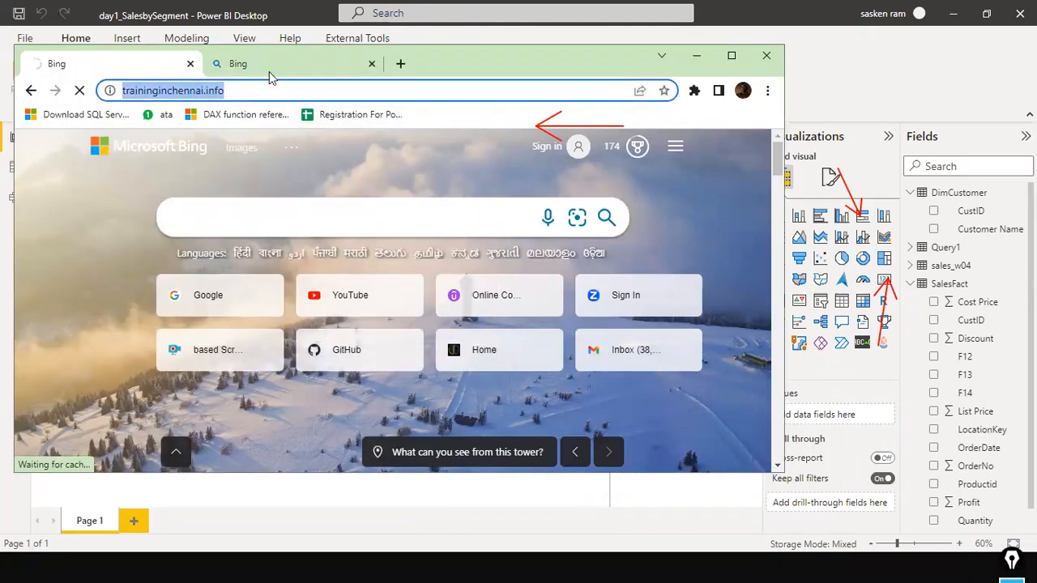
{"action": "key", "text": "BackSpace"}
{"action": "type", "text": "www."}
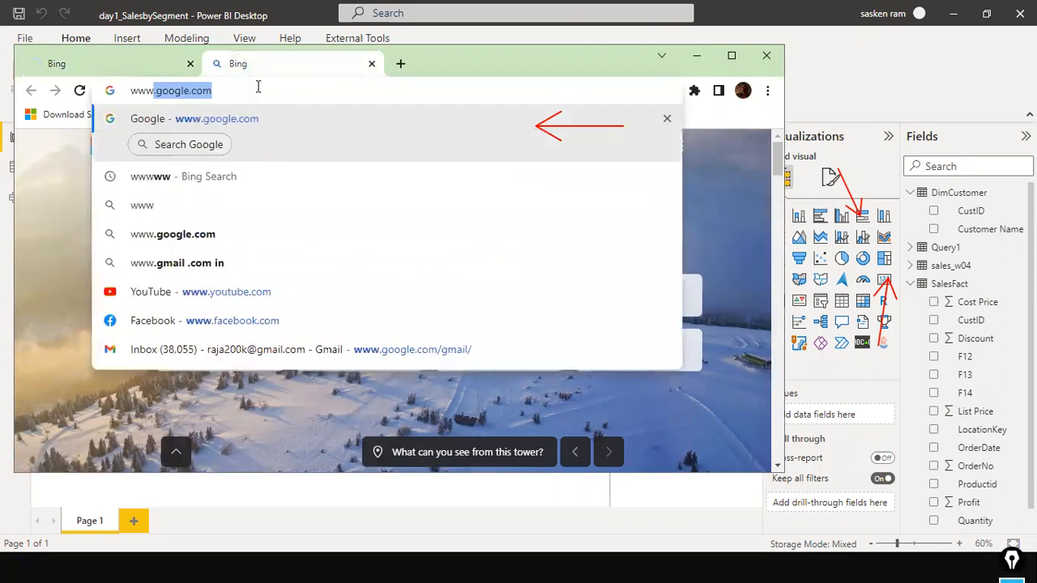
{"action": "key", "text": "Return"}
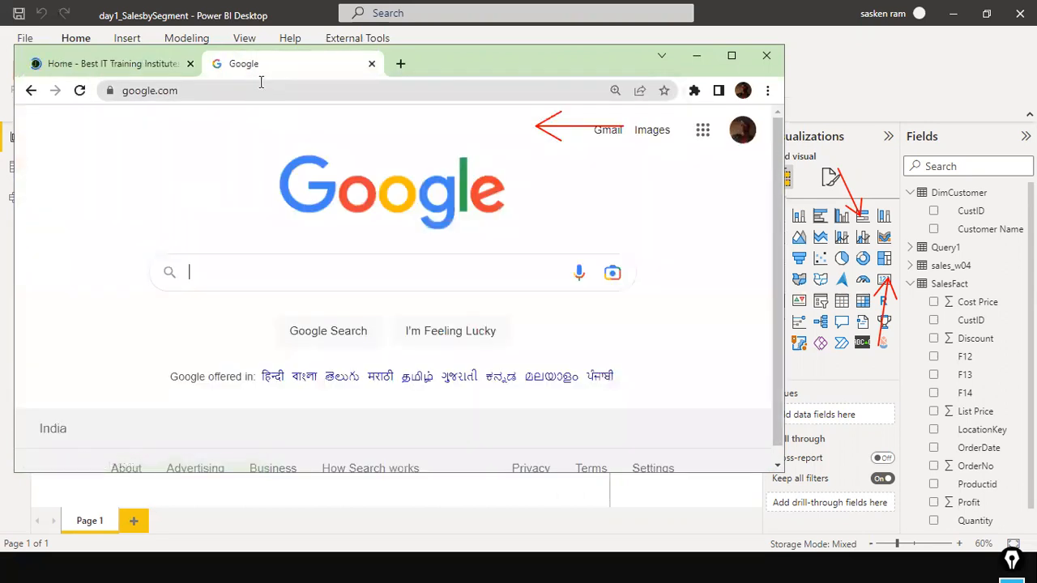
{"action": "left_click", "coordinate": [142, 70]}
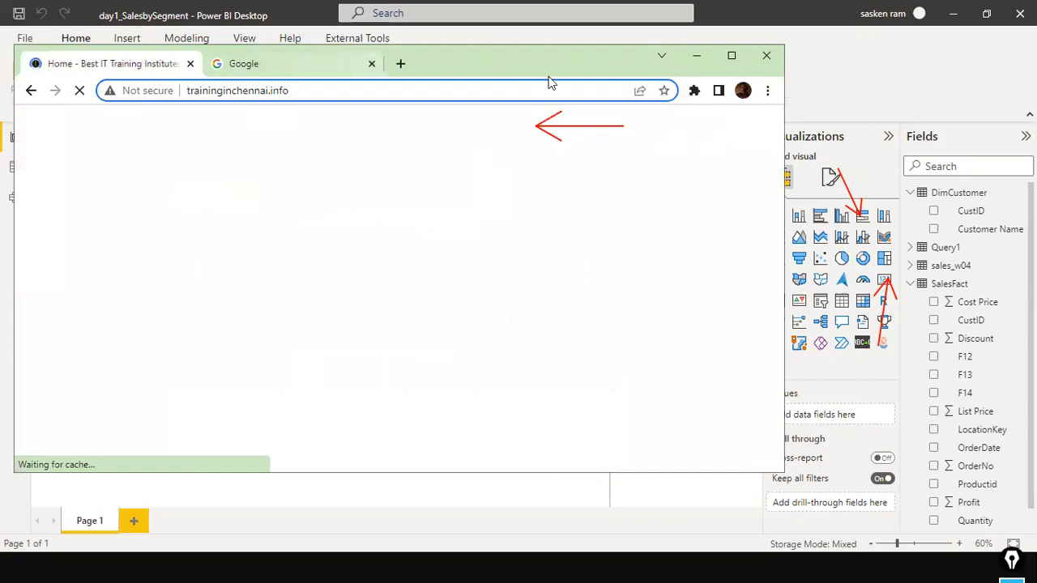
{"action": "left_click", "coordinate": [732, 55]}
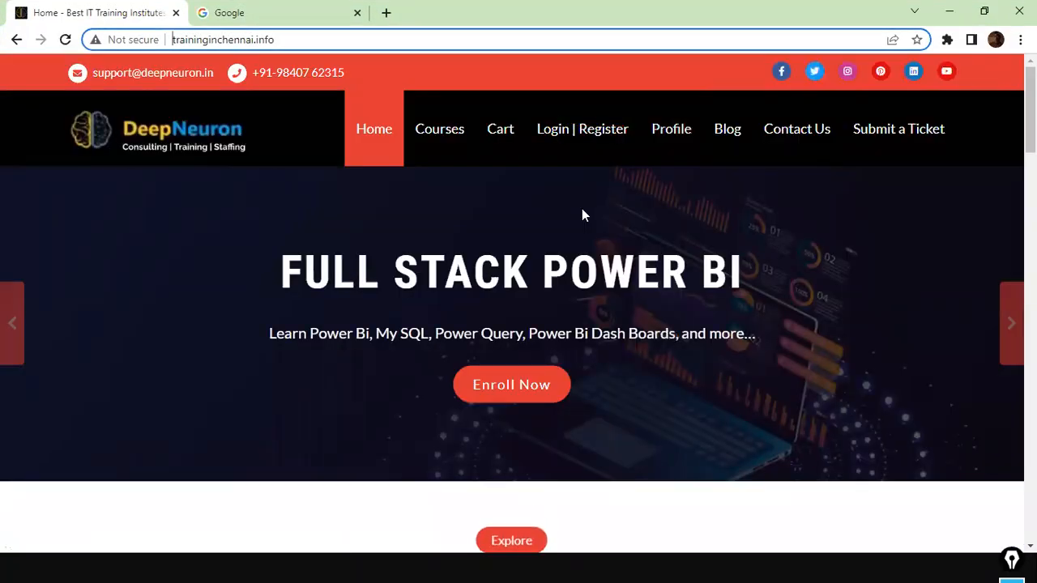
Step: Load deepneuron.in in the second tab and look through its home page
{"action": "left_click", "coordinate": [225, 13]}
{"action": "left_click", "coordinate": [179, 39]}
{"action": "type", "text": "d"}
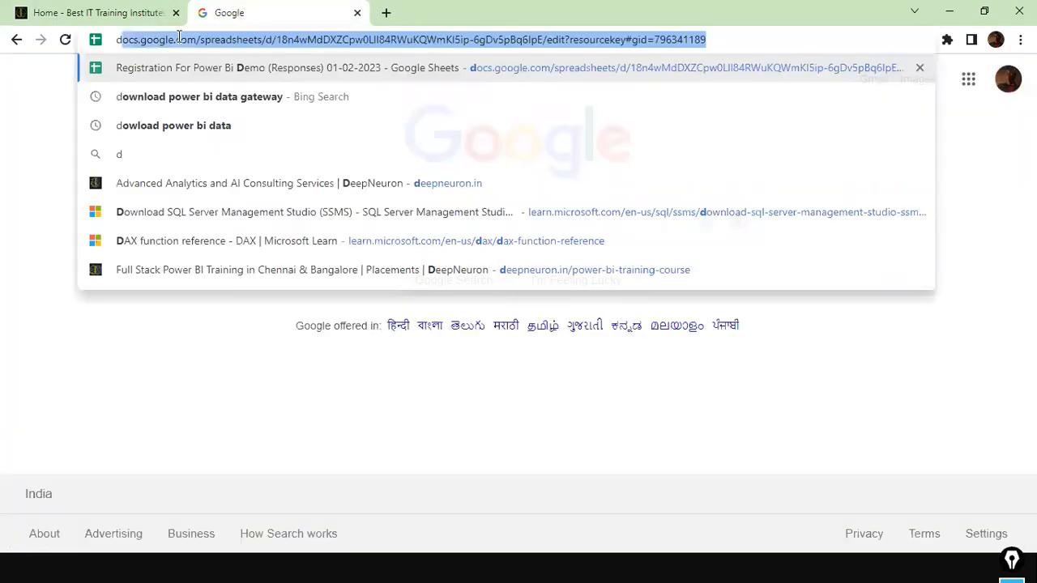
{"action": "type", "text": "ee"}
{"action": "key", "text": "Return"}
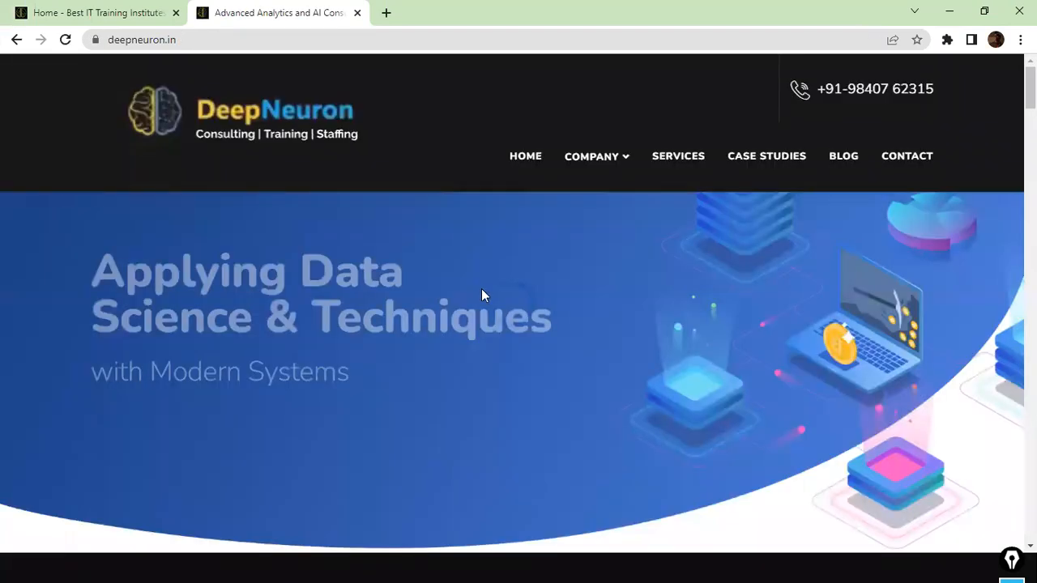
{"action": "scroll", "coordinate": [483, 290], "scroll_direction": "down", "scroll_amount": 5}
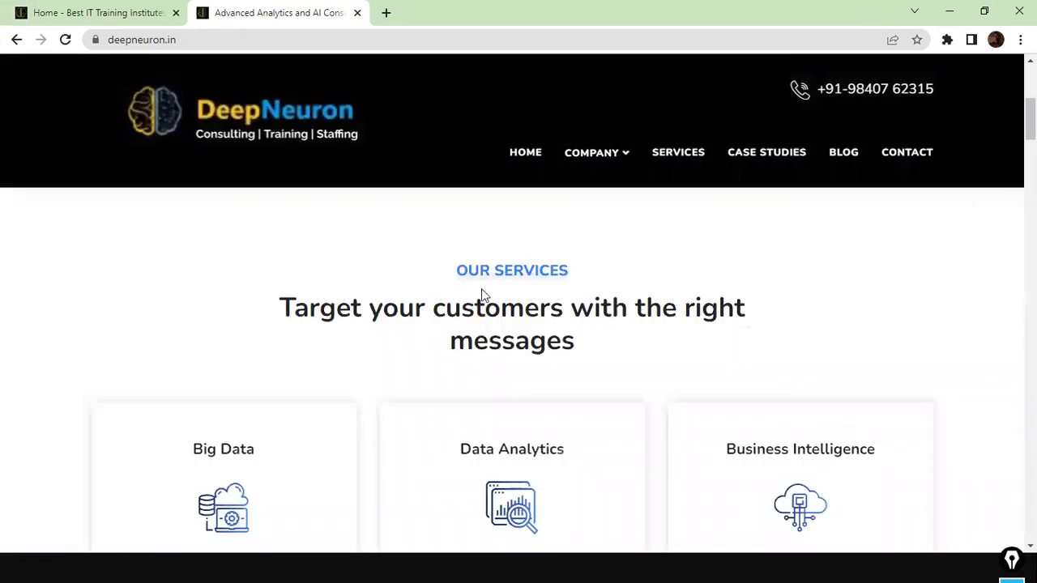
{"action": "scroll", "coordinate": [480, 300], "scroll_direction": "down", "scroll_amount": 5}
{"action": "scroll", "coordinate": [478, 304], "scroll_direction": "up", "scroll_amount": 10}
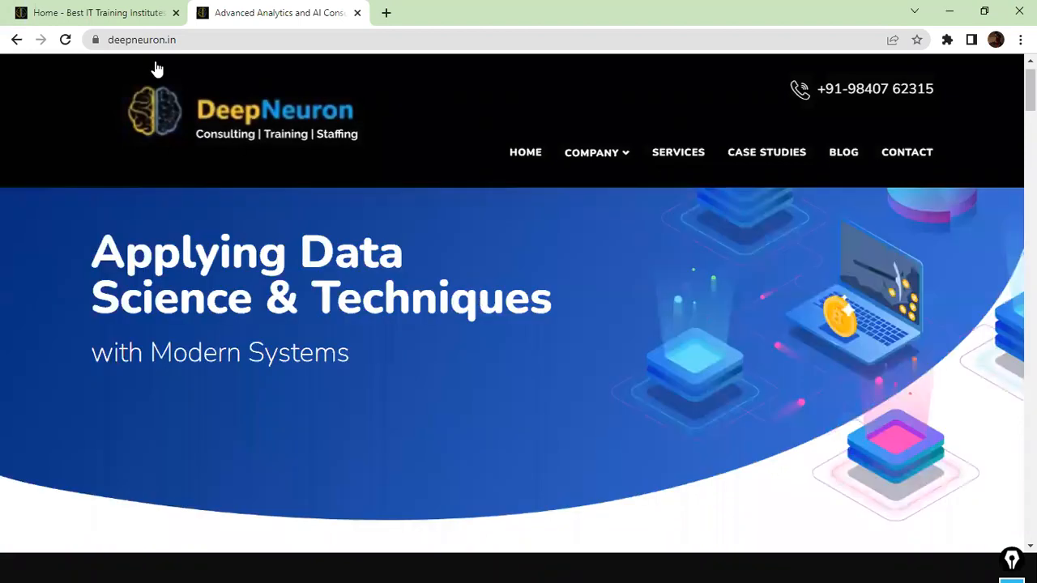
Step: Log in to traininginchennai.info with the saved username and account password
{"action": "left_click", "coordinate": [74, 13]}
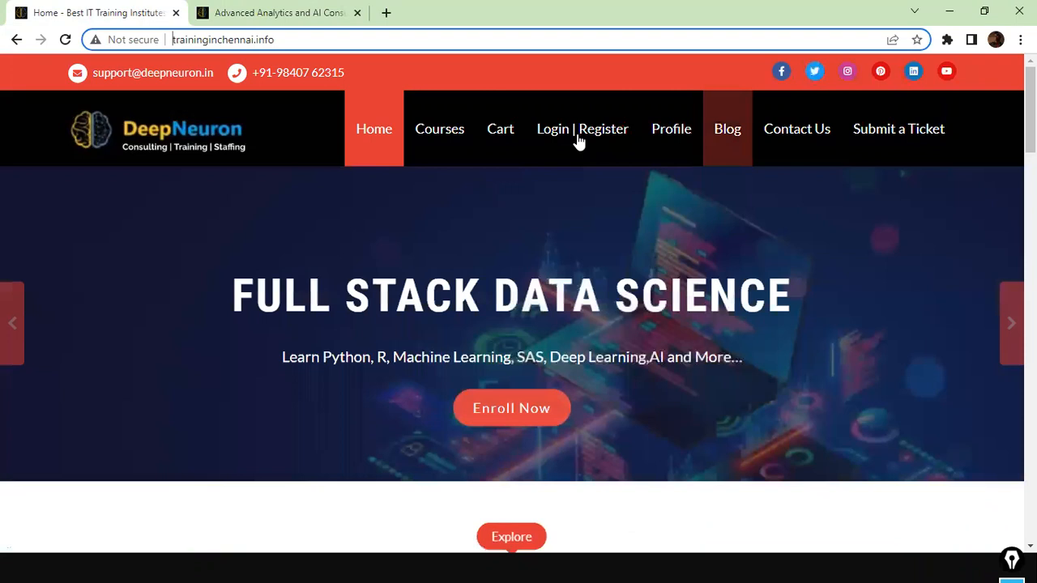
{"action": "left_click", "coordinate": [579, 138]}
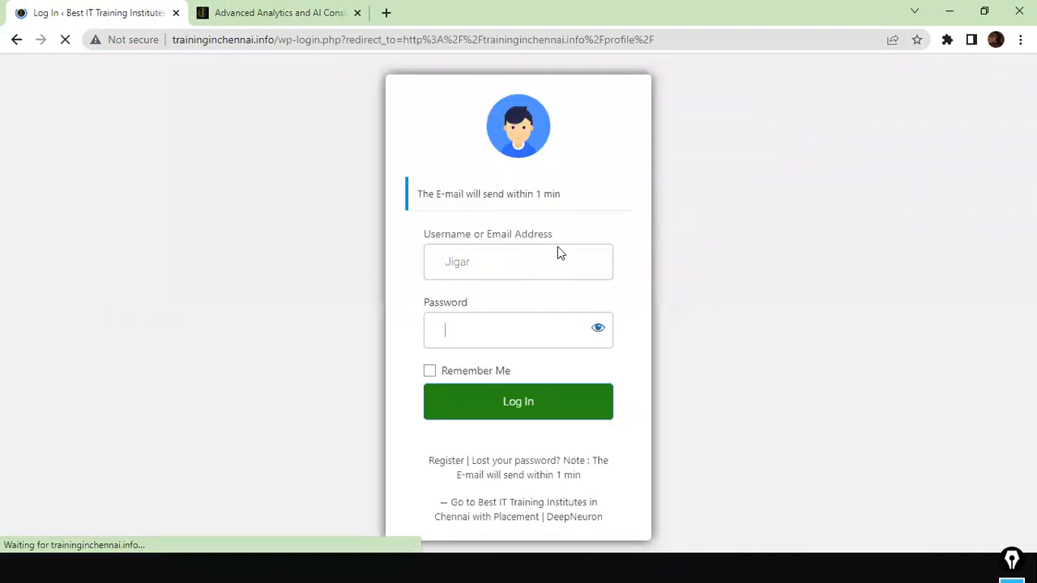
{"action": "left_click", "coordinate": [531, 267]}
{"action": "left_click", "coordinate": [546, 303]}
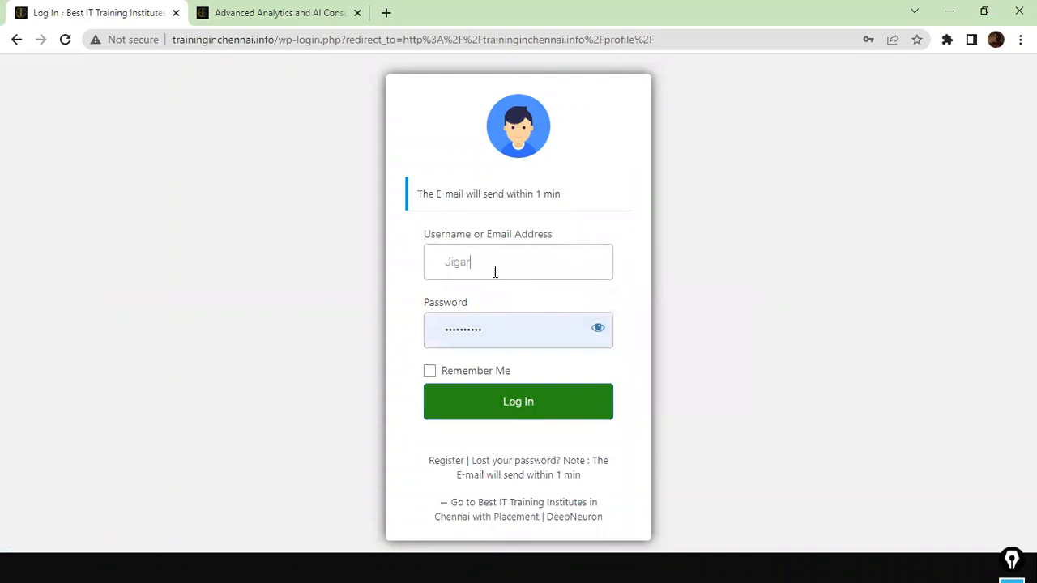
{"action": "left_click", "coordinate": [533, 412]}
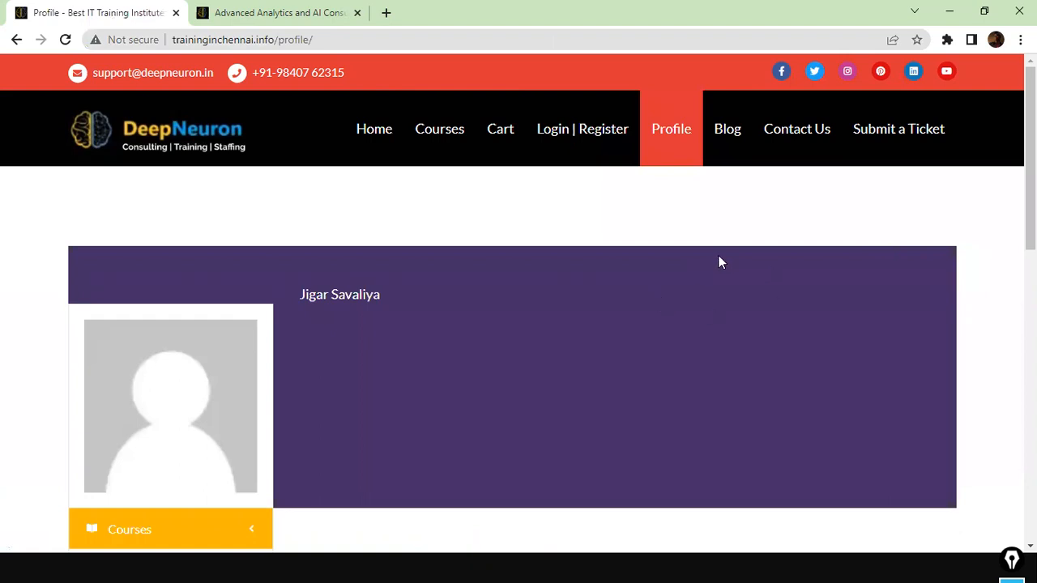
Step: Open the enrolled course "Full Stack Power BI Instructor-led Course – Previous Batch" from the profile page
{"action": "scroll", "coordinate": [719, 261], "scroll_direction": "down", "scroll_amount": 6}
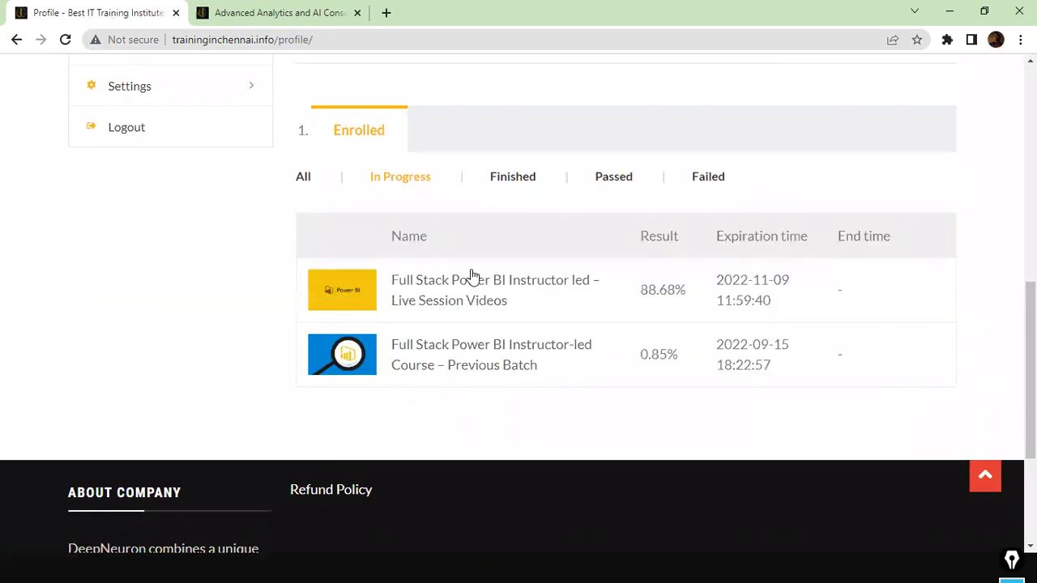
{"action": "left_click", "coordinate": [461, 374]}
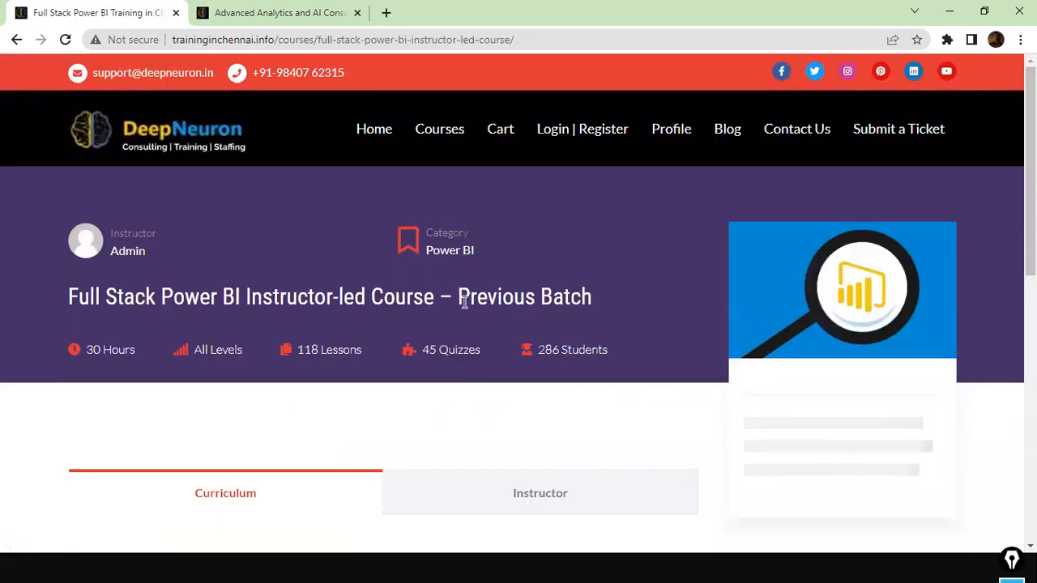
Step: Look through the course curriculum and open the lesson "1.2 Download Resources"
{"action": "scroll", "coordinate": [463, 303], "scroll_direction": "down", "scroll_amount": 3}
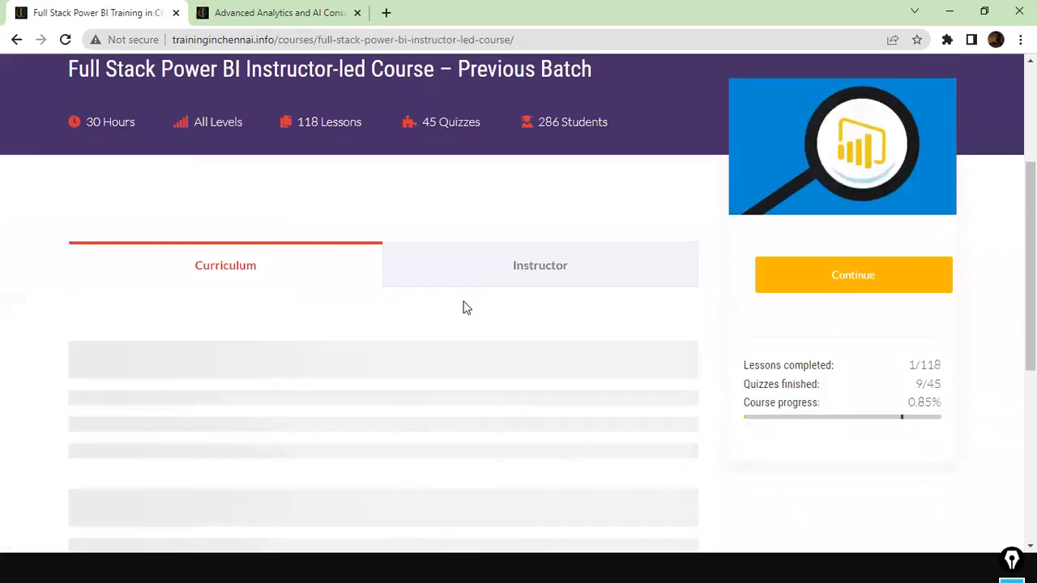
{"action": "scroll", "coordinate": [463, 307], "scroll_direction": "down", "scroll_amount": 3}
{"action": "scroll", "coordinate": [464, 307], "scroll_direction": "down", "scroll_amount": 5}
{"action": "scroll", "coordinate": [464, 307], "scroll_direction": "up", "scroll_amount": 9}
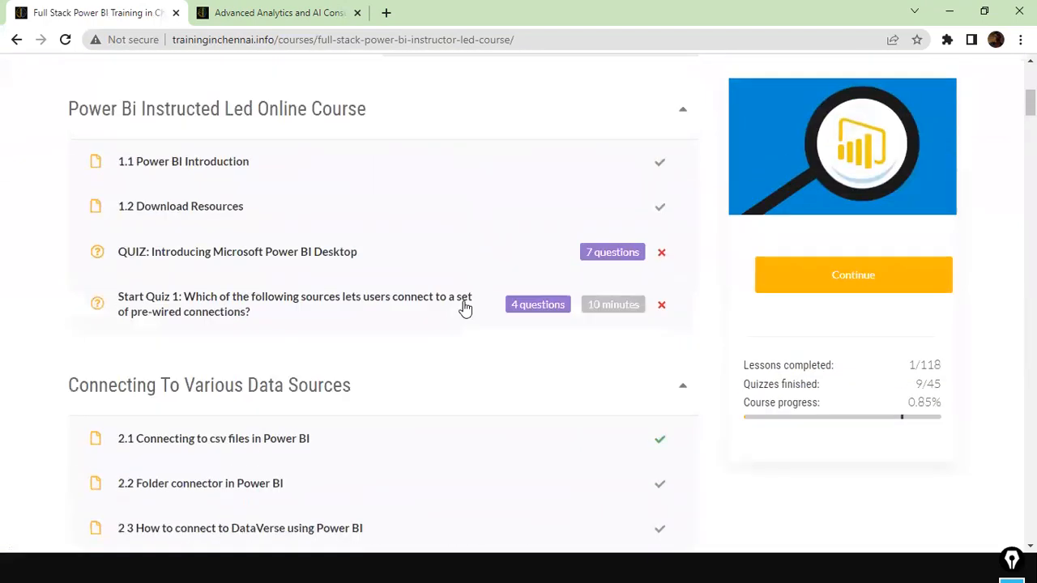
{"action": "scroll", "coordinate": [463, 307], "scroll_direction": "down", "scroll_amount": 4}
{"action": "scroll", "coordinate": [463, 307], "scroll_direction": "up", "scroll_amount": 3}
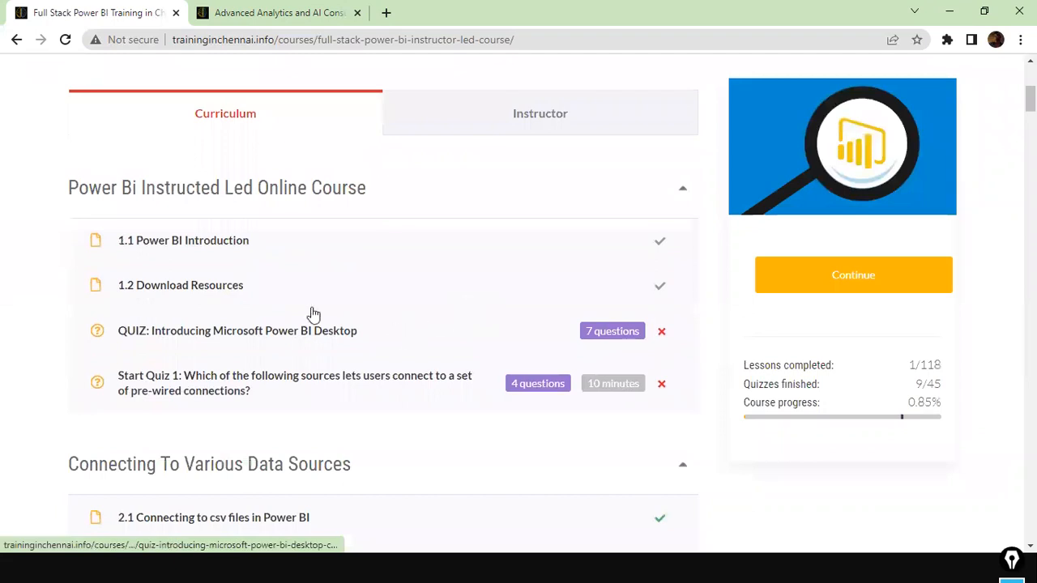
{"action": "left_click", "coordinate": [179, 288]}
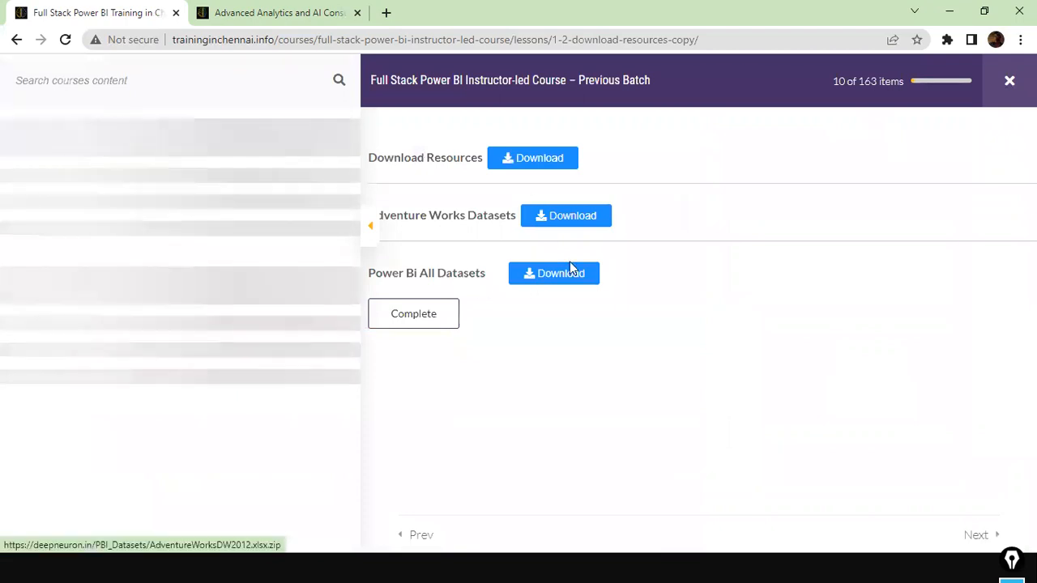
{"action": "left_click_drag", "start_coordinate": [834, 271], "coordinate": [601, 258]}
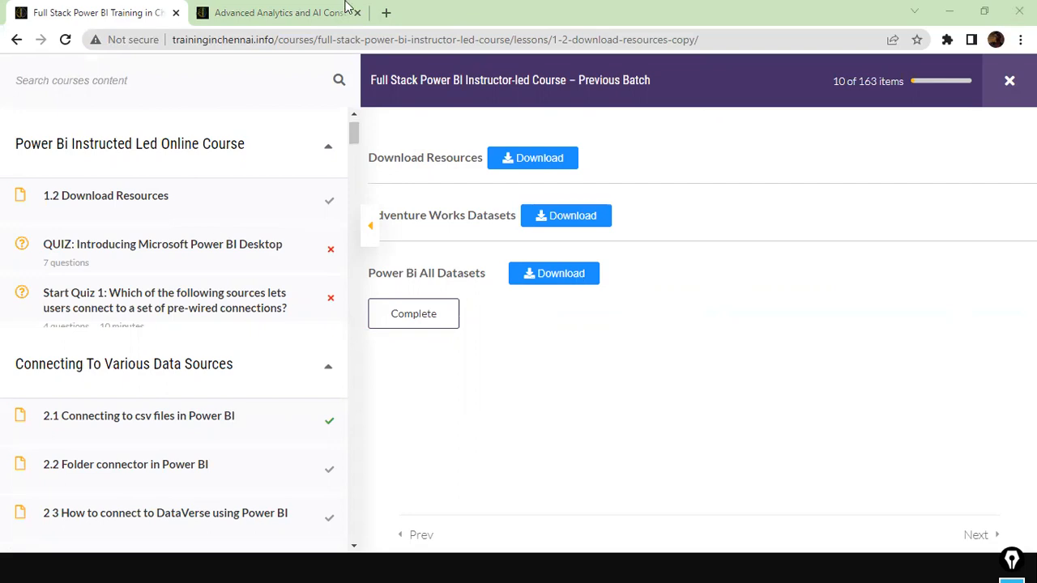
Step: Open the lesson "12.2 Types of Chart" in the Data Visualization section
{"action": "scroll", "coordinate": [185, 256], "scroll_direction": "down", "scroll_amount": 15}
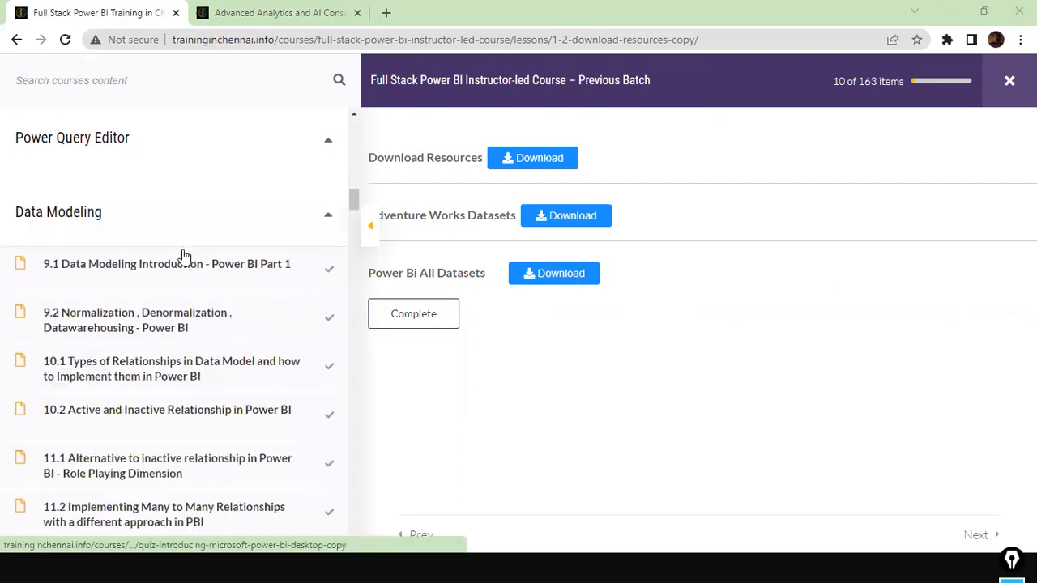
{"action": "left_click", "coordinate": [89, 322]}
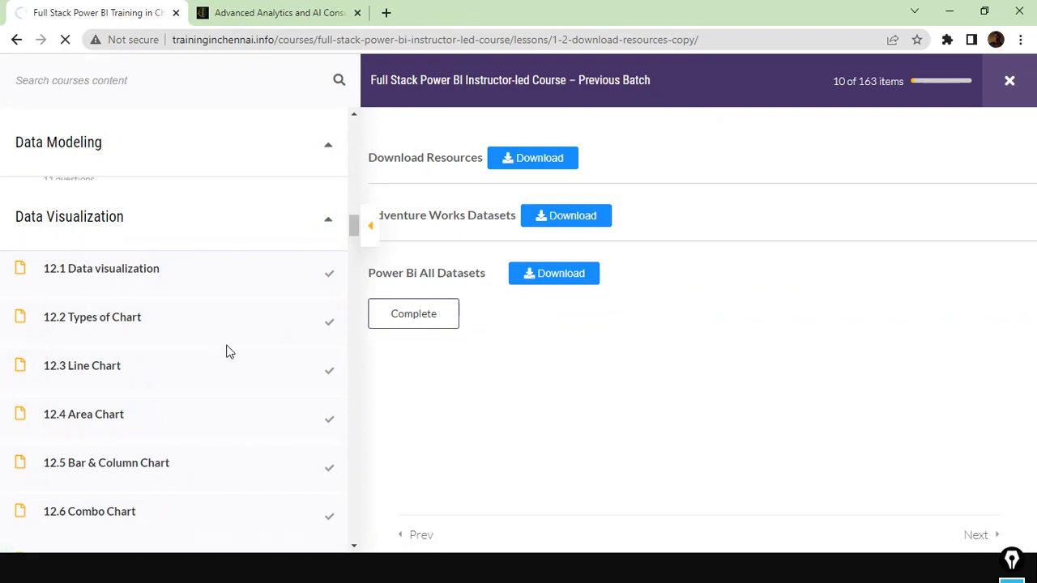
{"action": "scroll", "coordinate": [11, 294], "scroll_direction": "up", "scroll_amount": 12}
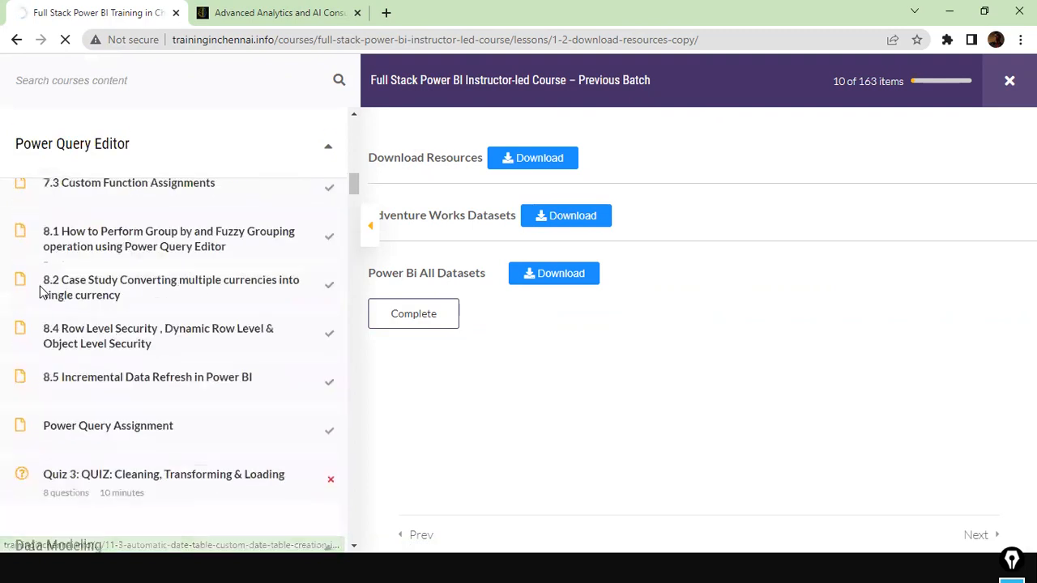
{"action": "scroll", "coordinate": [40, 286], "scroll_direction": "up", "scroll_amount": 2}
{"action": "scroll", "coordinate": [42, 292], "scroll_direction": "up", "scroll_amount": 12}
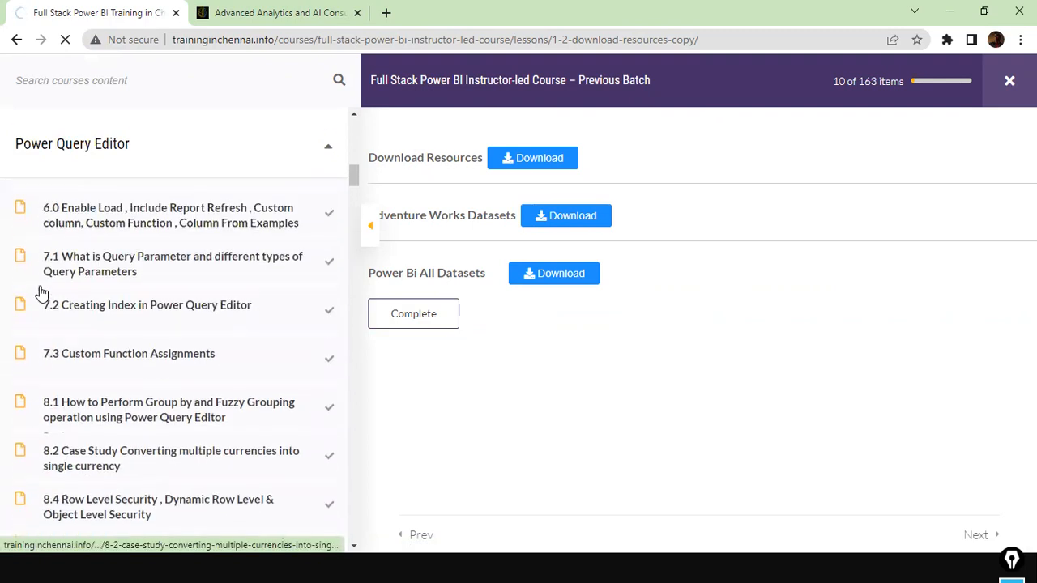
{"action": "scroll", "coordinate": [46, 290], "scroll_direction": "up", "scroll_amount": 1}
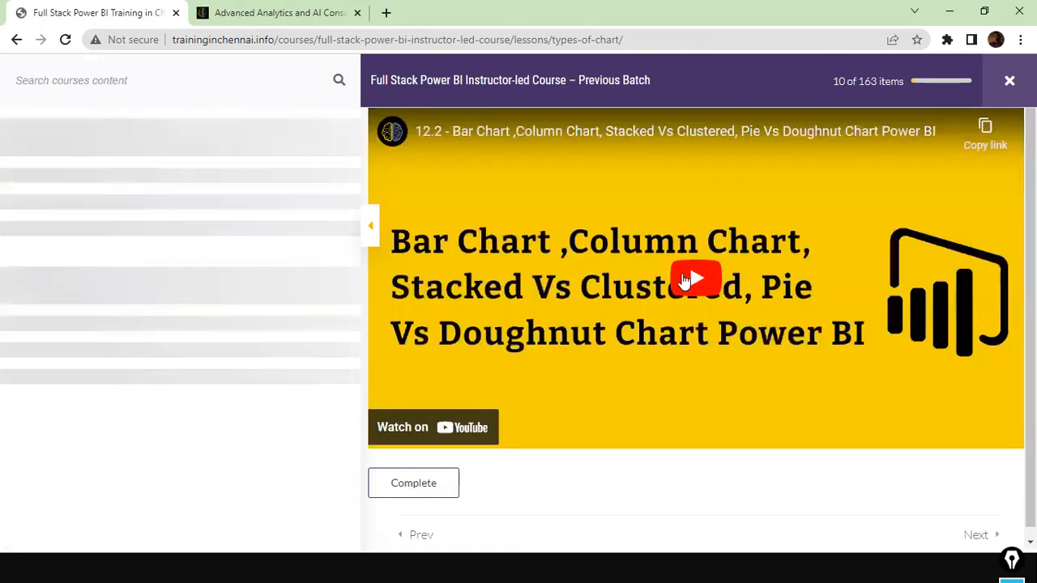
Step: Play the Types of Chart lesson video and skip a few minutes ahead
{"action": "left_click", "coordinate": [690, 282]}
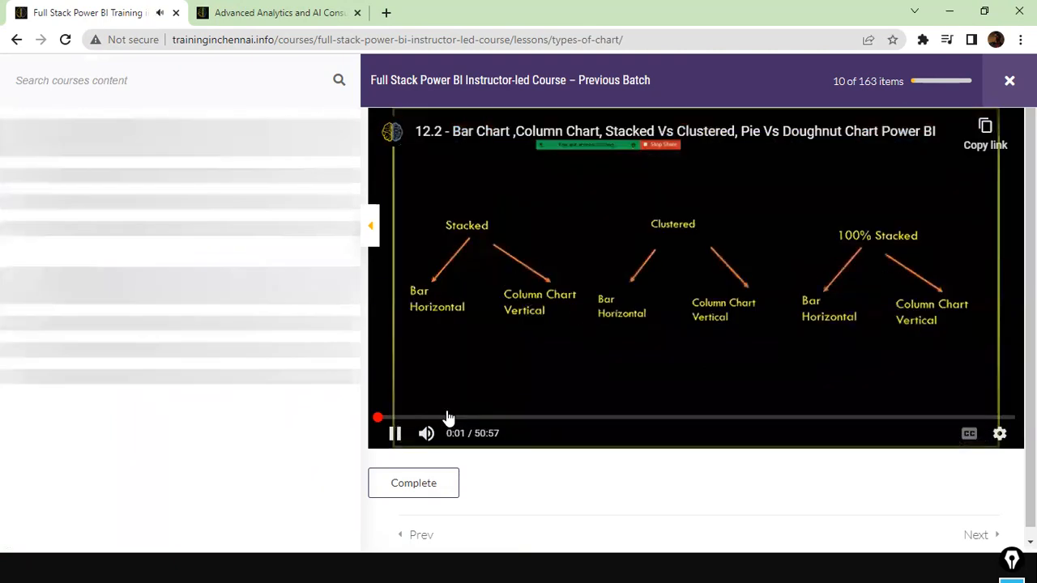
{"action": "left_click", "coordinate": [446, 417]}
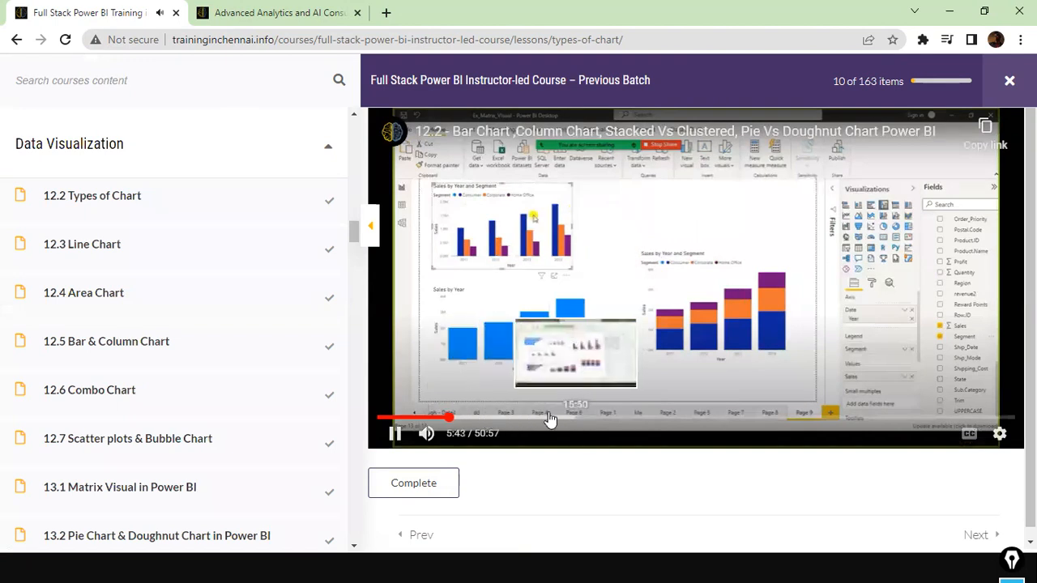
Step: Try to open the lesson "1.1 Power BI Introduction" and look through the lesson list as far as Data Visualization
{"action": "scroll", "coordinate": [170, 319], "scroll_direction": "up", "scroll_amount": 5}
{"action": "scroll", "coordinate": [170, 318], "scroll_direction": "up", "scroll_amount": 10}
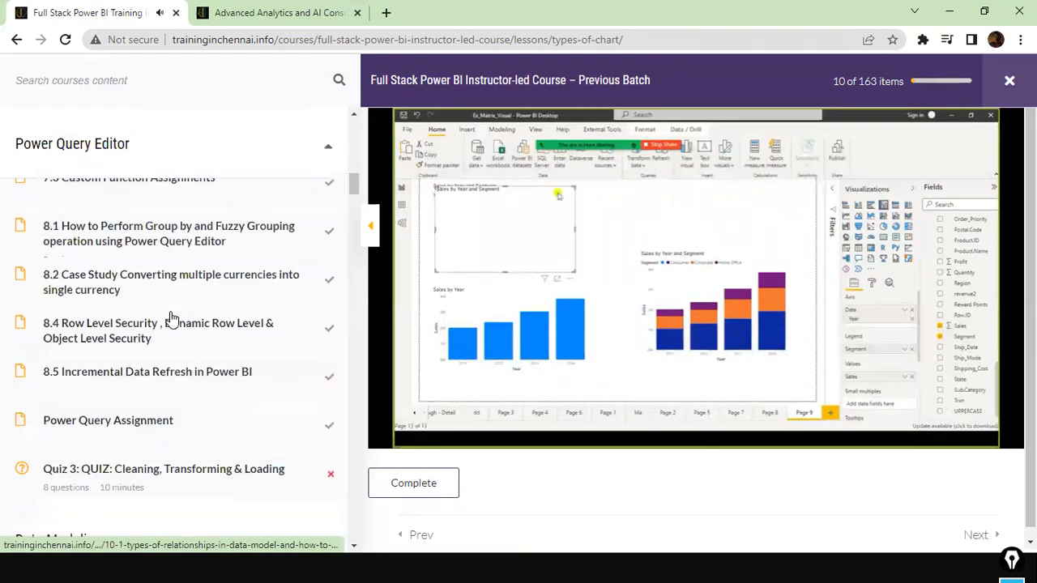
{"action": "scroll", "coordinate": [170, 318], "scroll_direction": "up", "scroll_amount": 8}
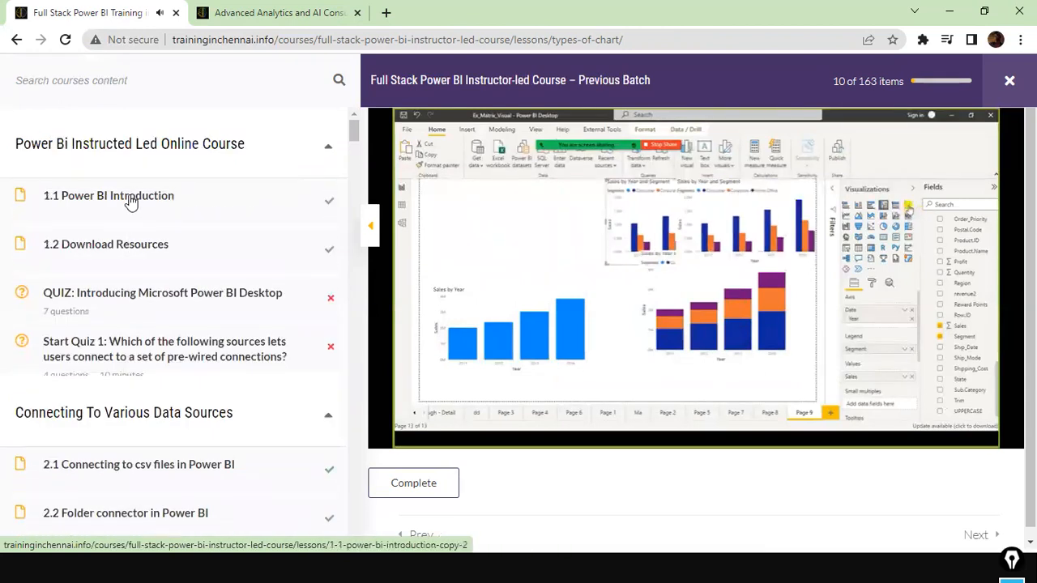
{"action": "left_click", "coordinate": [129, 202]}
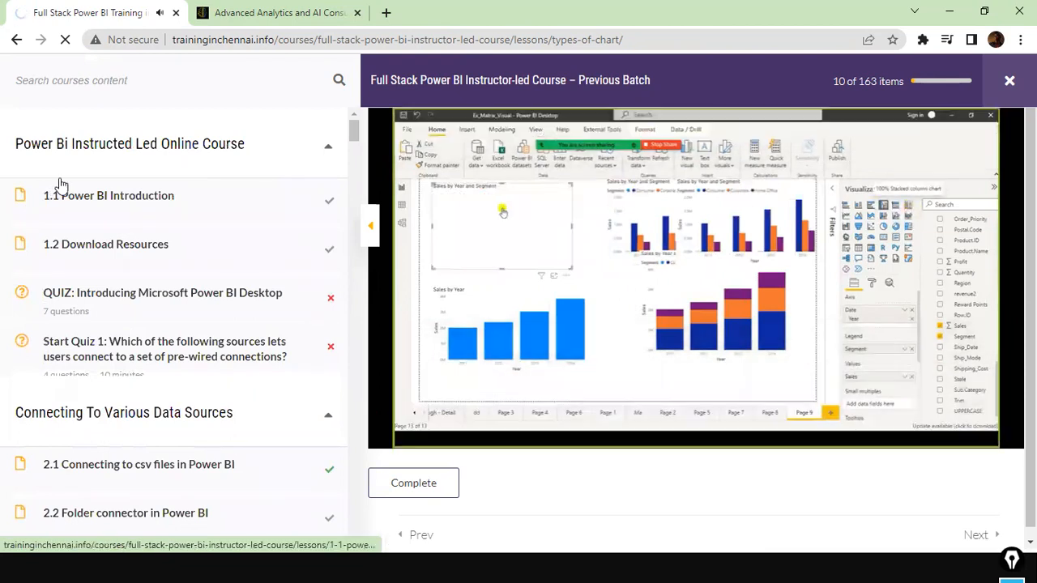
{"action": "scroll", "coordinate": [124, 270], "scroll_direction": "down", "scroll_amount": 3}
{"action": "scroll", "coordinate": [124, 270], "scroll_direction": "down", "scroll_amount": 15}
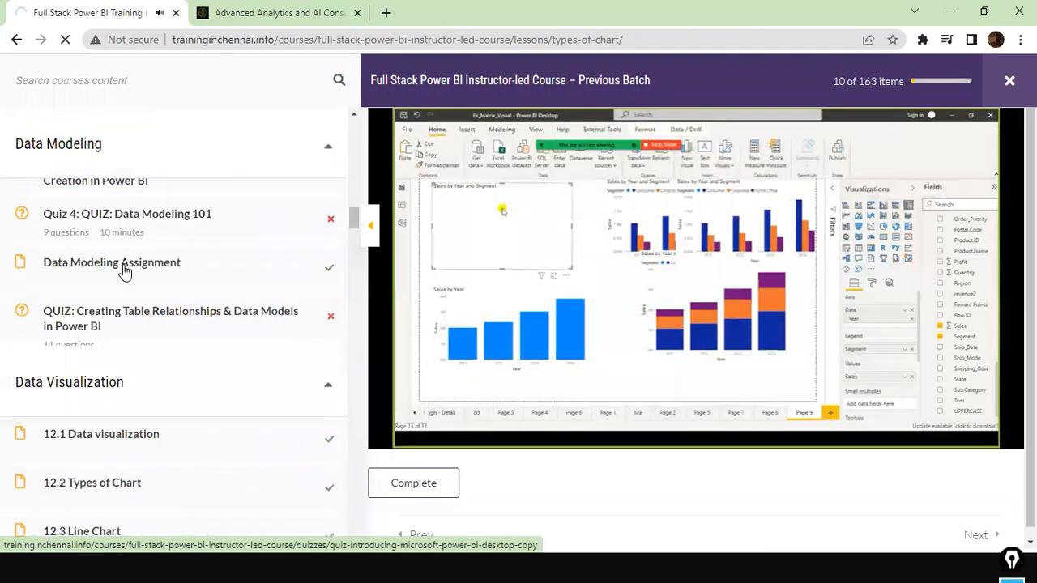
{"action": "scroll", "coordinate": [124, 270], "scroll_direction": "up", "scroll_amount": 5}
{"action": "scroll", "coordinate": [124, 270], "scroll_direction": "up", "scroll_amount": 1}
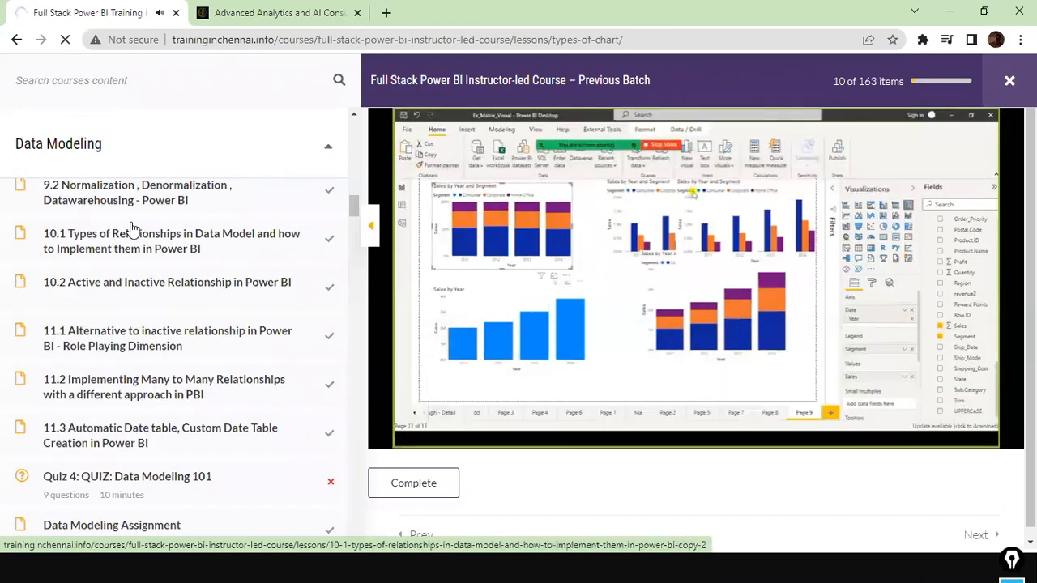
{"action": "scroll", "coordinate": [132, 229], "scroll_direction": "up", "scroll_amount": 6}
{"action": "scroll", "coordinate": [132, 230], "scroll_direction": "up", "scroll_amount": 12}
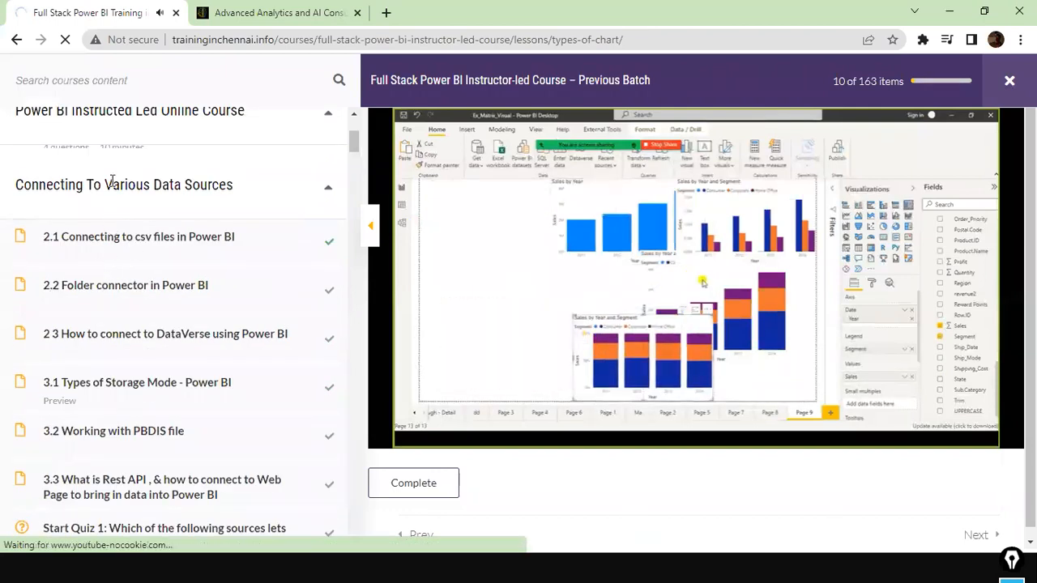
{"action": "scroll", "coordinate": [110, 179], "scroll_direction": "up", "scroll_amount": 3}
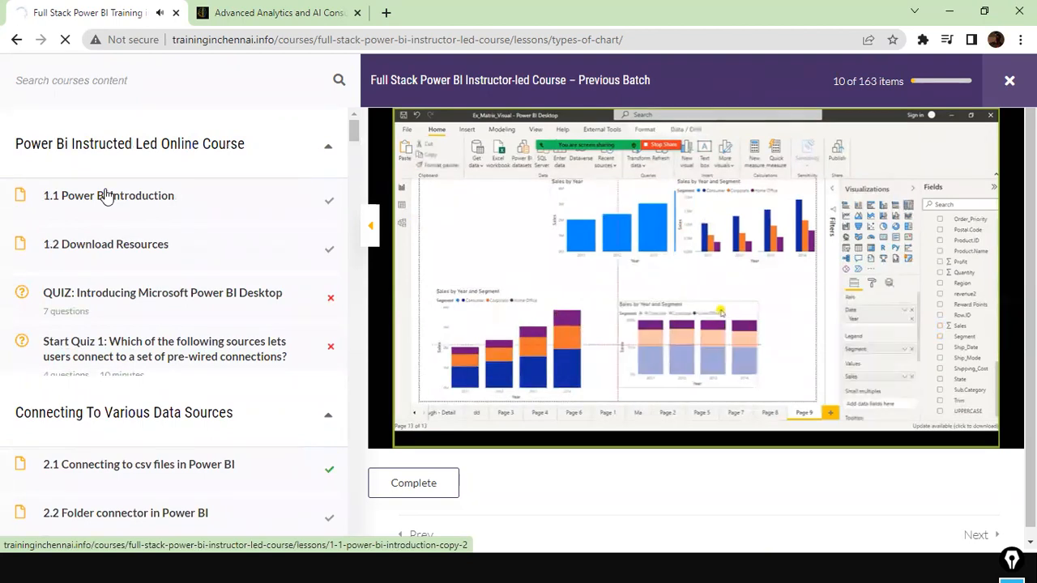
Step: Pause the Types of Chart lesson video
{"action": "left_click", "coordinate": [563, 285]}
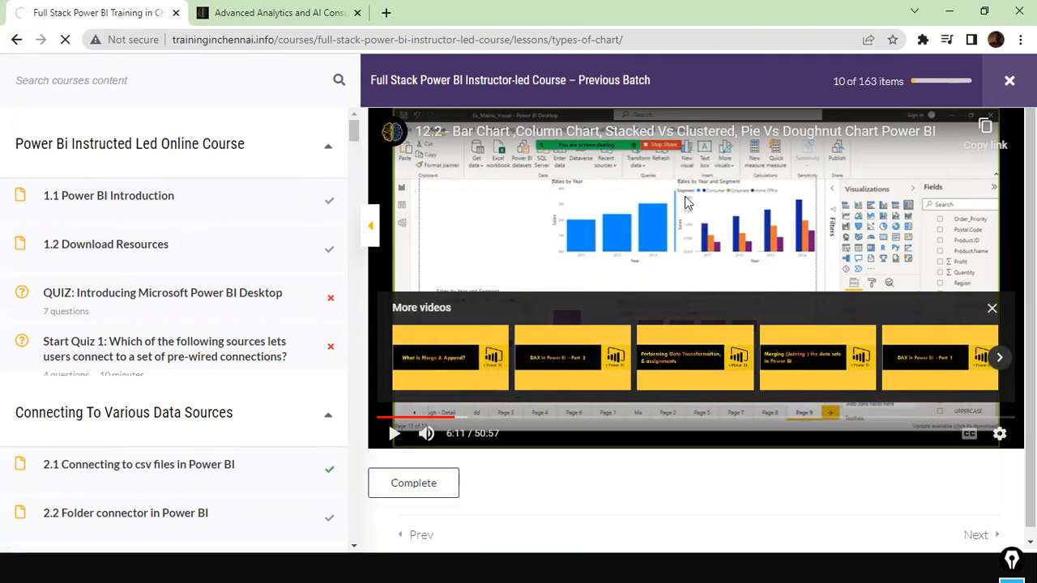
{"action": "key", "text": "alt+Tab"}
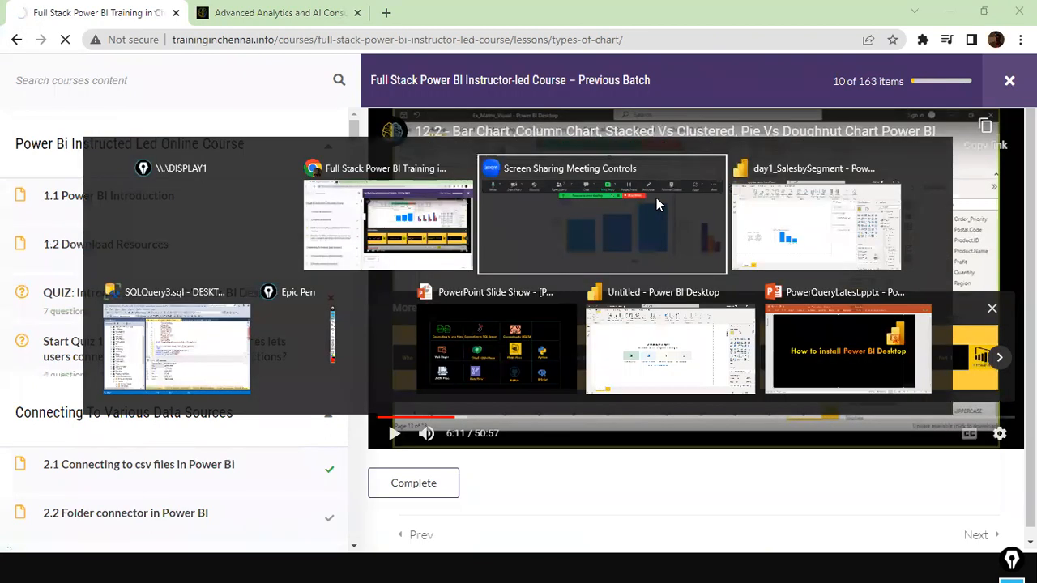
{"action": "key", "text": "alt+Tab"}
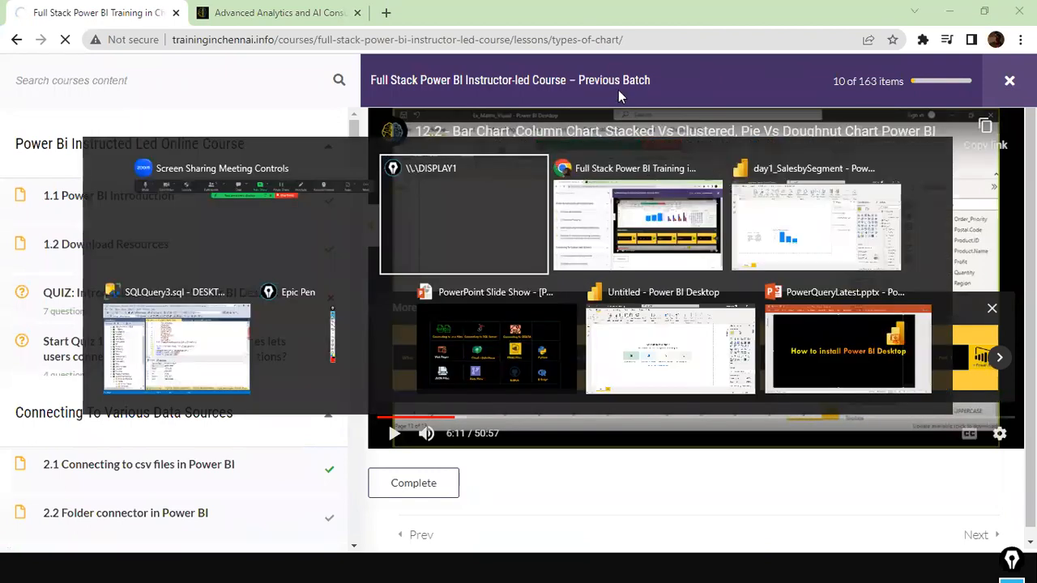
Step: Look through the lessons, quizzes and assignments in the Connecting To Various Data Sources and Power Query Editor sections
{"action": "scroll", "coordinate": [122, 354], "scroll_direction": "down", "scroll_amount": 6}
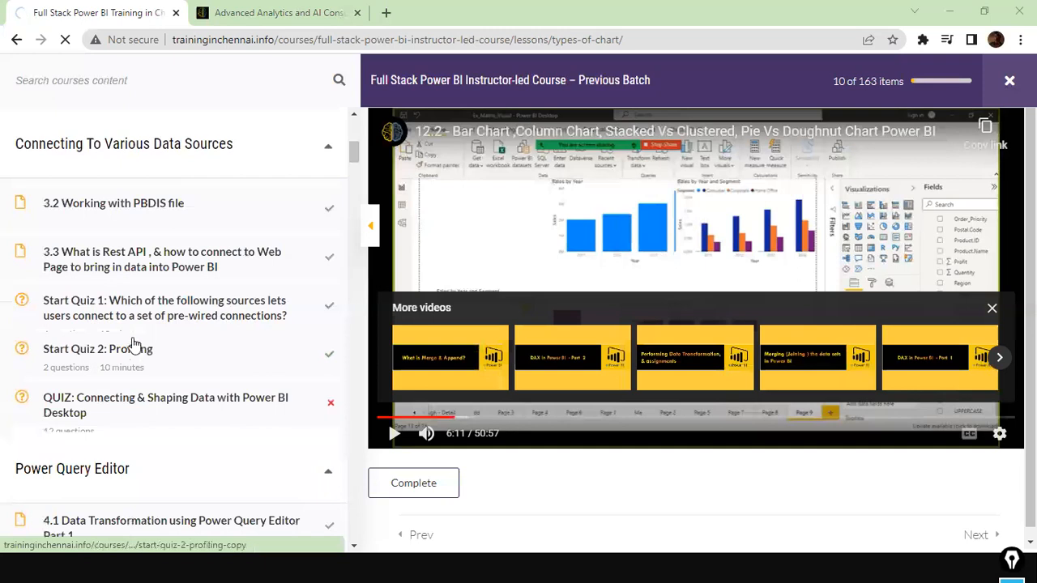
{"action": "scroll", "coordinate": [158, 325], "scroll_direction": "up", "scroll_amount": 3}
{"action": "scroll", "coordinate": [158, 325], "scroll_direction": "up", "scroll_amount": 1}
{"action": "scroll", "coordinate": [156, 326], "scroll_direction": "down", "scroll_amount": 15}
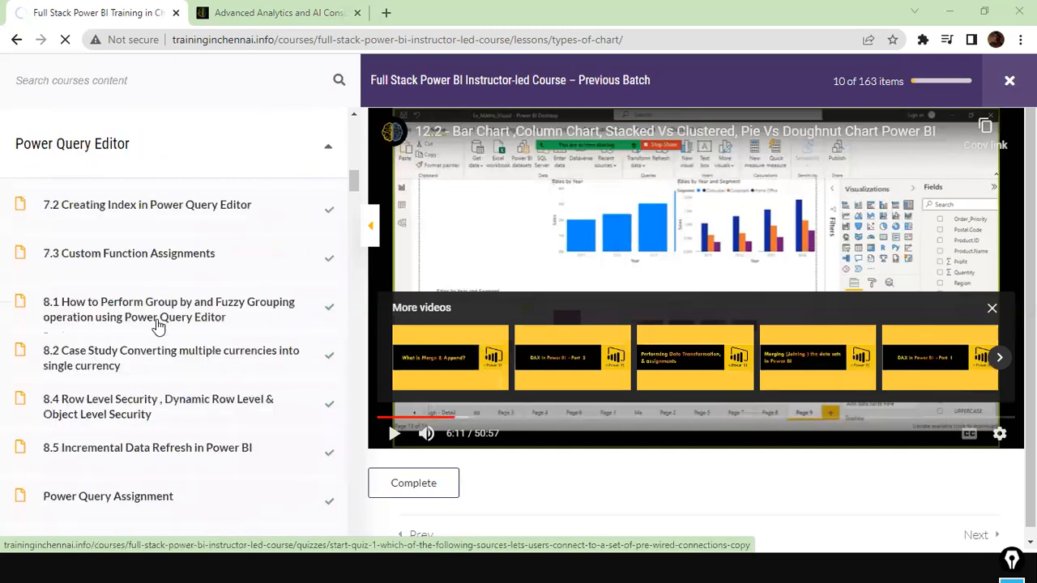
{"action": "scroll", "coordinate": [157, 326], "scroll_direction": "down", "scroll_amount": 2}
{"action": "scroll", "coordinate": [138, 340], "scroll_direction": "up", "scroll_amount": 3}
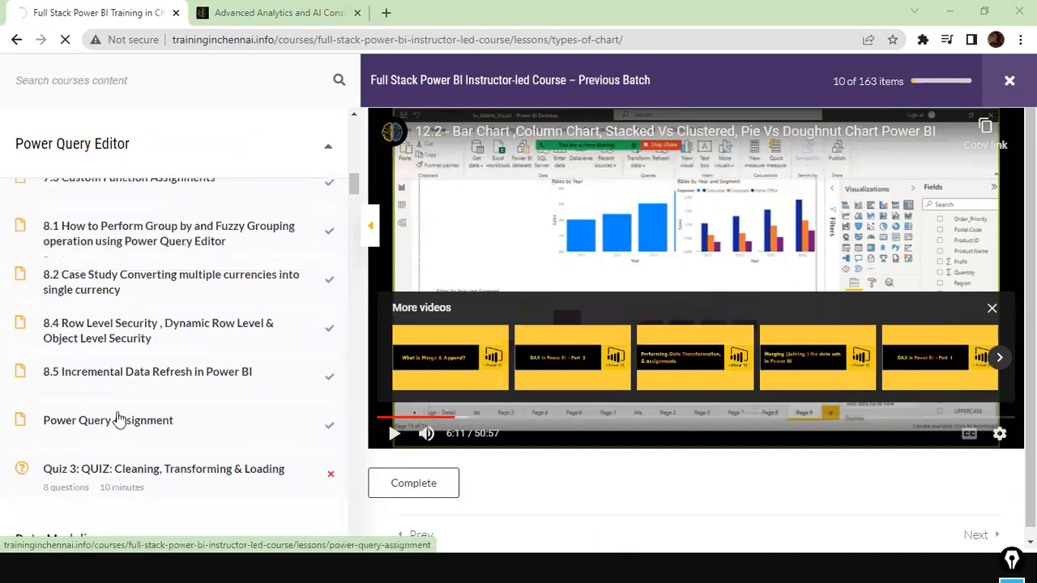
{"action": "scroll", "coordinate": [204, 405], "scroll_direction": "down", "scroll_amount": 10}
{"action": "scroll", "coordinate": [204, 405], "scroll_direction": "up", "scroll_amount": 3}
{"action": "scroll", "coordinate": [204, 405], "scroll_direction": "up", "scroll_amount": 15}
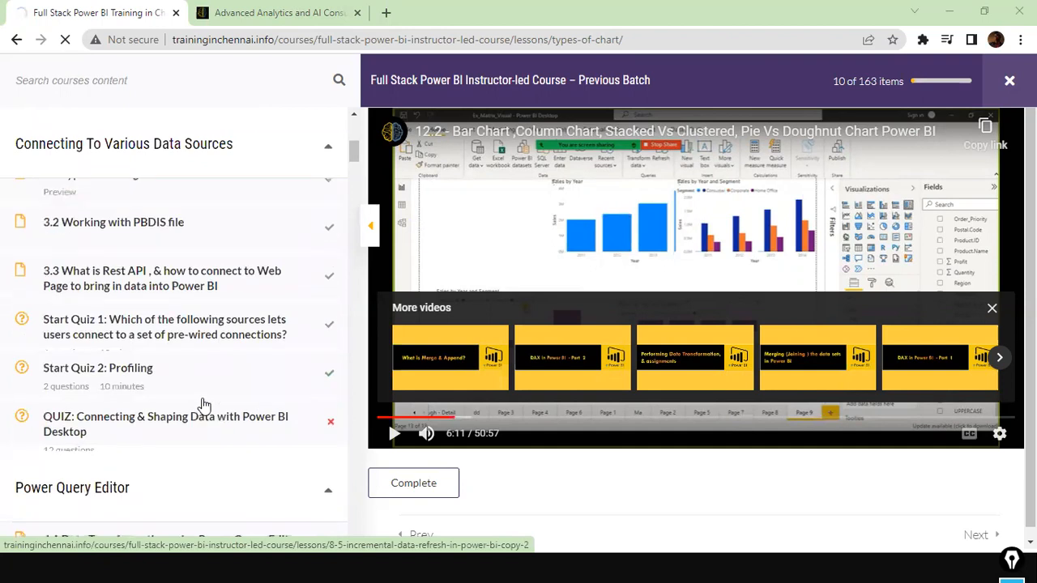
{"action": "scroll", "coordinate": [204, 405], "scroll_direction": "up", "scroll_amount": 2}
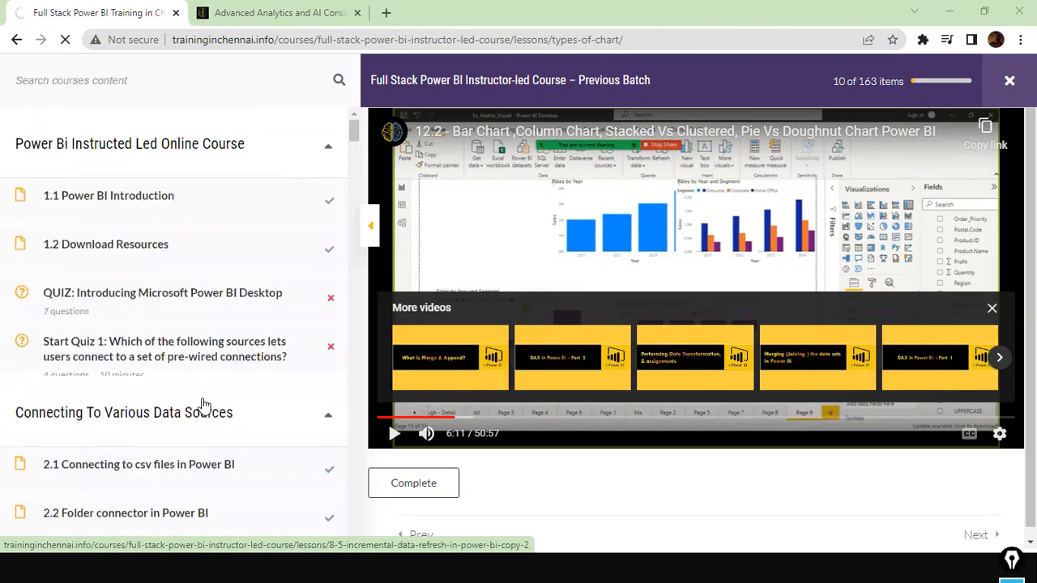